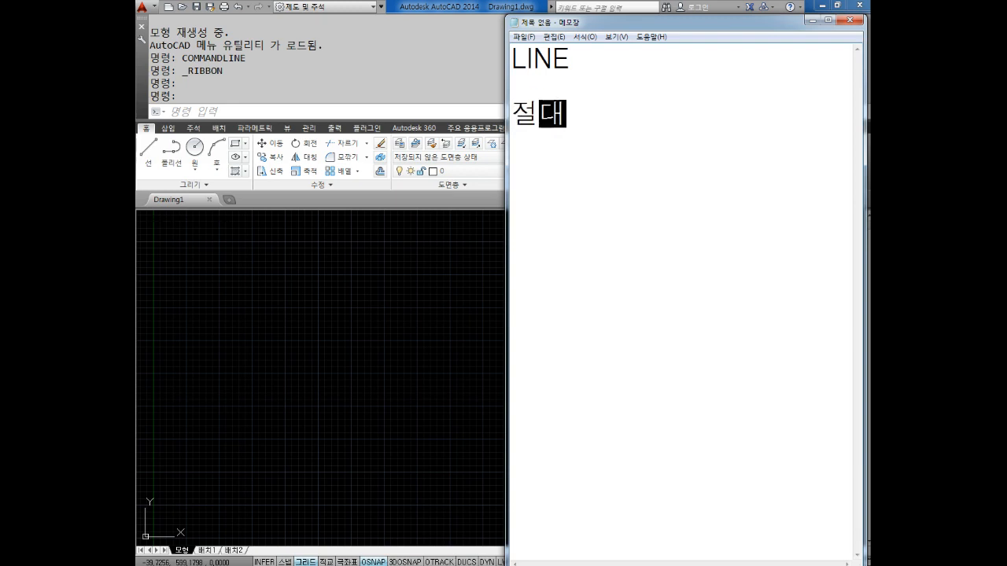
Add the lines "상대" and "상대극좌표" below "절대" in the notes
text(상대)
key(Return)
text(상대극좌표)
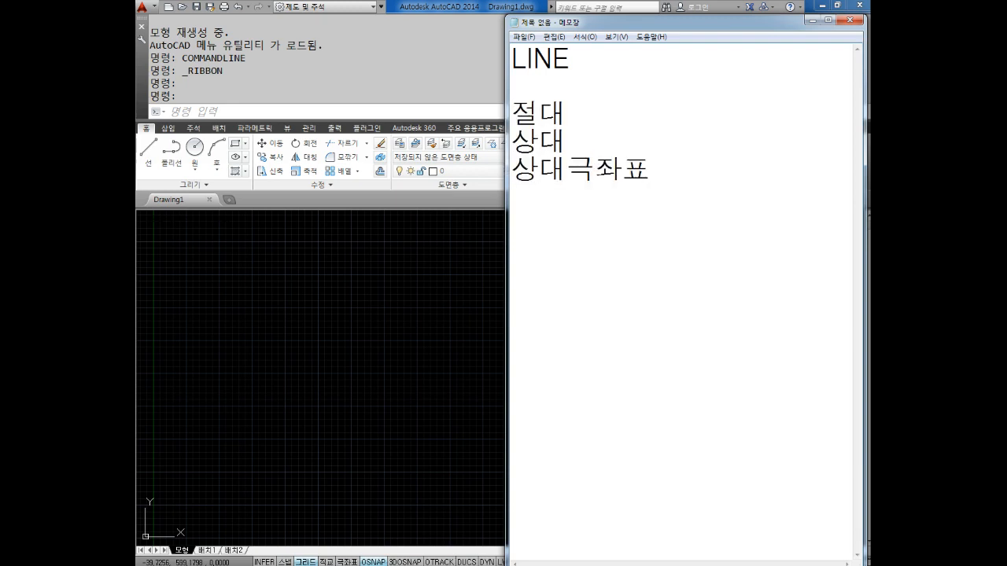
Write the coordinate formats "0,0" and "@0,0" on separate lines after a blank line, indenting the first so their zeros align
key(Return)
key(Return)
text(0,0)
key(Return)
text(@0,0)
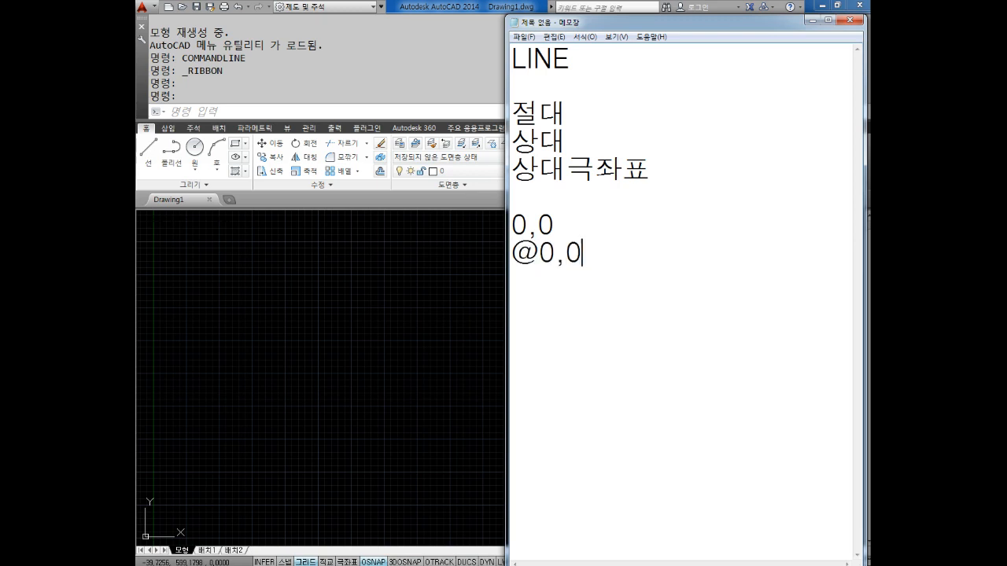
key(Up)
key(Left)
key(Left)
key(Left)
key(Down)
key(Right)
key(Right)
key(Right)
key(Return)
text(@#)
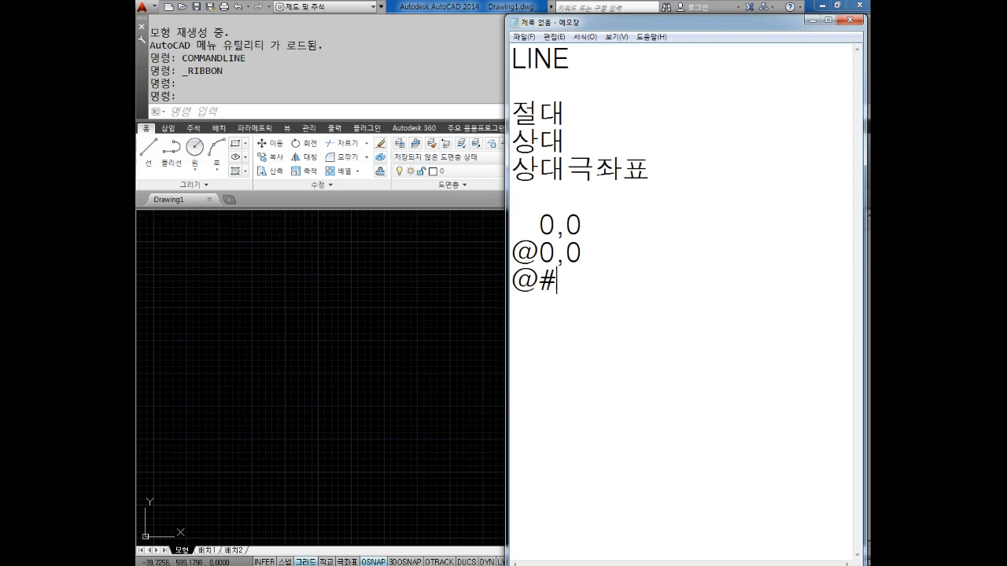
key(BackSpace)
text(거리<각도)
key(Return)
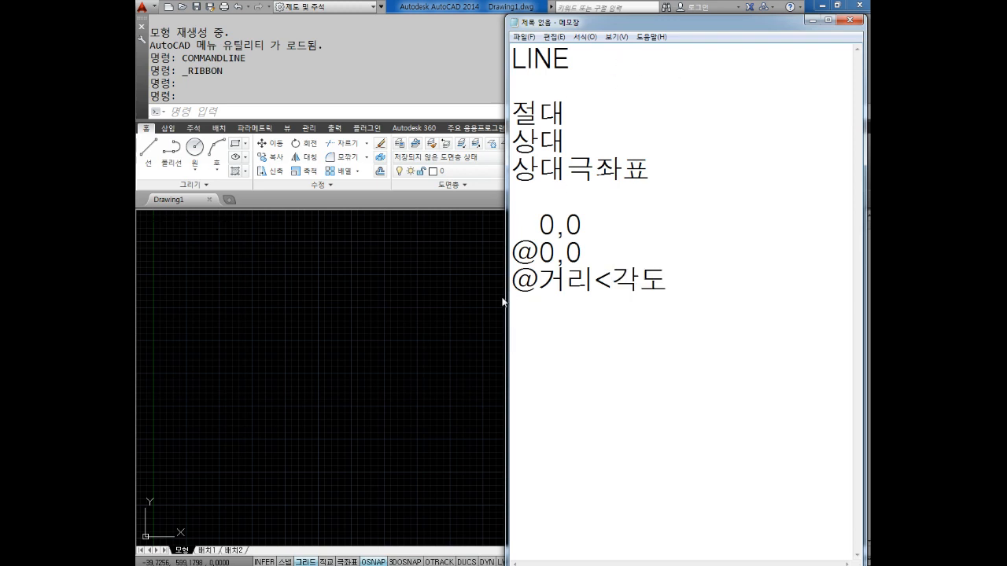
drag(511, 280, 658, 288)
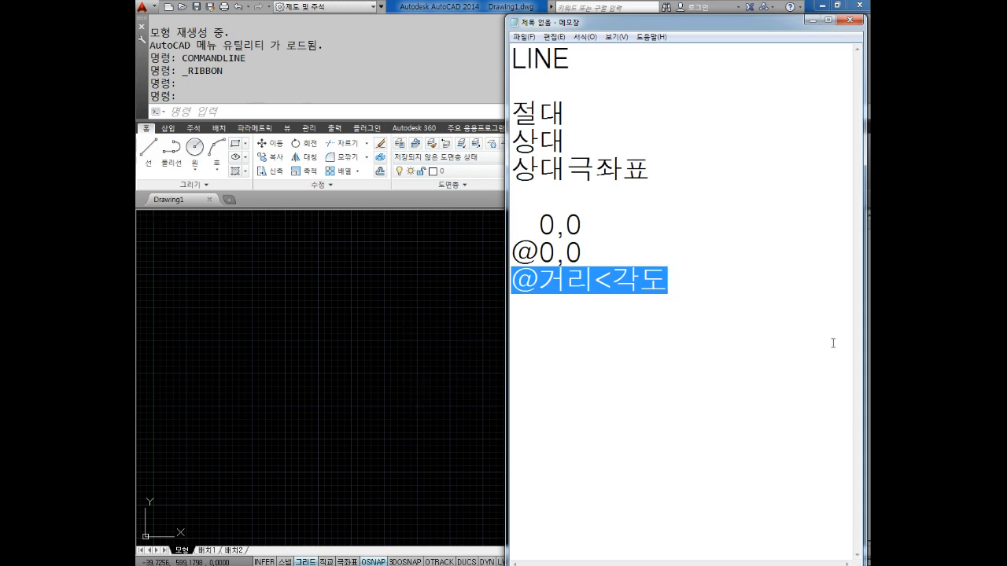
click(719, 356)
drag(686, 351, 519, 55)
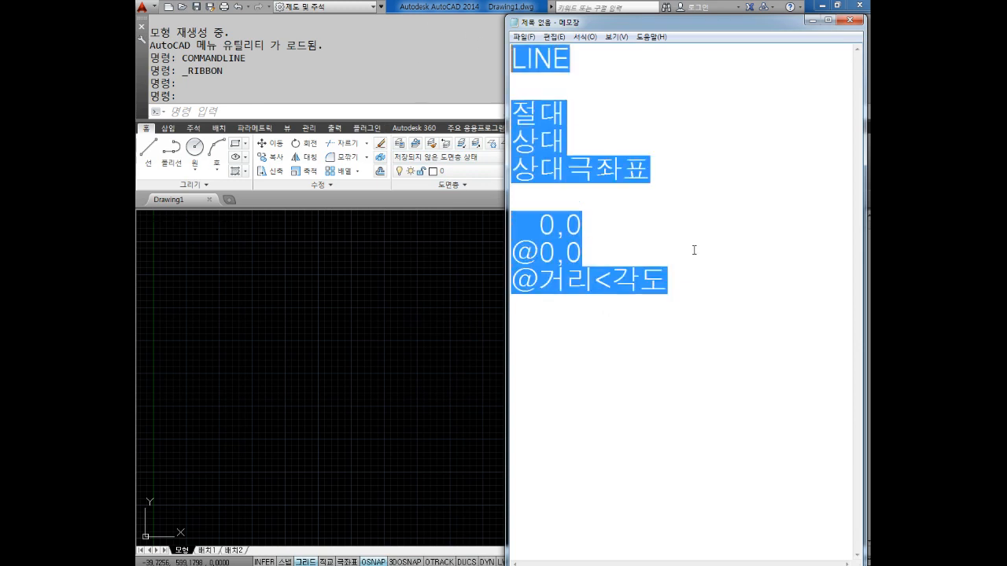
Add "OSNAP" and "(특징점)" on two lines below the coordinate formats, separated from them by a blank line
click(678, 287)
key(Return)
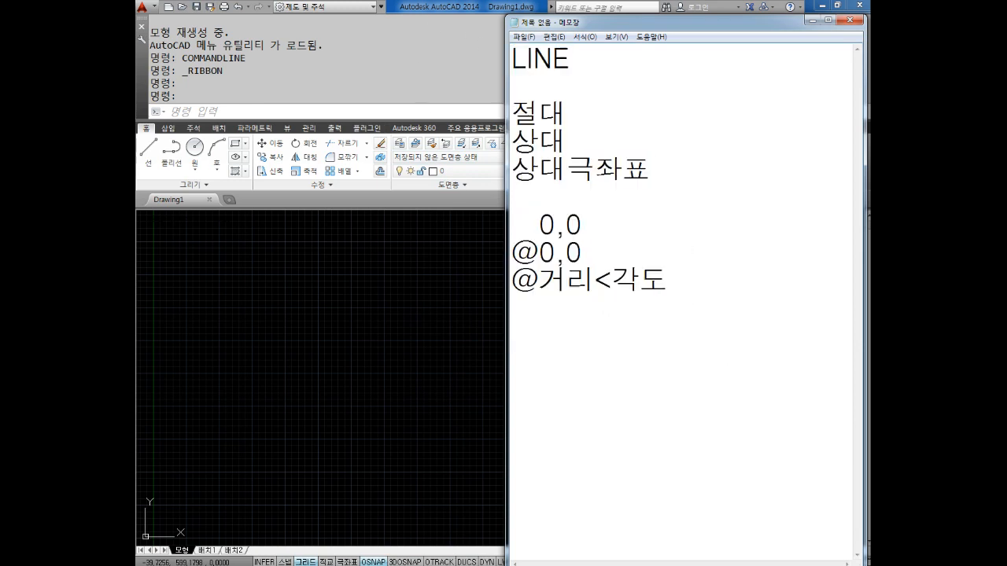
text(이)
text(SNAP)
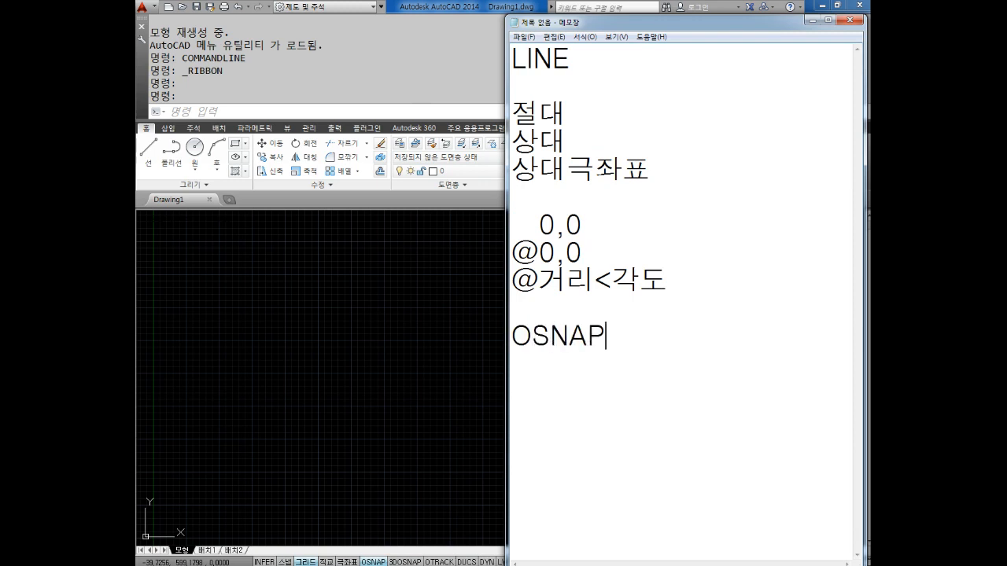
key(Return)
text((특징)
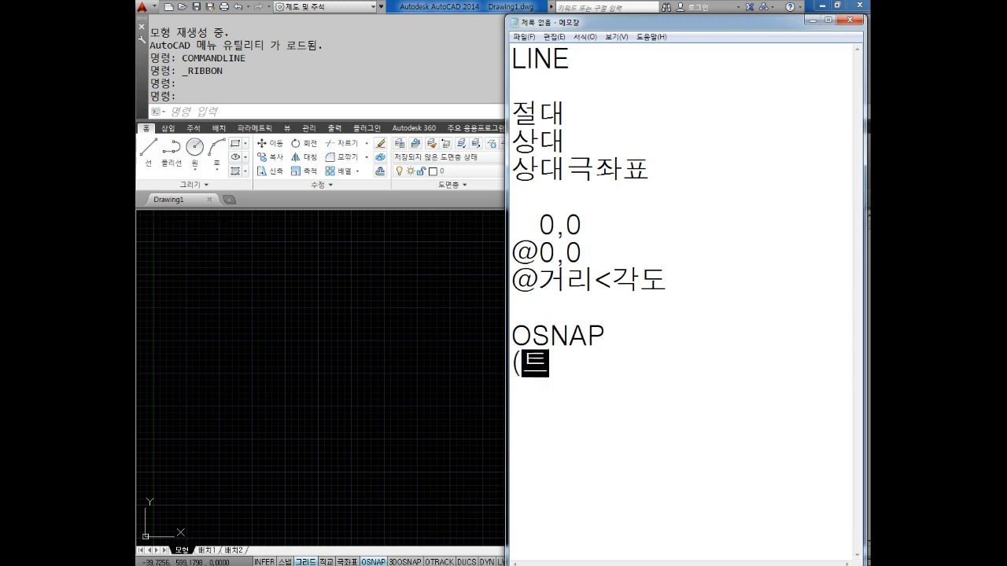
text(점))
key(Return)
key(Return)
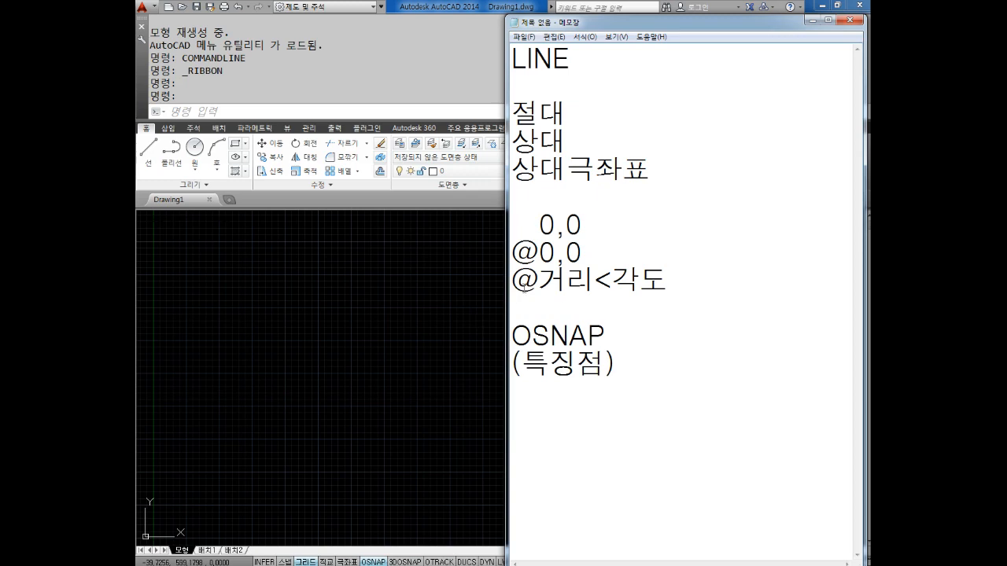
Switch to AutoCAD and clear all running object snaps, then enable only Endpoint, Midpoint and Quadrant
click(419, 291)
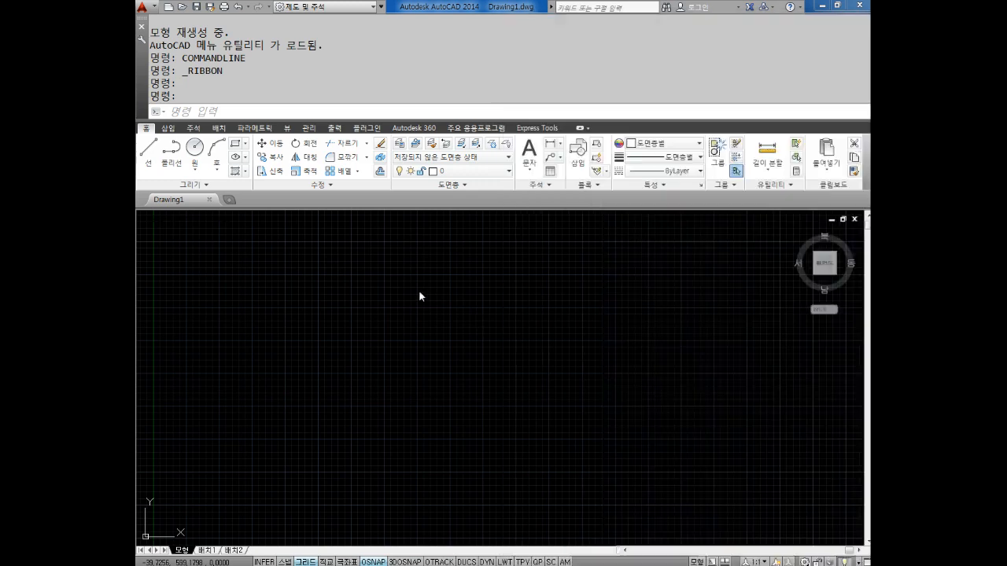
right_click(374, 561)
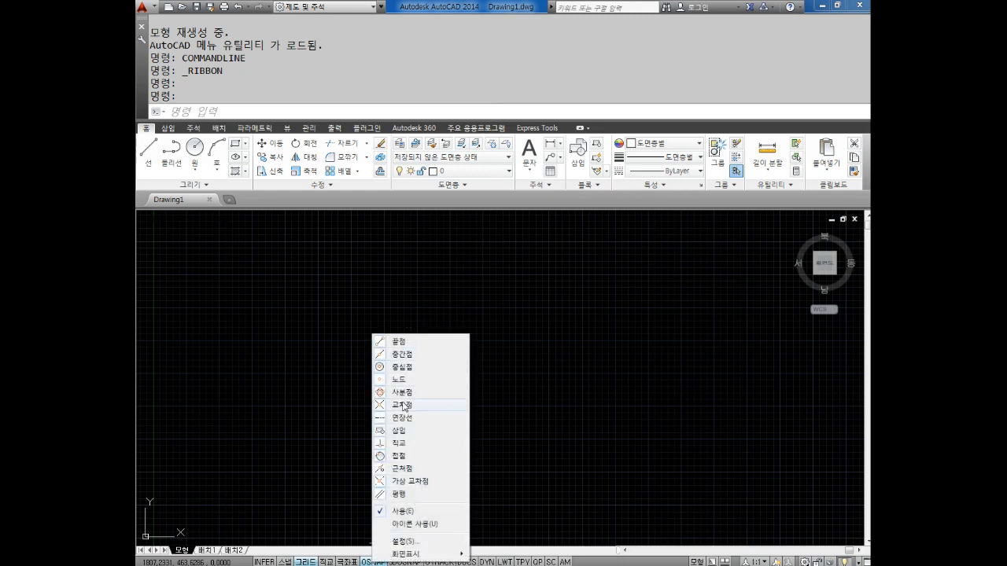
click(409, 544)
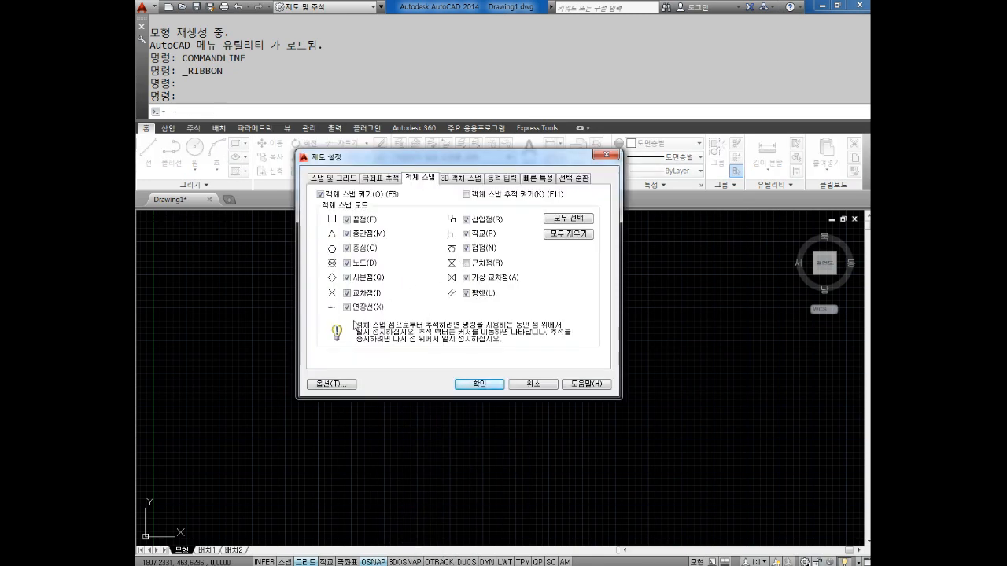
click(572, 237)
click(368, 222)
click(367, 234)
click(362, 279)
click(480, 383)
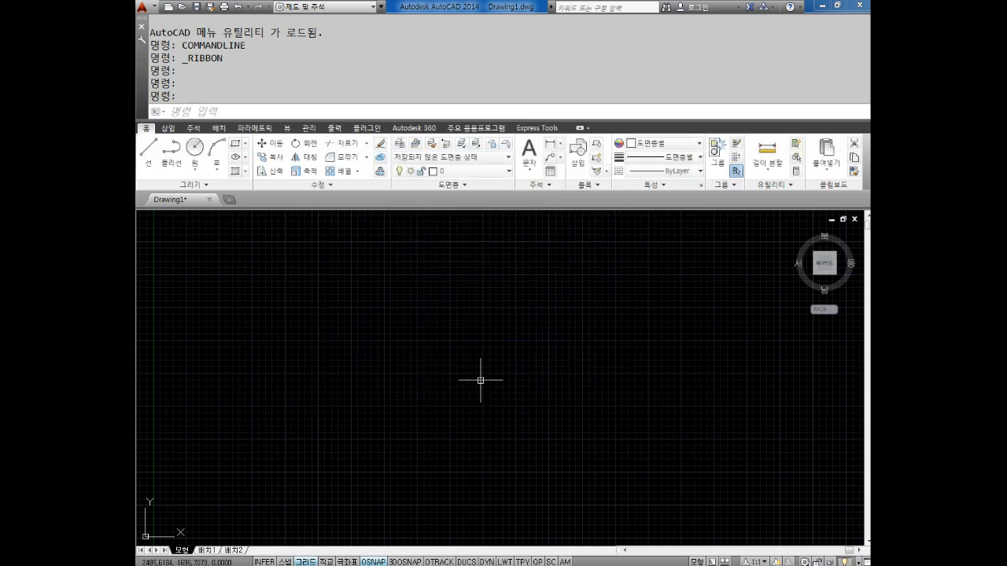
key(Escape)
key(Escape)
key(Escape)
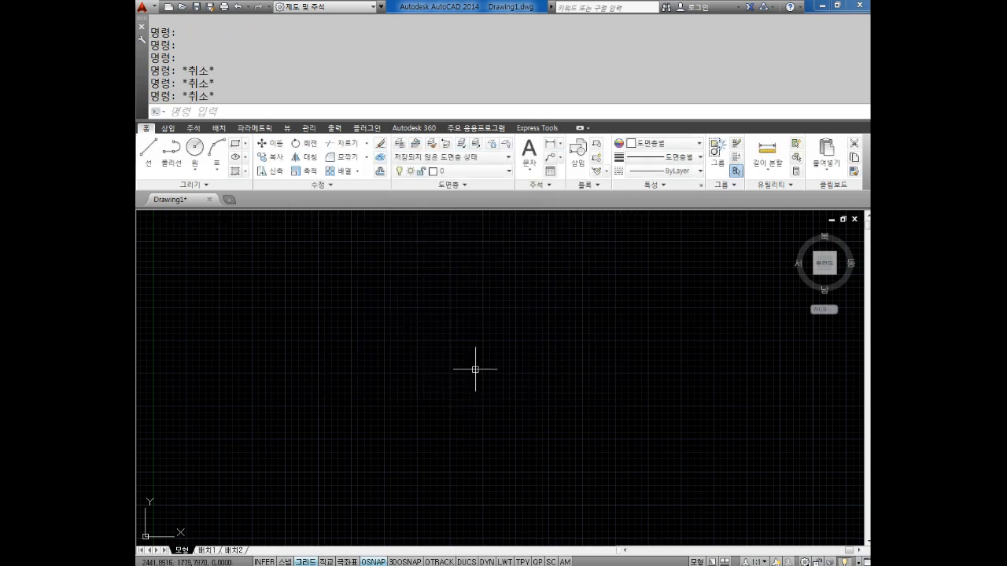
Display the list of one-time object snap overrides and dismiss it without choosing any
shift+right_click(459, 315)
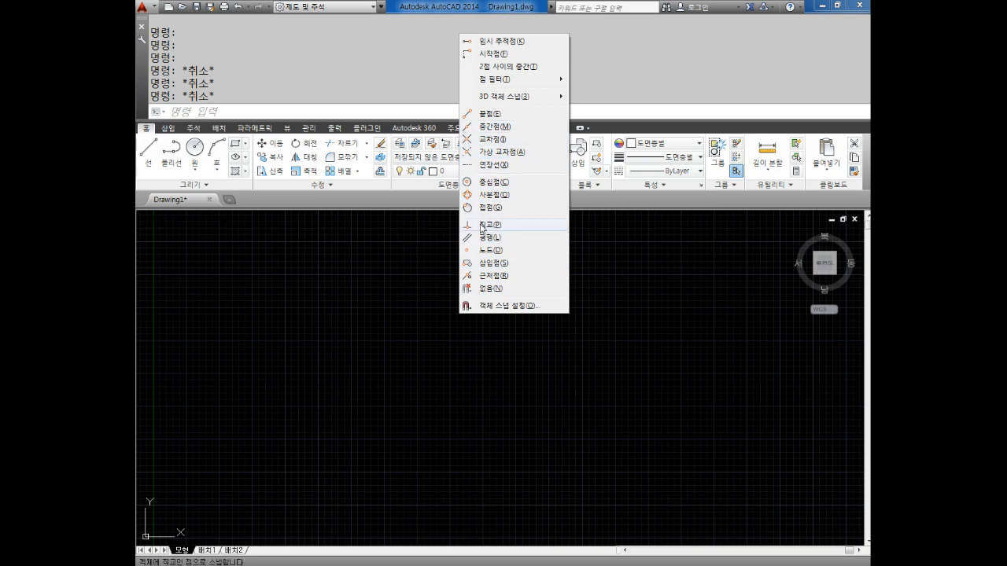
click(281, 347)
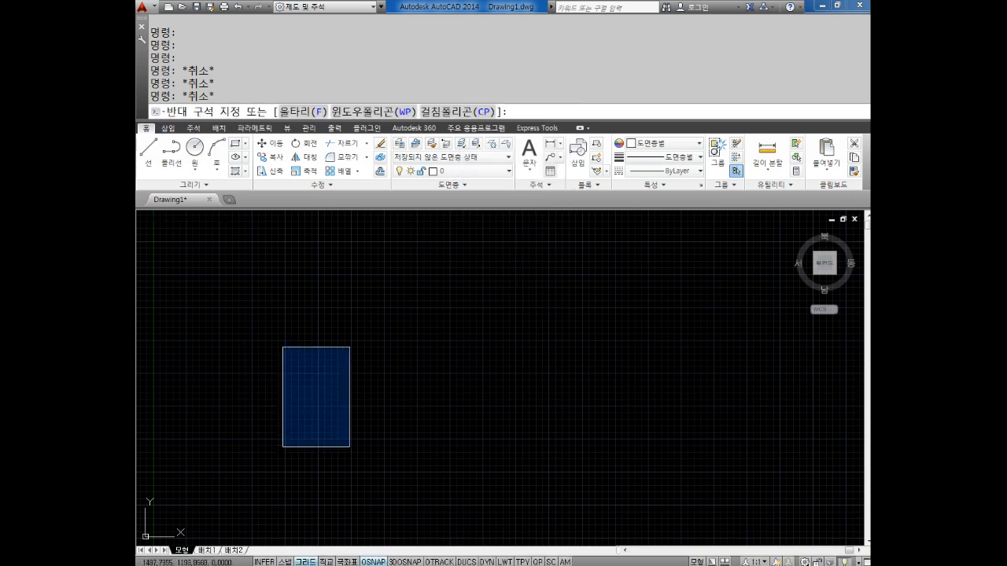
key(Escape)
key(Escape)
key(Escape)
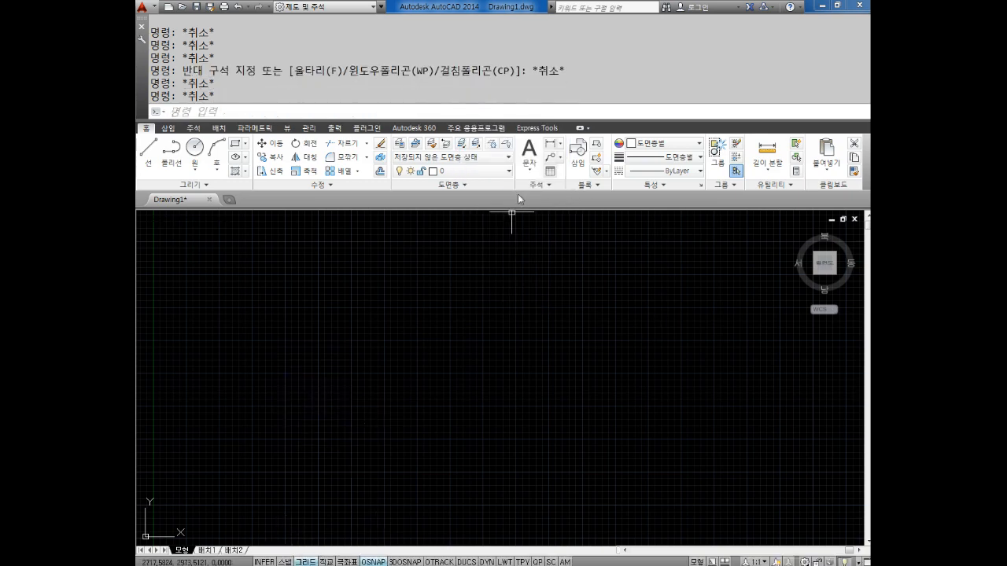
Toggle the drawing area's grid display repeatedly and leave it switched off
click(306, 561)
click(306, 562)
click(306, 562)
click(306, 562)
click(306, 562)
click(306, 562)
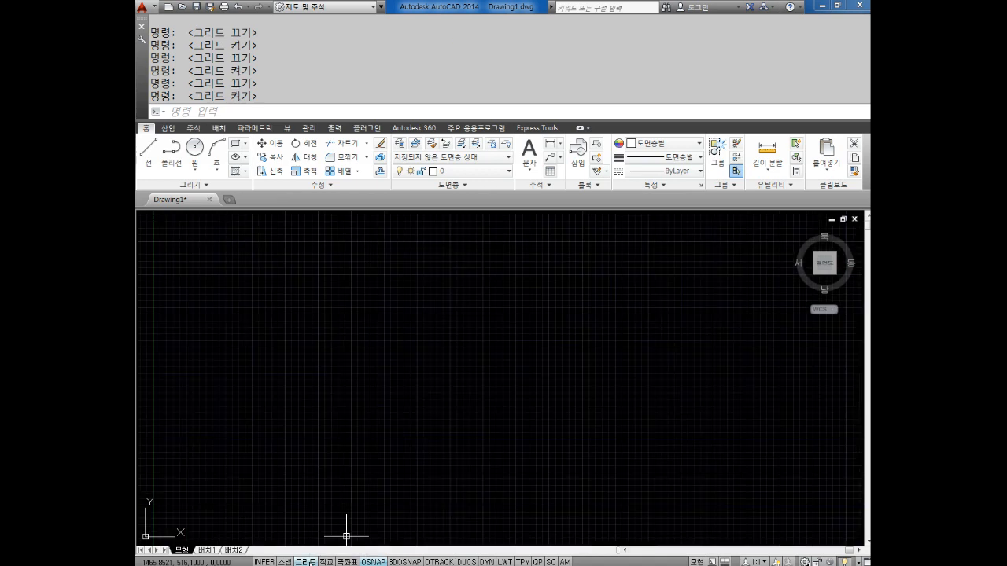
click(306, 562)
click(306, 562)
click(306, 561)
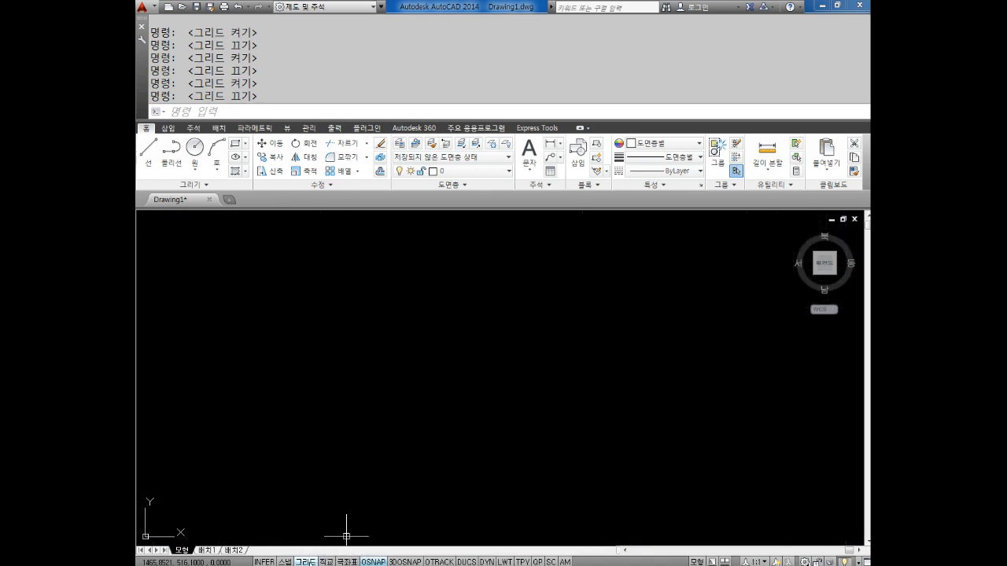
click(306, 561)
key(F7)
key(F7)
key(F7)
key(F7)
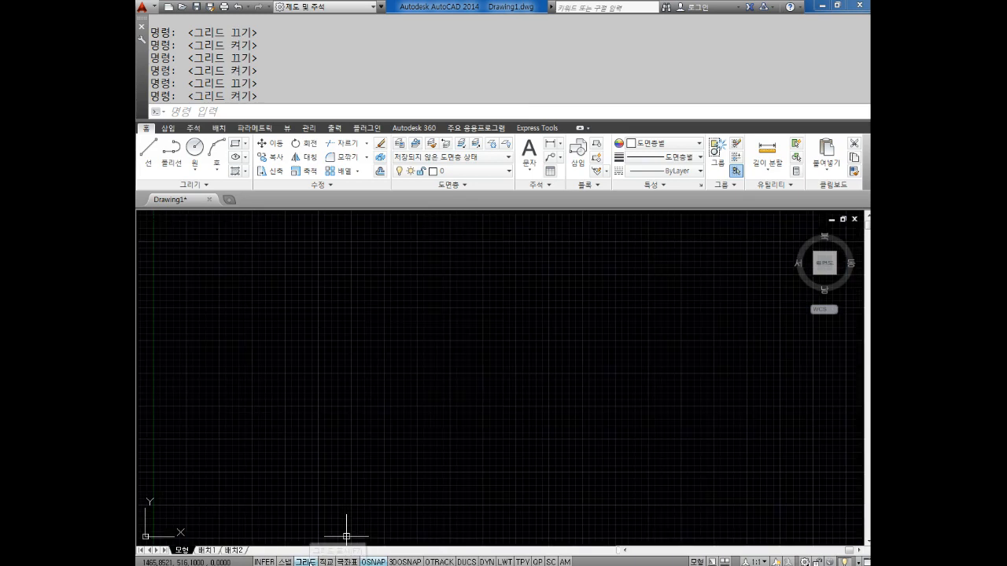
key(F7)
key(F7)
key(F7)
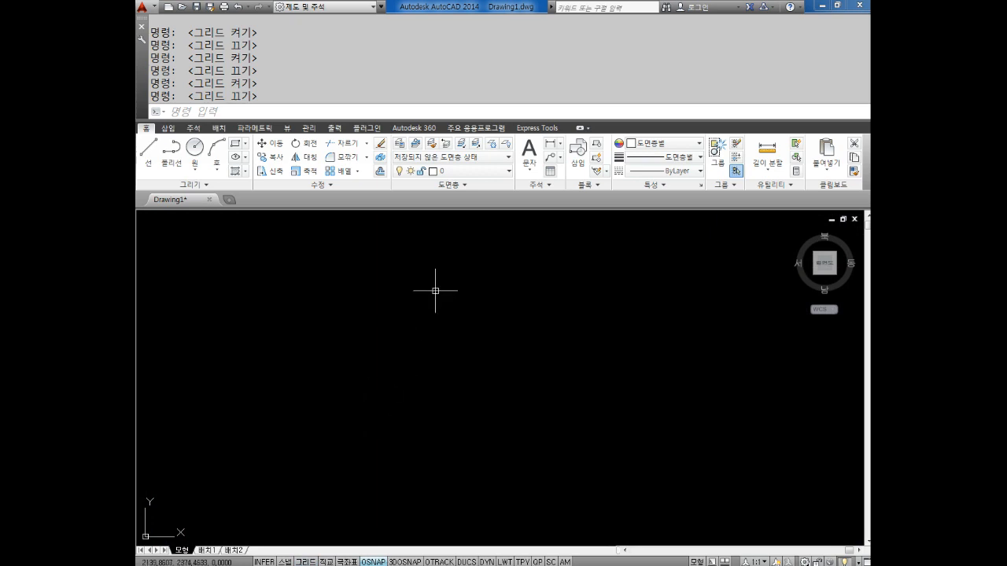
Switch to Notepad and add the heading "원그리기" with the command name "CIRCLE" on the line below
click(407, 565)
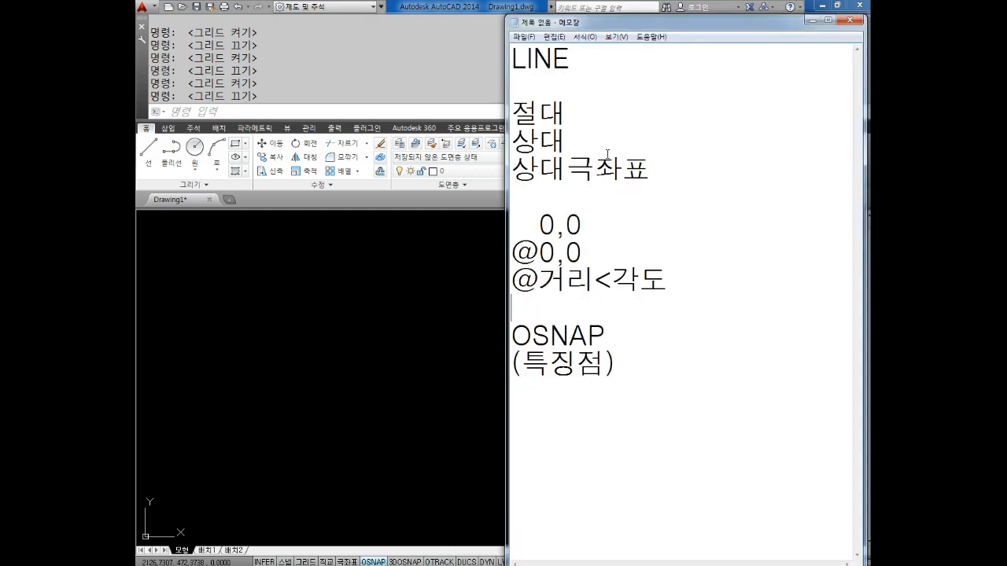
click(655, 409)
text(원그리기)
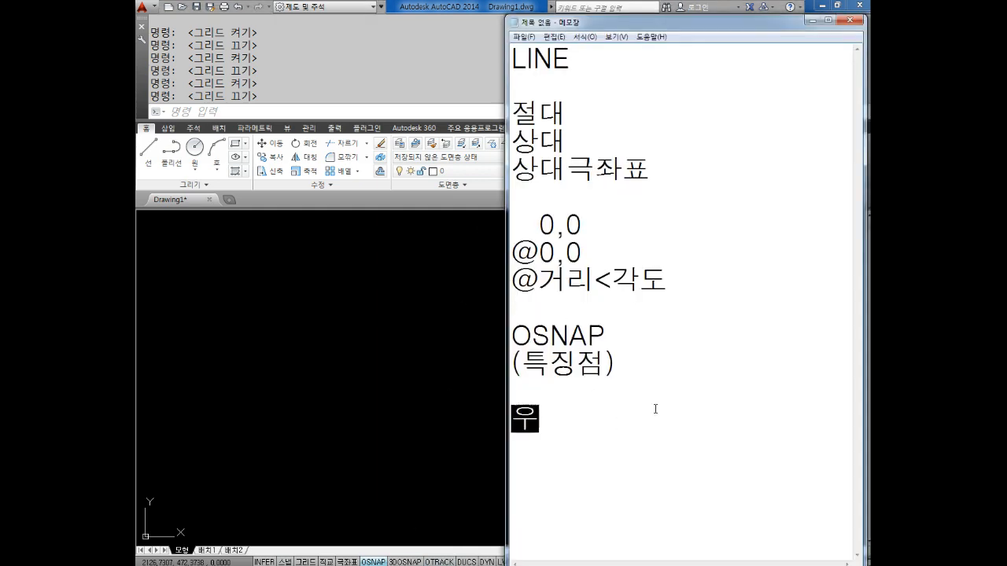
key(Return)
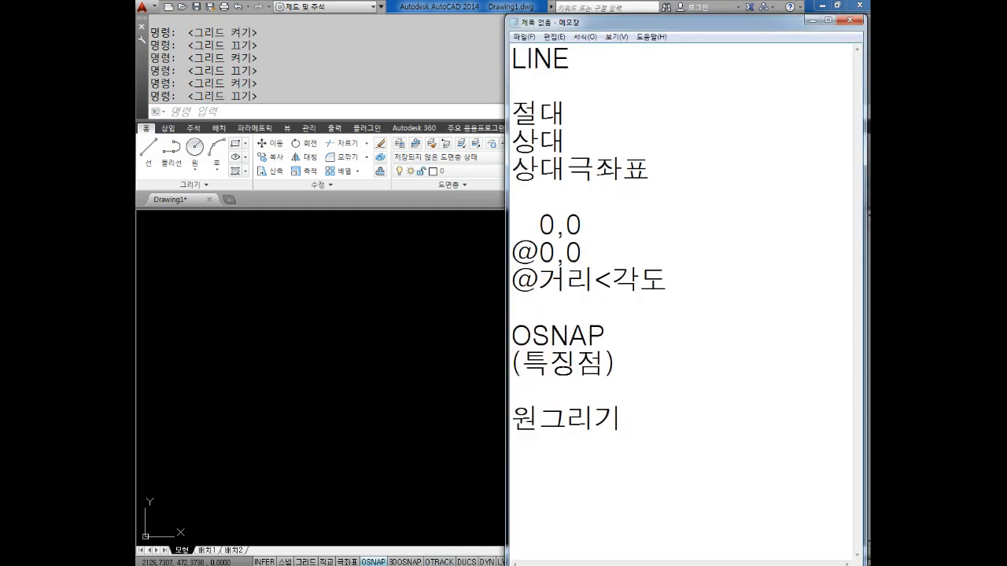
text(CI니)
key(BackSpace)
text(R)
key(BackSpace)
text(RCLE)
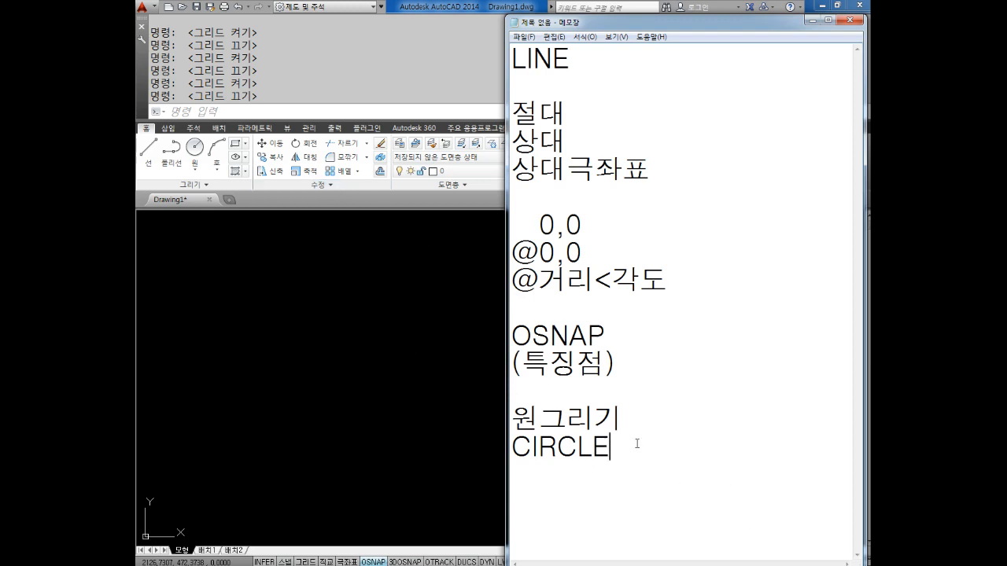
Note the command alias "C" two lines below "CIRCLE" and add blank lines after it
key(Return)
key(Return)
text(C)
key(Return)
key(Return)
key(Return)
key(Return)
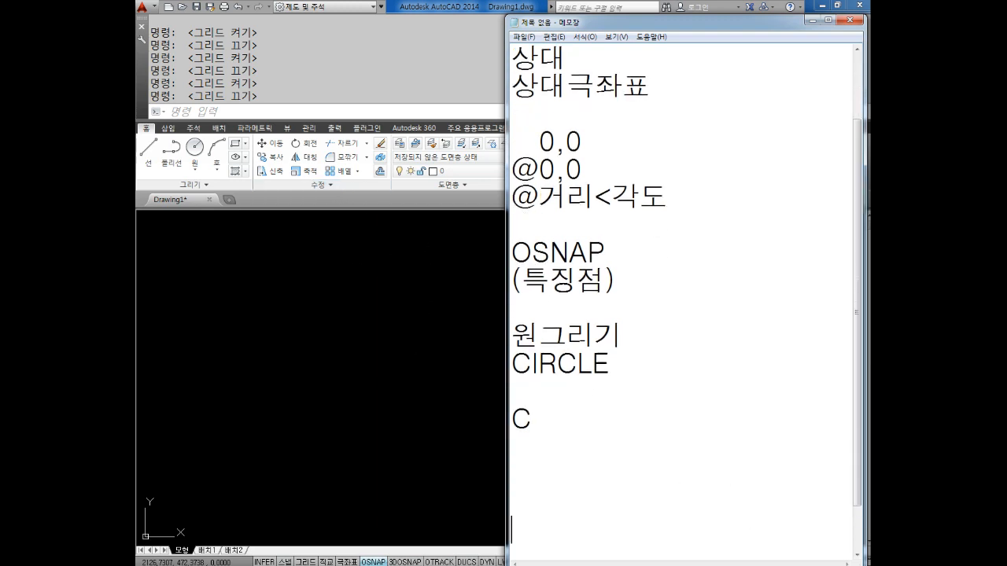
Switch to AutoCAD and start the CIRCLE command with its alias C
click(310, 286)
text(C)
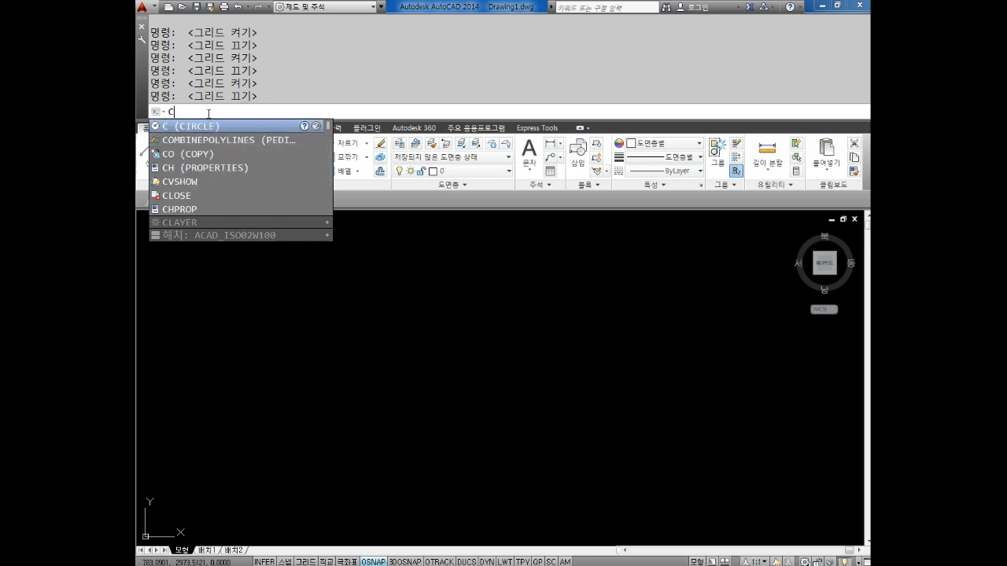
key(Down)
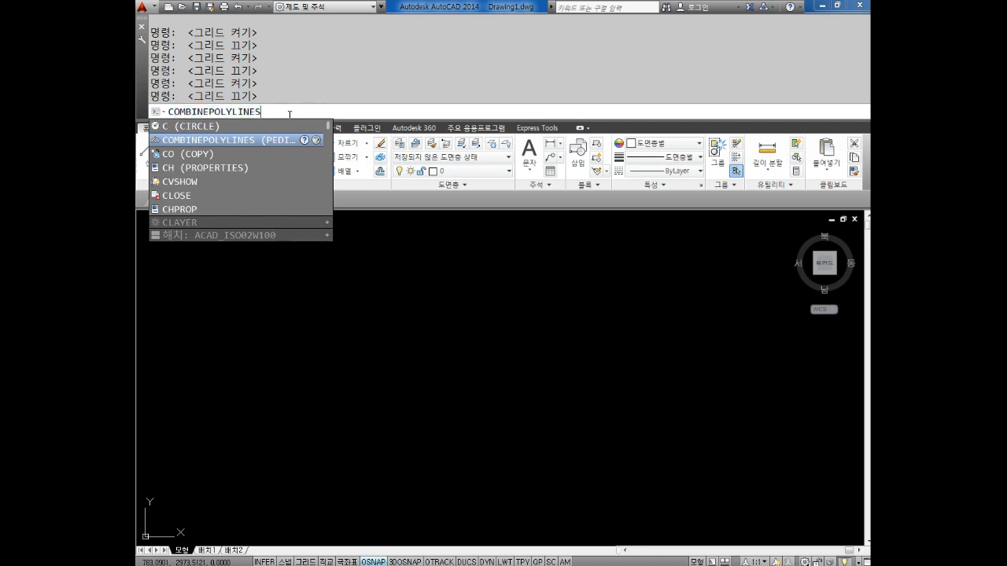
key(Up)
key(Return)
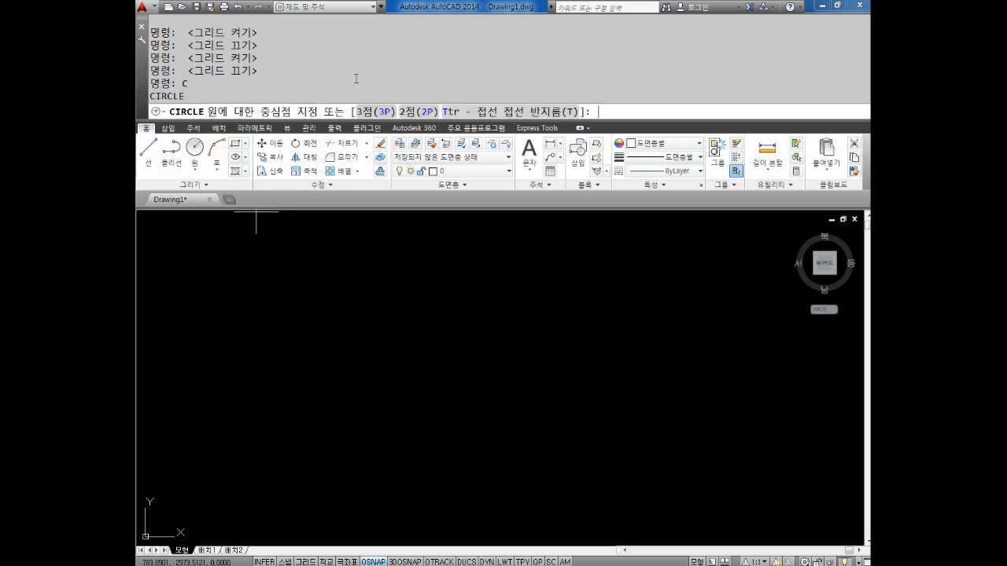
Return to Notepad and write the circle method "중심+반경" two lines below "C"
key(alt+Tab)
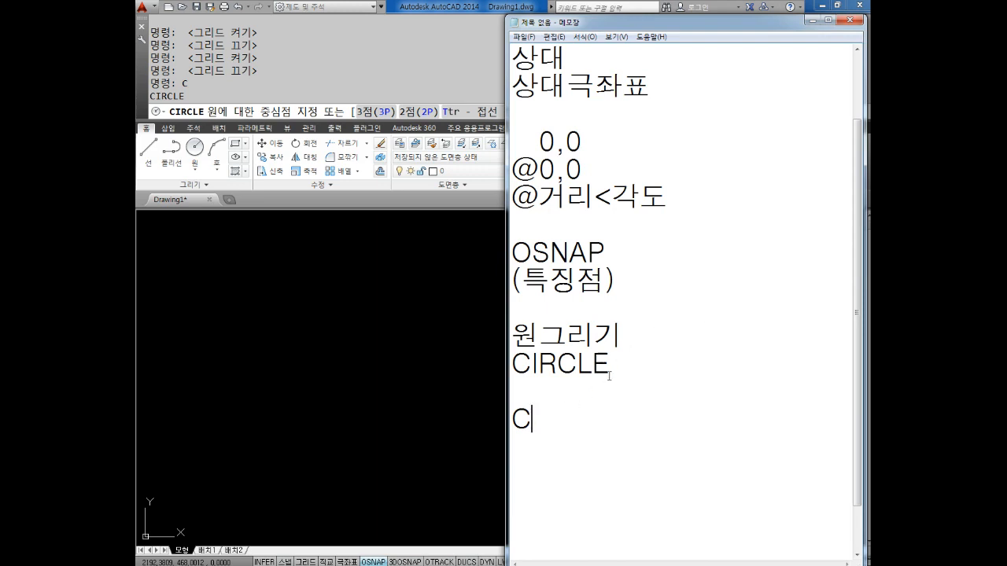
key(Return)
key(Return)
text(W)
key(BackSpace)
text(중심)
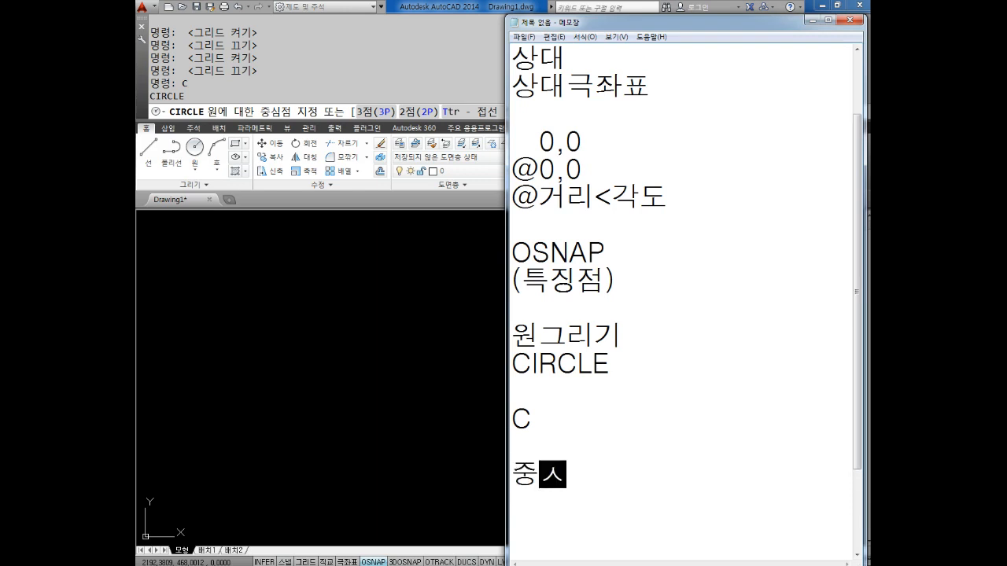
text(+반경)
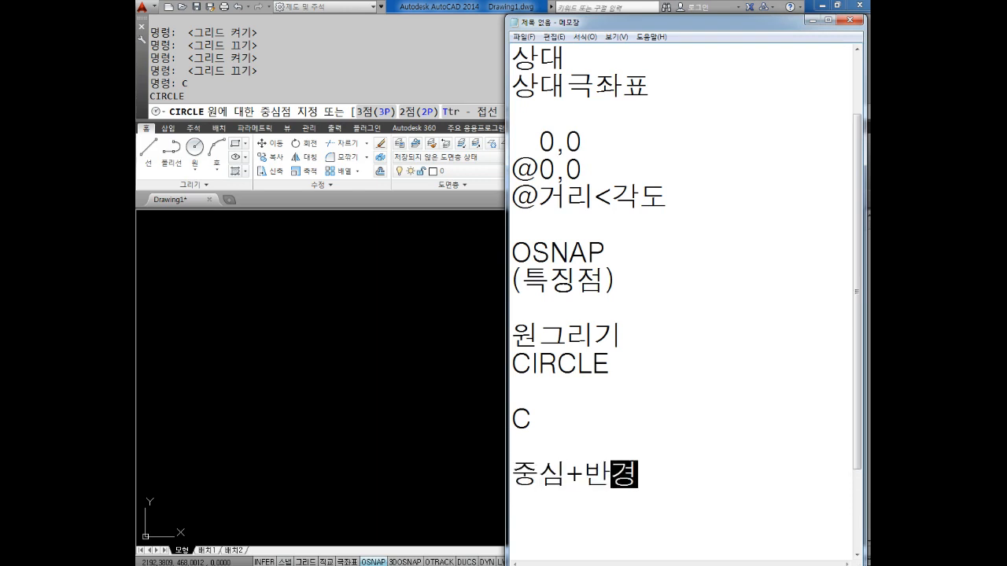
Add the circle method "중심+직경" on the line directly below "중심+반경"
key(Return)
key(Return)
key(Return)
key(Return)
key(Return)
key(BackSpace)
key(BackSpace)
key(BackSpace)
key(BackSpace)
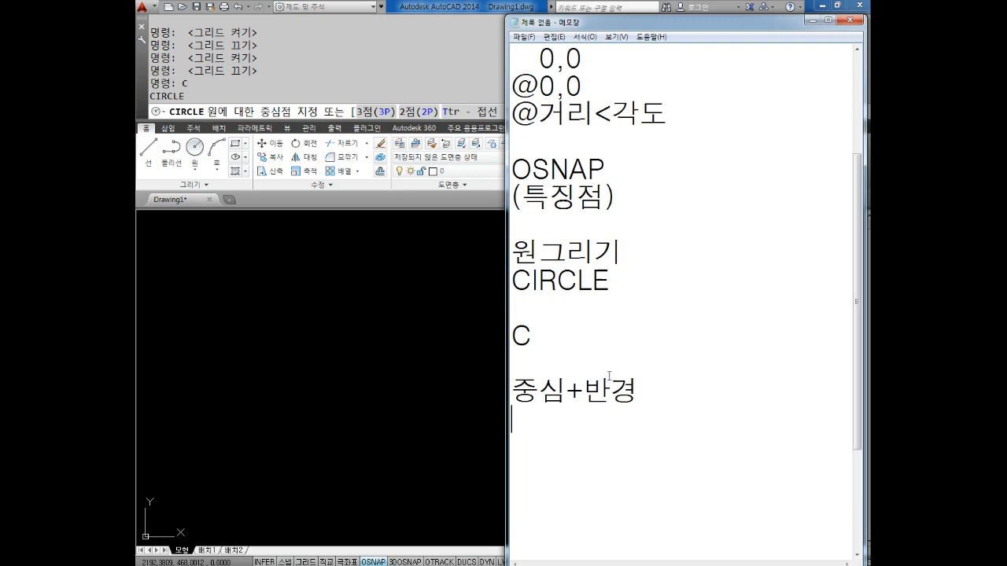
text(중심)
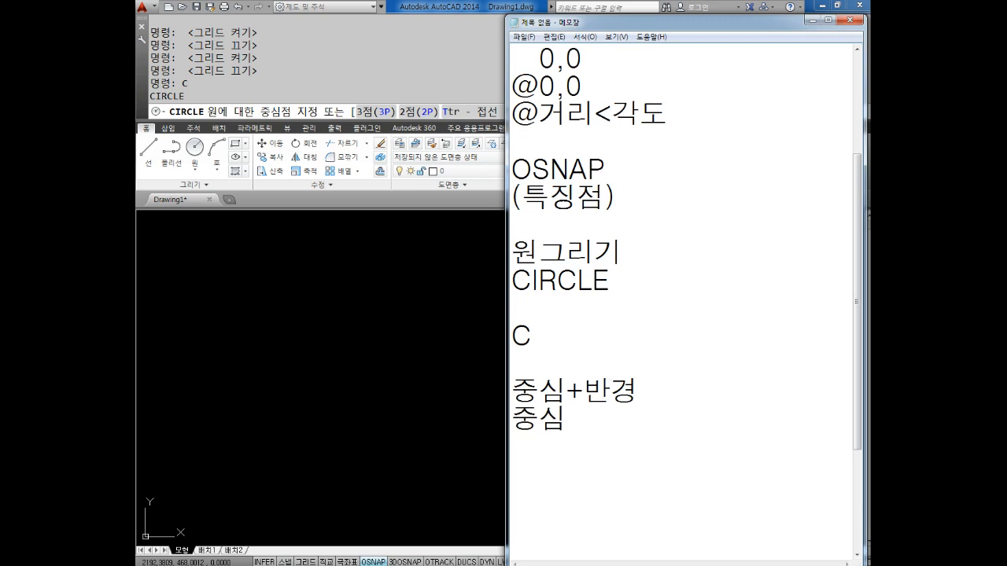
text(+직경)
key(Return)
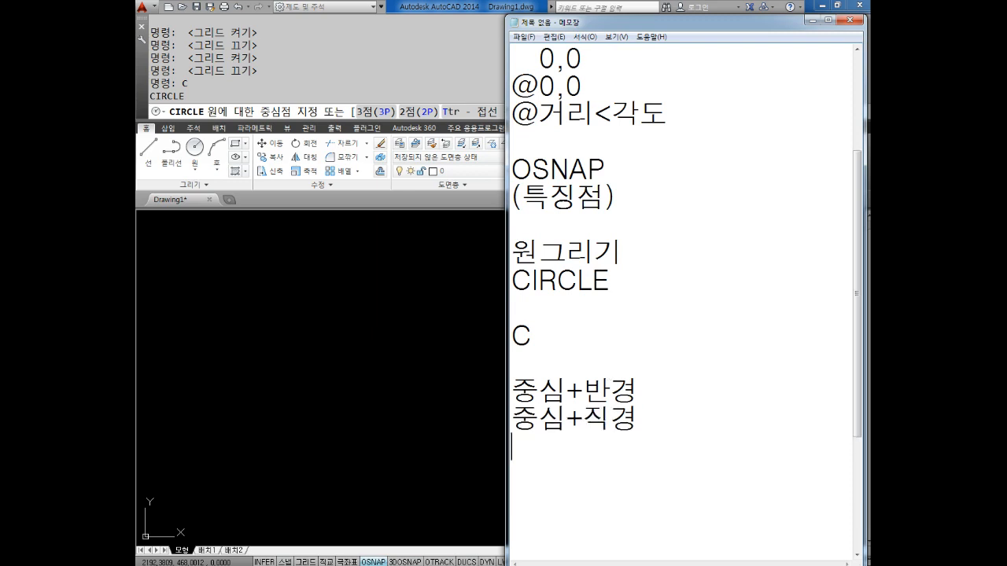
Add the circle methods "3점을 이용한" and "2점을 이용한" on separate lines below "중심+직경"
text(3점)
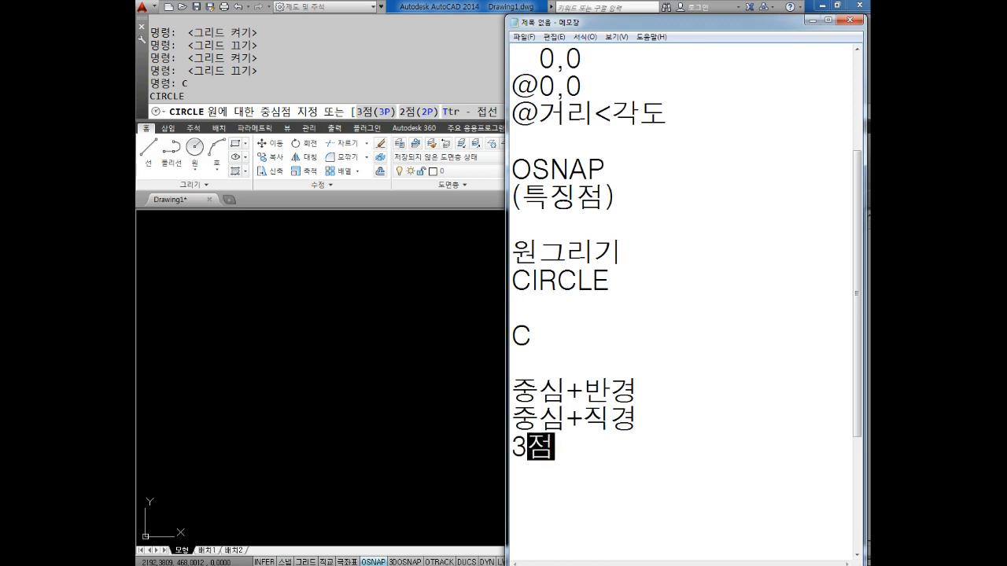
text(을 이용한)
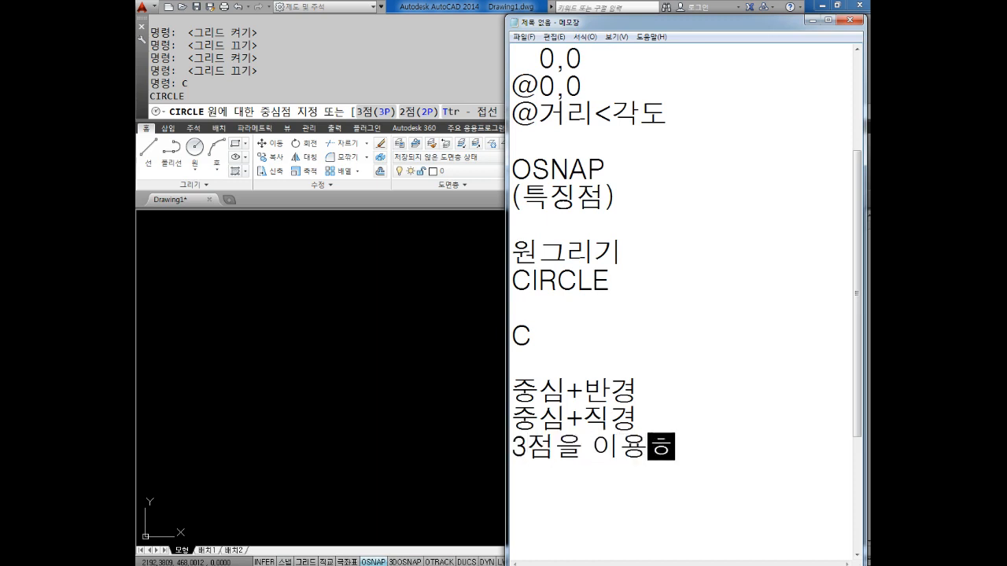
key(Return)
text(2)
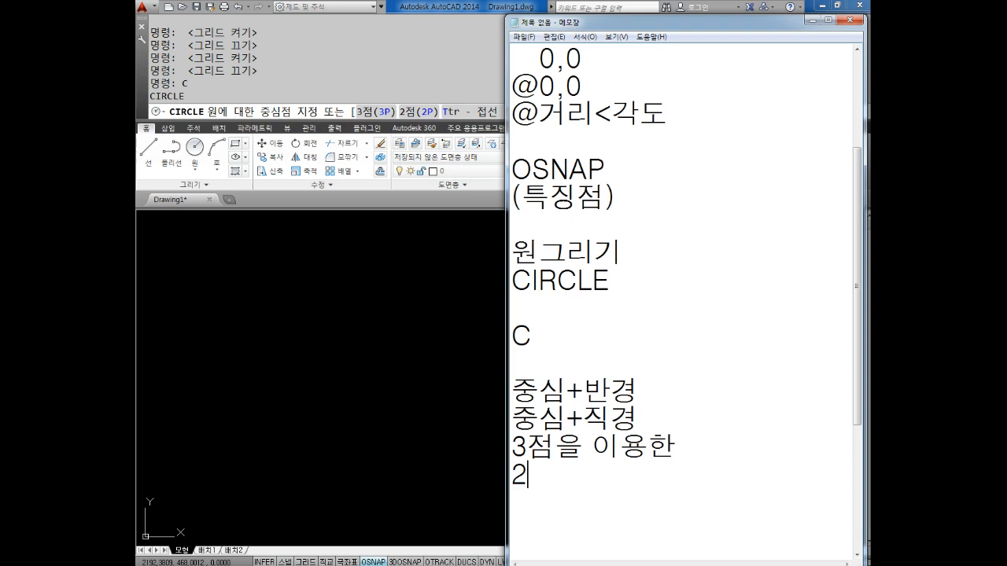
text(점을 이용한)
key(Return)
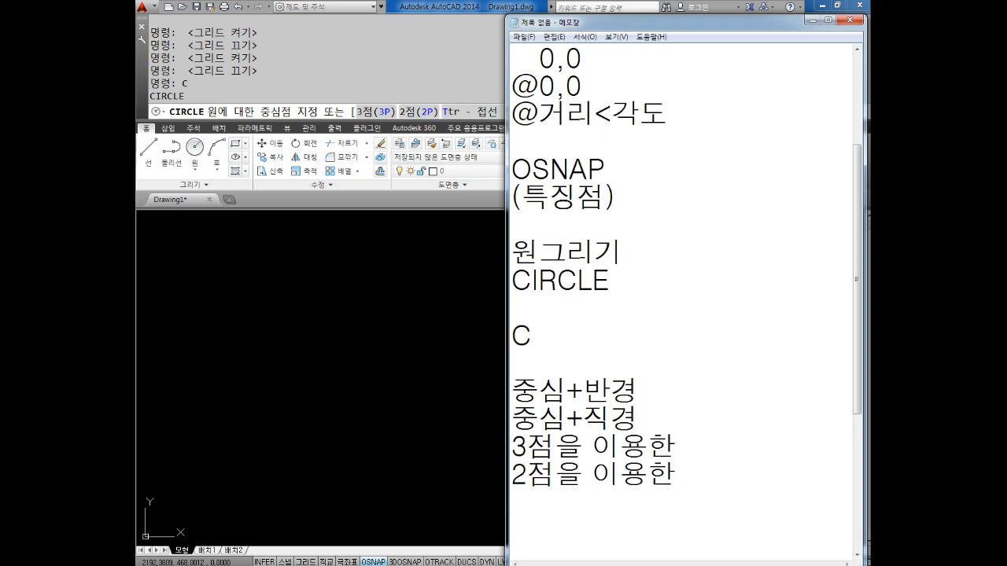
Add the circle method "접점2개, 반경값" as the last line of the list, followed by blank lines
text(접)
text(점)
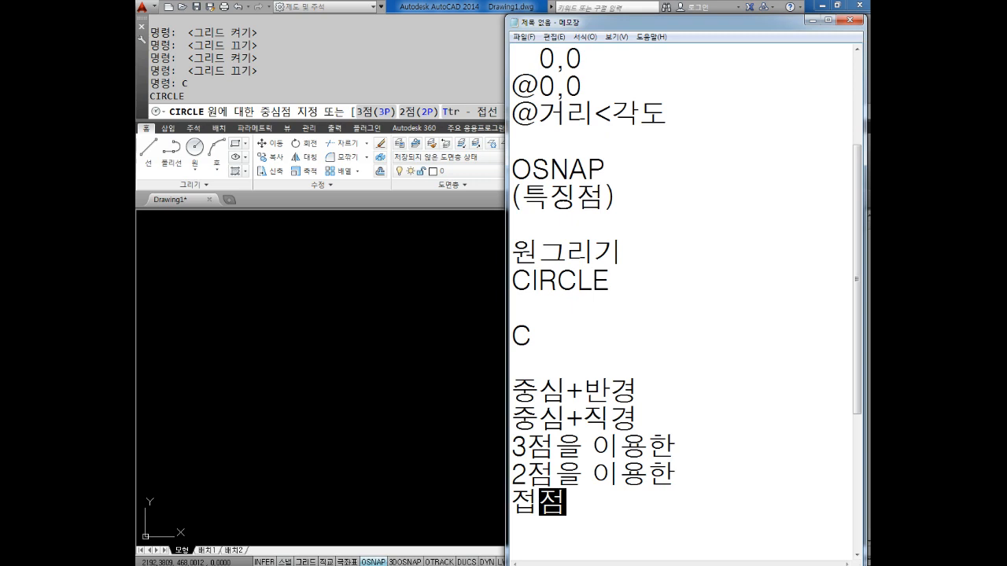
text(개ㄹ)
key(BackSpace)
key(BackSpace)
key(BackSpace)
text(점2개)
text(랑)
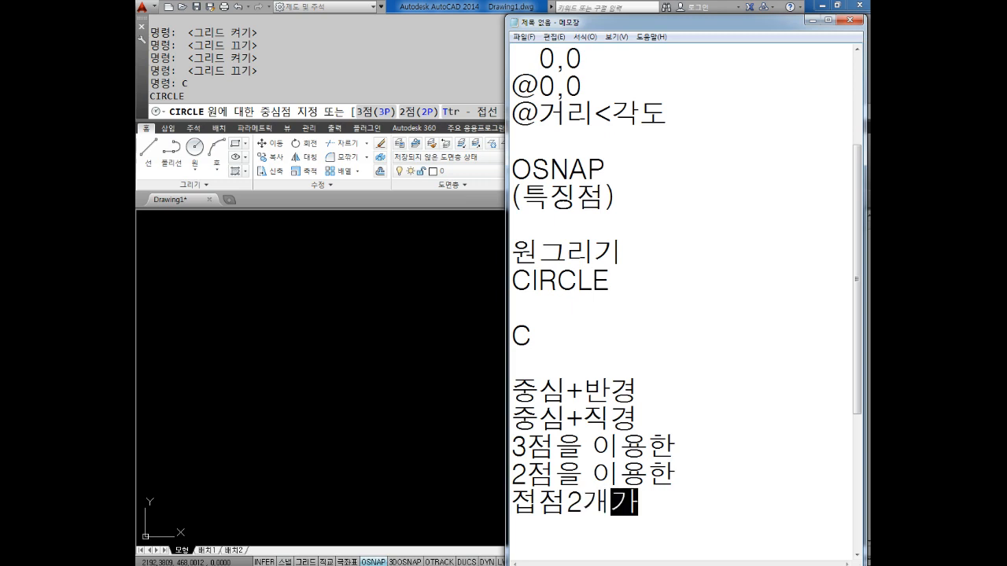
key(BackSpace)
text(, 반경값)
key(Return)
key(Return)
key(Return)
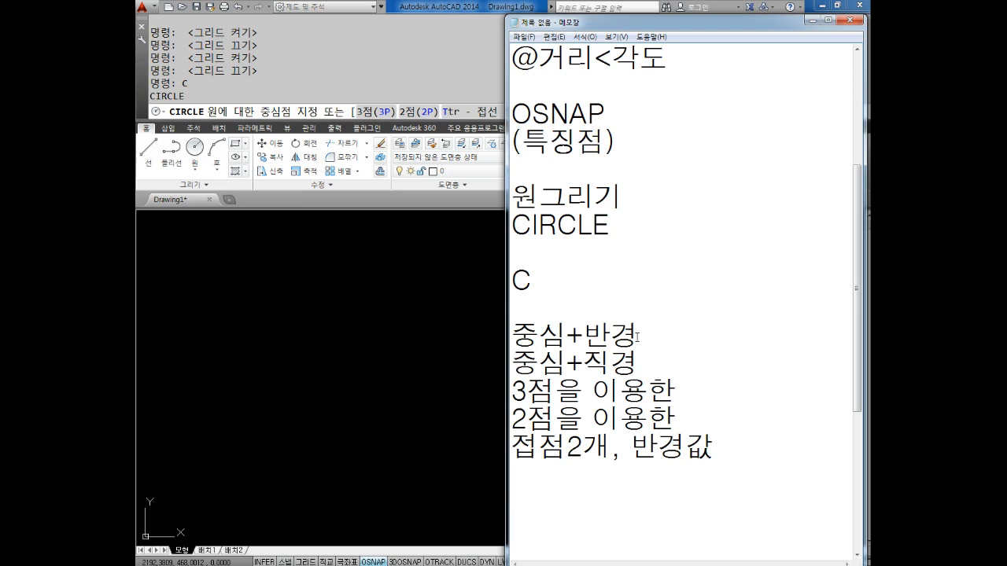
Highlight the "중심+반경" and "중심+직경" lines, and switch to AutoCAD to cancel the running CIRCLE command
drag(648, 362, 499, 330)
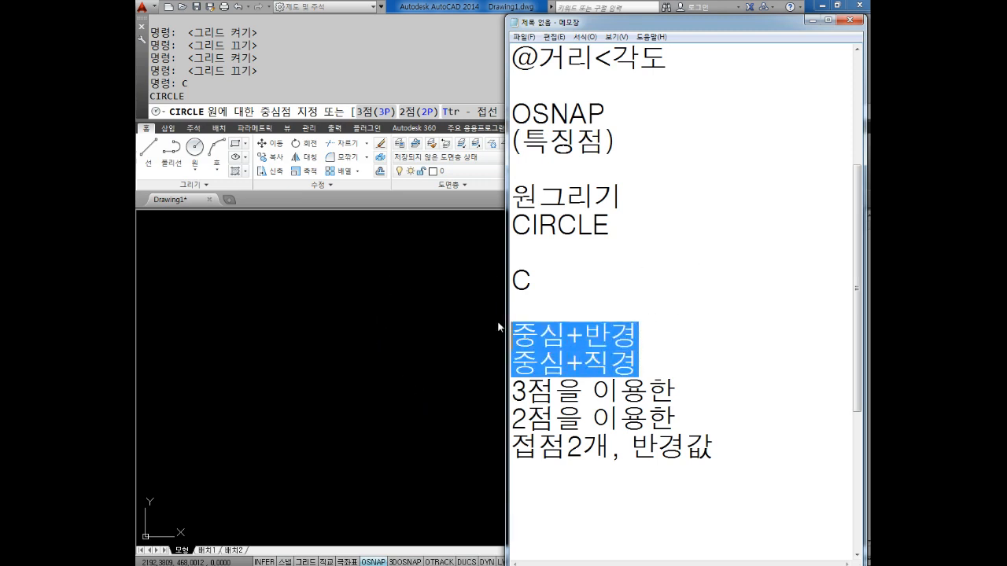
click(319, 317)
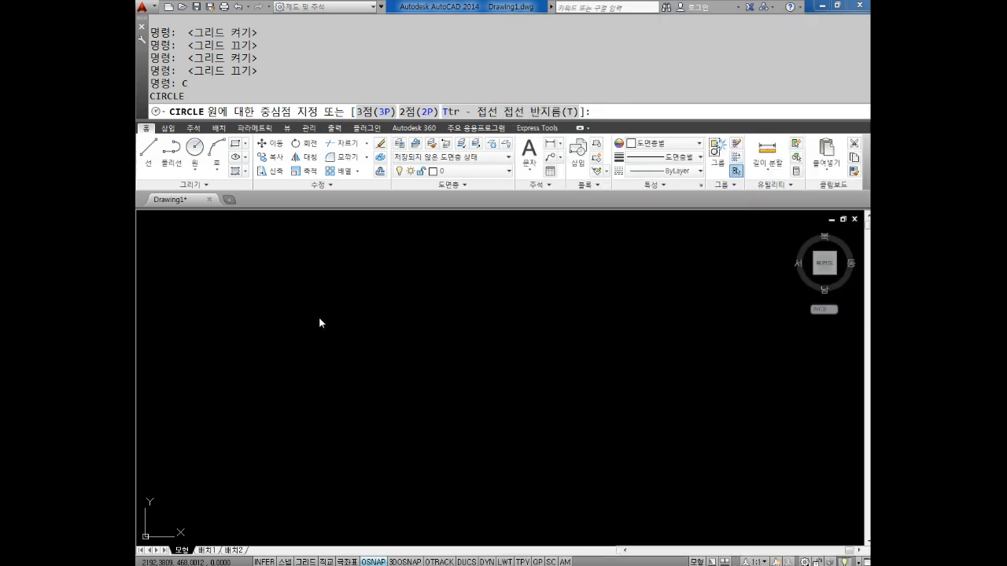
click(320, 315)
key(Escape)
key(Escape)
key(Escape)
key(Escape)
key(Escape)
key(Escape)
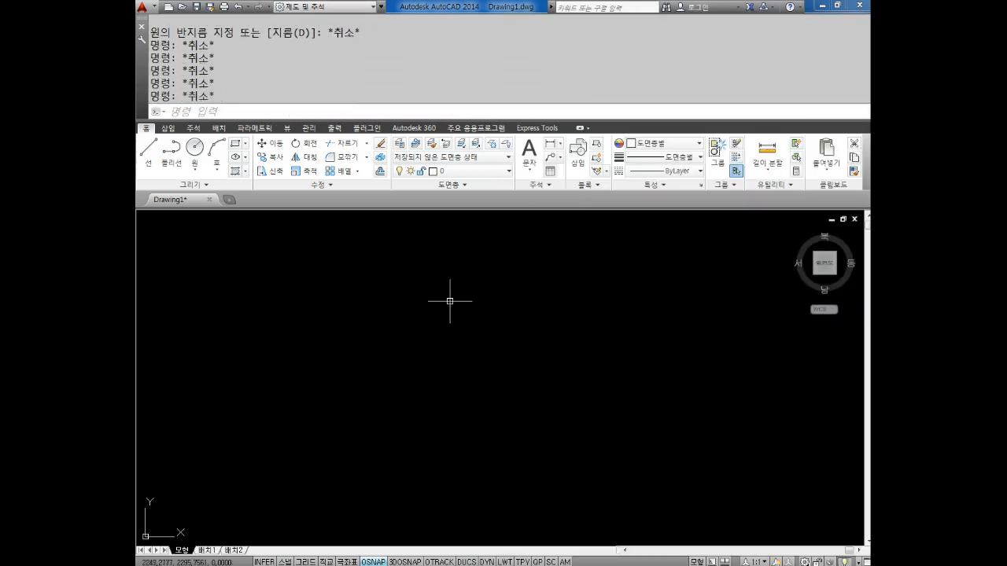
Draw a circle with a radius of 5 near the middle of the drawing area
text(c)
key(Return)
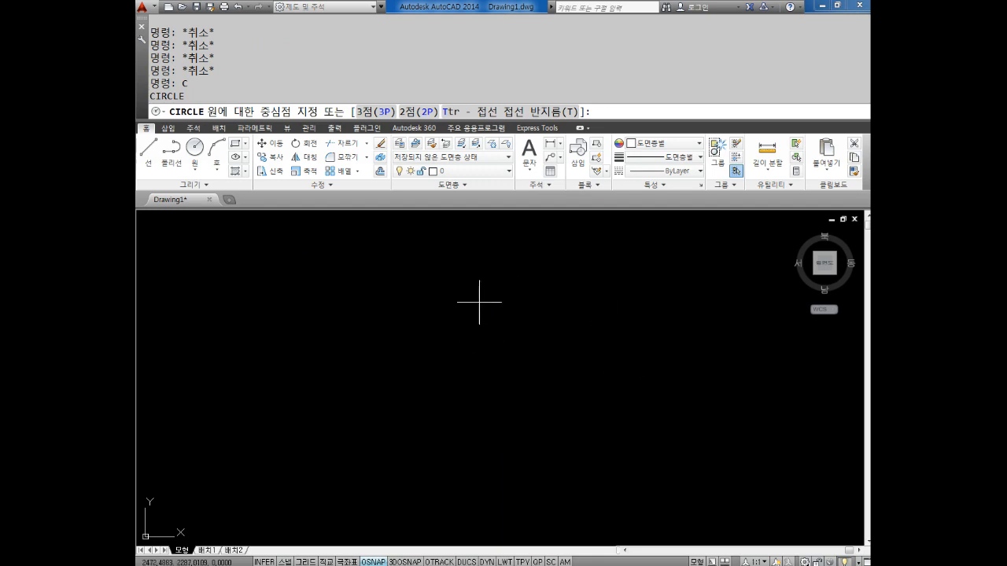
click(424, 332)
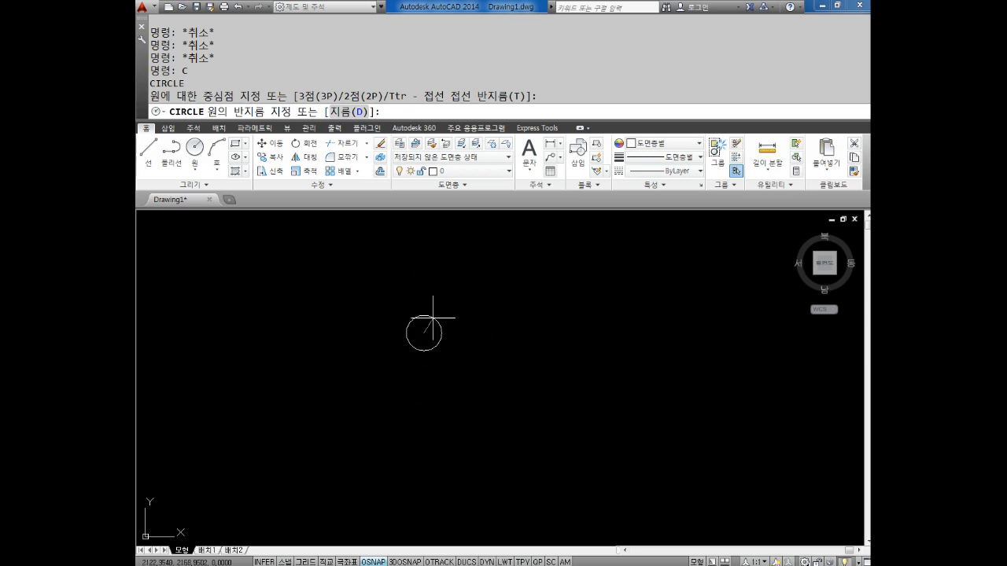
key(Return)
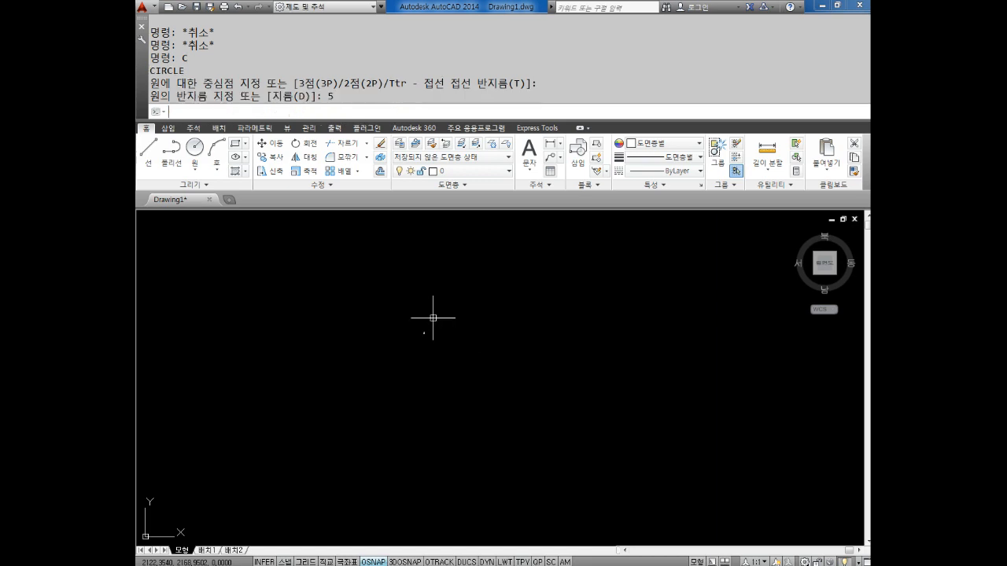
Examine the outline of the radius 5 circle up close at several magnifications
scroll(396, 320, up, 6)
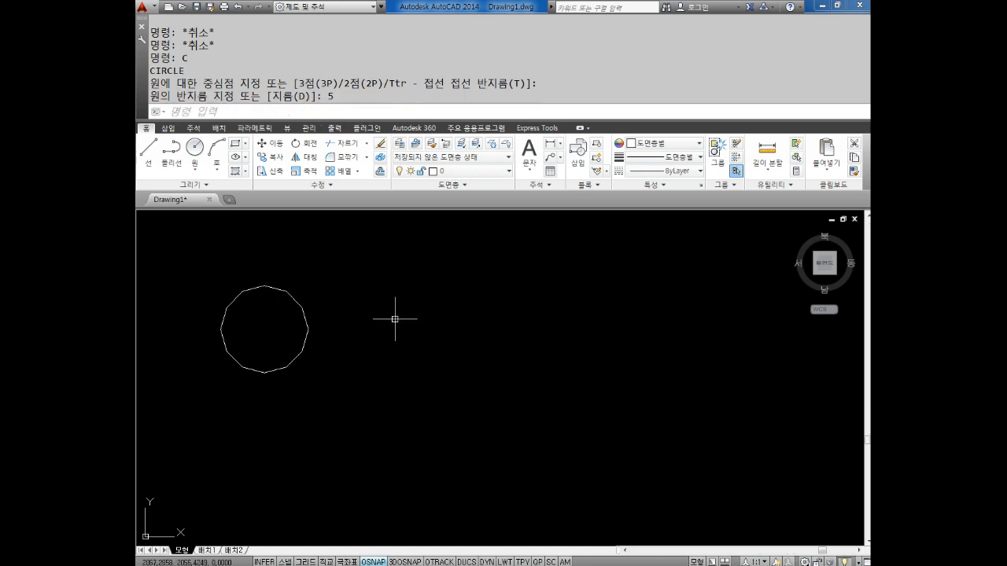
scroll(218, 335, up, 4)
scroll(291, 359, down, 4)
scroll(283, 344, up, 4)
scroll(288, 349, down, 2)
scroll(287, 353, up, 2)
scroll(291, 352, down, 4)
scroll(355, 359, up, 4)
middle_drag(375, 285, 402, 288)
scroll(386, 317, up, 2)
scroll(402, 288, down, 4)
middle_drag(355, 397, 378, 402)
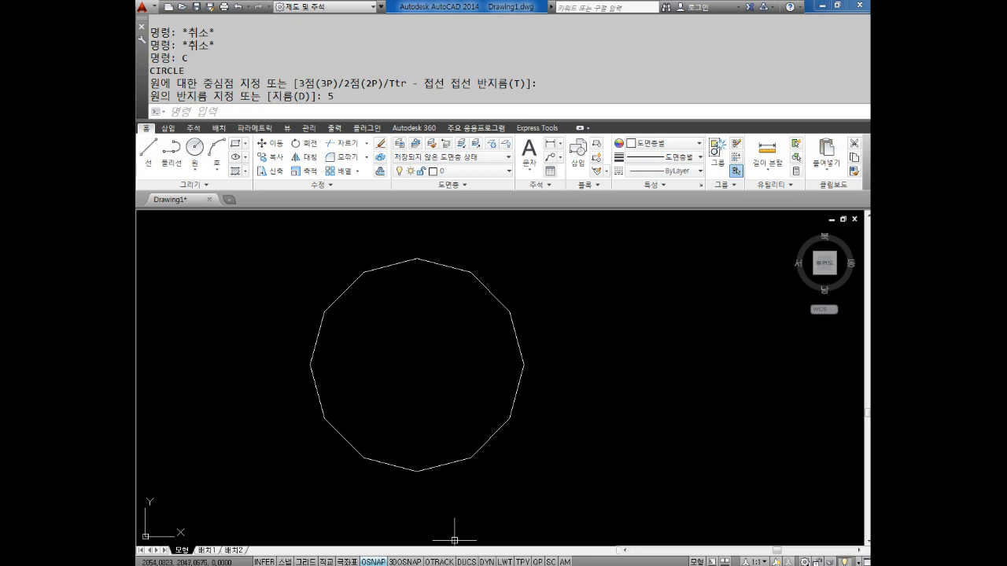
Switch to Notepad and write "RE 엔터" two lines below the circle methods, followed by blank lines
key(alt+Tab)
click(533, 482)
text(RE)
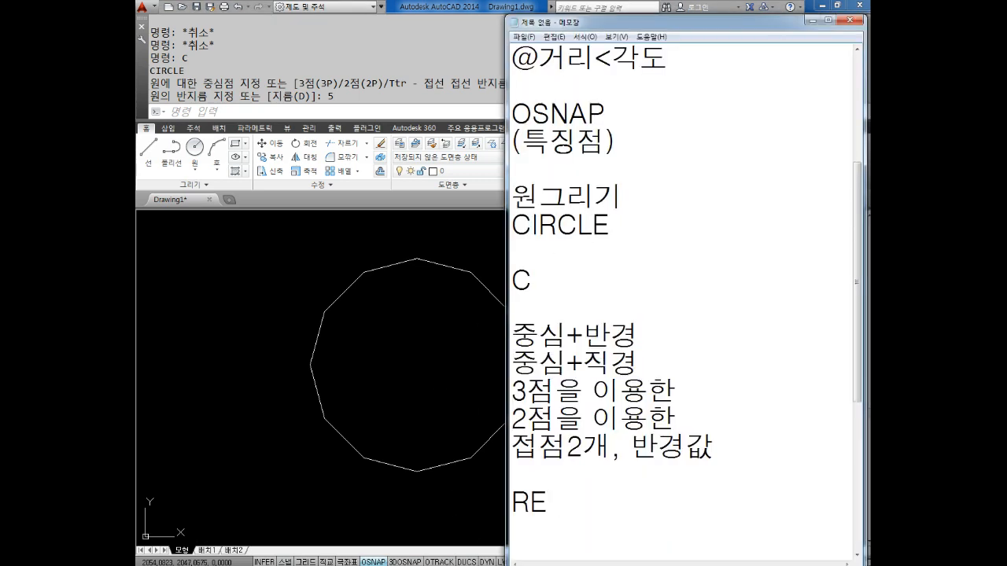
text( 엔터)
key(Return)
key(Return)
key(Return)
key(Return)
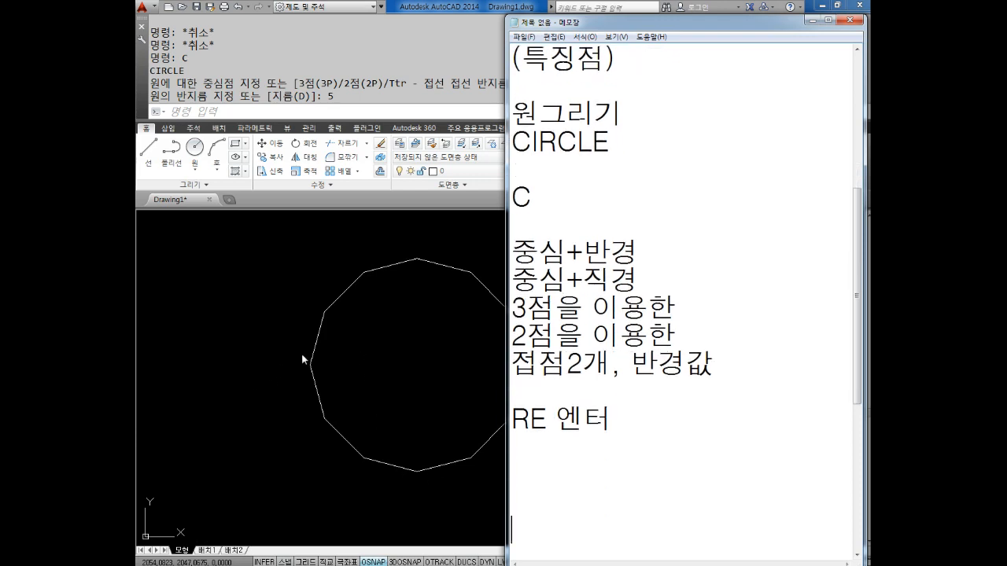
Switch to AutoCAD and regenerate the drawing with the RE command to smooth the circle's outline
key(alt+Tab)
key(Escape)
key(Escape)
text(RE)
key(Return)
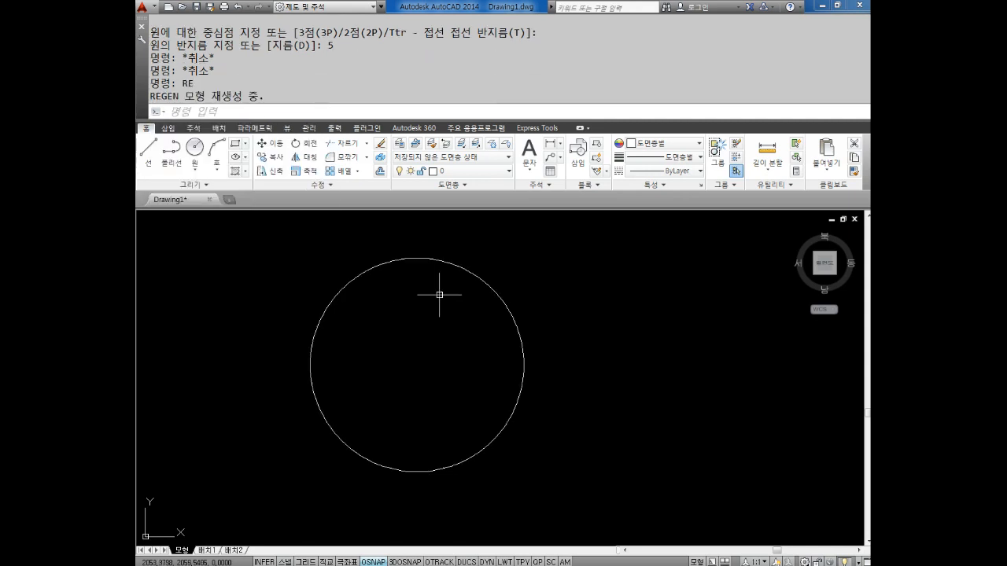
Show the properties of the circle, check its radius and diameter, and deselect it
middle_drag(448, 386, 493, 384)
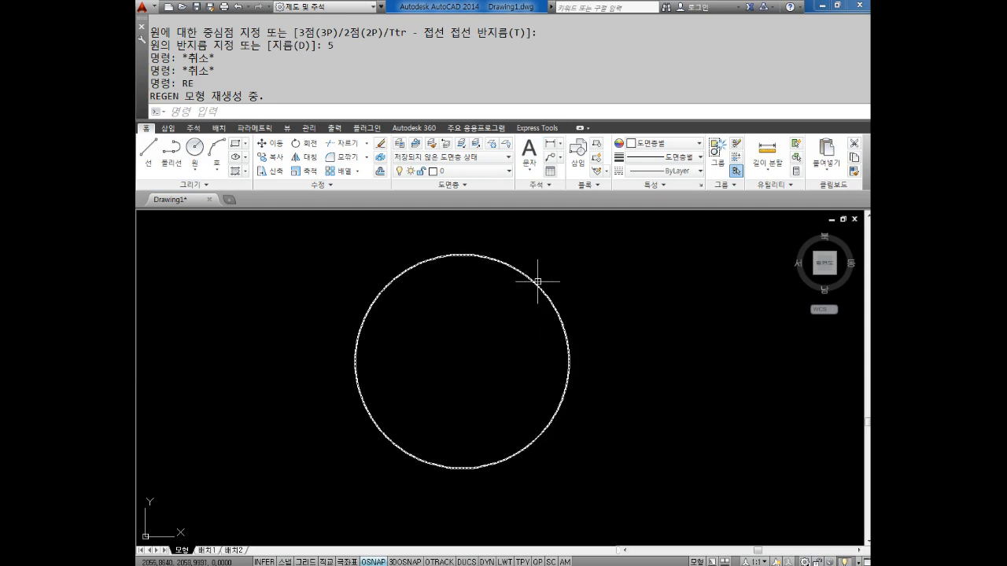
key(ctrl+1)
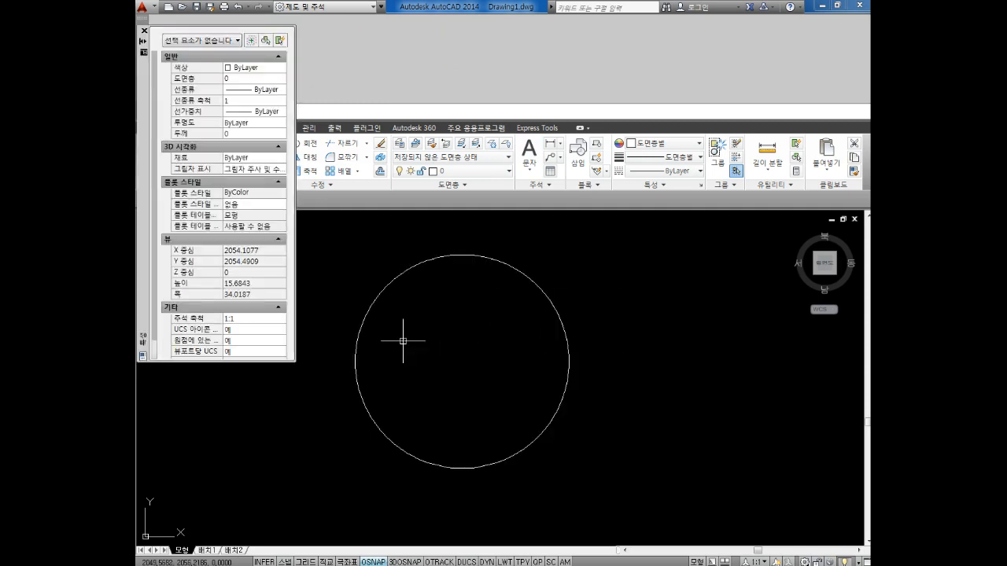
click(470, 255)
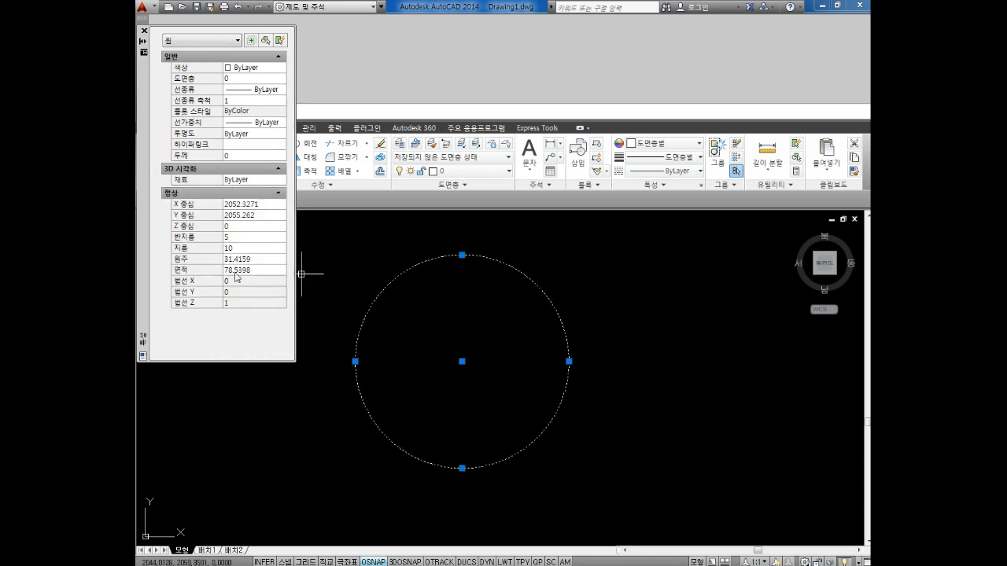
click(245, 247)
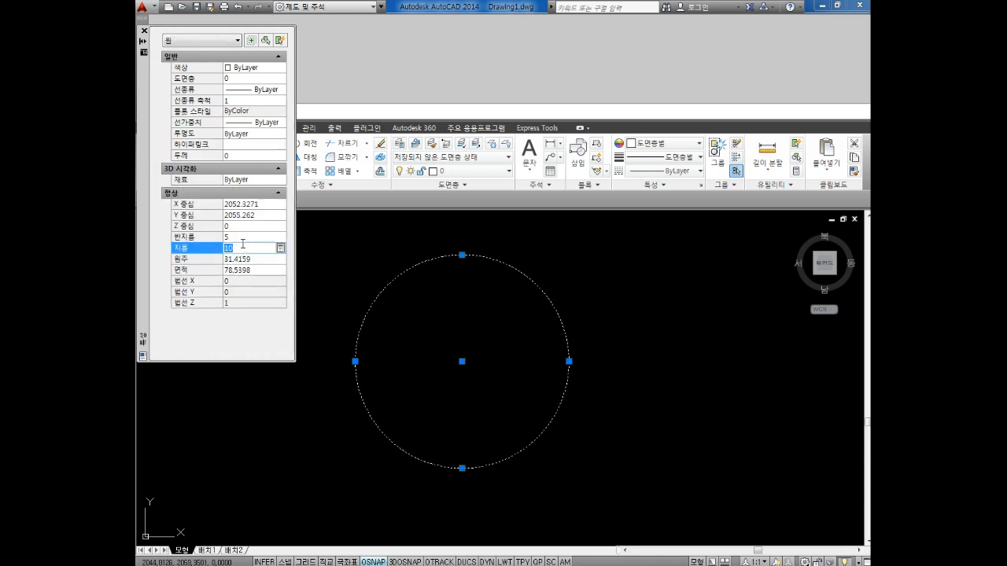
click(238, 238)
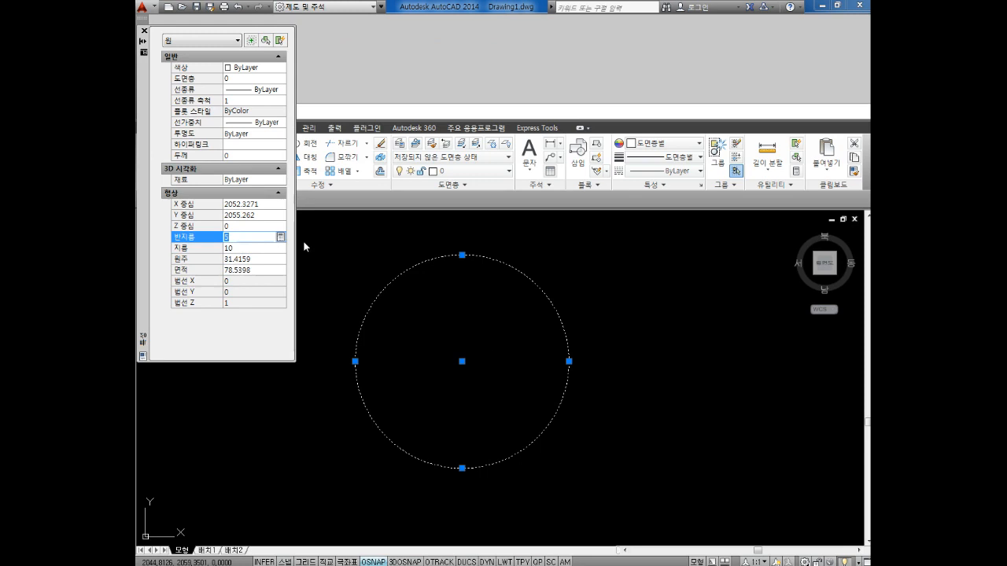
click(345, 244)
key(Escape)
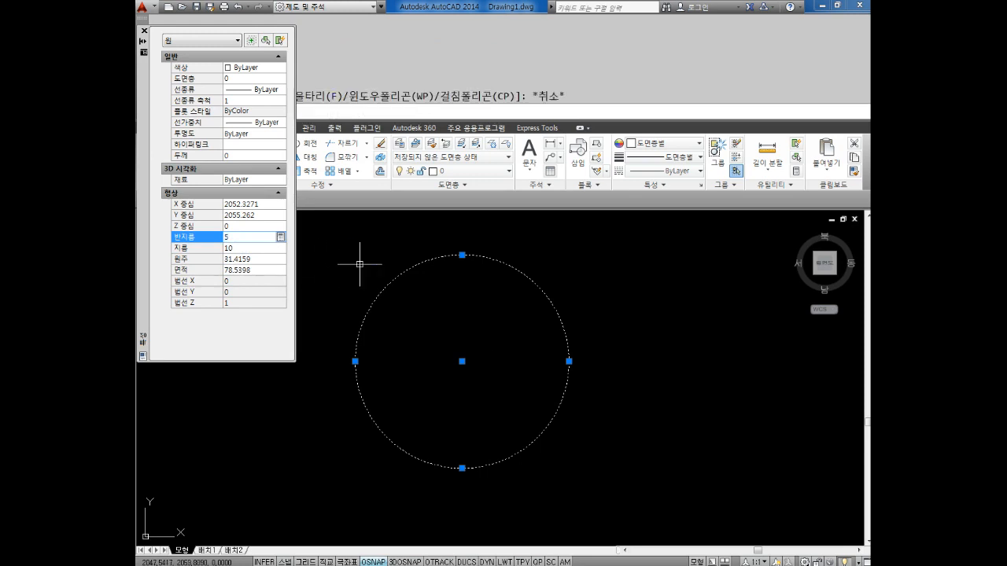
key(Escape)
scroll(504, 346, down, 4)
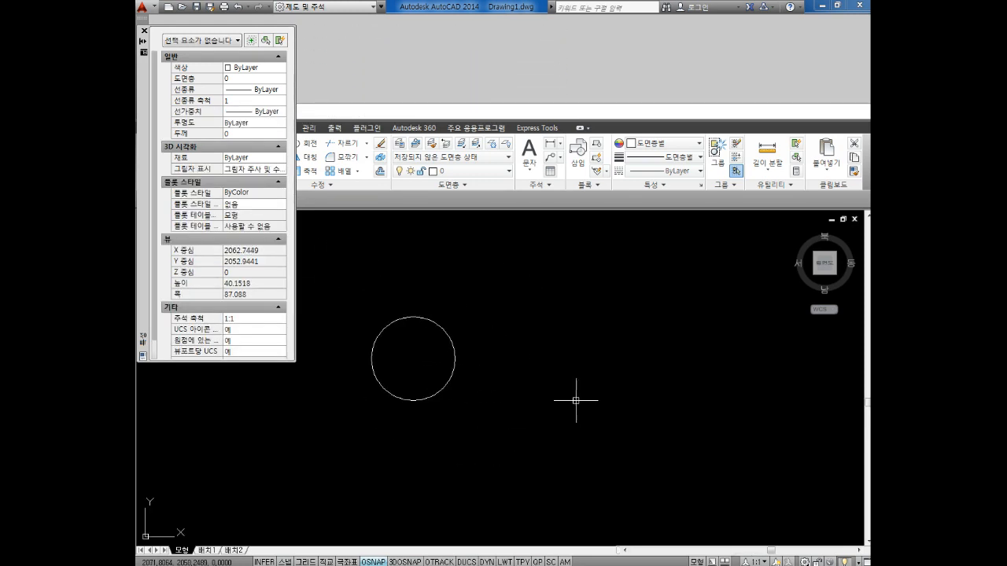
text(c)
key(Return)
key(Escape)
key(Escape)
key(Escape)
text(c)
key(Return)
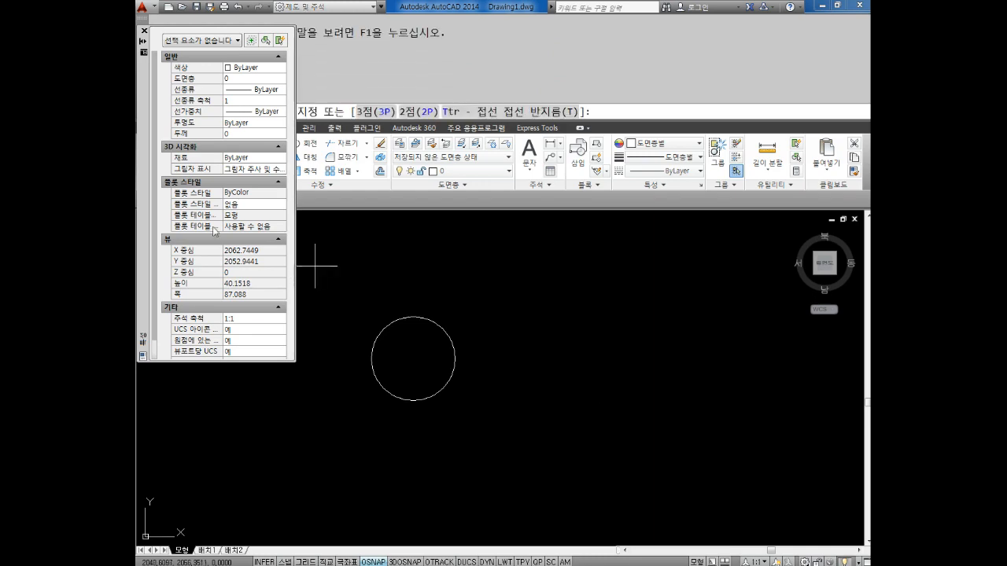
Dock the Properties palette beside the drawing area's left edge and cancel the pending CIRCLE command
drag(145, 101, 137, 264)
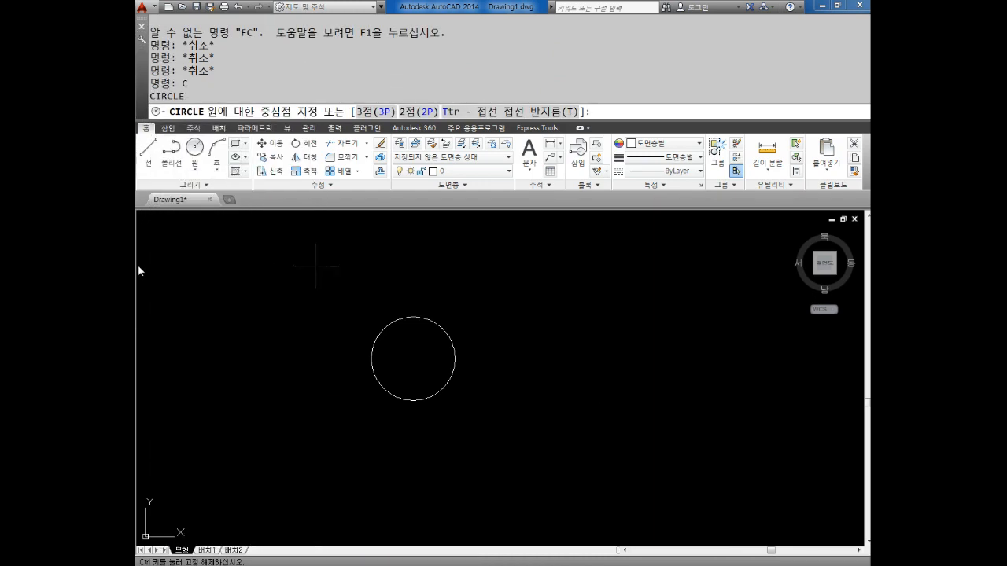
mouse_move(500, 348)
middle_down()
mouse_move(505, 326)
mouse_move(466, 313)
middle_up()
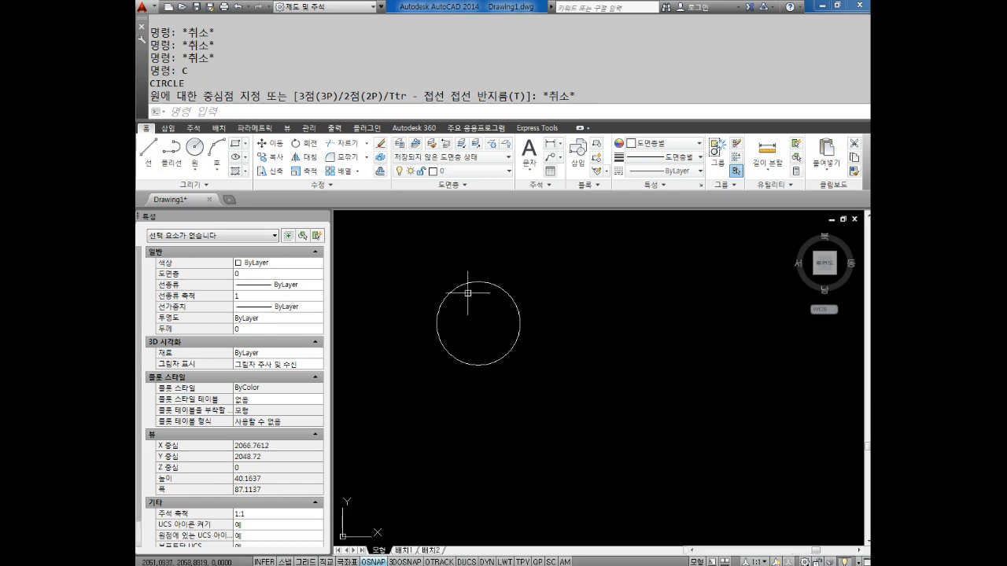
middle_drag(586, 291, 579, 294)
key(Escape)
key(Escape)
key(Escape)
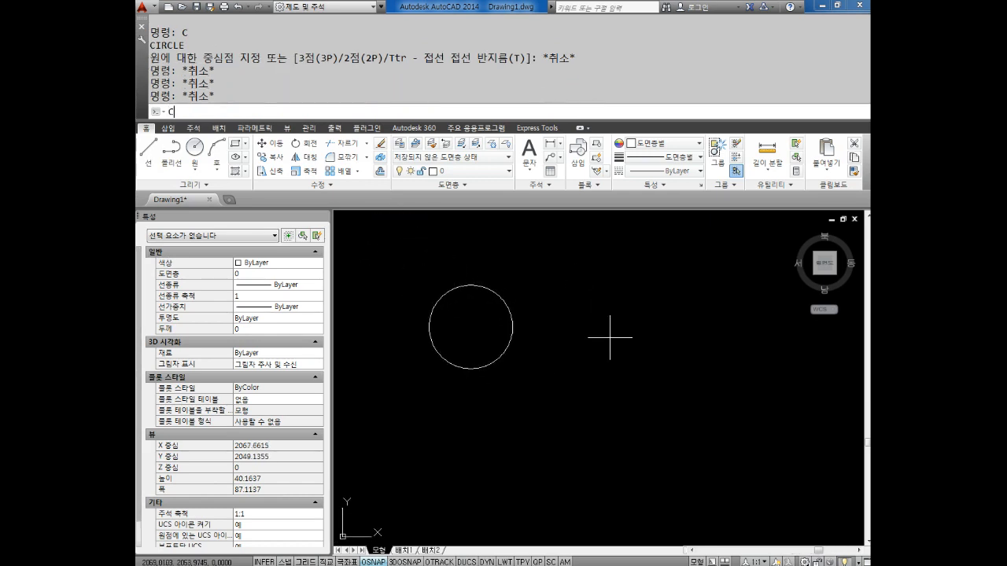
Draw a circle of diameter 10 beside the existing circle using the CIRCLE command's Diameter option
text(c)
key(Return)
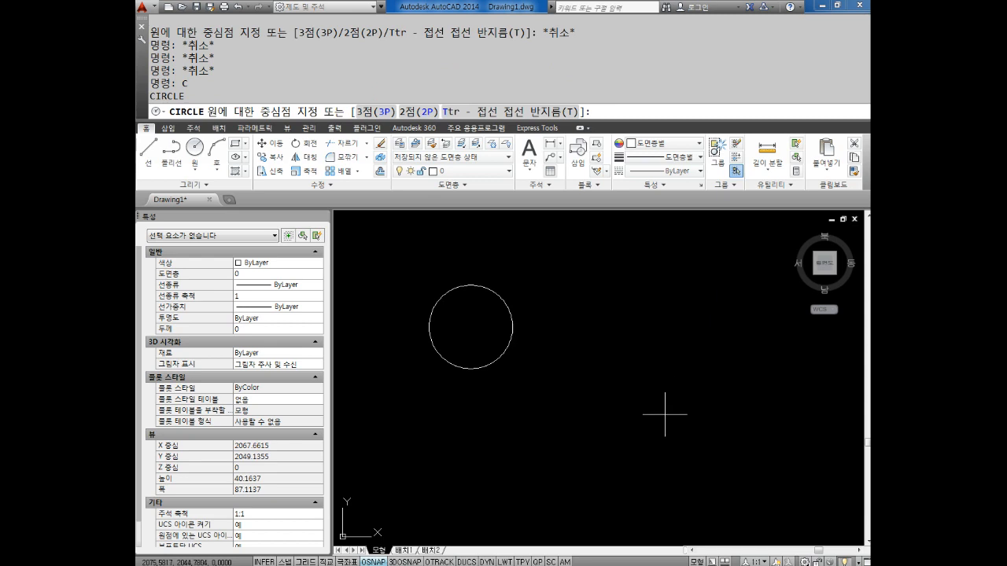
click(626, 335)
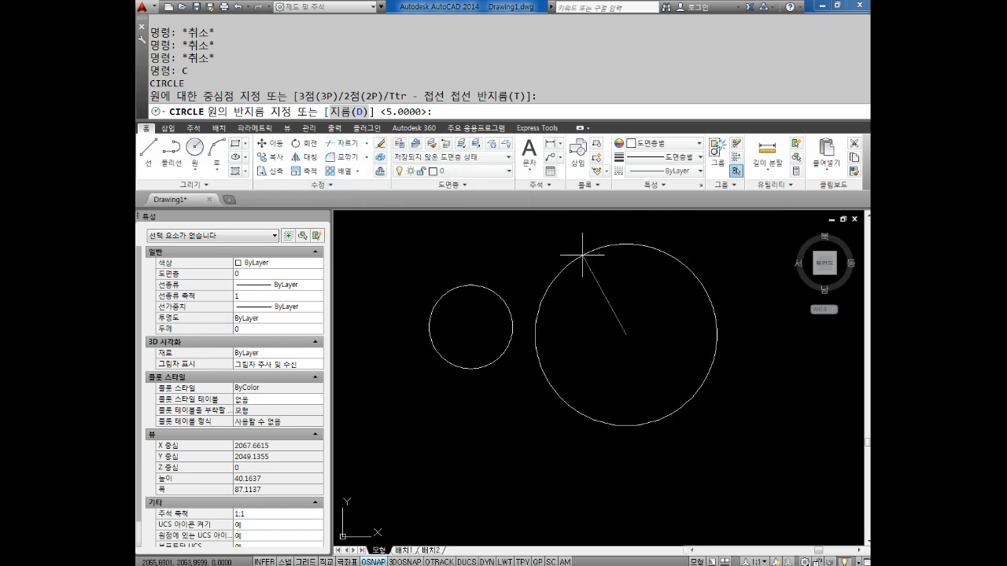
key(Return)
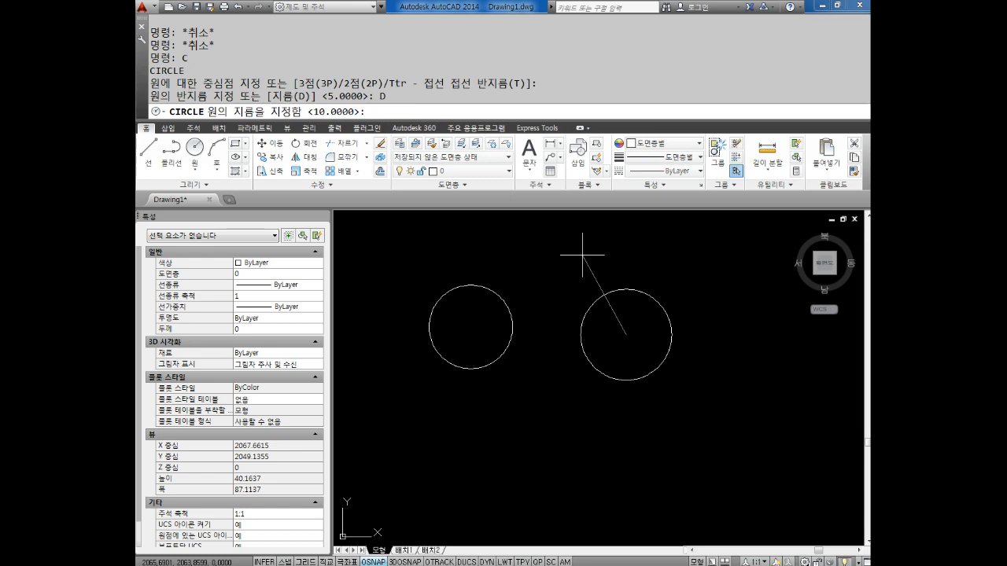
text(10)
key(Return)
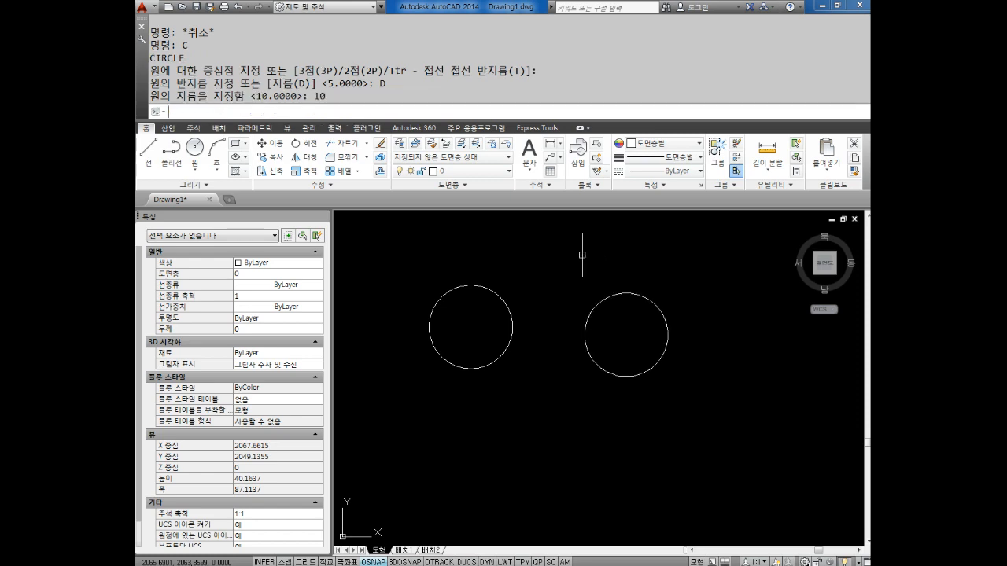
key(Escape)
key(Escape)
Show the properties of each of the two circles in turn, compare their radius and diameter, and deselect them
click(601, 300)
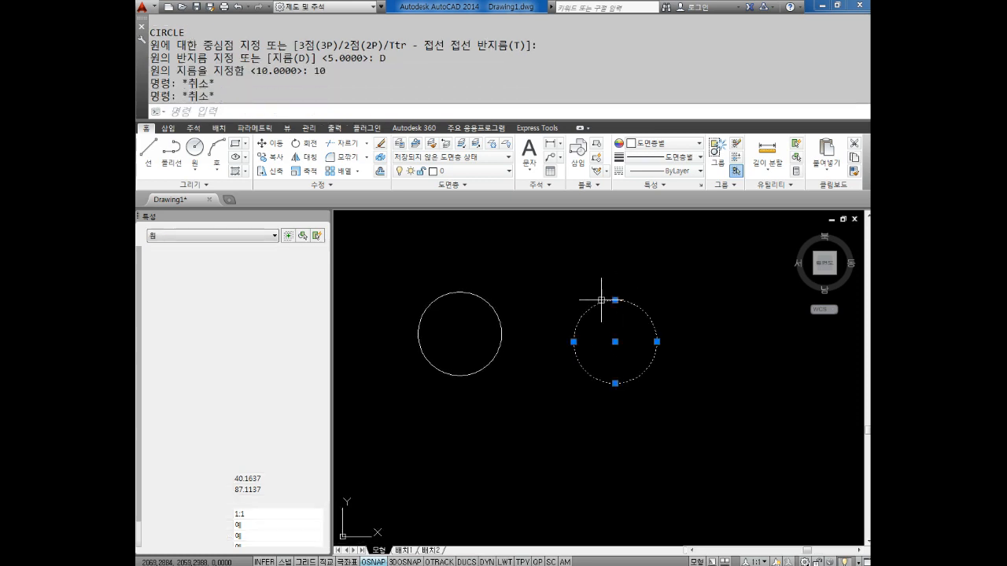
key(Escape)
key(Escape)
click(468, 293)
key(Escape)
key(Escape)
click(622, 312)
key(Escape)
key(Escape)
click(610, 301)
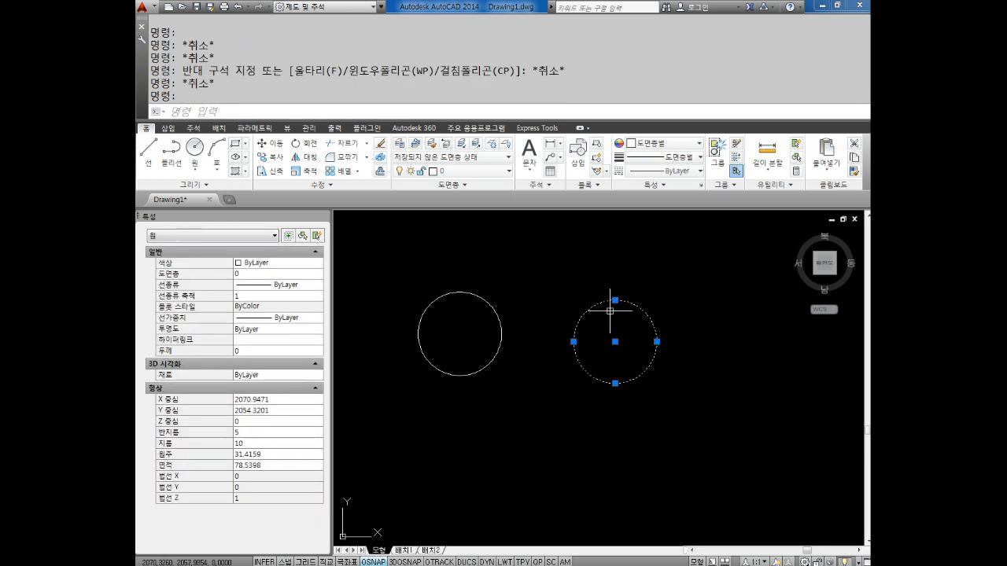
middle_drag(614, 318, 611, 298)
key(Escape)
key(Escape)
Draw a circle with a radius of 5 below the first circle
text(c)
key(Return)
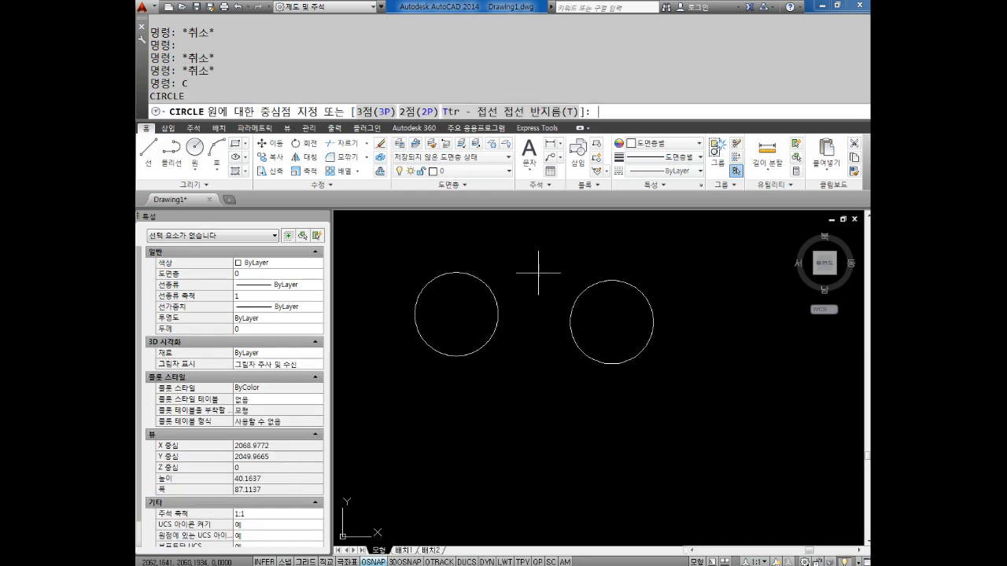
click(452, 436)
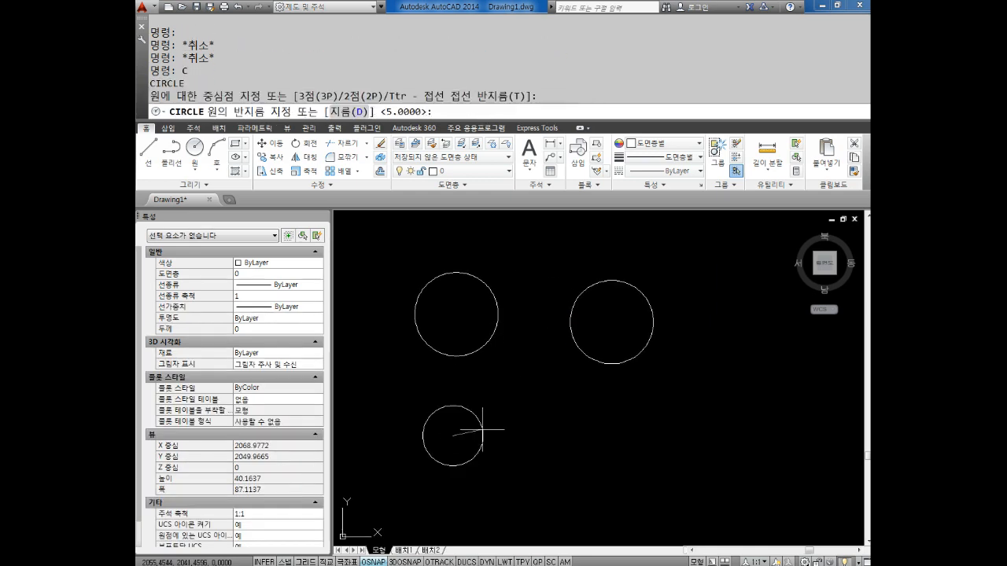
text(5)
key(Return)
key(Escape)
key(Escape)
middle_drag(599, 483, 567, 469)
key(Escape)
key(Escape)
key(Escape)
key(Escape)
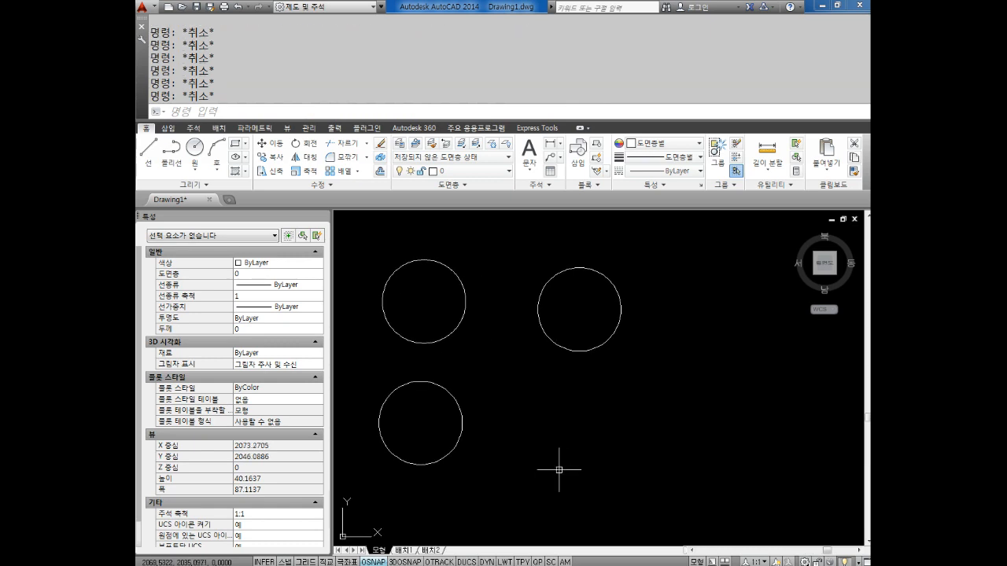
Draw a circle of diameter 20 below the second circle using the Diameter option
text(c)
key(Return)
click(581, 436)
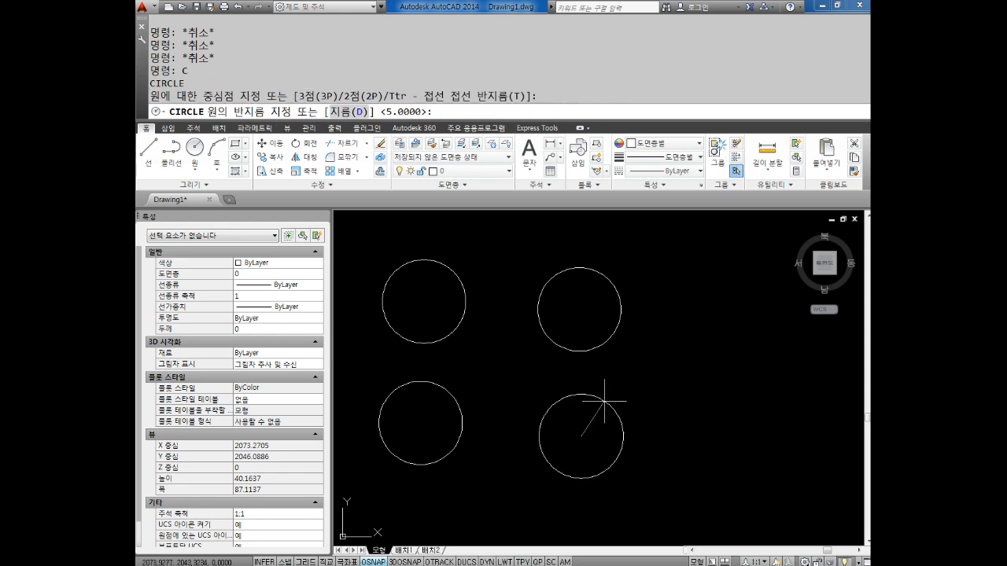
text(d)
key(Return)
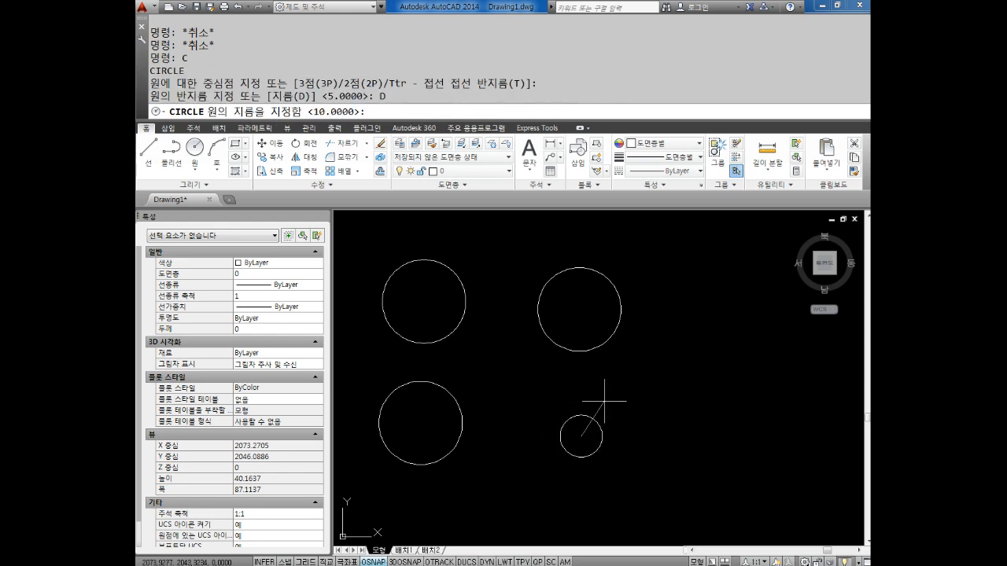
text(20)
key(Return)
mouse_move(659, 420)
middle_down()
mouse_move(636, 377)
mouse_move(611, 369)
middle_up()
Erase all four circles from the drawing with a crossing selection
click(665, 251)
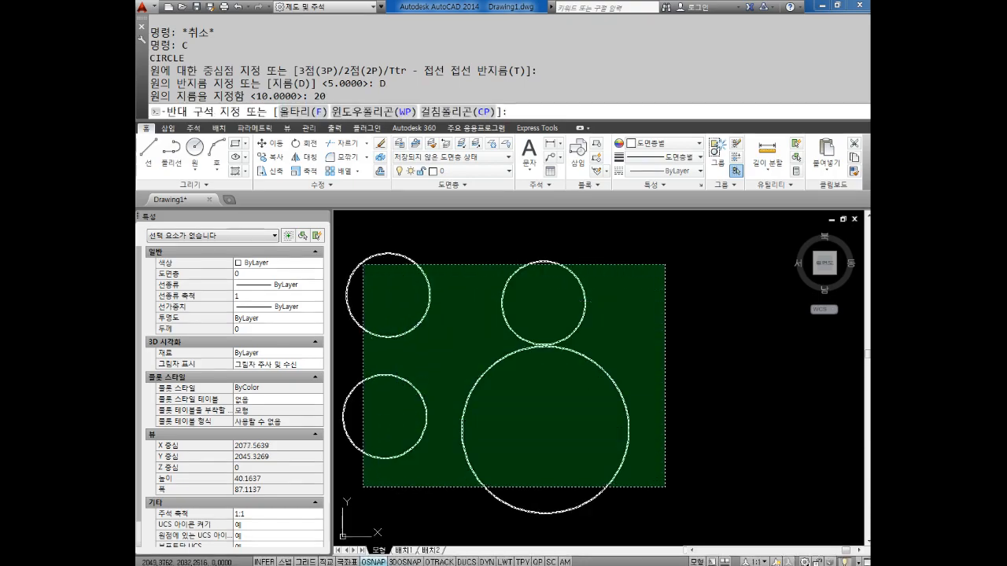
click(341, 514)
key(Delete)
key(Escape)
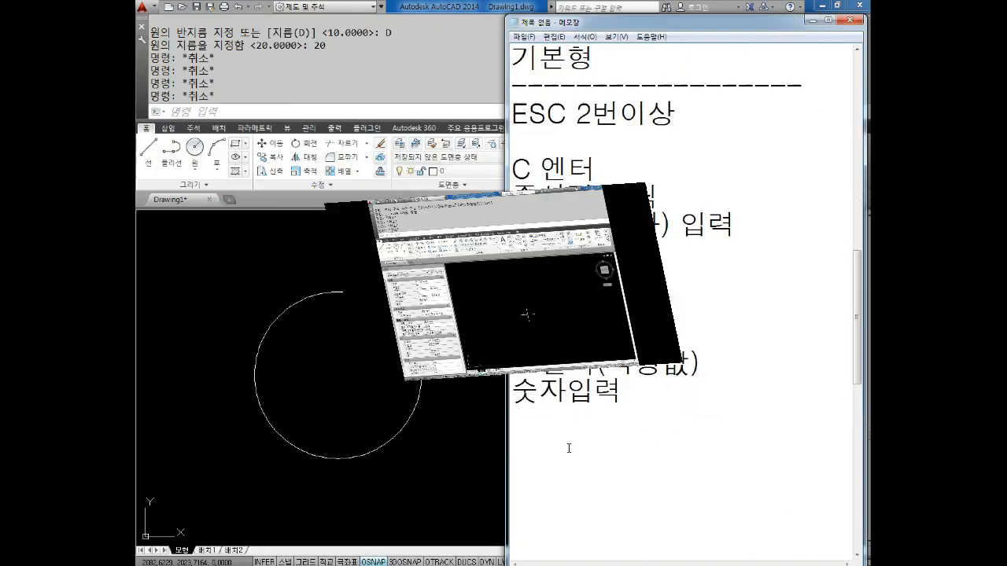
Switch to Notepad and write the heading "응용버젼" below the circle methods, followed by blank lines
text(응용)
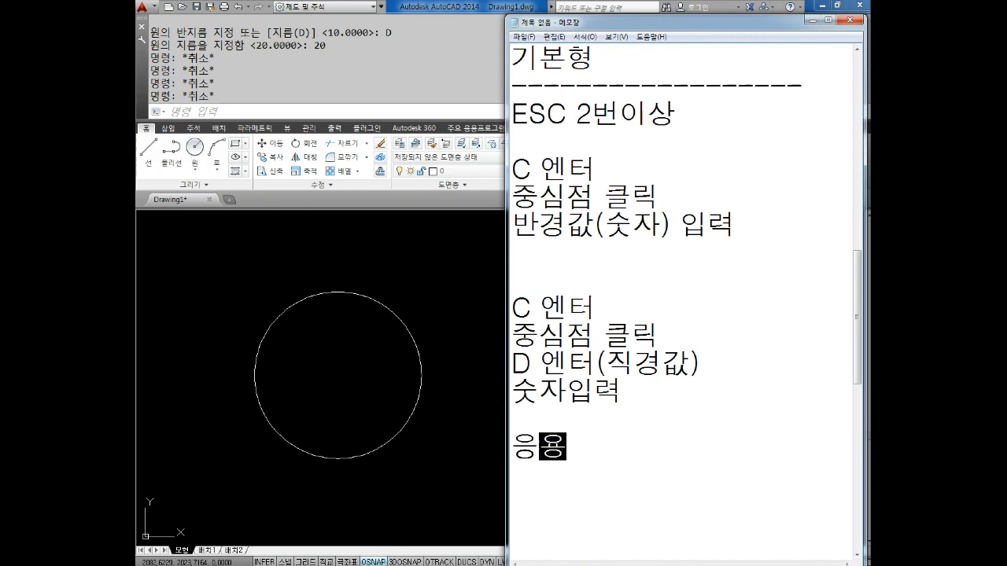
text(버전)
key(Return)
key(Return)
key(Return)
key(Return)
key(Return)
key(Return)
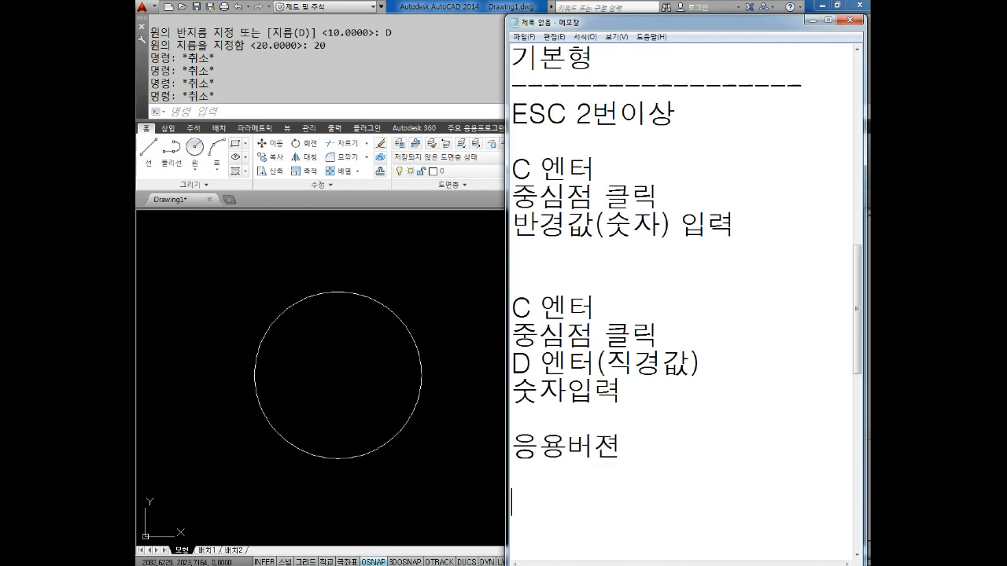
Write the line "원 + 선의 조합" below the "응용버젼" heading, followed by blank lines
text(원 선 )
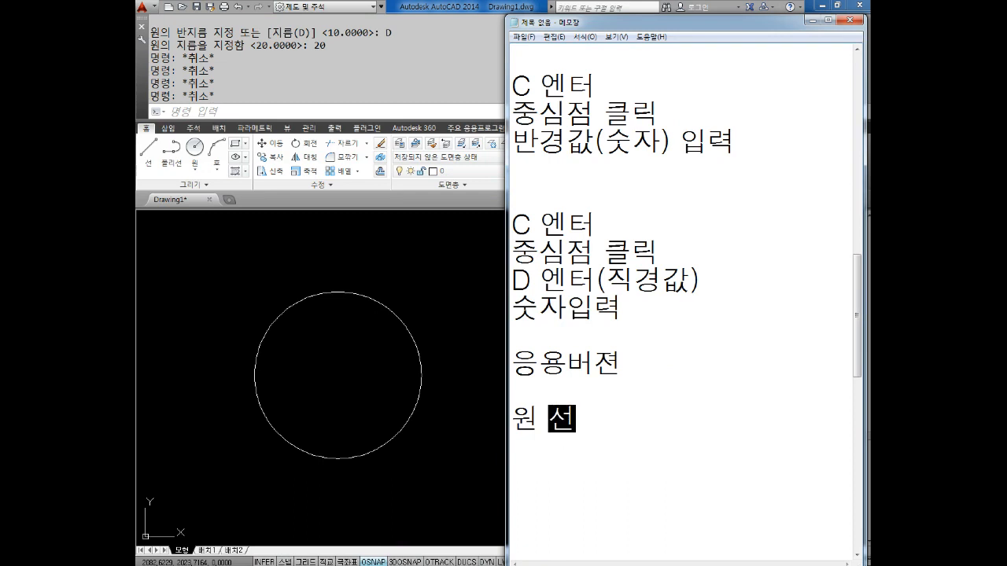
text(조합)
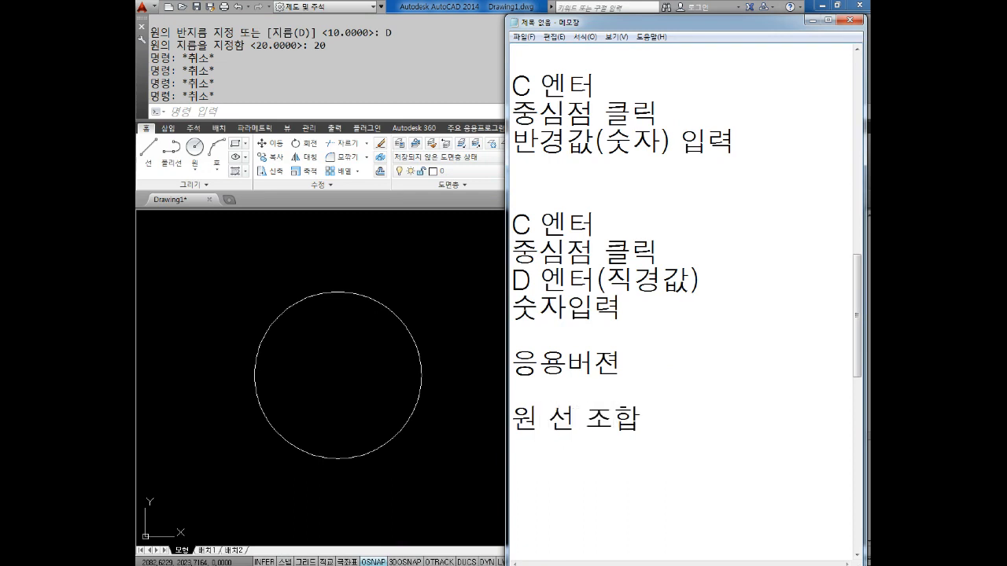
text(+)
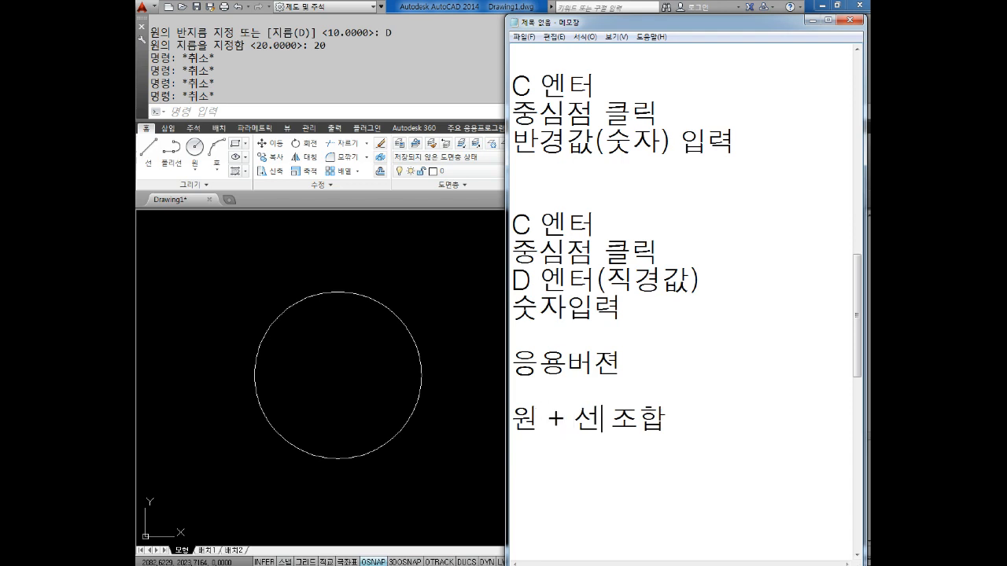
text( D)
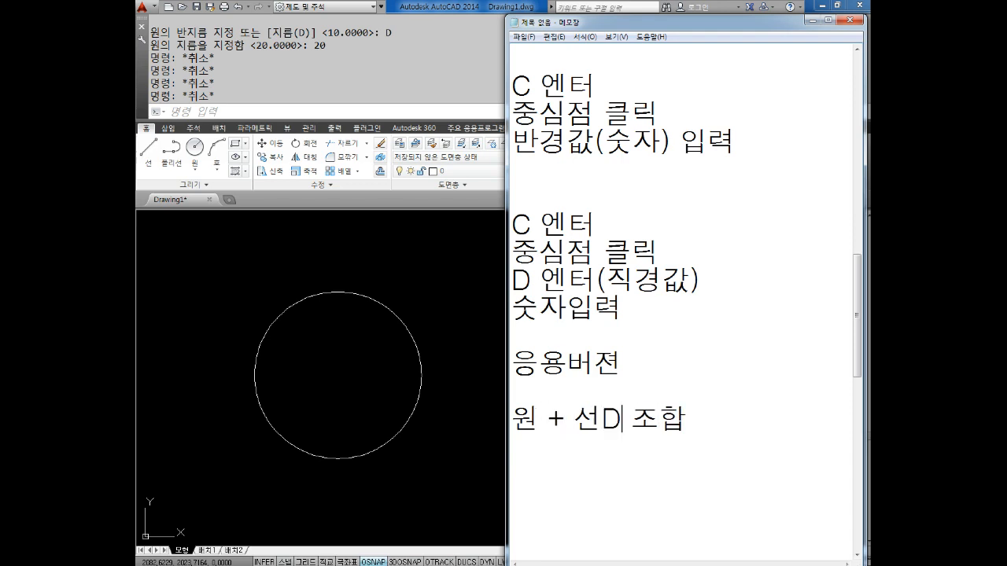
text(ML)
key(BackSpace)
key(BackSpace)
key(BackSpace)
text(의)
key(Right)
key(Right)
key(Right)
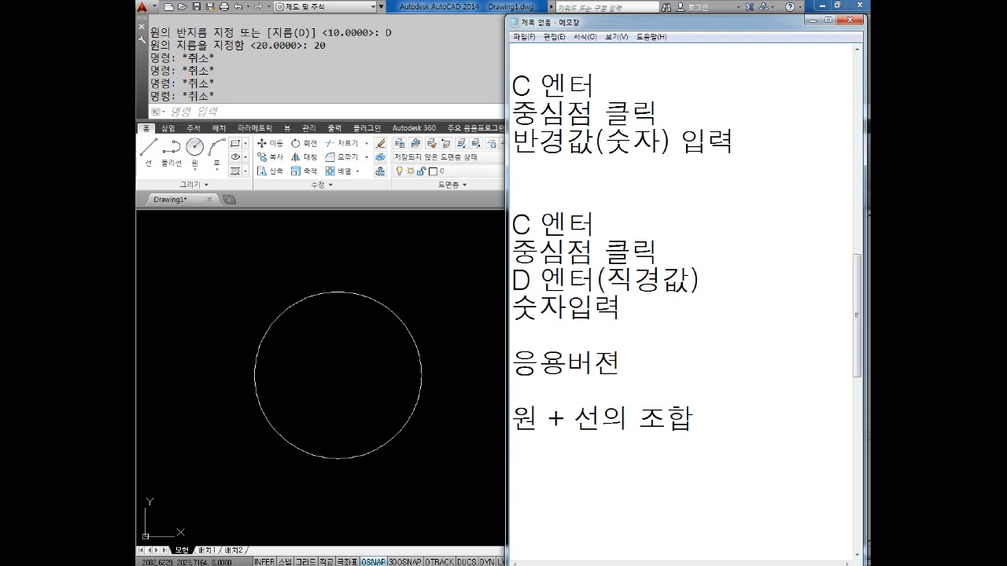
key(Return)
key(Return)
key(Return)
key(Return)
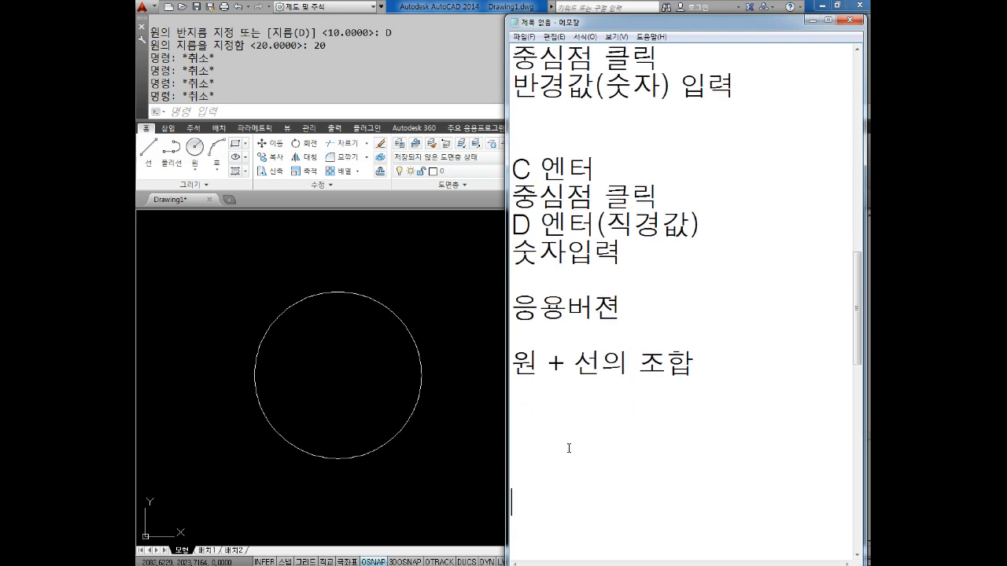
Write "선을 그리고", "선을 기준으로해서" and "원 그린다." on three consecutive lines, followed by blank lines
text(선을 그리고)
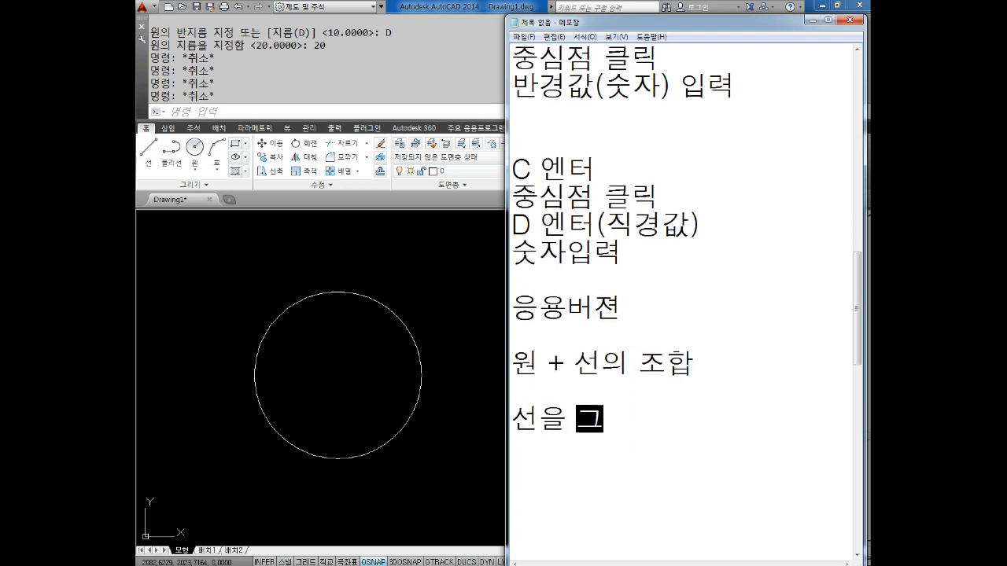
key(Return)
text(선을 기준을)
text(로해서)
key(Return)
text(원그리)
key(BackSpace)
key(BackSpace)
text(그린다.)
key(Return)
key(Return)
key(Return)
key(Return)
key(Return)
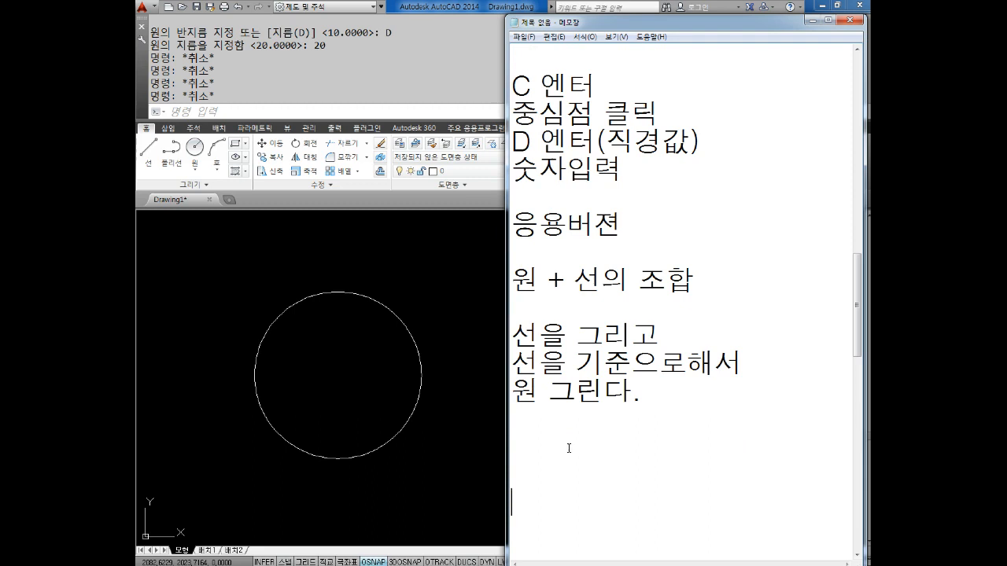
Write the line "원을 그리고 선을 그린다." as the second approach, followed by blank lines
text(원을 글)
text(리고 )
text(선을 )
text(르)
key(BackSpace)
key(BackSpace)
text(그린다.)
key(Return)
key(Return)
key(Return)
key(Return)
key(Return)
key(Return)
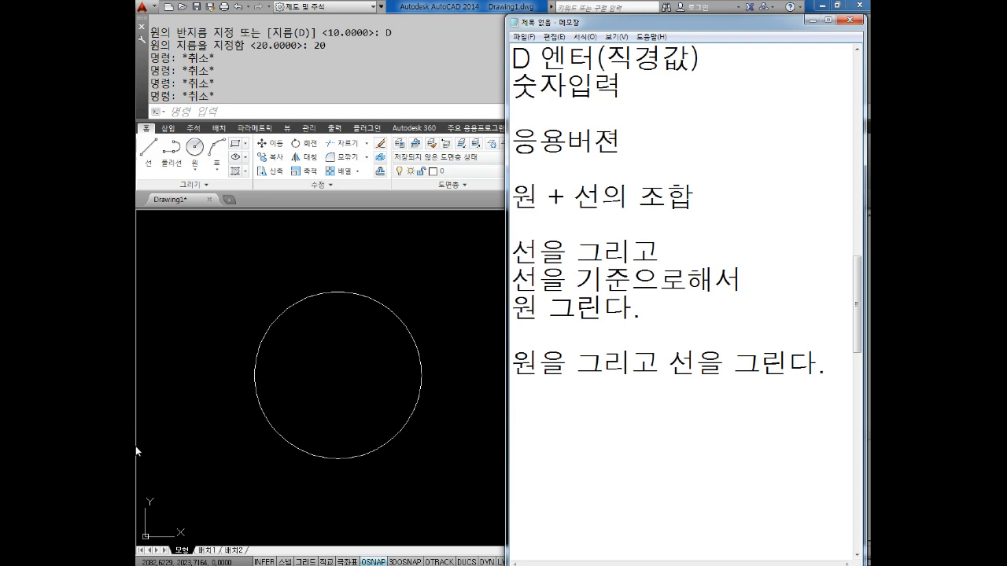
Open Paint and arrange its window beside the Notepad notes
key(super)
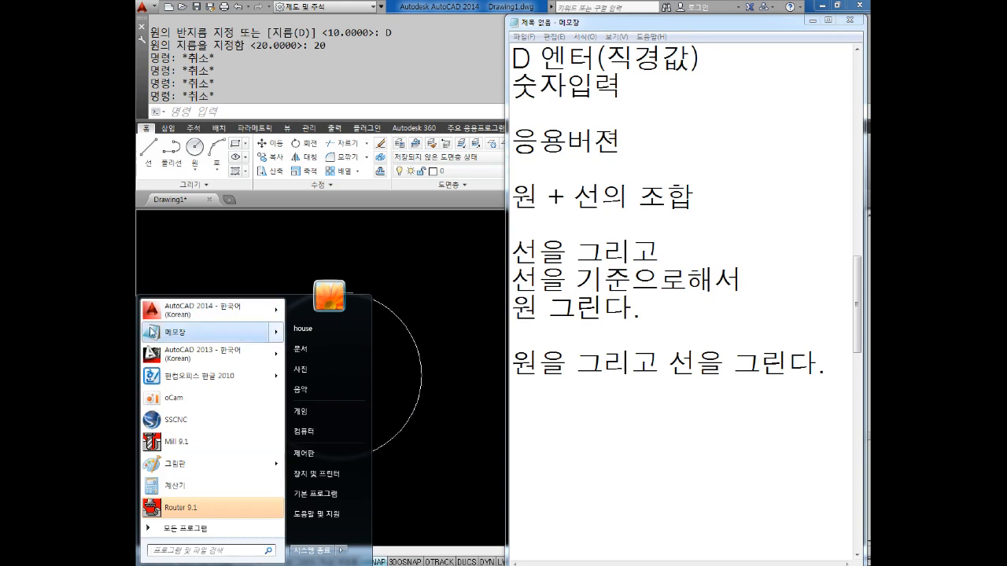
click(192, 463)
mouse_move(293, 13)
mouse_down()
mouse_move(566, 45)
mouse_move(271, 17)
mouse_up()
drag(672, 17, 688, 15)
drag(302, 24, 309, 34)
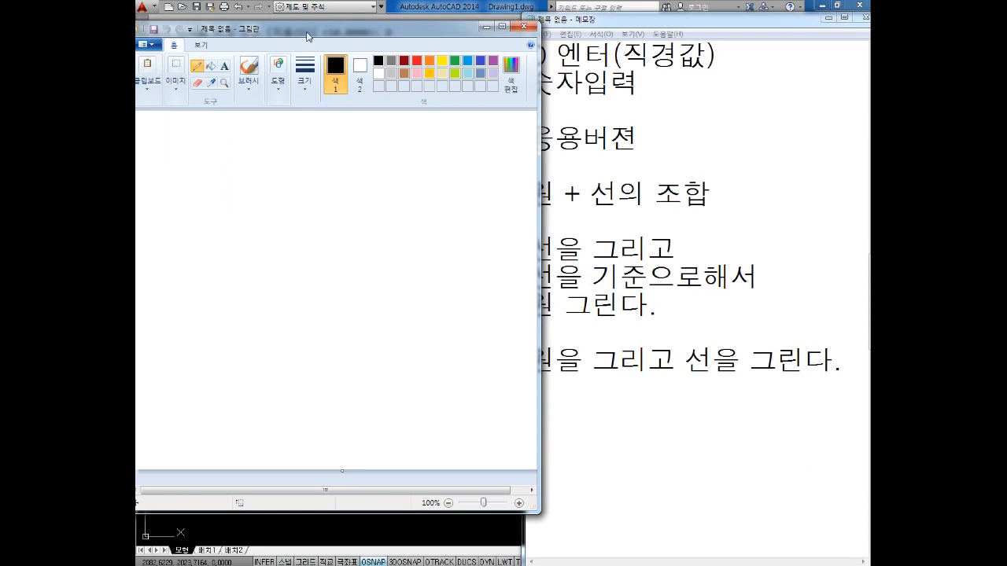
Choose the second-thinnest line size and sketch a large square freehand on the canvas
click(302, 81)
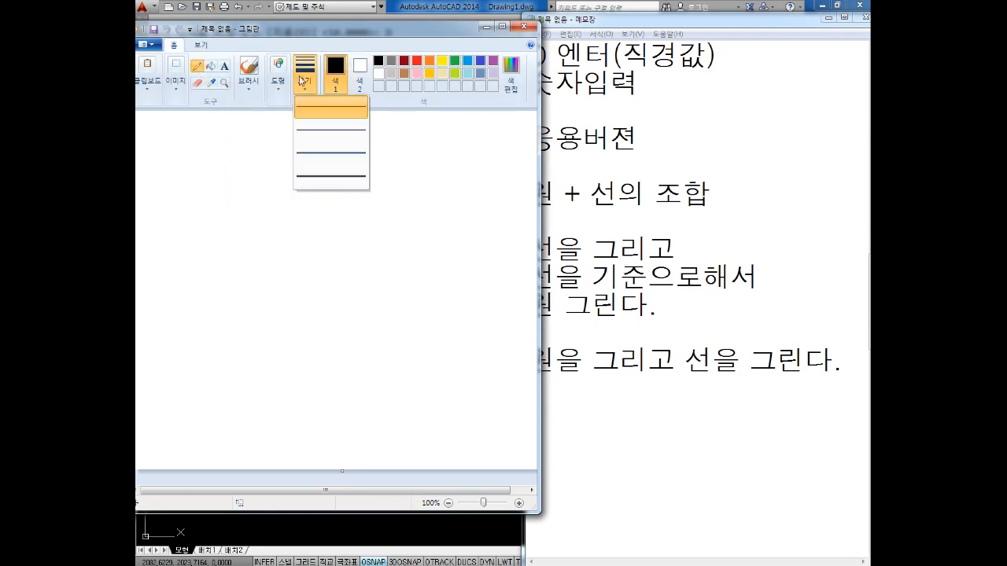
click(322, 132)
drag(207, 189, 216, 375)
mouse_move(207, 188)
mouse_down()
mouse_move(436, 195)
mouse_move(434, 369)
mouse_move(216, 384)
mouse_up()
Sketch a freehand circle around each of the square's four corners
mouse_move(209, 166)
mouse_down()
mouse_move(264, 193)
mouse_move(212, 168)
mouse_up()
mouse_move(435, 177)
mouse_down()
mouse_move(409, 186)
mouse_move(437, 173)
mouse_up()
mouse_move(440, 331)
mouse_down()
mouse_move(474, 350)
mouse_move(394, 319)
mouse_up()
mouse_move(230, 344)
mouse_down()
mouse_move(186, 397)
mouse_move(228, 346)
mouse_up()
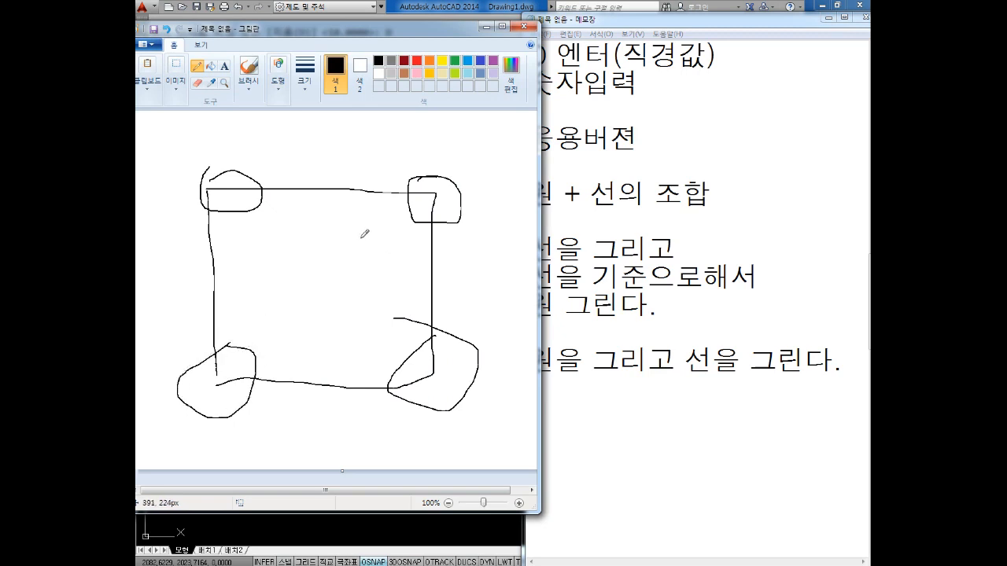
Handwrite "4-" and "20" above the square and "100" beside its right and bottom edges
mouse_move(402, 149)
mouse_down()
mouse_move(435, 157)
mouse_move(445, 138)
mouse_move(433, 142)
mouse_up()
mouse_move(345, 135)
mouse_down()
mouse_move(358, 153)
mouse_move(346, 186)
mouse_up()
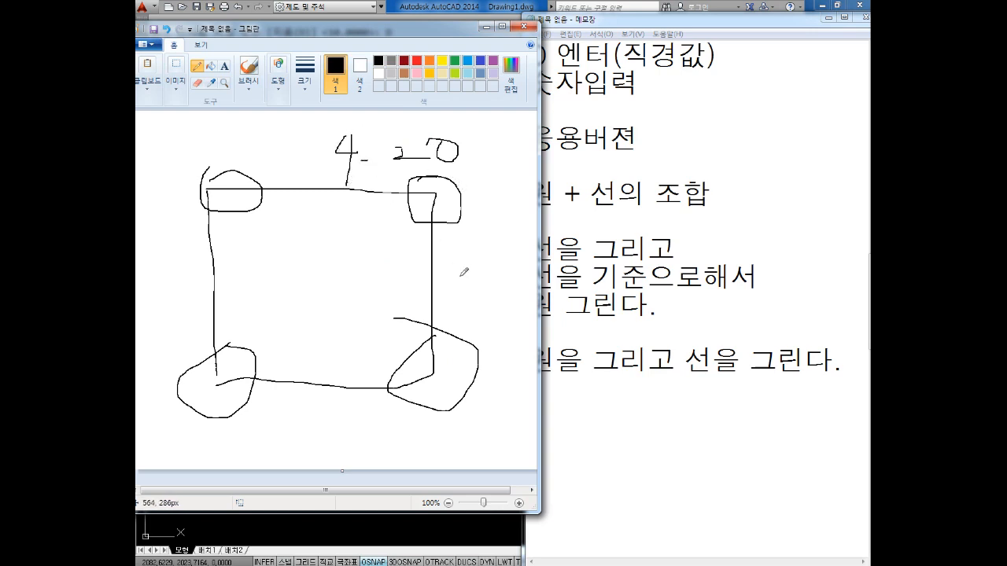
drag(459, 239, 435, 299)
drag(454, 265, 485, 284)
mouse_move(324, 385)
mouse_down()
mouse_move(291, 425)
mouse_move(344, 403)
mouse_move(377, 421)
mouse_up()
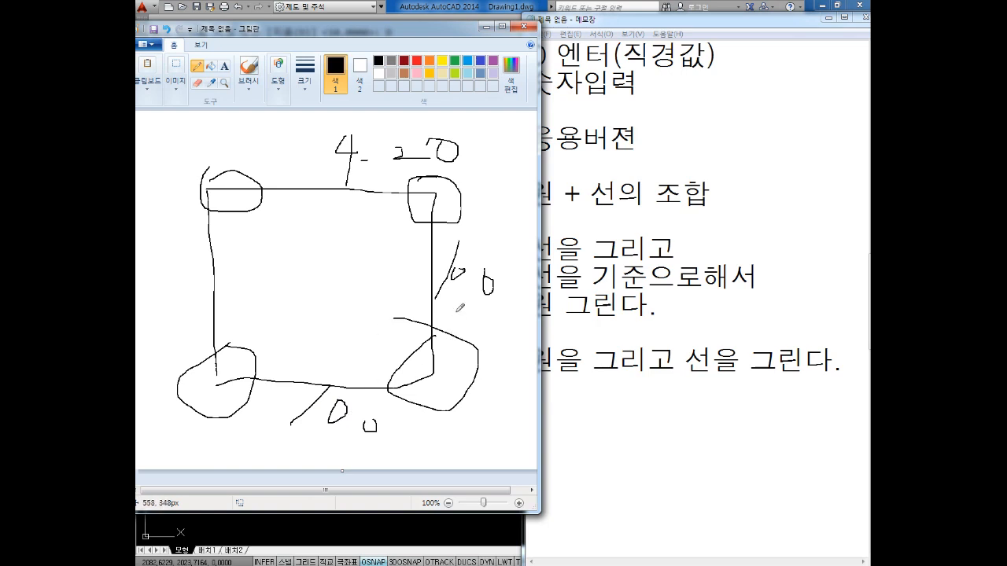
Mark the square's lower-left corner with an arrow and a centre mark, and handwrite "절대" beside the arrow
mouse_move(274, 297)
mouse_down()
mouse_move(251, 335)
mouse_move(268, 338)
mouse_up()
mouse_move(235, 376)
mouse_down()
mouse_move(214, 376)
mouse_move(232, 369)
mouse_move(214, 382)
mouse_move(219, 369)
mouse_move(228, 390)
mouse_up()
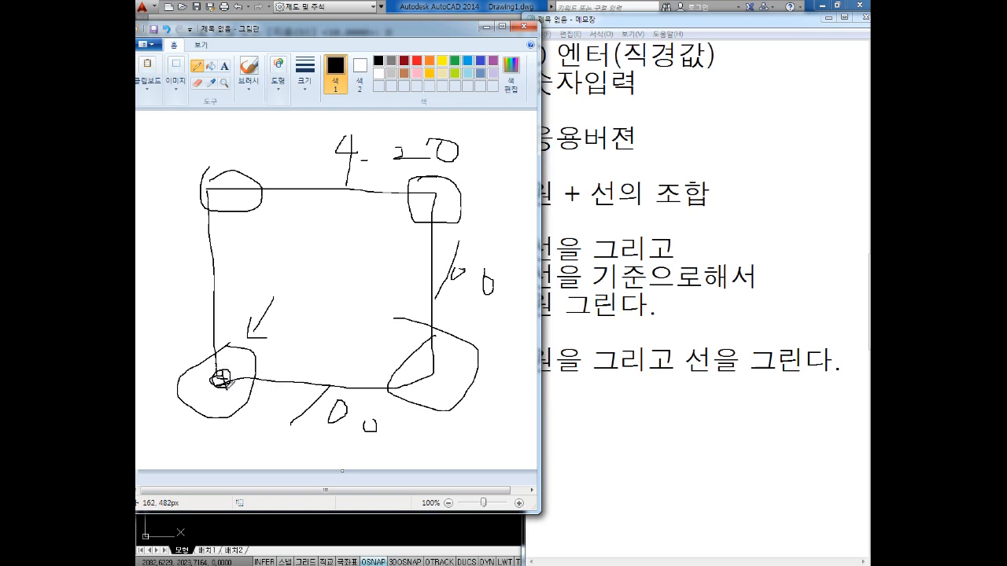
mouse_move(289, 280)
mouse_down()
mouse_move(308, 280)
mouse_move(319, 330)
mouse_move(360, 298)
mouse_move(367, 322)
mouse_up()
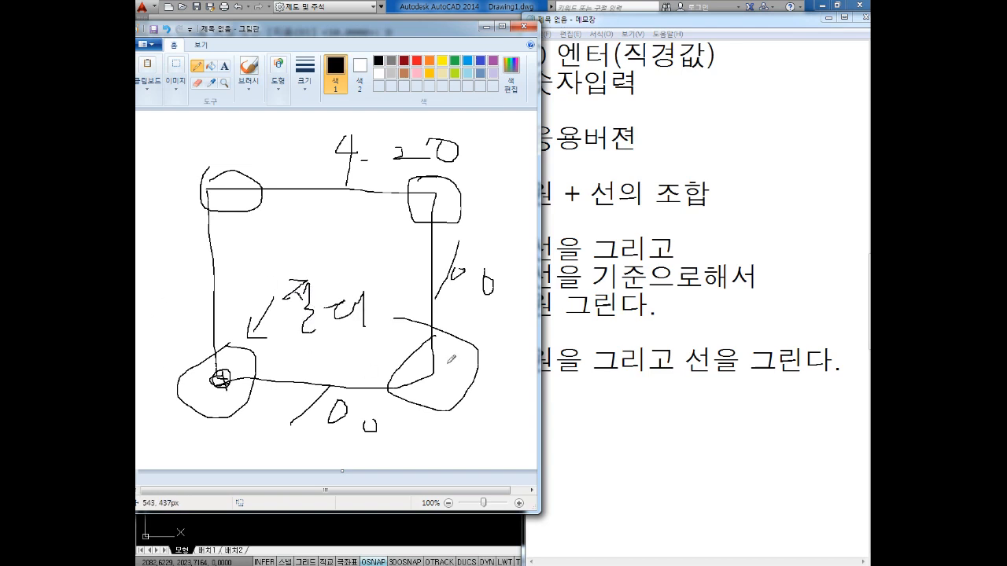
Highlight the three lines about drawing lines first in Notepad, and handwrite "0,0" near the square's lower-left corner in Paint
click(791, 212)
mouse_move(692, 307)
mouse_down()
mouse_move(508, 288)
mouse_move(430, 216)
mouse_move(452, 202)
mouse_up()
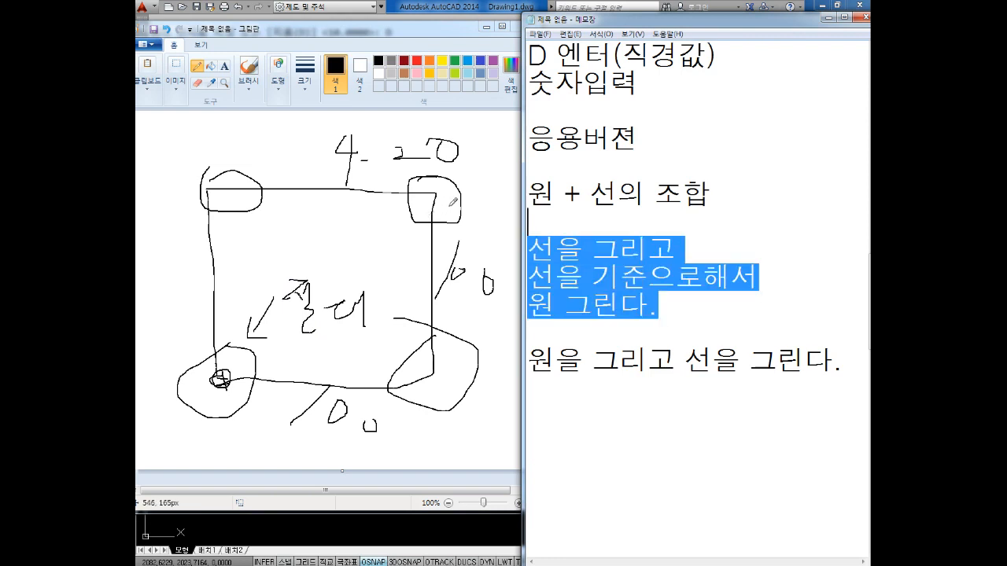
click(312, 221)
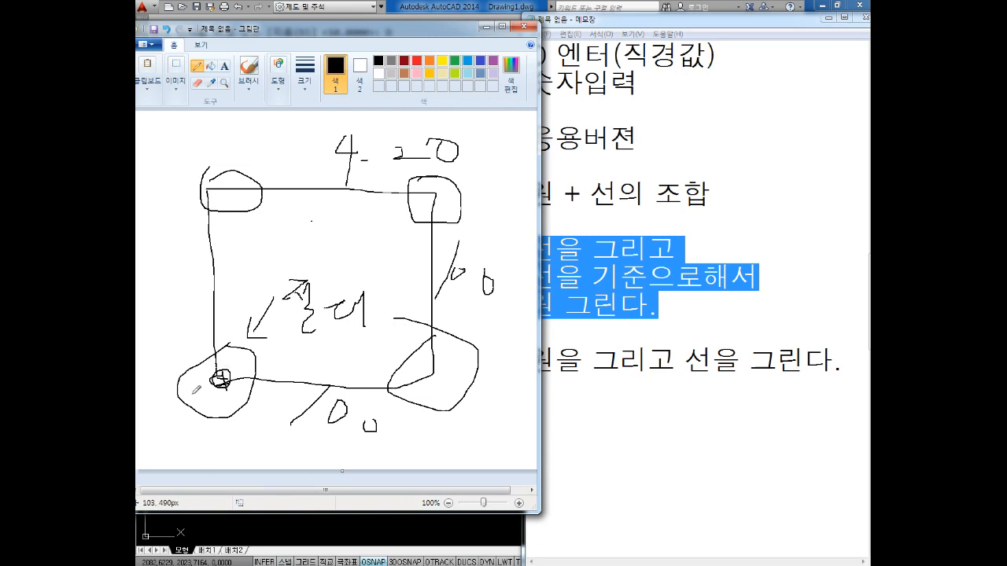
mouse_move(149, 342)
mouse_down()
mouse_move(172, 358)
mouse_move(185, 338)
mouse_up()
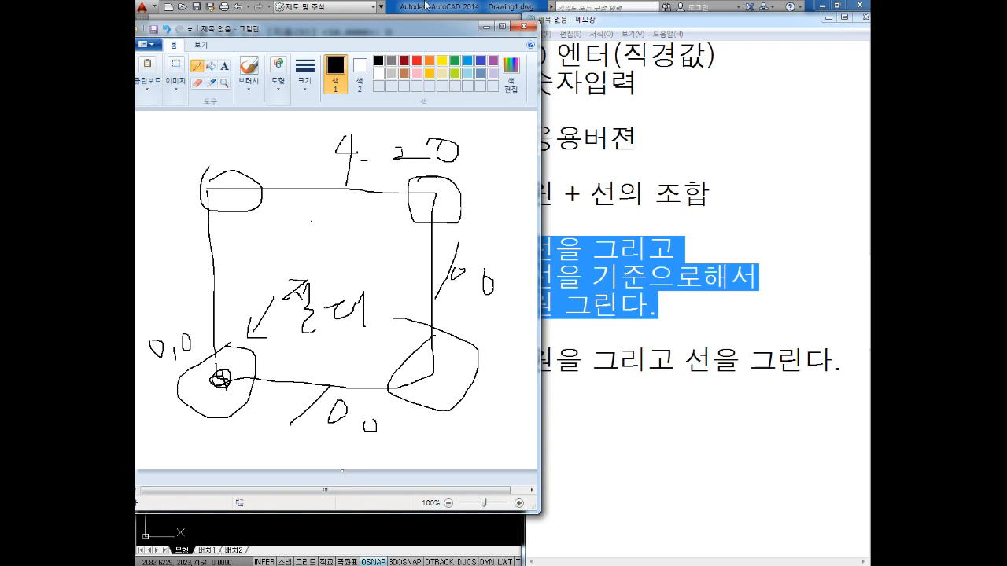
Switch to AutoCAD and erase the existing objects with a crossing selection
click(428, 5)
scroll(360, 406, down, 2)
middle_drag(360, 407, 439, 371)
key(Escape)
key(Escape)
scroll(583, 339, down, 2)
click(695, 303)
click(259, 434)
key(Delete)
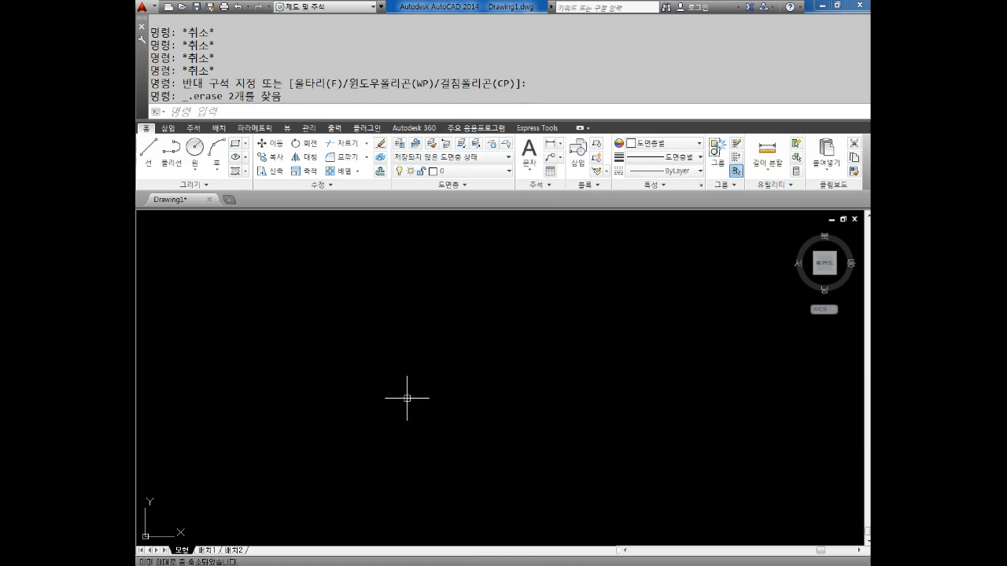
key(Escape)
key(Escape)
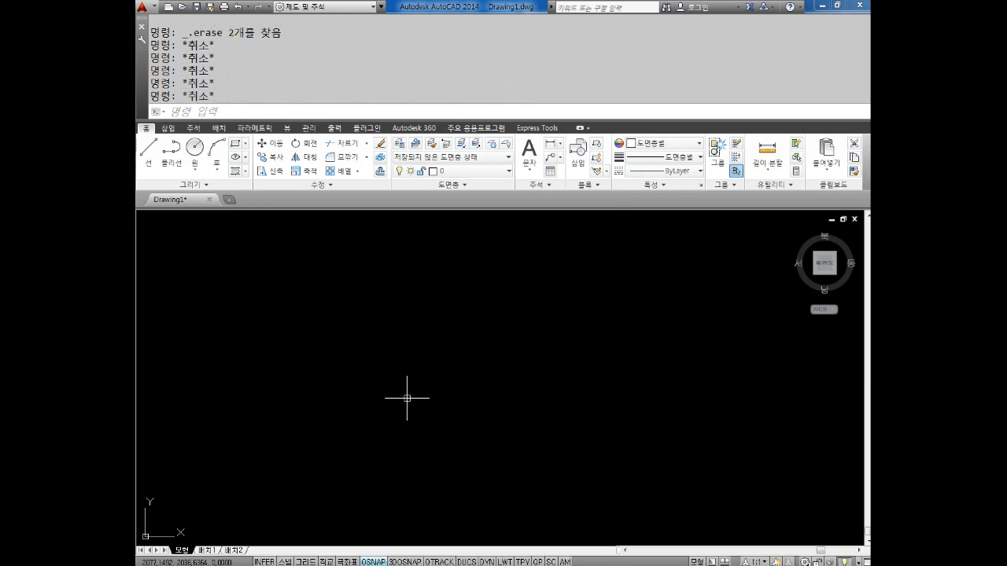
Draw a circle centred at 0,0 with a diameter of 20
key(Escape)
text(c)
key(Return)
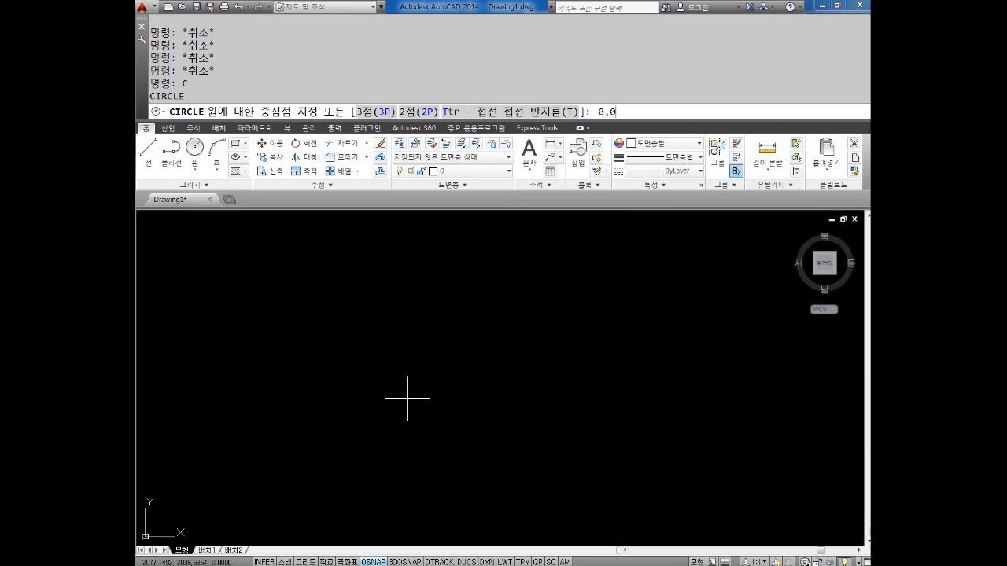
key(Return)
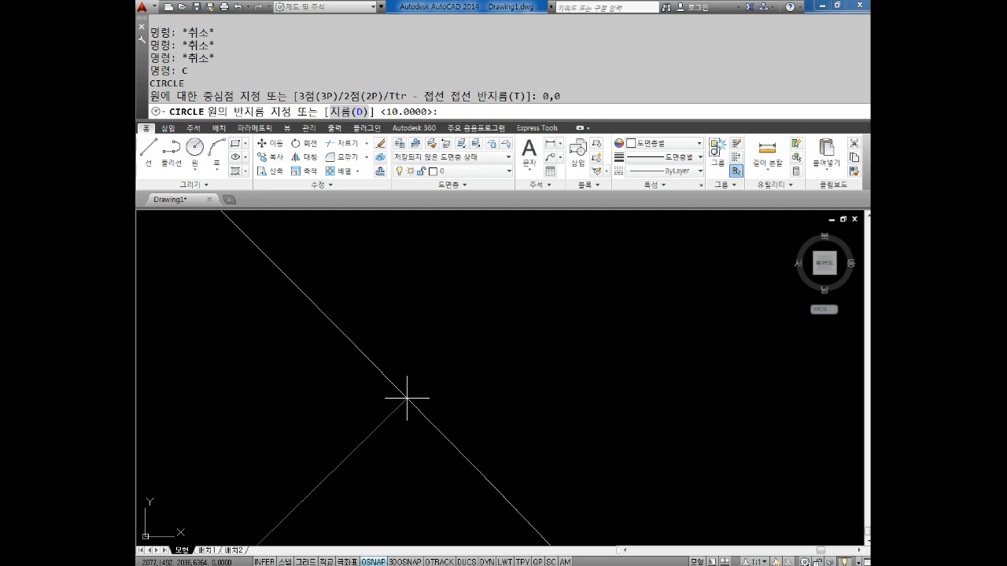
text(D)
key(Return)
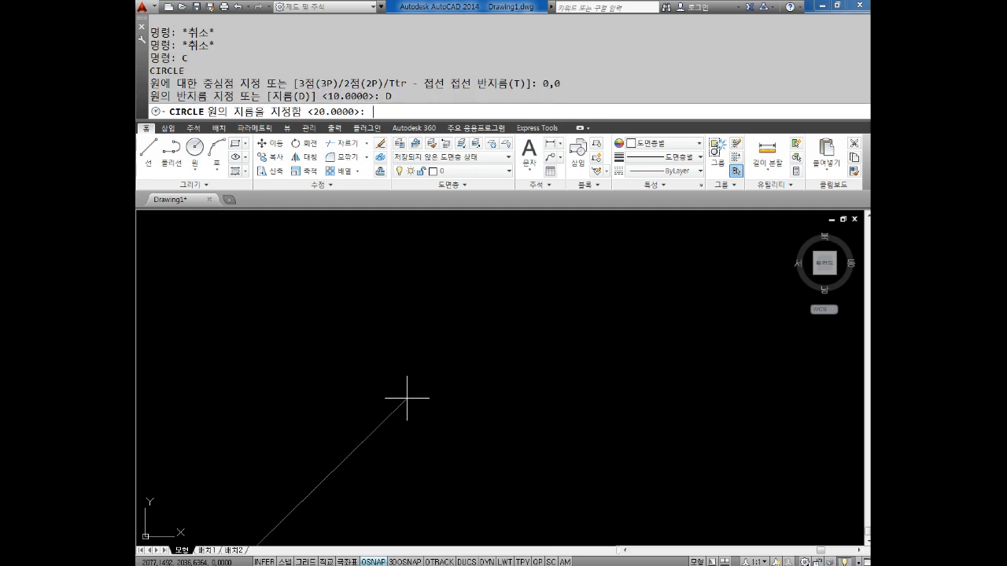
text(20)
key(Return)
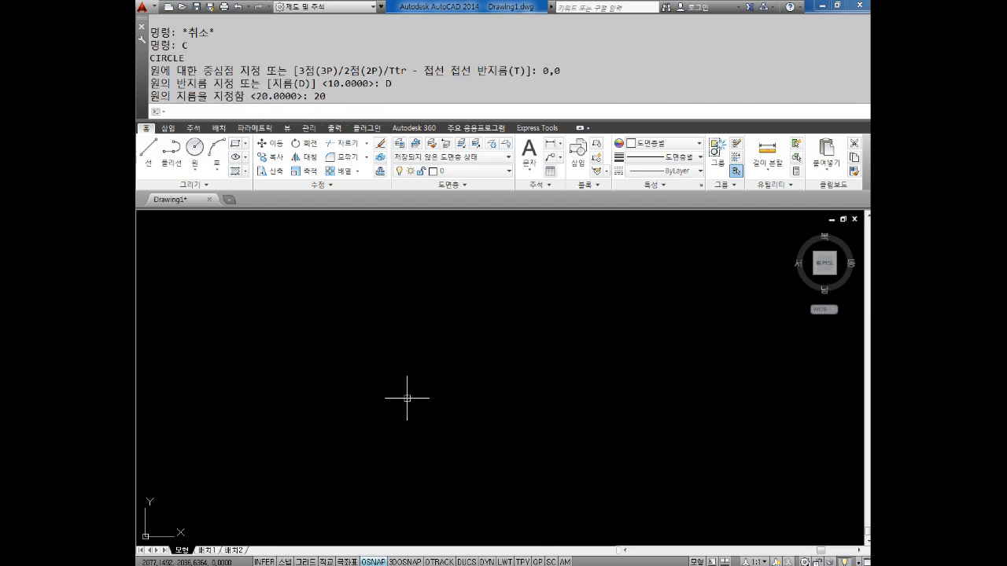
key(Escape)
key(Escape)
key(Escape)
key(Escape)
Zoom to the whole drawing and to its extents, and regenerate the display to smooth the circle at the origin
text(Z)
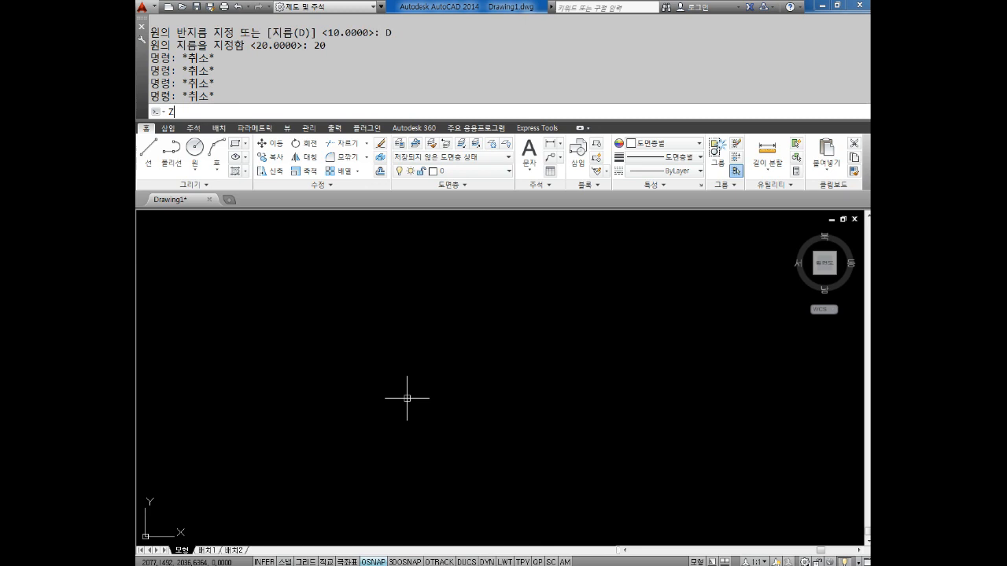
key(Return)
text(A)
key(Return)
key(Escape)
key(Escape)
text(Z)
key(Return)
text(E)
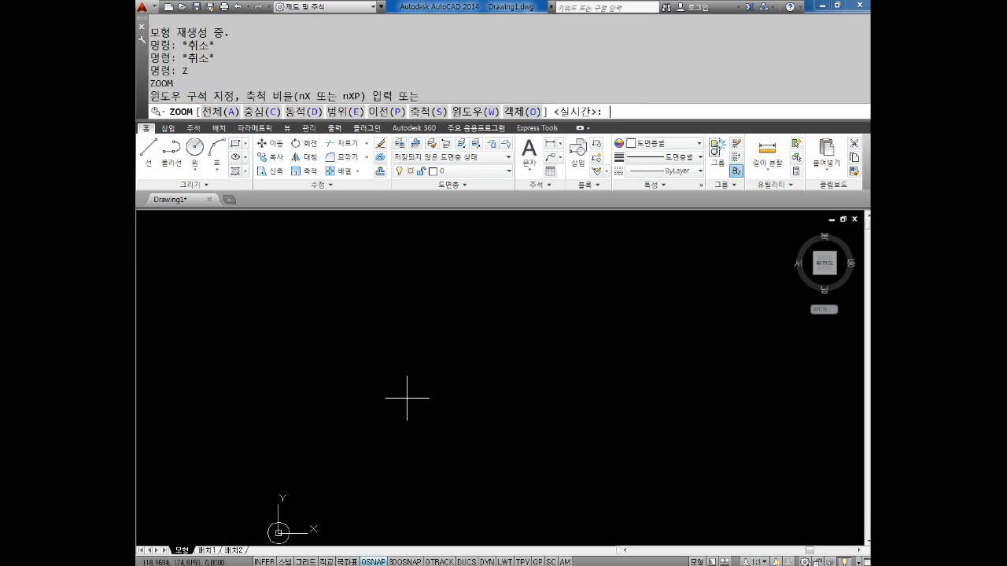
key(Return)
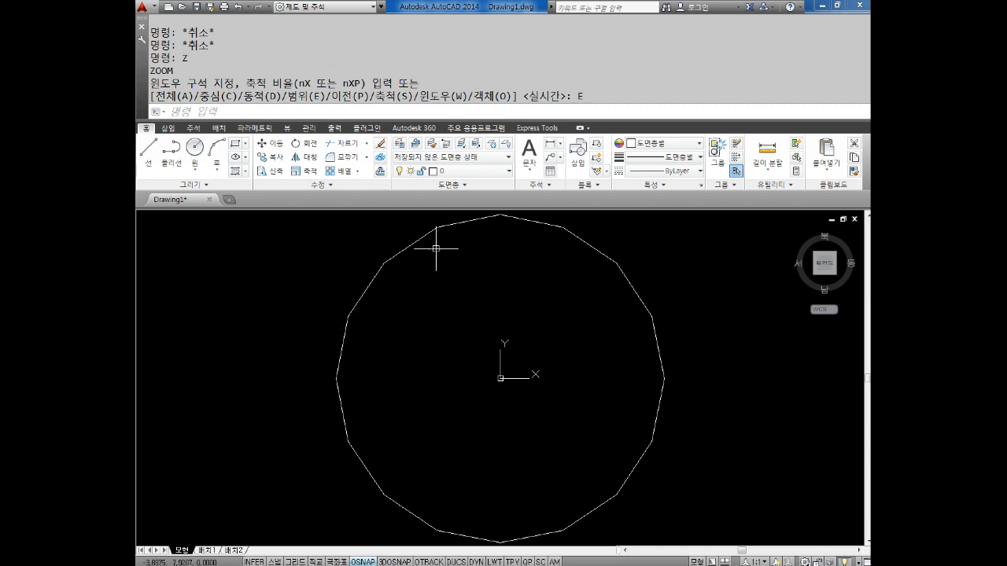
text(RE)
key(Return)
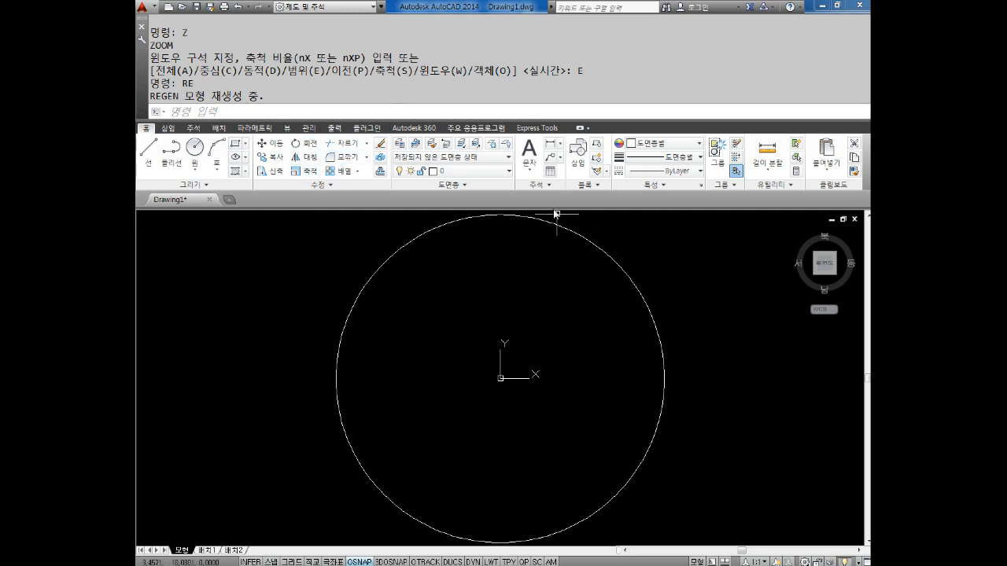
Switch the workspace to AutoCAD 클래식, and close the tool palettes and the floating toolbar in the drawing area
right_click(809, 542)
click(755, 494)
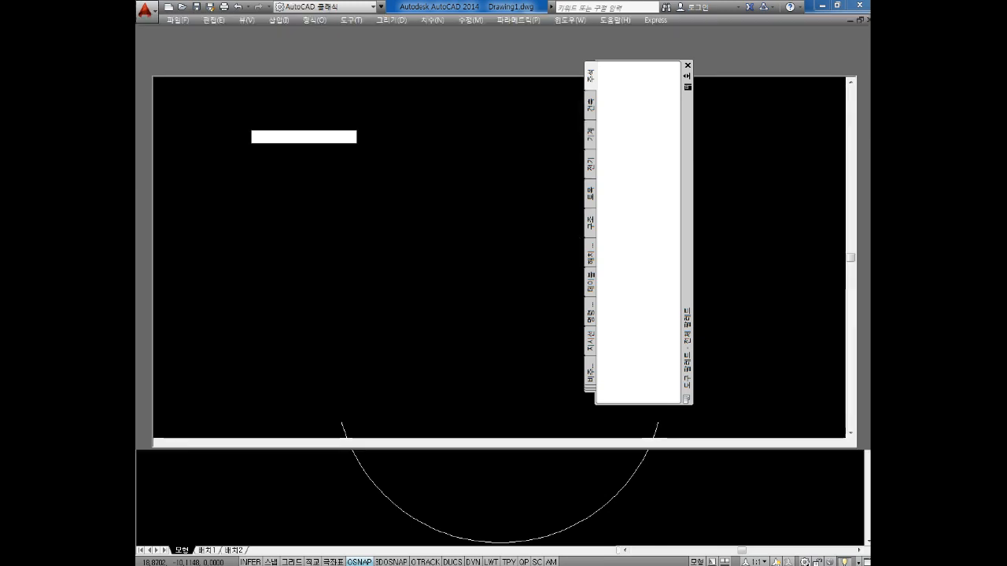
click(687, 67)
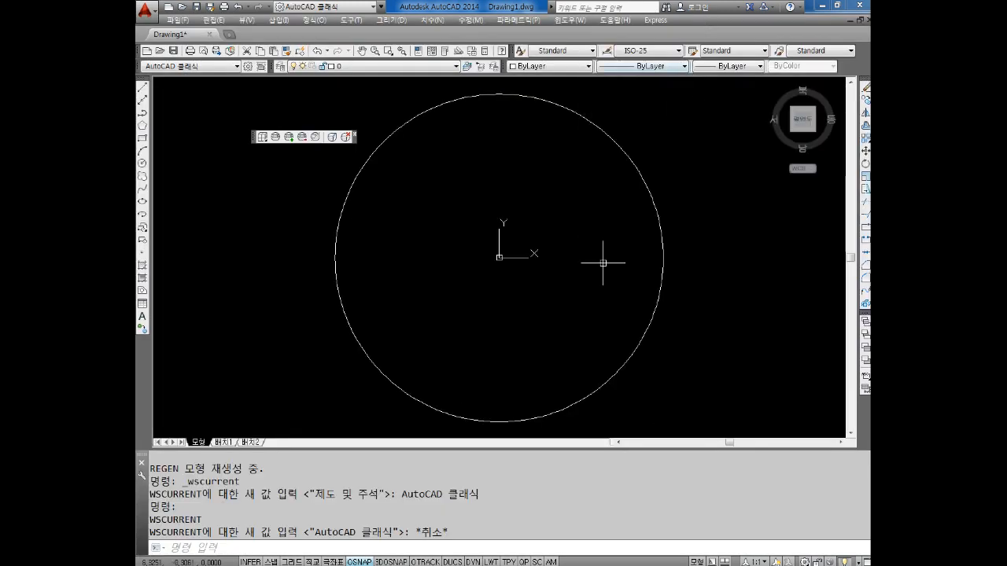
scroll(559, 274, down, 4)
middle_drag(506, 279, 436, 308)
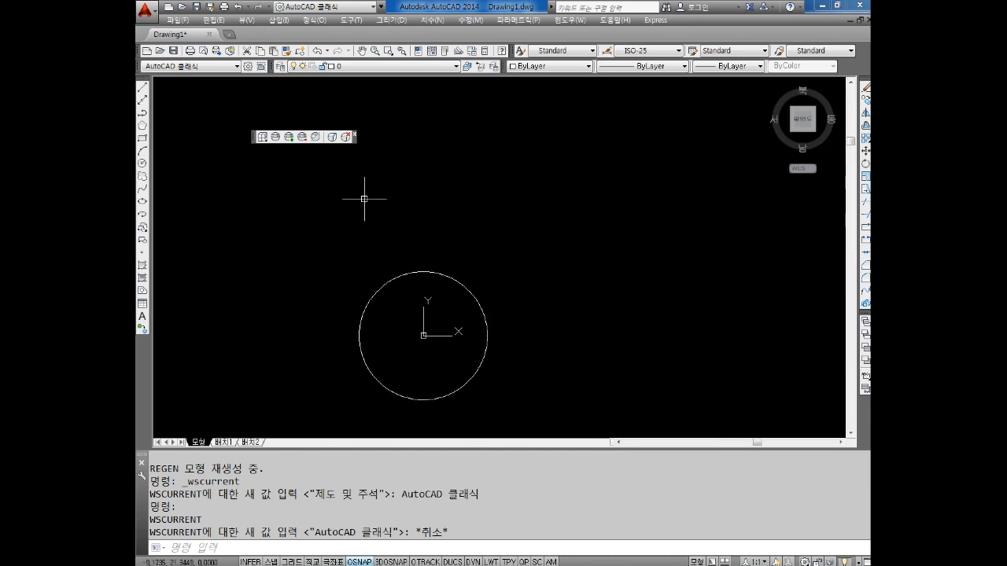
click(353, 134)
middle_drag(482, 198, 461, 212)
key(Escape)
key(Escape)
key(Escape)
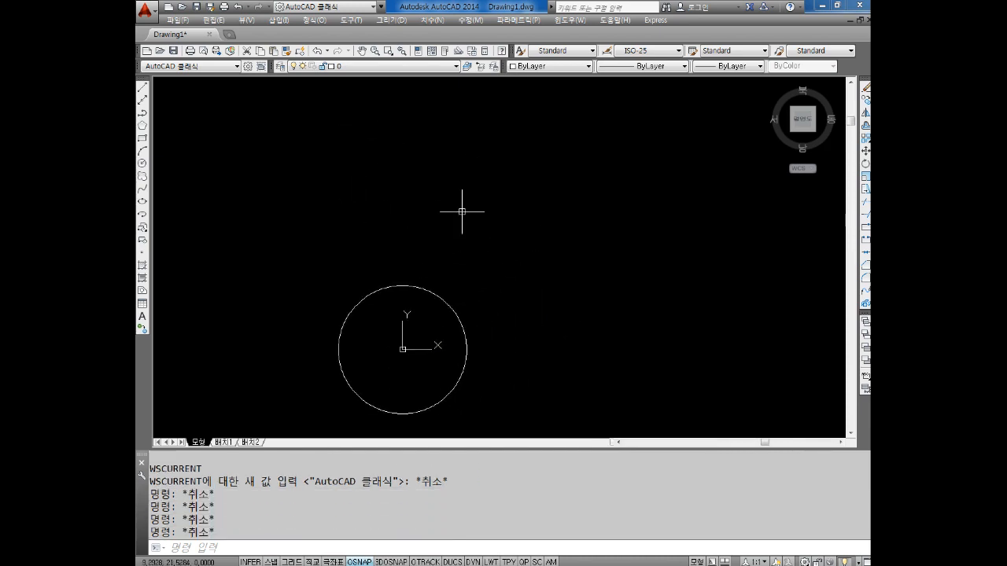
Draw a circle centred at 100,0 with a diameter of 20
key(Escape)
key(Escape)
text(c)
key(Return)
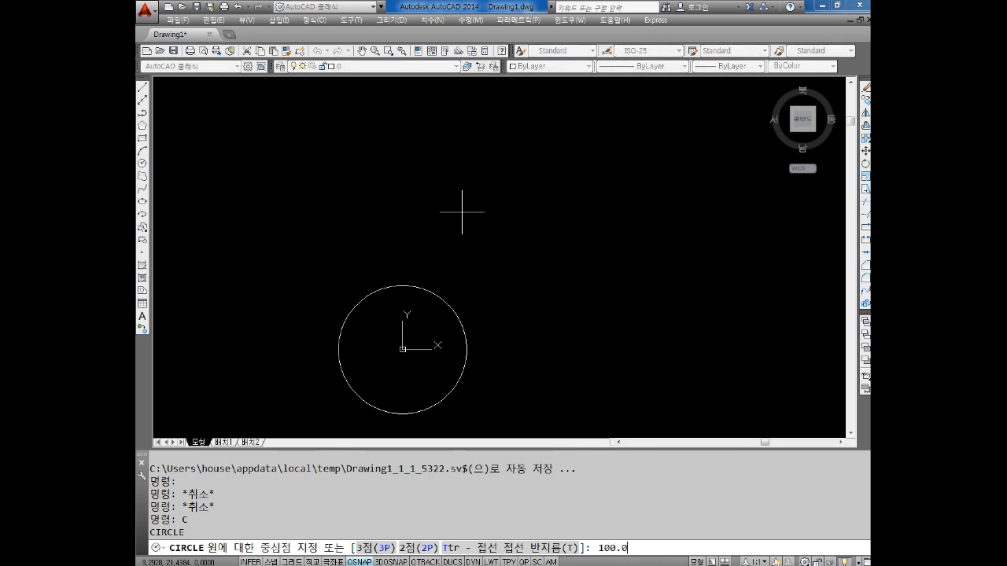
key(BackSpace)
key(BackSpace)
text(,0)
key(Return)
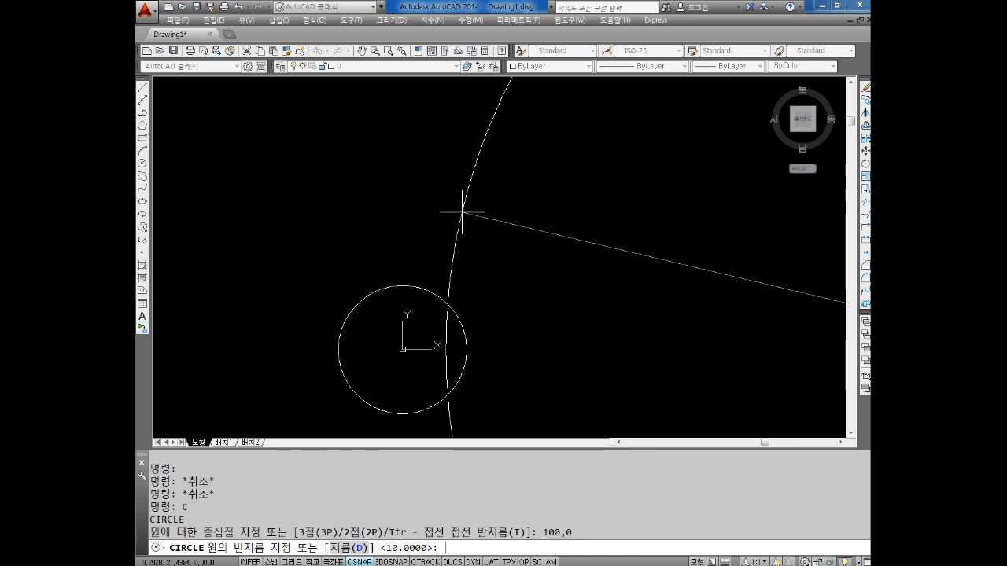
text(D)
key(Return)
text(20)
key(Return)
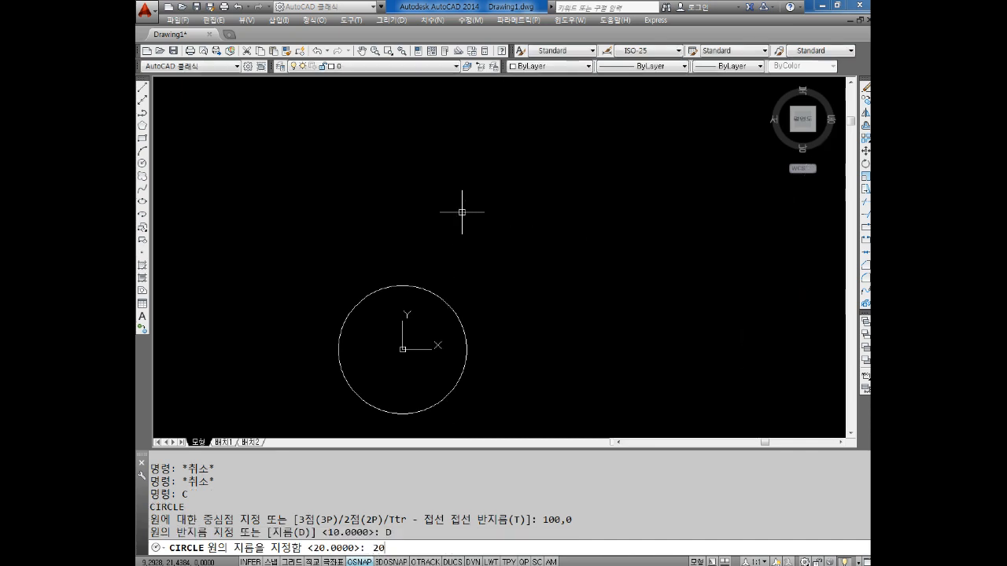
key(Escape)
key(Escape)
key(Escape)
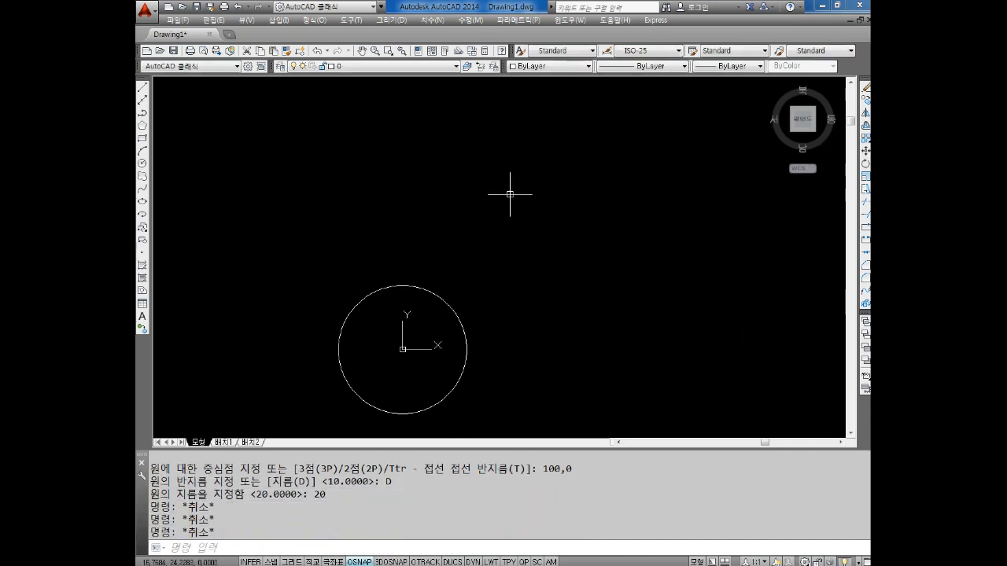
Zoom to the drawing extents and frame the circles at 0,0 and 100,0 with free space above them
text(Z)
key(Return)
text(A)
key(Return)
text(Z)
key(Return)
text(E)
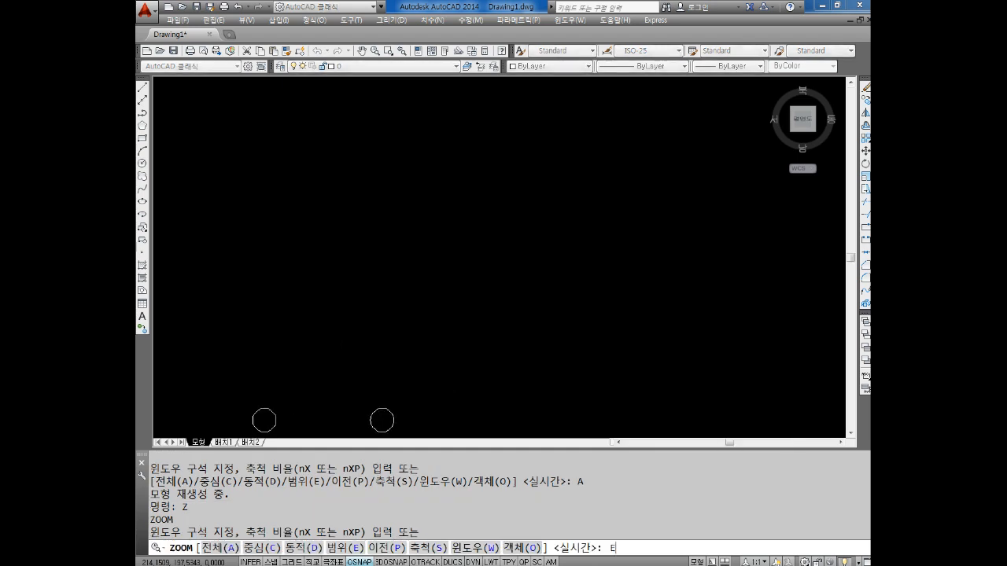
key(Return)
key(Escape)
scroll(449, 265, down, 4)
middle_drag(456, 241, 460, 282)
scroll(441, 279, down, 2)
scroll(441, 266, up, 2)
key(Escape)
key(Escape)
key(Escape)
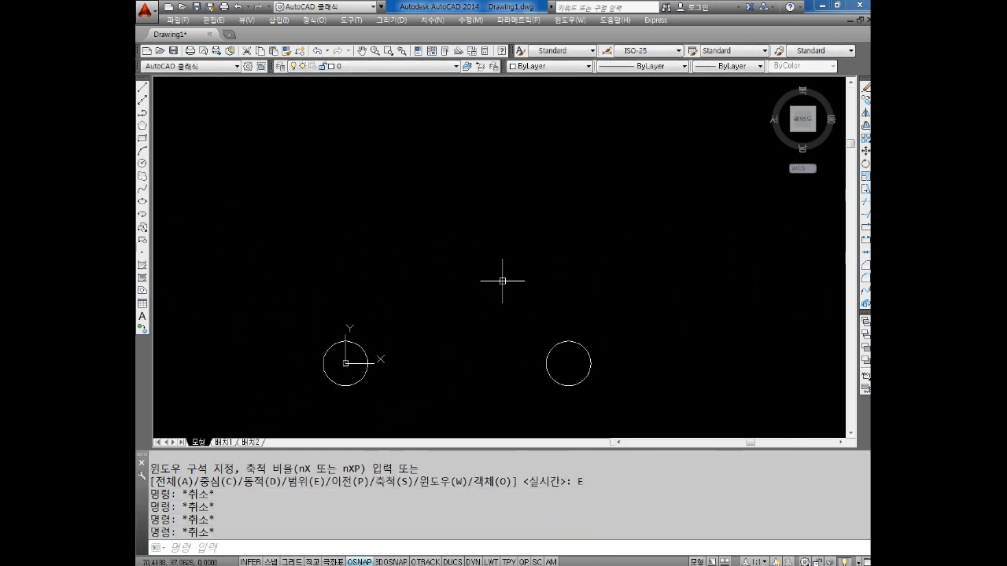
Draw a circle centred at 100,100 with a diameter of 20
text(c)
key(Return)
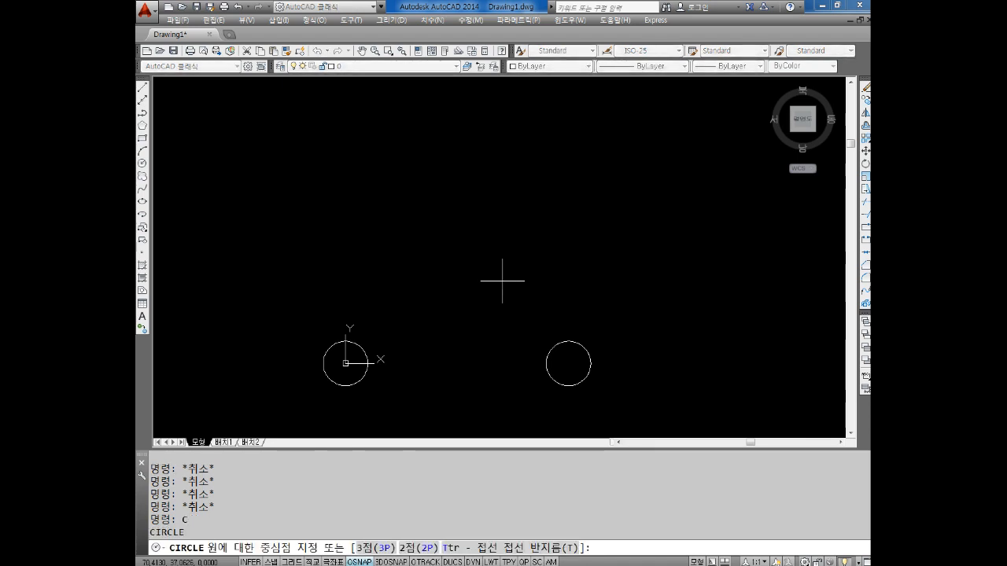
text(100,100)
key(Return)
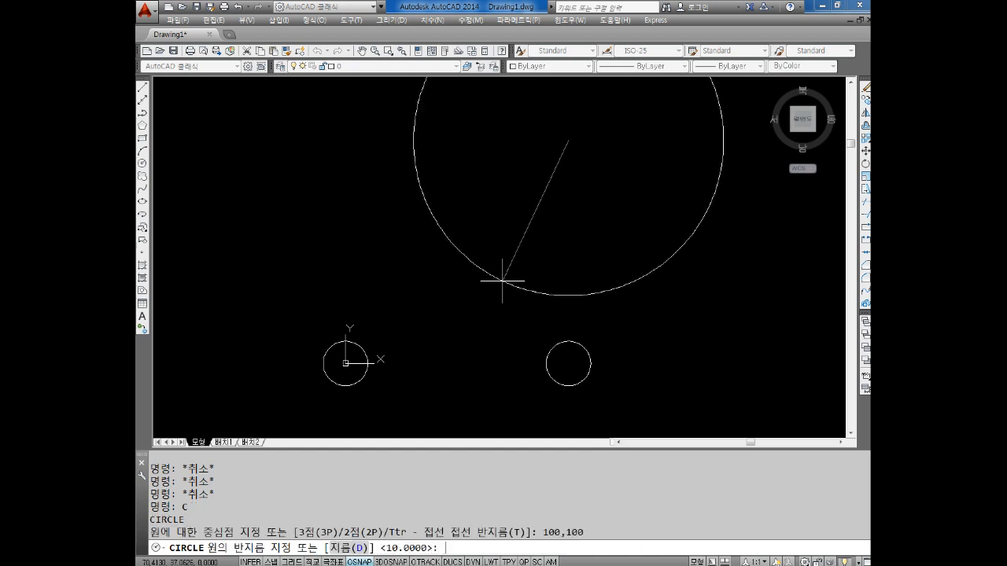
text(D)
key(Return)
text(20)
key(Return)
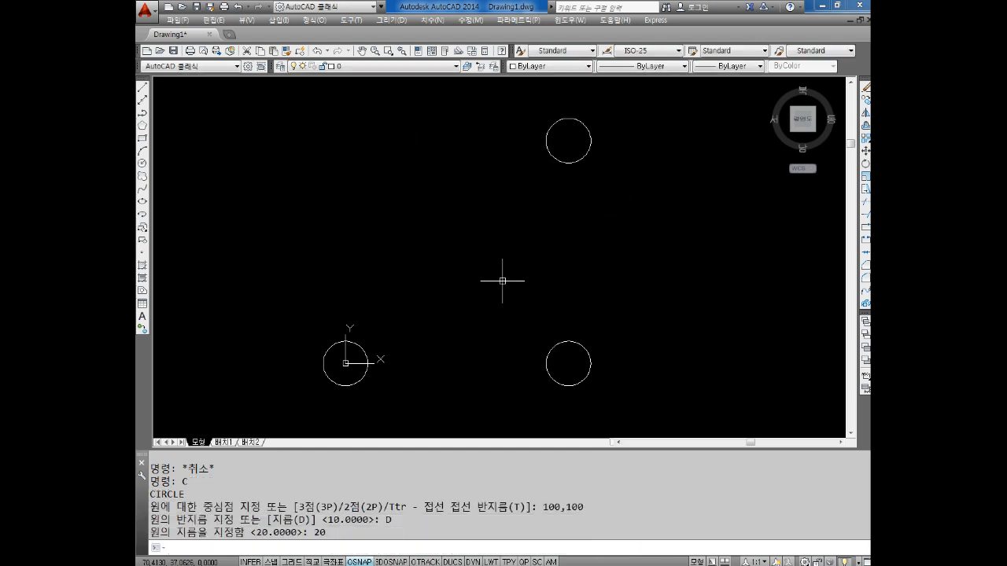
middle_drag(457, 250, 470, 263)
key(Escape)
key(Escape)
key(Escape)
key(Escape)
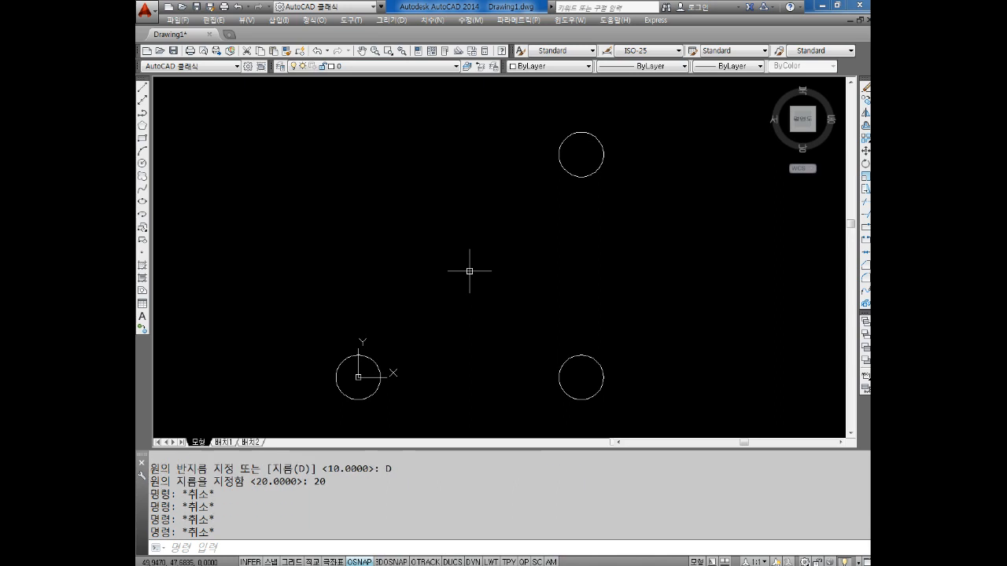
Draw a circle centred at 0,100 with a diameter of 20
text(C)
key(Return)
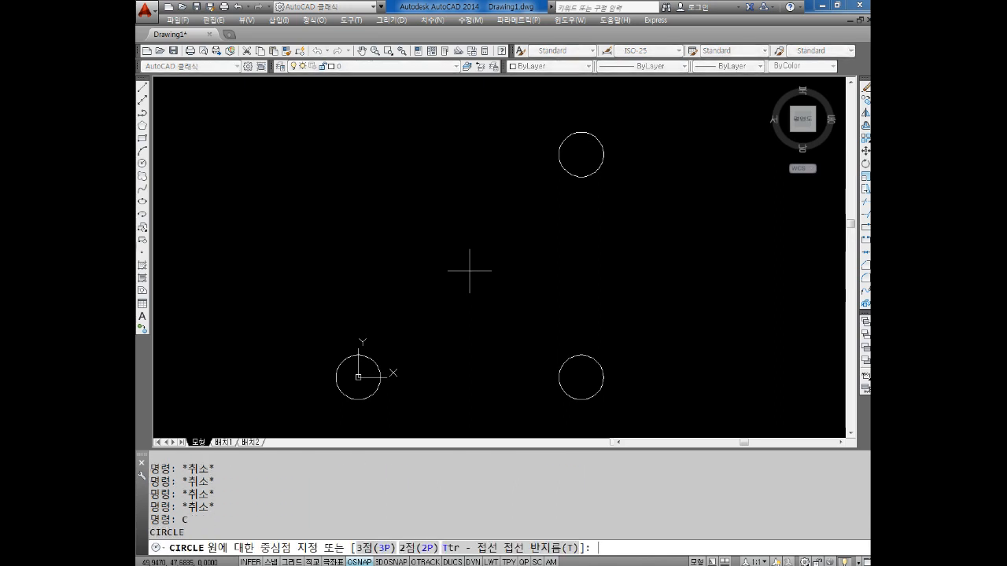
text(0,100)
key(Return)
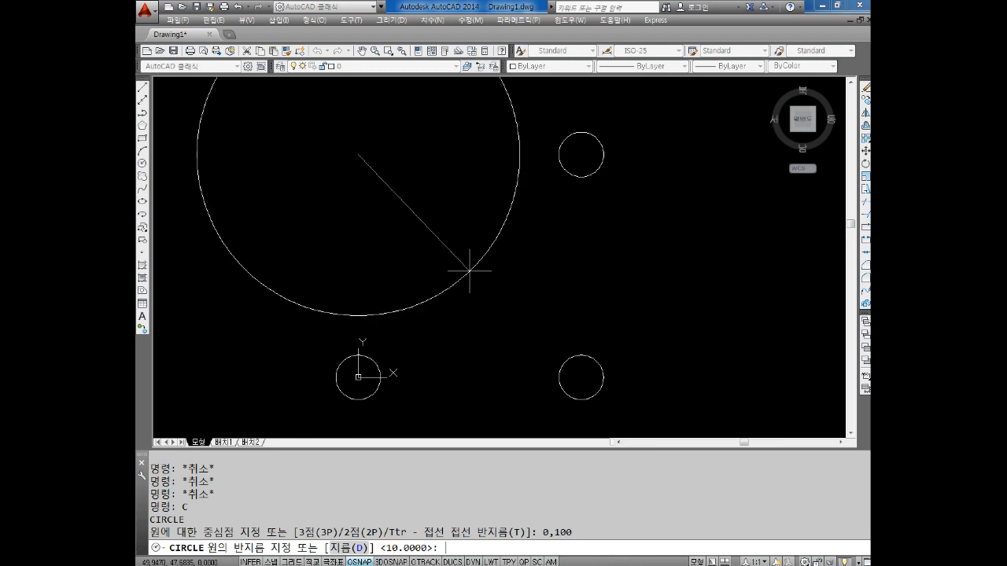
text(D)
key(Return)
text(20)
key(Return)
key(Escape)
key(Escape)
middle_drag(472, 255, 471, 236)
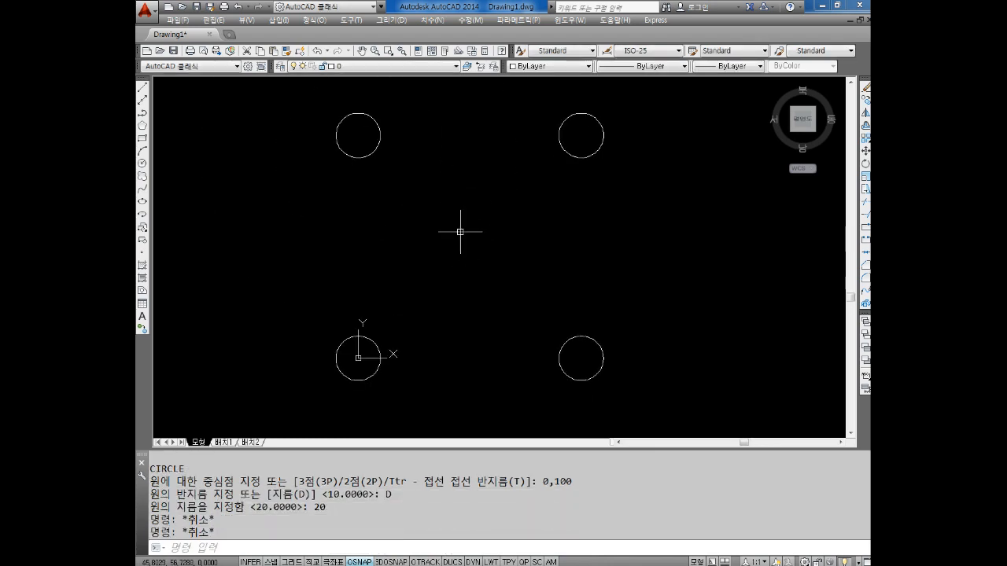
key(Escape)
key(Escape)
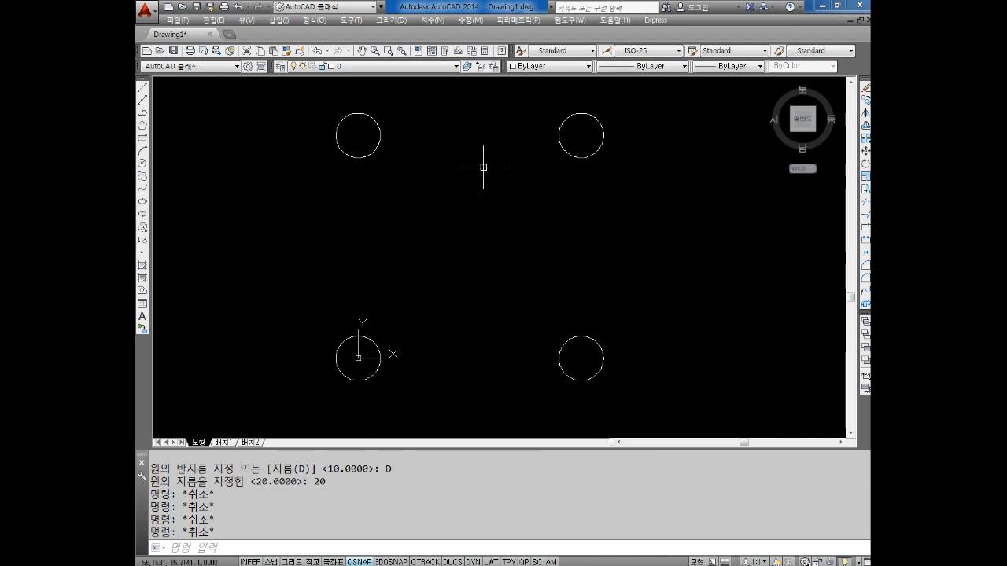
key(Escape)
key(Escape)
text(L)
key(Return)
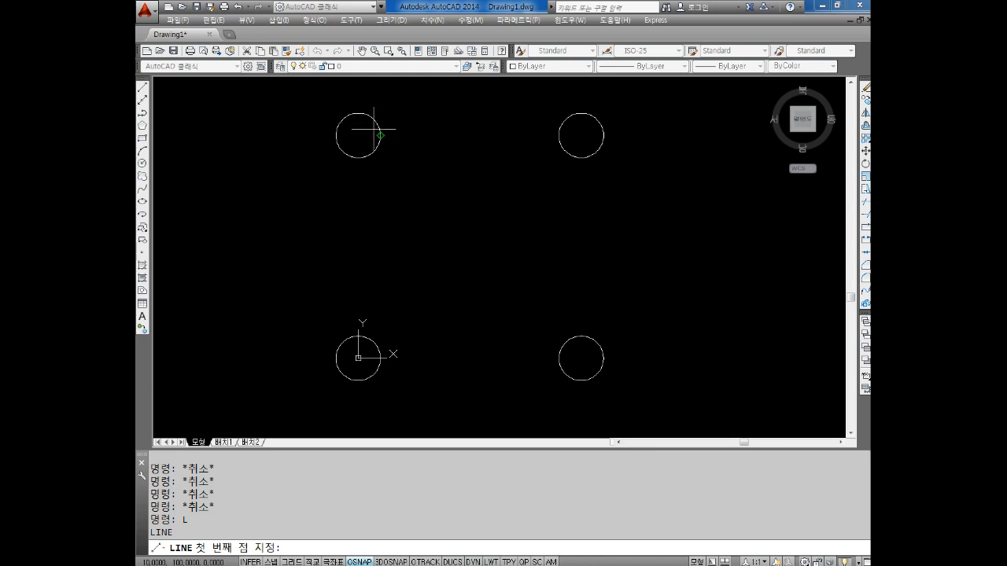
key(Escape)
key(Escape)
key(Escape)
key(Escape)
Draw a larger freehand circle centred at about 50,50, midway between the four corner circles
text(c)
key(Return)
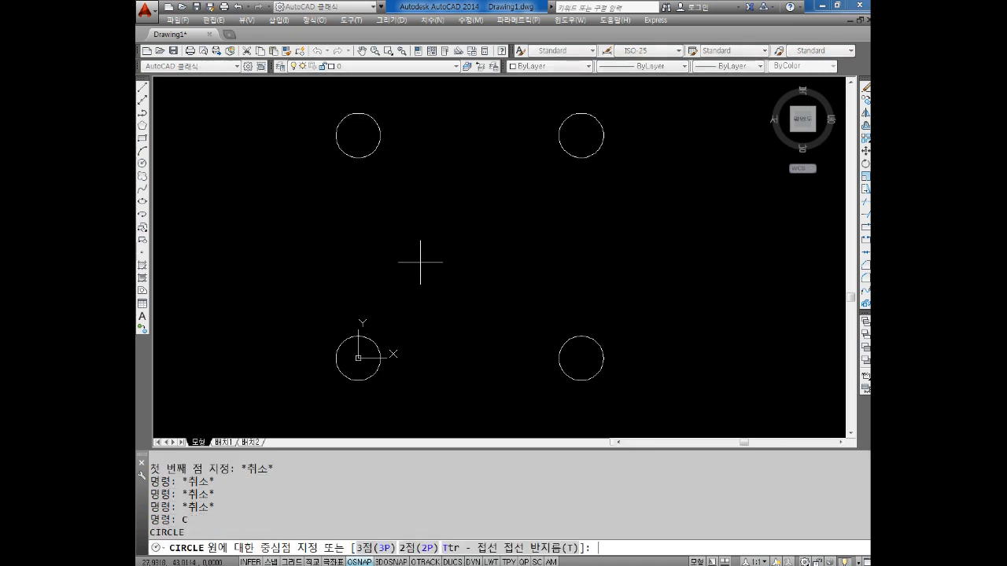
click(468, 246)
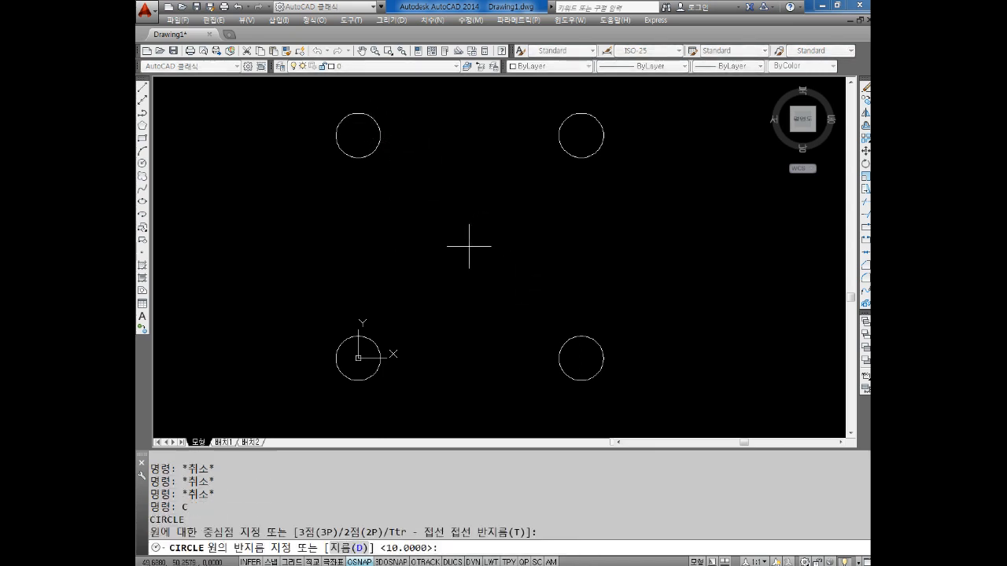
click(470, 205)
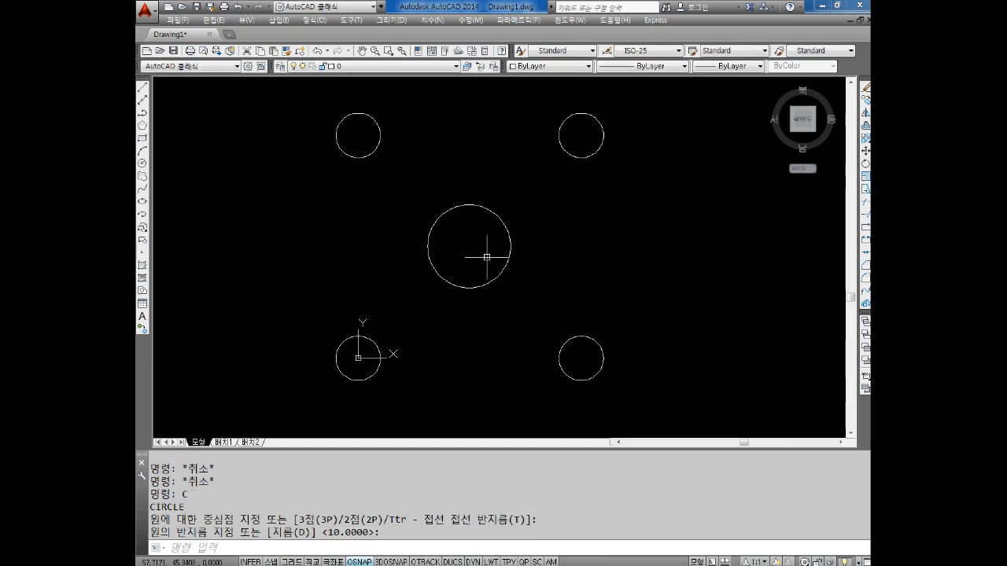
middle_drag(492, 240, 494, 254)
scroll(495, 236, up, 3)
scroll(495, 231, down, 3)
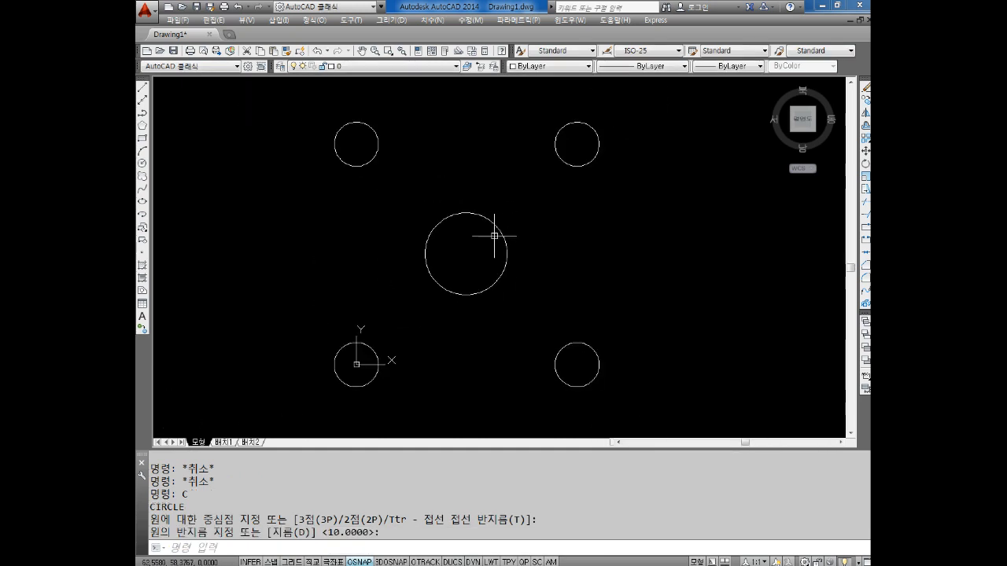
Select the large middle circle to display its centre and quadrant grips
key(Escape)
key(Escape)
click(513, 198)
click(477, 245)
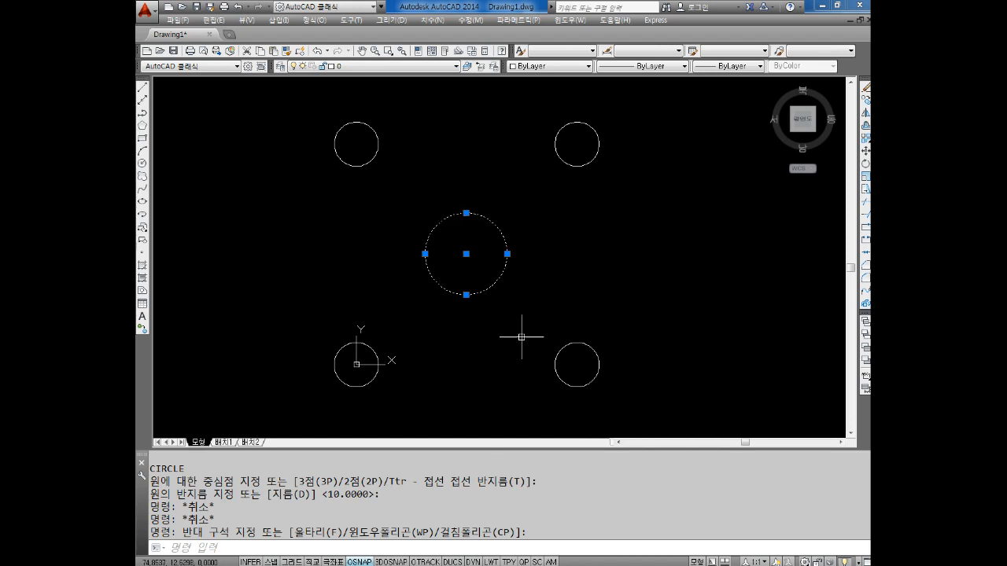
click(397, 489)
click(345, 215)
middle_drag(363, 212, 283, 209)
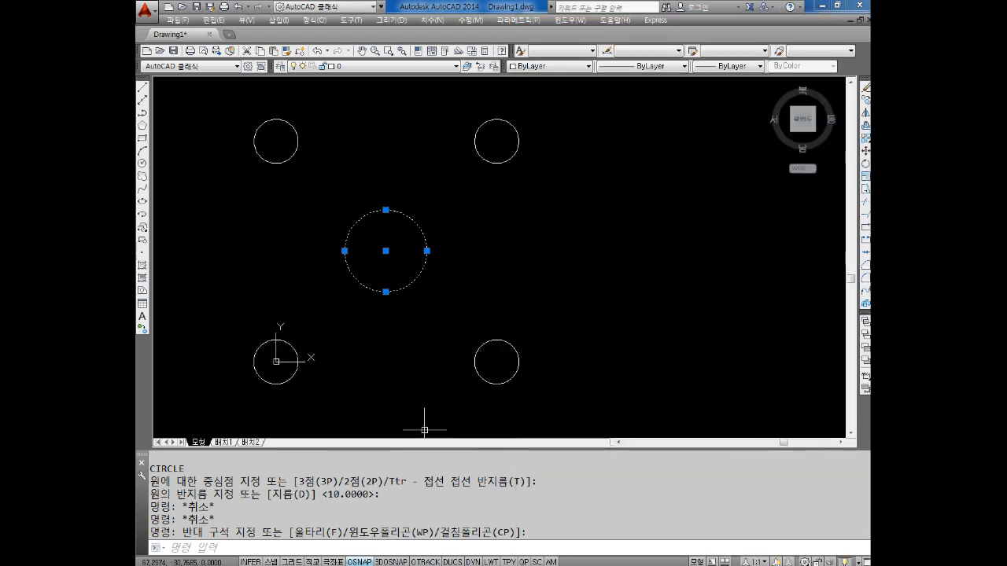
Switch to Notepad and add the heading "원의 특징점" below the existing notes, with blank lines beneath it
key(alt+Tab)
click(824, 433)
text(우ㄴ의 특징ㅈ)
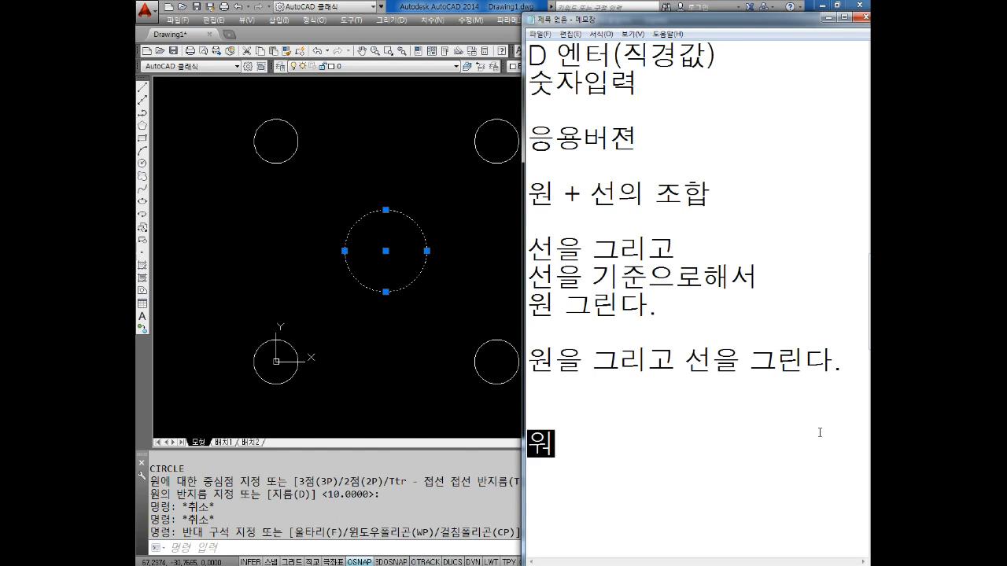
text(ㅓㅁ)
key(Return)
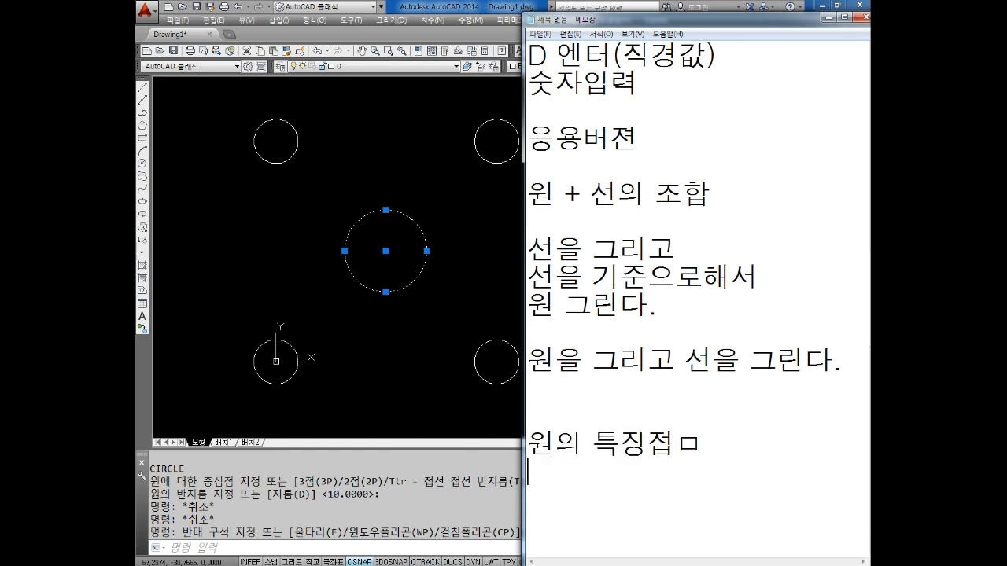
key(BackSpace)
key(BackSpace)
text(점)
key(Return)
key(Return)
key(Return)
key(Return)
key(Return)
key(Return)
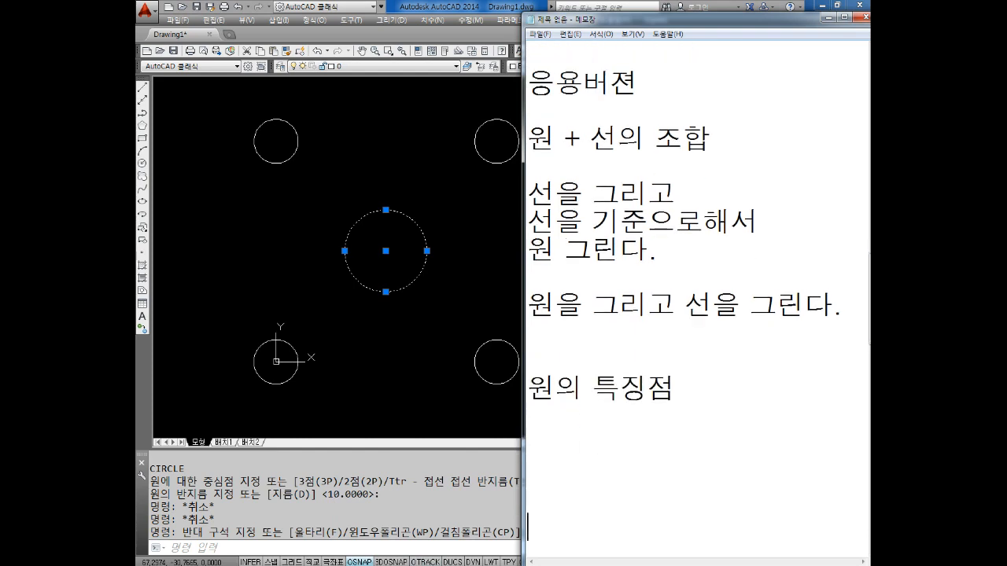
Add the line "중심점 (선:중간점)" below the heading, separated from it by a blank line
text(중심점)
key(Left)
key(Left)
key(Left)
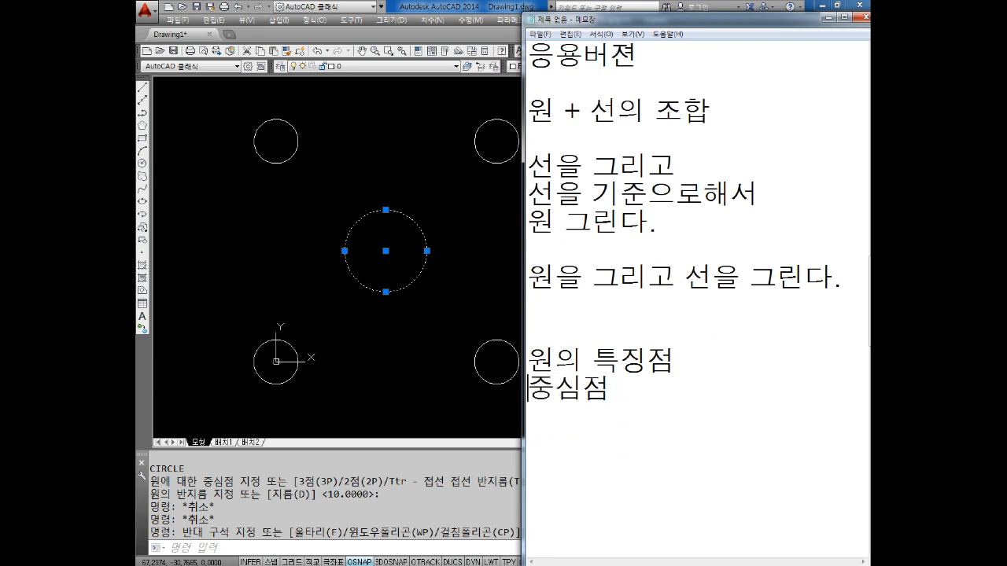
key(Return)
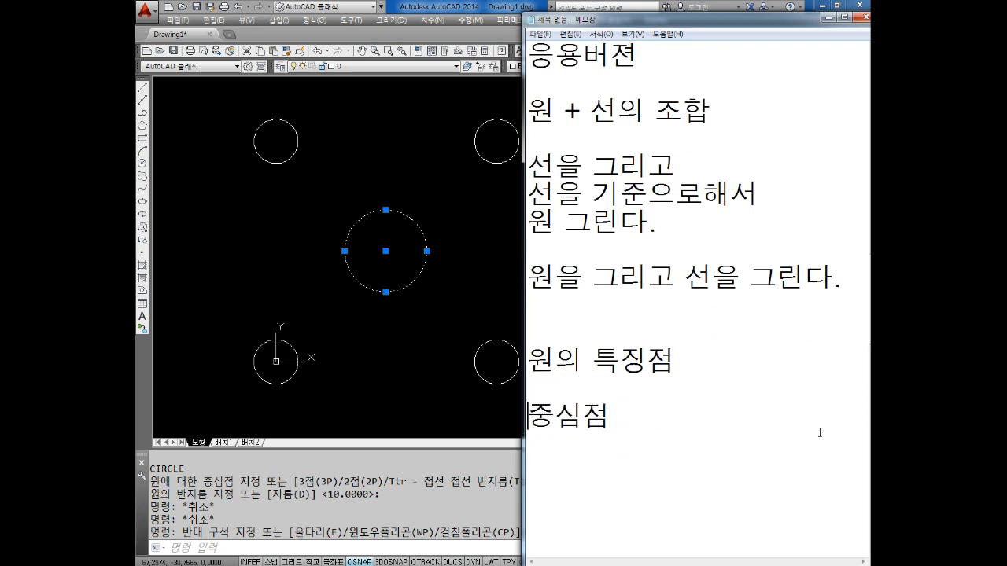
text((선:중간점))
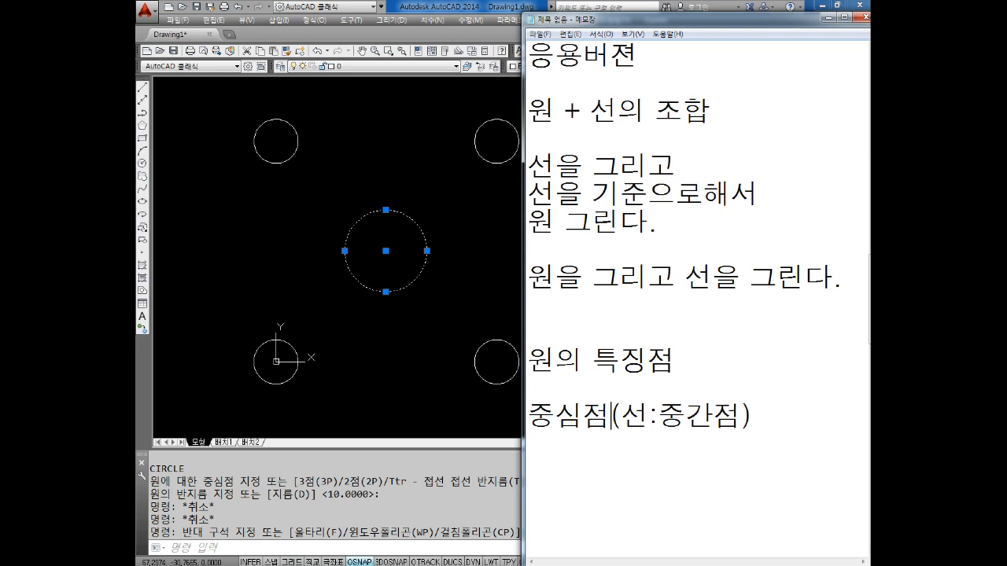
click(619, 415)
key(Right)
key(Right)
key(Right)
key(Right)
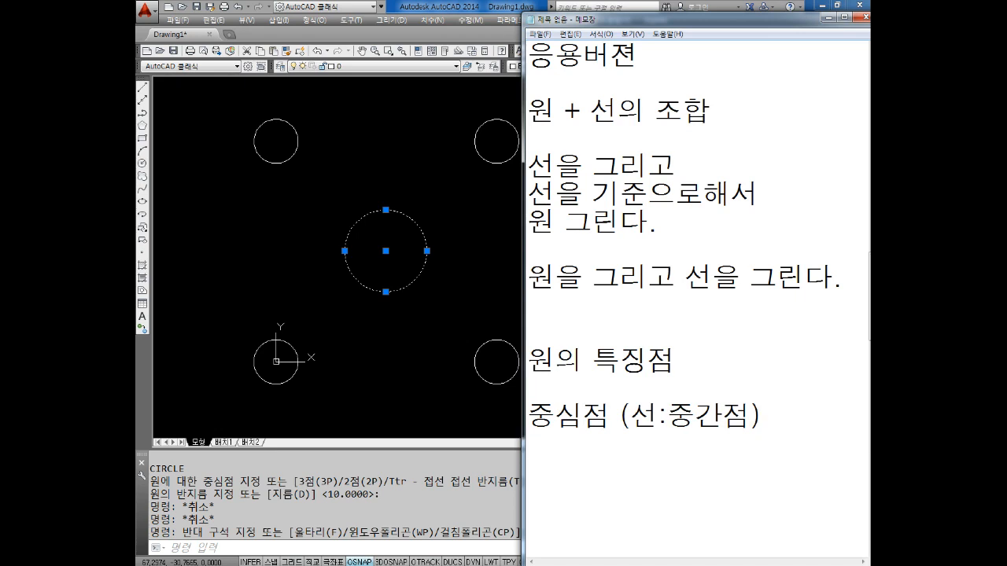
Add the line "사분점(0,90,180,270도)" below the centre-point note, followed by blank lines
text(사분점)
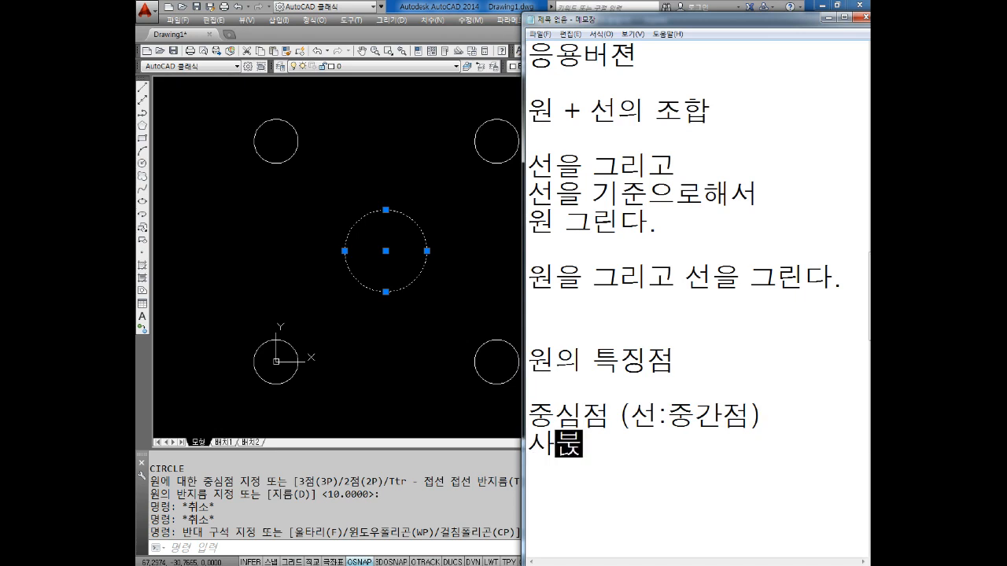
text(()
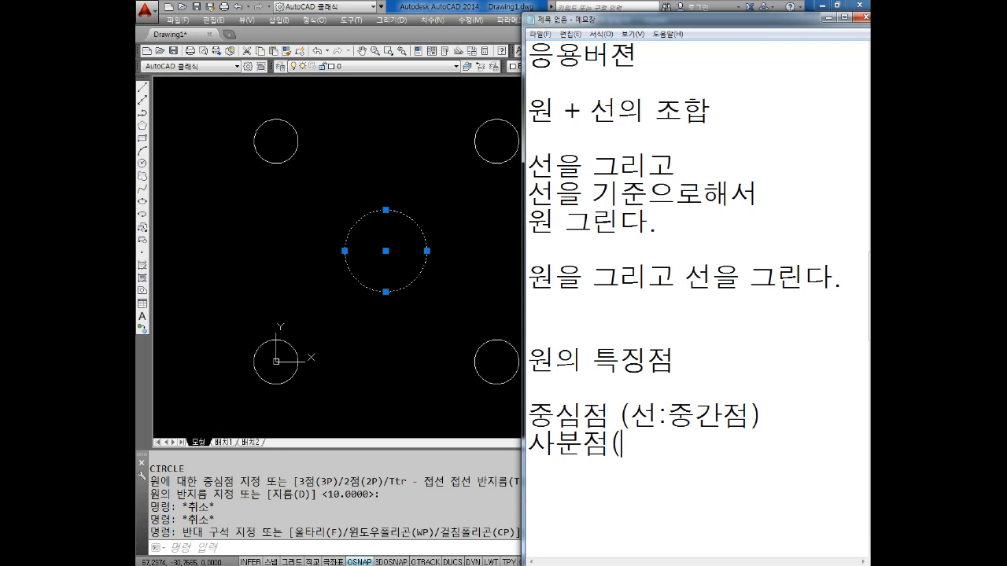
text(0,90,180,270EH)
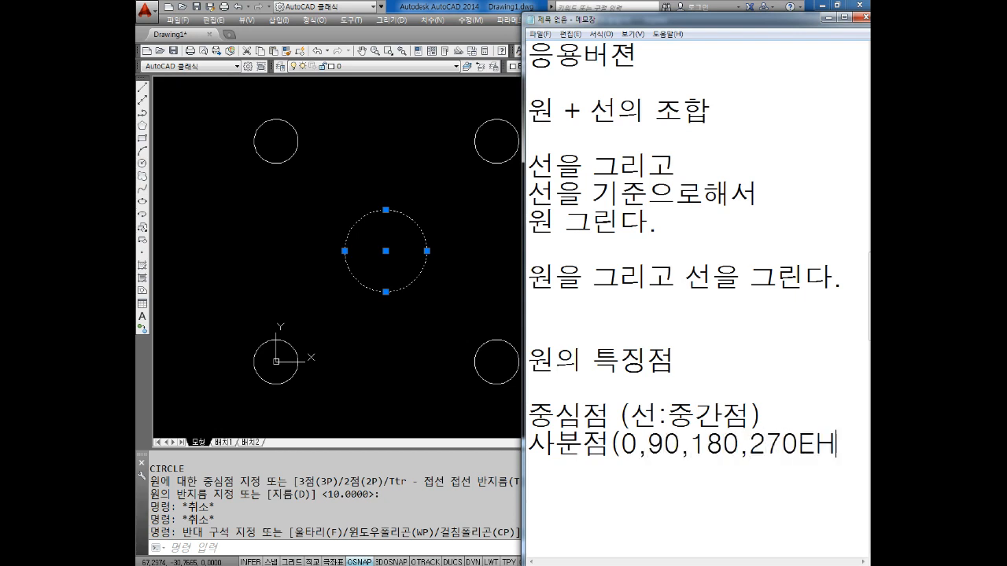
key(BackSpace)
key(BackSpace)
text(도)
key(Return)
key(Return)
key(Return)
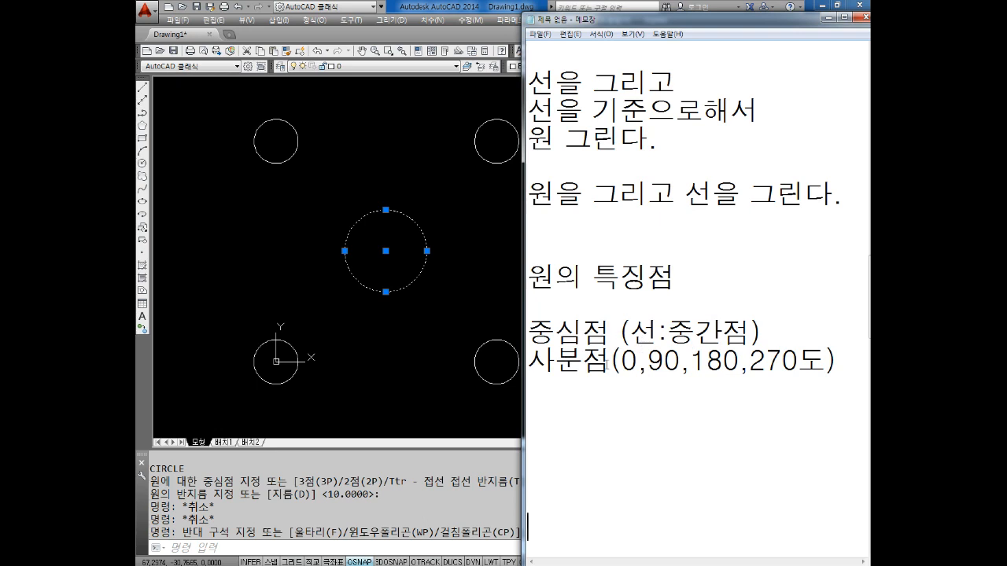
Switch back to AutoCAD, clear the circle selection and review the enabled object snap modes in the drafting settings
click(385, 346)
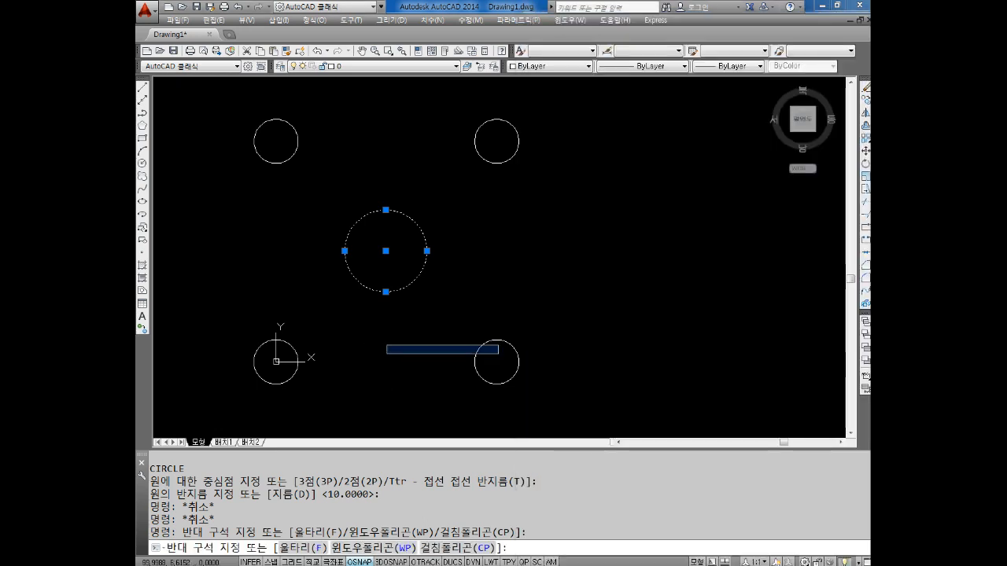
key(Escape)
key(Escape)
key(Escape)
right_click(360, 562)
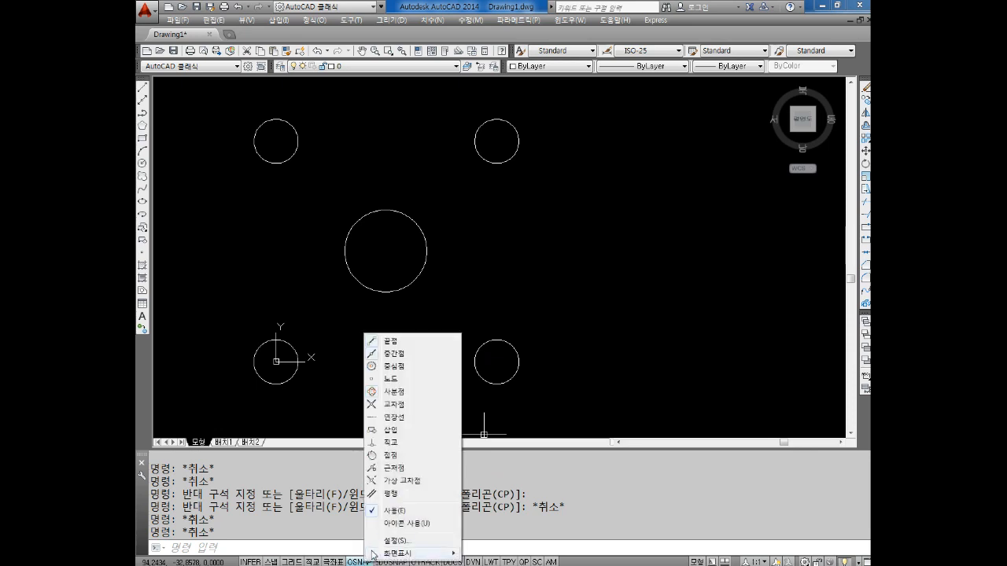
click(397, 539)
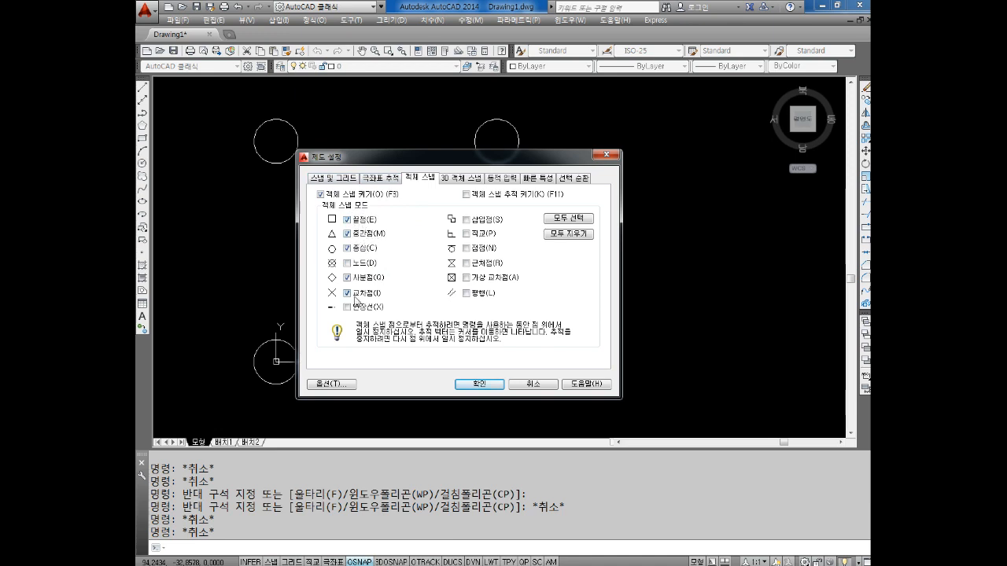
click(489, 385)
key(Escape)
key(Escape)
key(Escape)
key(Escape)
Draw a closed square of lines through the centres of the four corner circles, starting at the circle centred at 0,100
text(L)
key(Return)
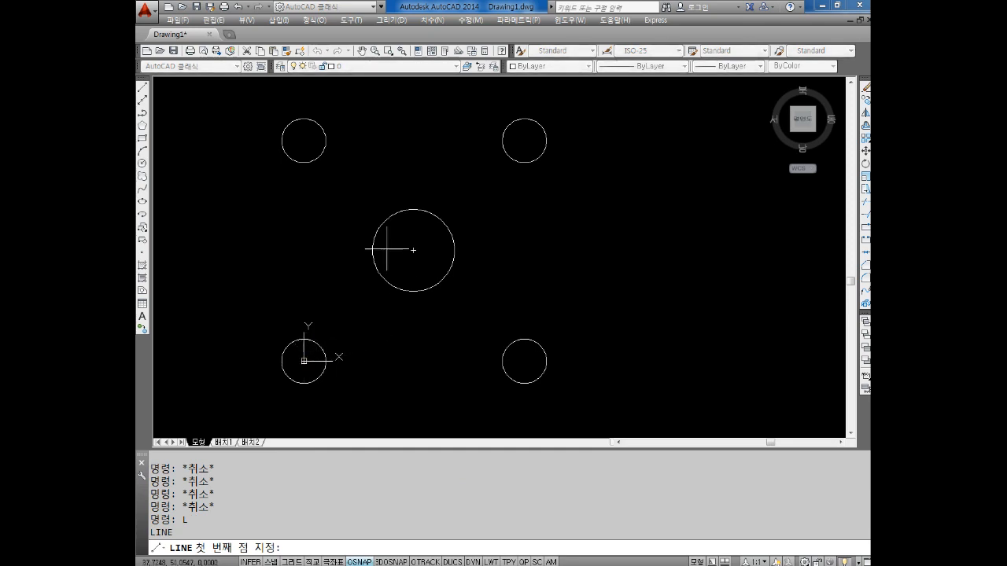
middle_drag(249, 111, 262, 163)
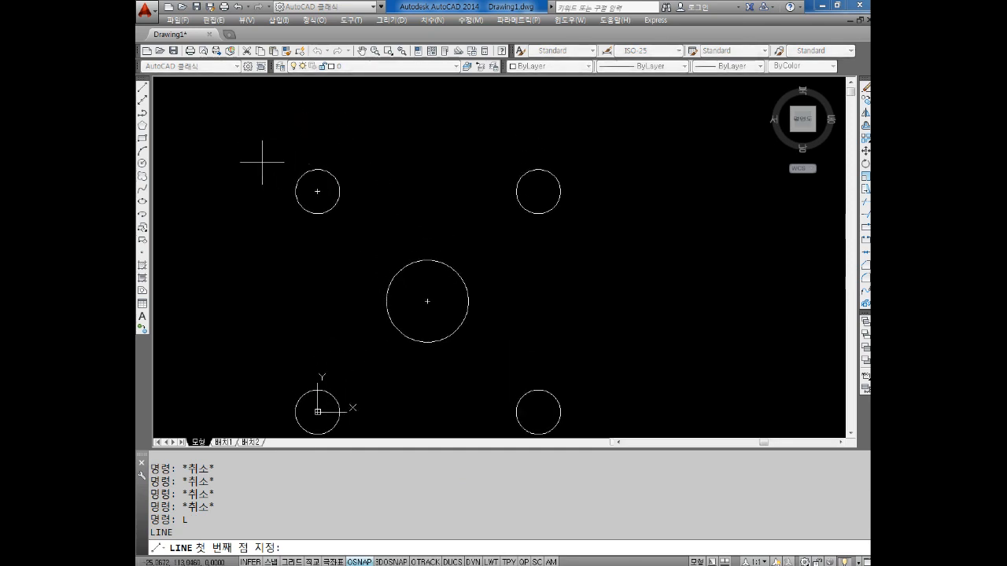
click(317, 191)
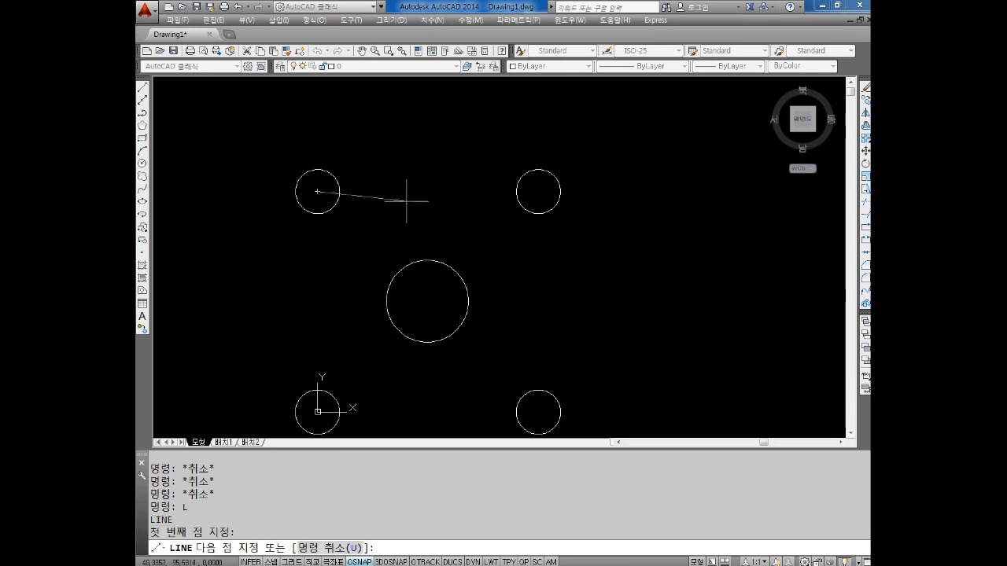
click(538, 191)
middle_drag(568, 370, 544, 259)
click(513, 300)
middle_drag(461, 308, 542, 375)
click(374, 367)
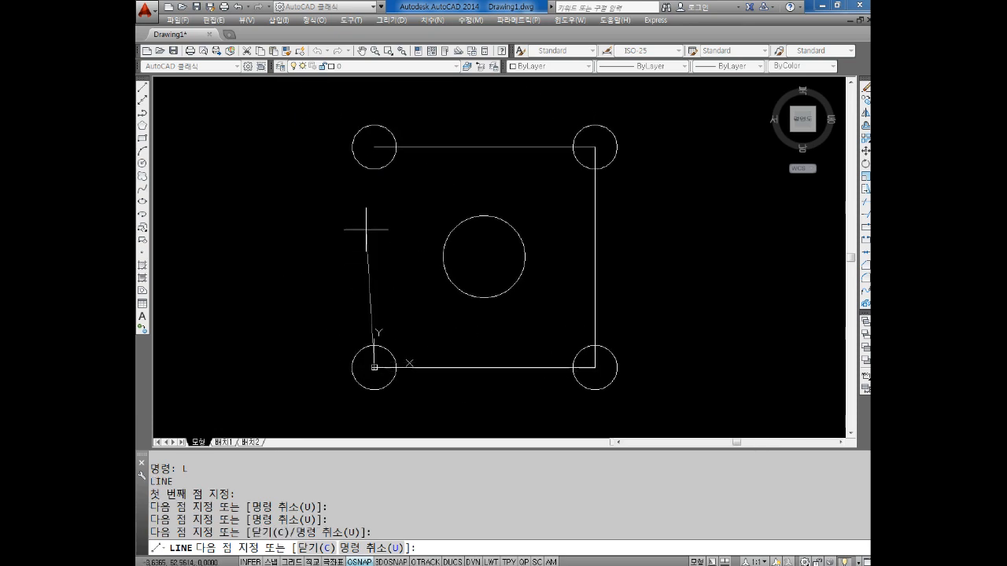
click(374, 148)
key(Escape)
key(Escape)
key(Escape)
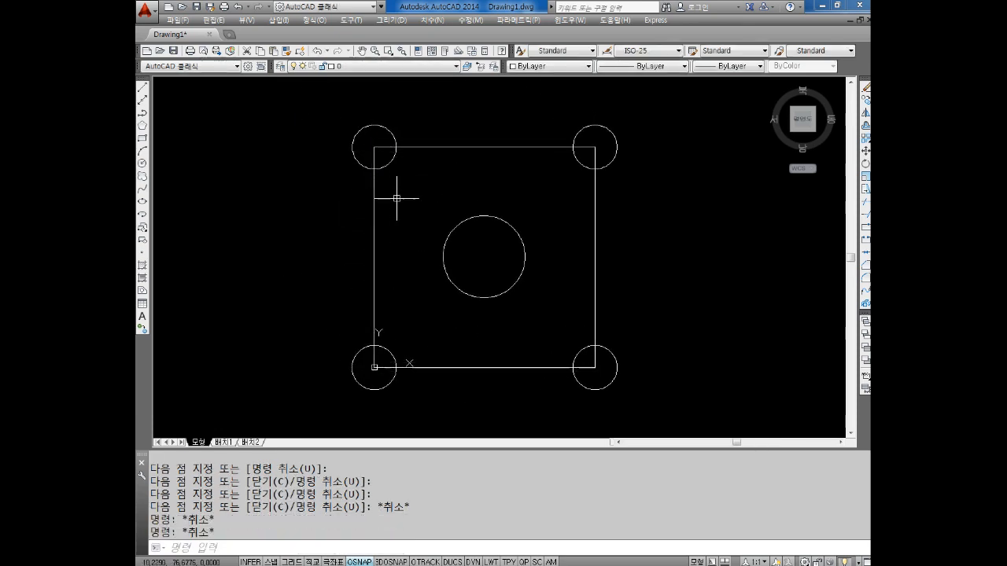
key(Escape)
key(Escape)
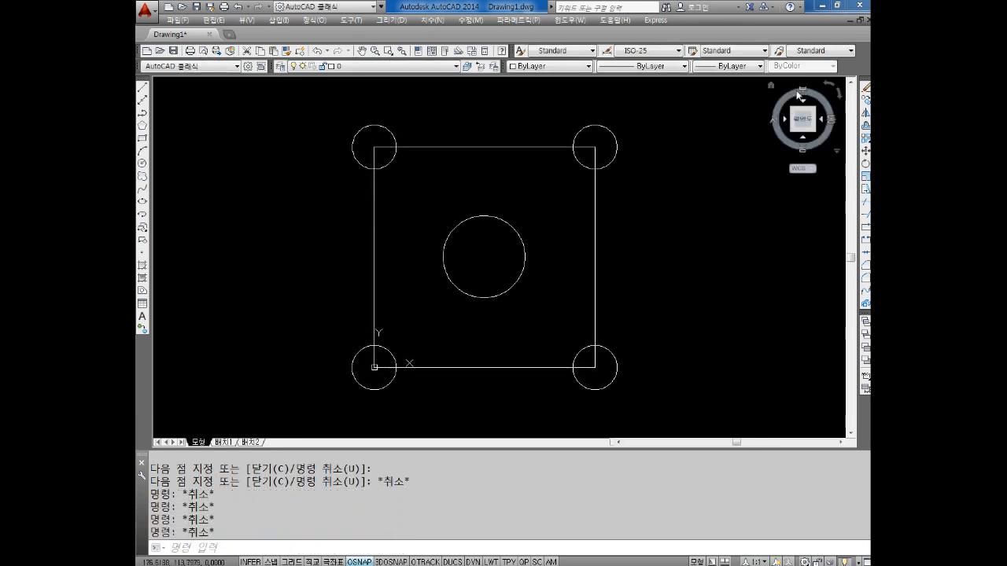
Display the Dimension toolbar and dock it as its own row above the drawing area
right_click(852, 59)
mouse_move(815, 69)
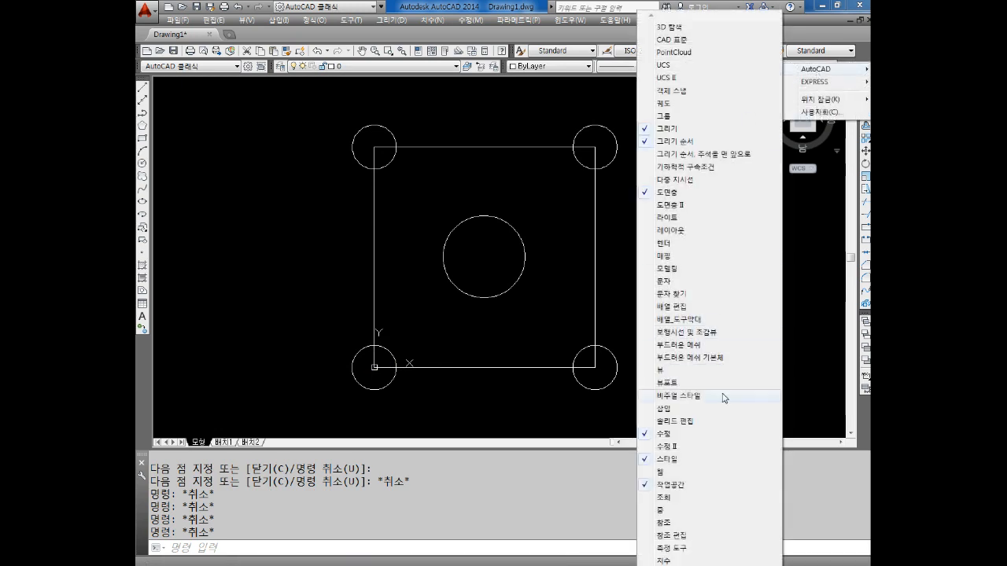
click(675, 561)
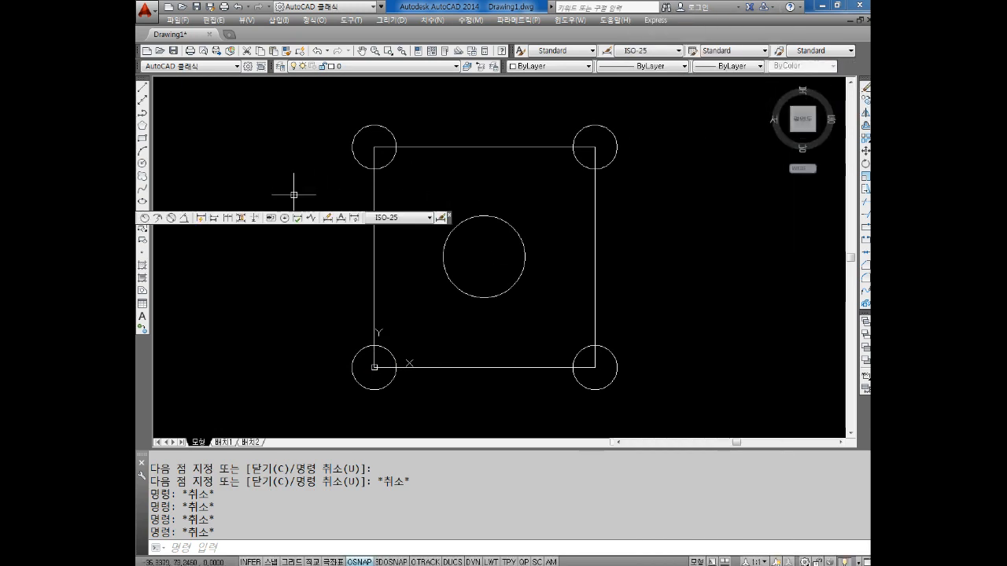
drag(450, 221, 505, 70)
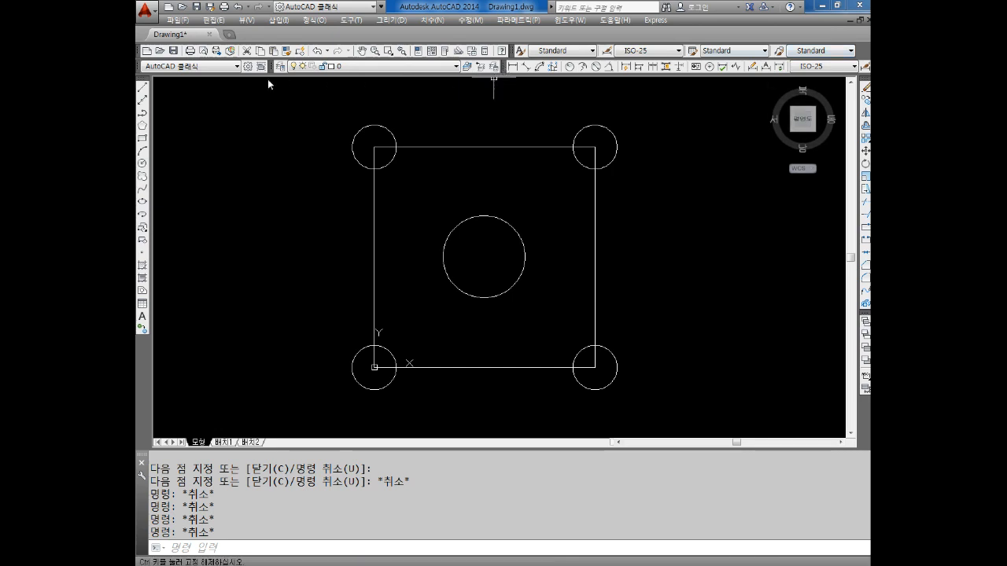
drag(269, 77, 233, 88)
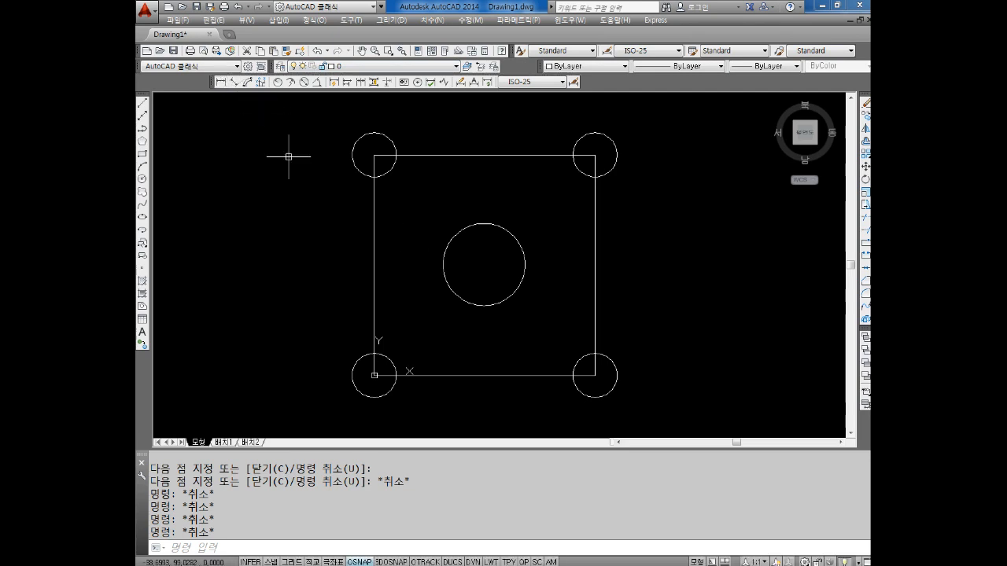
Add a horizontal linear dimension below the square's bottom edge, between the two lower circle centres
middle_drag(475, 356, 472, 330)
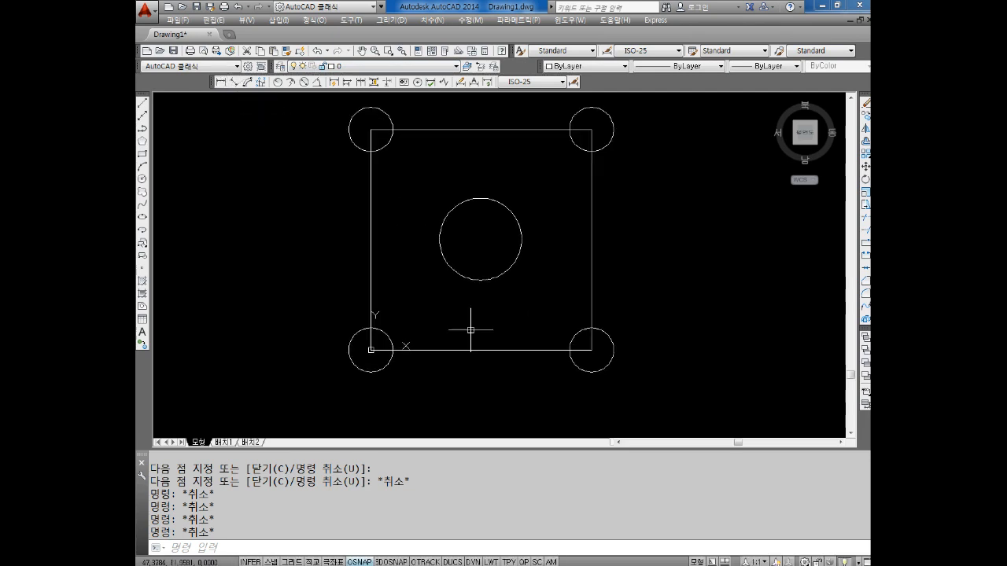
click(221, 82)
click(370, 350)
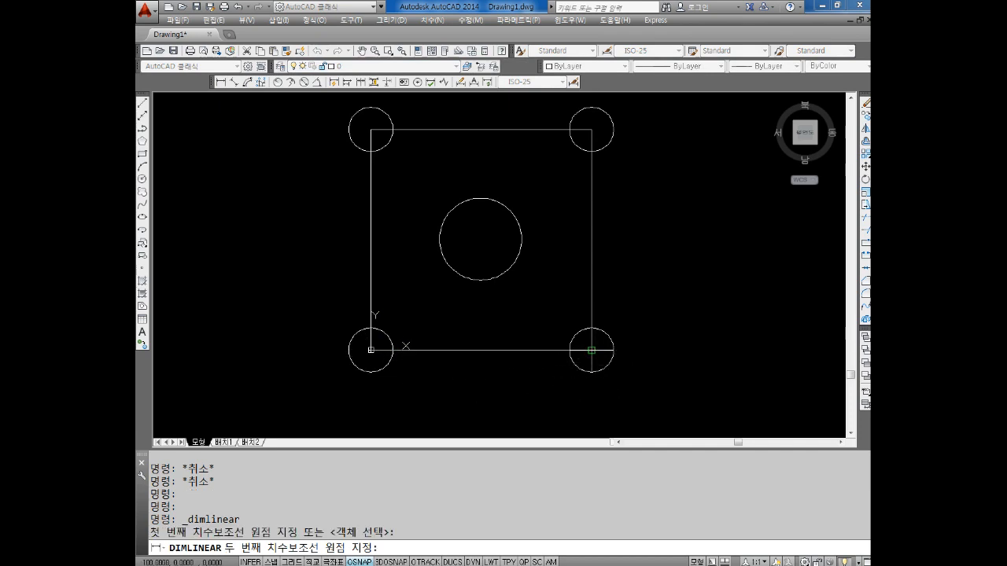
click(591, 350)
click(542, 400)
Add a vertical linear dimension outside the square's right edge, between the two right-hand circle centres
key(Return)
click(592, 129)
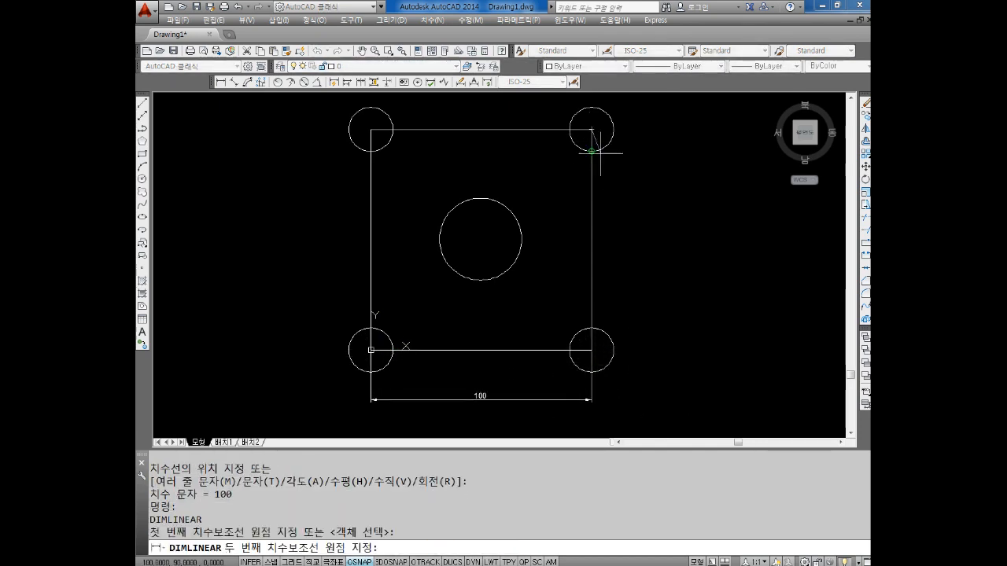
click(592, 350)
click(642, 296)
middle_drag(600, 193, 589, 202)
key(Escape)
key(Escape)
key(Escape)
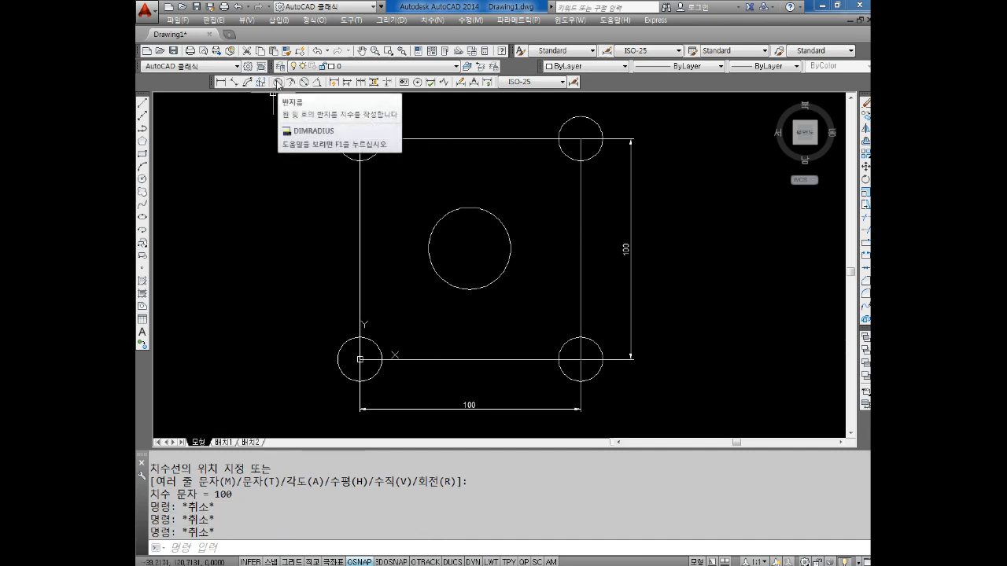
Add a radius dimension to the circle at the square's upper-left corner, placed outside to its lower left
click(278, 82)
click(339, 140)
click(329, 154)
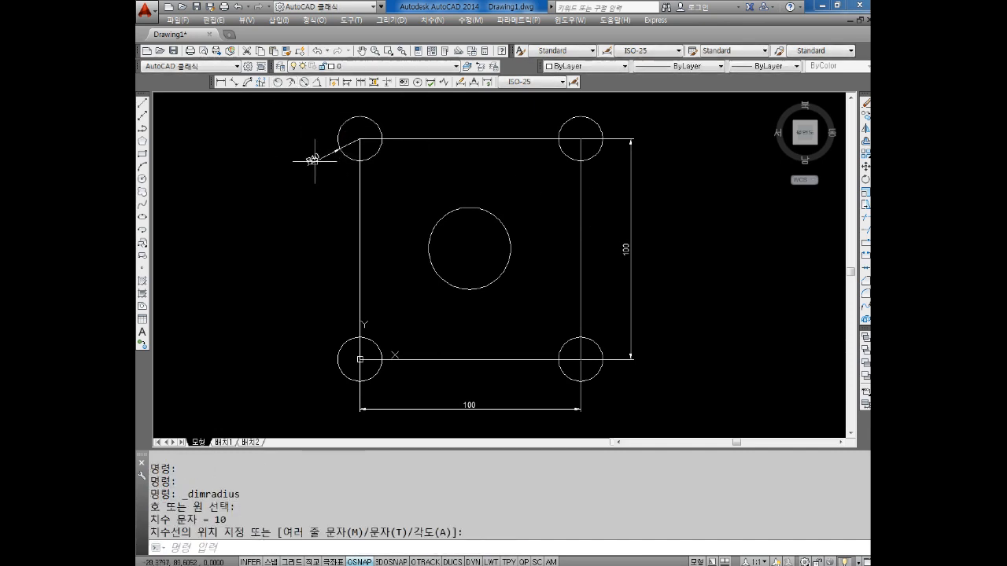
Add a diameter dimension to the square's upper-left corner circle, placed outside to its left above the radius dimension
click(316, 82)
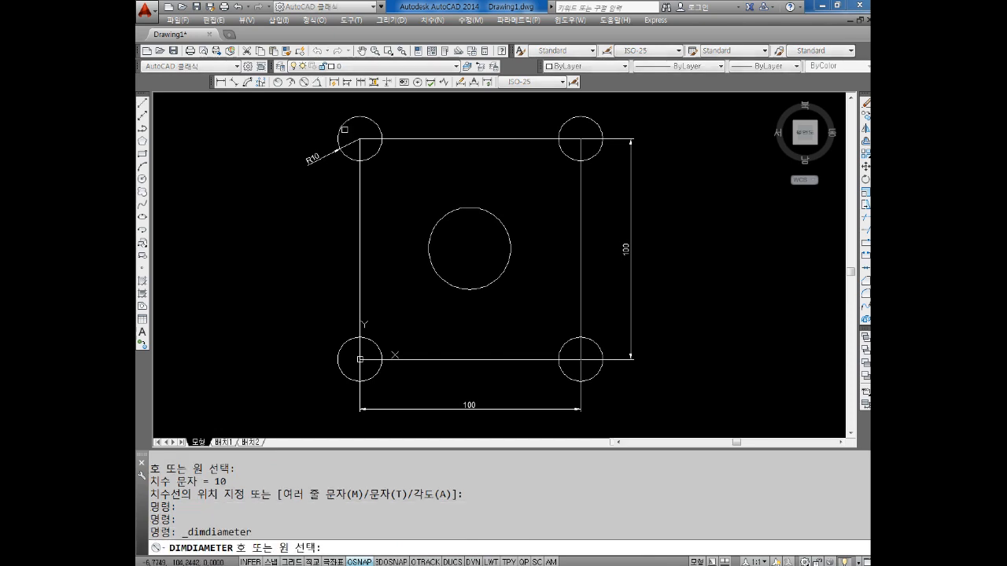
click(343, 126)
click(294, 143)
key(Escape)
scroll(323, 150, up, 6)
middle_drag(321, 150, 386, 241)
key(Escape)
key(Escape)
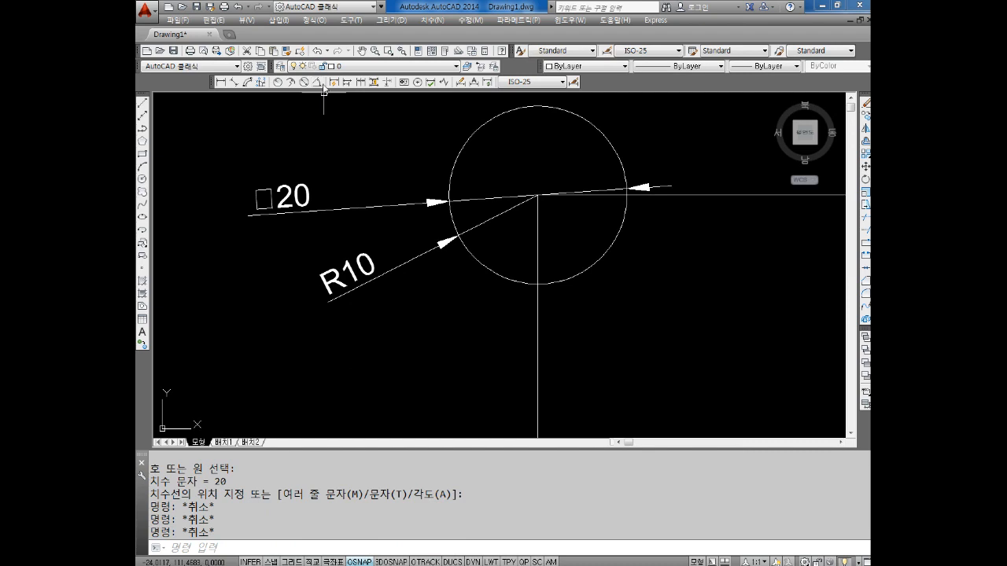
Add a radius dimension to the square's upper-right corner circle, placed outside to its upper right
click(279, 81)
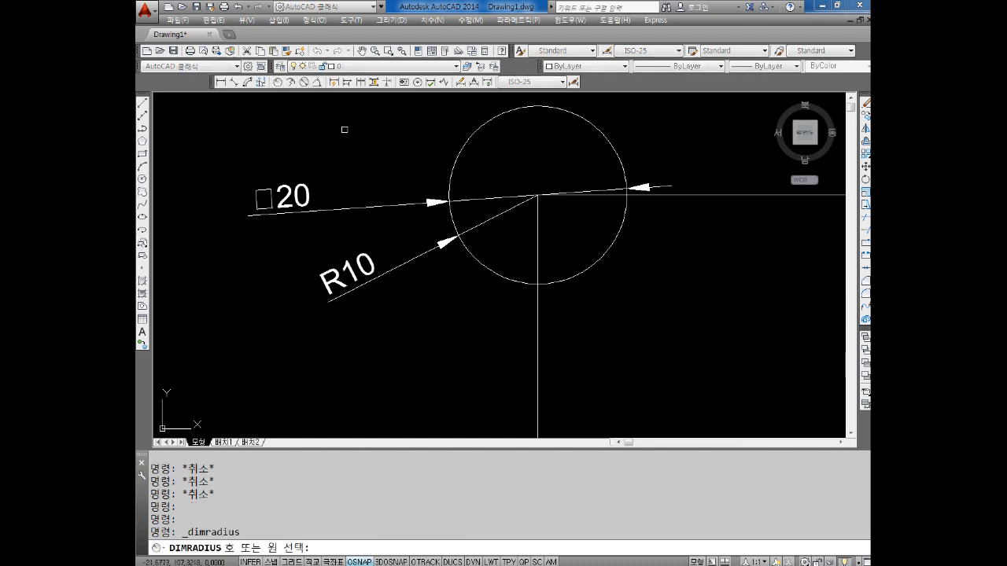
scroll(452, 190, down, 6)
middle_drag(452, 189, 362, 182)
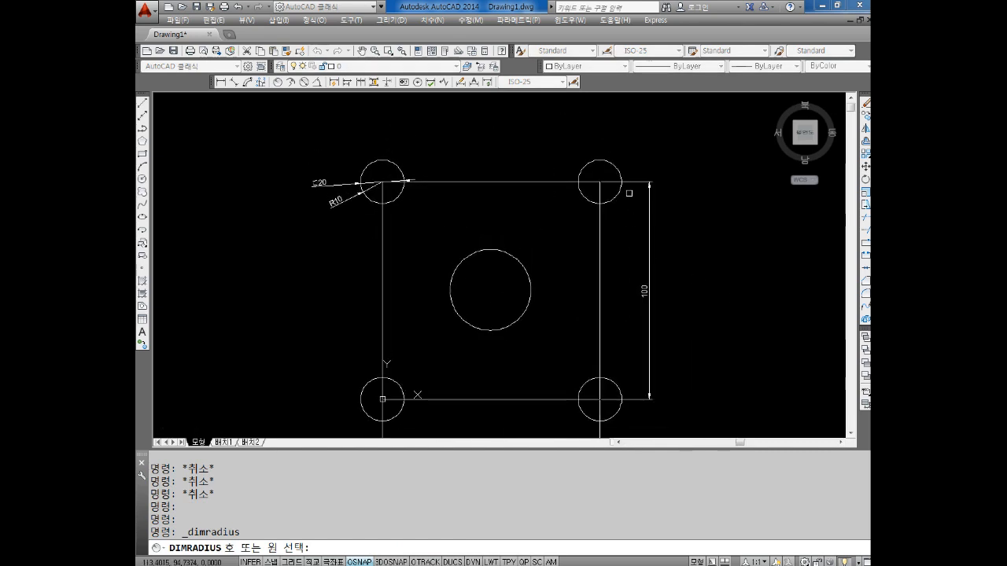
click(612, 164)
click(619, 144)
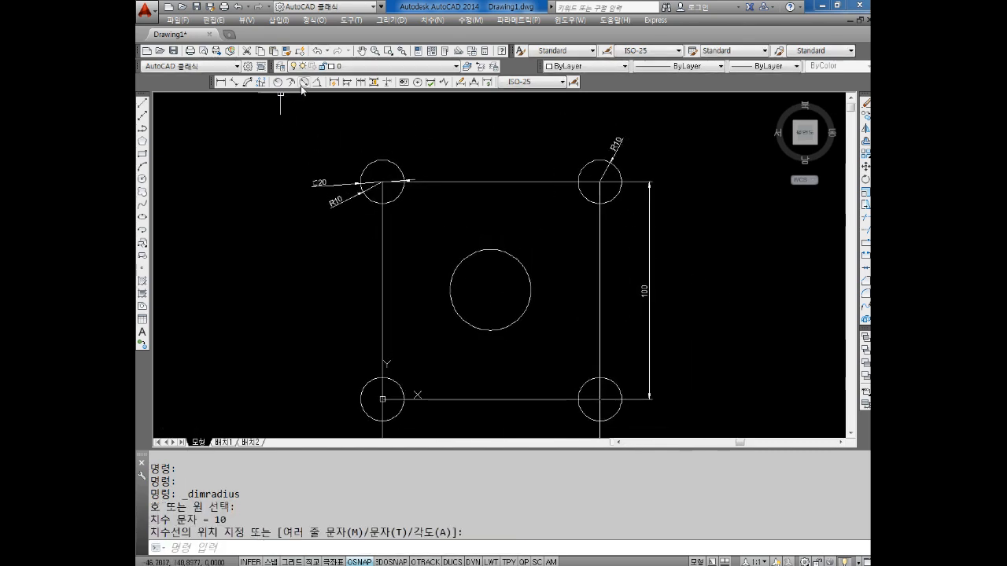
Add a diameter dimension to the square's upper-right corner circle, placed outside to its upper left
click(304, 82)
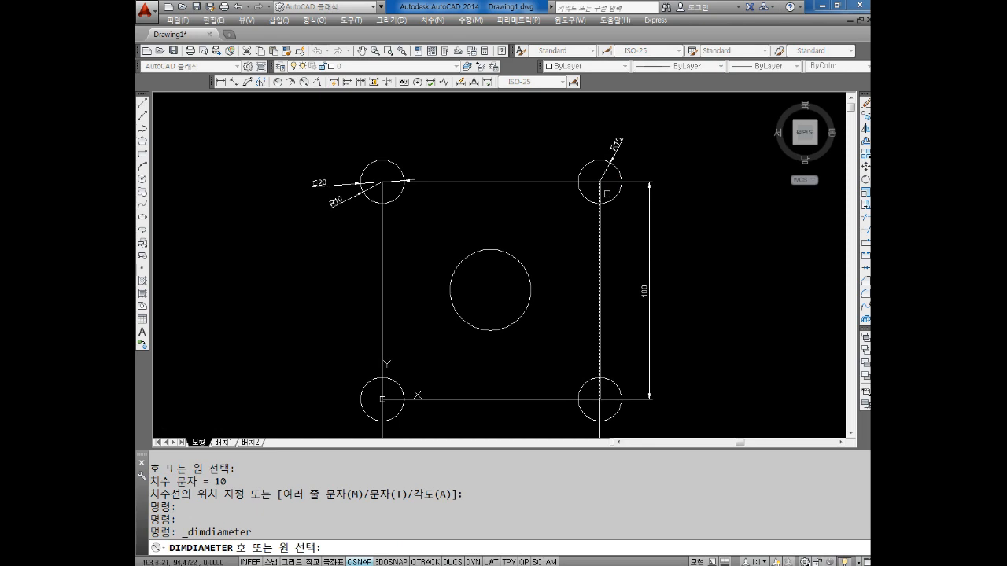
click(583, 167)
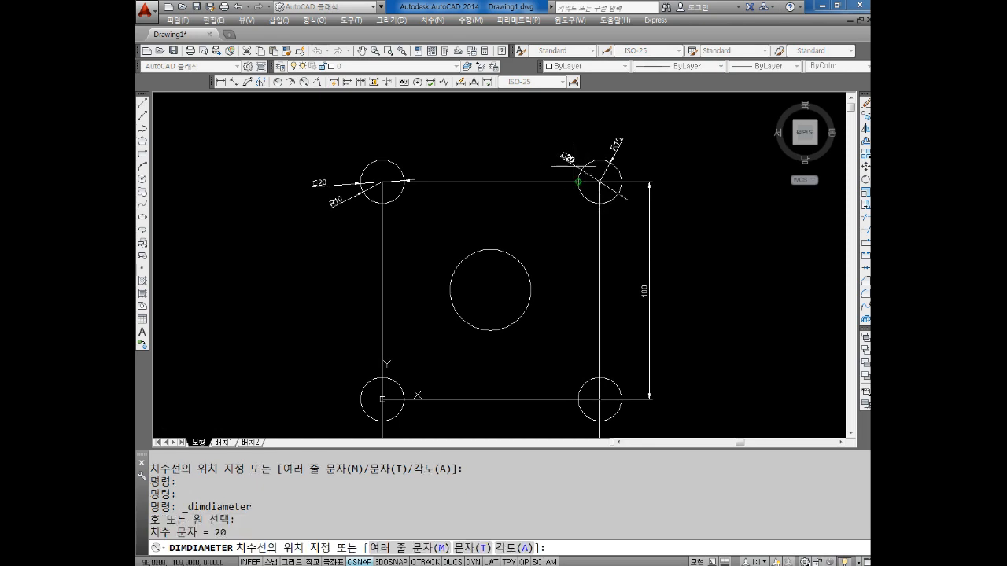
click(560, 160)
key(Escape)
key(Escape)
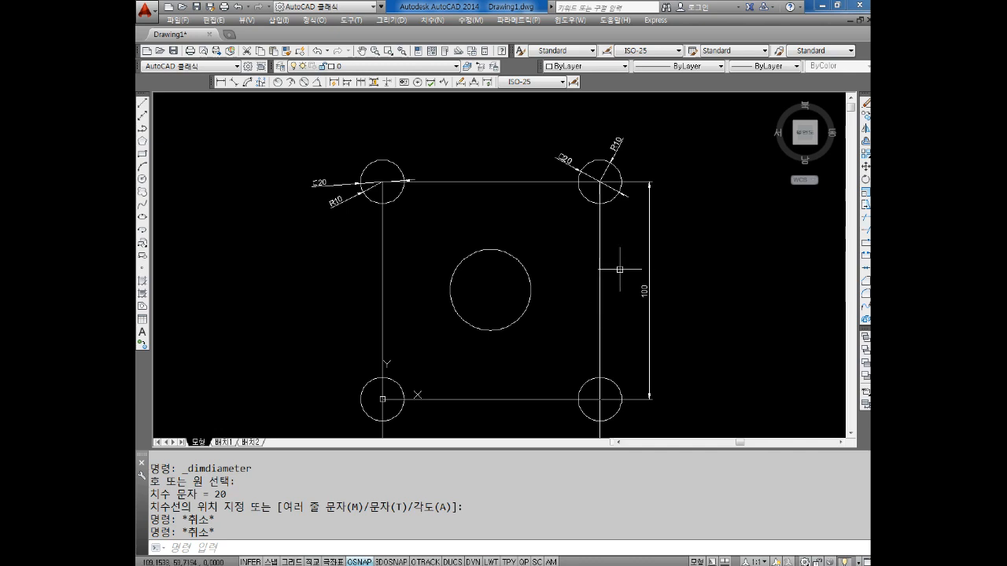
Draw a freehand circle in the empty area to the right of the dimensioned square, larger than the square's central circle
scroll(593, 278, down, 4)
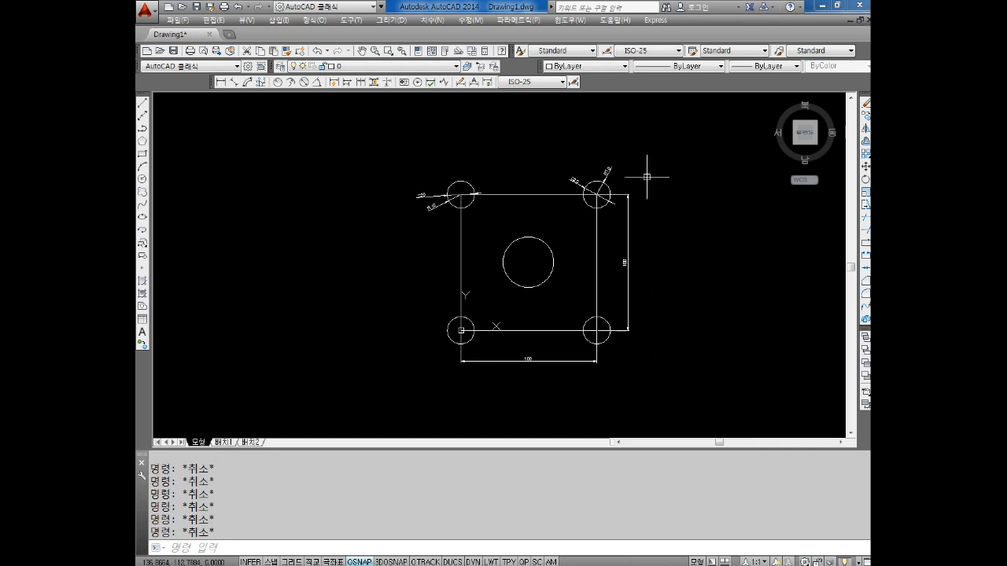
mouse_move(650, 206)
middle_down()
mouse_move(413, 232)
mouse_move(437, 243)
middle_up()
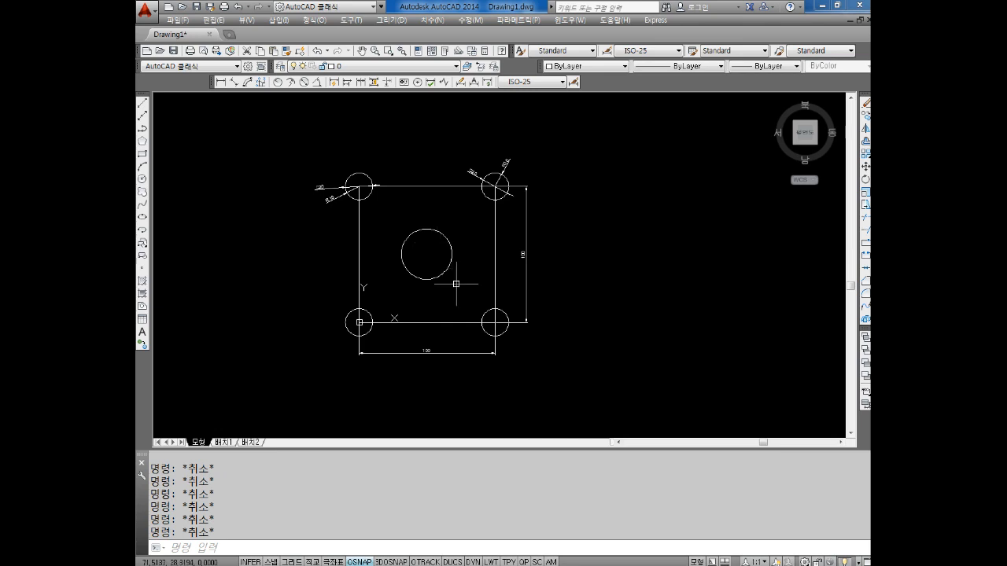
mouse_move(446, 220)
middle_down()
mouse_move(451, 258)
mouse_move(413, 254)
middle_up()
text(c)
key(Return)
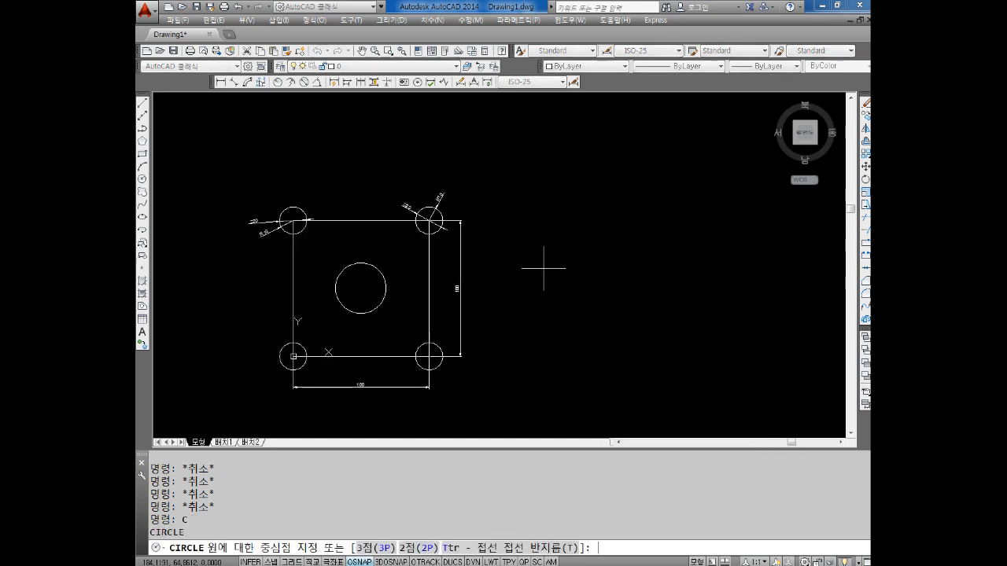
click(556, 260)
click(604, 243)
key(Escape)
middle_drag(603, 243, 602, 245)
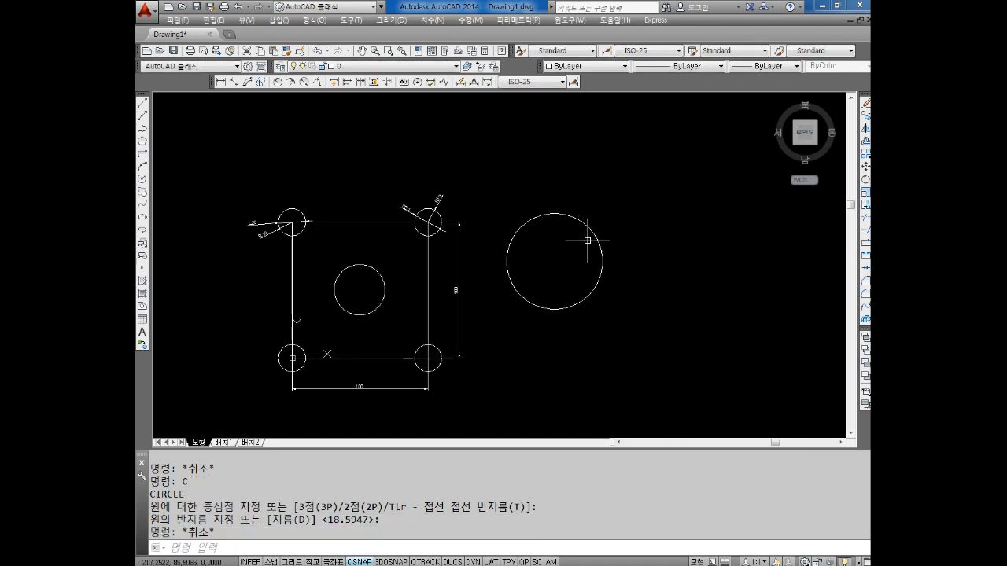
key(Escape)
key(Escape)
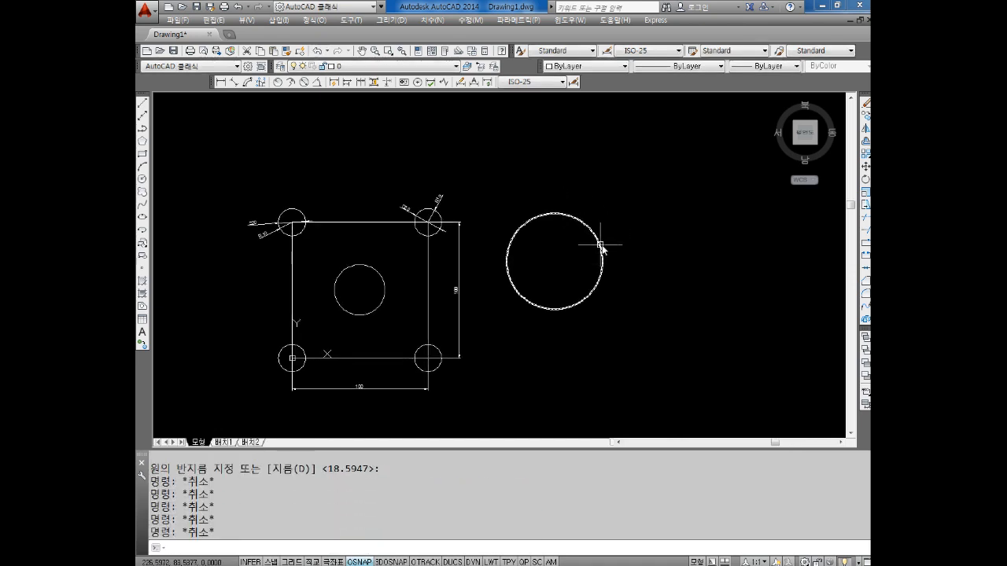
text(l)
key(Return)
click(553, 214)
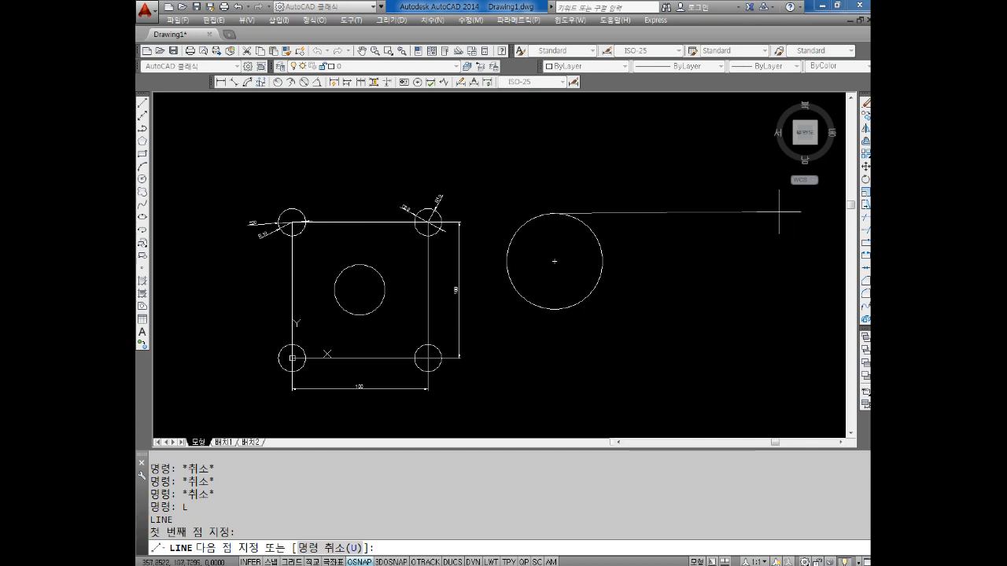
key(Return)
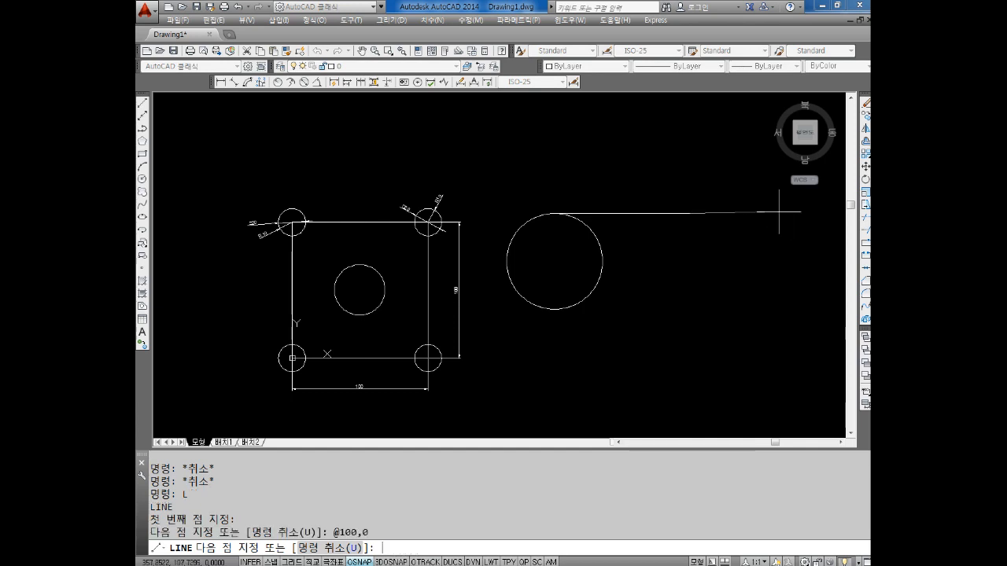
key(Escape)
middle_drag(595, 264, 591, 263)
key(Return)
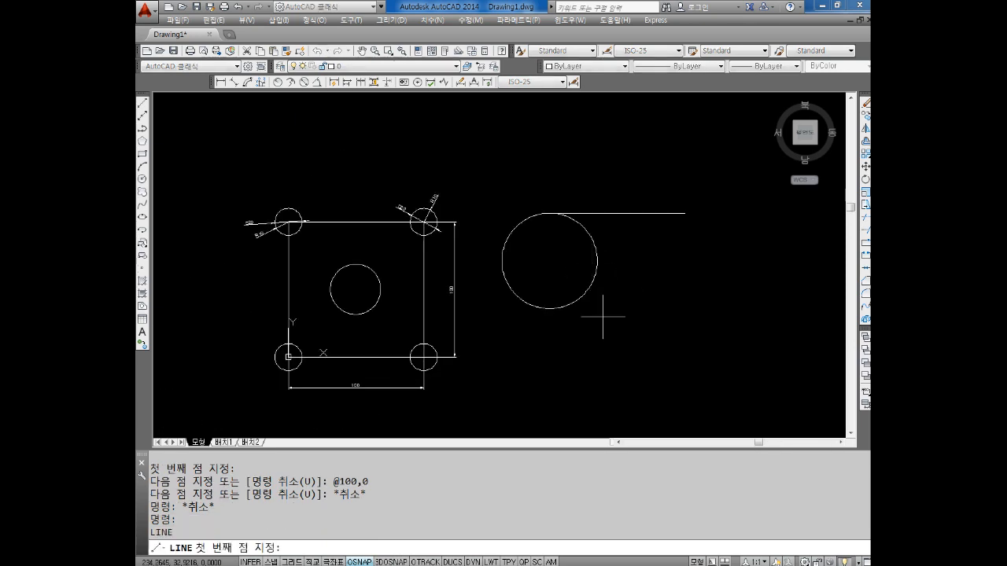
click(550, 309)
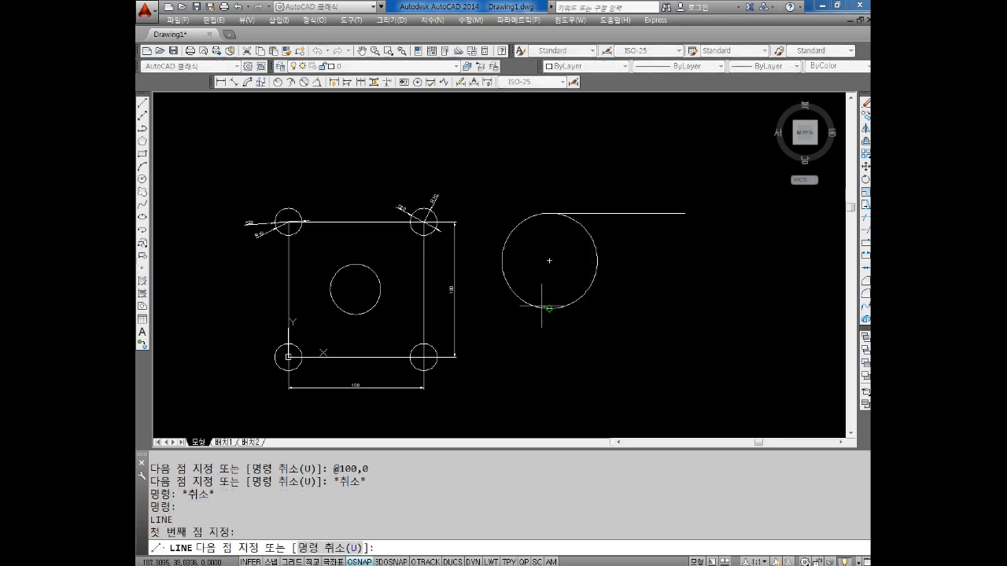
key(Escape)
Draw a vertical line from the new circle's right quadrant point using the relative coordinate @0,100
key(Return)
click(599, 265)
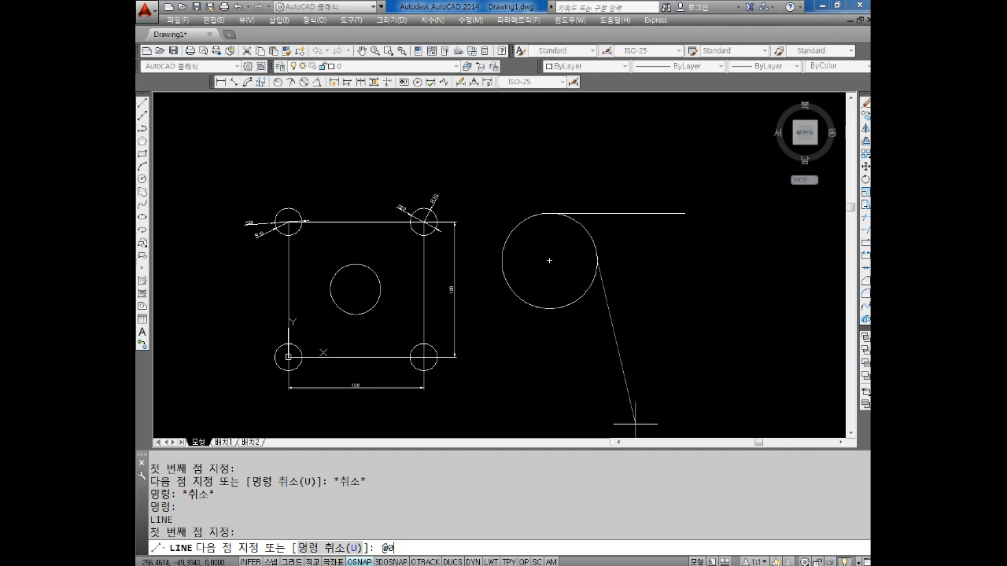
text(@0,100)
key(Return)
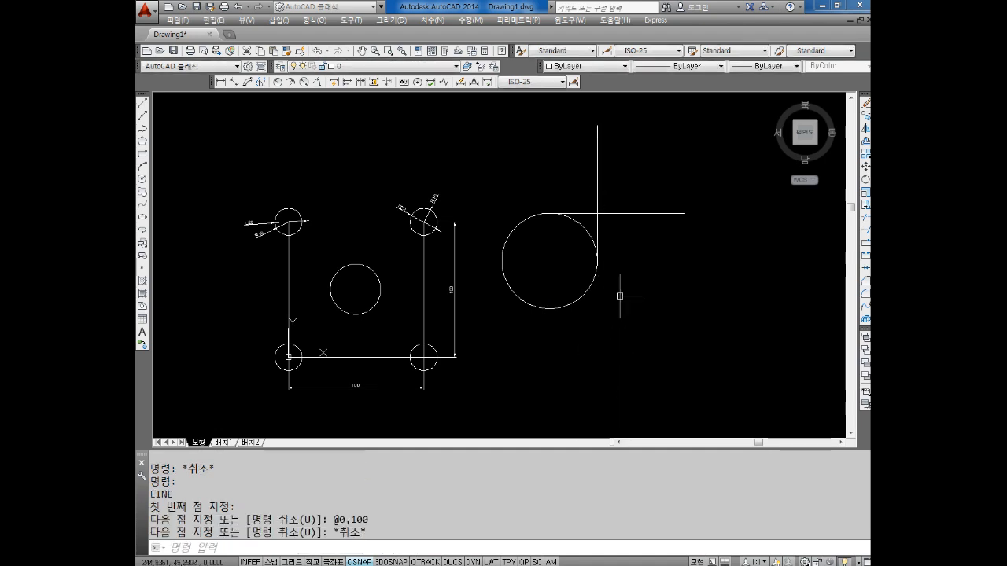
key(Escape)
Examine how the horizontal and vertical lines meet the circle at its top and right quadrant points
scroll(412, 202, up, 5)
scroll(593, 142, down, 3)
key(Escape)
key(Escape)
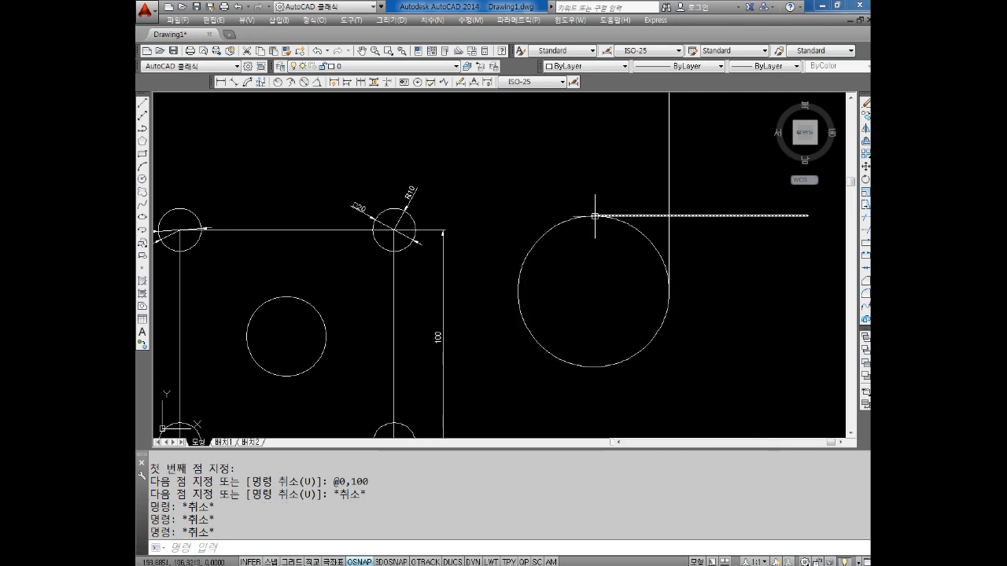
key(Escape)
key(Escape)
scroll(628, 256, down, 4)
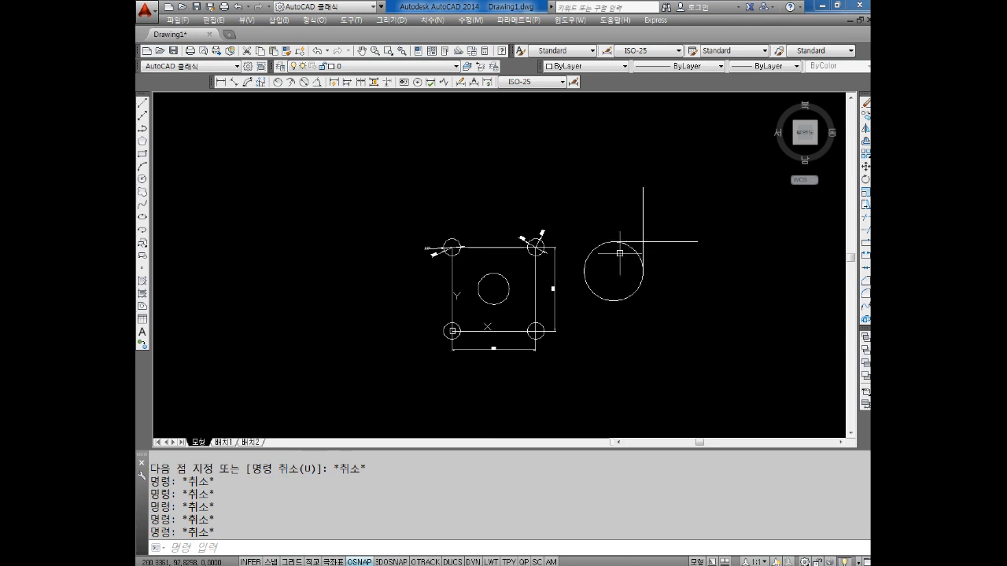
scroll(645, 236, down, 2)
key(Escape)
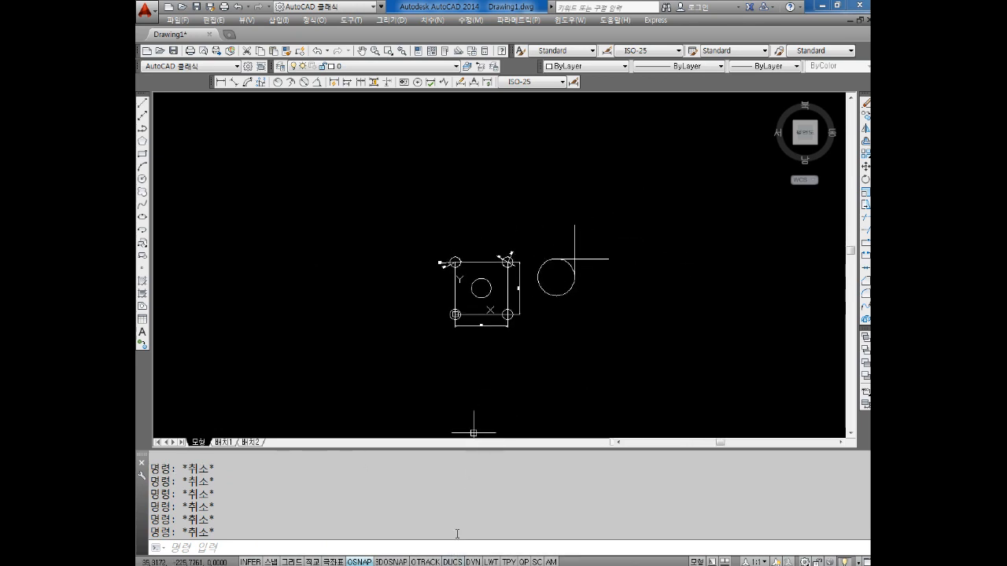
Switch to the Notepad notes and add the line "직선을 그릴때" below the quadrant point entry
key(alt+Tab)
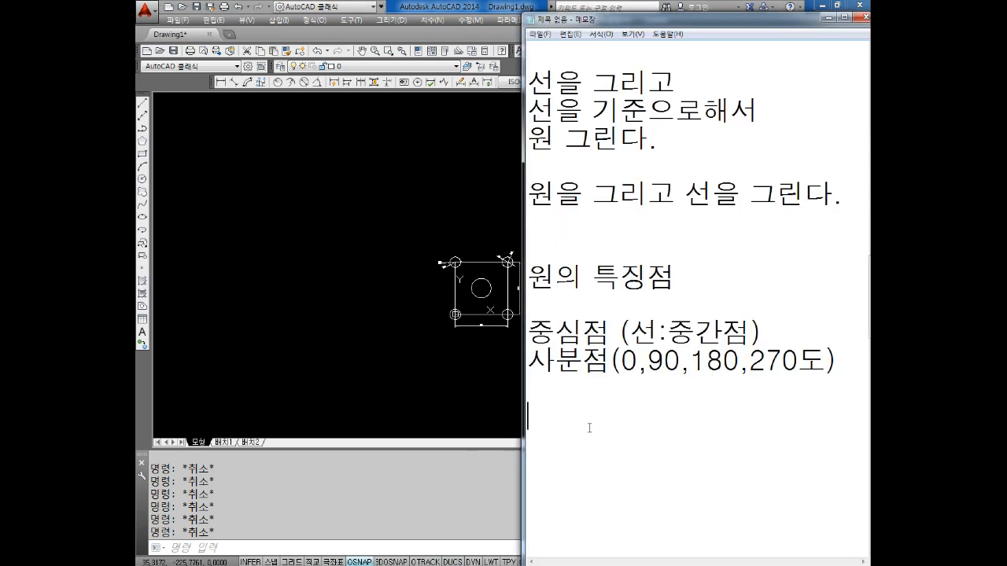
middle_drag(473, 235, 242, 213)
key(alt+Tab)
text(직선)
text(으,)
key(BackSpace)
key(BackSpace)
text(ㅇ,ㅡㄹ)
key(BackSpace)
key(BackSpace)
key(BackSpace)
key(BackSpace)
text(을 그릴때  )
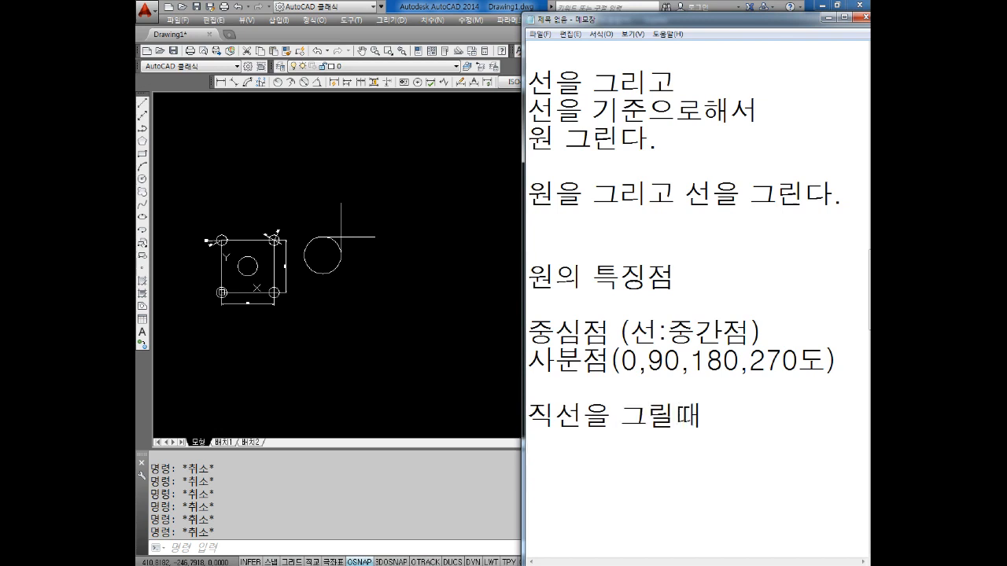
Add the entries "상대좌표" and "상대극좌표" on separate lines under the straight-line heading in the notes
text(상대좌표)
key(Return)
text(상대극좌표)
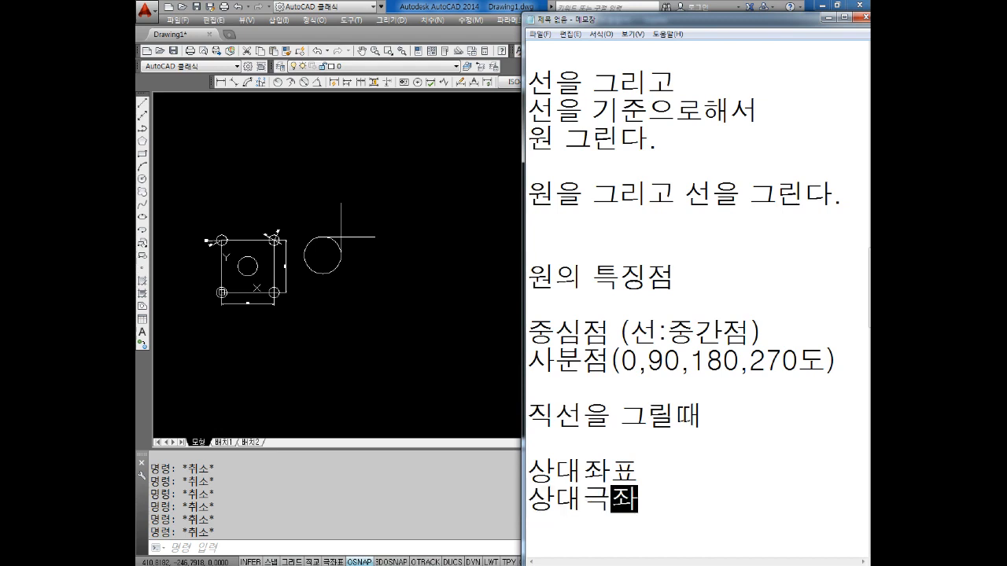
key(Return)
key(Return)
key(Return)
key(Return)
key(Return)
Add the note "간단한 수평 수직선은" with "직교모드" beneath it at the end of the notes
text(간다한 )
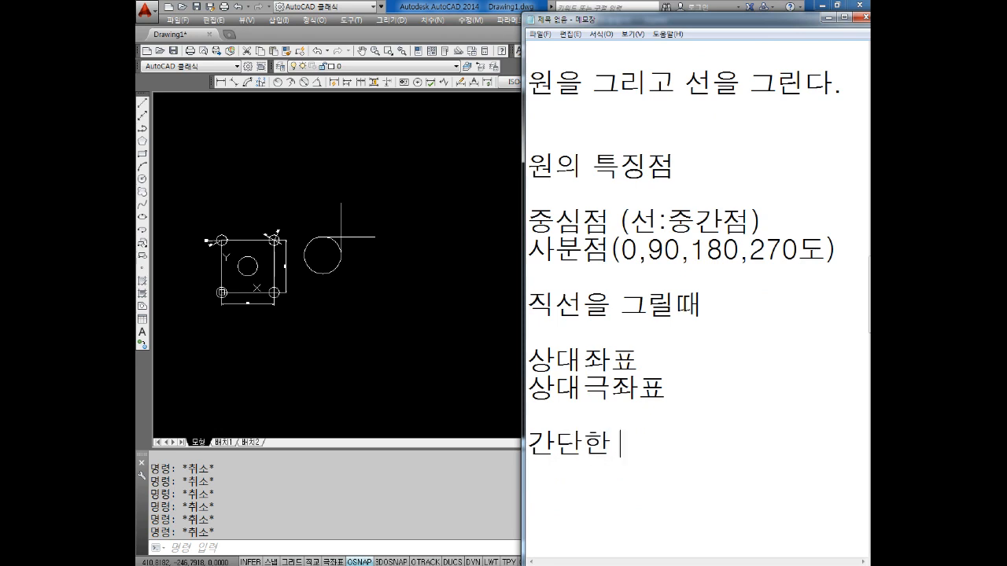
text(수평 수직선은)
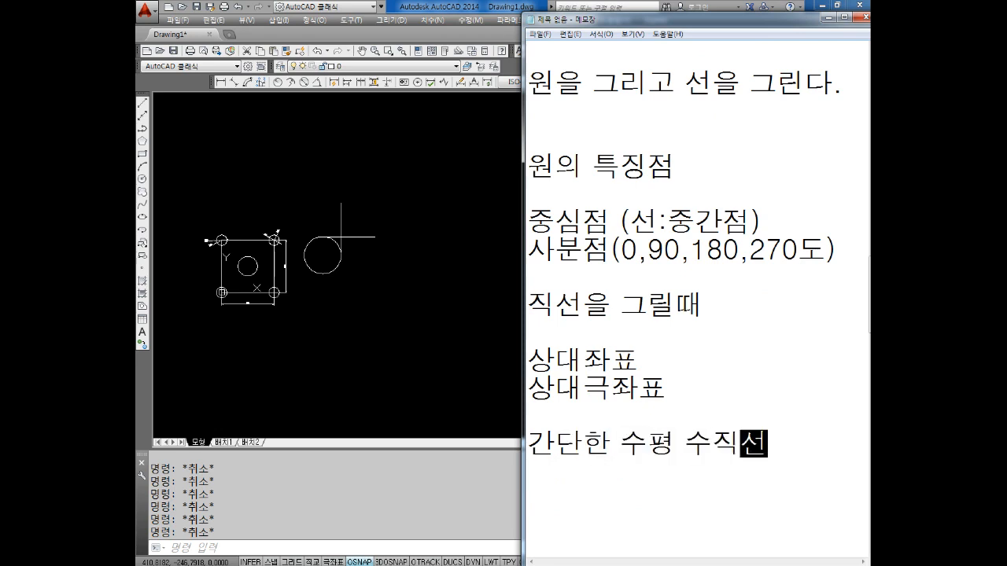
key(Return)
key(Return)
text(ㅈ)
key(BackSpace)
text(자)
key(BackSpace)
key(BackSpace)
text(직교몬)
key(BackSpace)
text(드)
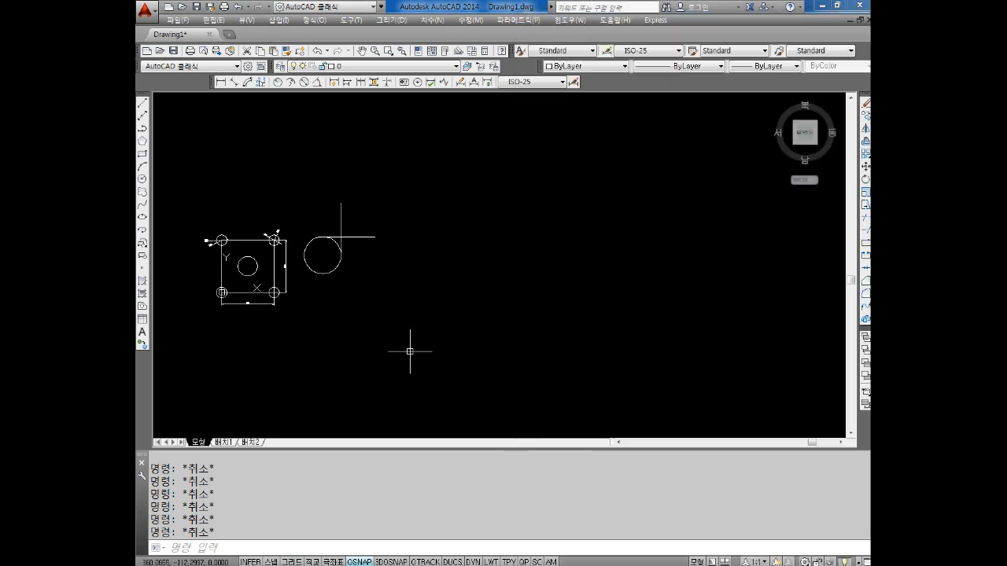
Return to AutoCAD and toggle Ortho mode on and off several times, ending with it switched off
click(409, 349)
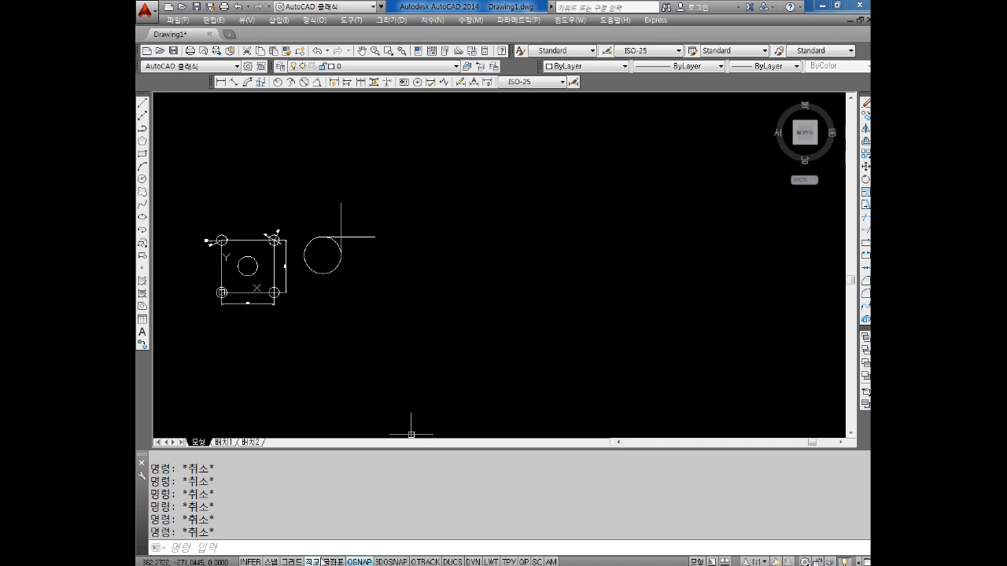
click(314, 561)
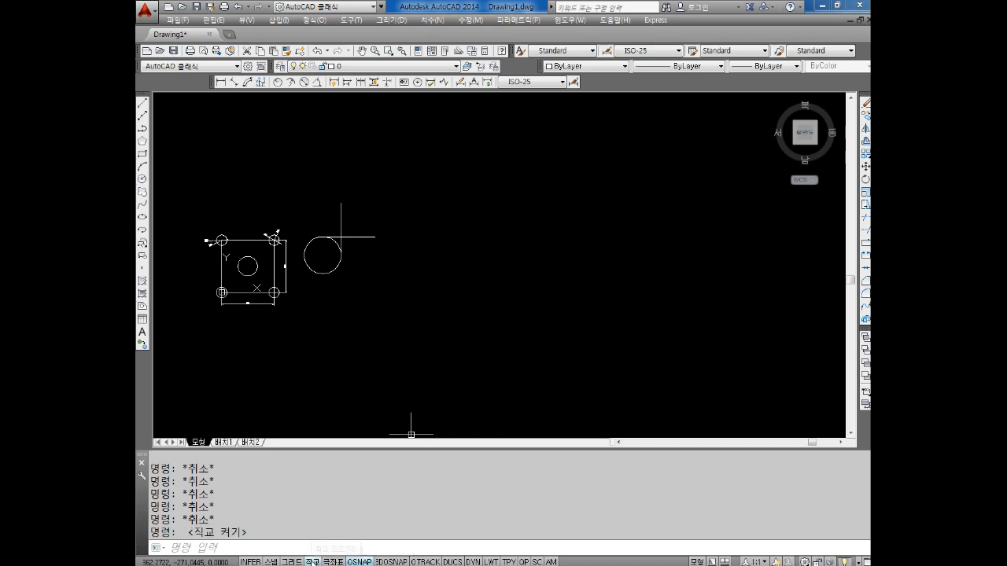
click(313, 562)
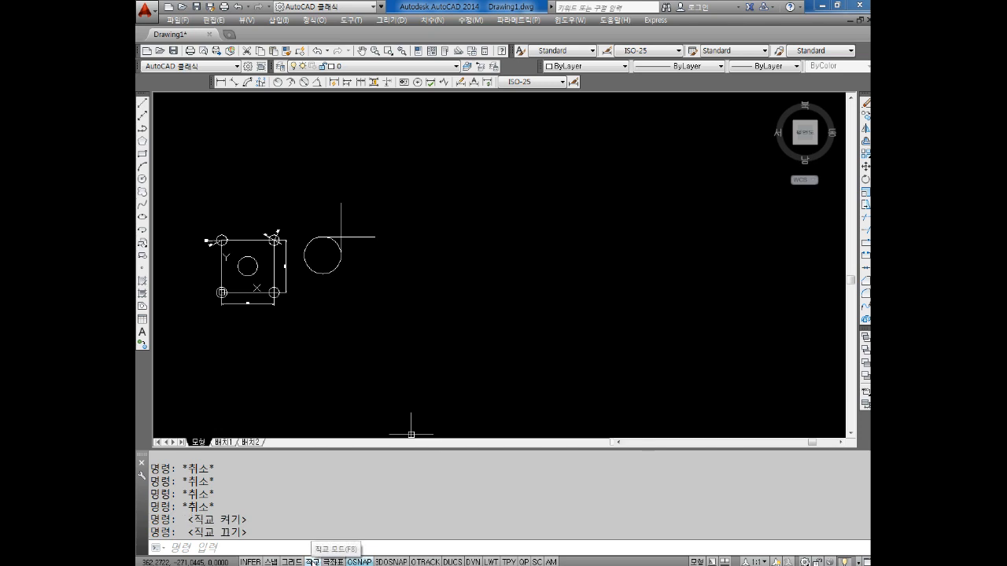
click(313, 562)
click(313, 562)
click(313, 561)
click(313, 561)
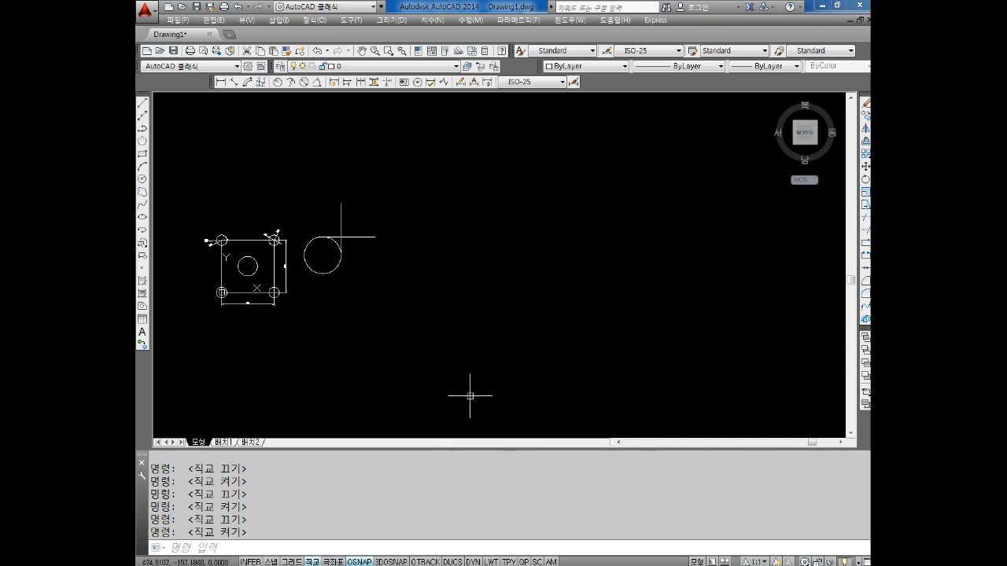
key(F8)
key(Escape)
key(Escape)
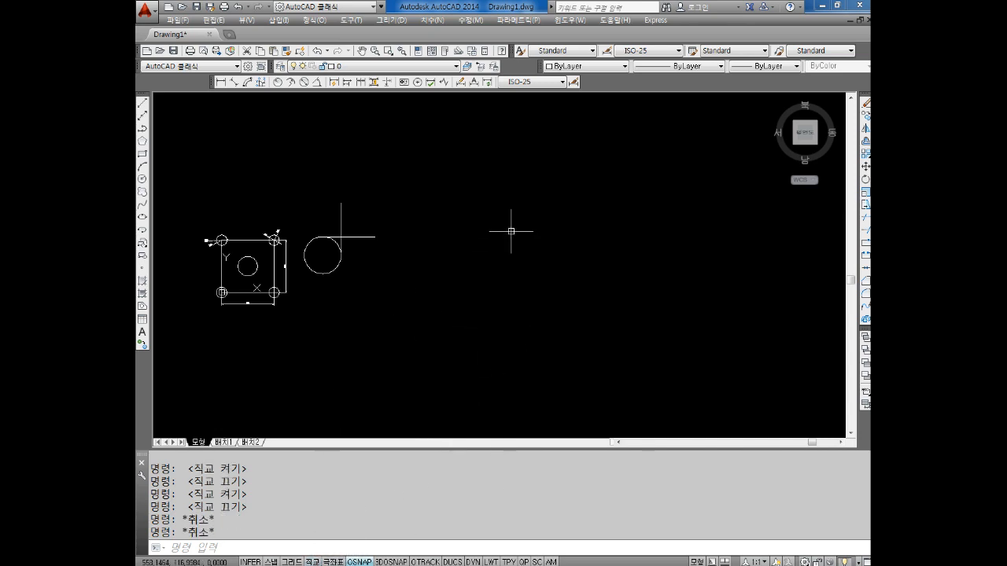
Start a line in the empty area beside the circle, turn Ortho on, and draw a 100-unit horizontal segment to the right
text(L)
key(Return)
click(452, 289)
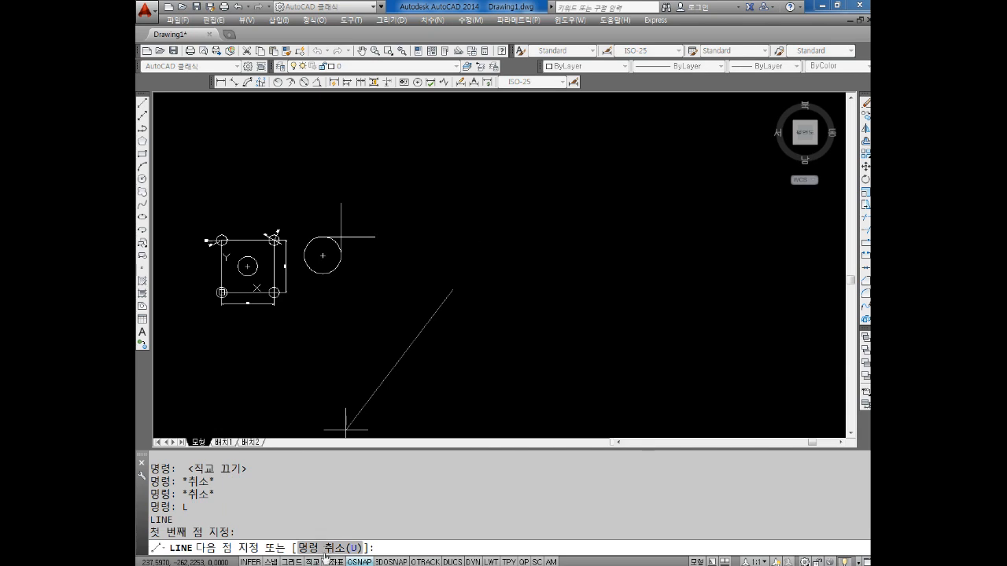
key(F8)
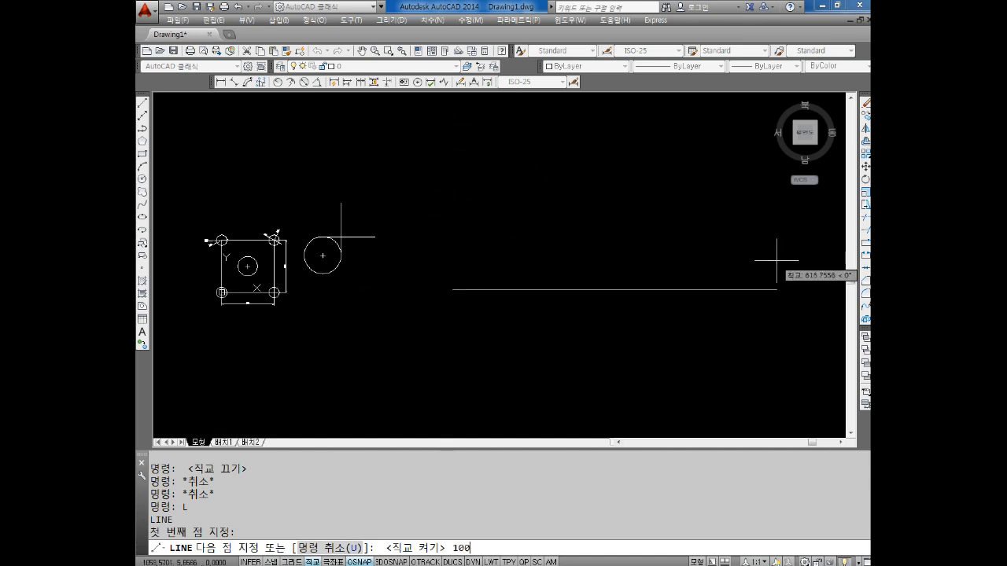
key(Return)
scroll(506, 258, up, 2)
scroll(506, 254, up, 2)
mouse_move(469, 292)
middle_down()
mouse_move(524, 209)
mouse_move(522, 300)
middle_up()
scroll(524, 209, down, 2)
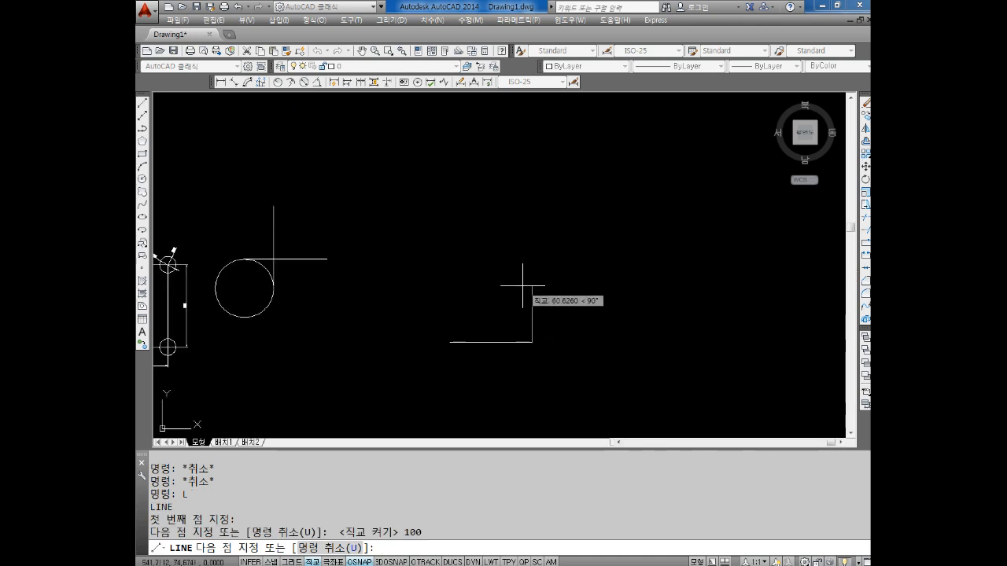
Continue the line 100 units up, 100 left and 100 down to complete the square, and end the command
middle_drag(531, 221, 524, 181)
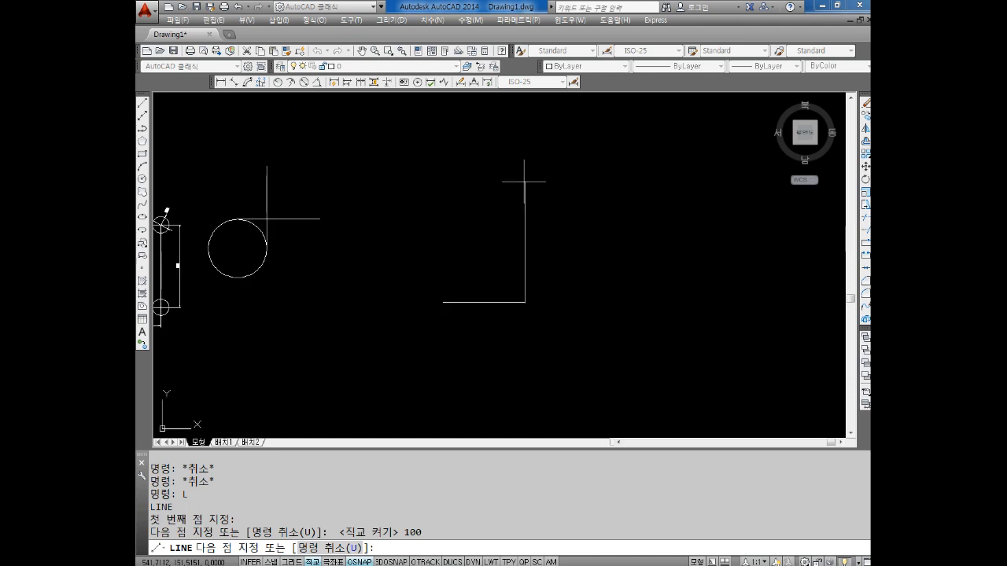
key(Return)
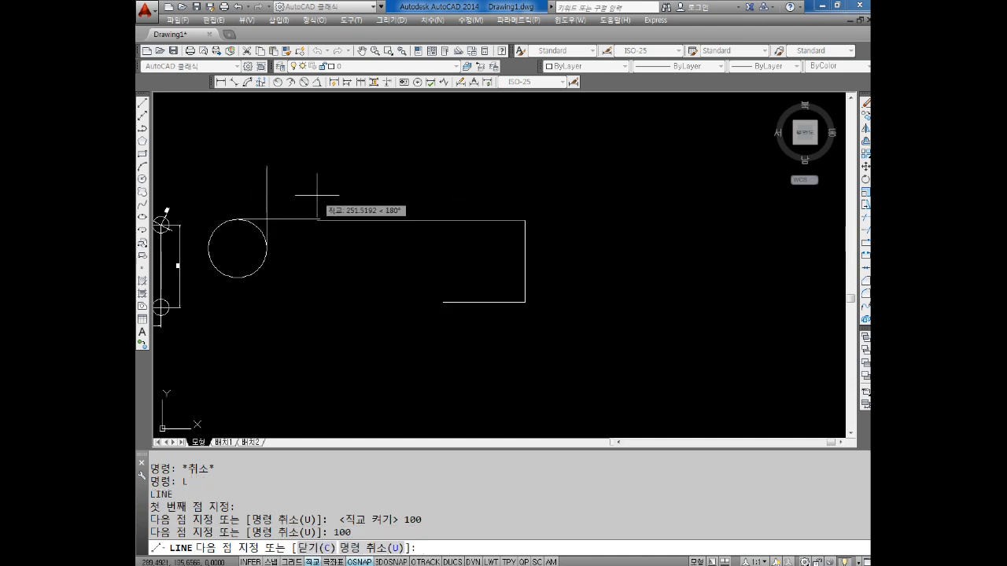
text(100)
key(Return)
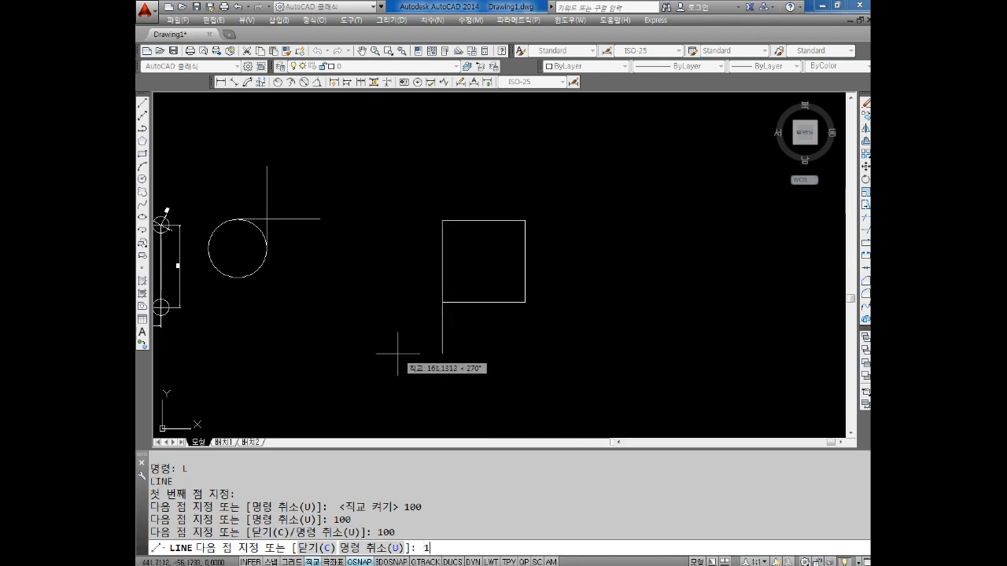
key(Return)
key(Escape)
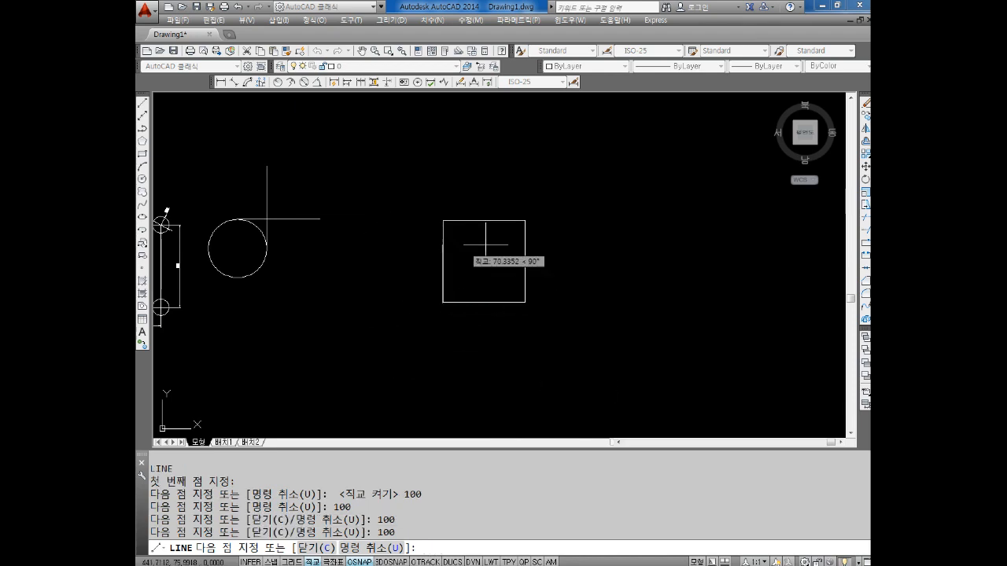
scroll(496, 259, up, 4)
key(Escape)
key(Escape)
key(Escape)
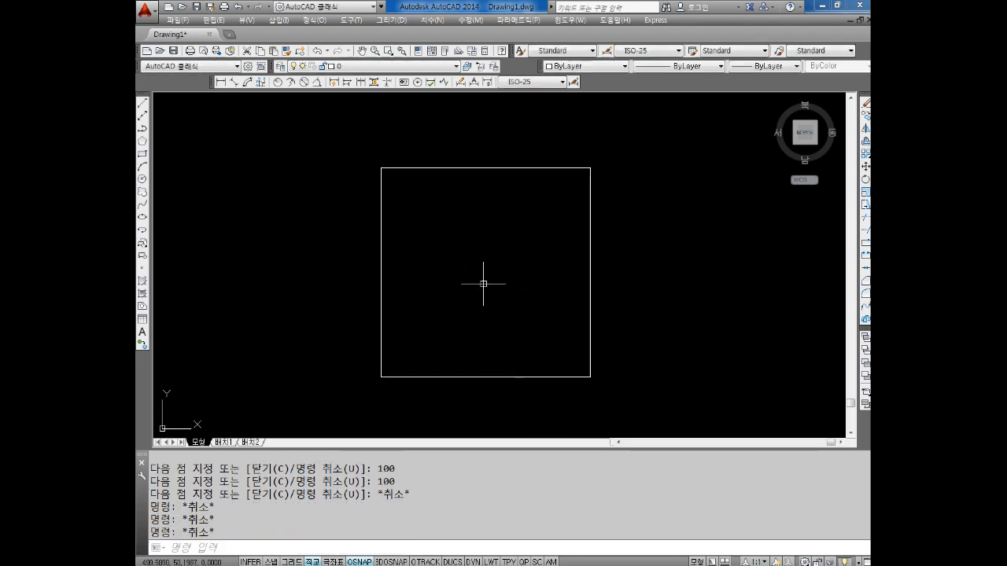
scroll(483, 286, down, 5)
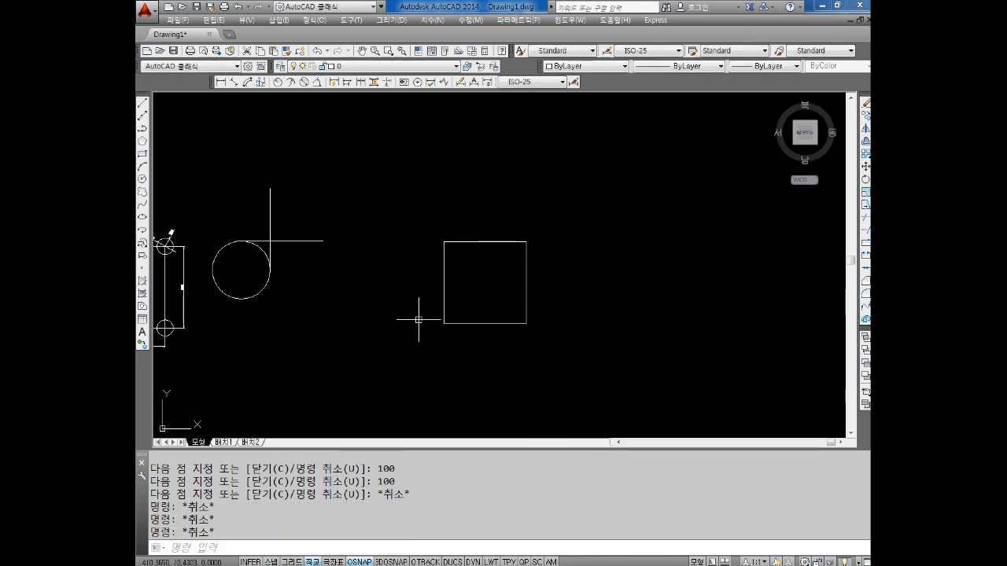
Draw a separate 150-unit horizontal line above the new square with Ortho on
middle_drag(364, 288, 428, 289)
scroll(412, 283, up, 2)
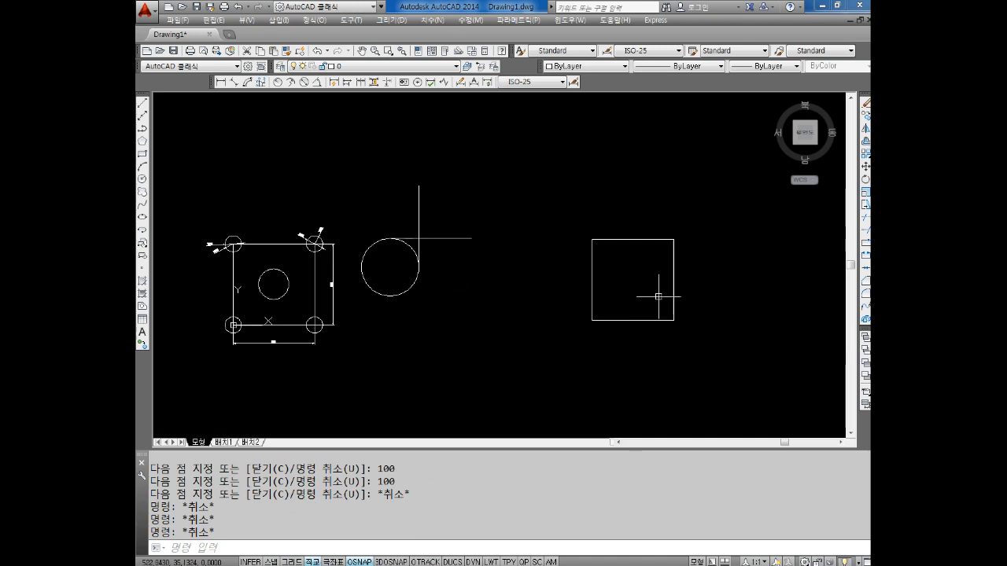
middle_drag(645, 305, 564, 314)
key(Escape)
text(L)
key(Return)
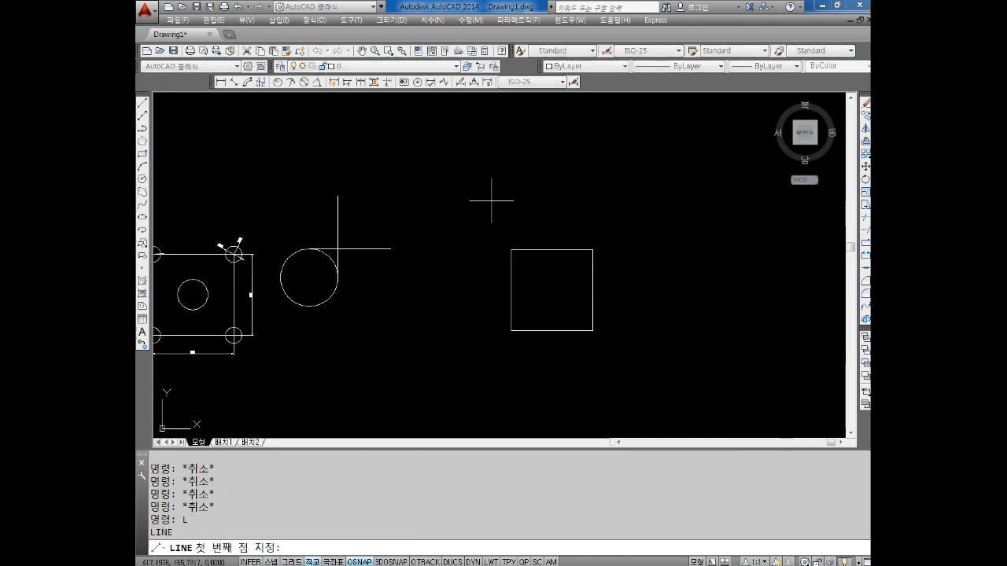
click(451, 193)
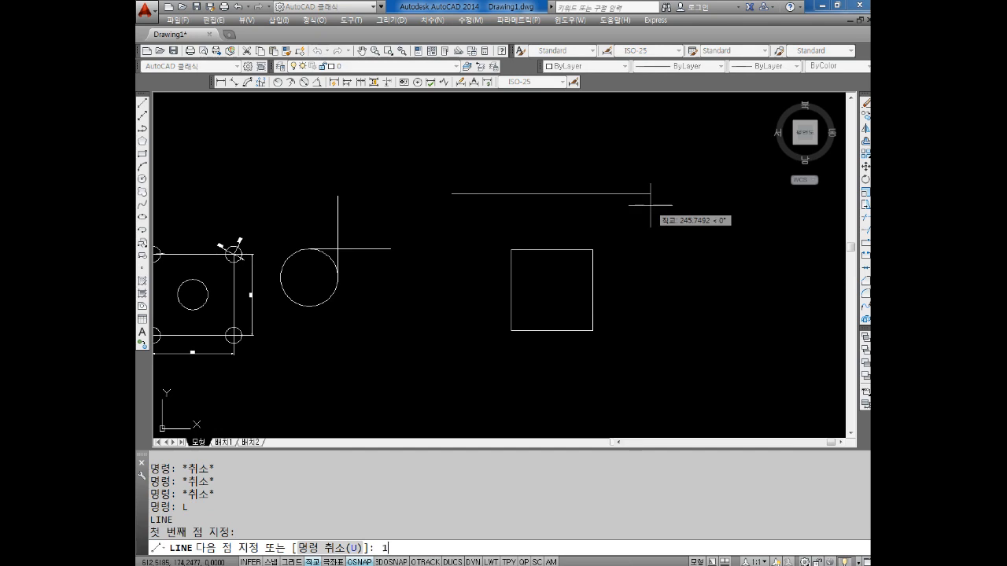
text(50)
key(Return)
key(Escape)
key(Escape)
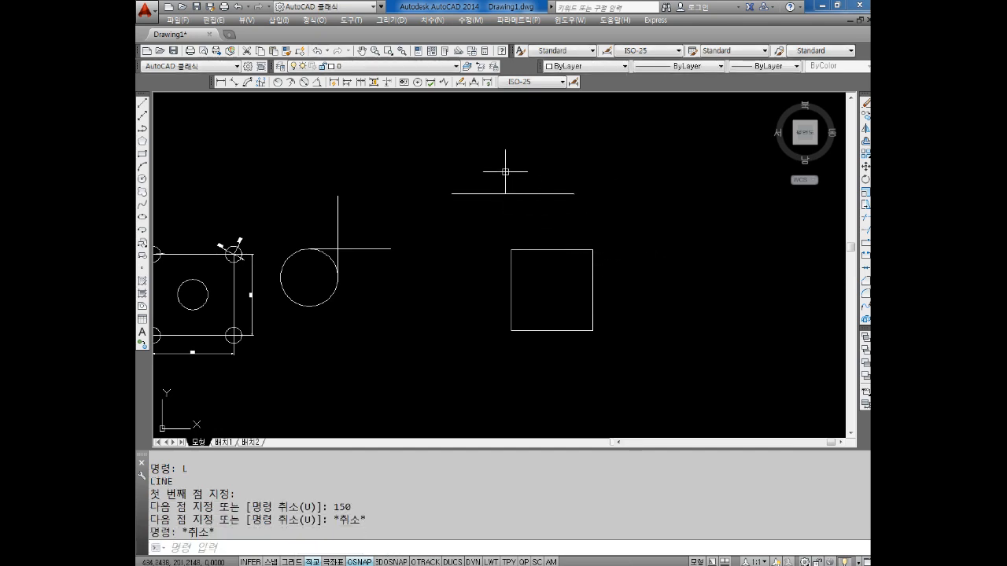
middle_drag(504, 171, 511, 212)
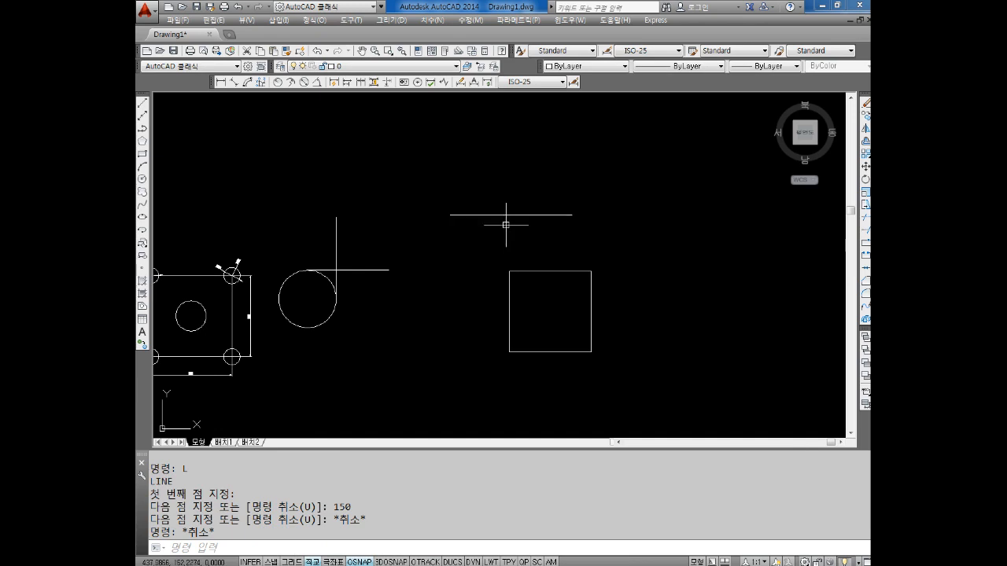
middle_drag(570, 285, 500, 247)
key(Escape)
key(Escape)
key(Escape)
key(Escape)
key(Escape)
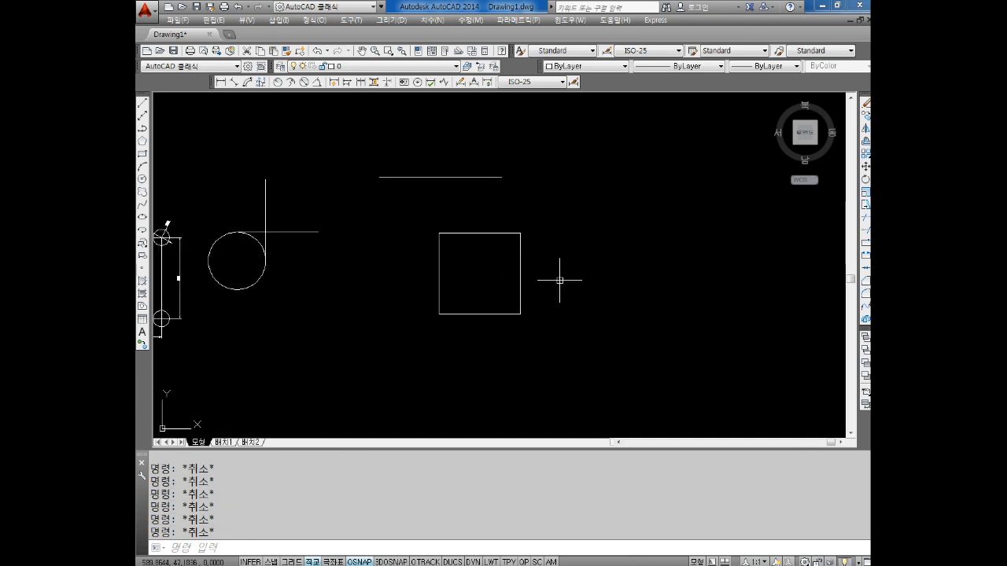
middle_drag(561, 284, 572, 285)
middle_drag(486, 241, 453, 262)
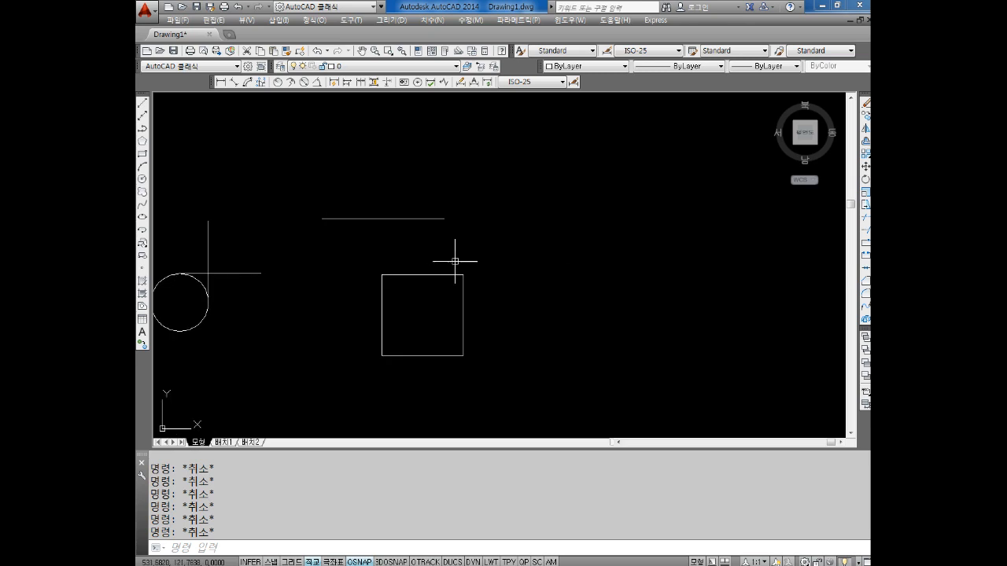
Start a vertical line beside the square, switch Ortho off to try a free direction, and cancel the line
text(L)
key(Return)
click(557, 325)
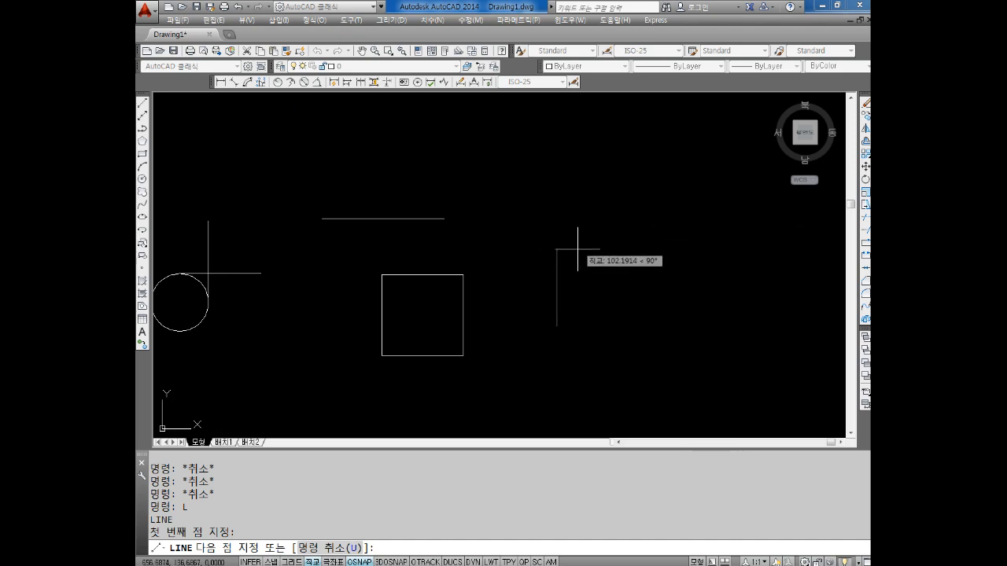
click(312, 562)
middle_drag(588, 193, 593, 241)
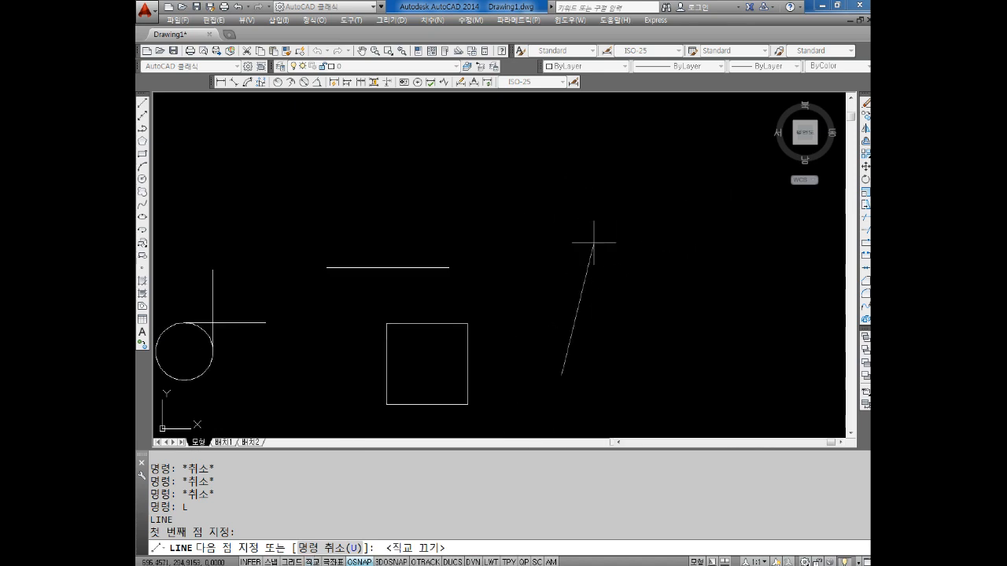
key(Escape)
key(Escape)
key(Escape)
Switch to the Notepad notes and add the line "REC : 사각형그리기" below the Ortho mode entry
key(alt+Tab)
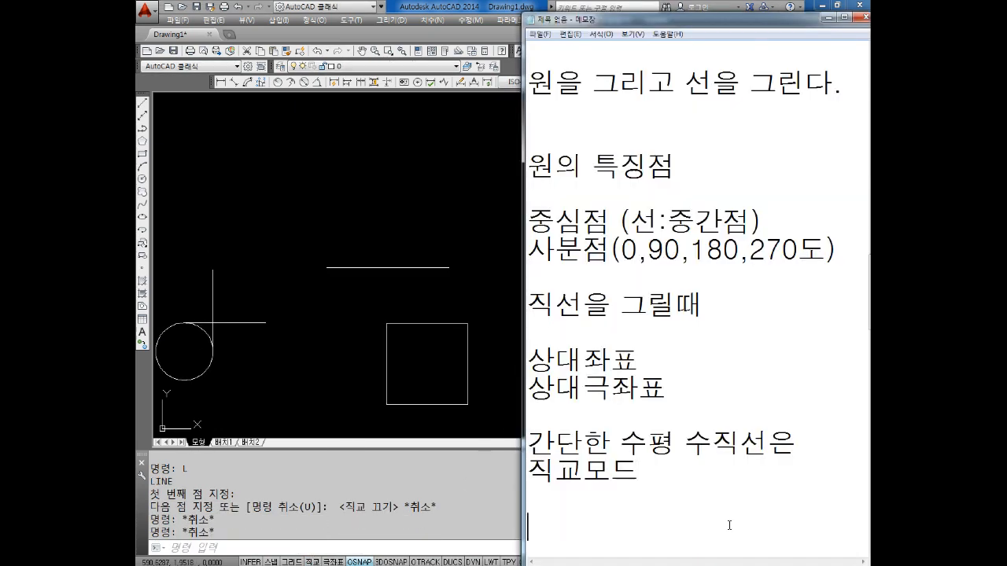
scroll(727, 515, down, 1)
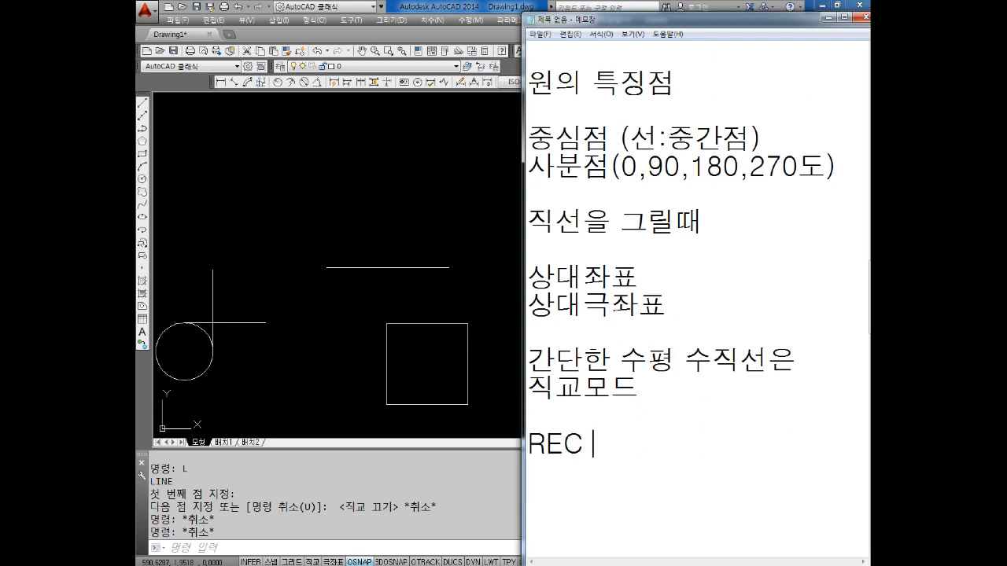
key(BackSpace)
text(사각형그리기)
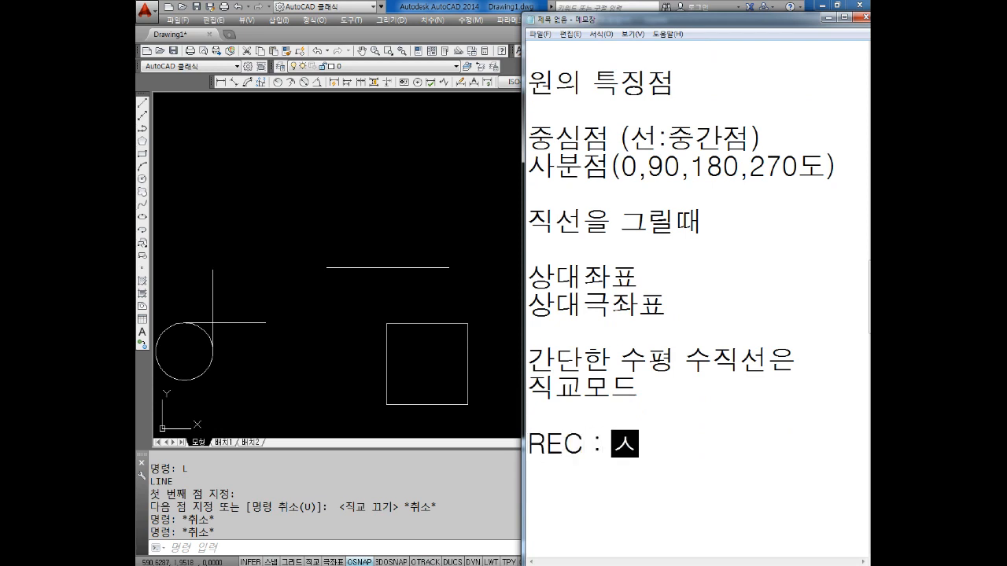
key(Return)
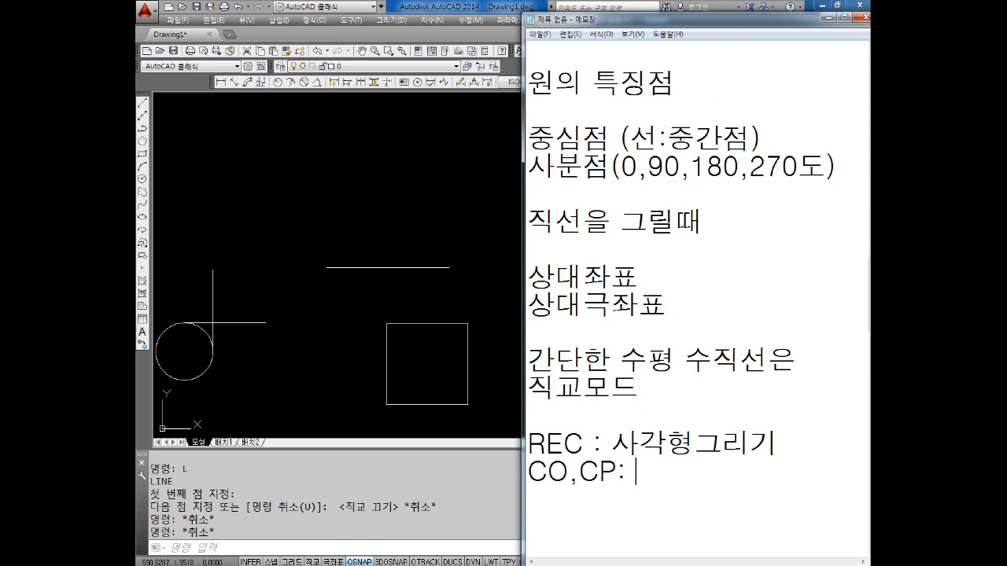
Add the line "CO,CP : 도형복사" under the rectangle command entry and close the Windows help window
text(CO,CP : 복사)
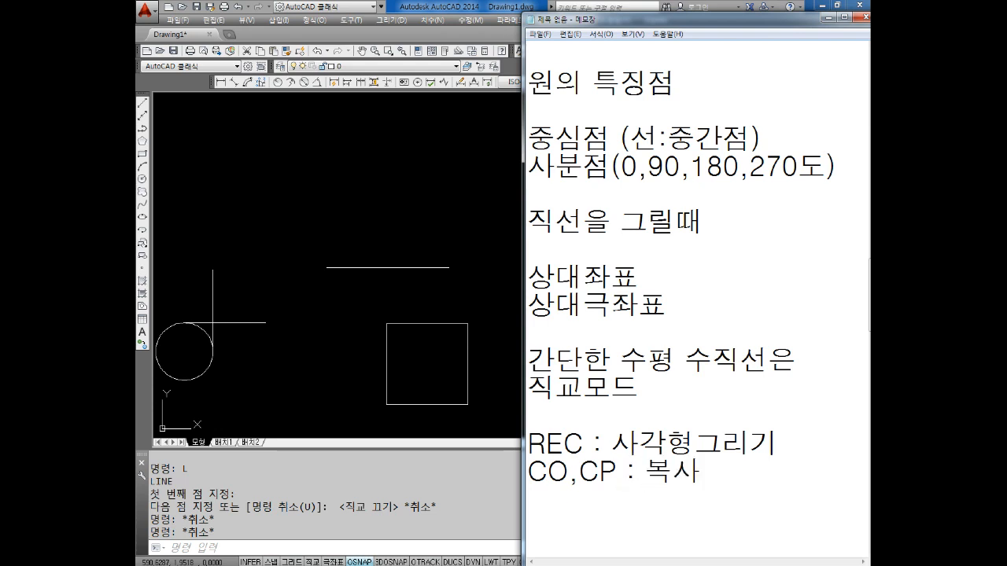
text(도형)
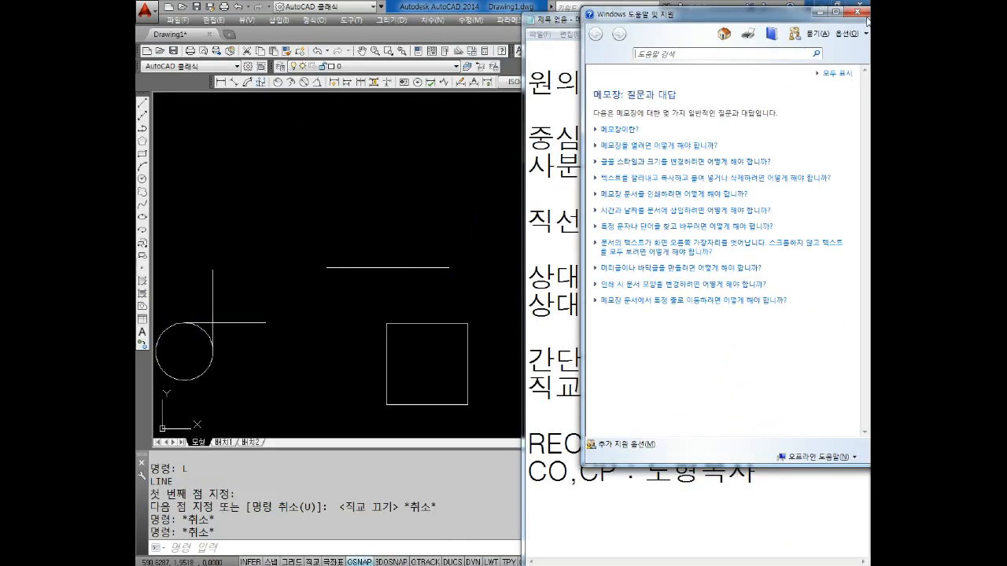
click(857, 12)
Below the command list in the notes, add the exercise lines "60,60" and "끝점 원 직경20"
key(Return)
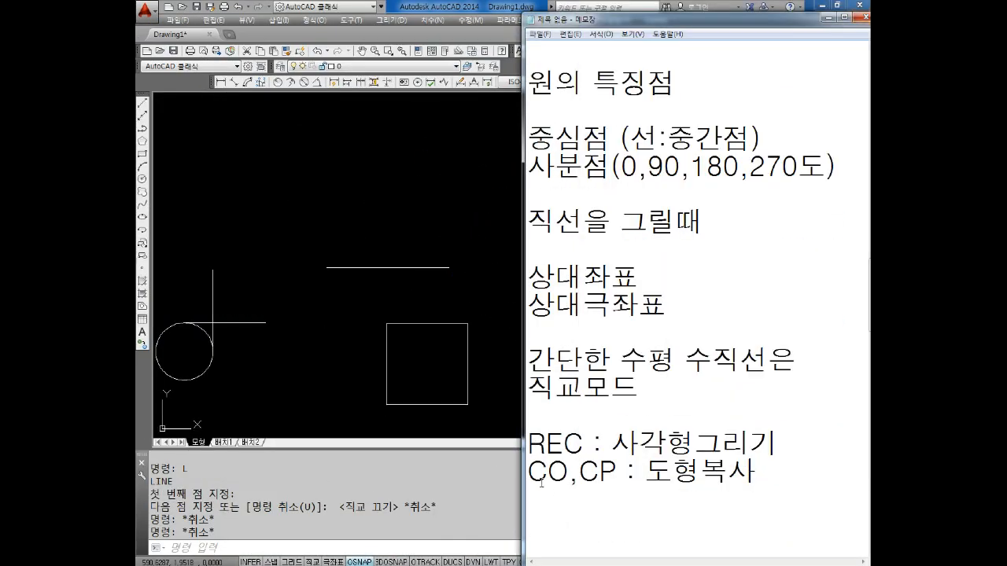
key(Return)
key(Return)
key(Return)
key(Return)
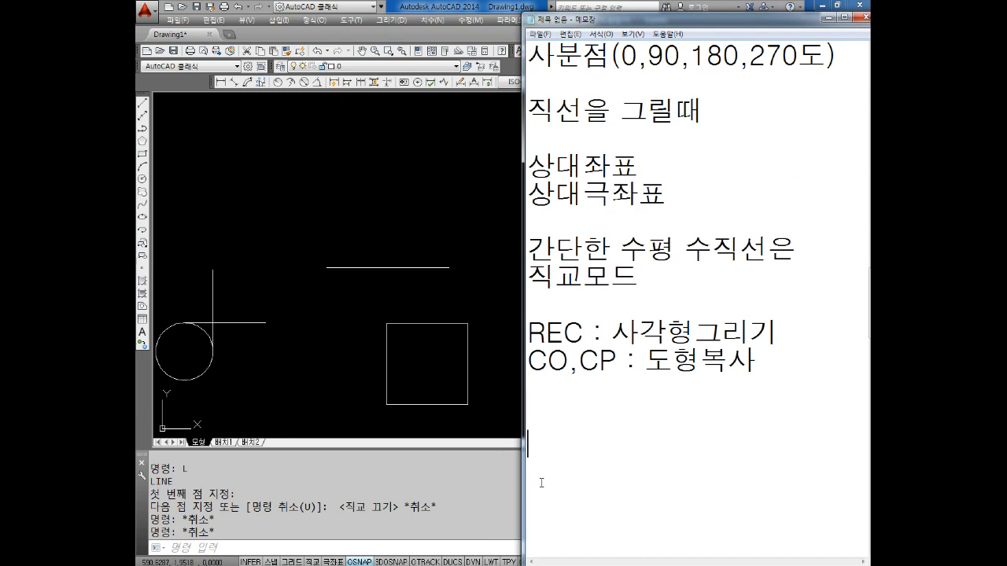
text(60,60 )
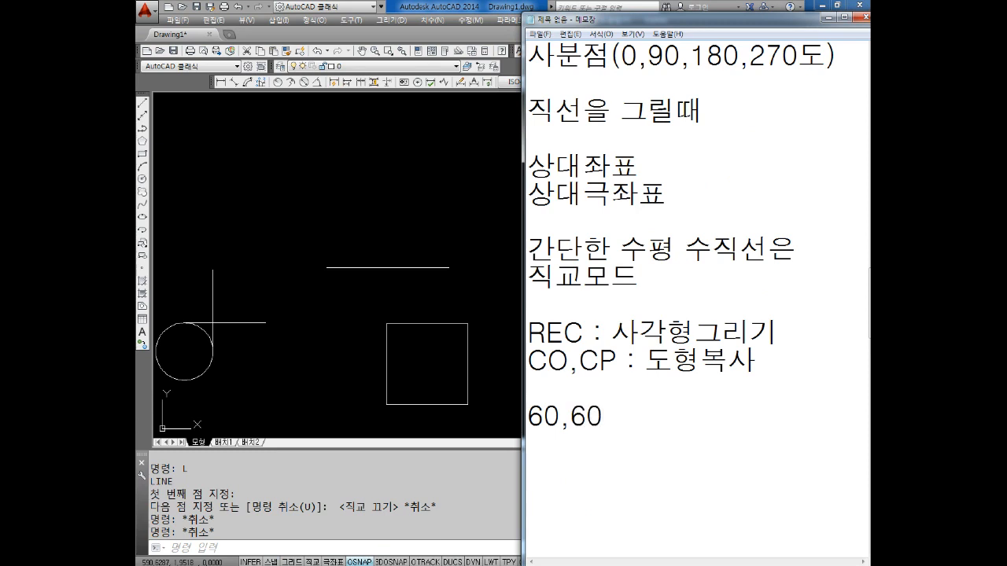
text(끝점 원)
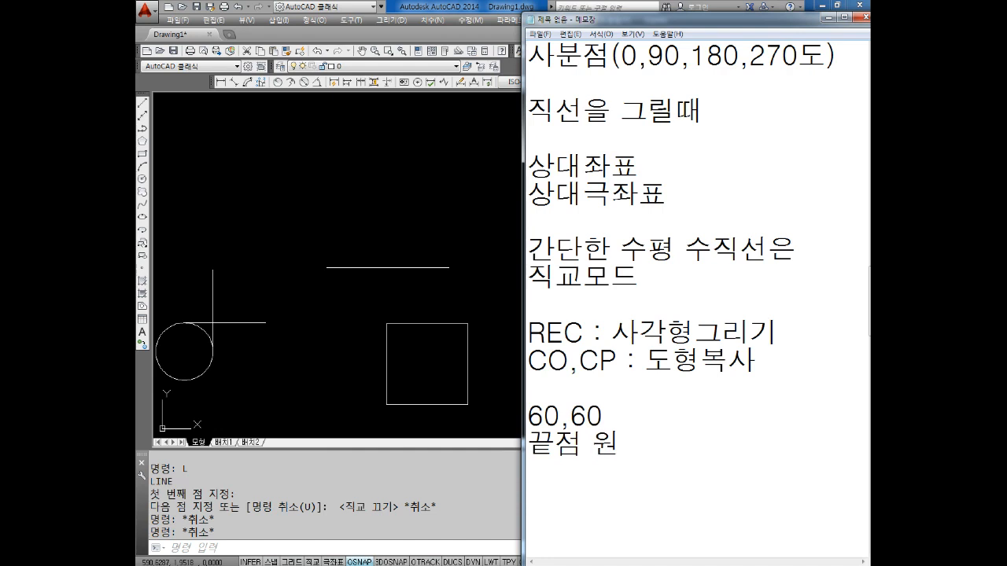
text(20)
click(621, 443)
text(직경)
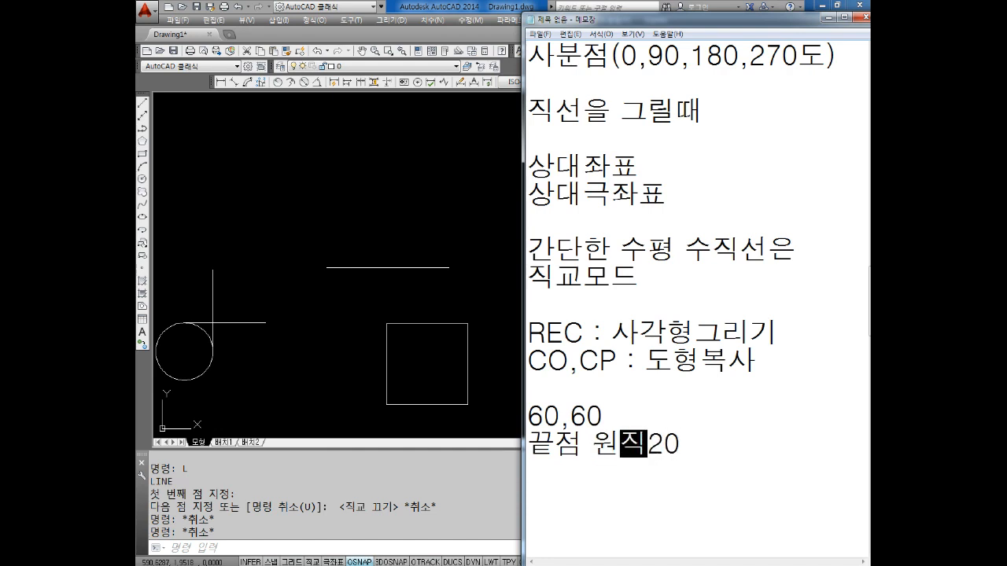
Leave a blank line and add the note "중심점 선이 그려지고" below the circle diameter entry
key(End)
key(Return)
key(Return)
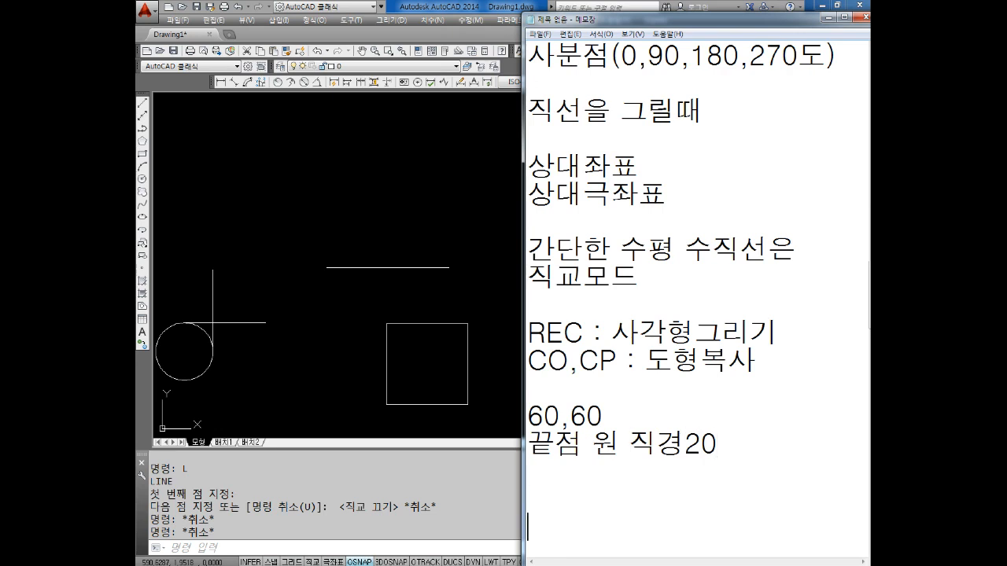
text(중심점 선)
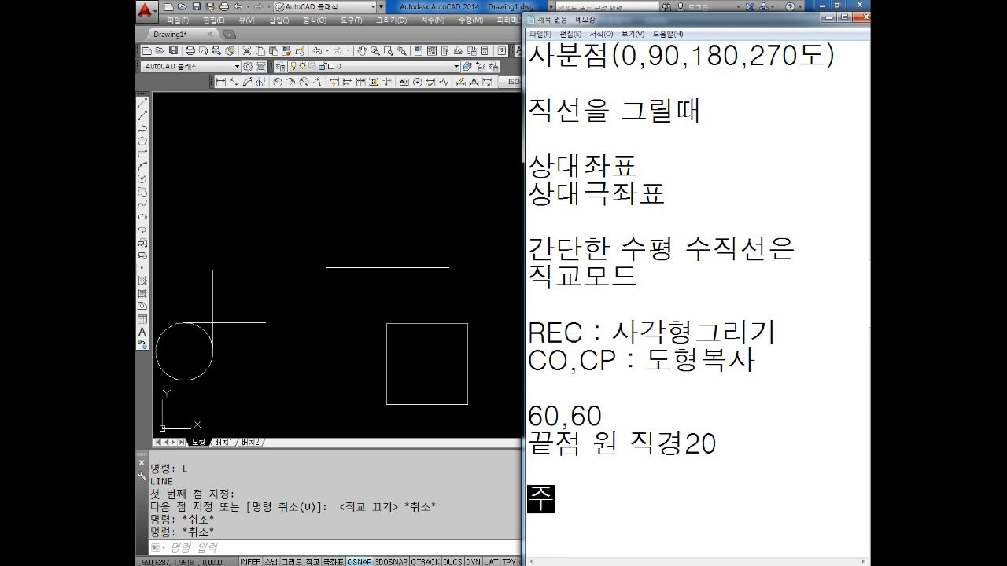
text(이 그려기조)
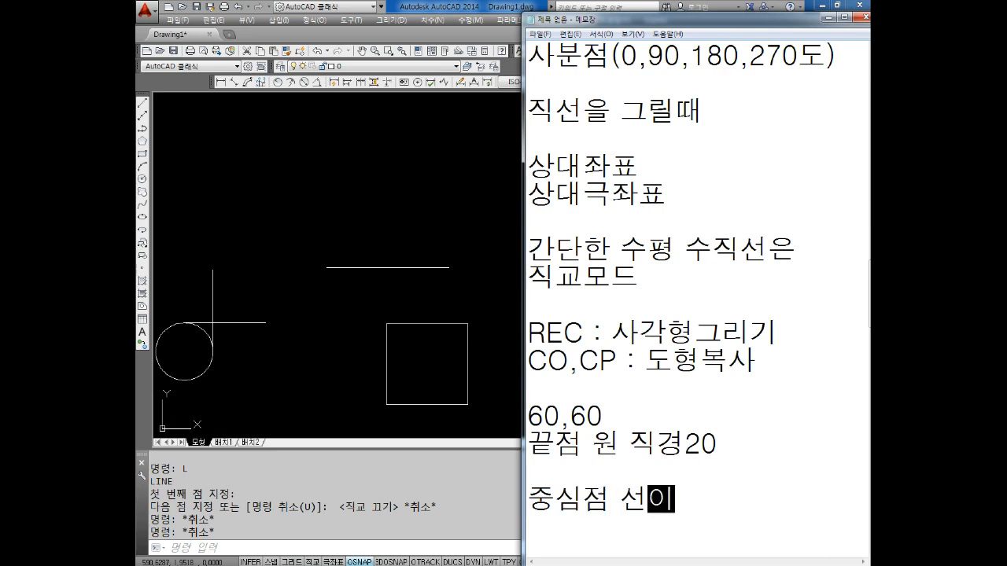
key(BackSpace)
key(BackSpace)
text(지고)
key(Return)
Add the line "사분점 선이 그려짐" beneath the center-point note, followed by blank lines
text(사분)
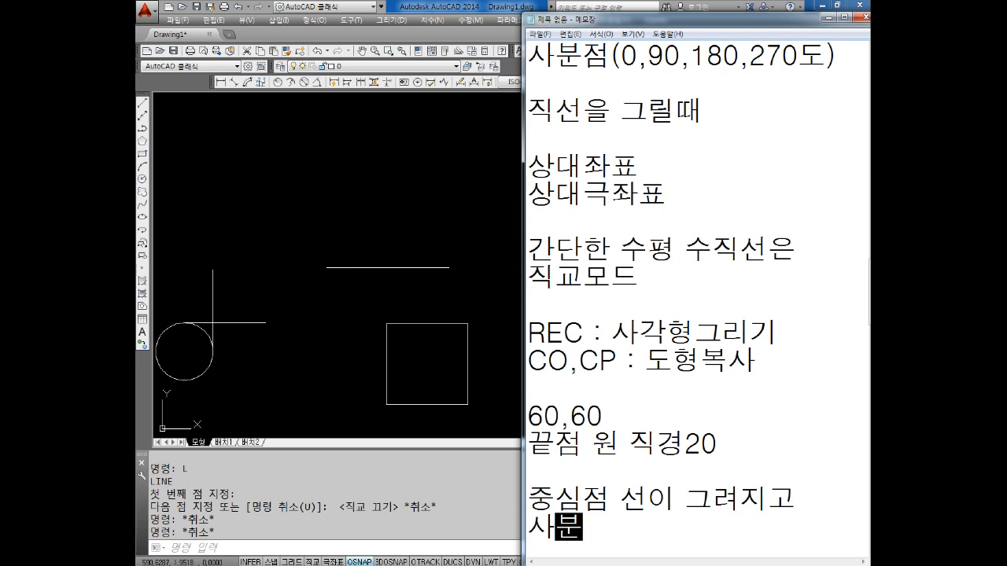
text(점 선이 그)
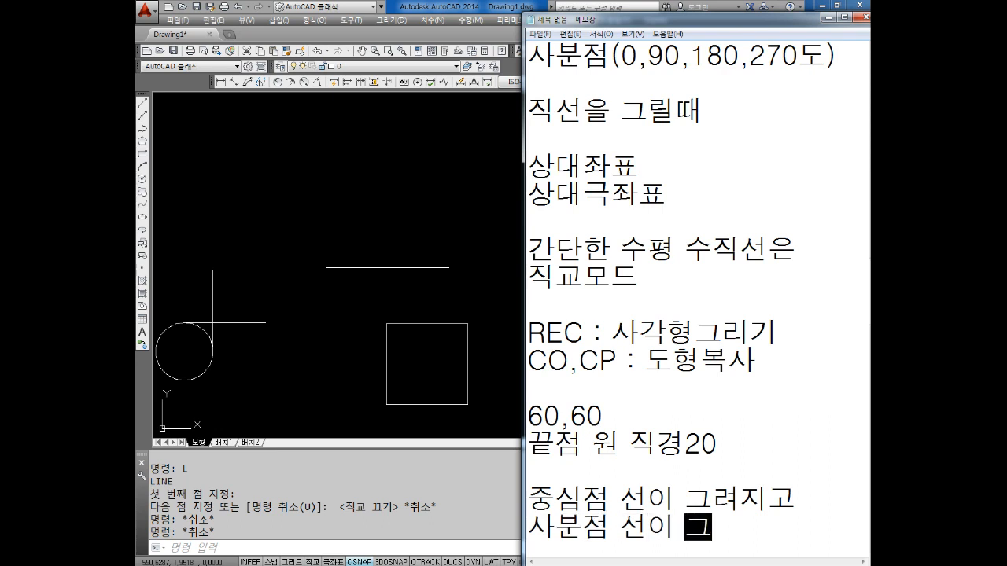
text(려짐)
key(Return)
key(Return)
key(Return)
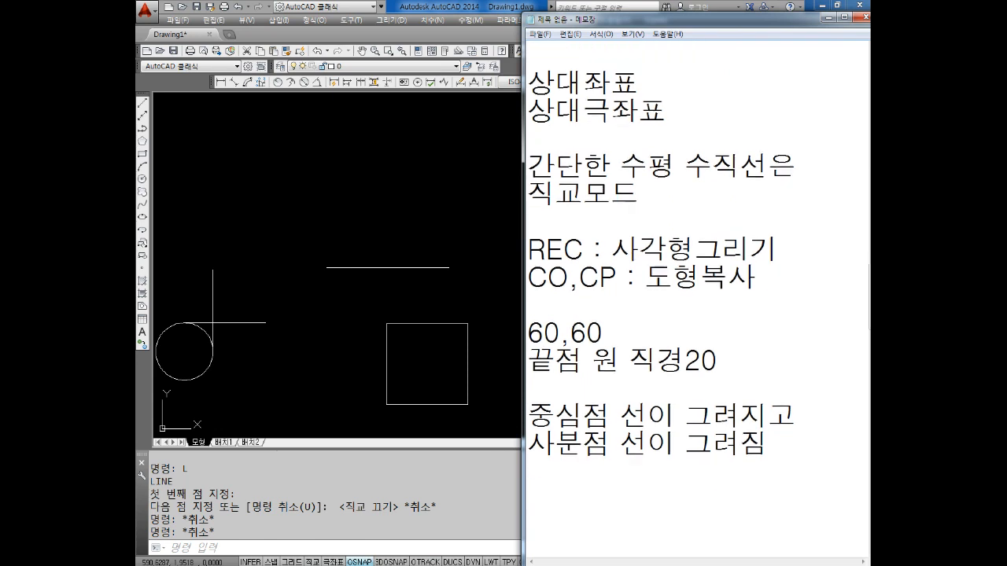
Add the line "직교모드" beneath the "사분점 선이 그려짐" note
click(544, 477)
text(직교모드)
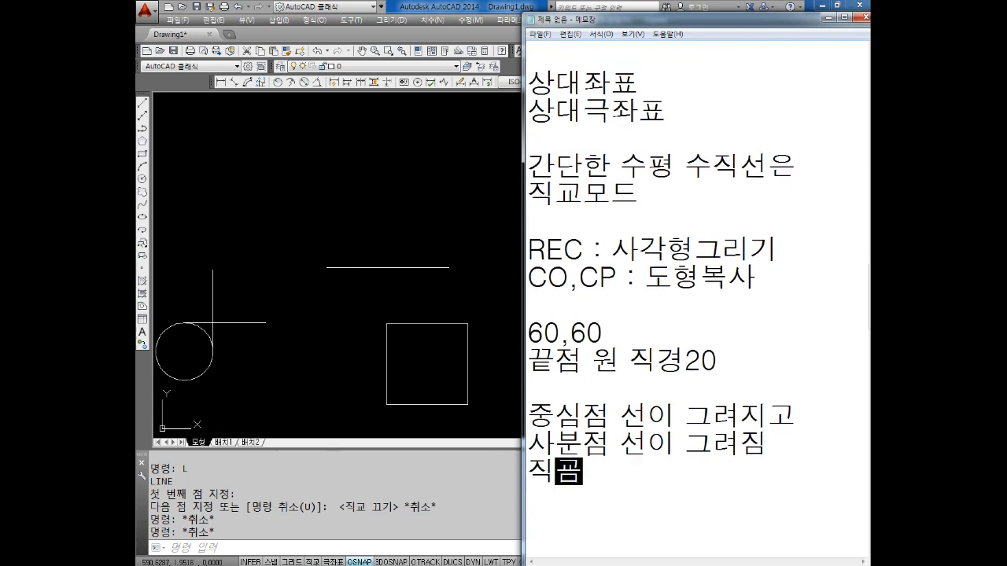
key(Return)
key(Return)
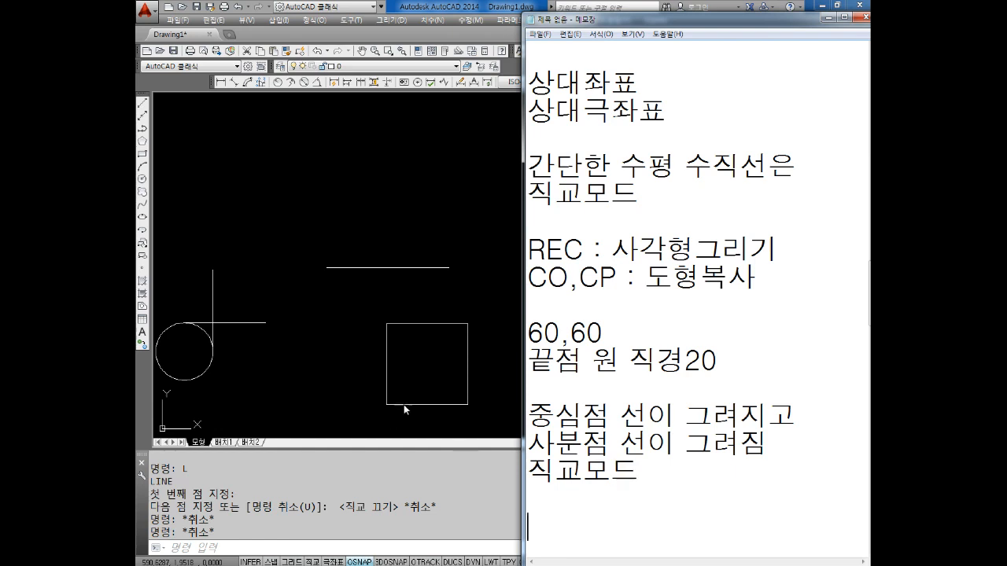
Add the line "특징점 사분점 체크" directly under the "직교모드" line, followed by blank lines
key(BackSpace)
text(특징ㅈ)
text(점)
text(ㅔ)
key(BackSpace)
text(사분점)
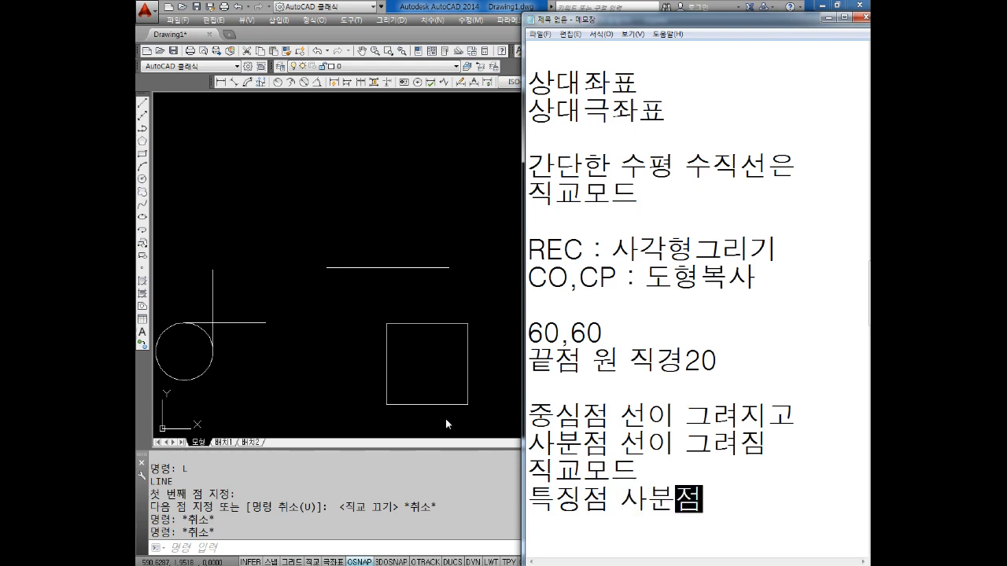
text( 첵크)
key(Return)
key(Return)
key(Return)
key(Return)
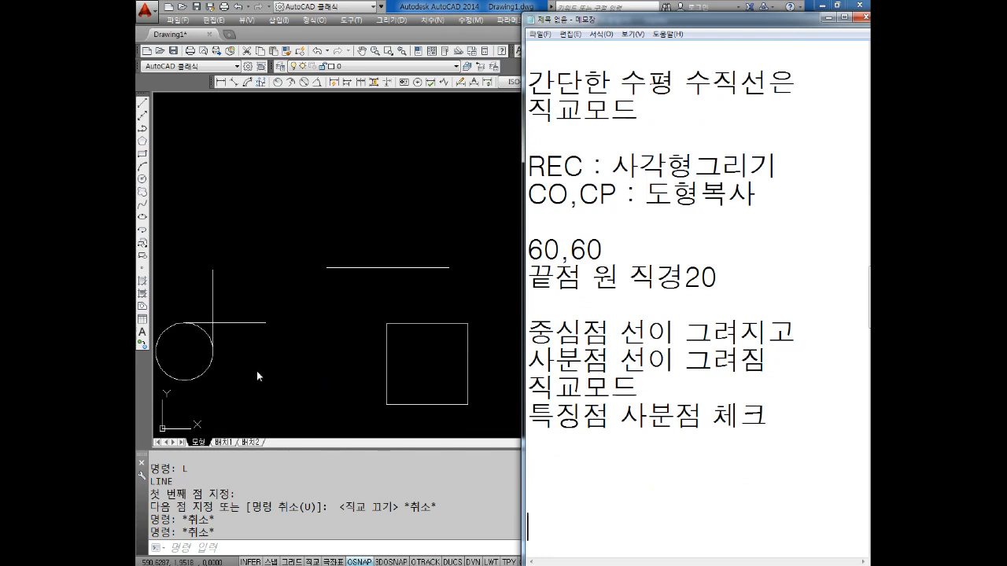
Switch to AutoCAD and, with Ortho on, draw a horizontal line of 60 rightward in the empty area above the existing figures
click(310, 258)
middle_drag(310, 196, 307, 225)
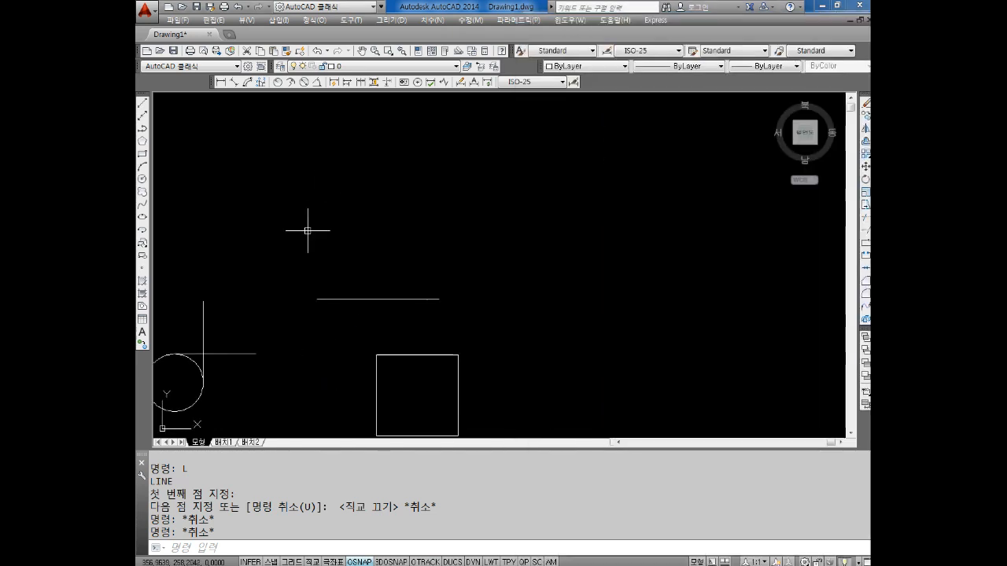
key(Escape)
key(Escape)
key(Escape)
key(Escape)
text(L)
key(Return)
middle_drag(438, 196, 341, 292)
click(338, 288)
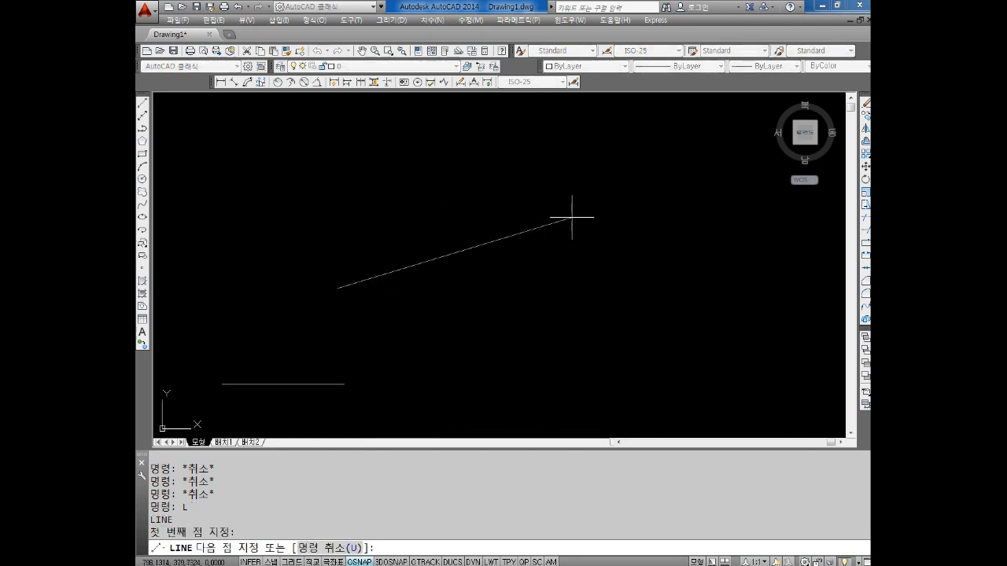
key(F8)
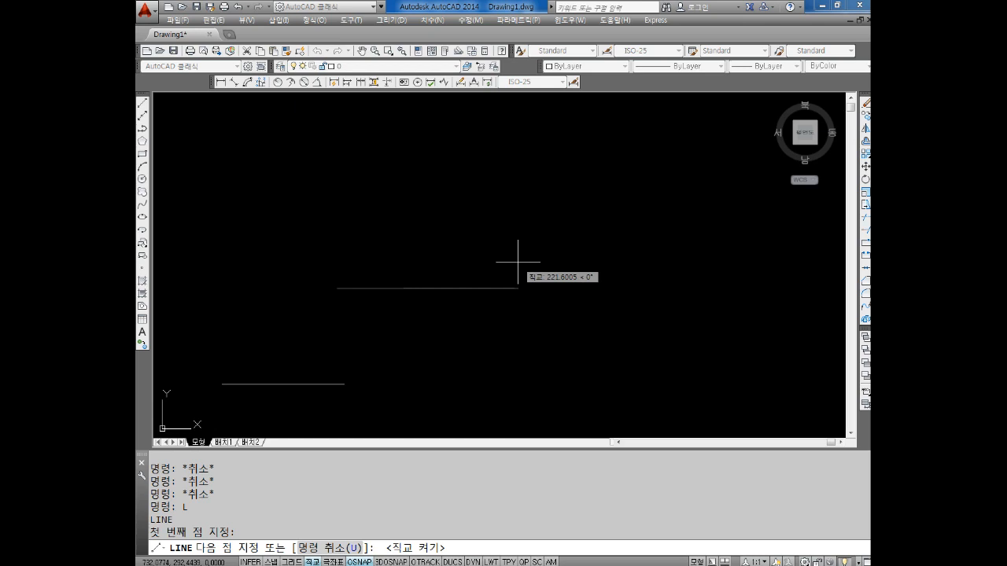
text(60)
key(Return)
Complete the square with three more Ortho segments of 60 going up, left and down, and end the Line command
text(6)
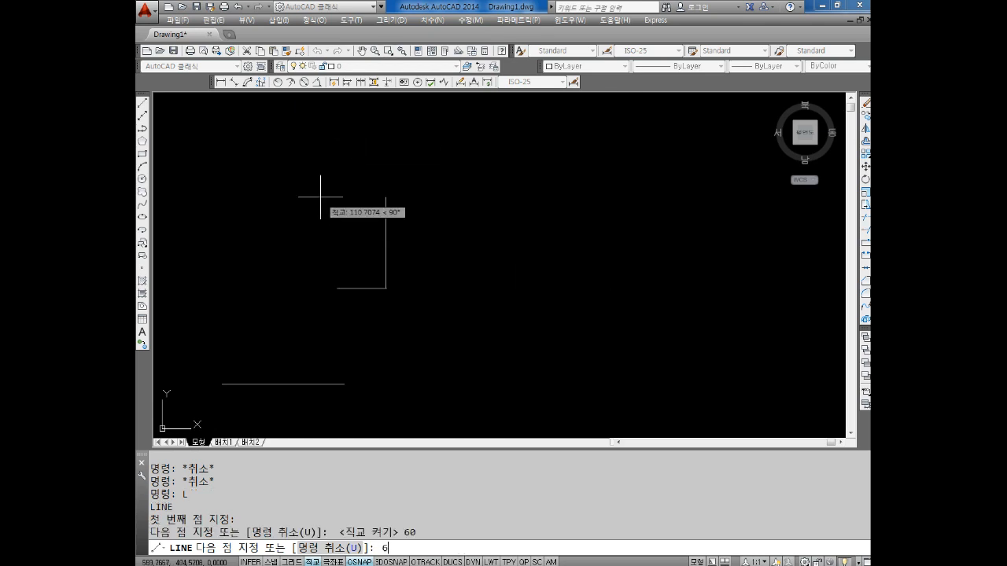
text(0)
key(Return)
text(60)
key(Return)
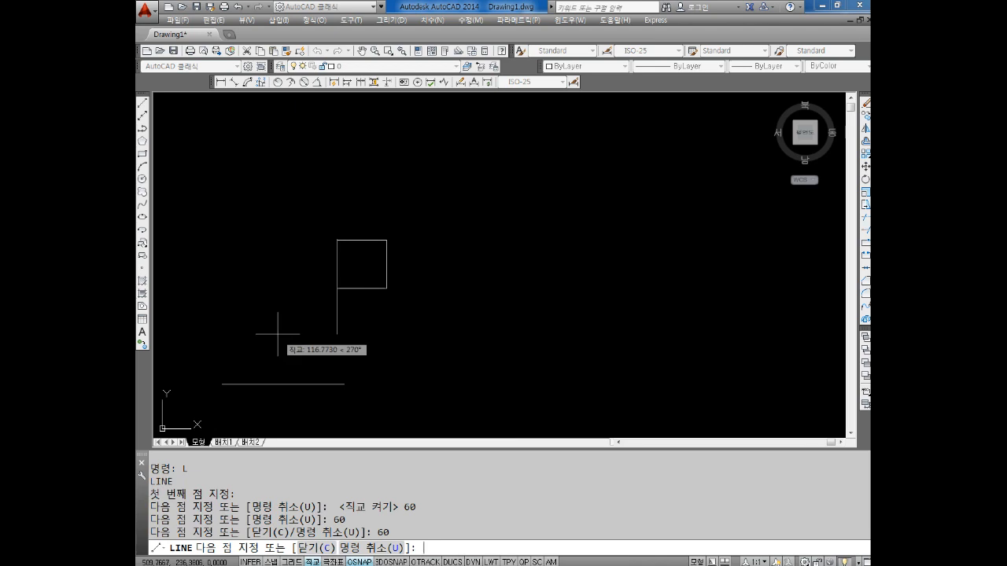
text(60)
key(Return)
key(Escape)
key(Escape)
key(Escape)
Draw a circle of diameter 20 centered on the square's upper-left corner
scroll(286, 275, up, 4)
middle_drag(375, 308, 382, 347)
text(c)
key(Return)
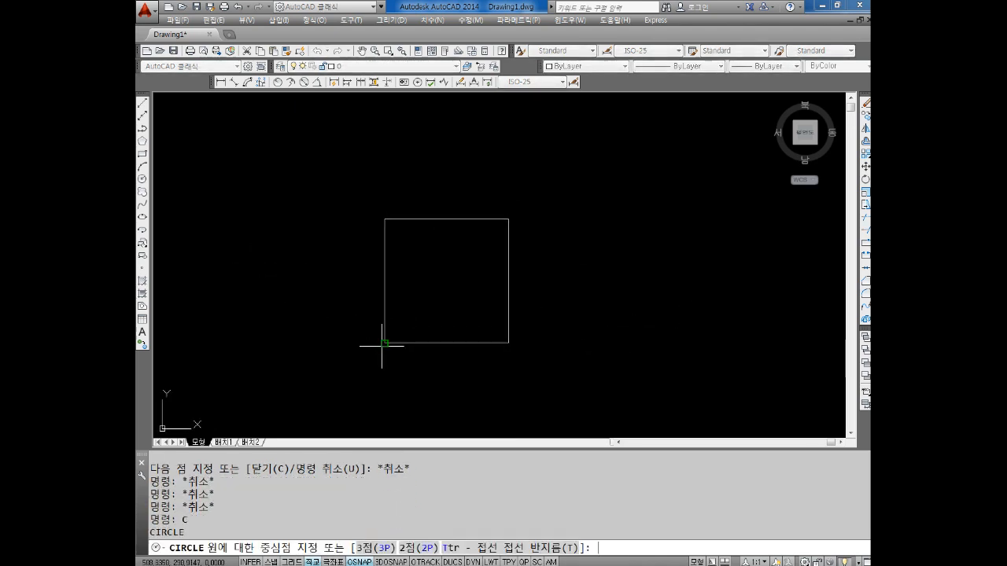
click(388, 216)
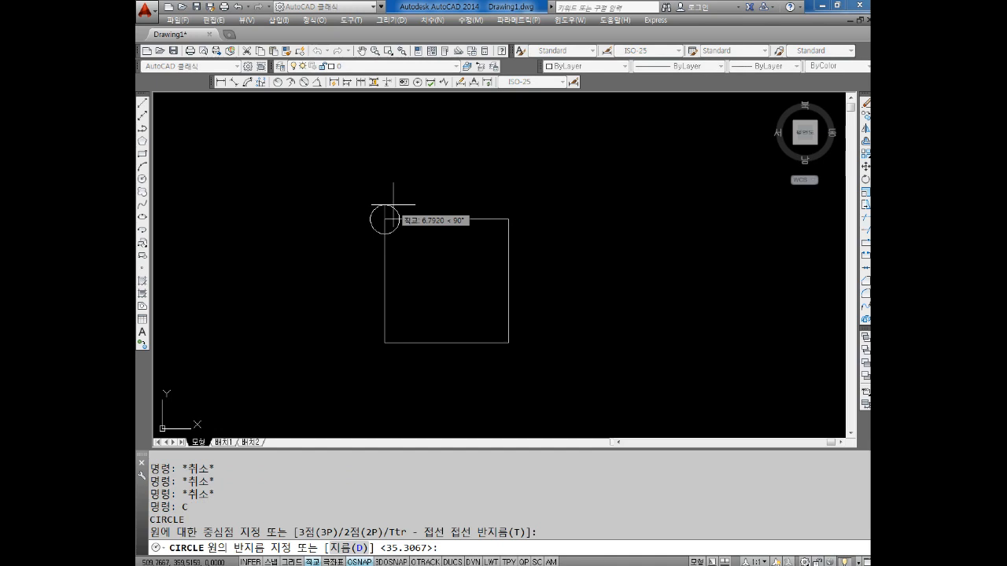
text(D)
key(Return)
text(20)
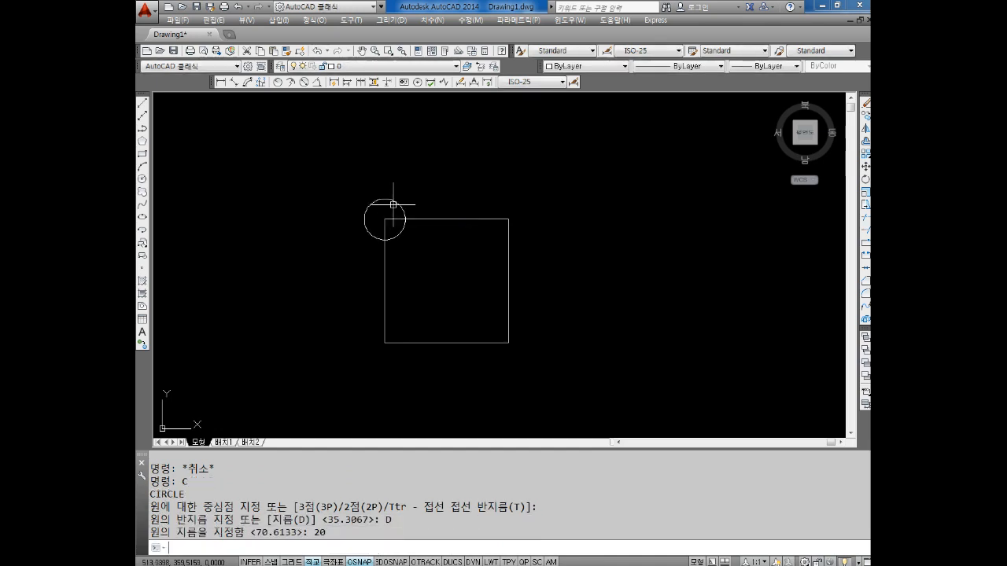
key(Return)
key(Escape)
key(Escape)
Draw a circle of diameter 20 centered on the square's upper-right corner
text(c)
key(Return)
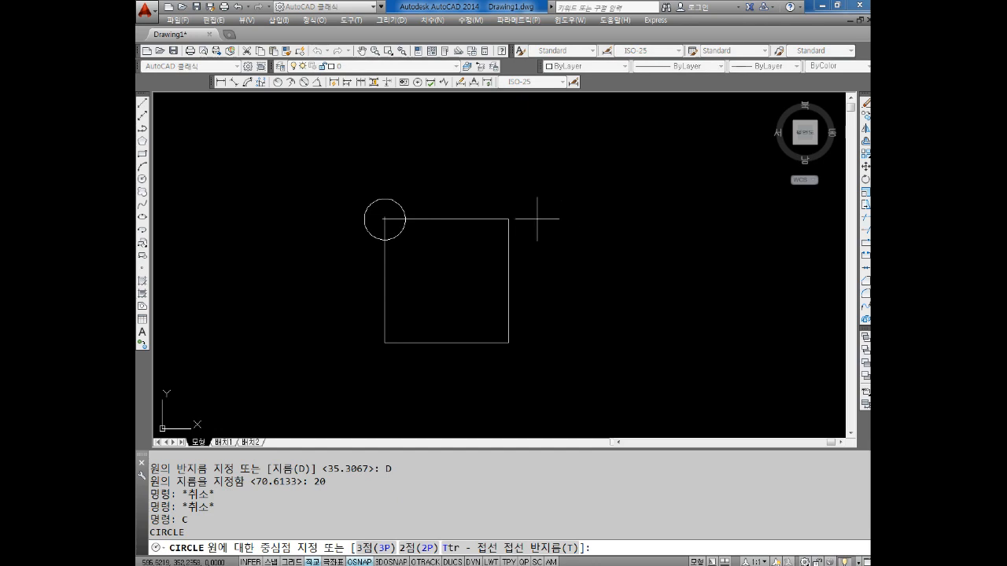
click(508, 218)
text(D)
key(Return)
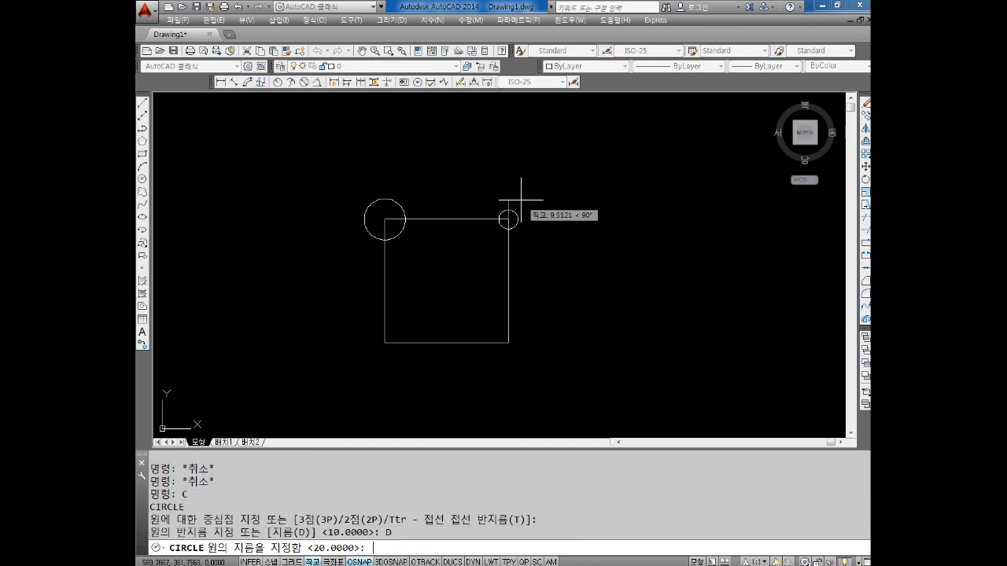
text(20)
key(Return)
key(Escape)
key(Escape)
Draw a circle of diameter 20 centered on the square's lower-left corner
key(Return)
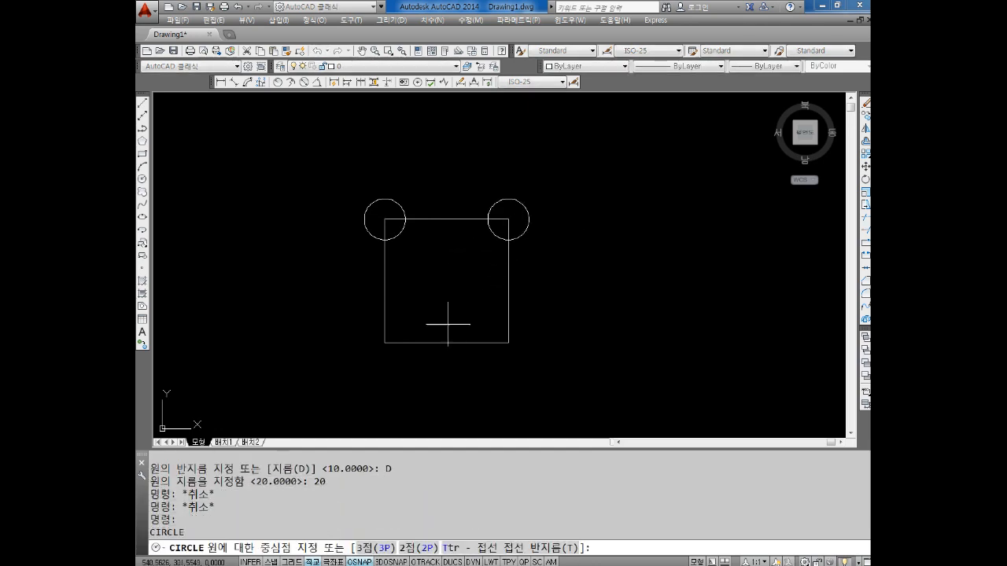
click(385, 343)
text(D)
key(Return)
text(20)
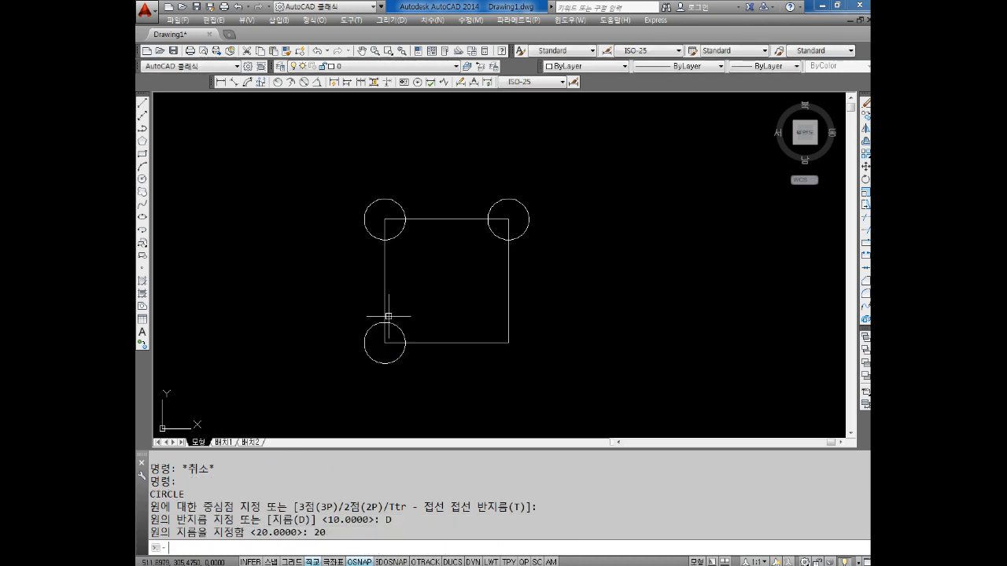
key(Return)
Draw a circle of diameter 20 centered on the square's lower-right corner
key(Return)
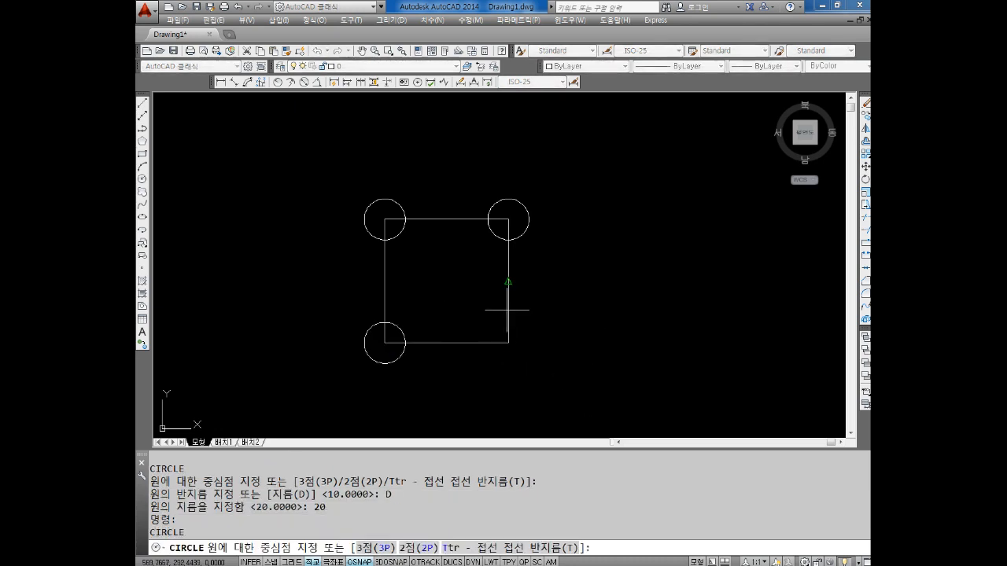
click(508, 343)
text(D)
key(Return)
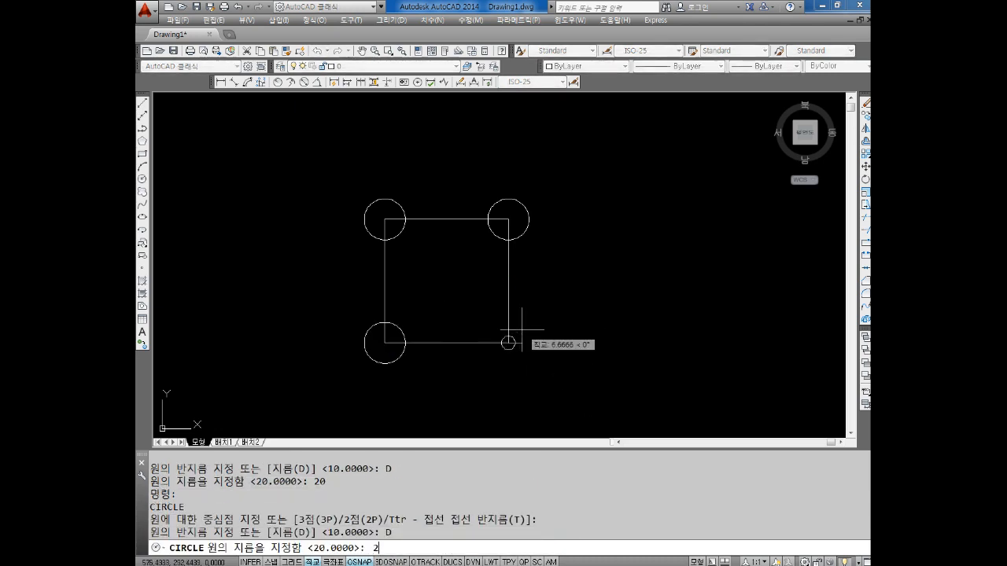
text(20)
key(Return)
key(Escape)
key(Escape)
key(Escape)
Draw a horizontal line of 60 rightward from the top quadrant of the upper-right circle
middle_drag(677, 221, 644, 254)
key(Escape)
text(L)
key(Return)
click(490, 233)
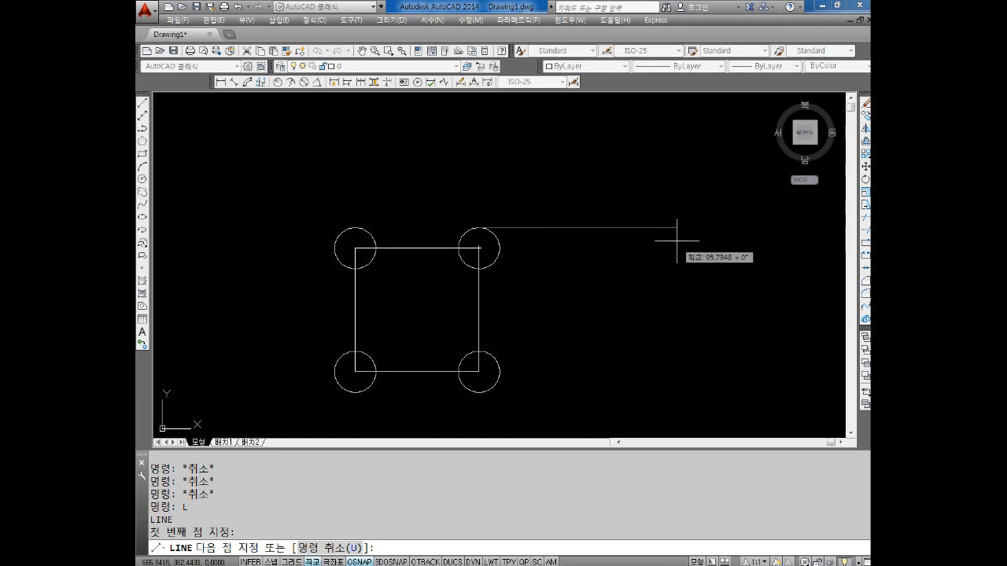
text(60)
key(Return)
key(Escape)
key(Escape)
key(Escape)
key(Escape)
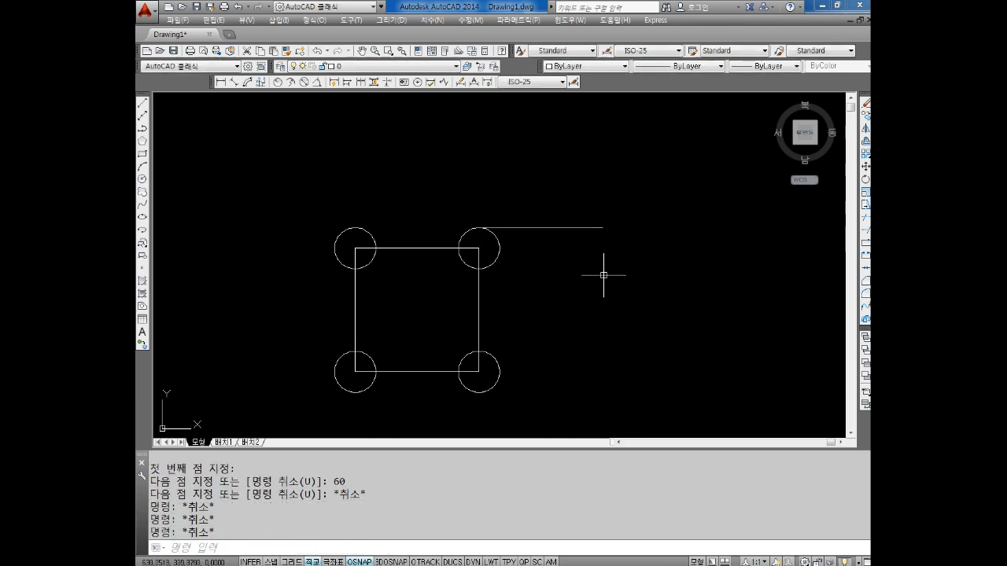
Draw a horizontal line of 60 rightward from the center of the upper-right circle
scroll(574, 265, up, 2)
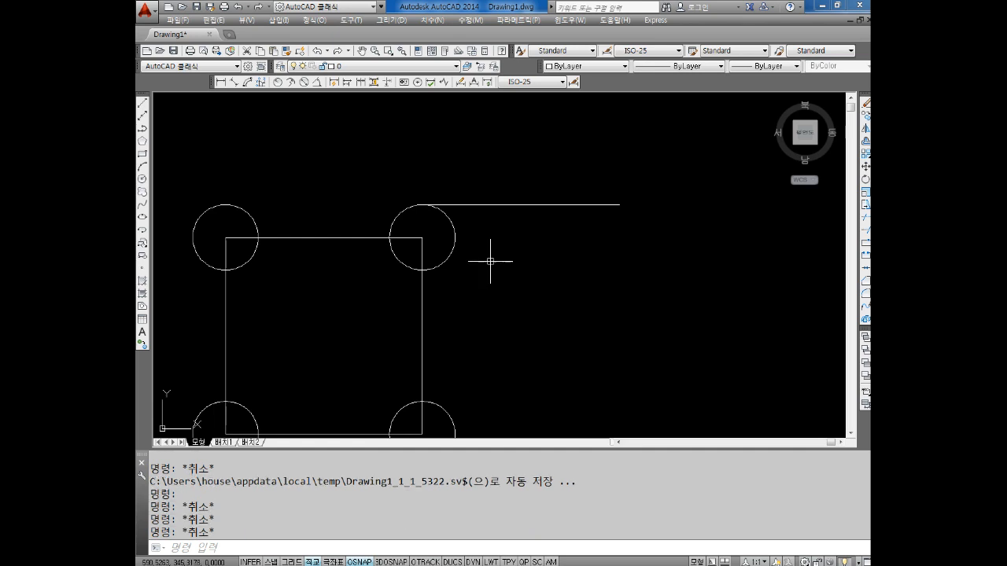
middle_drag(490, 262, 490, 252)
key(Escape)
key(Escape)
text(L)
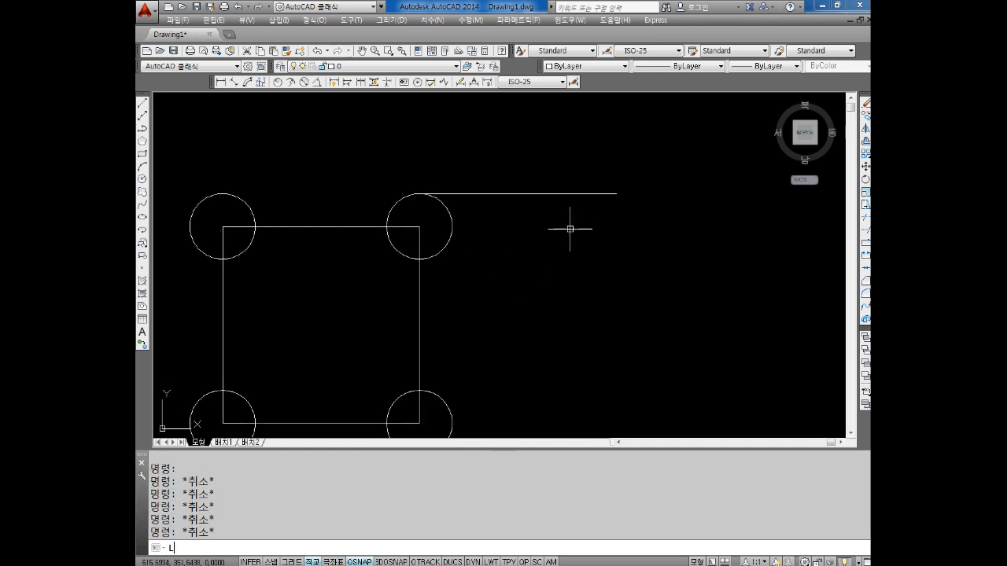
key(Return)
click(419, 226)
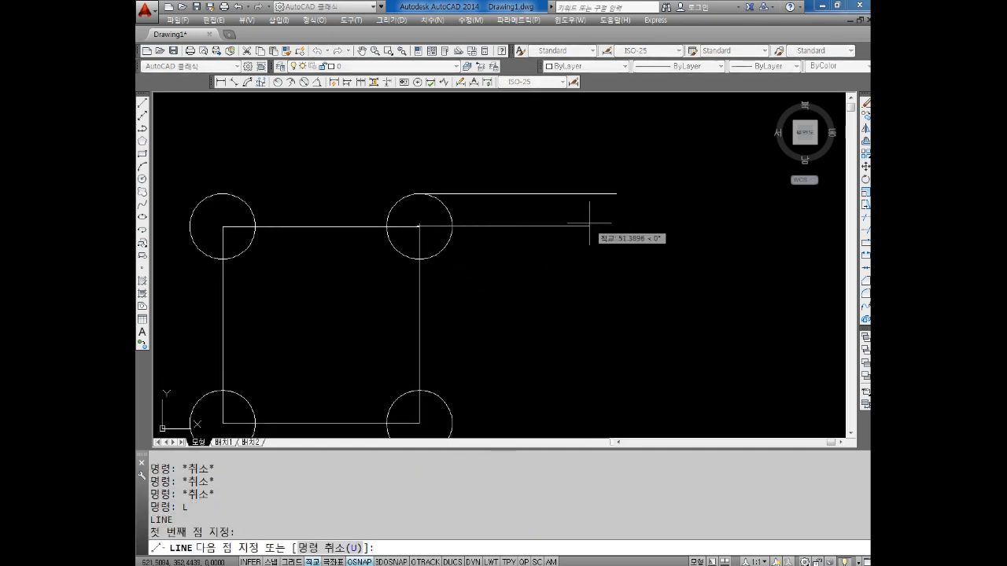
text(60)
key(Return)
key(Escape)
key(Escape)
key(Escape)
Draw a circle of diameter 20 centered on the free right end of the center line
text(C)
key(Return)
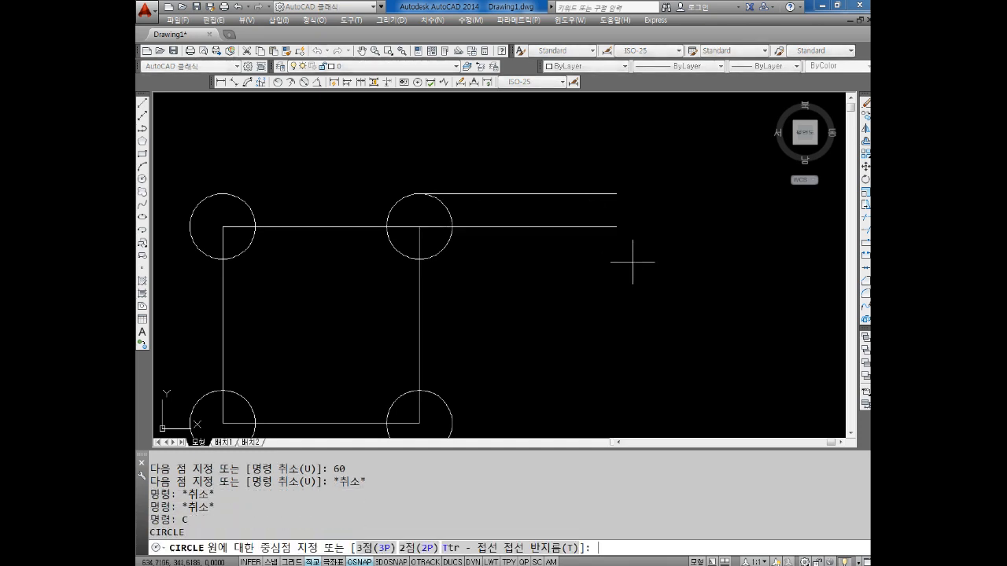
click(619, 220)
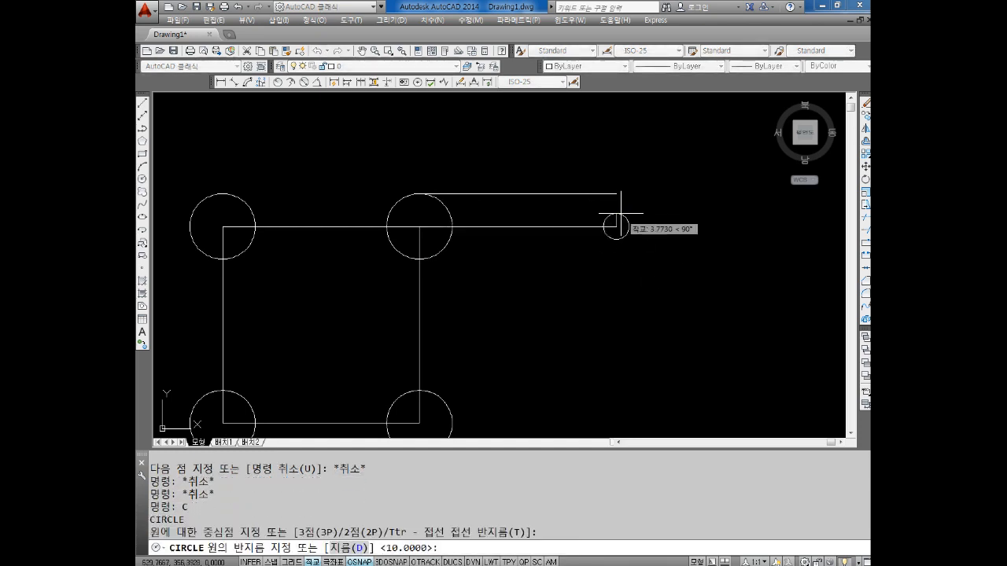
text(D)
key(Return)
text(20)
key(Return)
key(Escape)
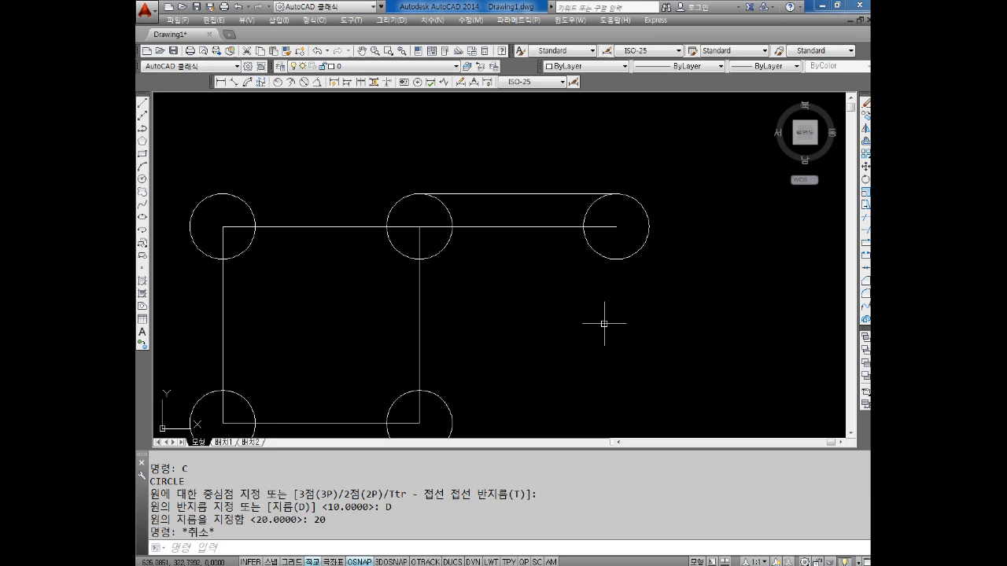
key(Escape)
Delete the horizontal line joining the centers of the square's upper-right circle and the outer circle
scroll(509, 287, down, 2)
middle_drag(522, 299, 522, 279)
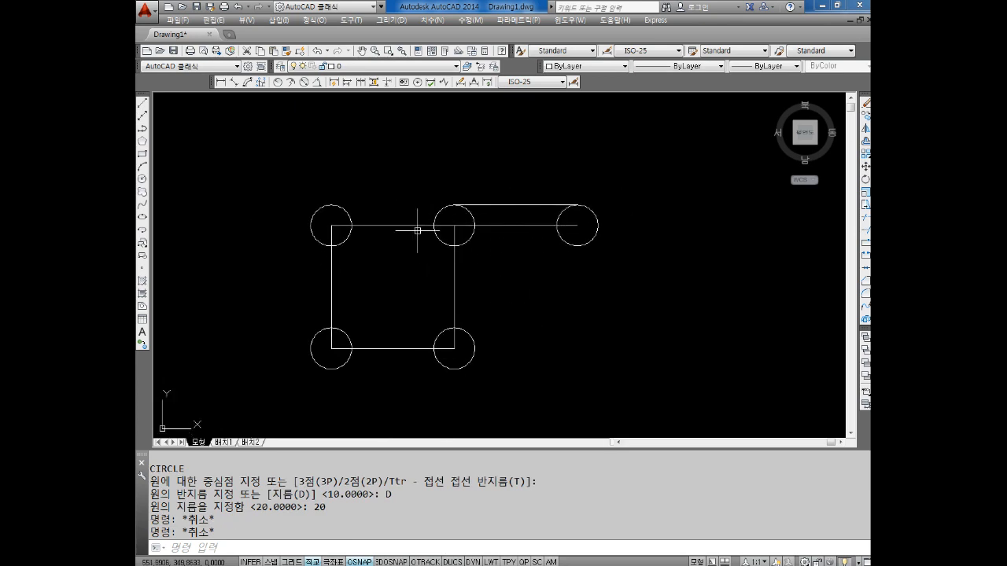
scroll(502, 259, up, 2)
key(Escape)
click(524, 193)
click(514, 241)
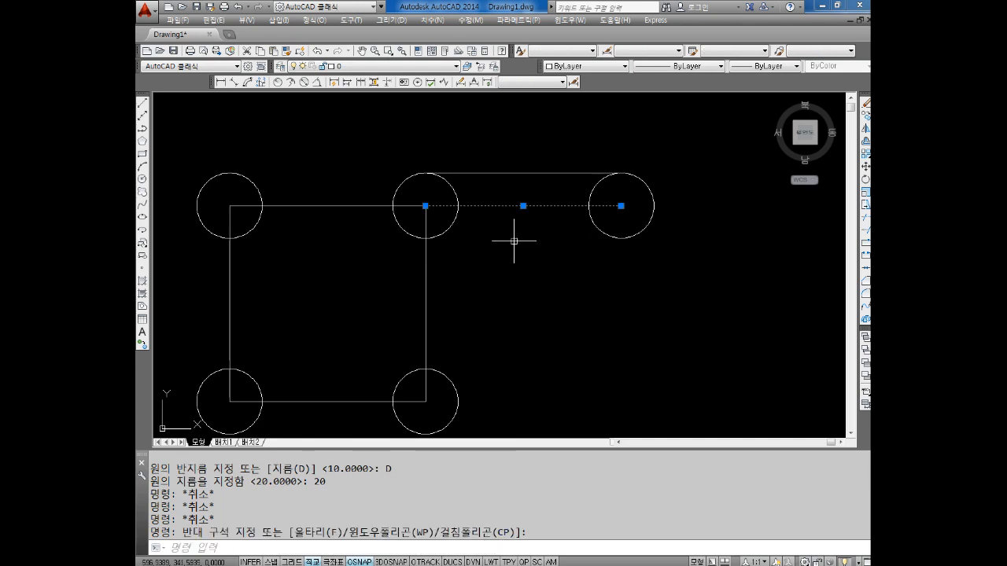
key(Delete)
key(Escape)
key(Escape)
key(Escape)
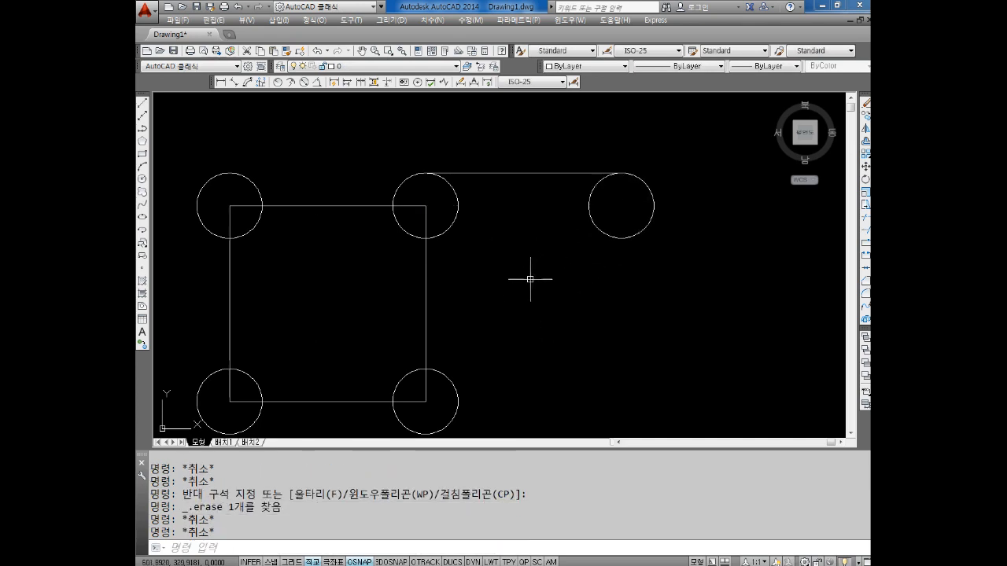
text(L)
key(Return)
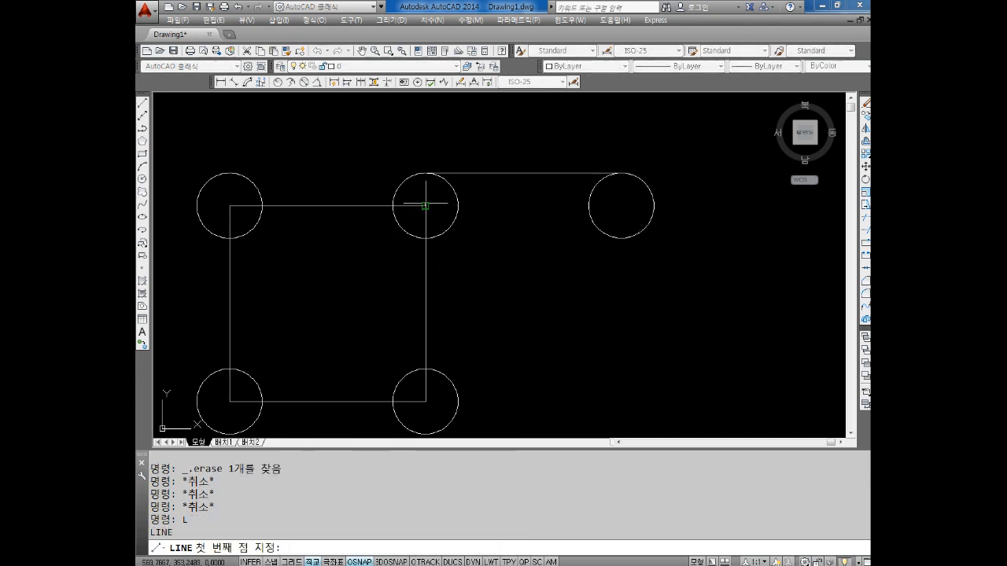
click(426, 206)
key(Escape)
scroll(451, 364, down, 4)
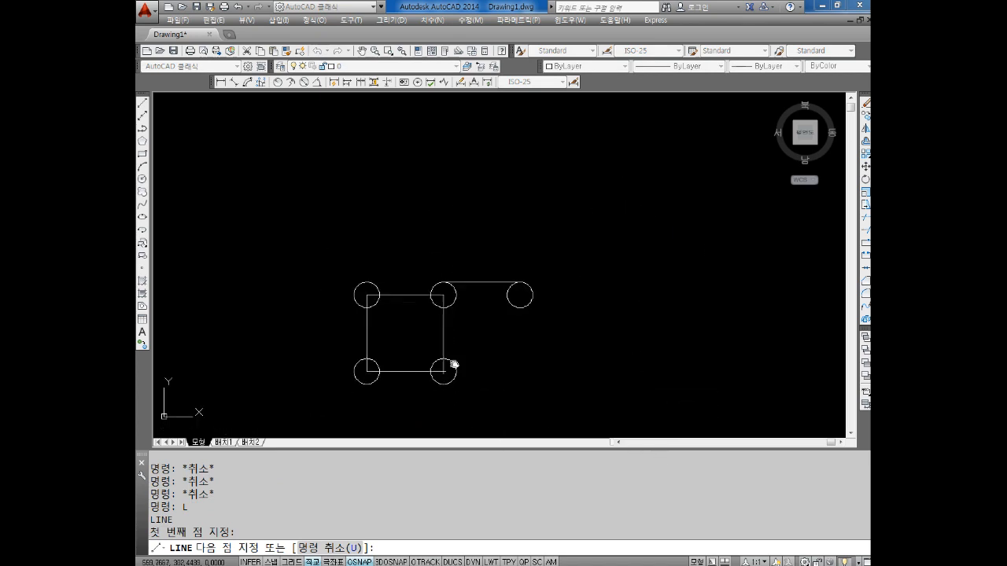
scroll(569, 300, up, 2)
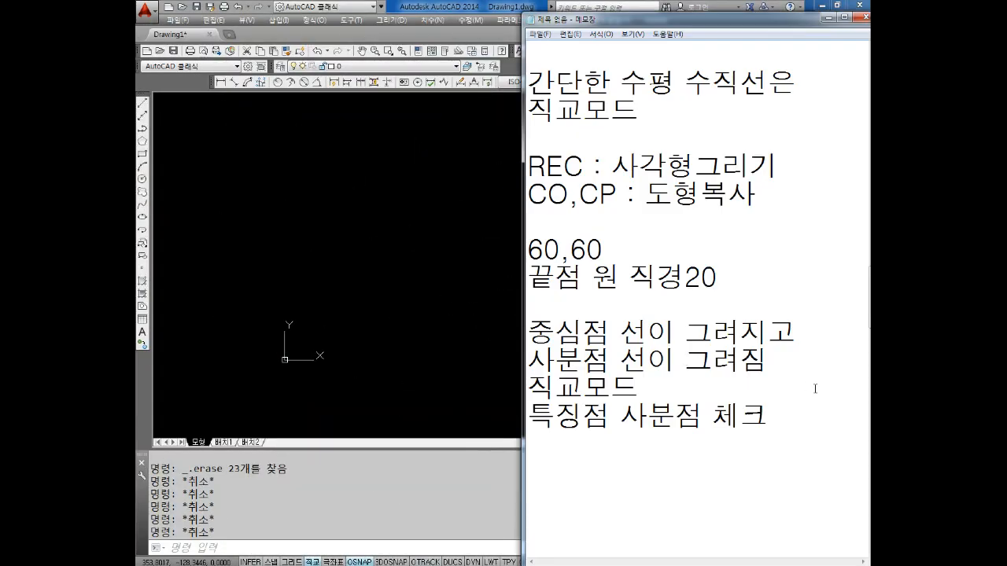
Switch to the Notepad notes, add blank lines after "특징점 사분점 체크" and write "중심선" and "외형선" on separate lines
click(796, 421)
key(Return)
key(Return)
key(Return)
key(Return)
key(Return)
key(Return)
key(Return)
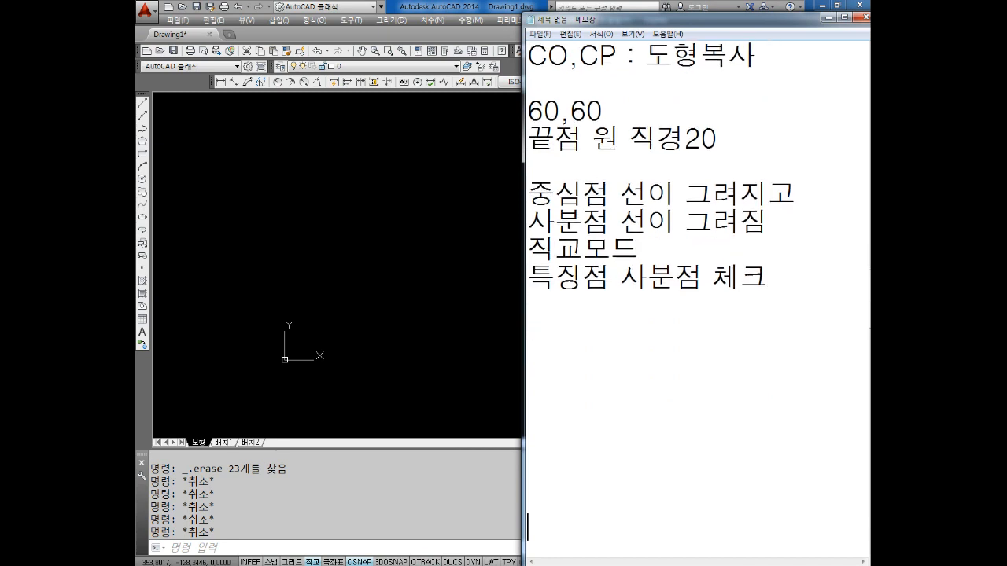
key(Up)
key(Up)
key(Up)
text(중심선)
key(Return)
text(외형선)
Remove the leading space before "외형선" and place the text cursor at the end of the "중심선" line
key(Down)
key(Up)
key(Up)
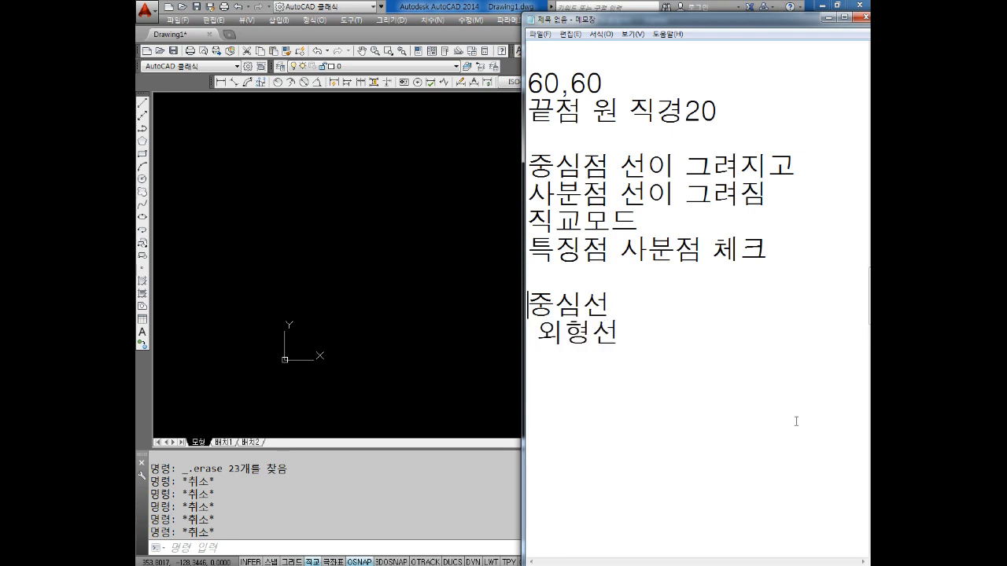
key(Delete)
key(Right)
key(Right)
key(Right)
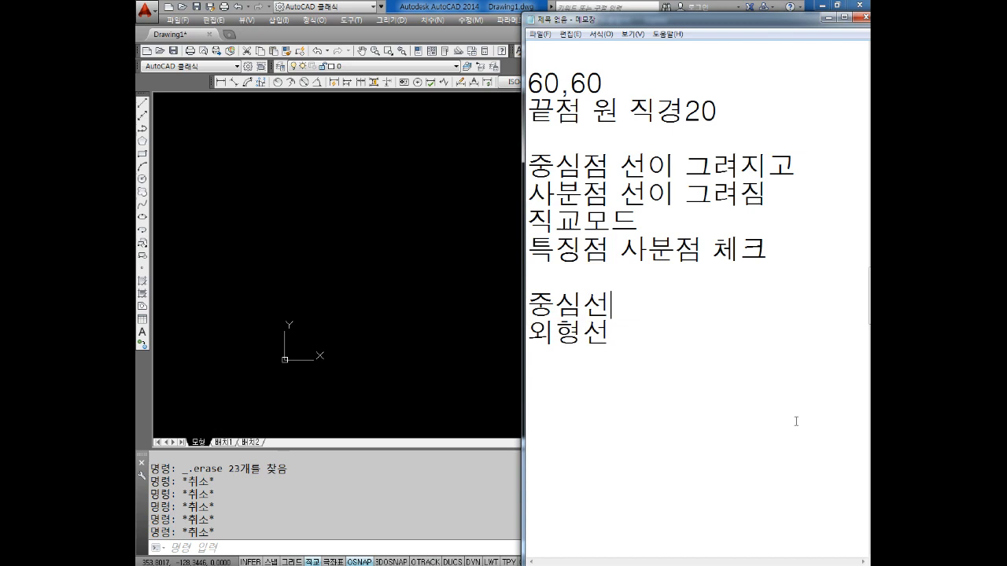
Insert a blank line between "중심선" and "외형선" and extend the upper line to read "중심선(1점쇄선)"
key(Return)
key(Up)
key(Right)
key(Right)
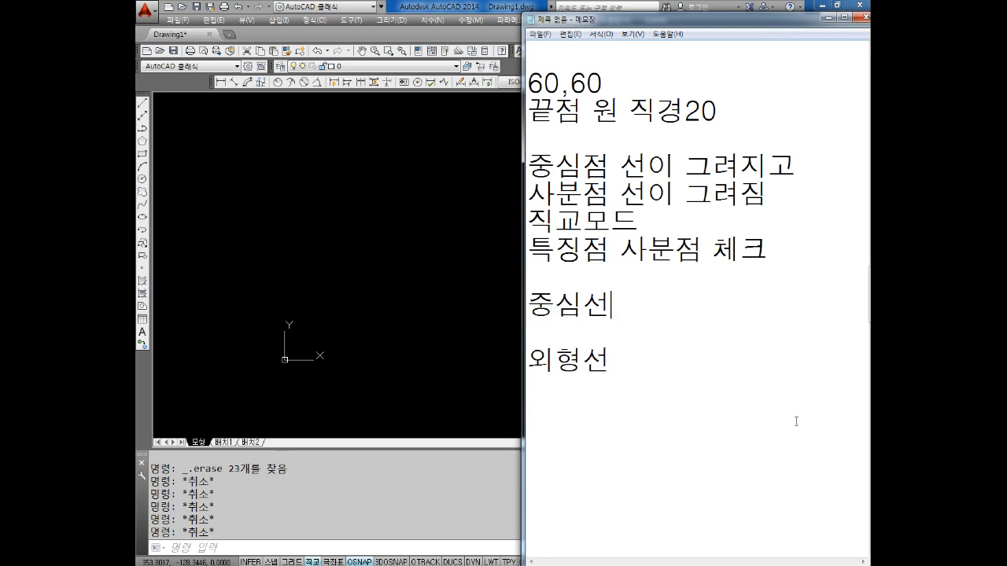
text((1점새소)
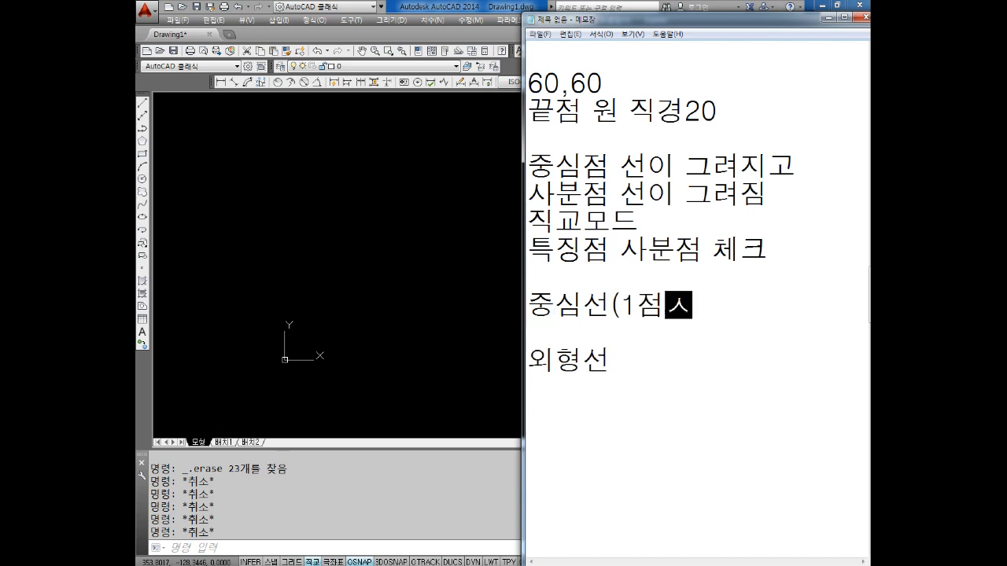
key(BackSpace)
key(BackSpace)
key(BackSpace)
text(쇄선))
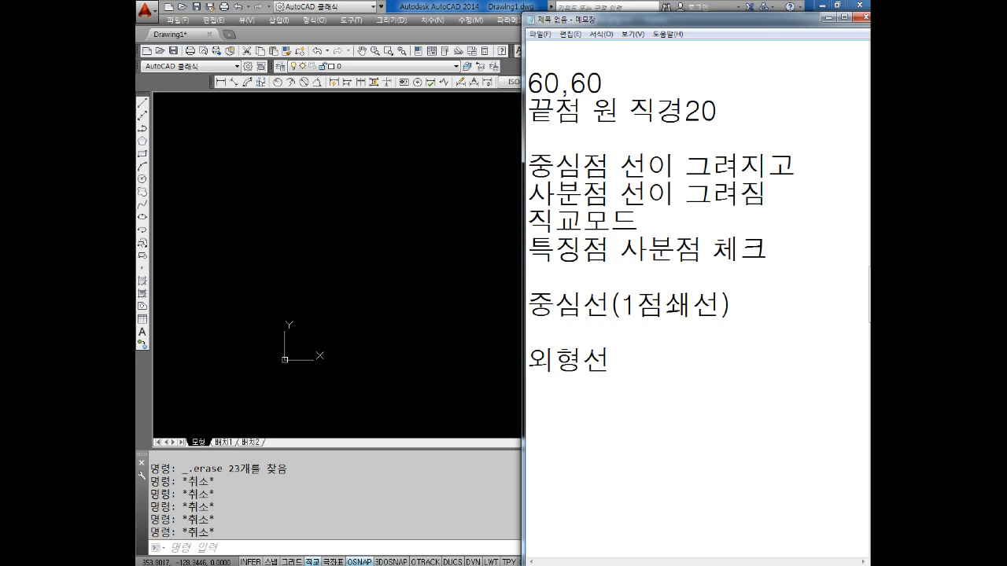
Write "상대좌표" on its own line below "외형선", leaving a blank line between them
click(693, 400)
text(상대좊)
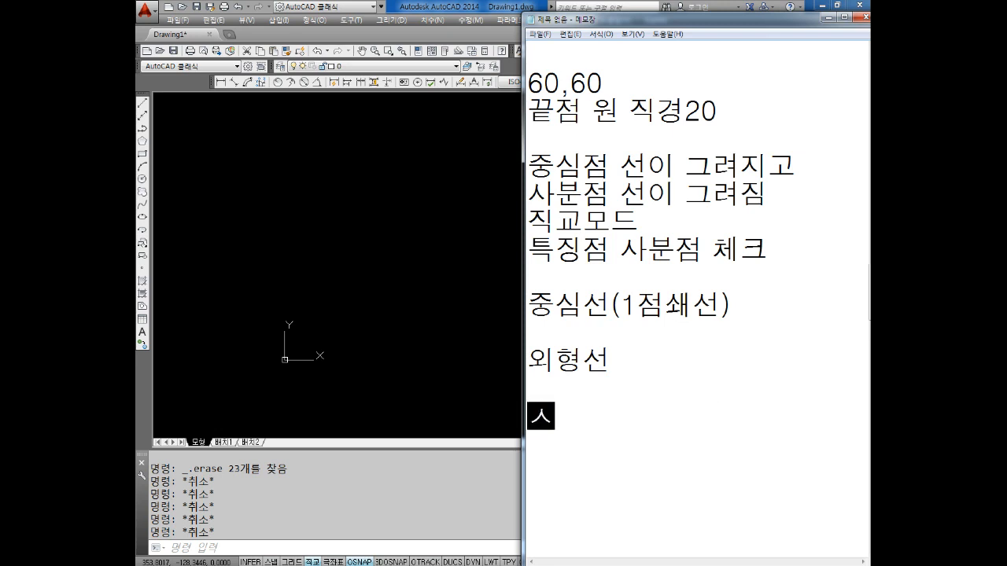
text(표)
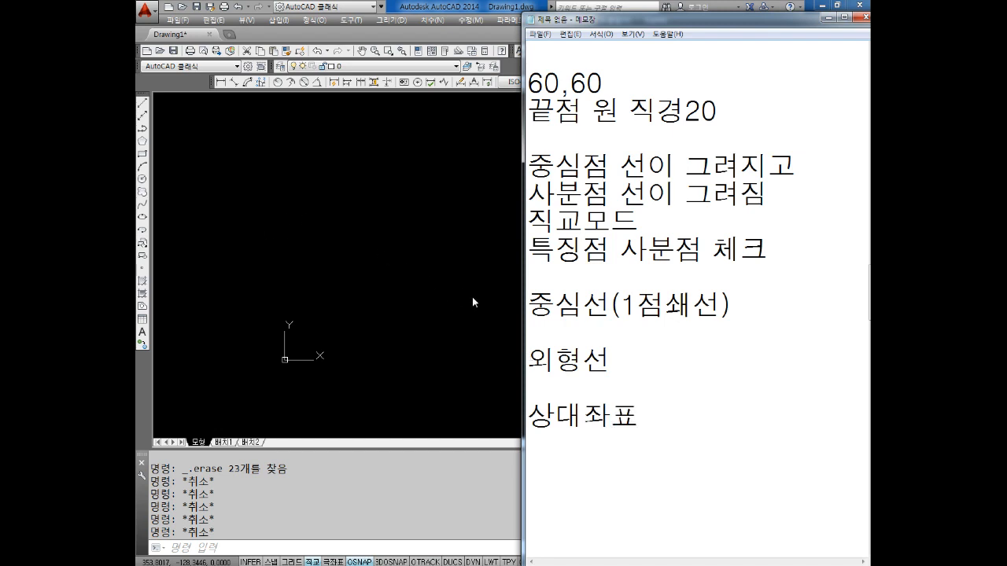
click(493, 333)
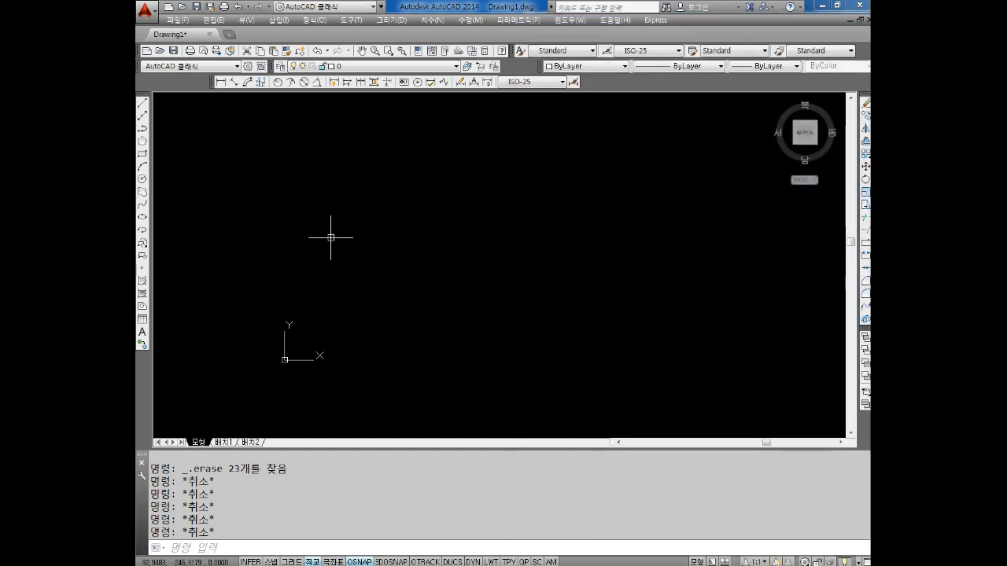
middle_drag(365, 223, 356, 246)
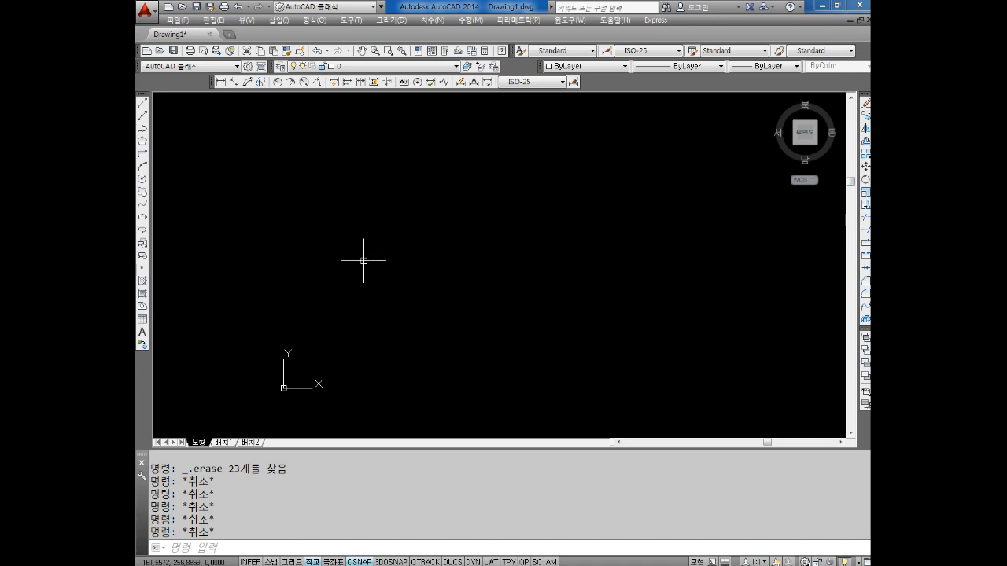
key(Escape)
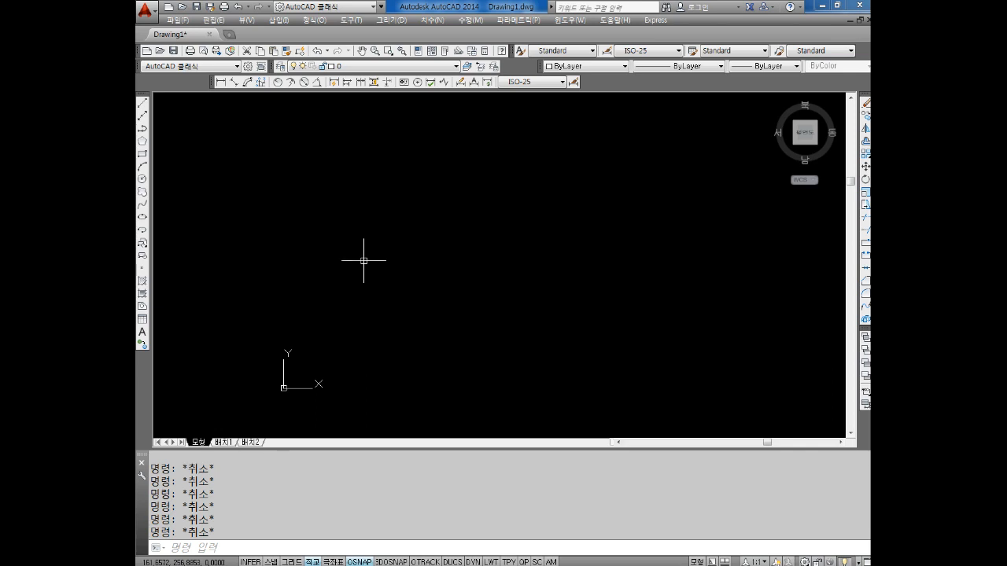
text(L)
key(Return)
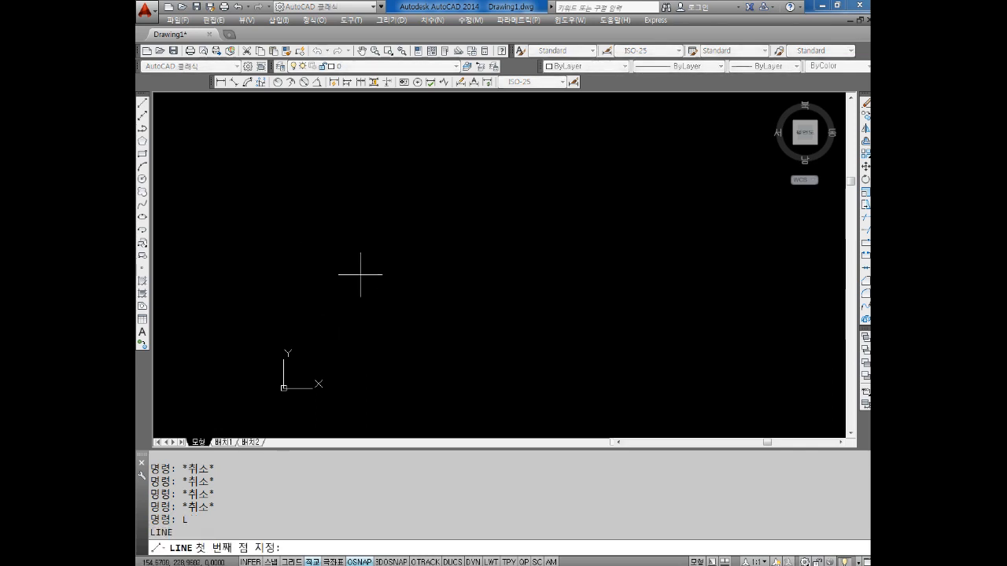
click(361, 275)
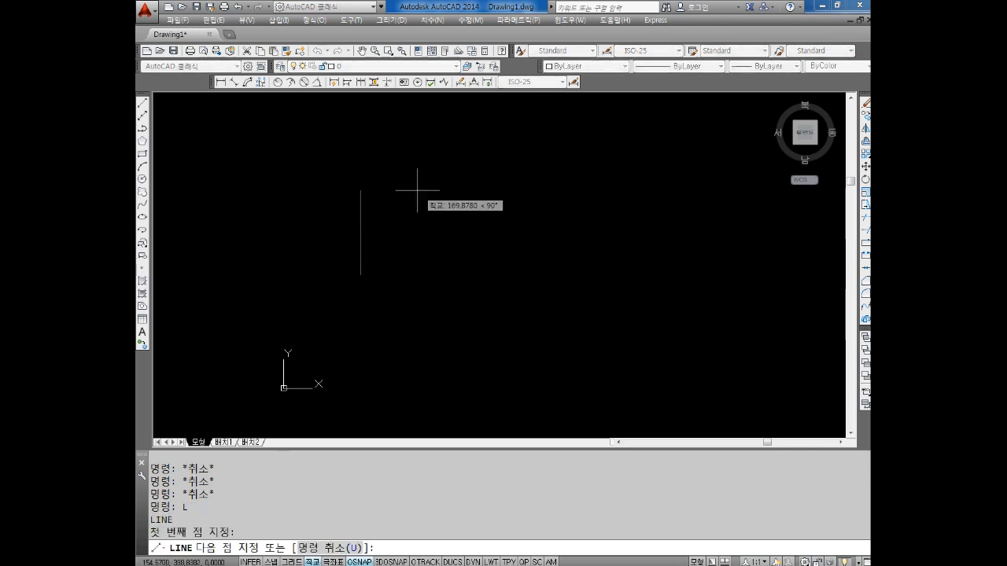
key(F8)
text(@)
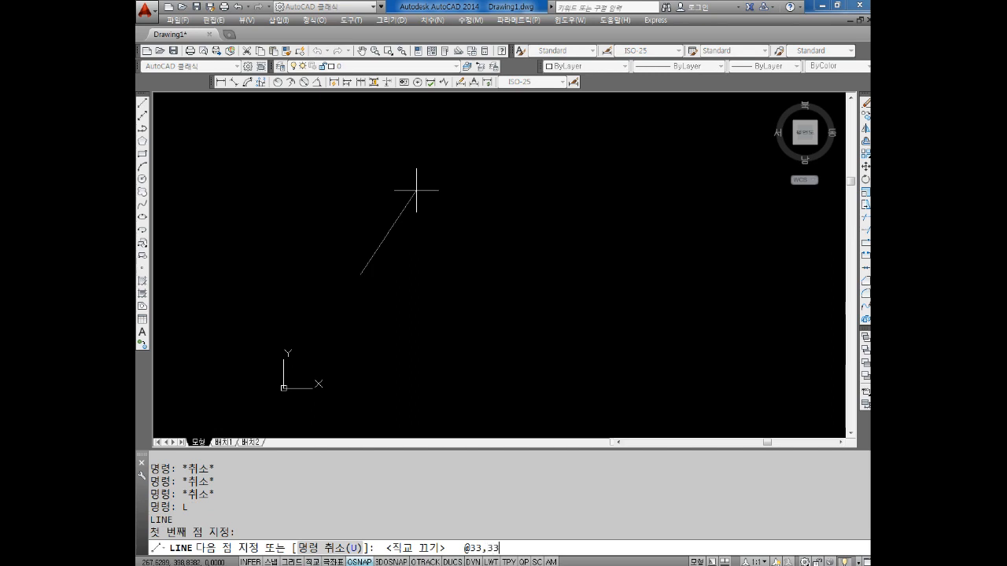
text(33,33)
key(Return)
scroll(404, 275, up, 5)
middle_drag(315, 303, 388, 282)
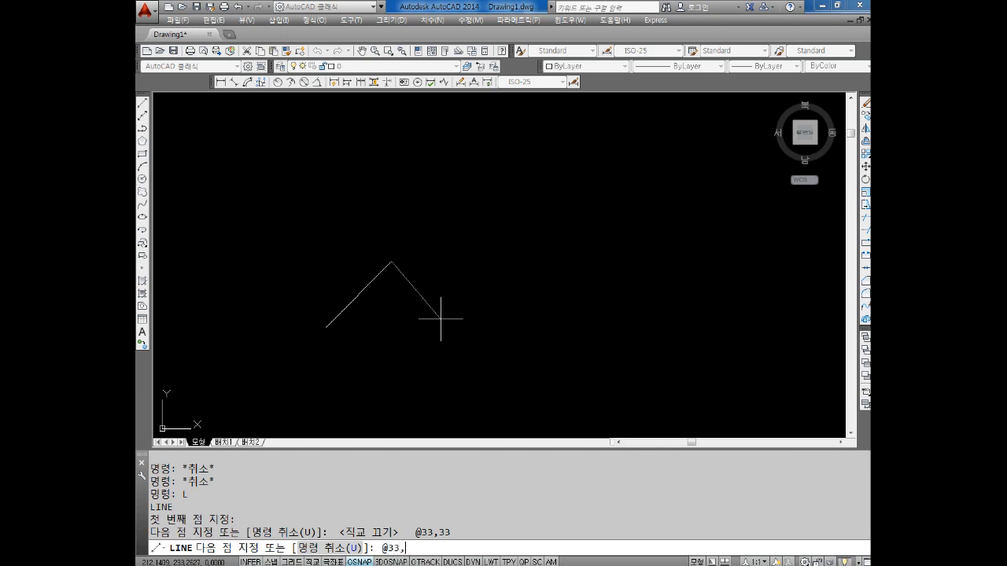
text(@33,-33)
key(Return)
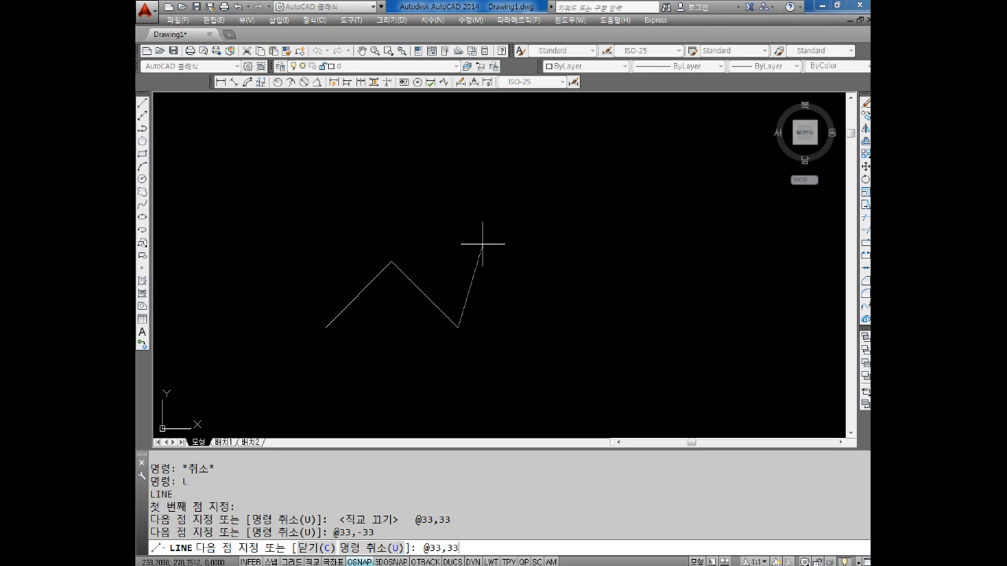
text(@33,33)
key(Return)
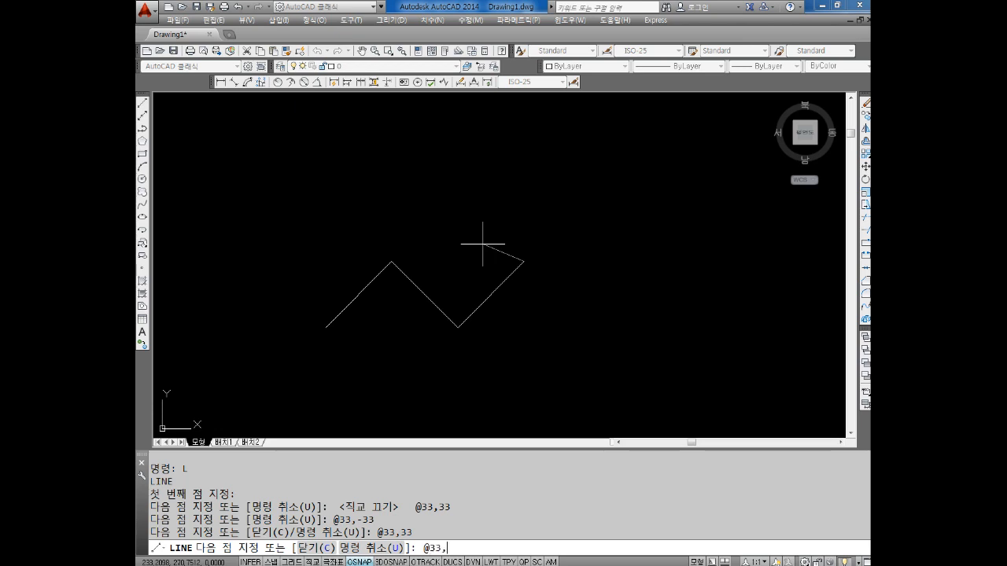
text(@33,-33)
key(Return)
key(Escape)
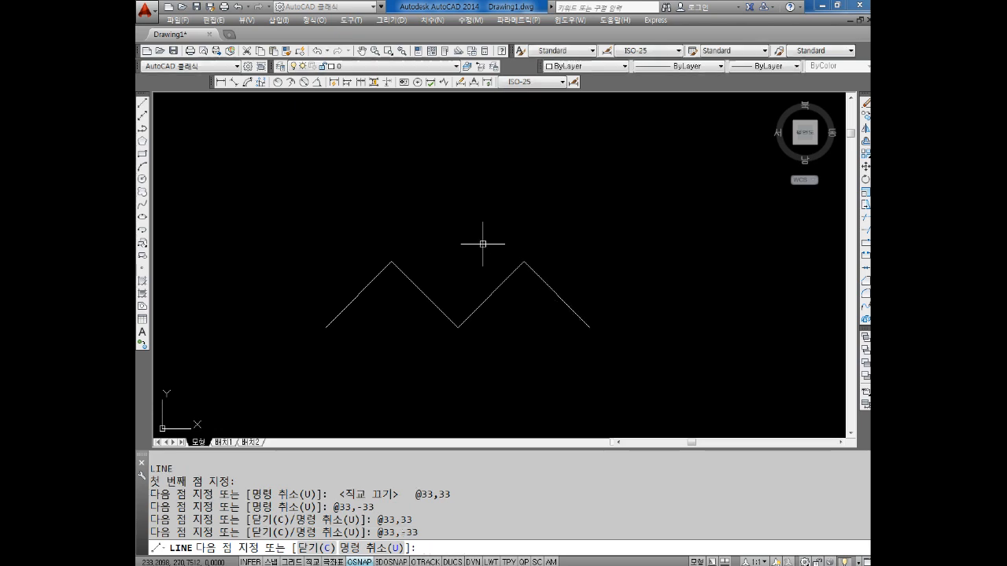
scroll(454, 288, up, 2)
middle_drag(483, 270, 515, 278)
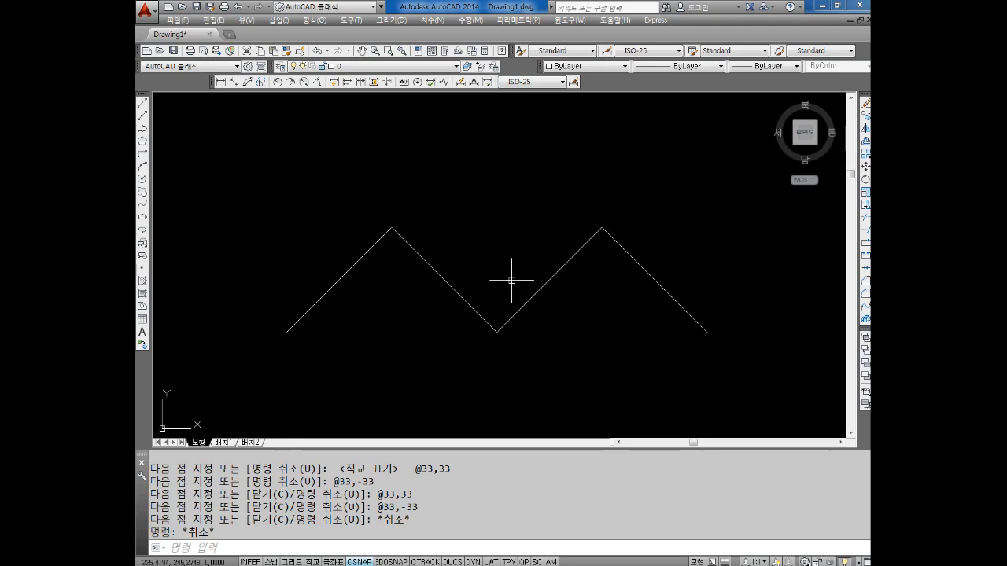
key(Escape)
key(Escape)
key(Escape)
key(Escape)
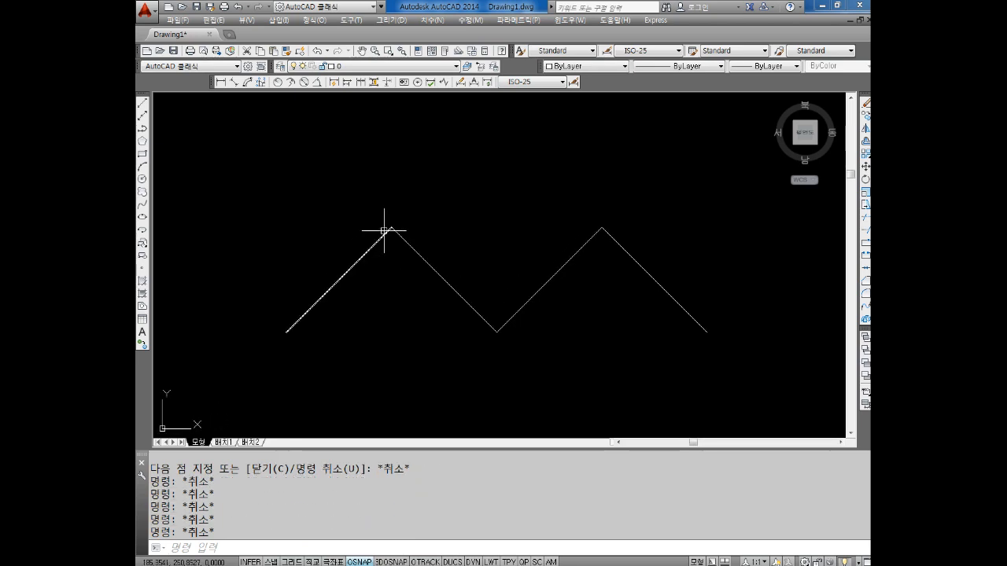
Draw a circle of diameter 40 centred on the zigzag's left endpoint
text(c)
key(Return)
click(287, 331)
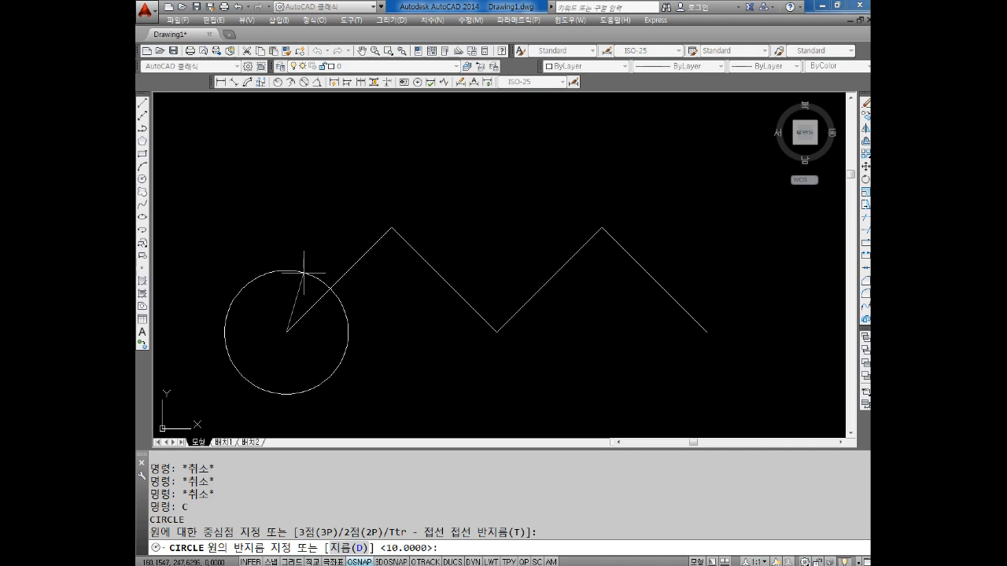
text(d)
key(Return)
text(40)
key(Return)
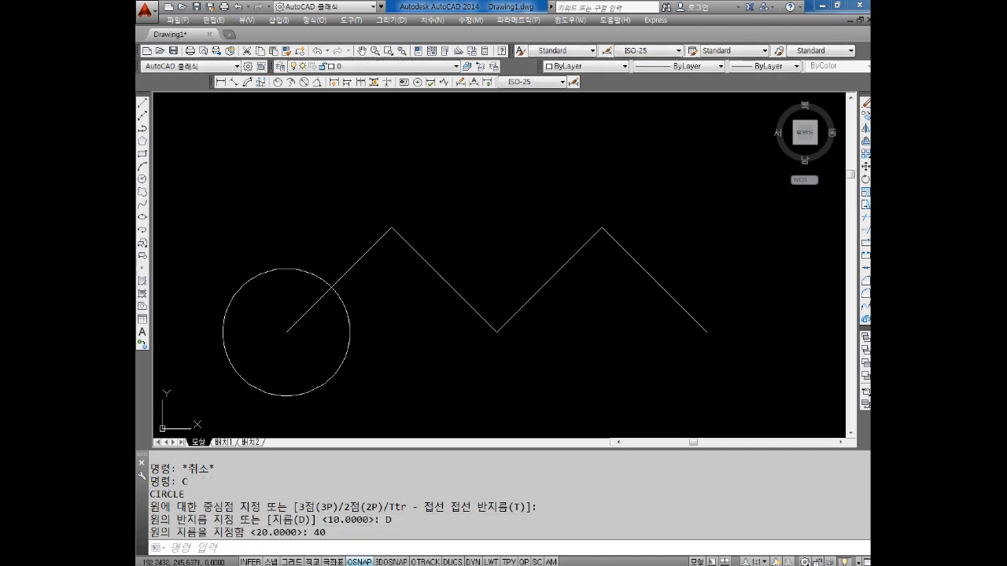
Draw a concentric circle of diameter 54 at the zigzag's left endpoint
key(Return)
click(286, 331)
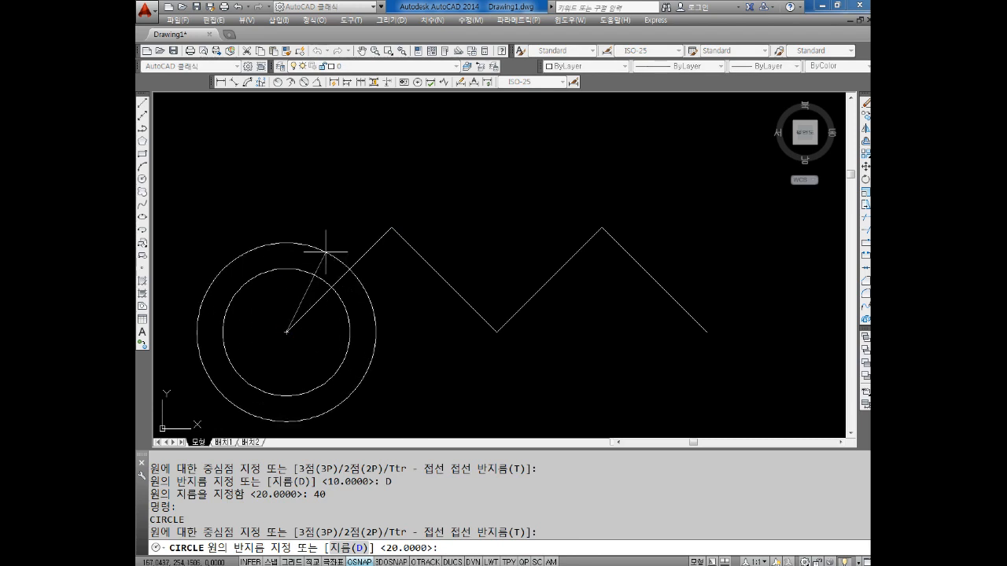
text(d)
key(Return)
text(54)
key(Return)
key(Escape)
key(Escape)
middle_drag(369, 271, 468, 274)
key(Escape)
key(Escape)
key(Escape)
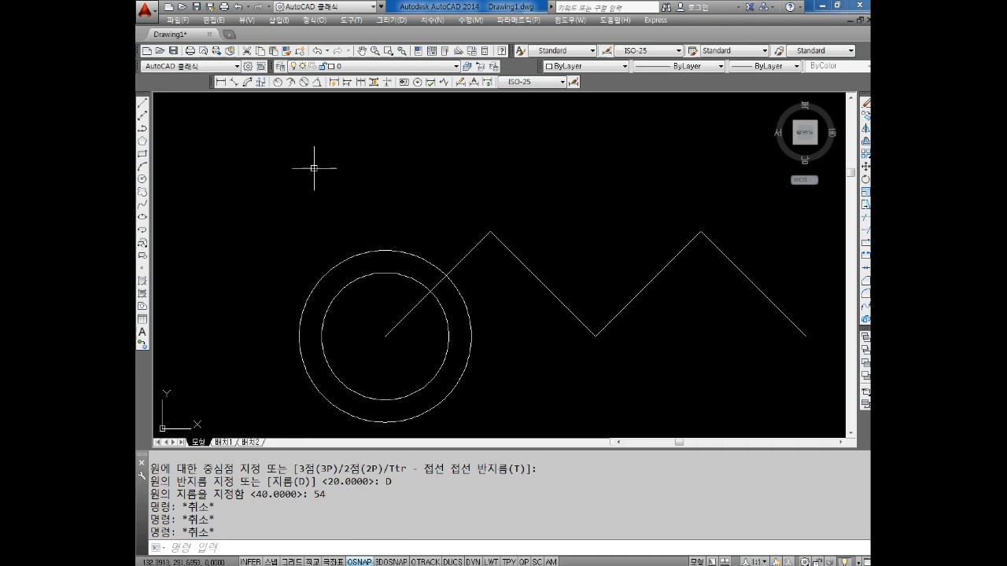
Draw a circle of diameter 40 centred on the zigzag's first peak
text(c)
key(Return)
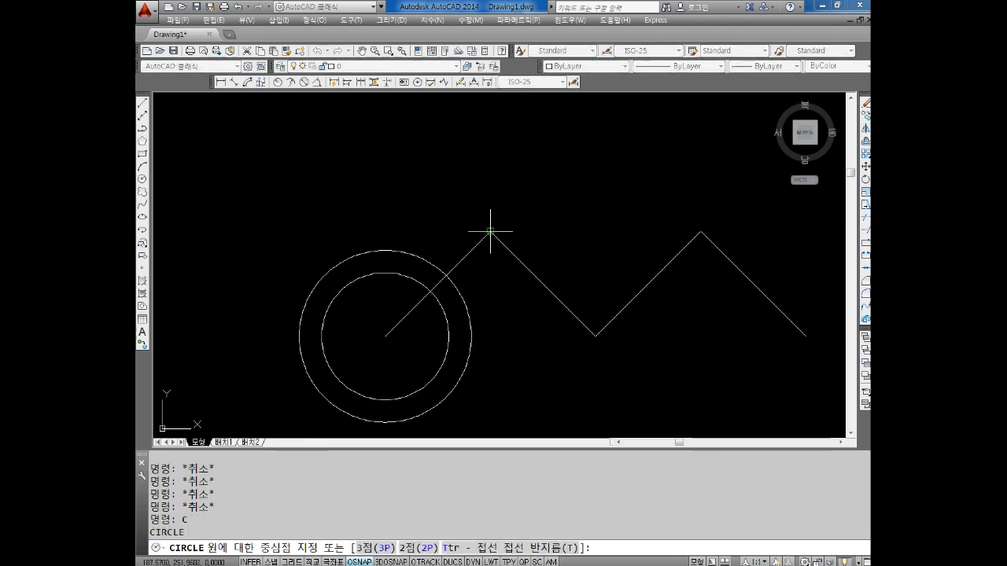
click(491, 230)
text(d)
key(Return)
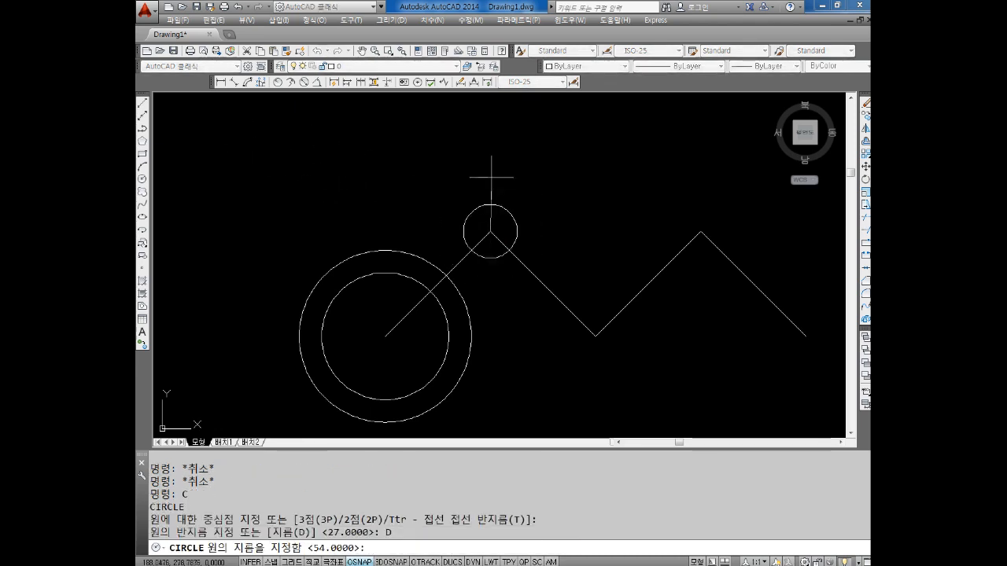
text(40)
key(Return)
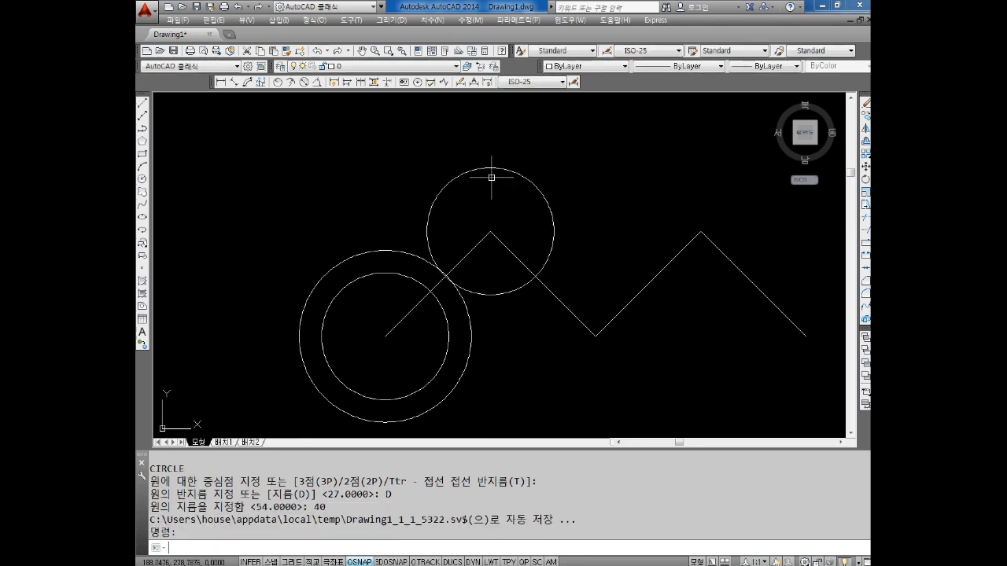
Draw a concentric circle of diameter 54 around the zigzag's first peak
key(Return)
click(490, 230)
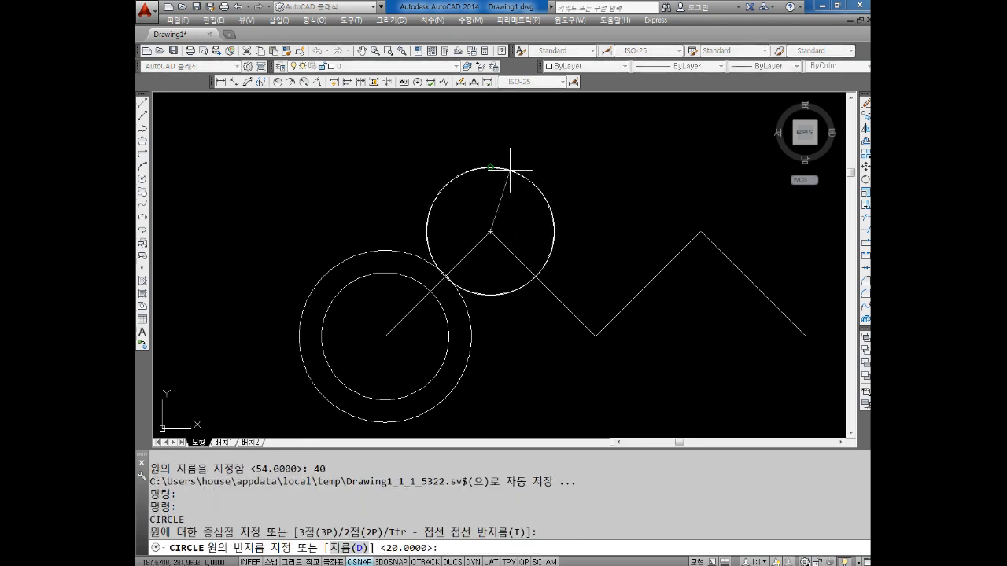
text(d)
key(Return)
text(54)
key(Return)
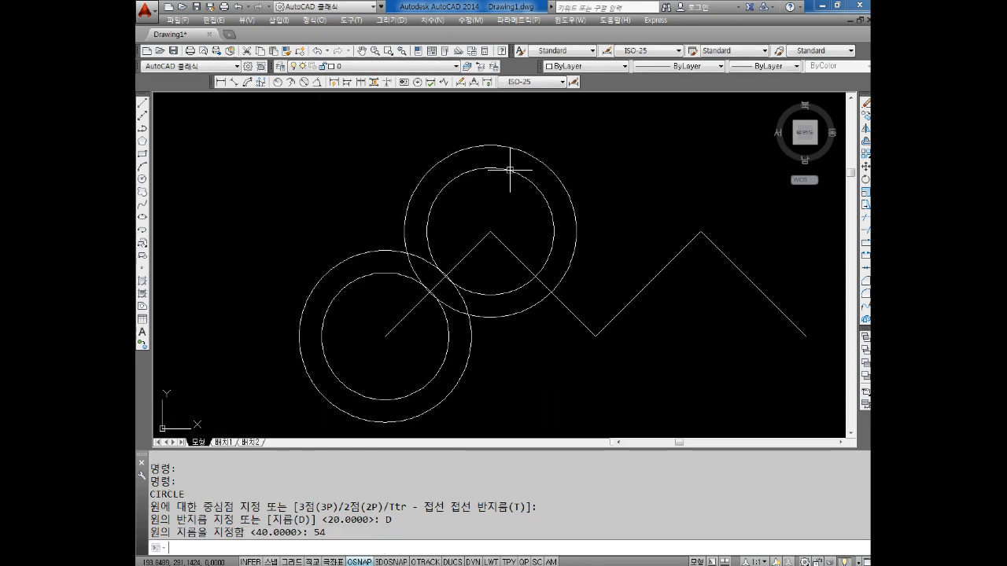
key(Escape)
key(Escape)
middle_drag(544, 206, 531, 192)
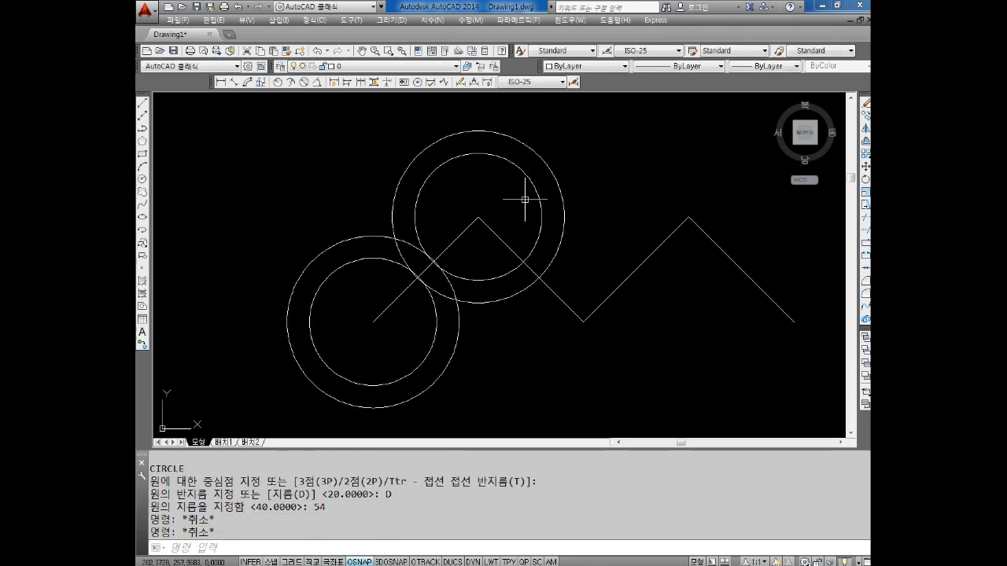
key(Escape)
key(Escape)
key(Escape)
Copy the two circles at the first peak from their centre to the zigzag's middle valley, second peak and right endpoint
text(c)
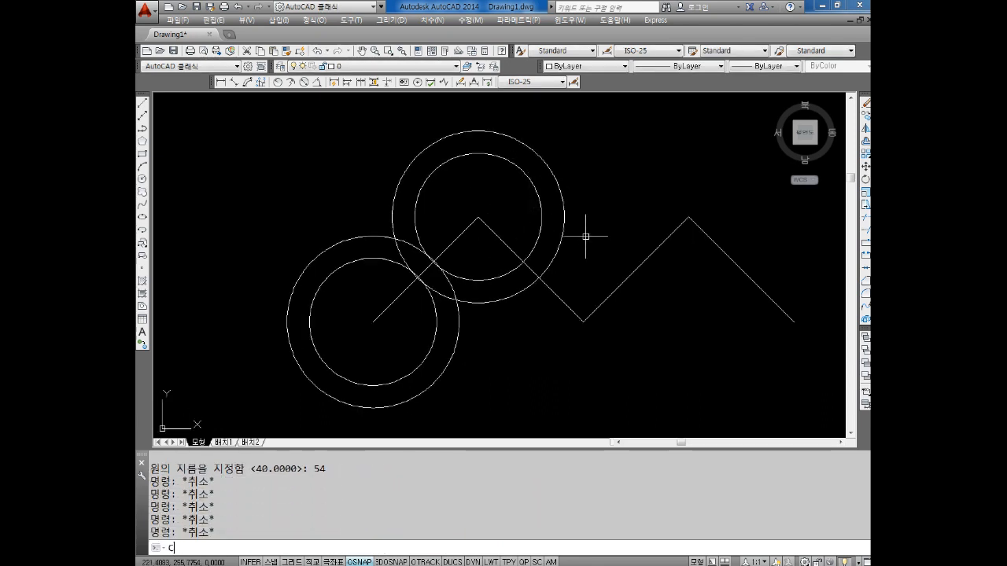
text(o)
key(Return)
click(566, 127)
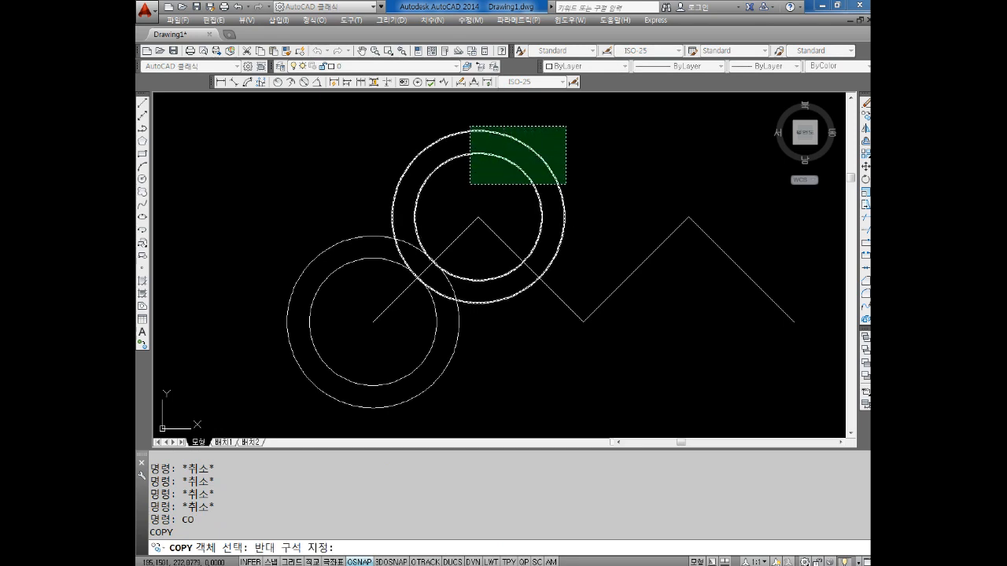
click(470, 185)
key(Return)
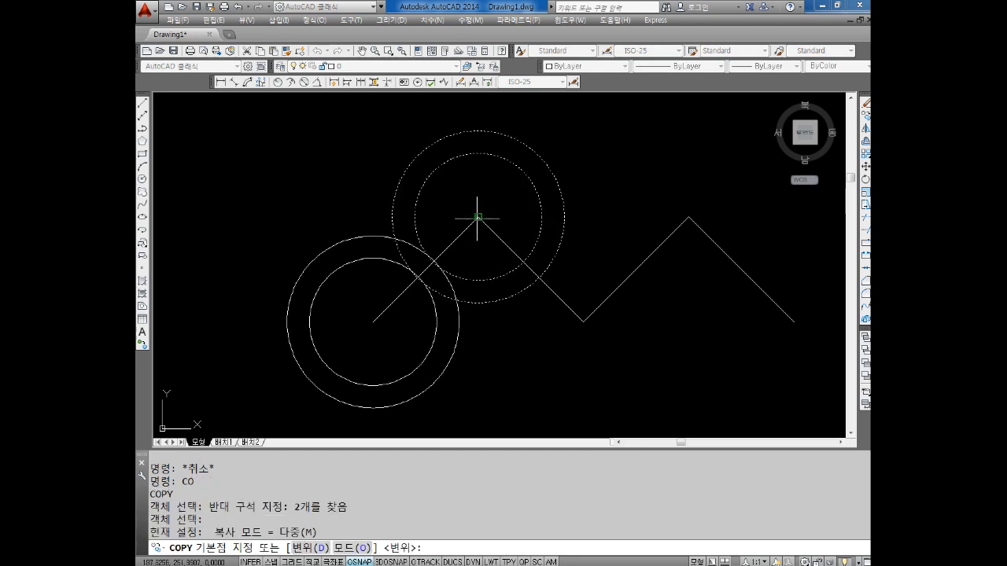
click(478, 217)
click(582, 321)
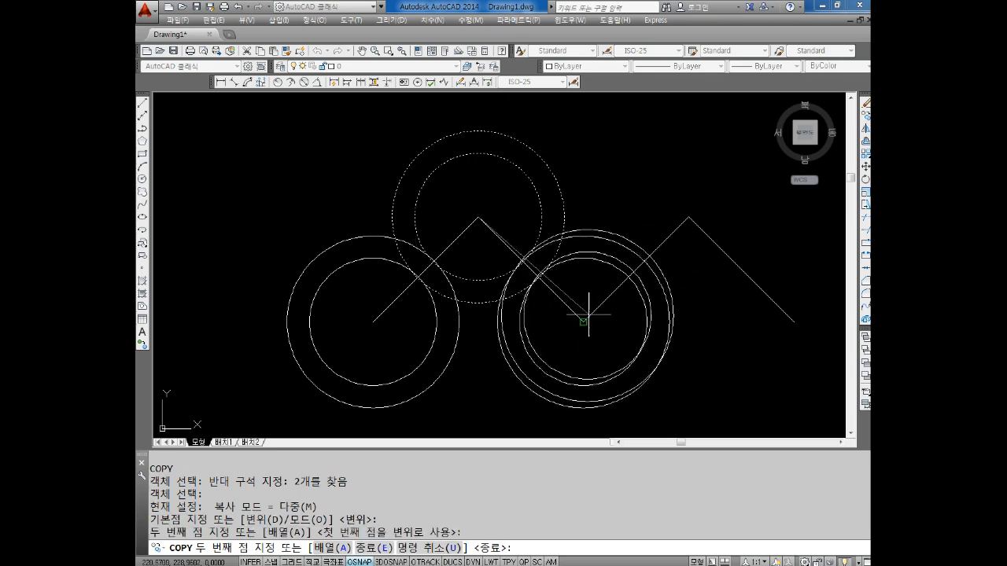
click(689, 216)
click(793, 321)
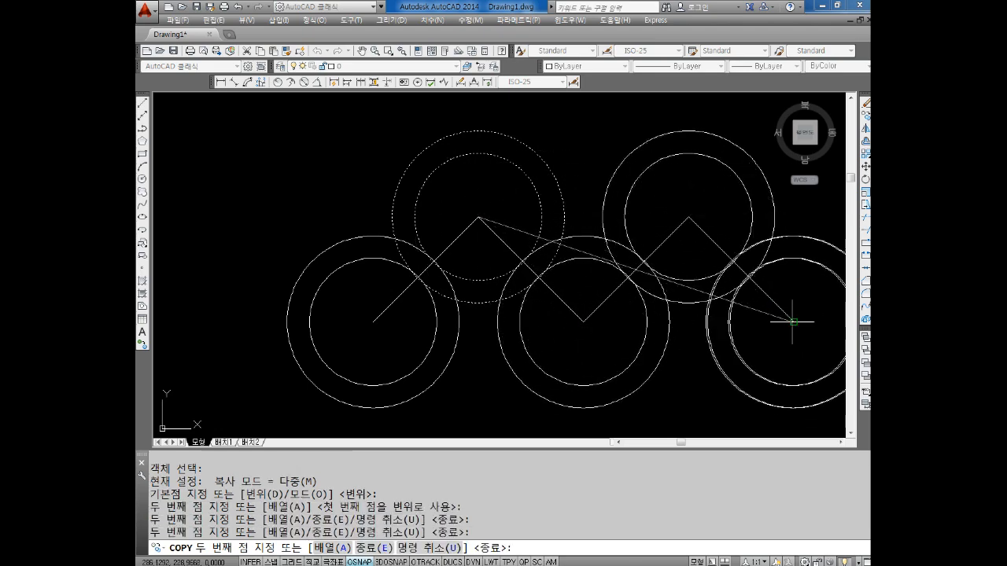
key(Escape)
key(Escape)
middle_drag(728, 283, 690, 260)
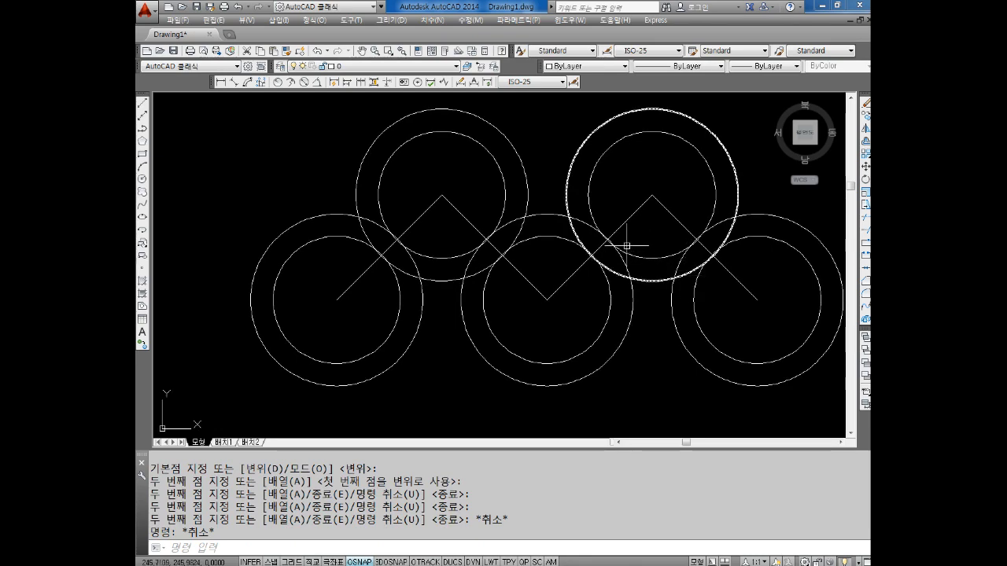
middle_drag(628, 253, 631, 268)
key(Escape)
key(Escape)
Delete the four zigzag construction lines, leaving only the five rings
click(359, 317)
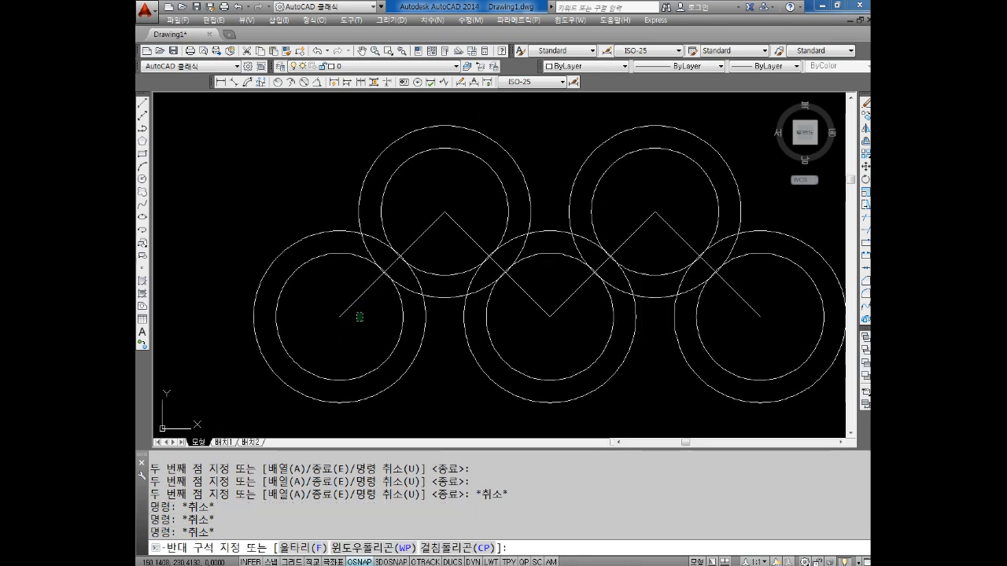
click(360, 317)
click(362, 322)
click(363, 322)
click(352, 303)
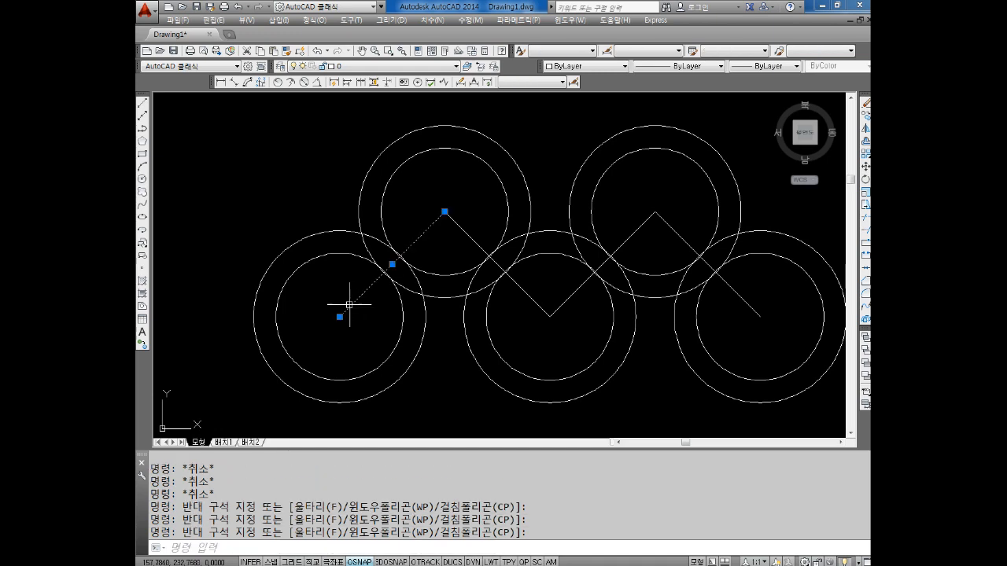
key(Delete)
drag(471, 208, 446, 236)
key(Delete)
drag(627, 266, 602, 248)
key(Delete)
drag(696, 211, 665, 226)
key(Delete)
scroll(730, 325, down, 2)
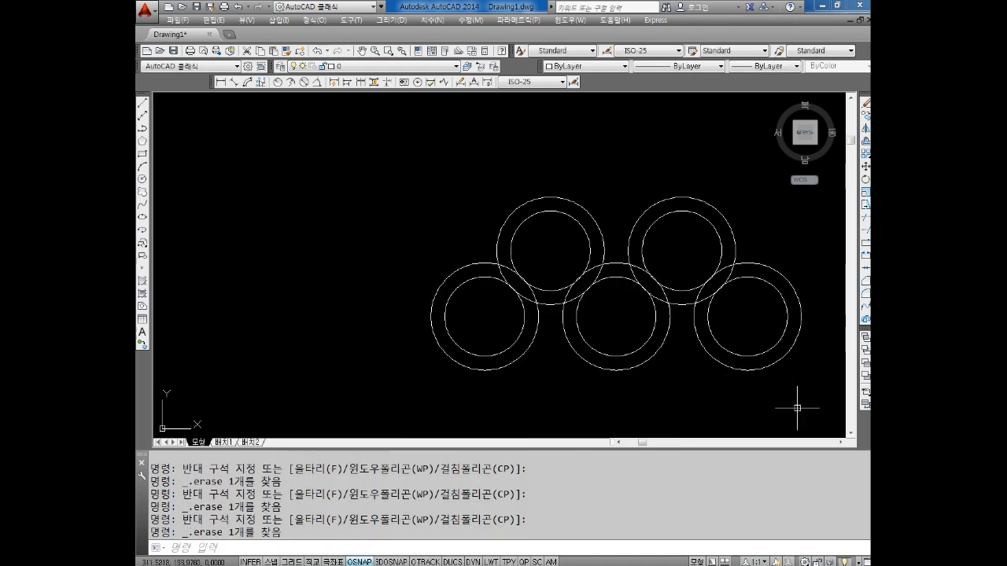
With Ortho on, draw two consecutive horizontal line segments, each 66 long, in the empty area below the rings
middle_drag(787, 404, 546, 251)
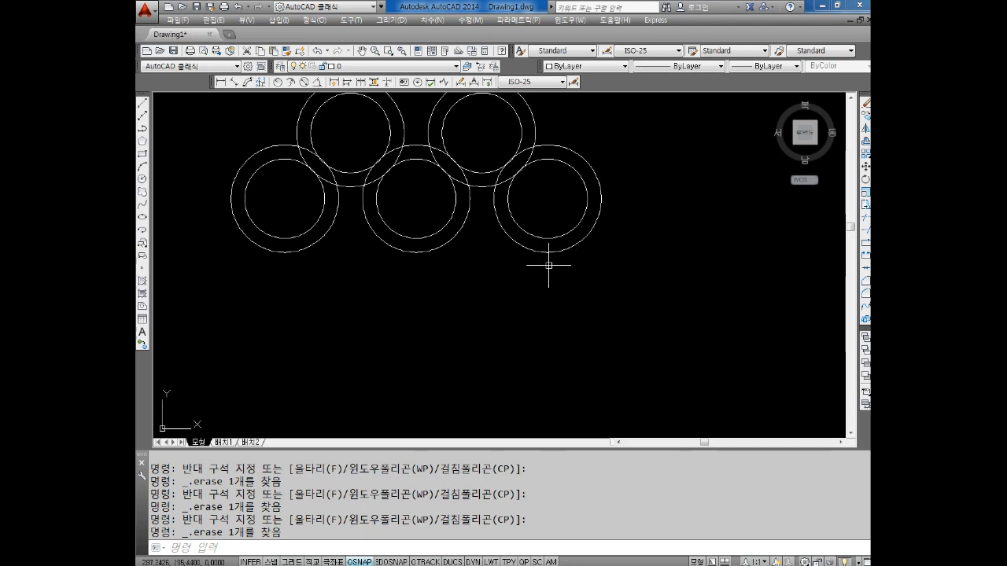
middle_drag(586, 267, 600, 191)
middle_drag(285, 259, 393, 218)
key(Escape)
key(Escape)
text(L)
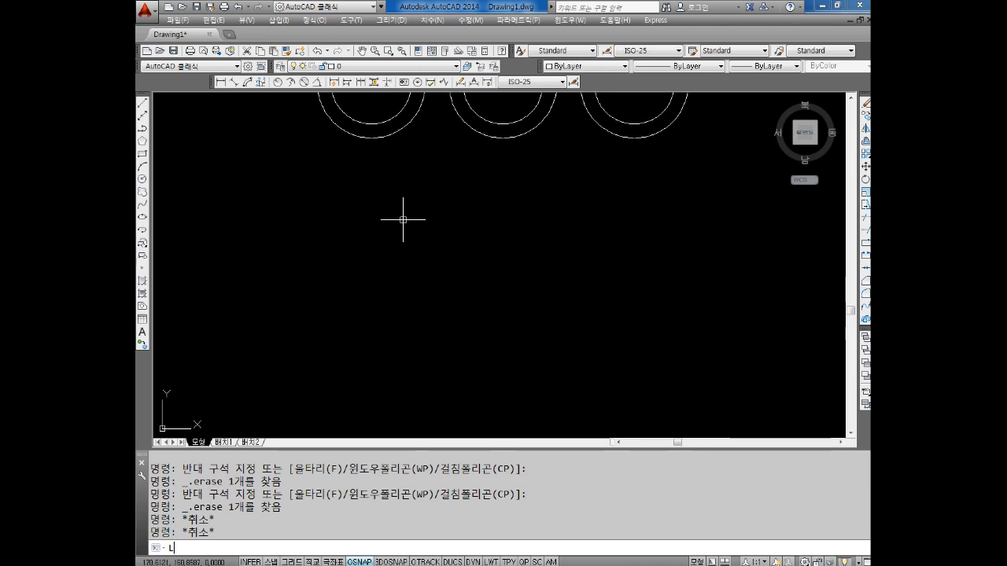
key(Return)
key(F8)
middle_drag(322, 352, 353, 252)
click(274, 272)
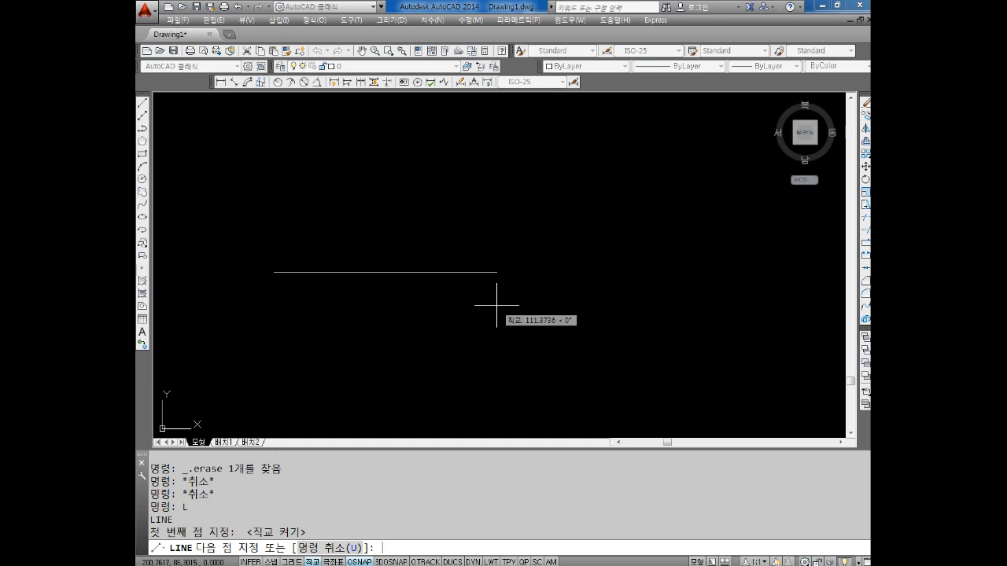
text(66)
key(Return)
text(66)
key(Return)
key(Escape)
key(Escape)
Select each half of the horizontal line to examine how it is divided, and clear the selection
click(411, 228)
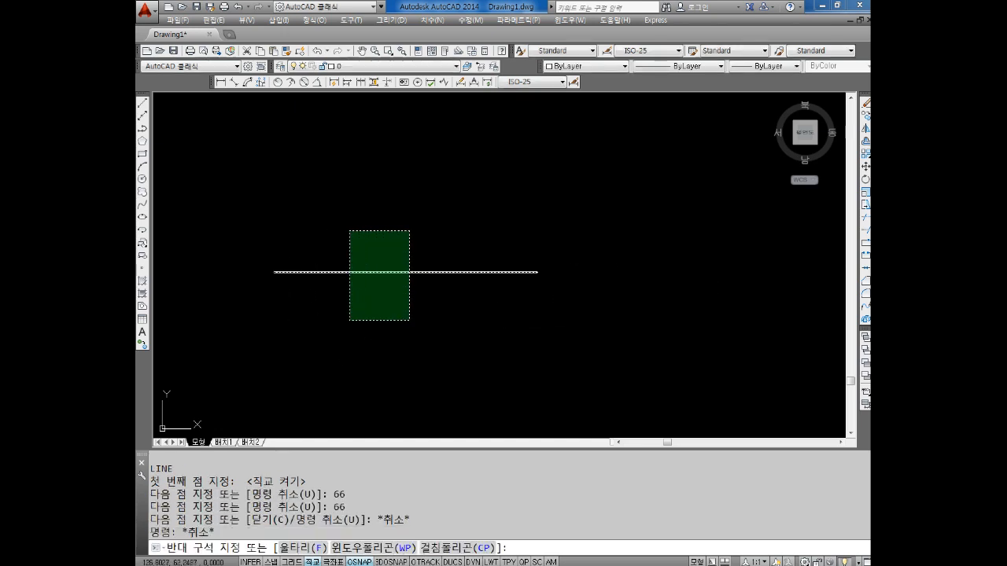
key(Escape)
key(Escape)
click(363, 245)
click(326, 297)
click(537, 214)
click(488, 307)
key(Escape)
Draw a vertical line 33 long upward from the midpoint of the left horizontal segment
middle_drag(415, 310, 444, 343)
key(Escape)
key(Escape)
text(L)
key(Return)
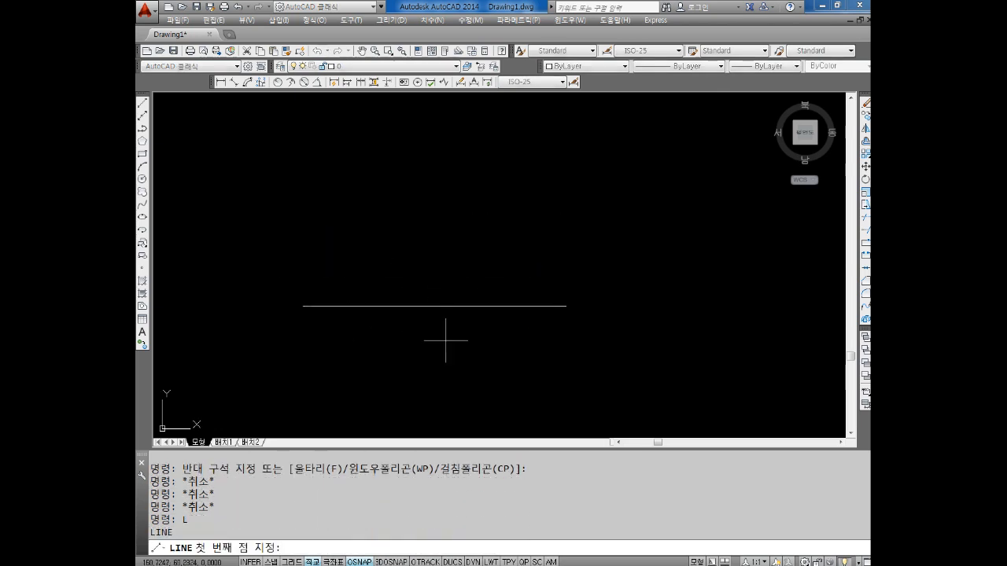
click(373, 306)
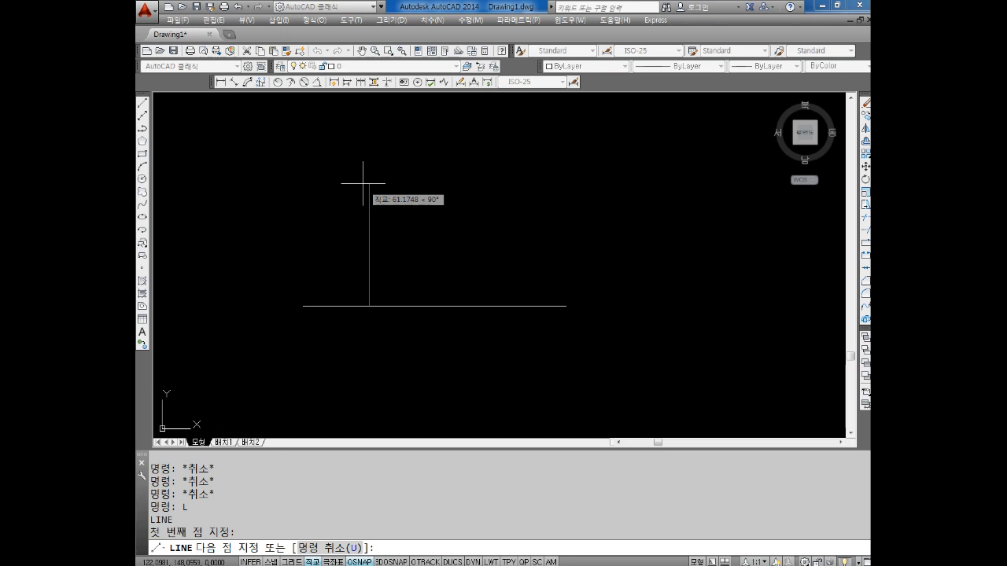
text(33)
key(Return)
key(Escape)
key(Escape)
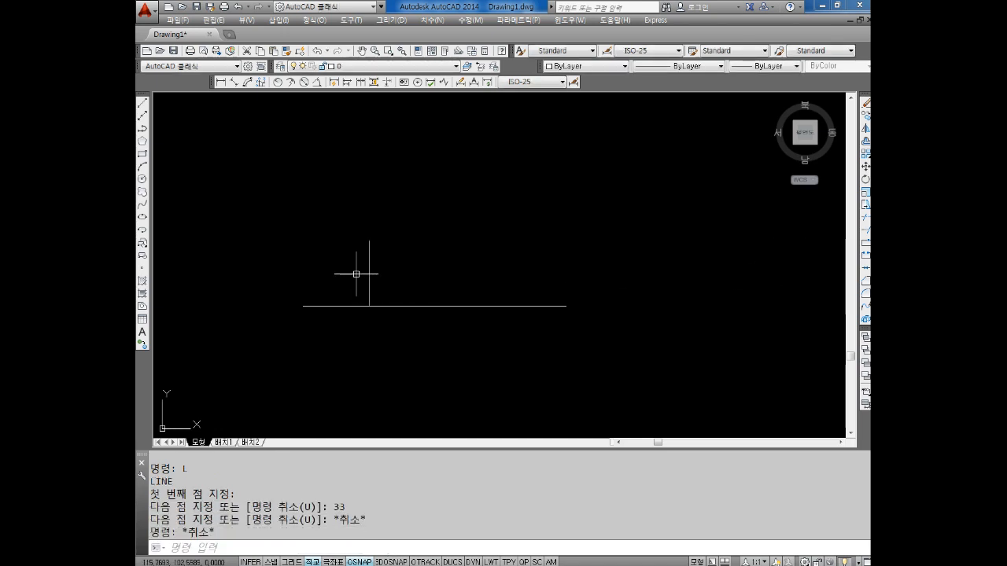
Draw a vertical line 33 long upward from the midpoint of the right horizontal segment
key(Return)
click(501, 306)
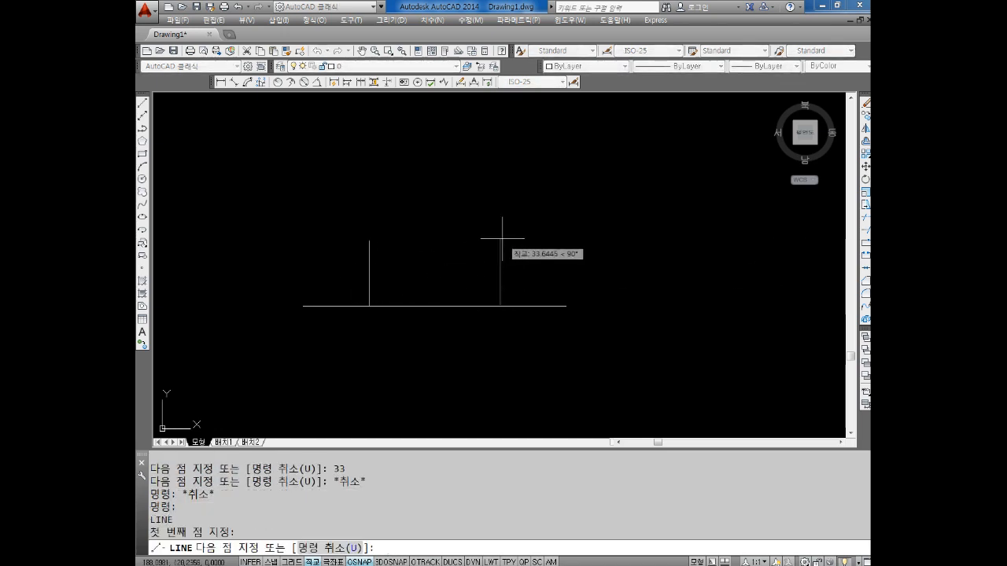
text(33)
key(Return)
key(Escape)
key(Escape)
scroll(259, 282, up, 2)
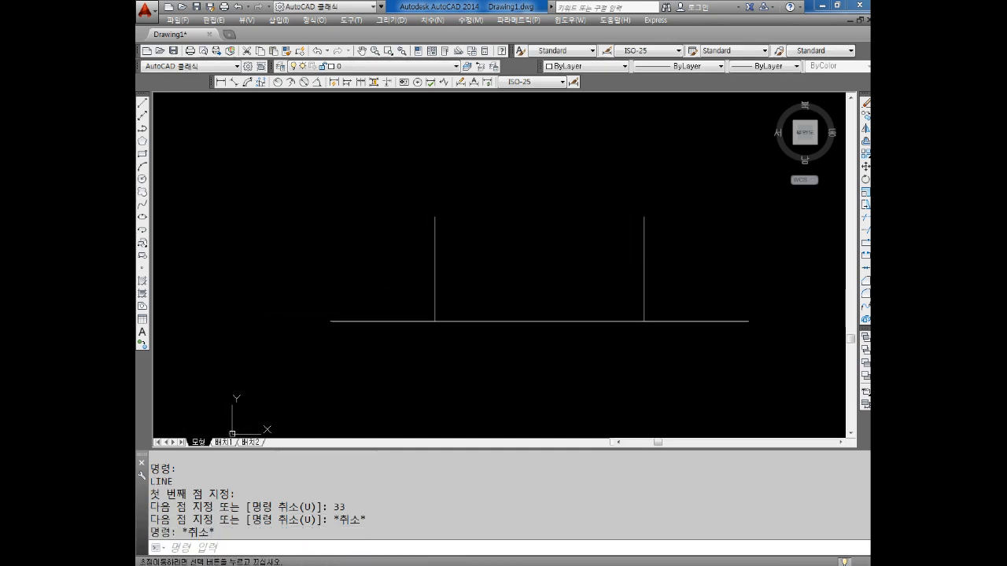
key(Escape)
key(Escape)
Draw a circle of diameter 40 centred on the horizontal line's left endpoint
text(c)
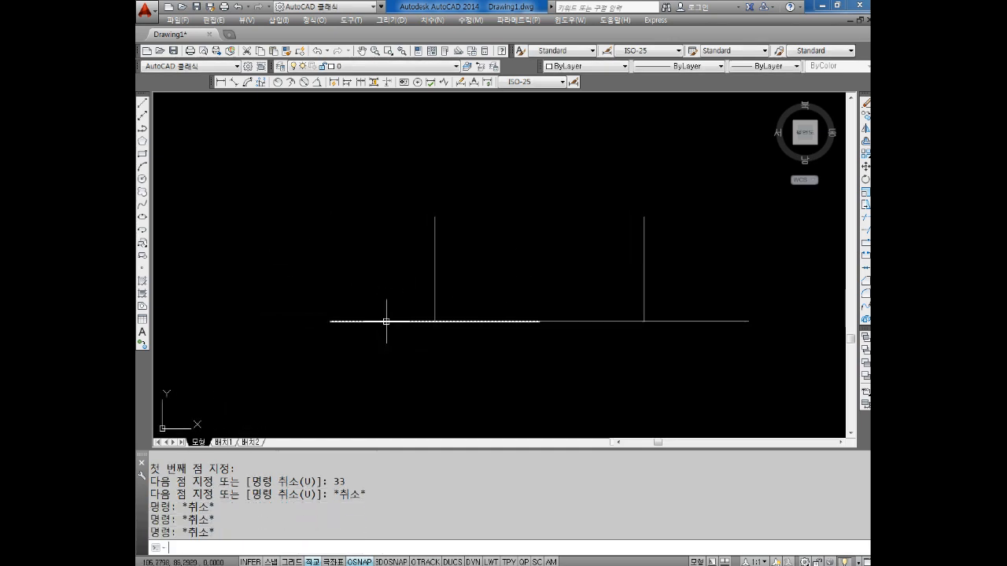
key(Return)
click(330, 321)
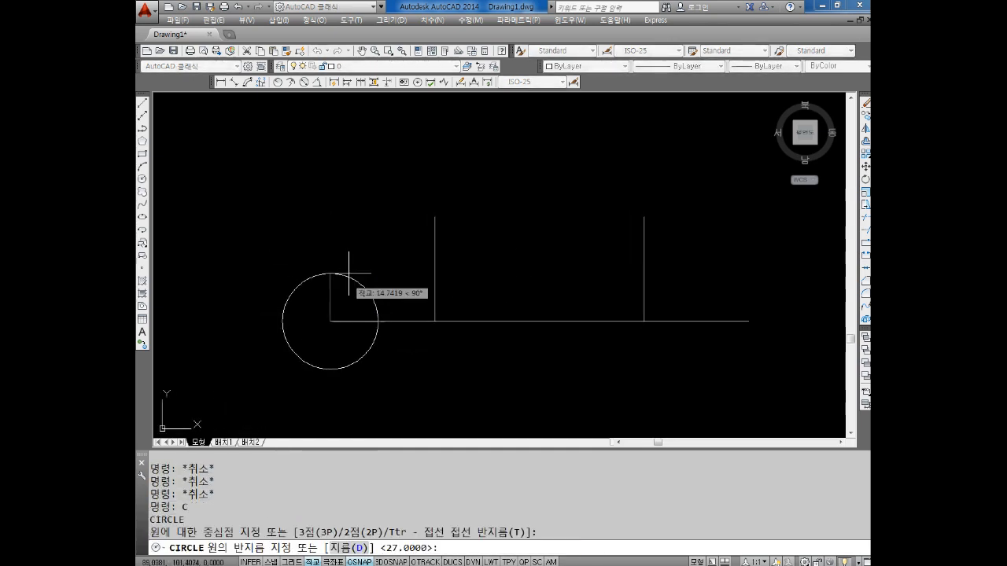
text(d)
key(Return)
text(40)
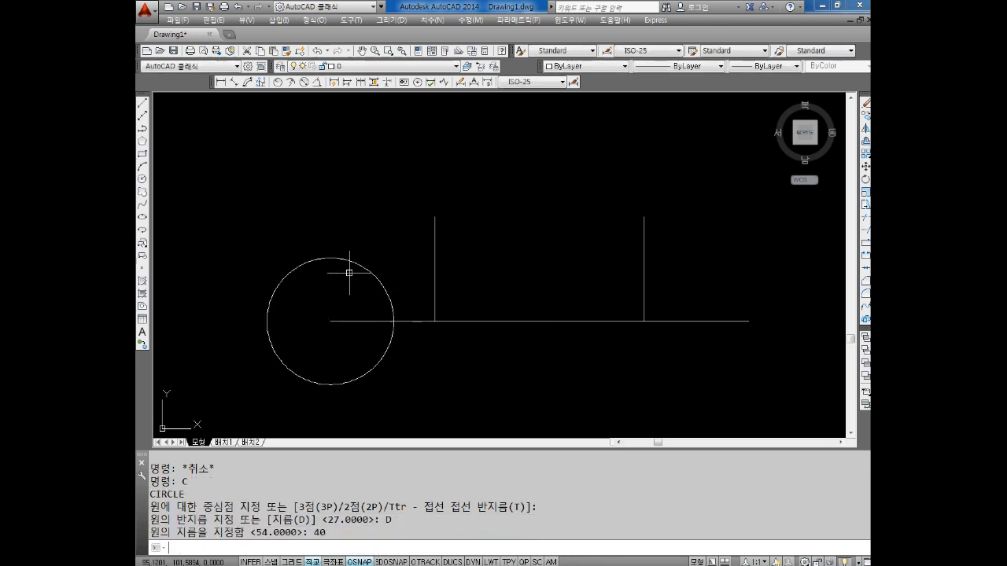
key(Return)
Draw a concentric circle of diameter 54 around the 40 diameter circle
key(Return)
click(342, 317)
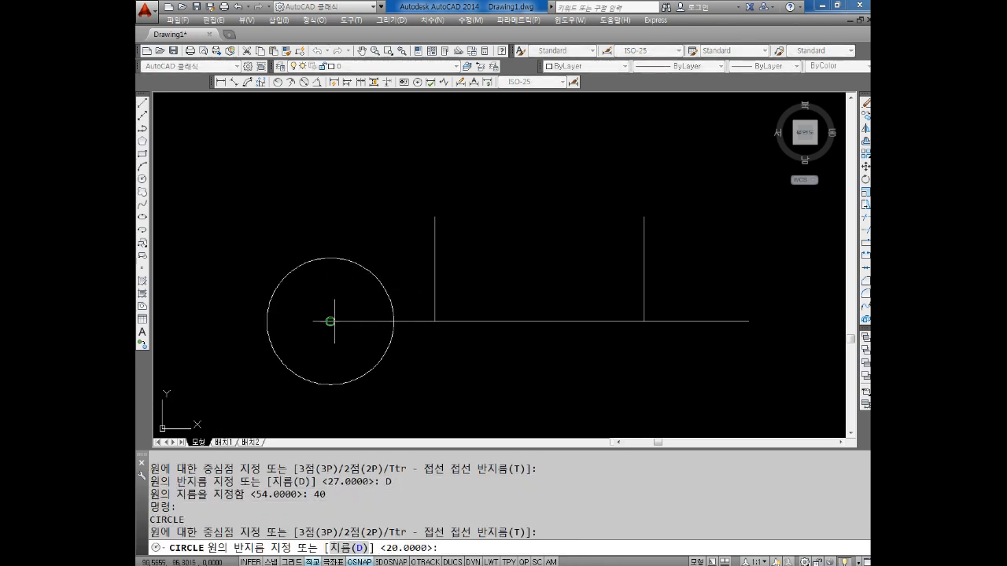
text(d)
key(Return)
text(54)
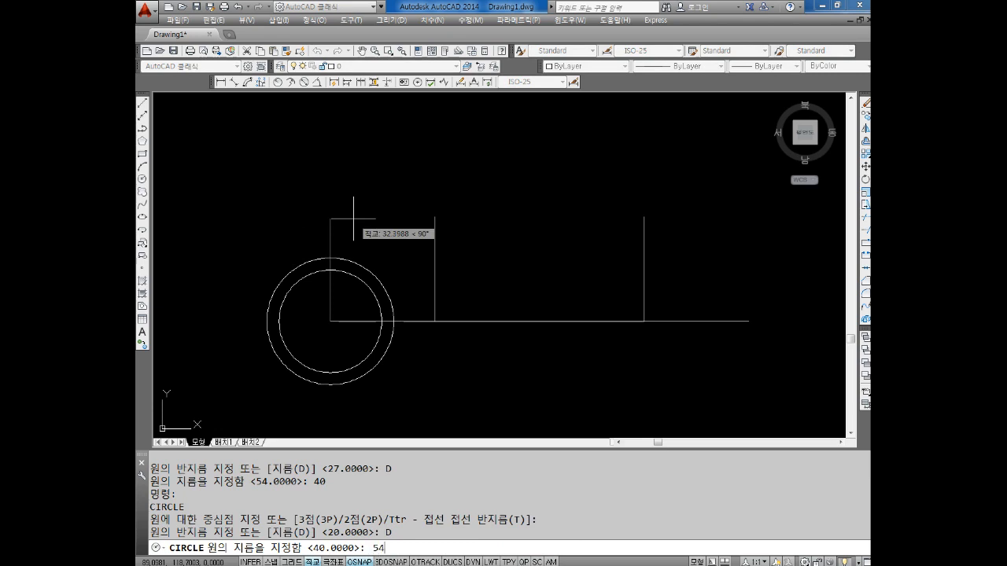
key(Return)
key(Escape)
key(Escape)
key(Escape)
Copy both concentric circles from their centre to the tops of the two vertical lines and to the horizontal line's middle and right end
middle_drag(378, 256, 391, 236)
key(Escape)
key(Escape)
text(co)
key(Return)
click(378, 184)
click(337, 275)
key(Return)
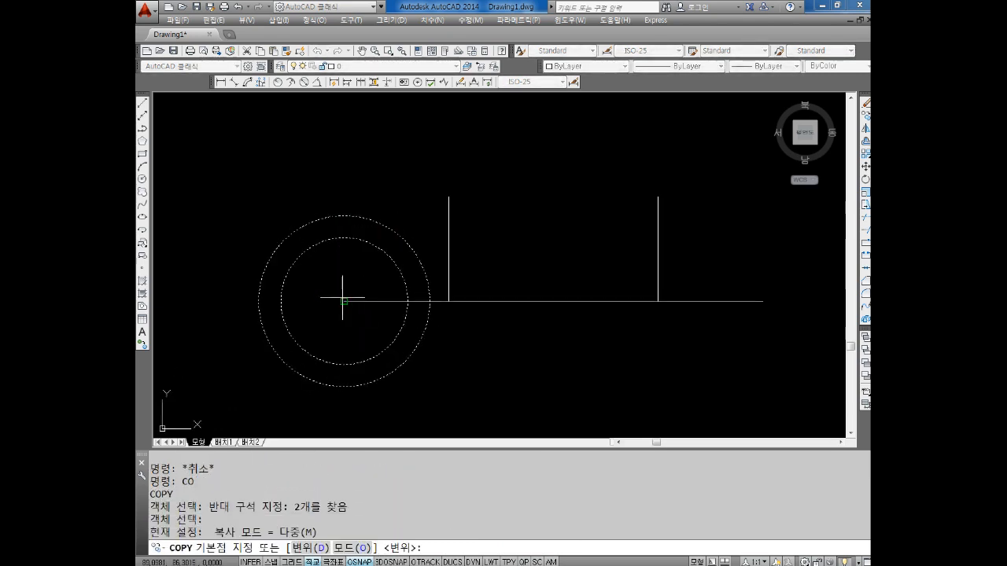
click(342, 299)
click(449, 197)
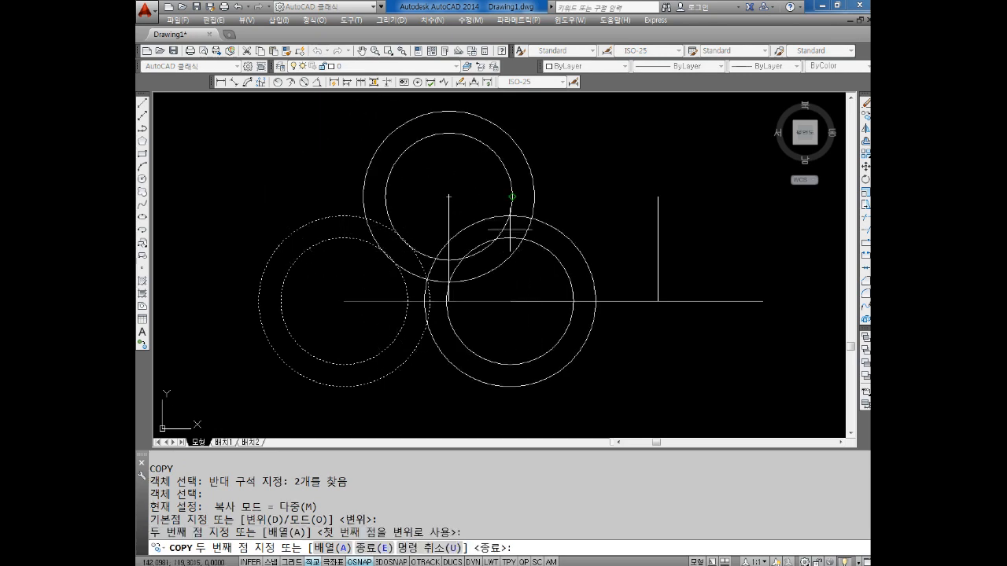
click(552, 297)
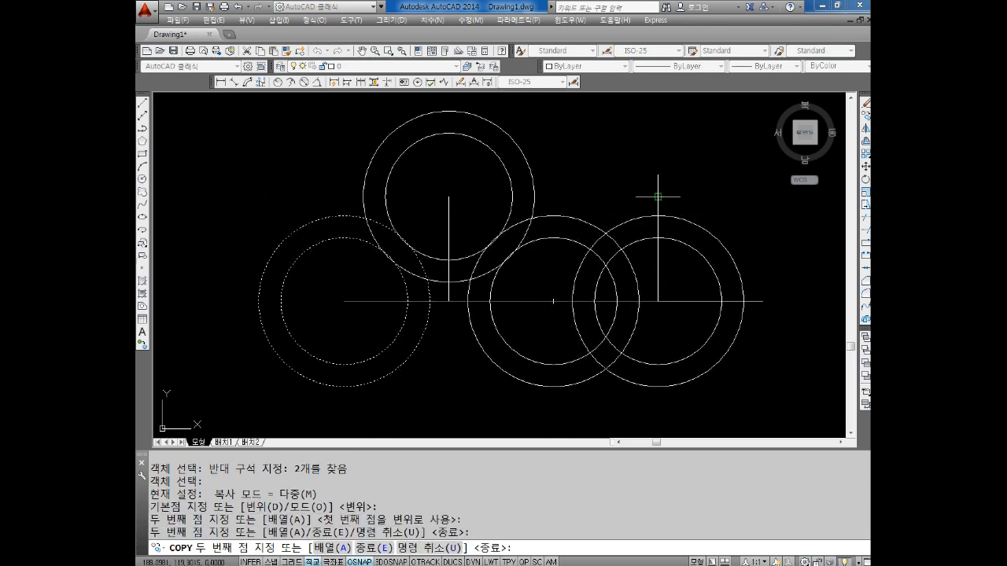
click(658, 196)
click(762, 301)
key(Escape)
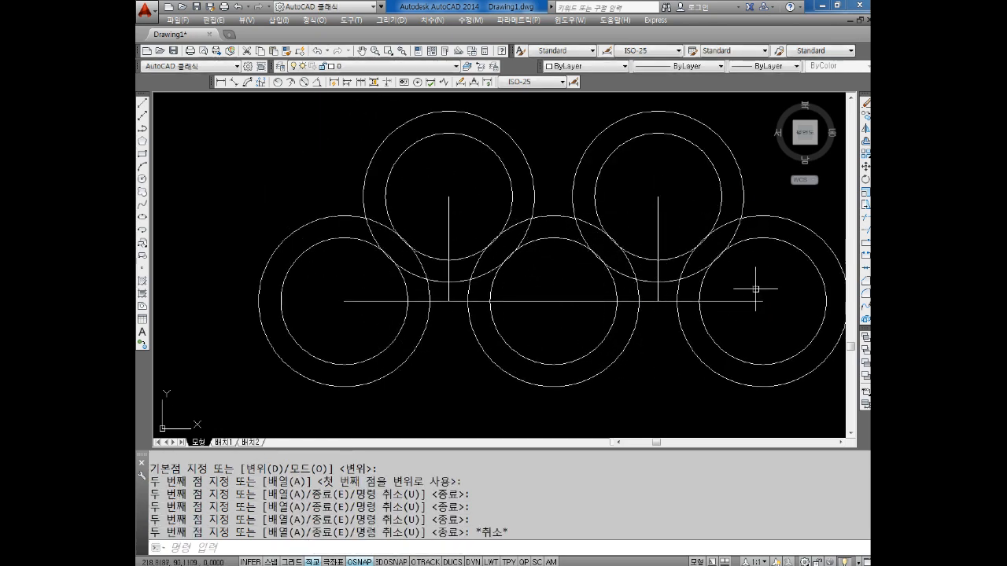
Examine the new five-ring figure together with the earlier one above it
scroll(651, 298, down, 6)
middle_drag(696, 297, 559, 352)
scroll(580, 295, up, 2)
scroll(621, 304, up, 2)
scroll(579, 303, down, 2)
middle_drag(589, 212, 561, 210)
scroll(528, 280, up, 1)
key(Escape)
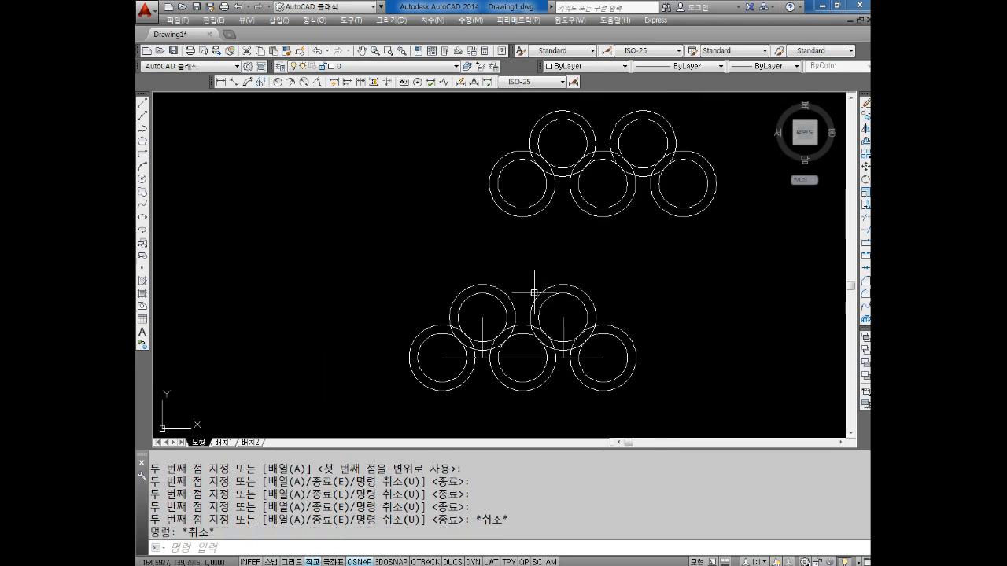
Erase the horizontal construction segments and both vertical construction lines from the lower ring figure
middle_drag(534, 293, 531, 287)
key(Escape)
scroll(521, 334, up, 2)
key(Escape)
click(523, 338)
click(506, 368)
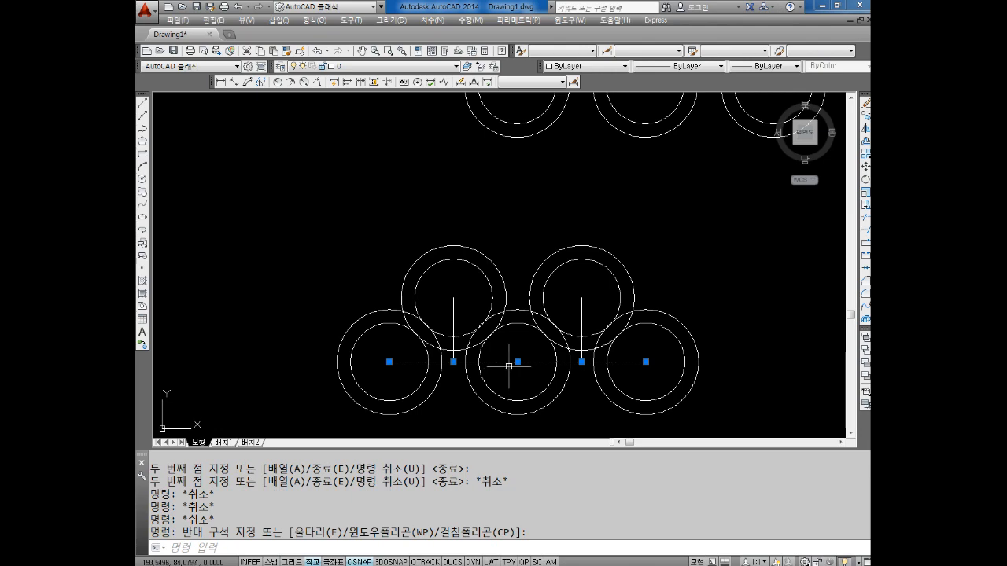
key(Delete)
click(461, 300)
click(445, 306)
key(Delete)
click(594, 303)
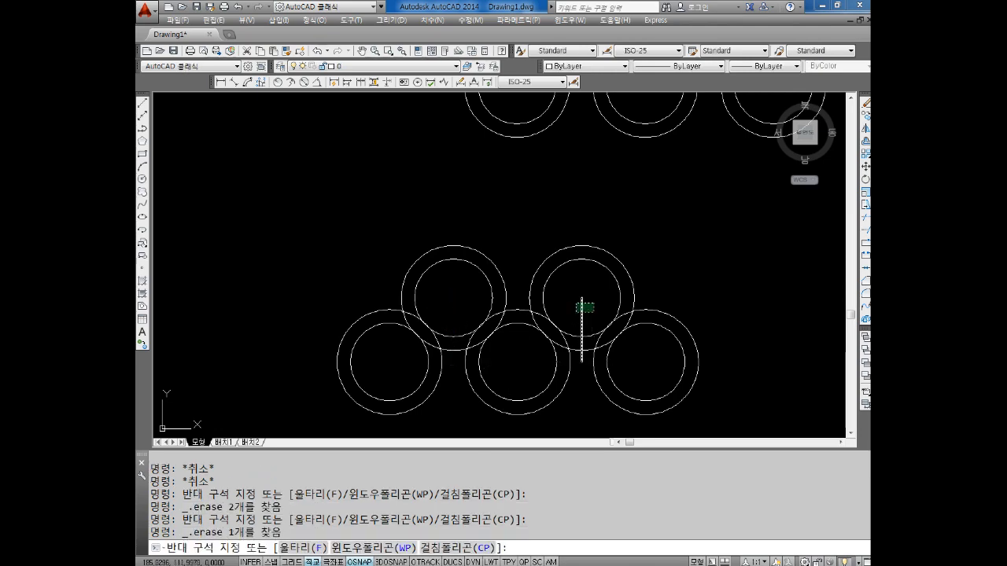
click(576, 312)
key(Delete)
scroll(583, 377, up, 1)
scroll(526, 341, down, 3)
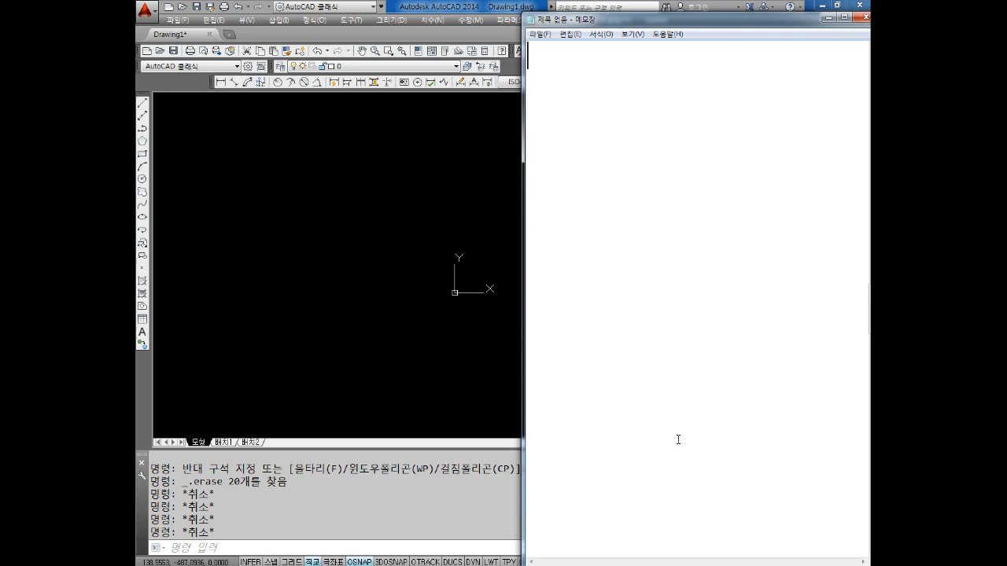
In the Notepad note, list the circle options 2P and 3P, with the command C a few lines below
text(P 3)
text(P)
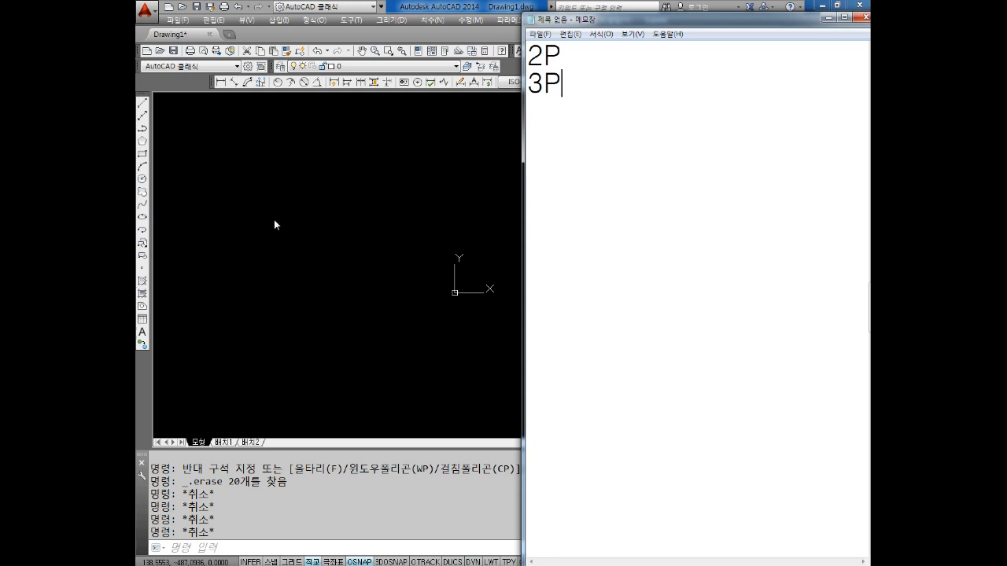
text(ㅊ)
key(BackSpace)
Return to AutoCAD and start a circle with the two-point option 2P
click(436, 202)
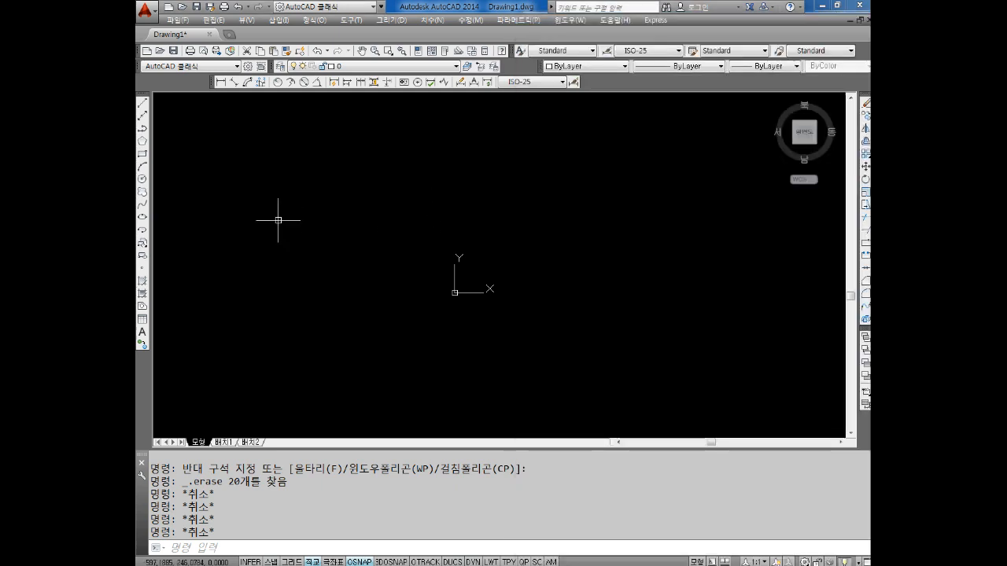
text(c)
key(Return)
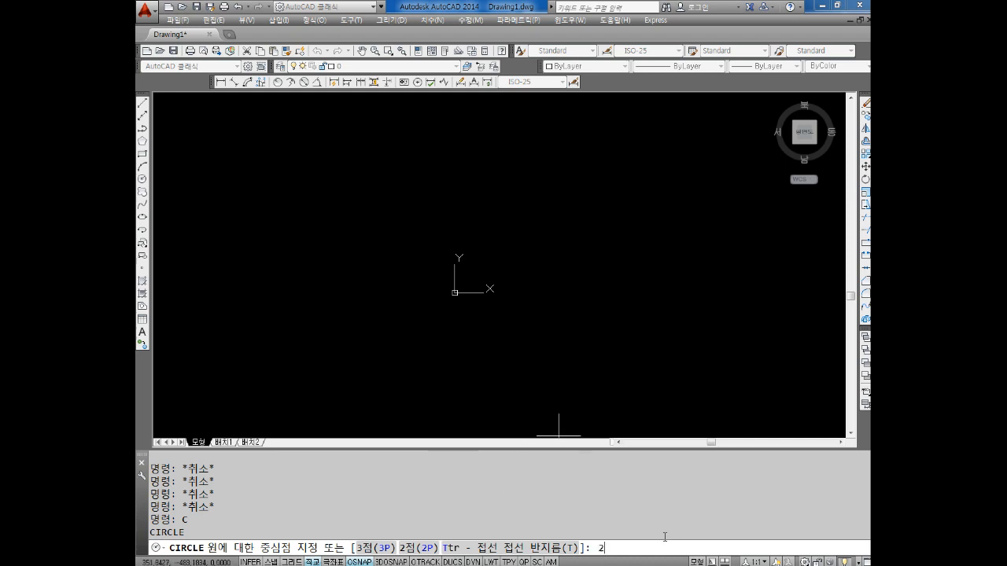
text(p)
key(Return)
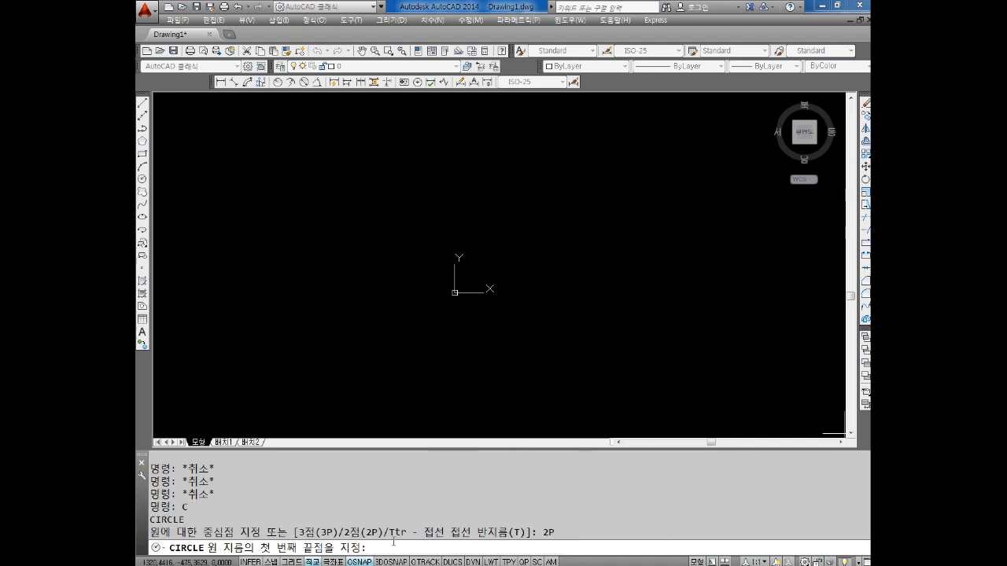
Switch to Notepad and complete the command sequence as "C 엔터" followed by "2P 엔터" on the next line
key(alt+Tab)
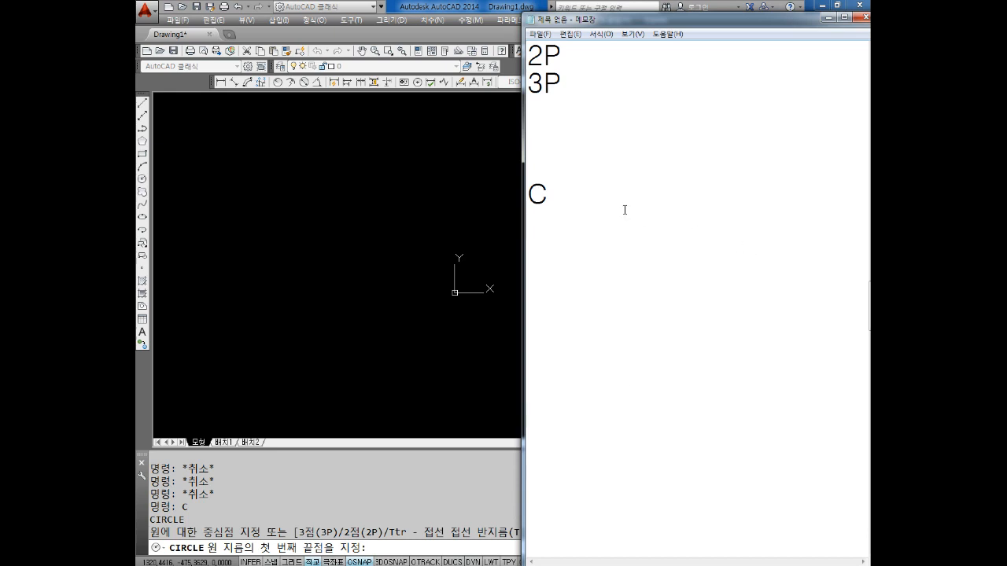
text(엔터)
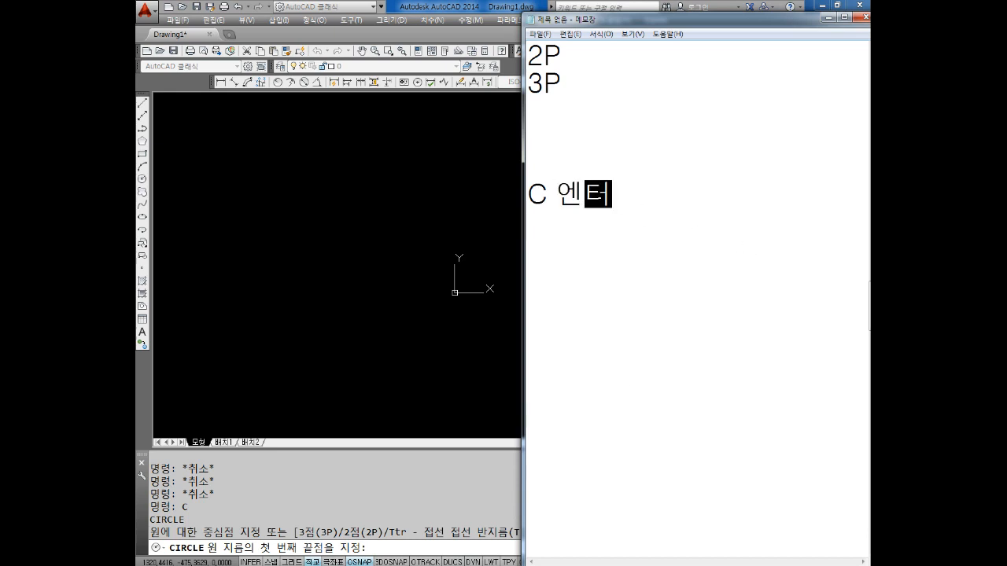
key(Return)
text(2P 엔터)
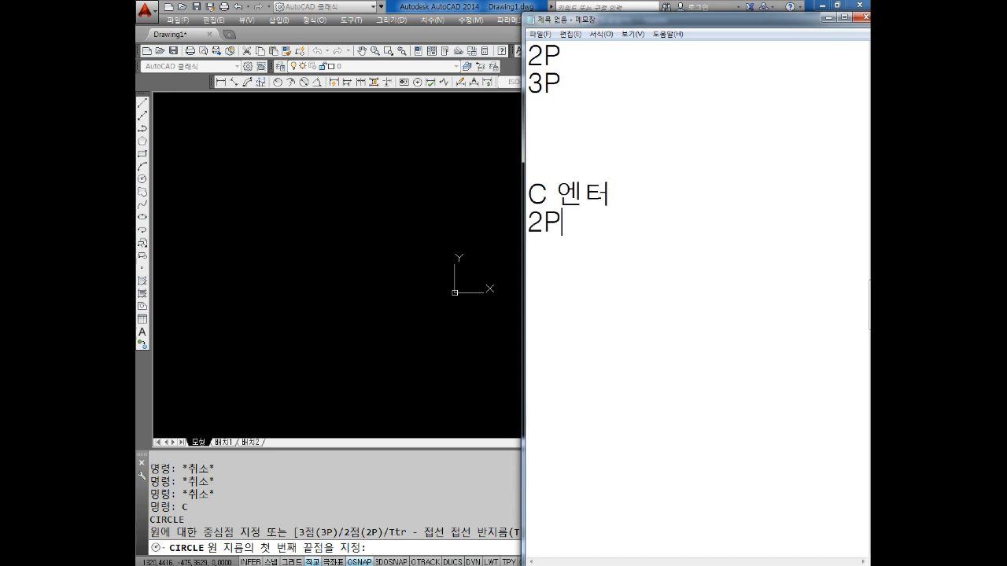
key(Return)
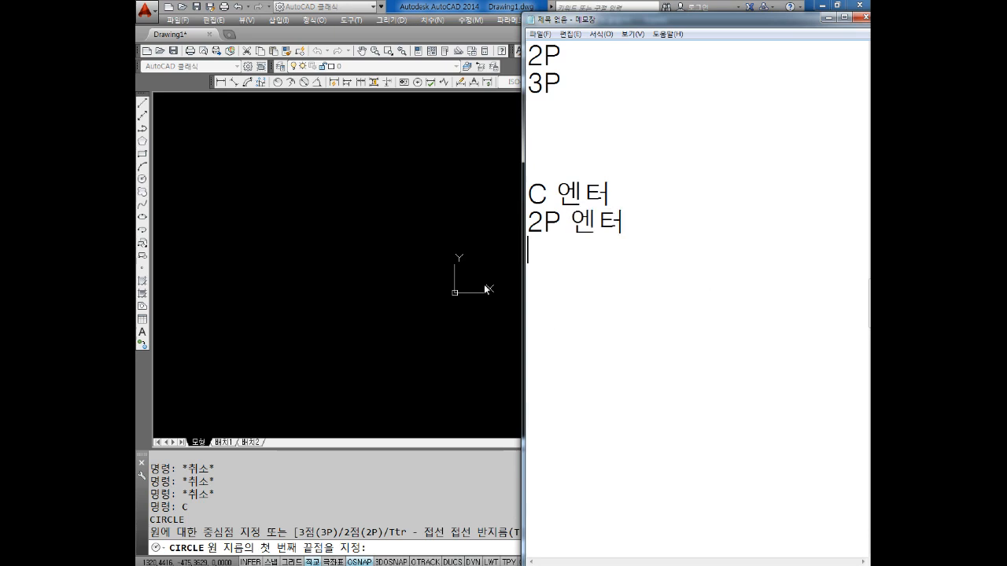
Switch back to AutoCAD and pick two freehand diameter endpoints for the two-point circle, up and to the left of the origin
key(alt+Tab)
click(307, 232)
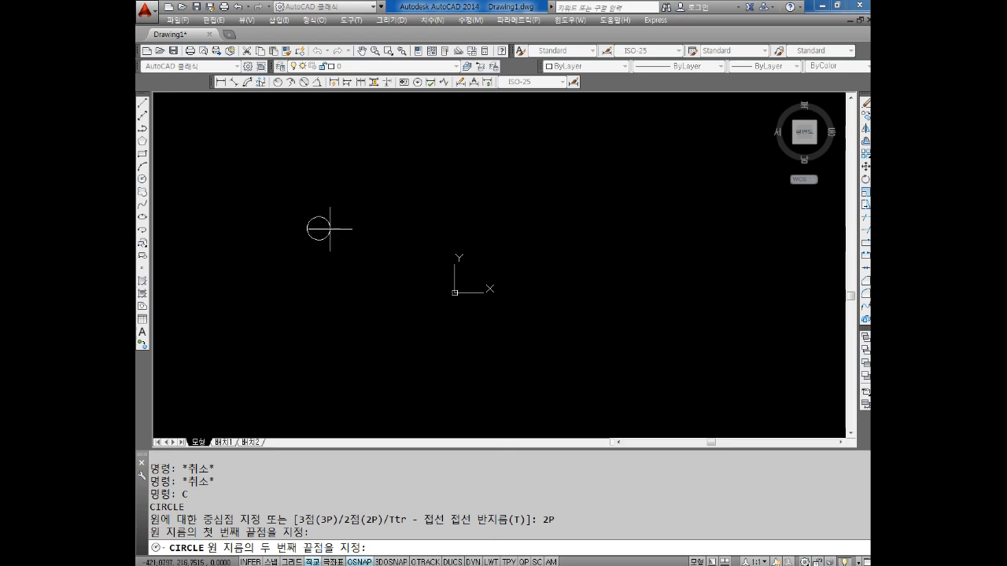
click(420, 215)
Draw a second, slightly smaller two-point circle freehand, up and to the right of the origin
text(C)
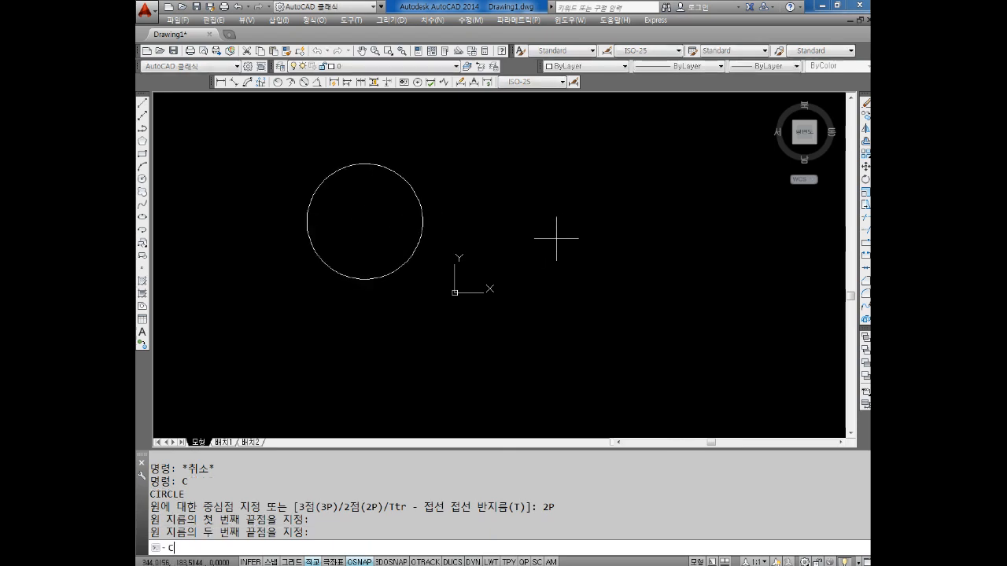
key(Return)
text(2P)
key(Return)
click(551, 247)
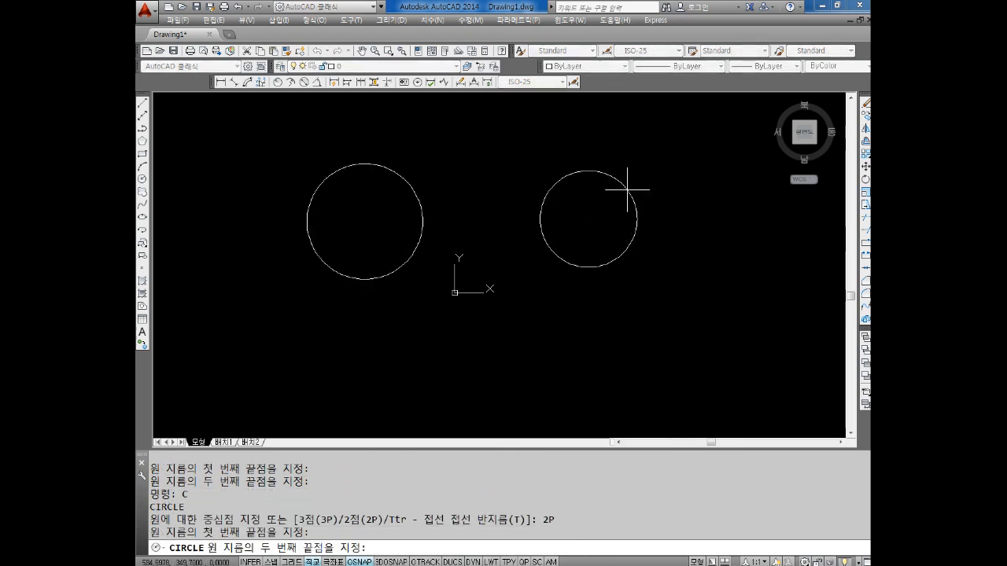
click(627, 190)
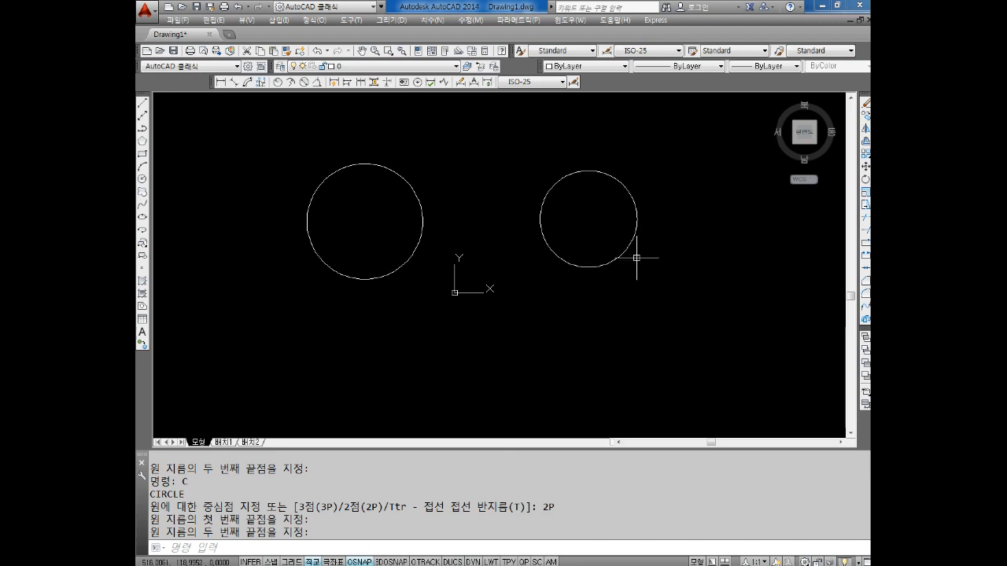
middle_drag(665, 264, 557, 255)
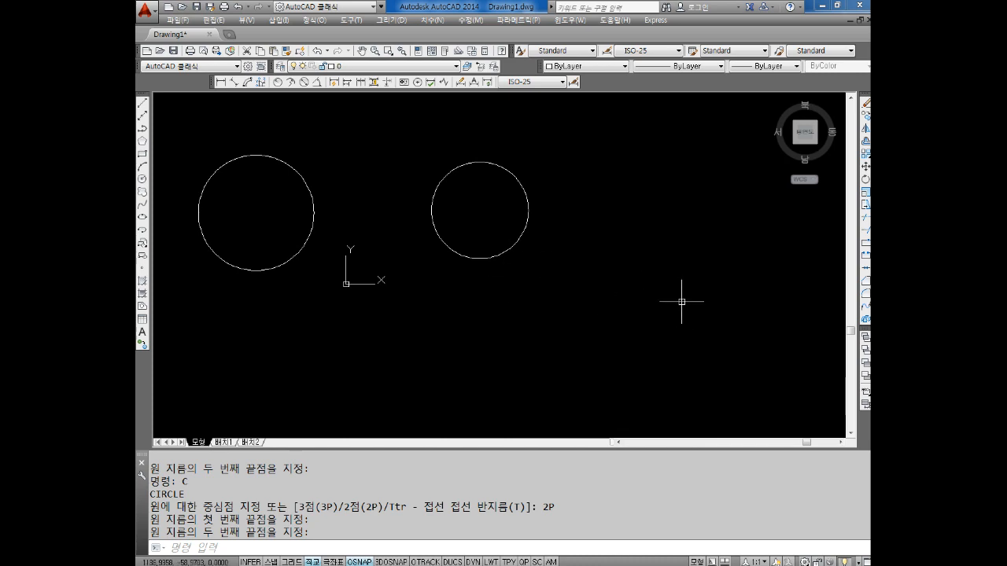
middle_drag(481, 209, 525, 264)
middle_drag(422, 194, 441, 198)
scroll(411, 197, up, 2)
middle_drag(407, 202, 449, 207)
key(Escape)
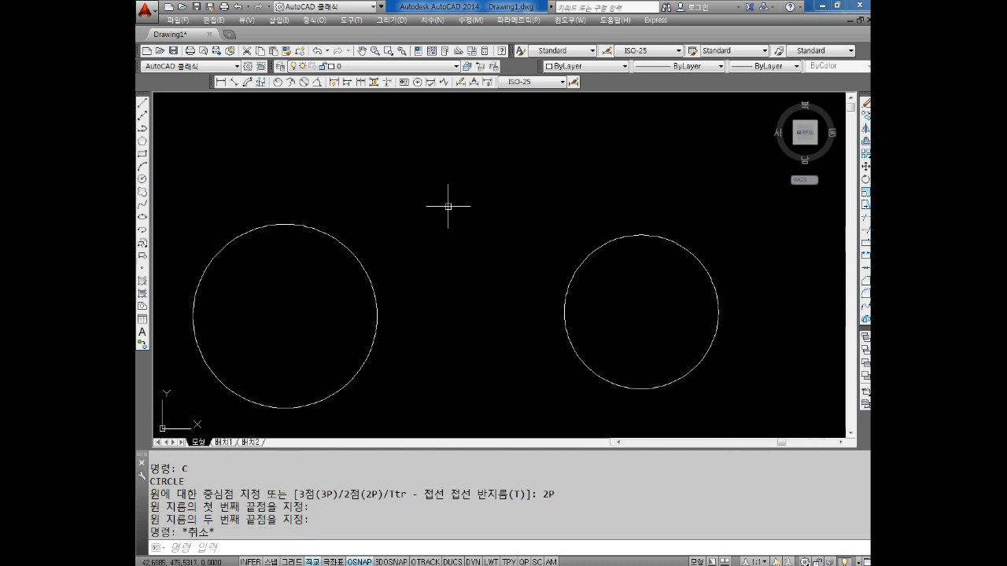
key(Escape)
key(Escape)
text(C)
key(Return)
text(2P)
key(Return)
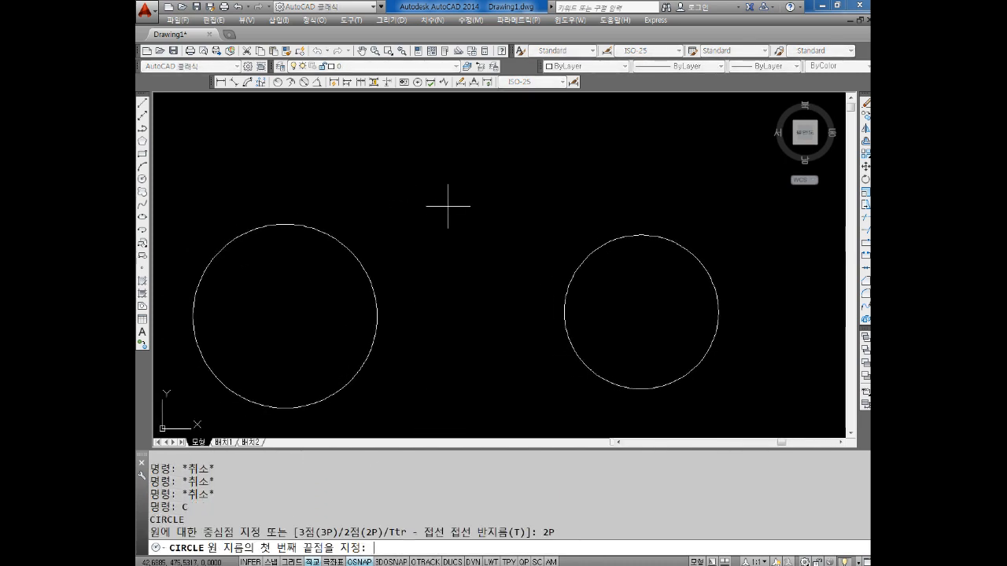
click(410, 183)
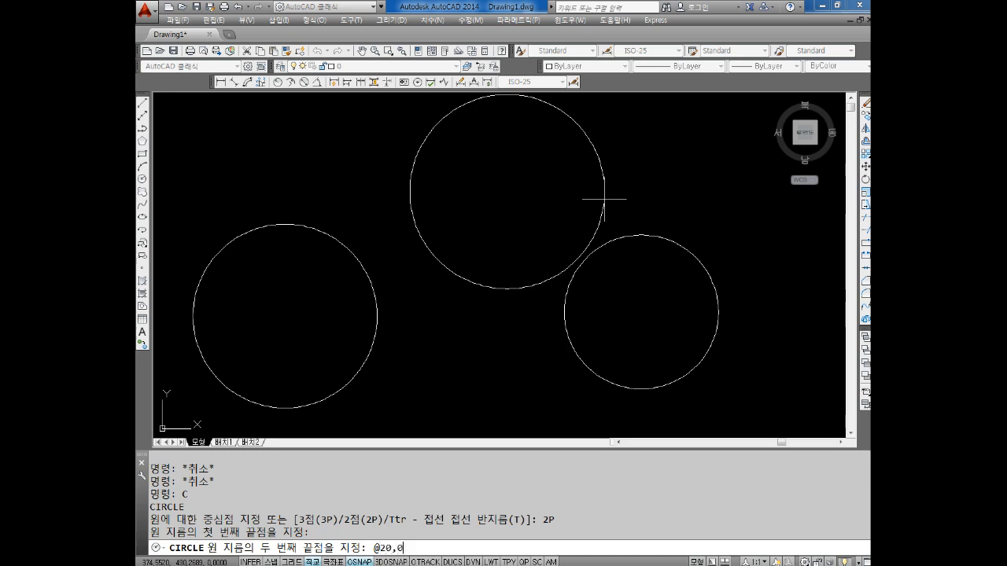
text(@20,0)
key(Return)
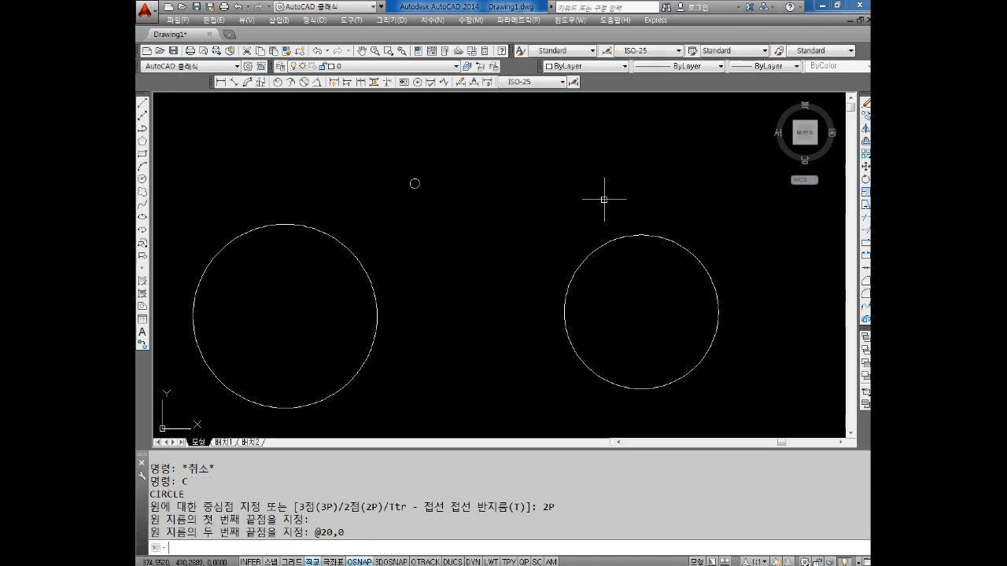
Add a diameter dimension to the small two-point circle, placed at its upper right
scroll(414, 180, up, 6)
middle_drag(413, 181, 433, 299)
scroll(459, 325, up, 2)
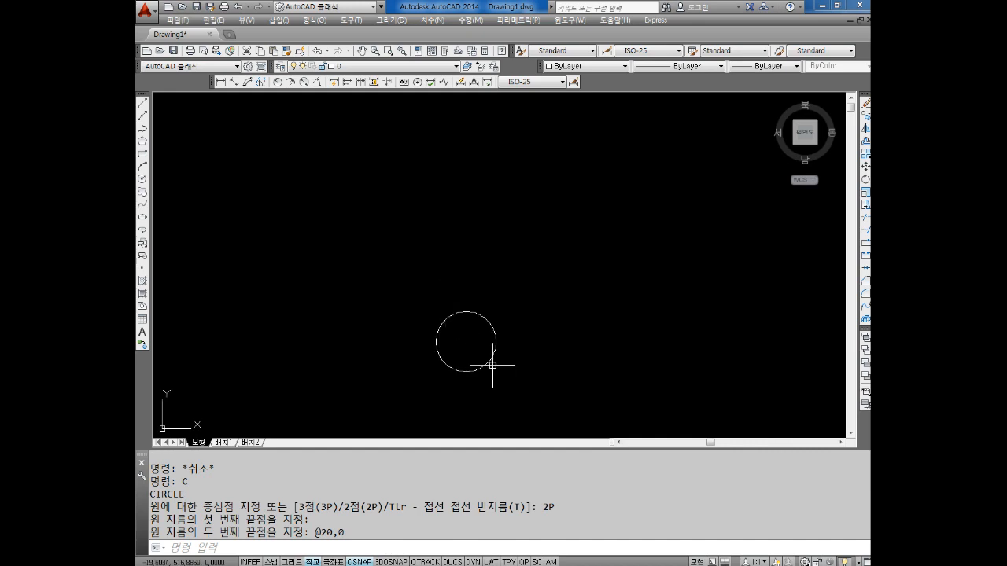
middle_drag(492, 364, 485, 294)
key(Escape)
key(Escape)
key(Escape)
click(304, 82)
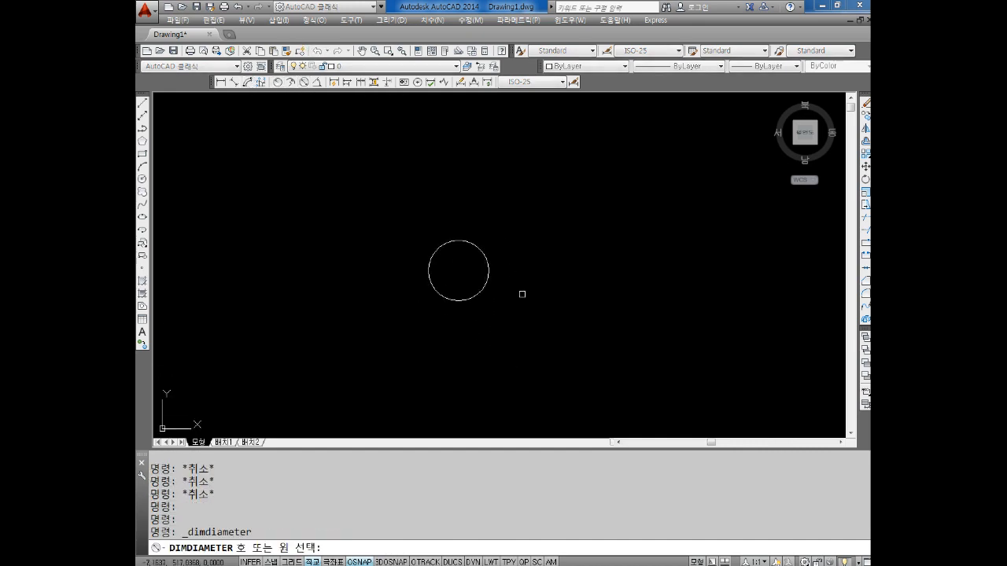
click(486, 260)
key(Escape)
key(Escape)
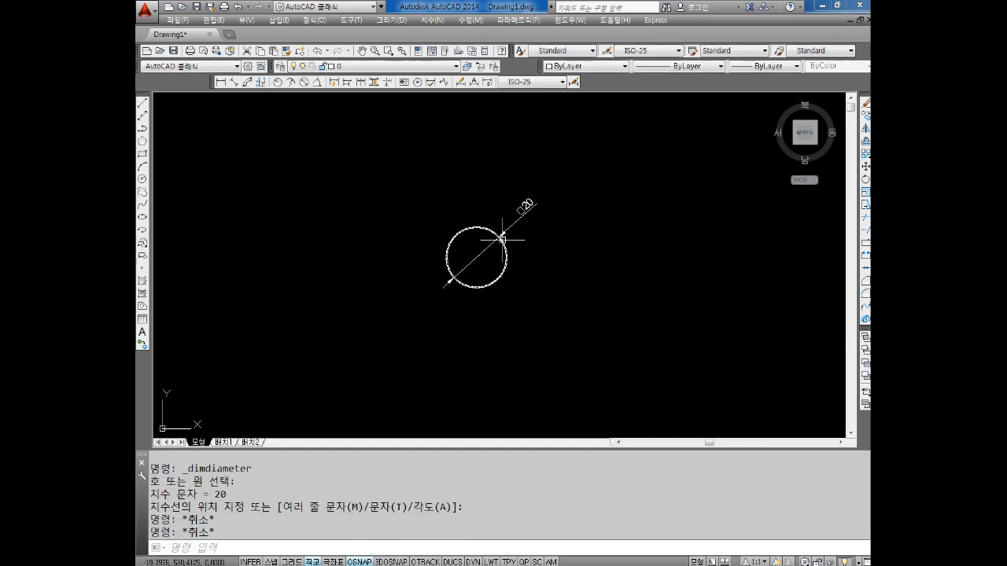
scroll(457, 273, up, 2)
key(alt+Tab)
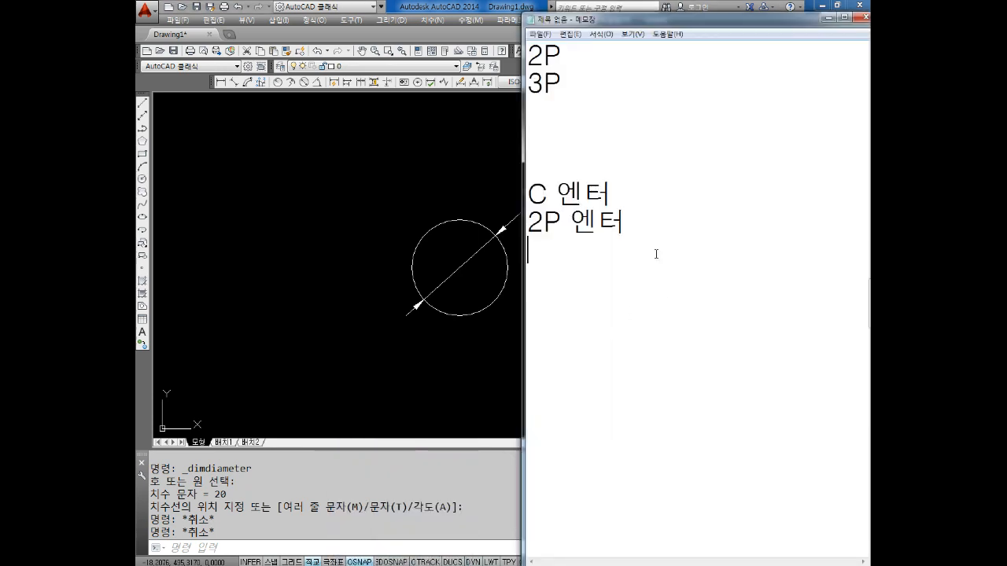
text(시작점 클ㄹ)
text(ㅣㄱ)
key(Return)
text(@20,0)
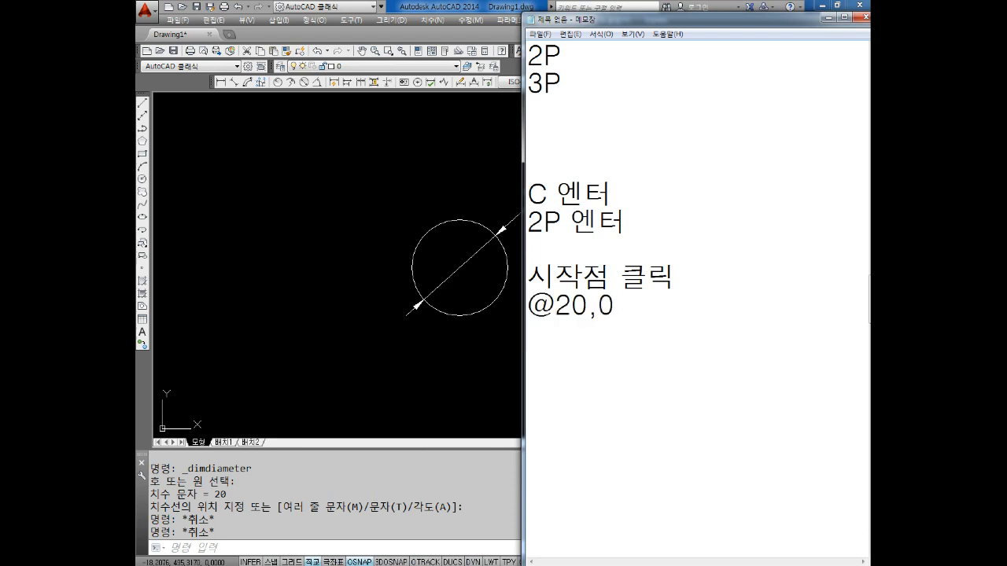
key(Return)
drag(642, 333, 504, 204)
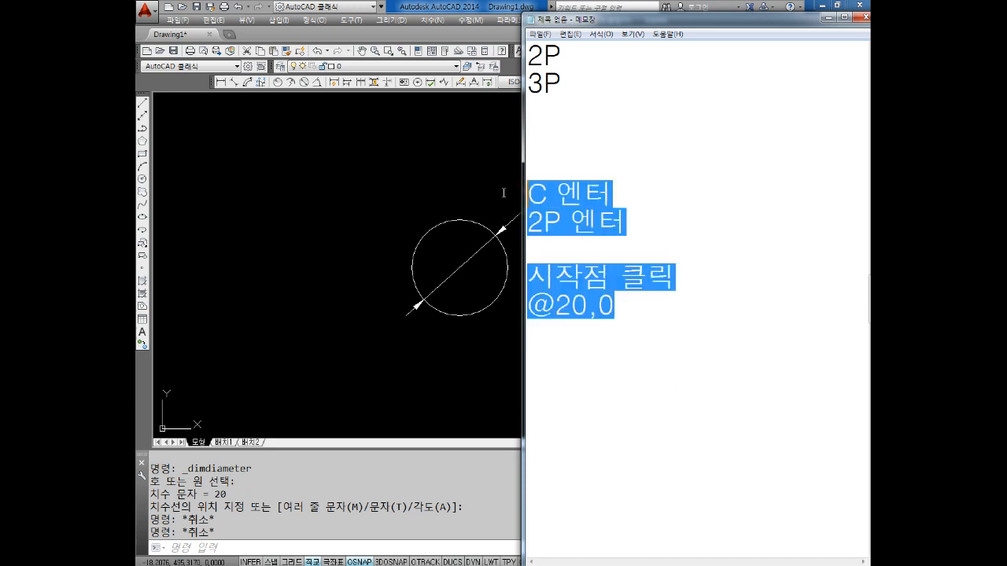
click(580, 380)
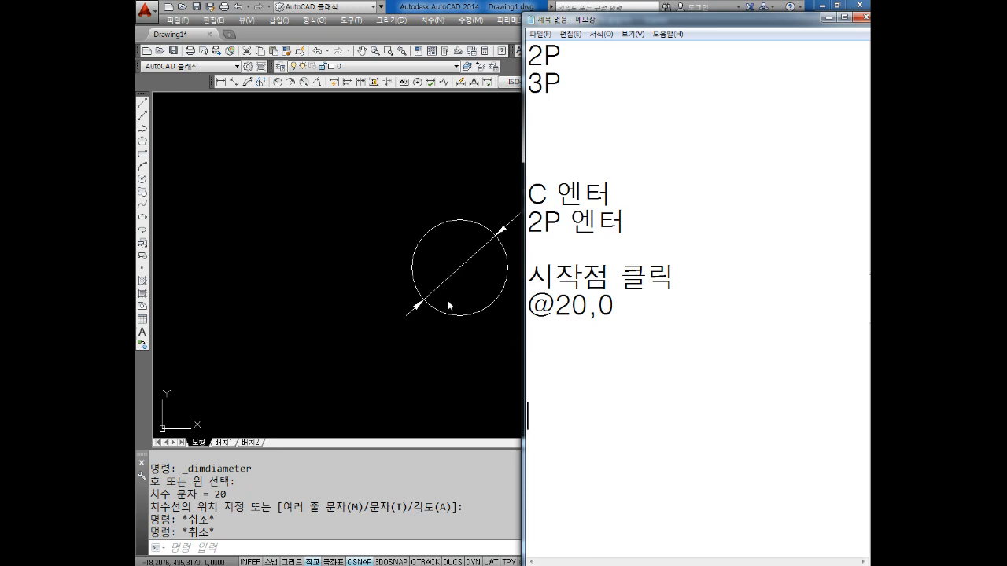
Switch to AutoCAD and draw a horizontal line 100 long to the right of the dimensioned circle
click(380, 296)
middle_drag(616, 319, 452, 303)
key(Escape)
key(Escape)
key(Escape)
key(l)
key(Return)
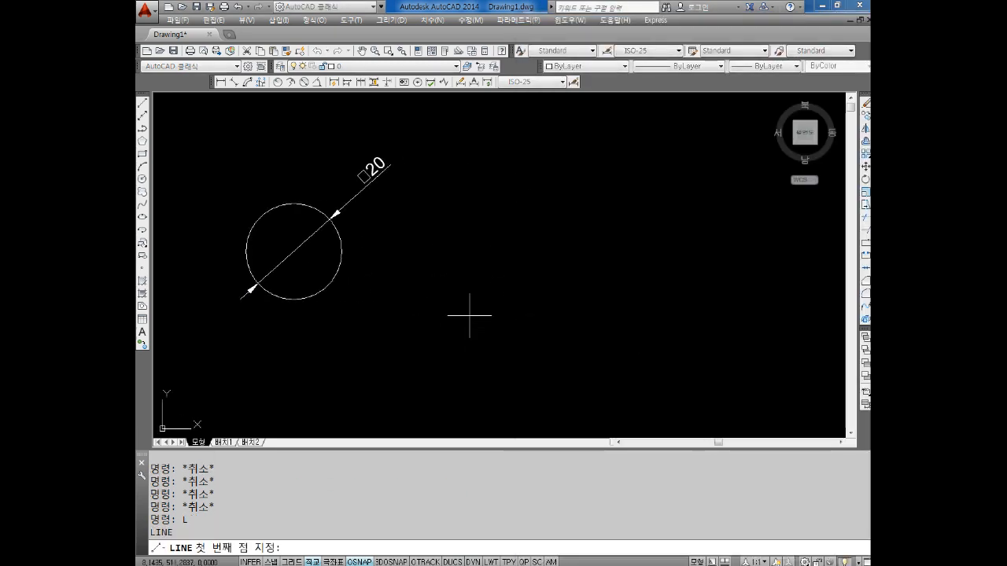
click(454, 295)
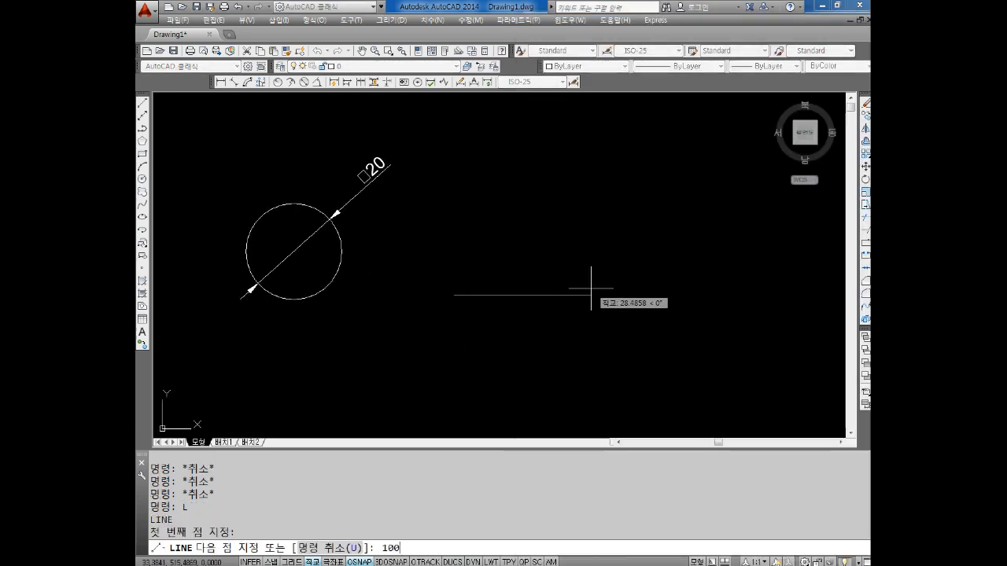
text(100)
key(Return)
key(Escape)
mouse_move(472, 295)
middle_down()
mouse_move(385, 267)
mouse_move(379, 294)
middle_up()
scroll(384, 268, down, 4)
scroll(377, 236, up, 4)
middle_drag(581, 349, 509, 274)
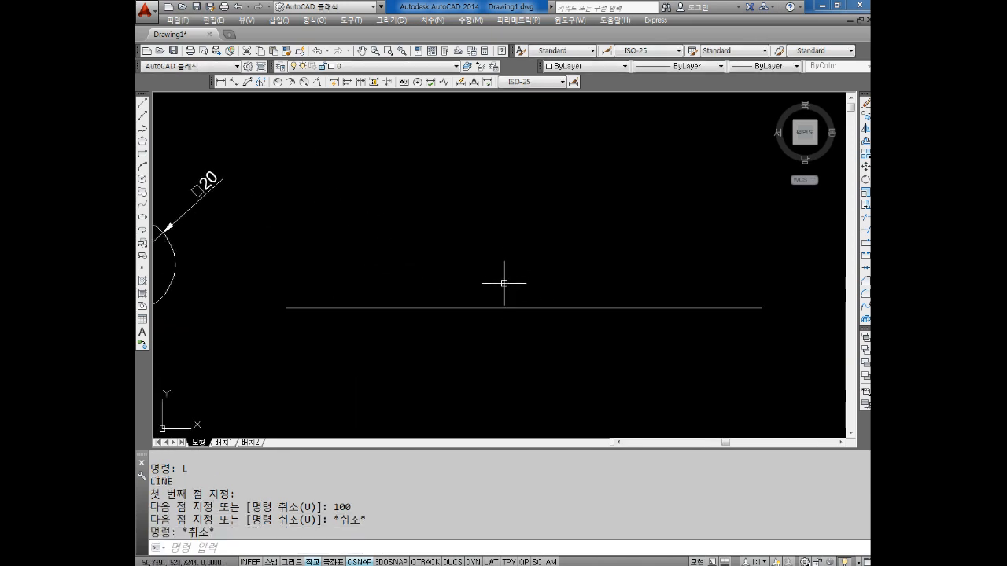
Draw three freehand circles centred on the line's left endpoint (radius about 12), midpoint (radius about 13) and right endpoint
key(Escape)
key(Escape)
key(c)
key(Return)
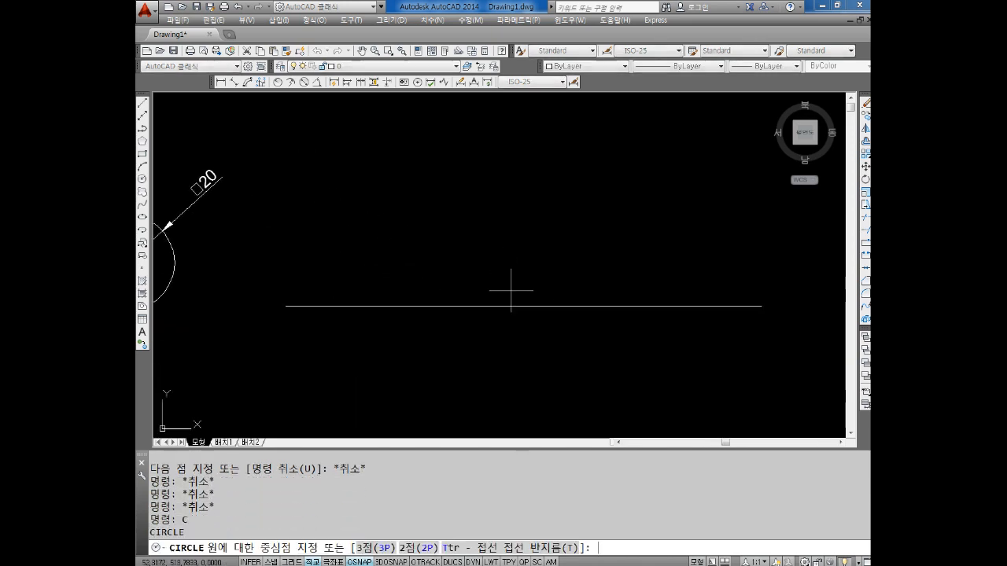
scroll(516, 315, down, 2)
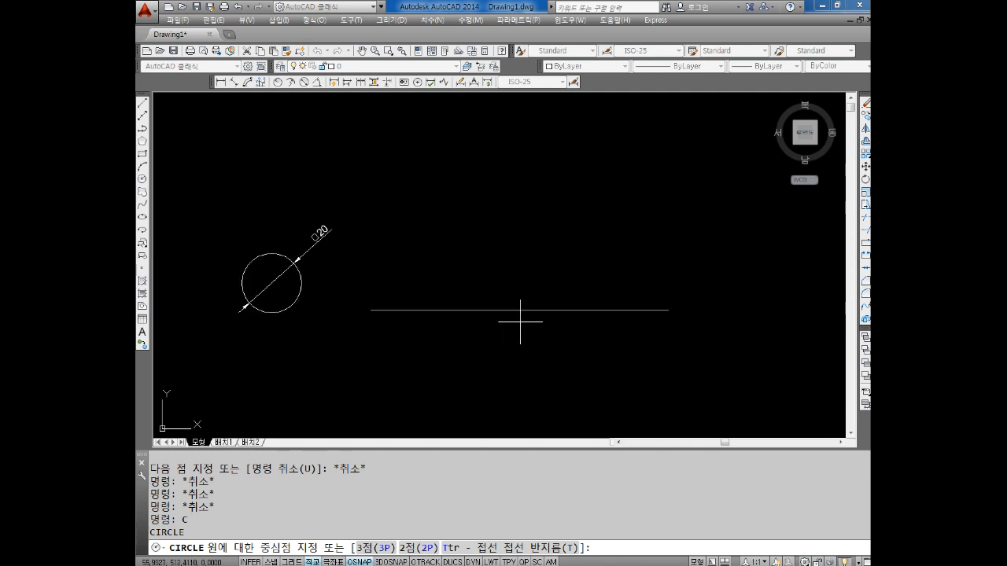
click(370, 310)
click(392, 284)
key(Return)
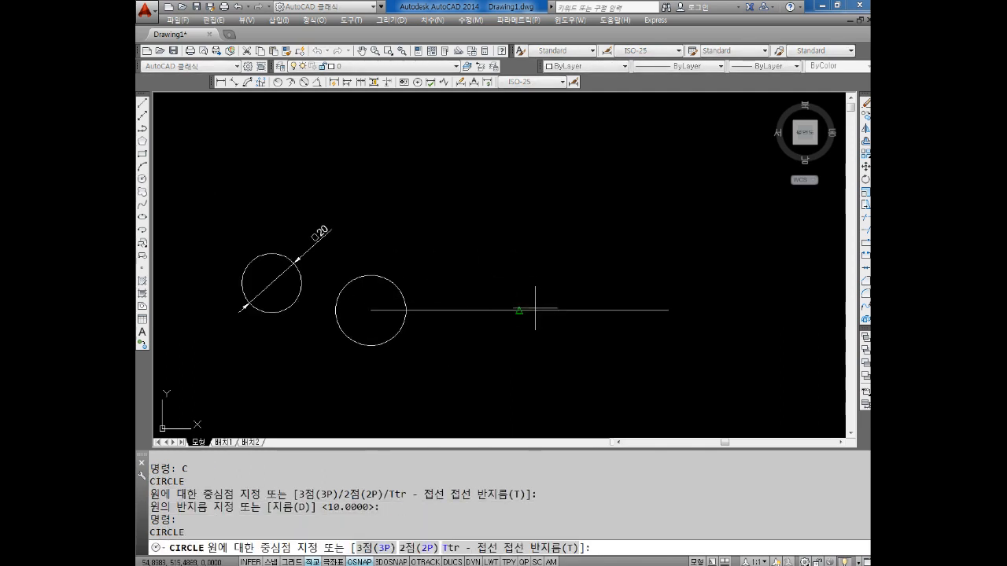
click(520, 310)
click(521, 273)
key(Return)
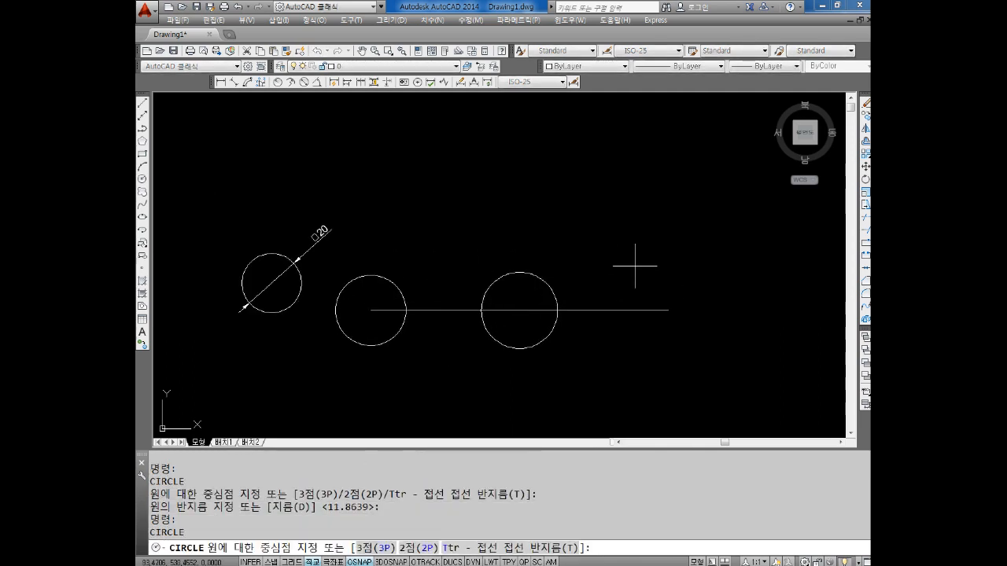
click(668, 310)
click(682, 268)
middle_drag(592, 288, 600, 269)
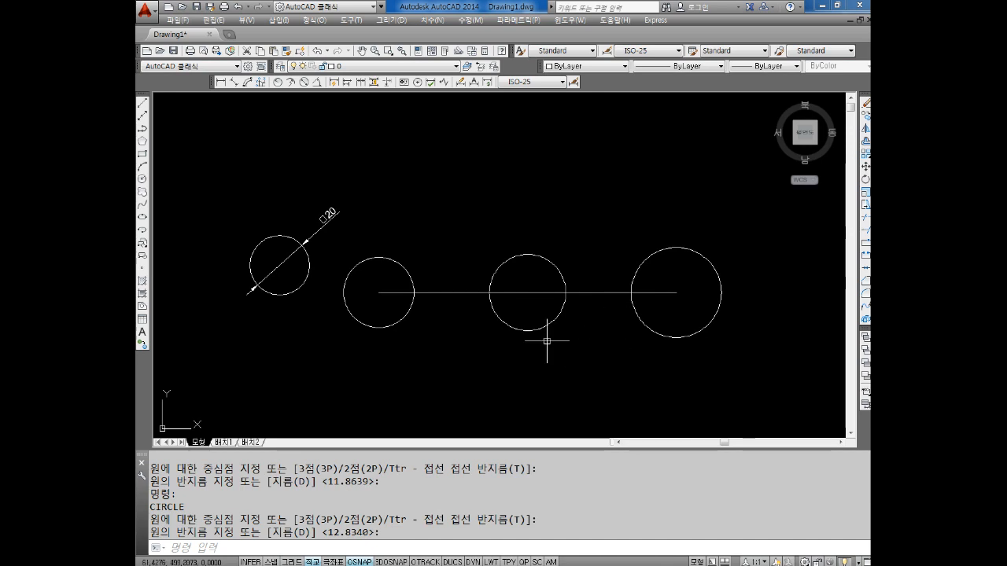
Erase the three circles centred on the line, keeping the line itself
key(Escape)
click(672, 331)
click(364, 288)
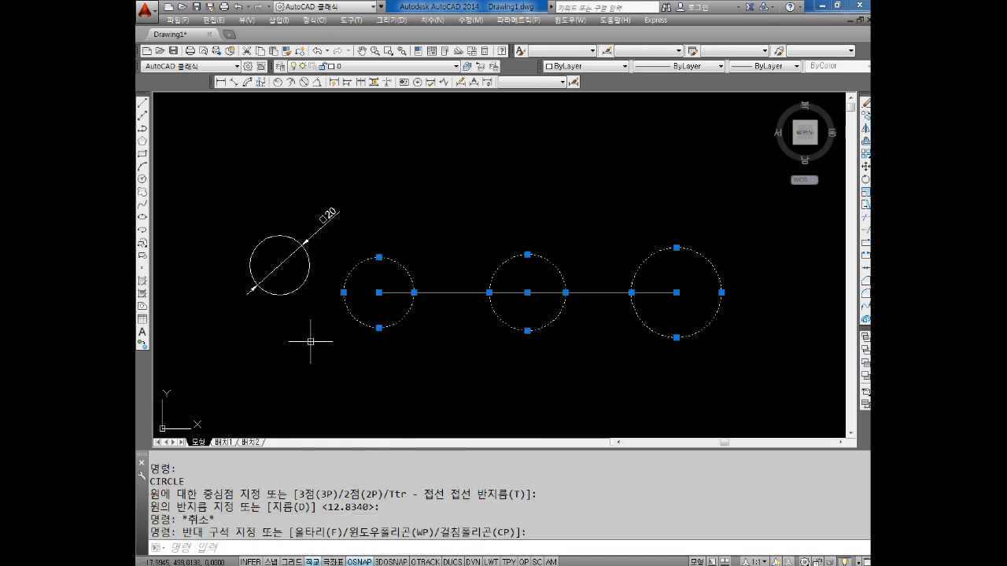
key(Delete)
key(Escape)
key(Escape)
Draw a two-point circle whose diameter runs from the line's left endpoint to its midpoint
text(c)
key(Return)
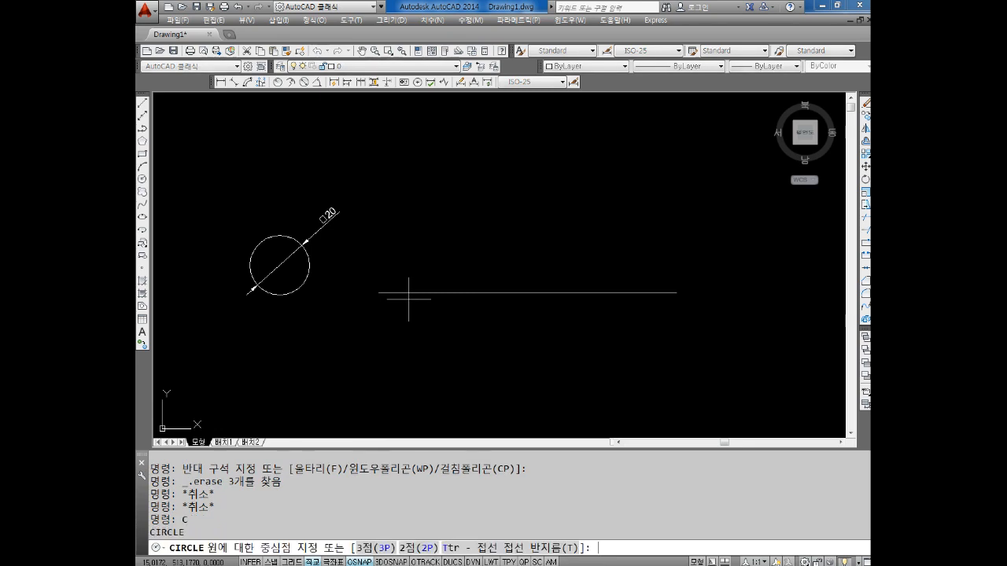
text(2p)
key(Return)
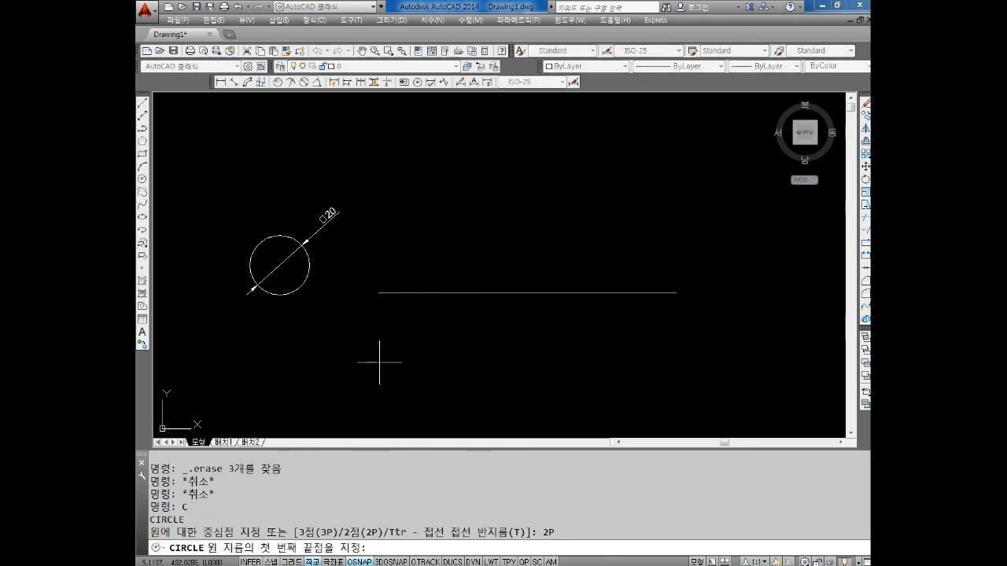
click(379, 293)
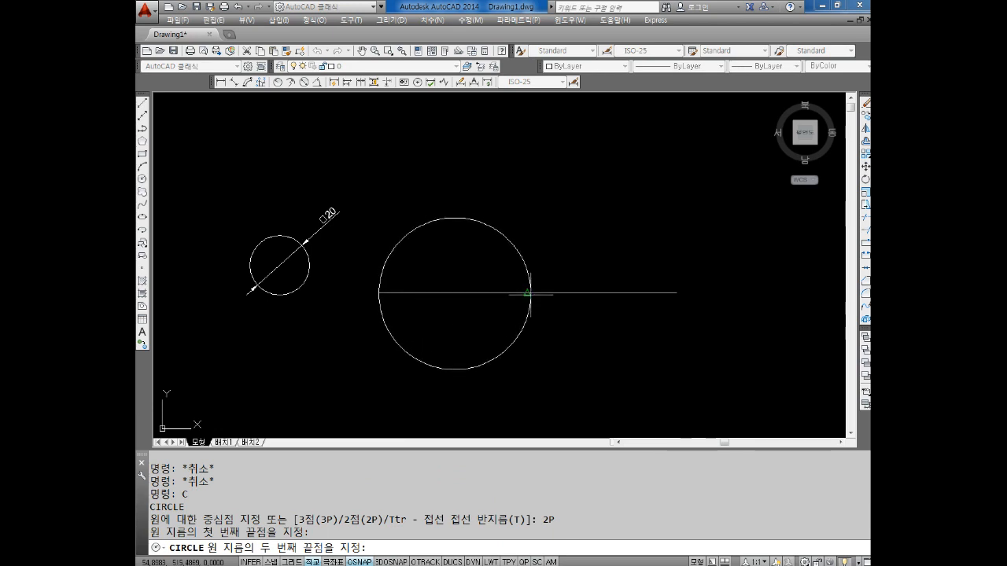
click(524, 292)
key(Escape)
key(Escape)
key(Escape)
Draw a second two-point circle whose diameter runs from the line's midpoint to its right endpoint
text(c)
key(Return)
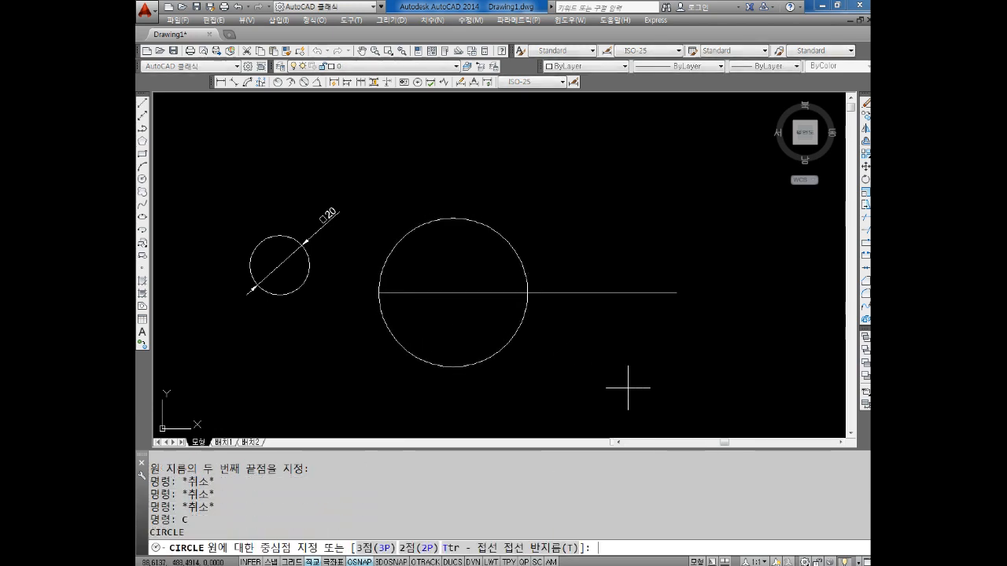
text(2p)
key(Return)
click(527, 292)
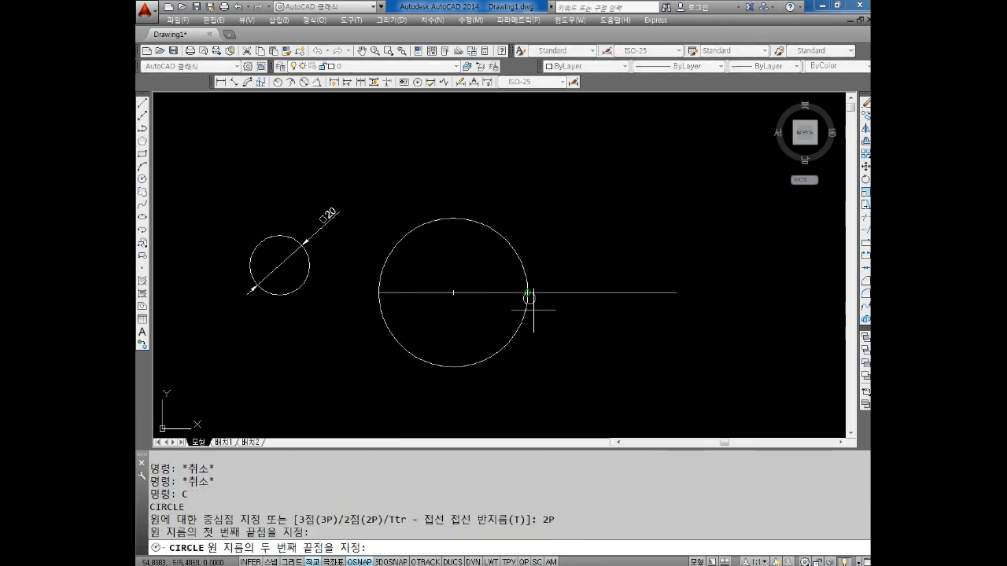
click(676, 293)
key(Escape)
key(Escape)
key(Escape)
key(Escape)
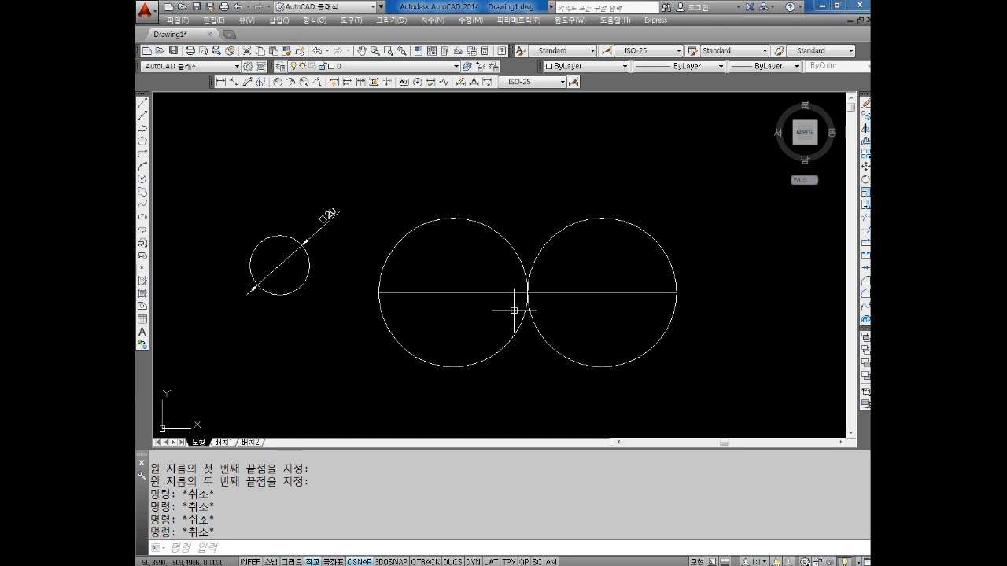
Examine the tangent point of the two circles and the line's grips there, leaving nothing selected
scroll(521, 294, down, 2)
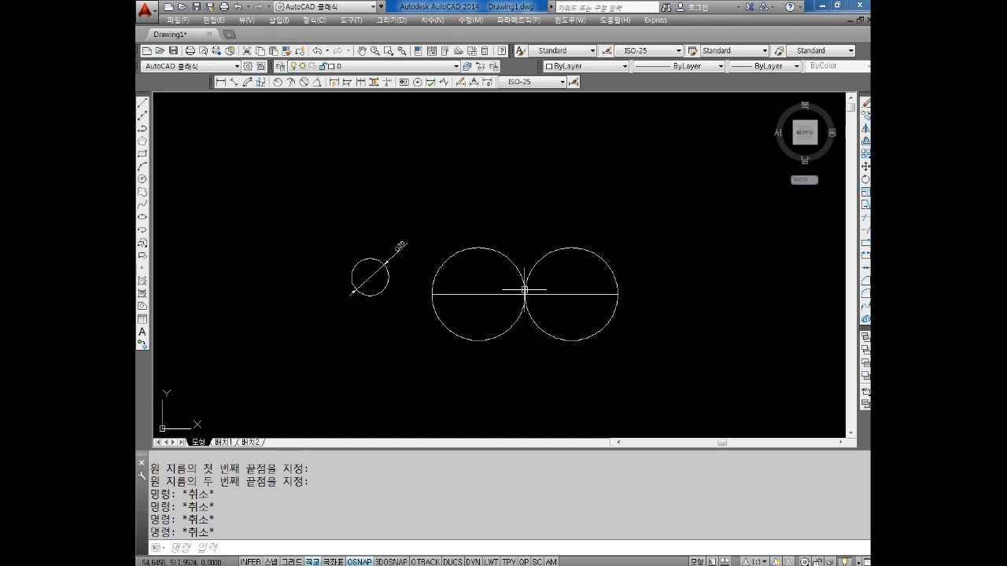
scroll(535, 295, up, 4)
key(Escape)
click(599, 268)
click(489, 336)
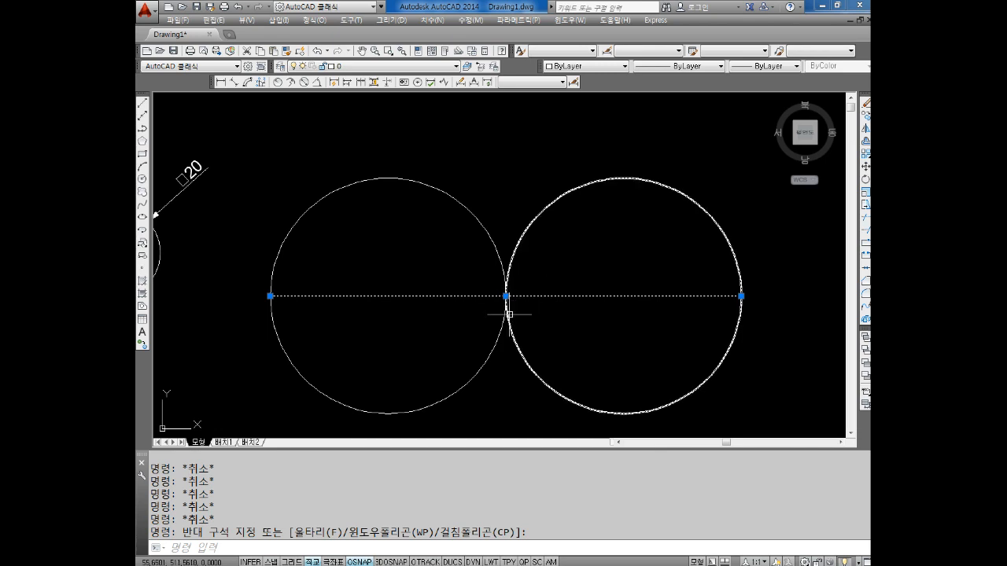
scroll(510, 310, down, 4)
middle_drag(498, 315, 461, 290)
key(Escape)
key(Escape)
key(Escape)
key(Escape)
key(Escape)
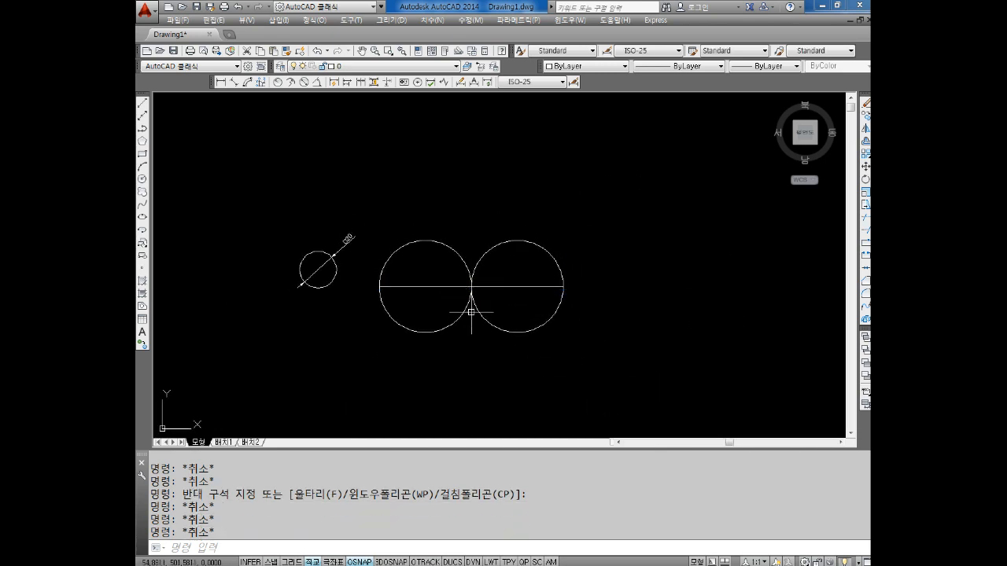
key(Escape)
middle_drag(598, 287, 486, 263)
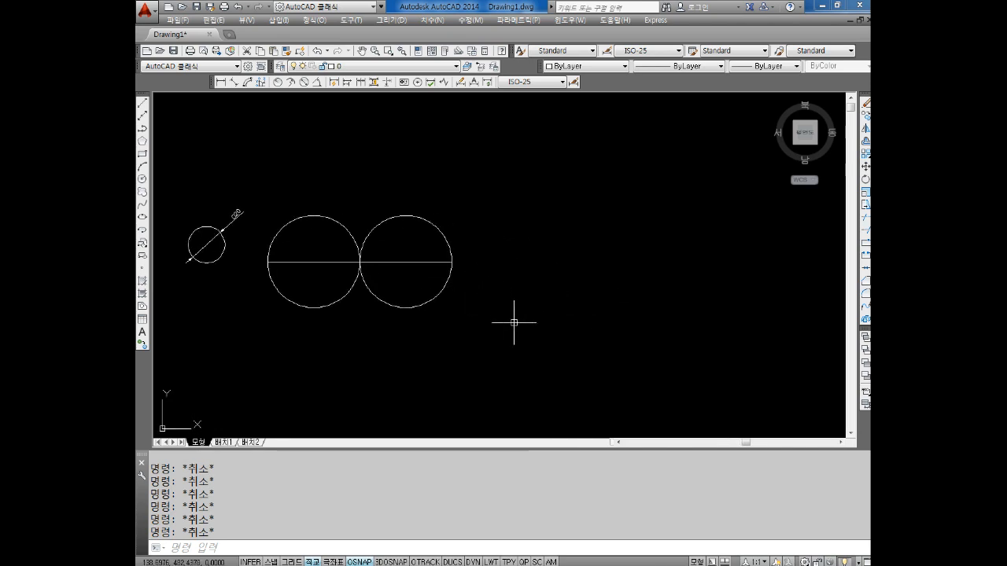
click(431, 564)
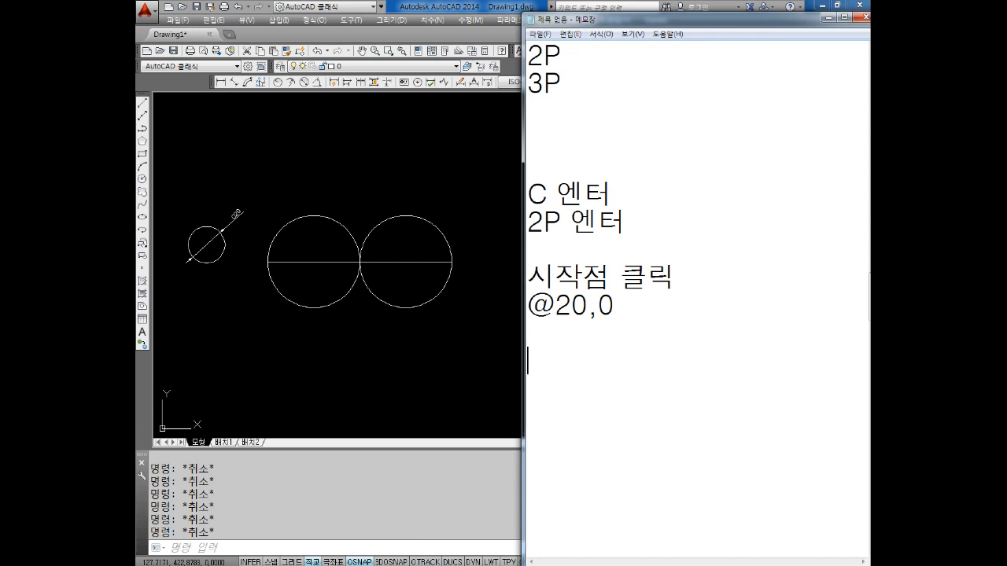
text(3ㅔ)
key(BackSpace)
text(P)
Switch to AutoCAD and draw a three-point circle freehand to the right of the two tangent circles, picking its points clockwise
click(465, 253)
text(c)
key(Return)
text(3P)
key(Return)
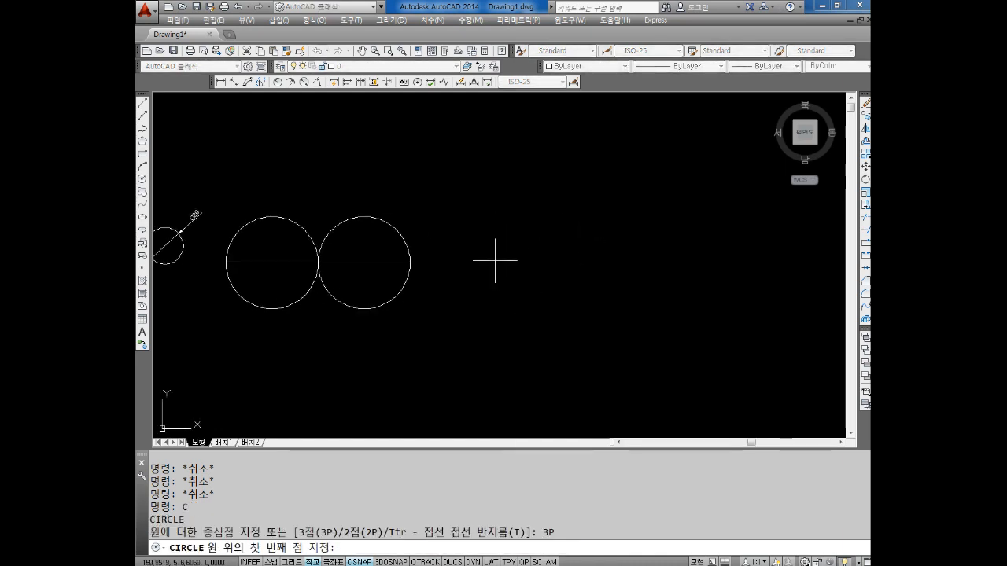
click(535, 243)
click(640, 208)
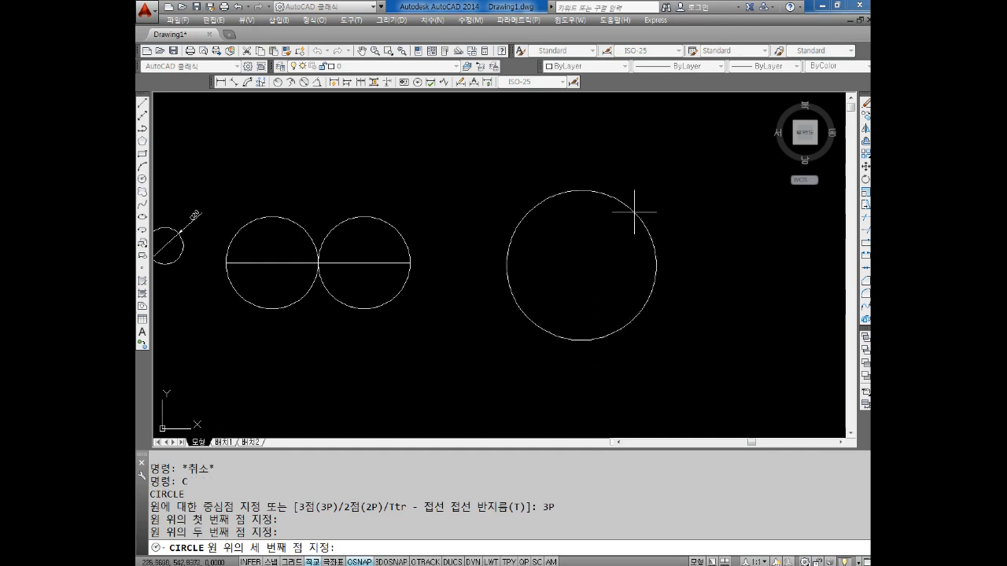
click(661, 289)
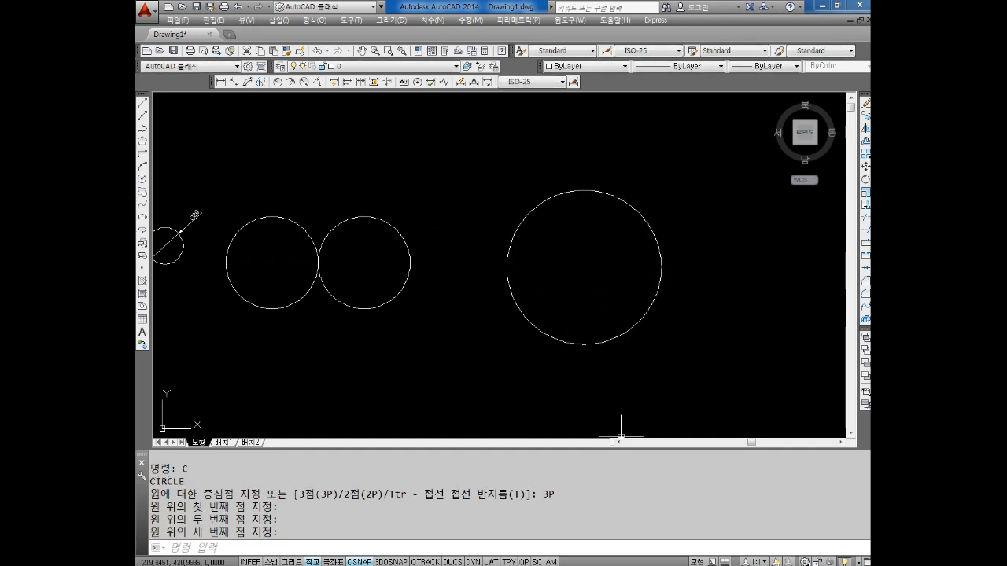
Switch to Notepad, insert the line "C 엔터" above the last 3P entry and extend that entry to "3P 엔터"
key(alt+Tab)
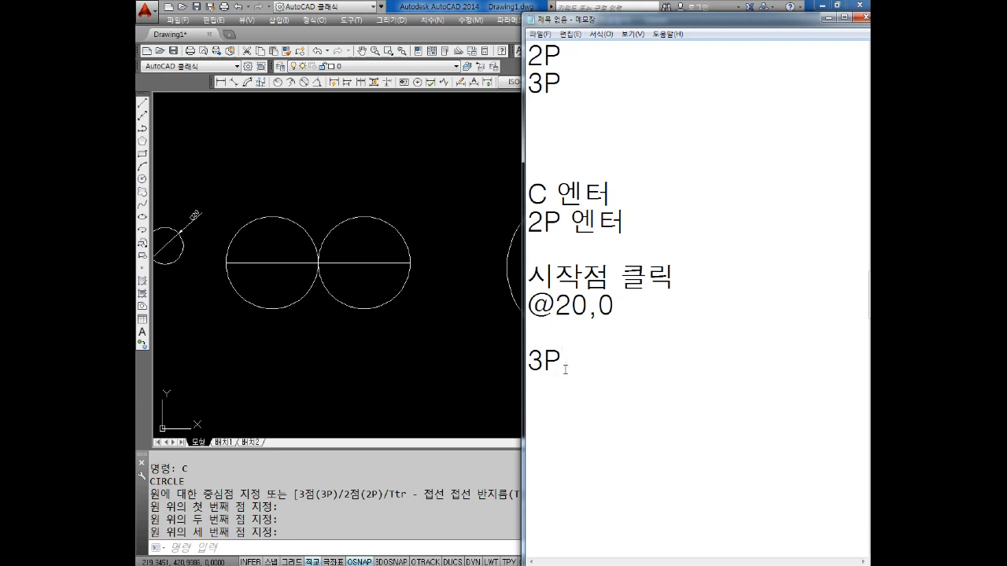
key(Return)
text(ㅊ)
key(BackSpace)
key(Hangul)
text(C엔터)
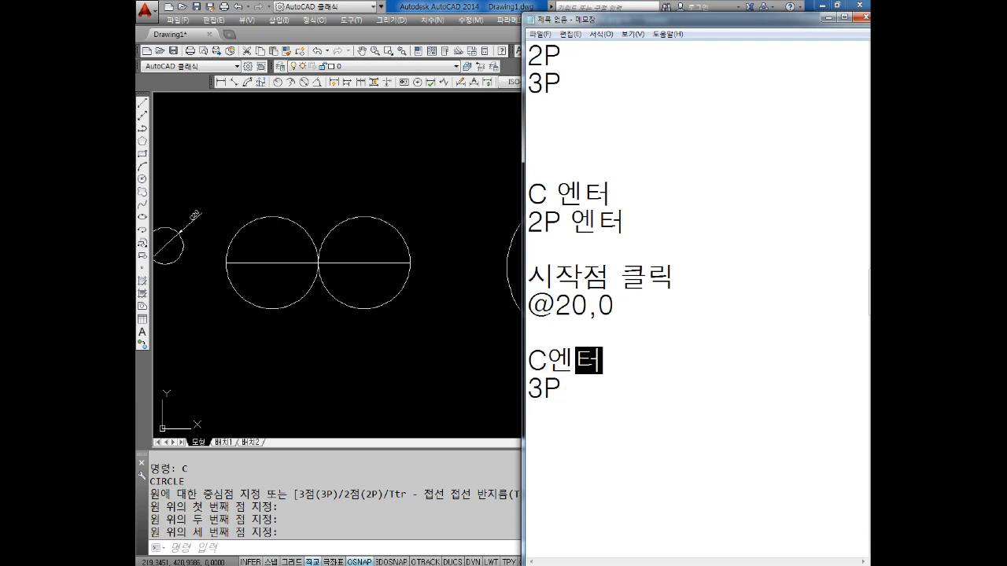
key(Down)
text(에ㄴ터)
key(Left)
key(Left)
key(Right)
key(Up)
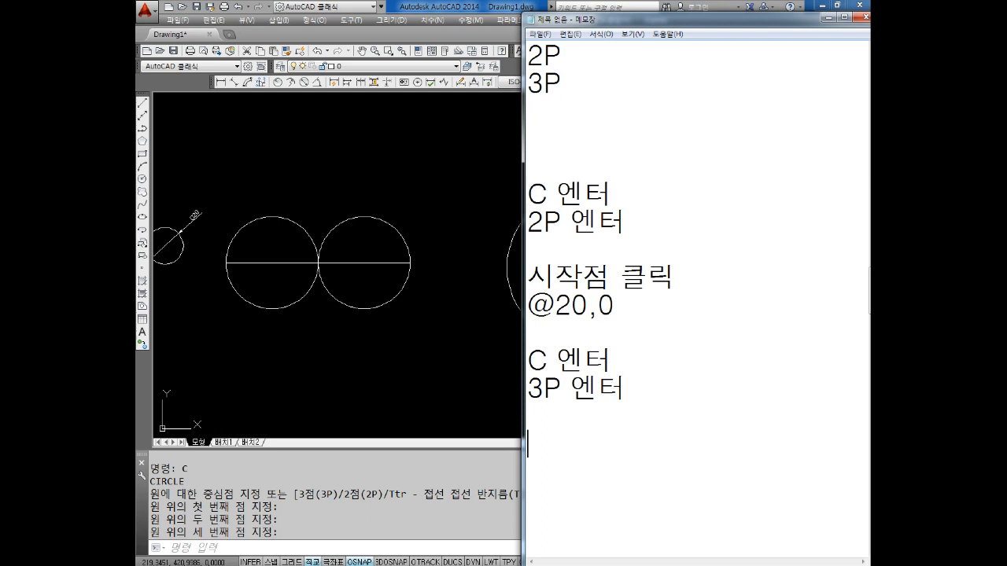
Add the line "점을 차례되로 클릭" below the 3P entry, separated by a blank line
text(점)
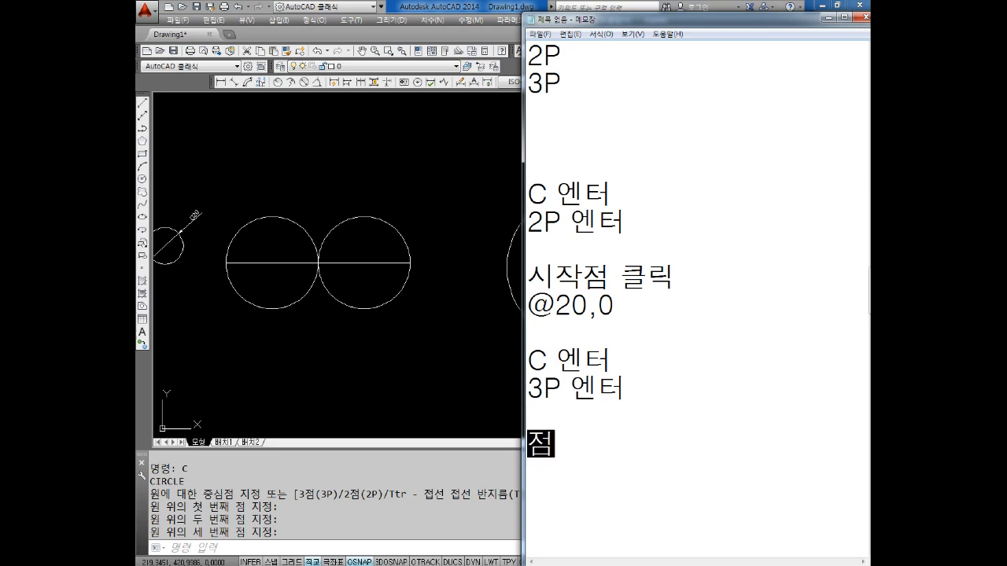
text(을 ㅊㅏ례되)
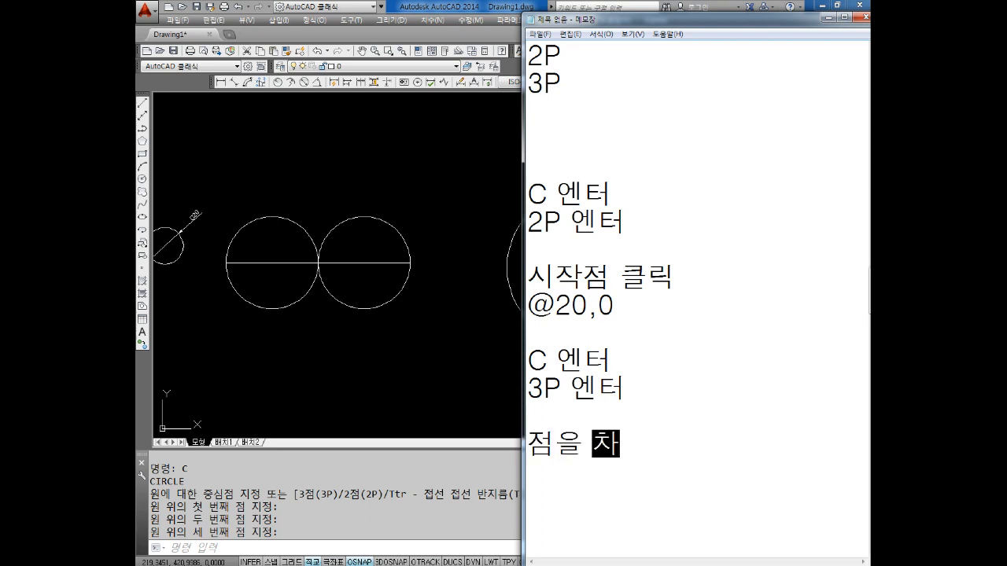
text(로 클릭)
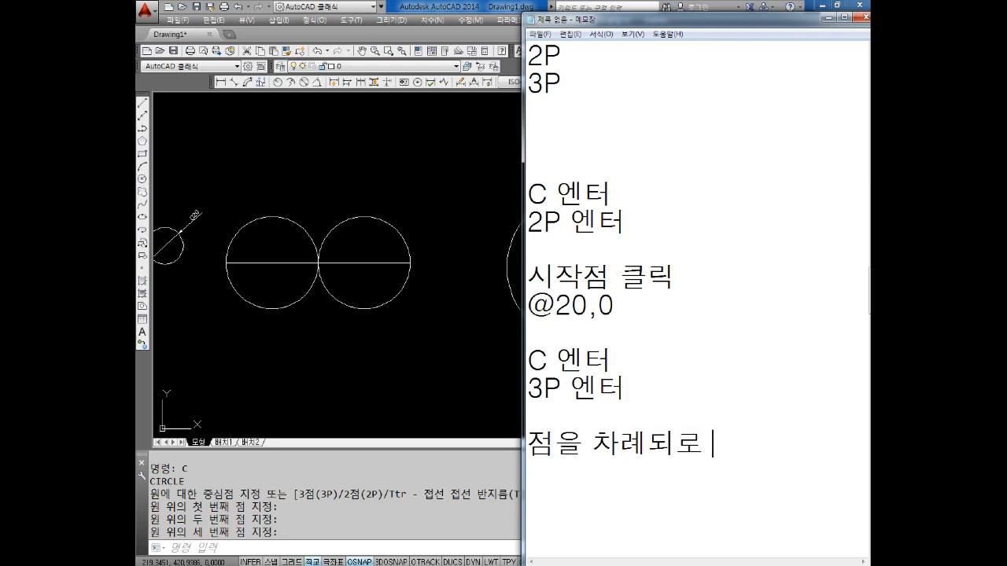
key(Return)
Add the lines "주의할점" and "방향 시계방향" below the "점을 차례되로 클릭" line
text(주의할점)
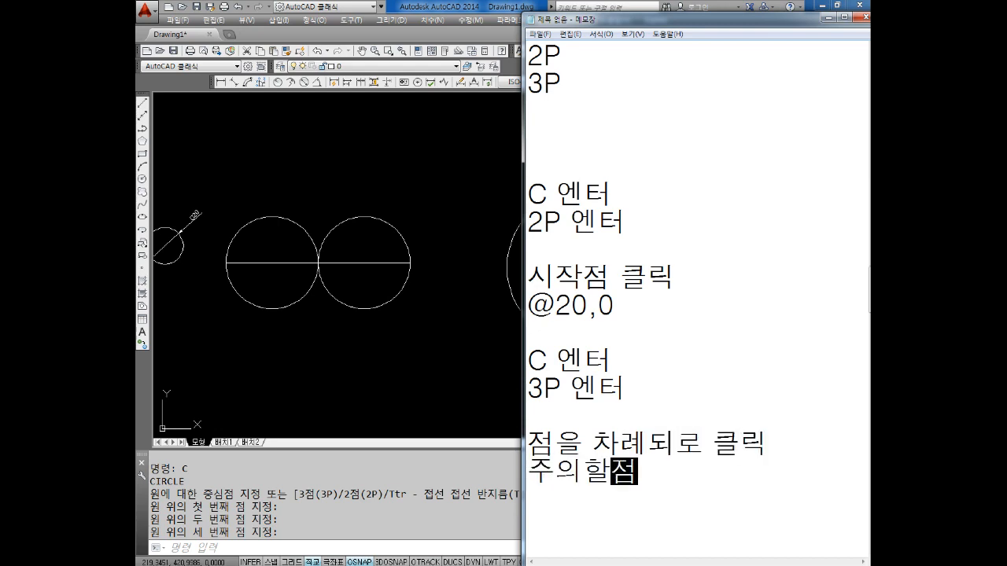
key(Return)
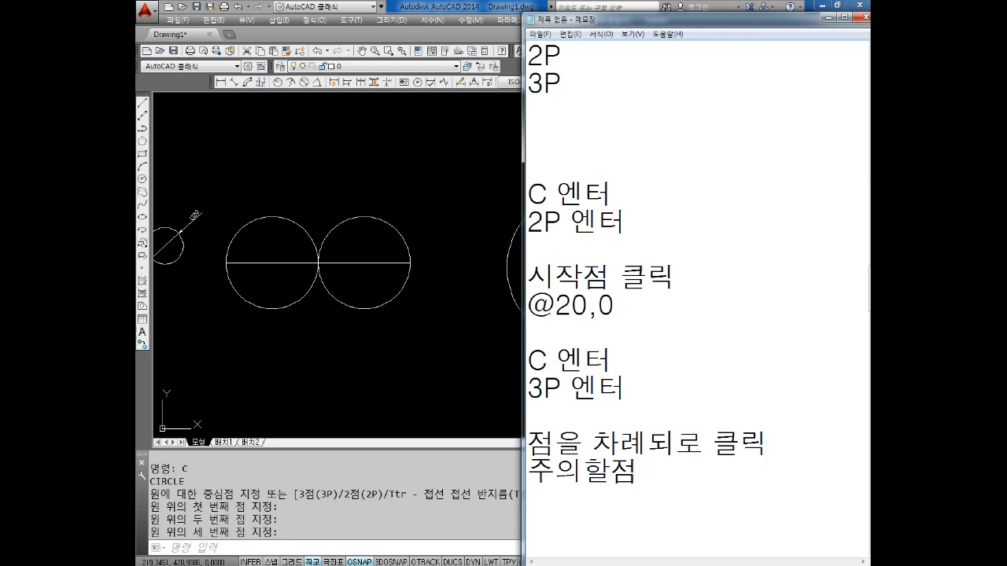
text(방향)
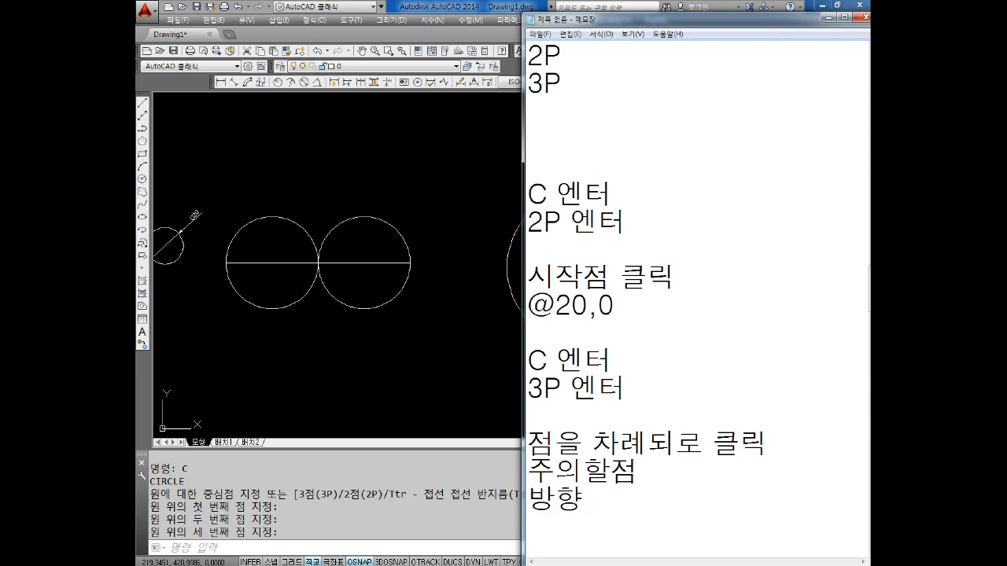
text( 시계방향)
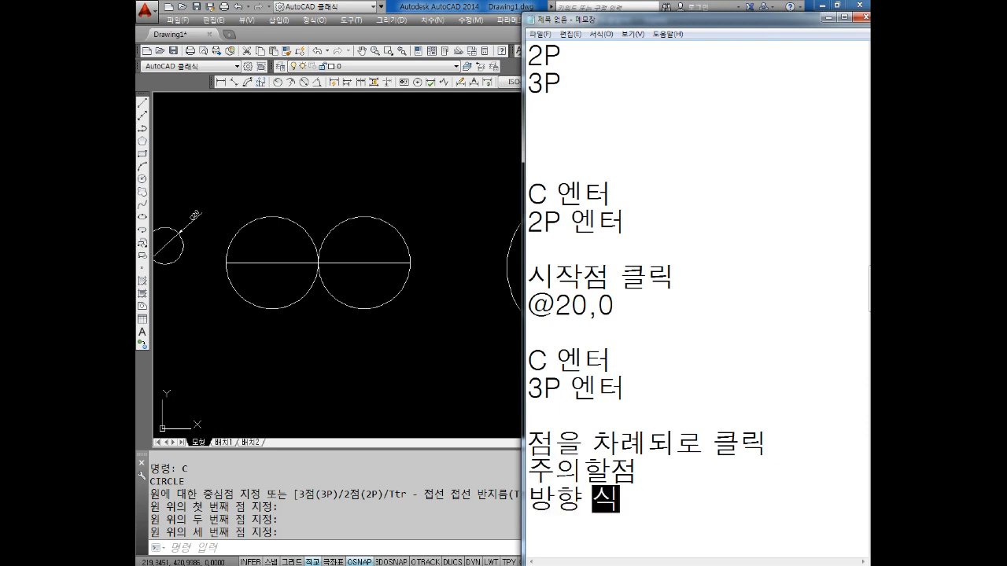
key(Return)
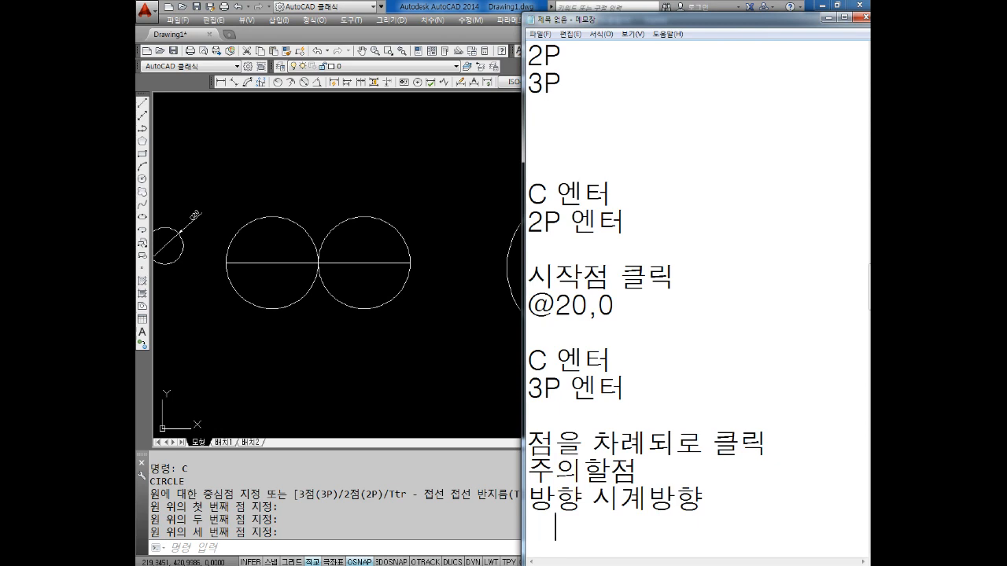
Add an indented line "반시계방향으로" under "시계방향", followed by the line "점을 클릭한다..."
text(반기)
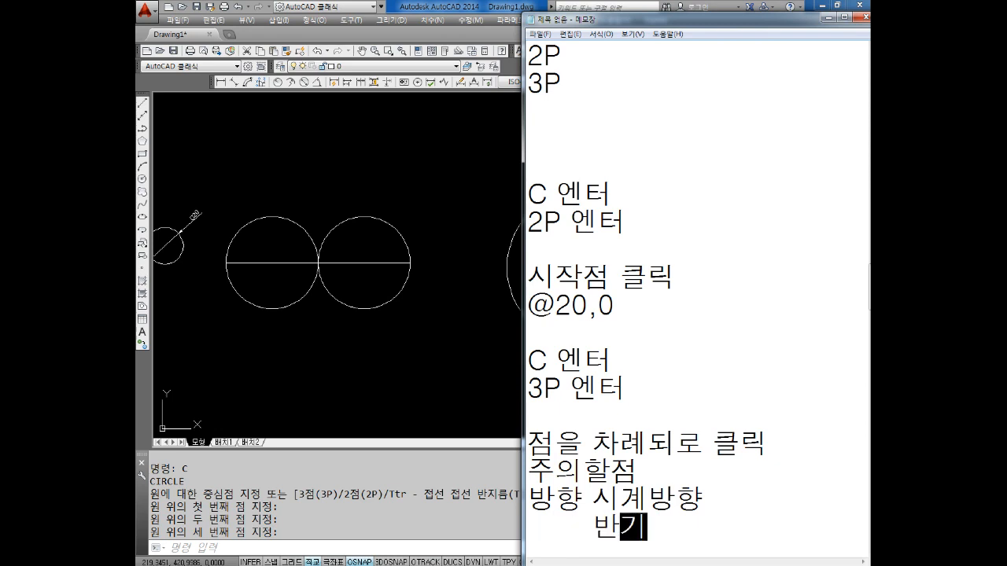
key(Return)
key(BackSpace)
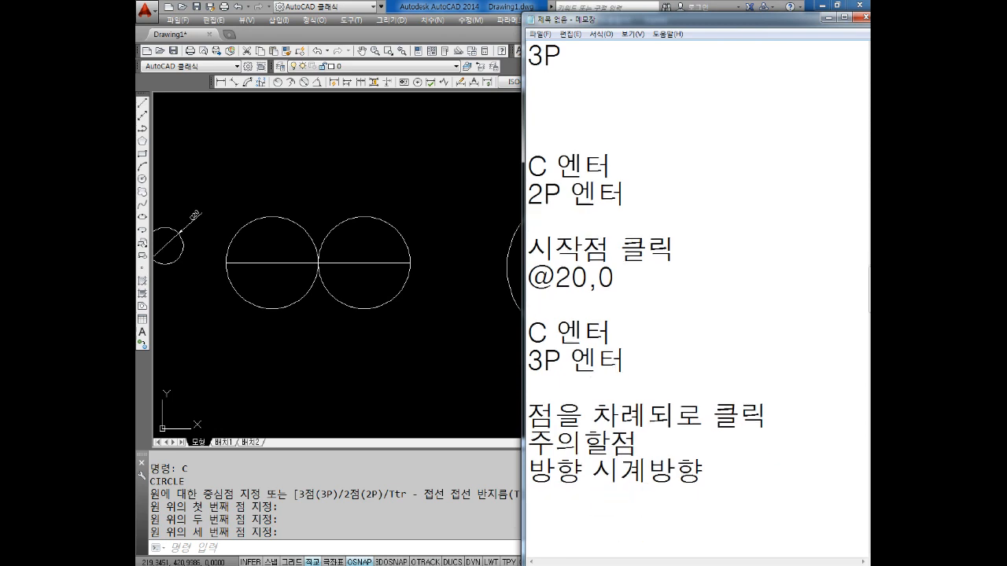
text(반시계)
text(방향으)
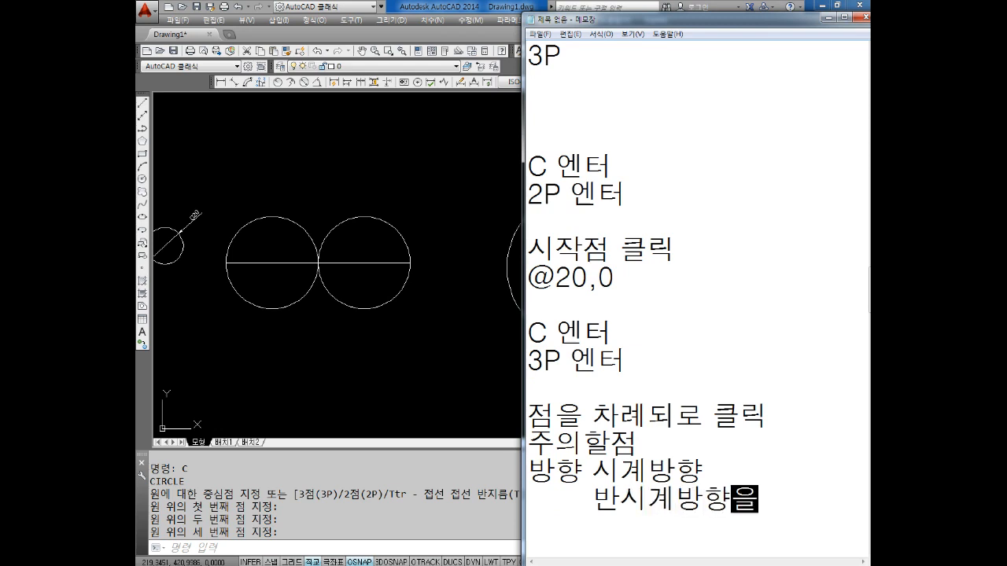
text(로)
key(Return)
text(점을 트)
text(클릭한다...)
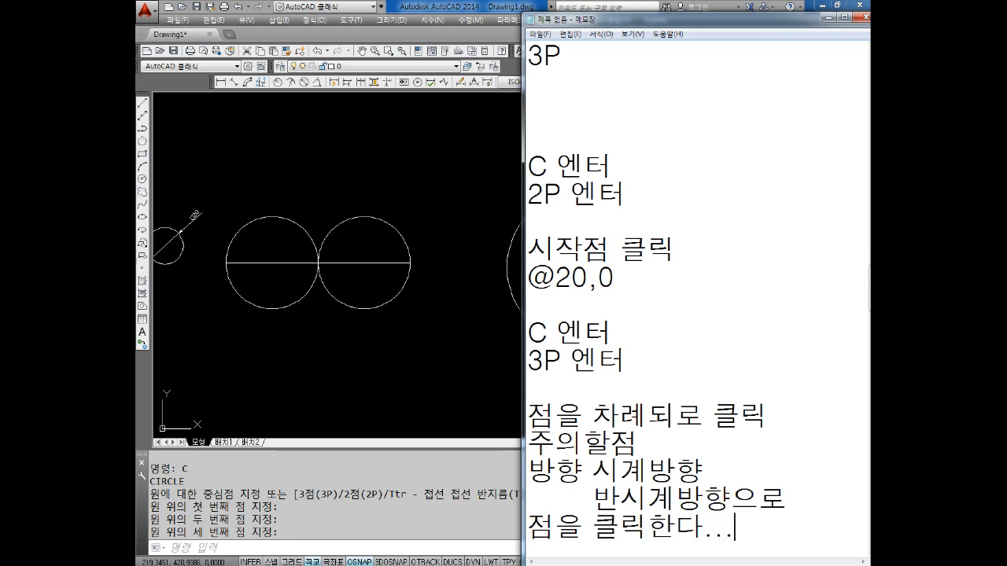
Add the heading "사각형" below the circle notes, separated by a blank line, with "REC 엔터" under it
key(Return)
key(Return)
key(Return)
key(Return)
key(Return)
key(Return)
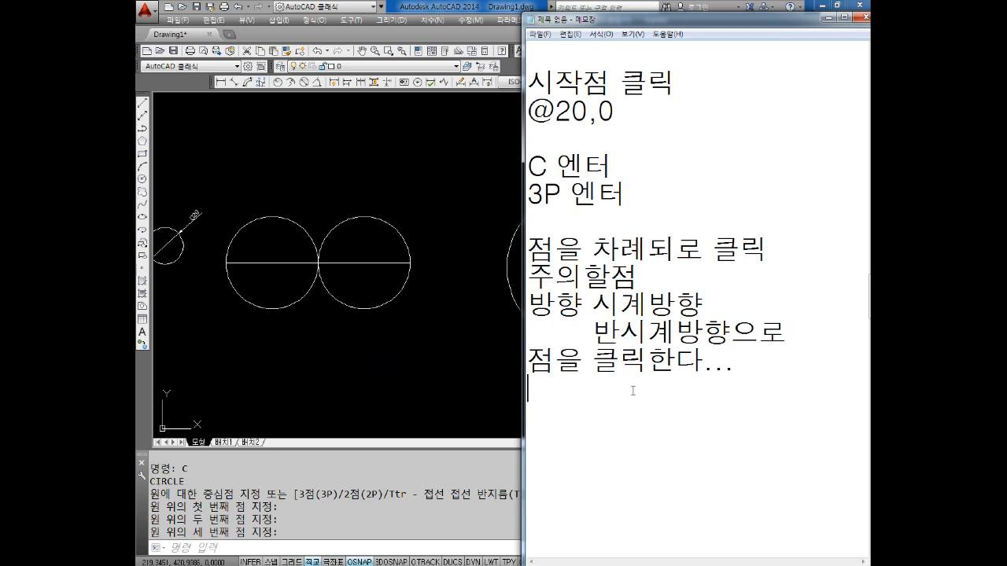
text(사각형 )
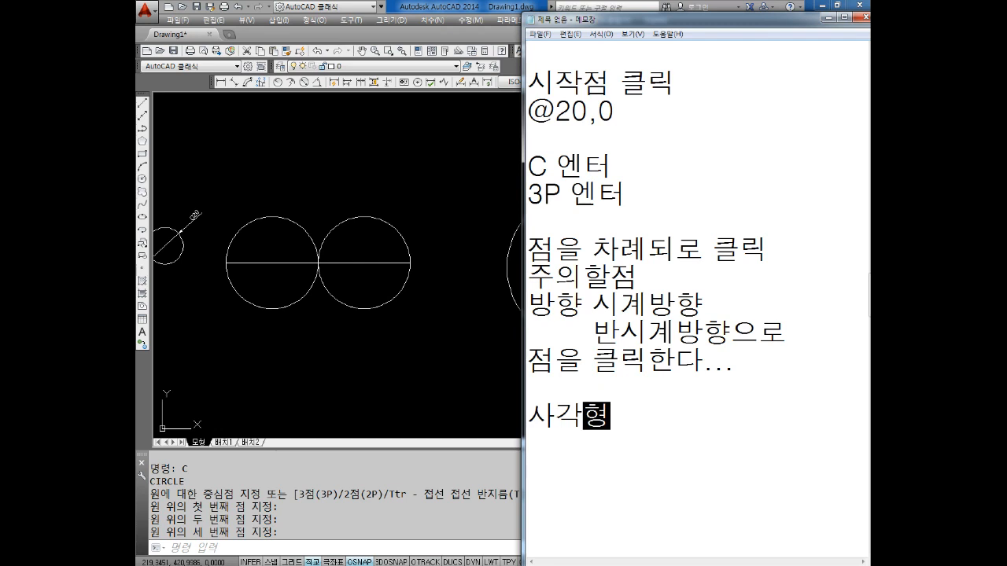
text(REC)
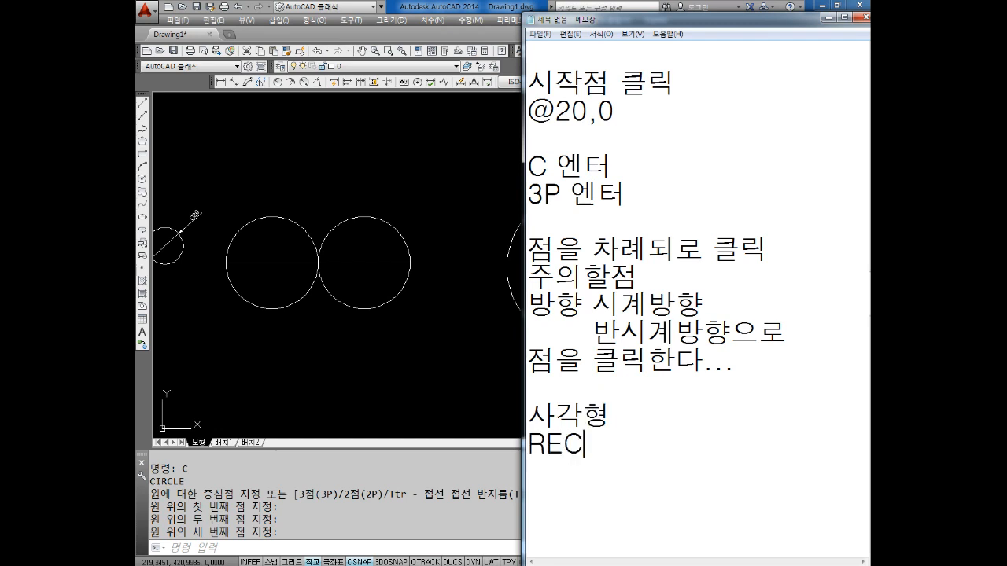
key(Return)
text(ㅇ)
key(BackSpace)
key(BackSpace)
text(엔터)
key(Return)
text(시작점ㅋ)
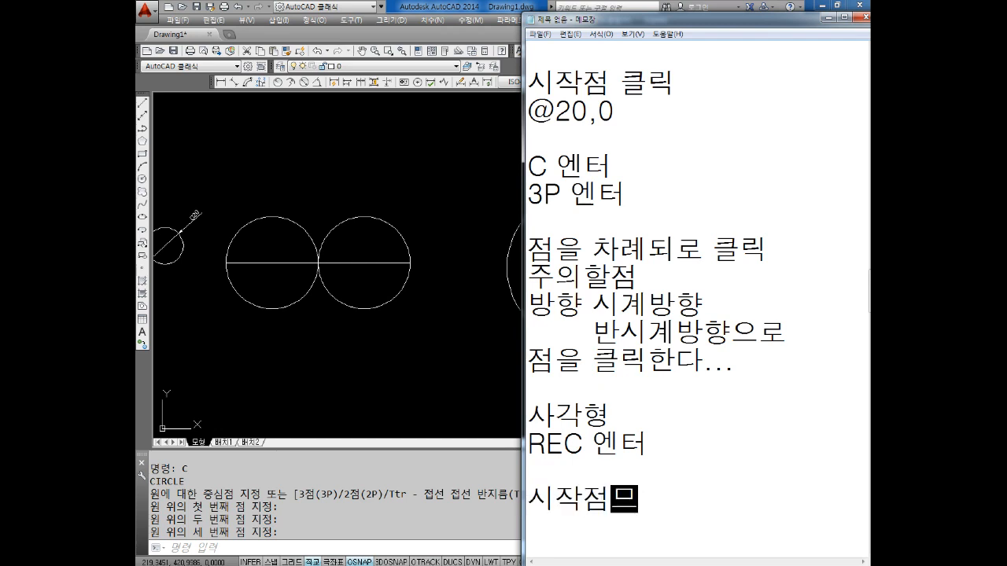
key(BackSpace)
text(클릭)
key(Return)
text(@50,50)
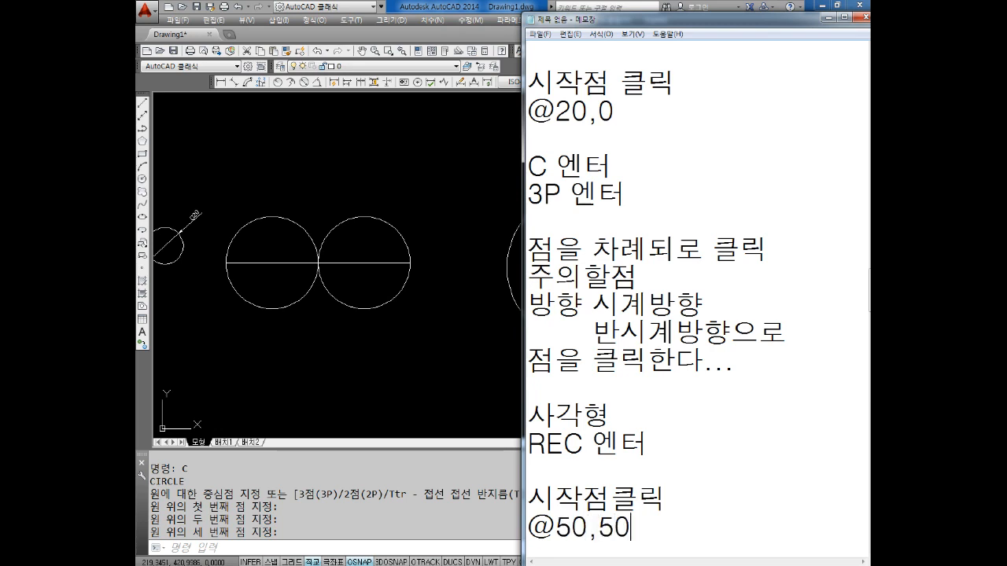
key(Return)
key(Return)
key(Return)
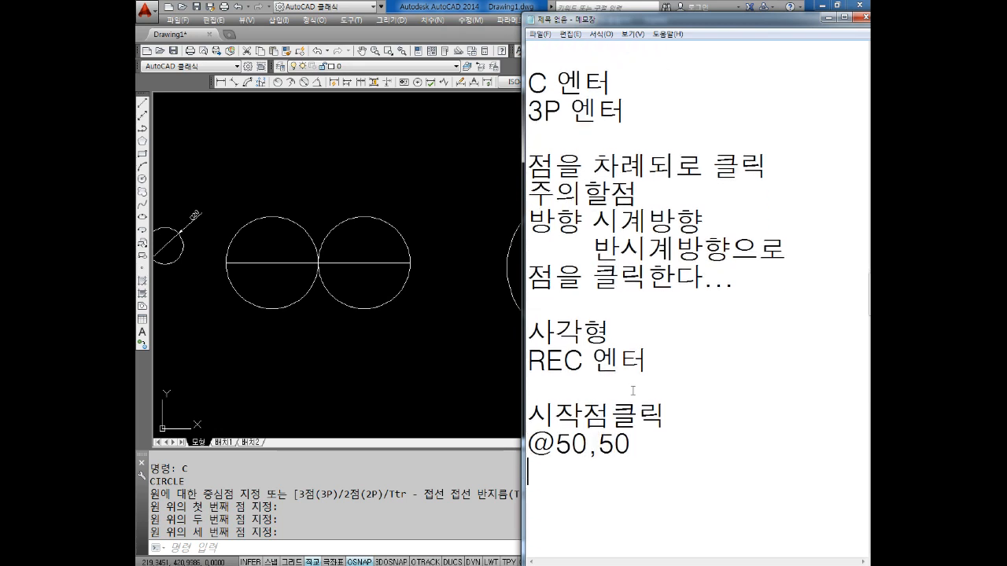
text(사각형 완르)
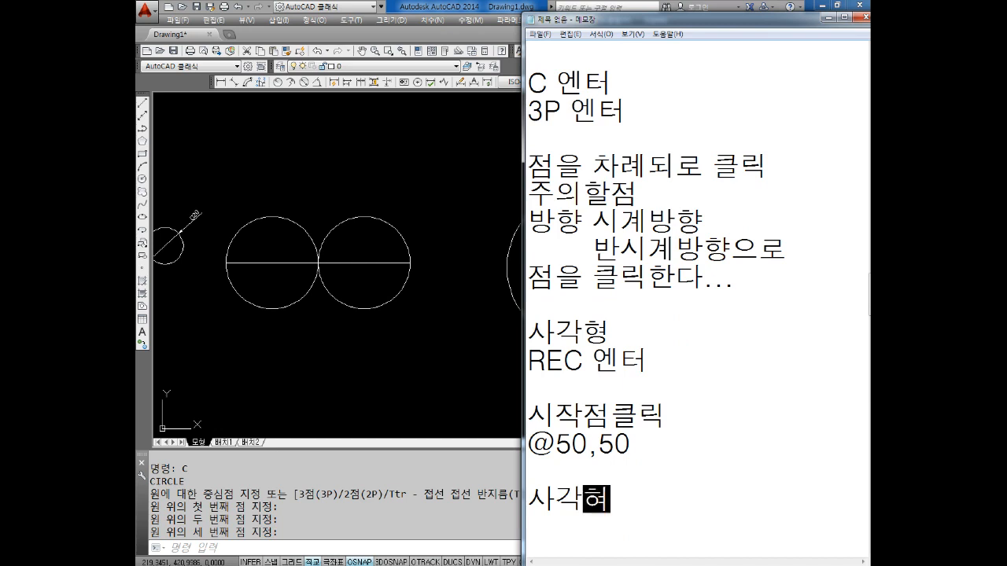
text(ㅛ)
key(Return)
key(Return)
key(Return)
key(Return)
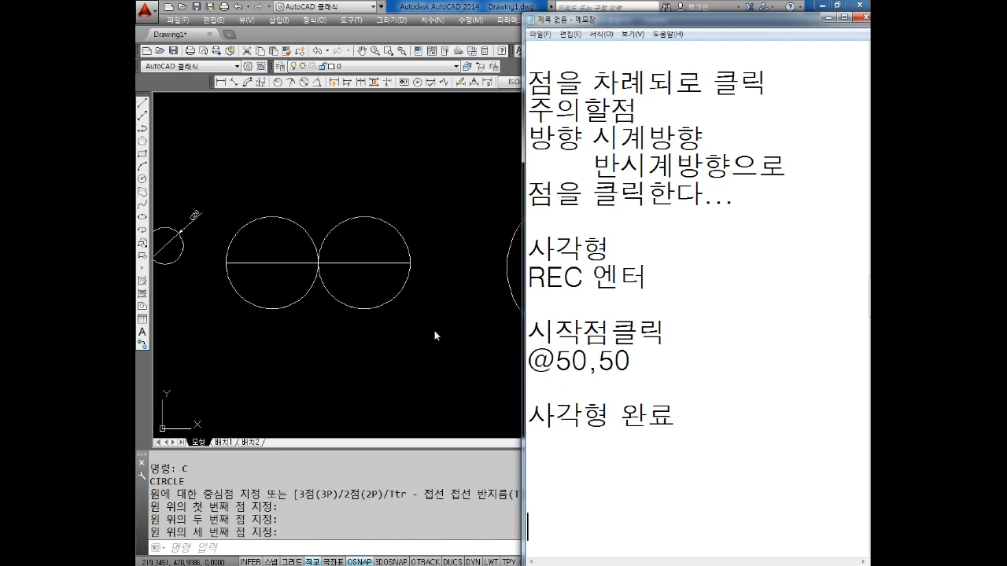
click(397, 315)
middle_drag(475, 286, 395, 359)
key(Escape)
key(Escape)
key(Escape)
text(RE)
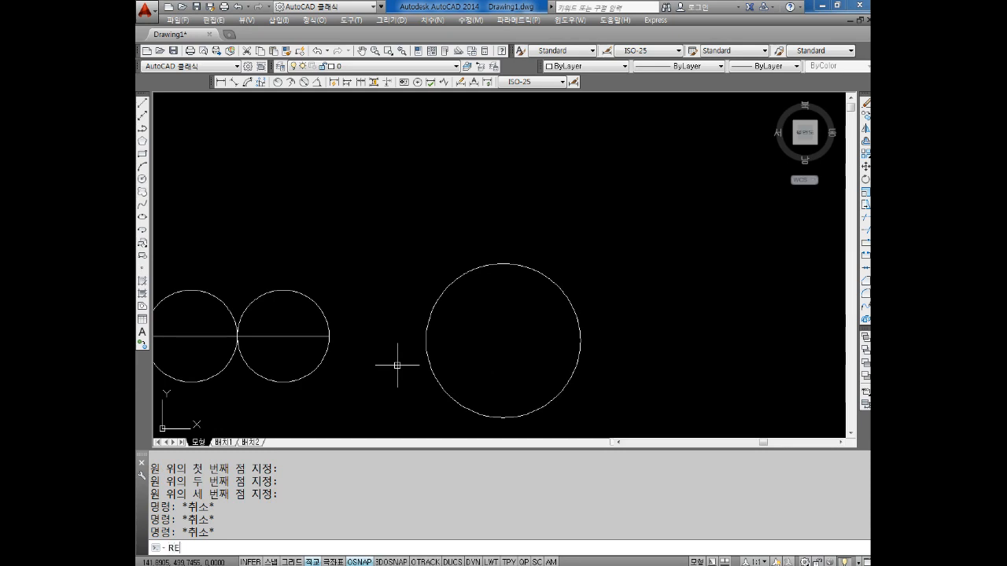
text(C)
key(Return)
middle_drag(473, 188, 479, 285)
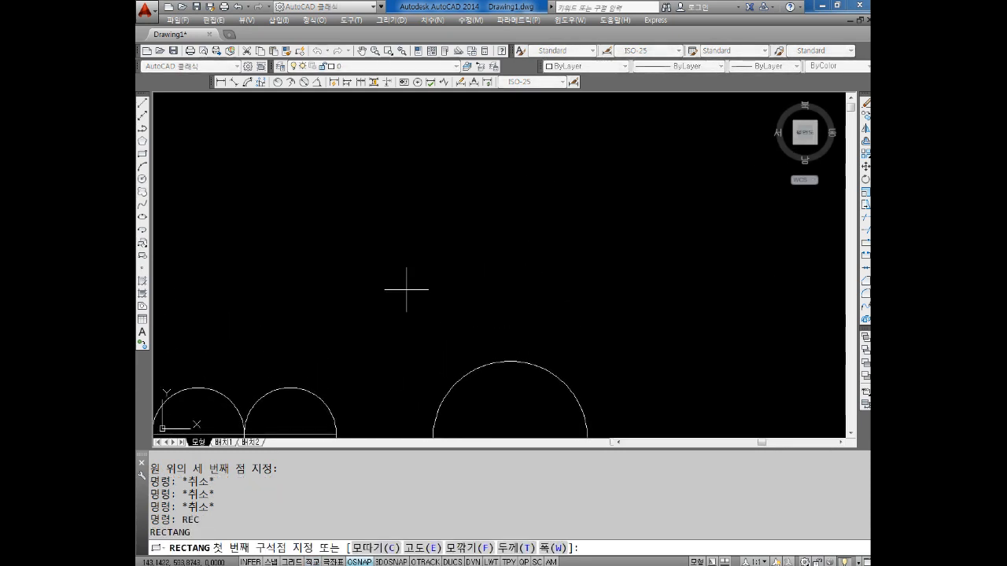
click(404, 287)
key(Return)
text(@)
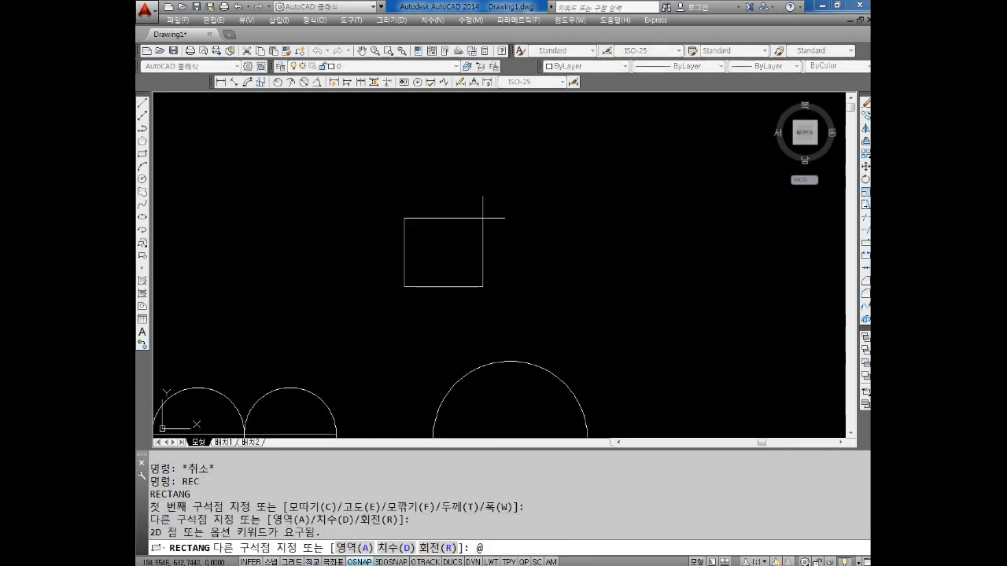
text(5)
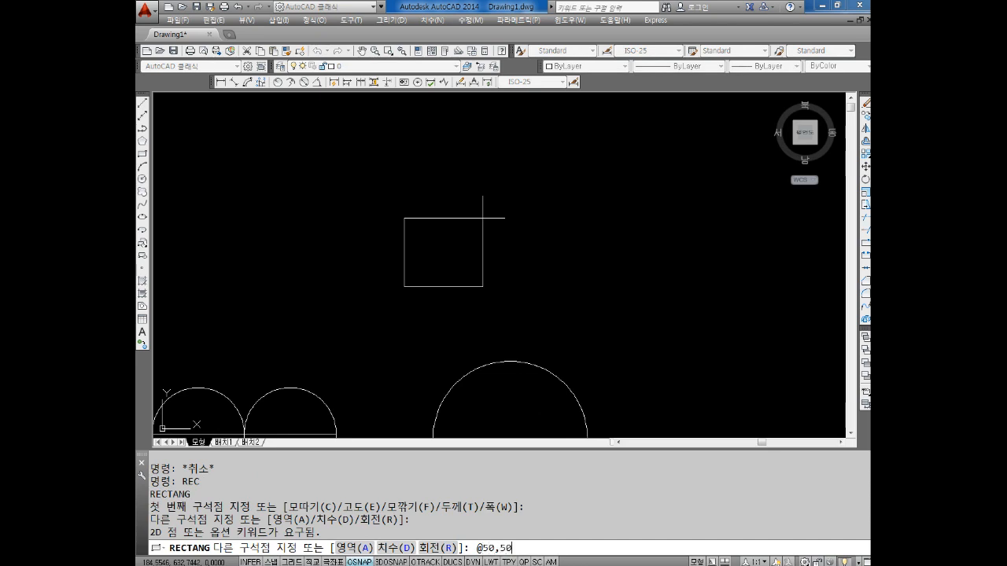
text(0,50)
key(Return)
key(Escape)
key(Escape)
scroll(449, 243, up, 4)
middle_drag(451, 249, 450, 251)
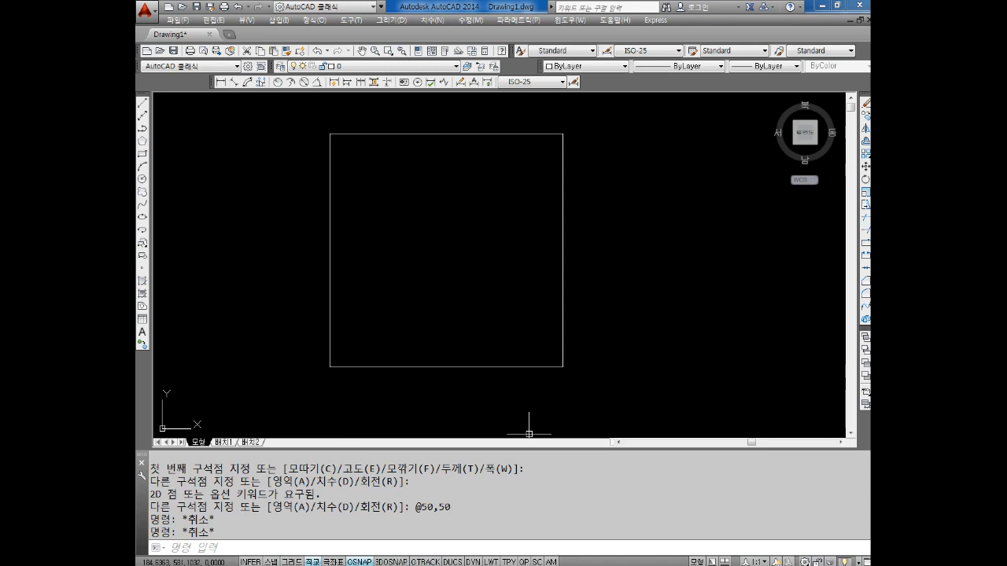
Switch to Notepad and add the lines "C 엔터" and "3P 엔터" below "사각형 완료"
key(alt+Tab)
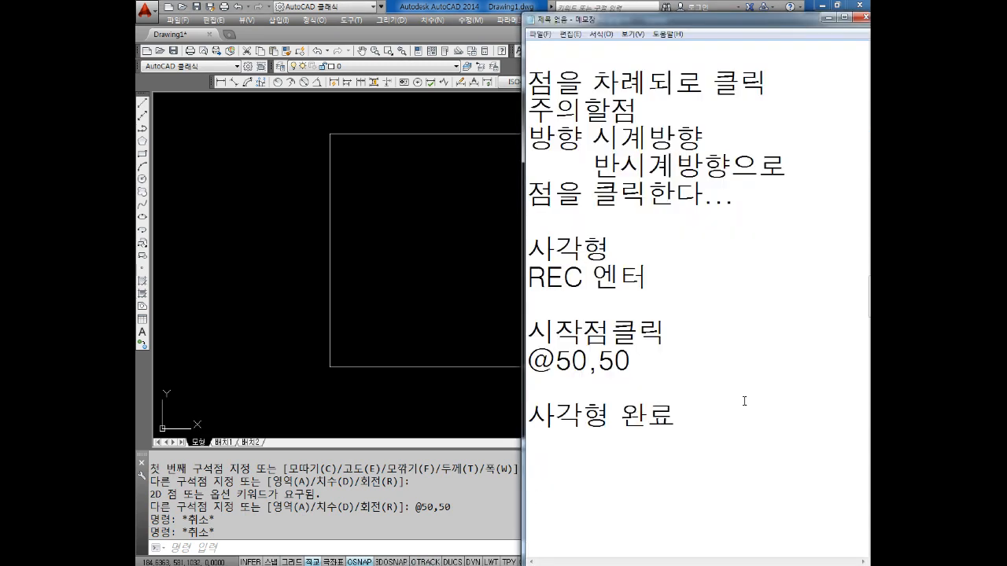
text(C엔터)
key(Left)
key(Left)
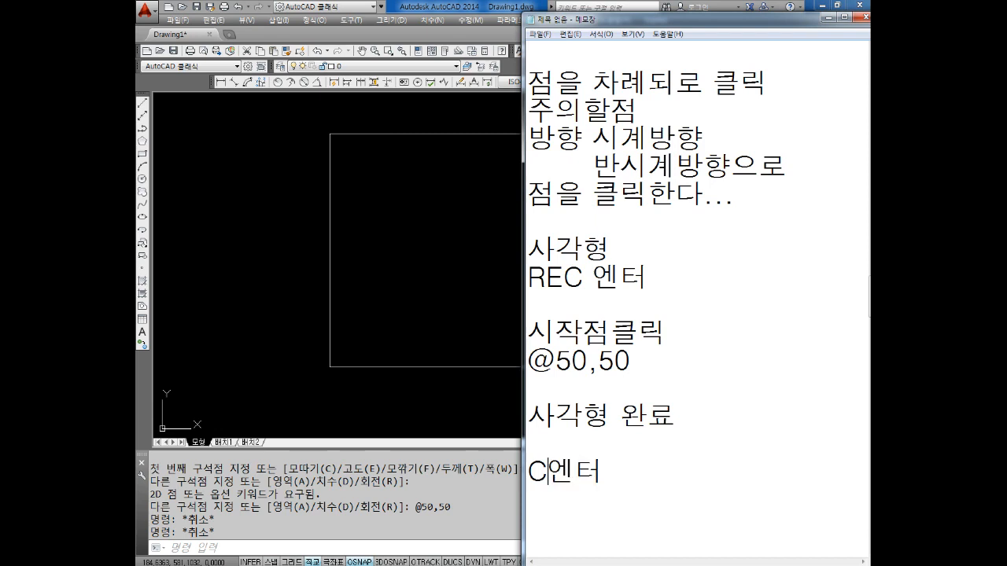
key(Right)
key(Right)
text(3P엔)
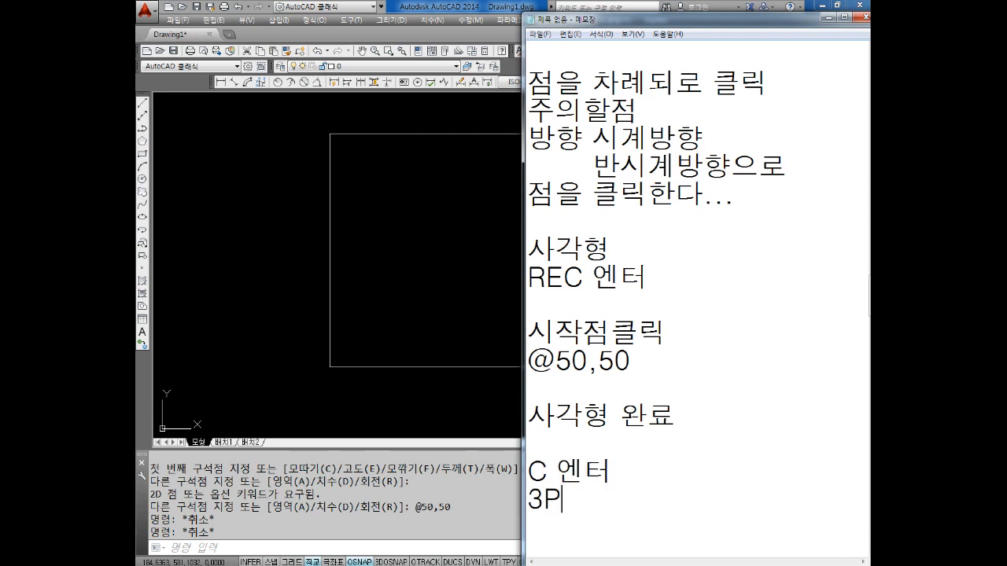
key(Left)
key(Right)
text(터)
key(Return)
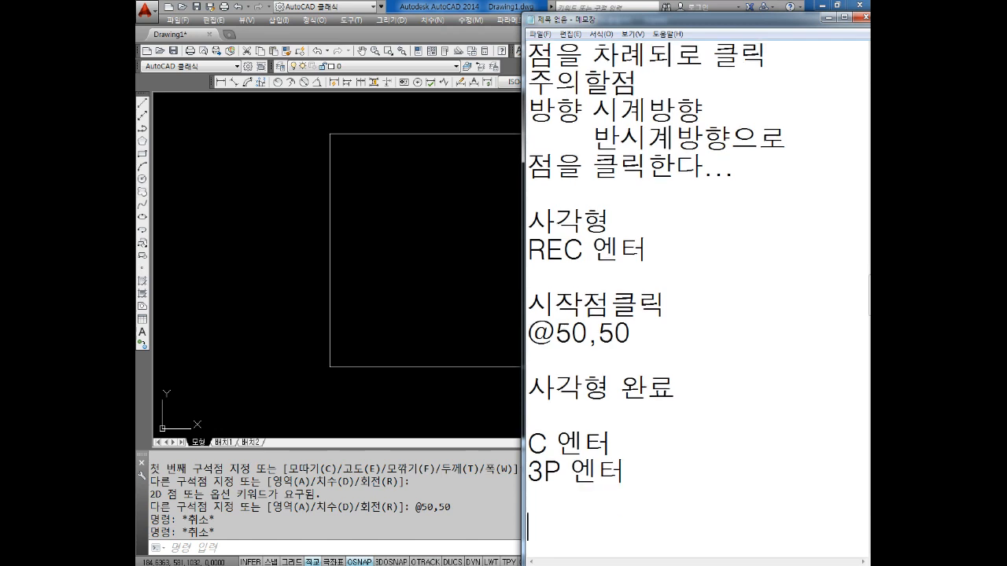
Add the line "사각형 모서리 점 클릭" directly below the last 3P entry
key(Return)
key(BackSpace)
text(사각형)
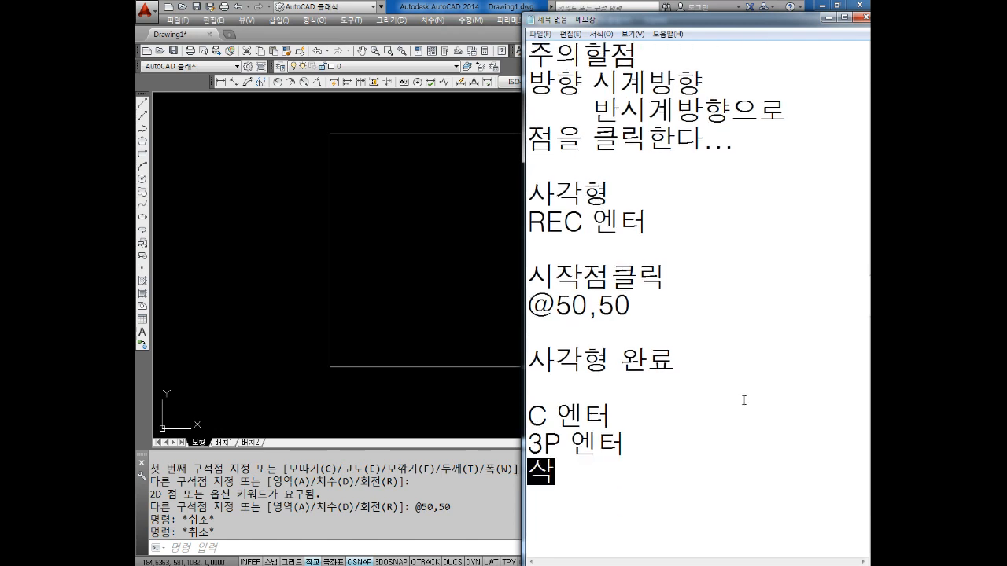
text( 모서리 클릭)
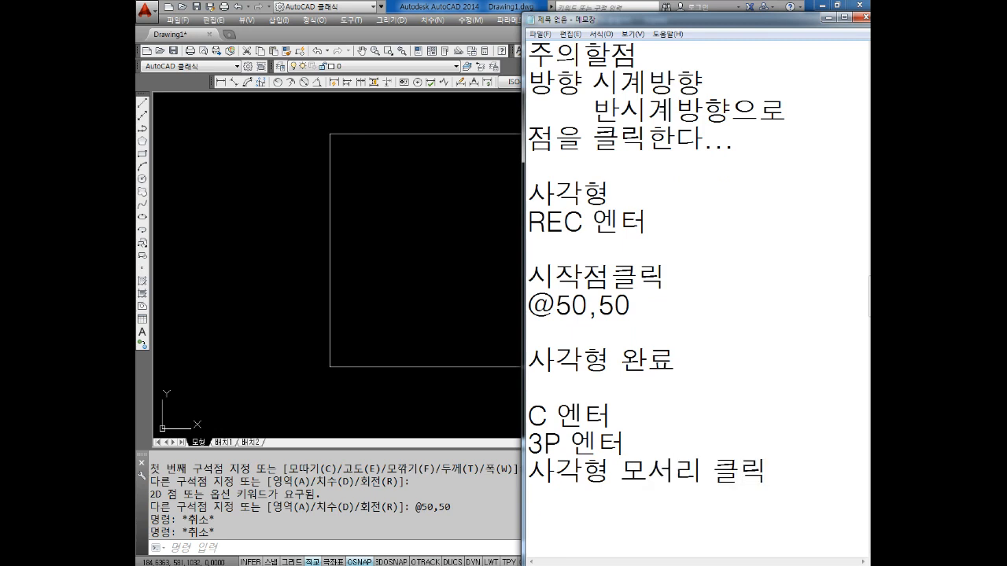
key(Right)
key(Right)
key(Right)
key(Right)
text(점)
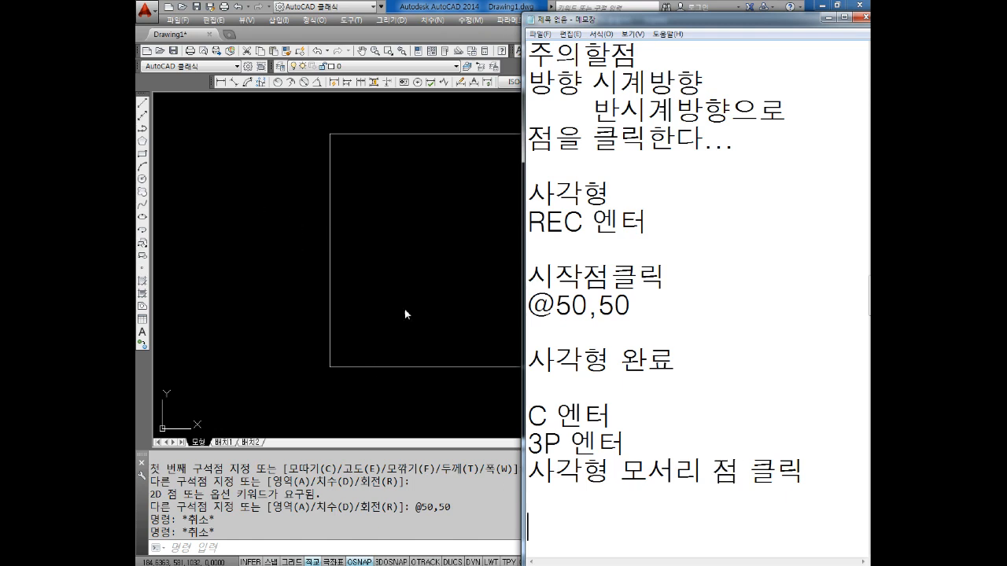
Switch to AutoCAD and draw a three-point circle through the square's upper-left, upper-right and lower-right corners, picked clockwise
click(348, 262)
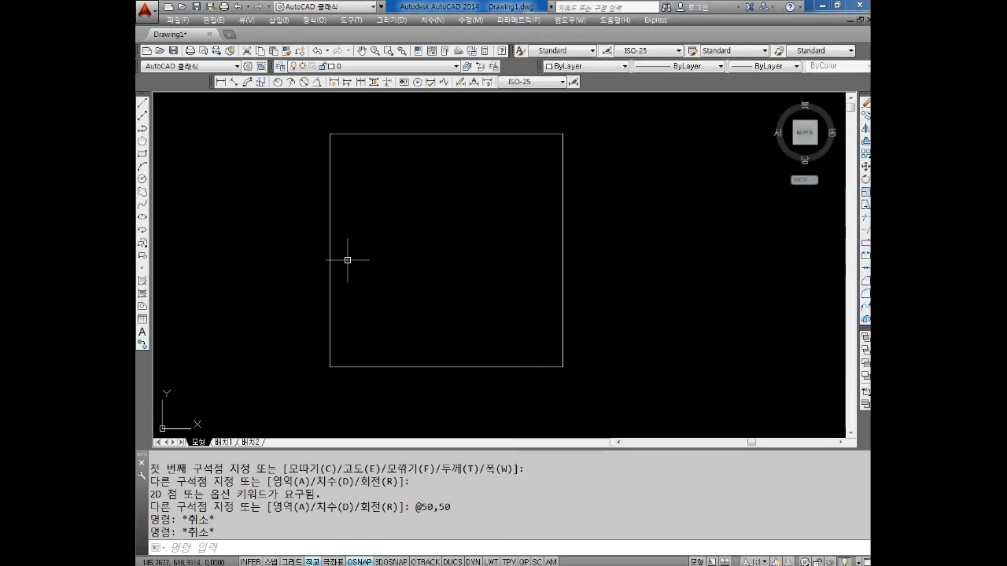
key(Escape)
key(Escape)
text(c)
key(Return)
text(3P)
key(Return)
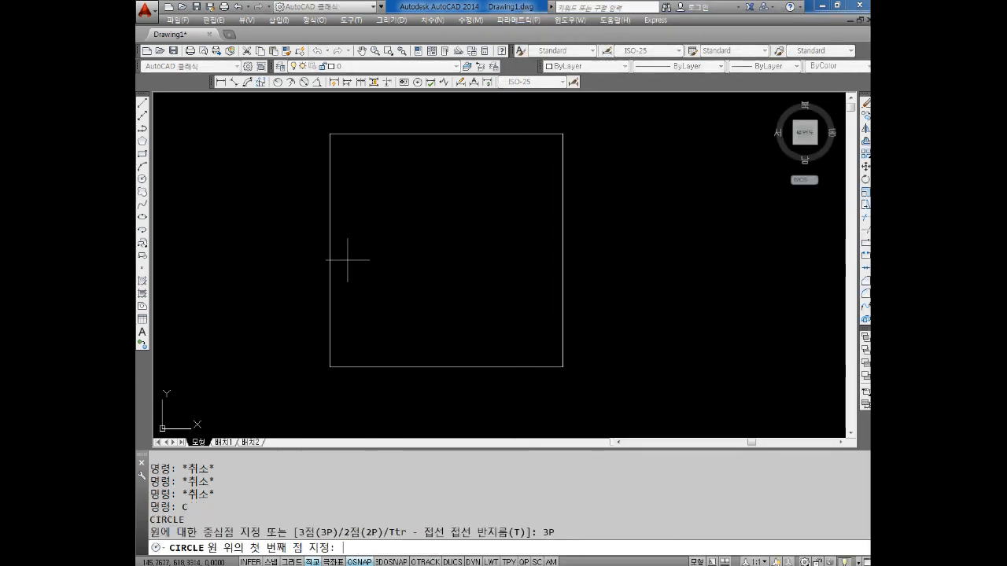
click(329, 134)
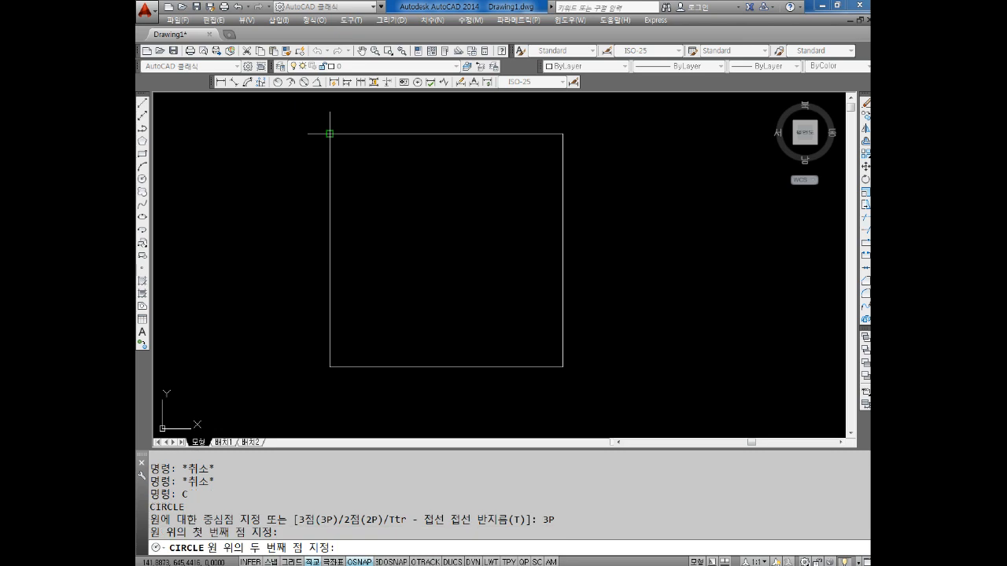
click(563, 134)
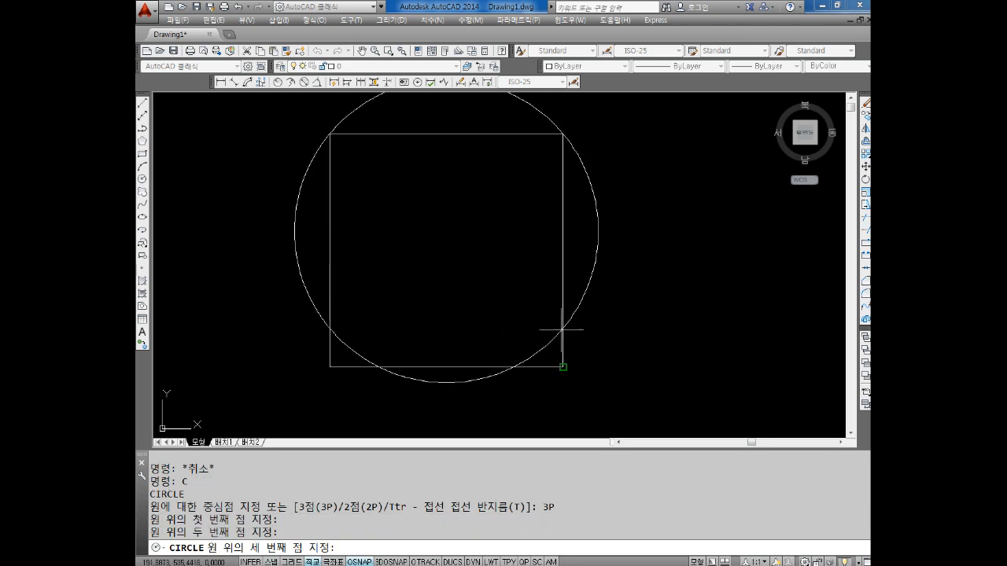
click(562, 366)
scroll(589, 309, down, 4)
scroll(541, 277, up, 3)
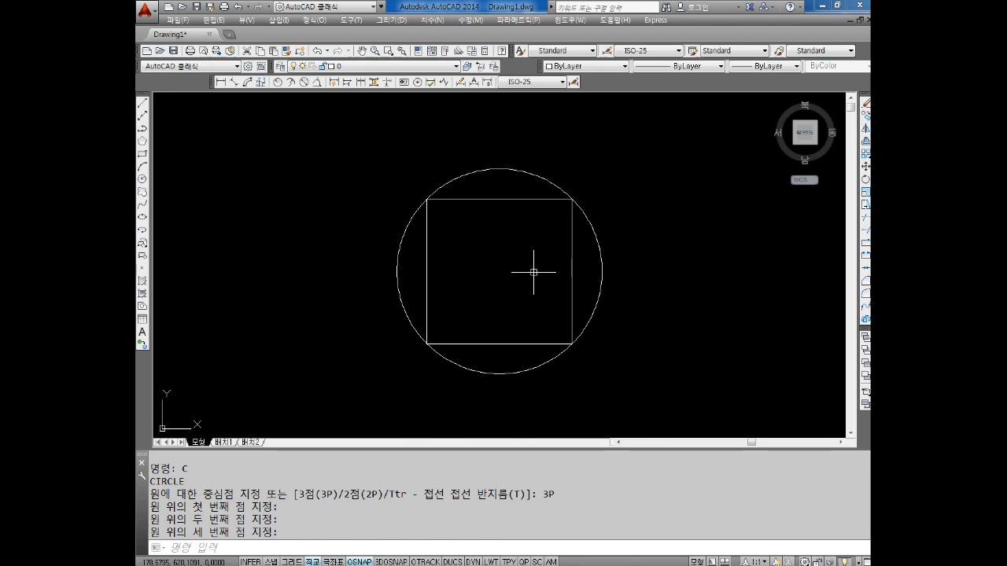
scroll(523, 240, up, 2)
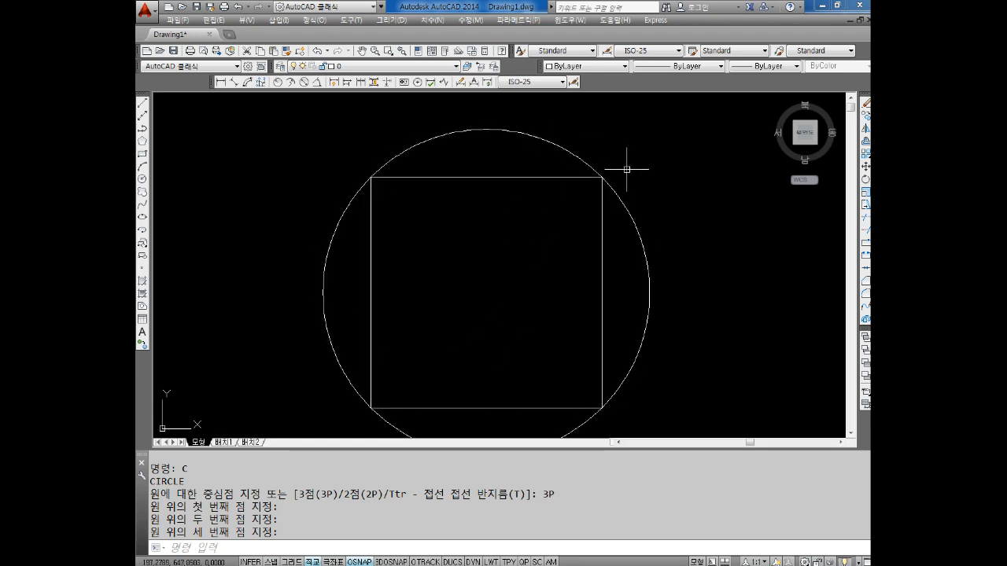
Draw another three-point circle through the square's lower-left, lower-right and upper-right corners, picked counterclockwise
mouse_move(631, 239)
middle_down()
mouse_move(614, 213)
mouse_move(578, 254)
middle_up()
middle_drag(589, 217, 575, 225)
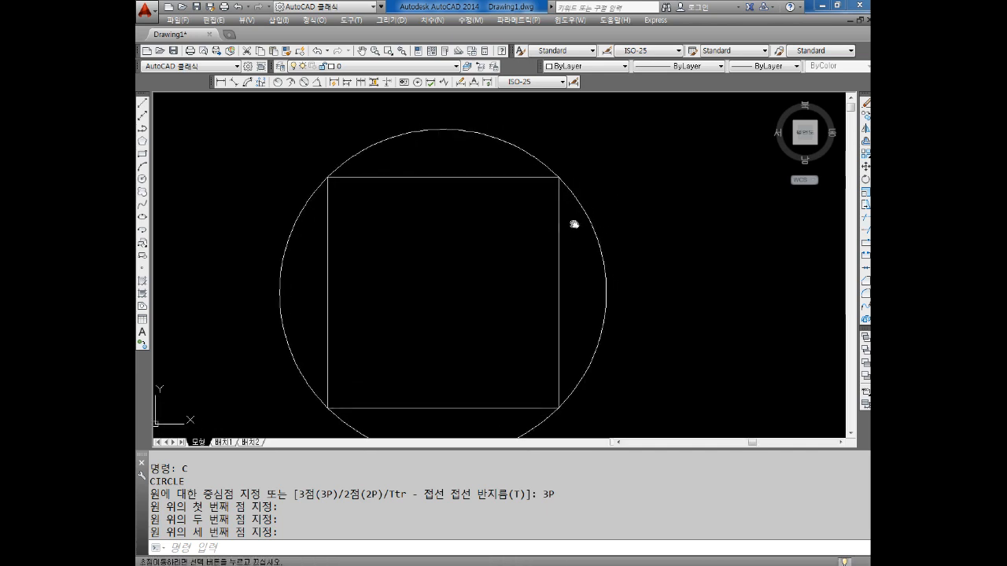
key(Escape)
key(Escape)
middle_drag(690, 264, 664, 262)
key(Escape)
key(Escape)
key(Escape)
key(Escape)
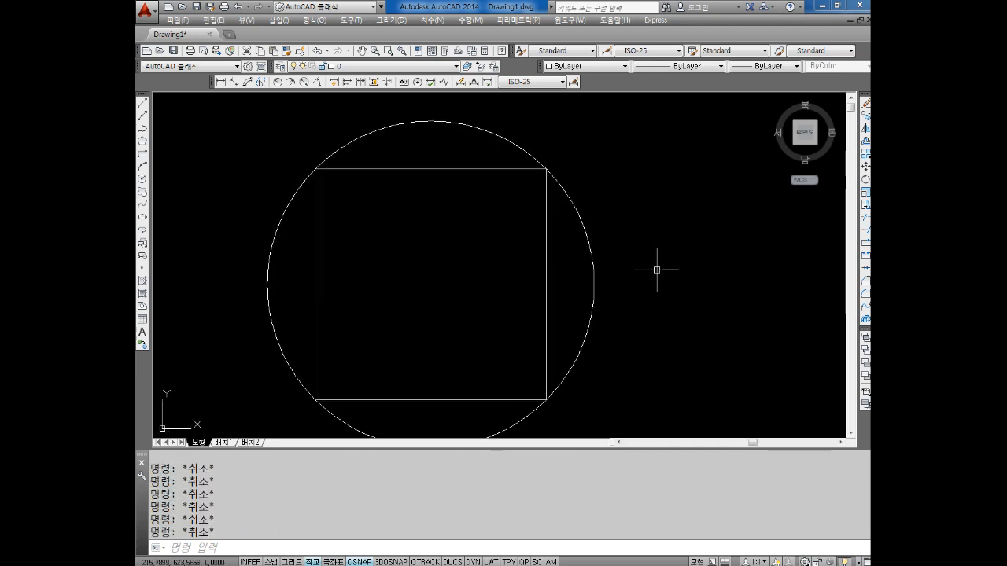
text(c)
key(Return)
text(3p)
key(Return)
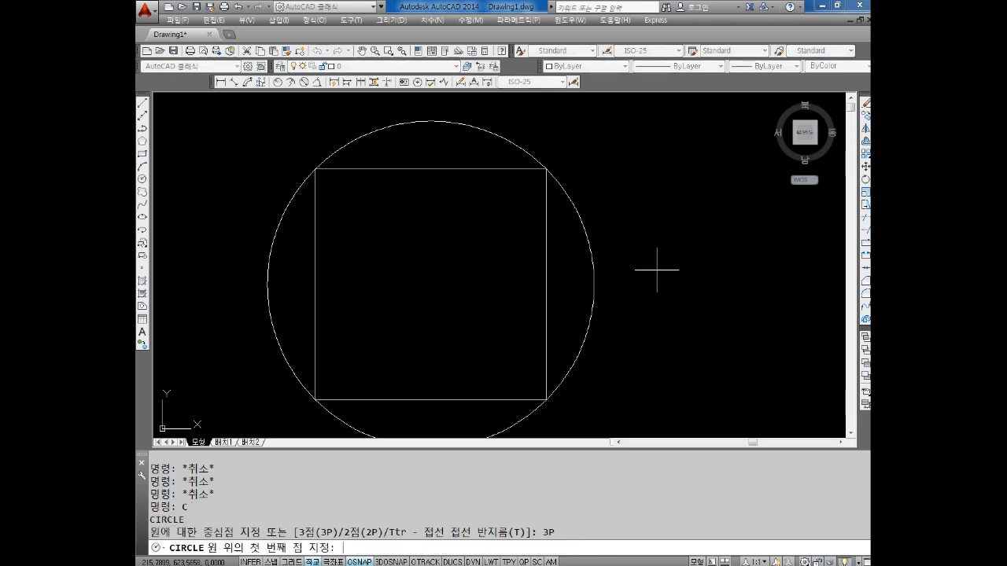
scroll(572, 275, down, 2)
click(411, 348)
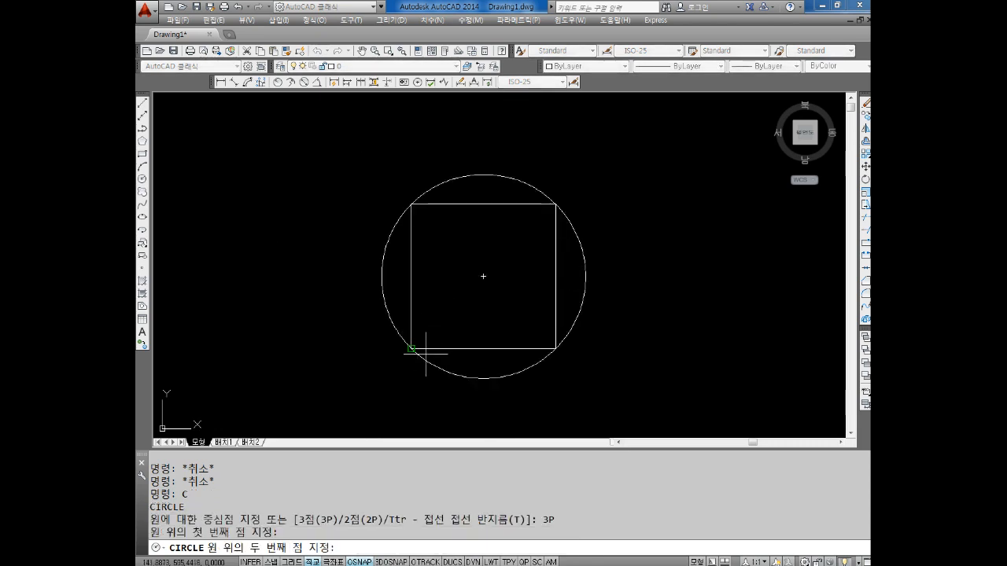
click(556, 348)
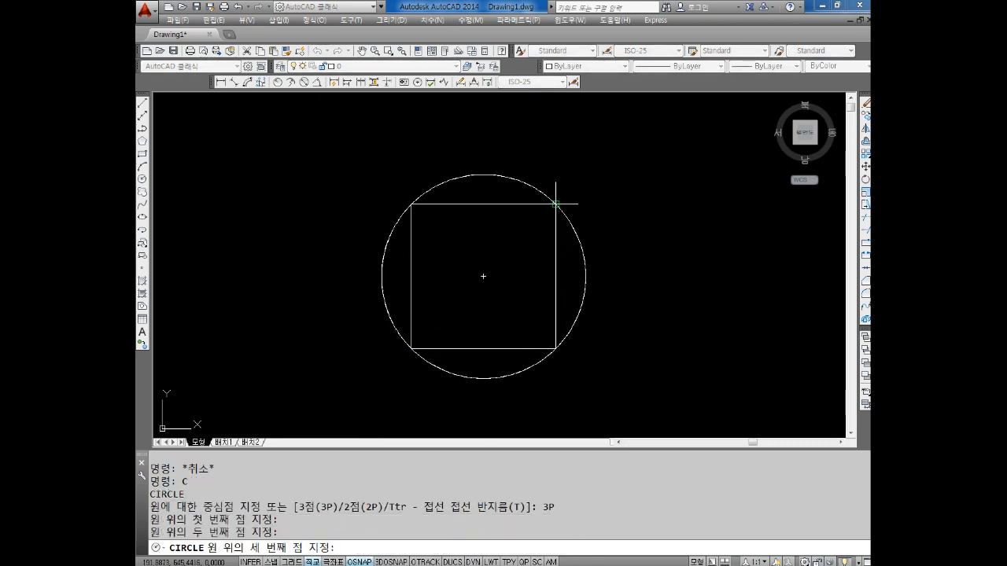
click(554, 206)
key(Escape)
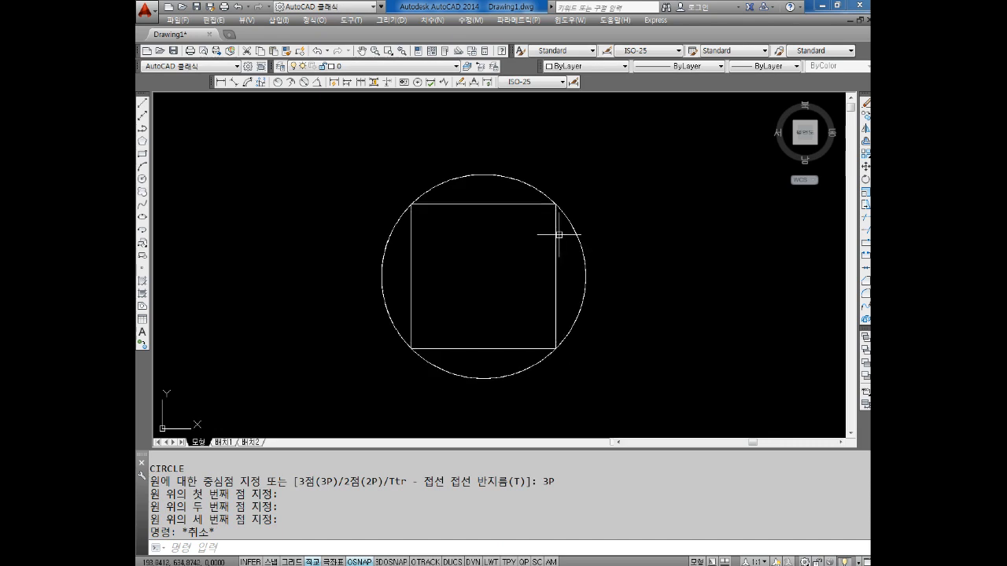
Switch to Notepad and add the line "접점" below the corner-picking note, with the line "OSNAP" directly above it
scroll(451, 275, up, 2)
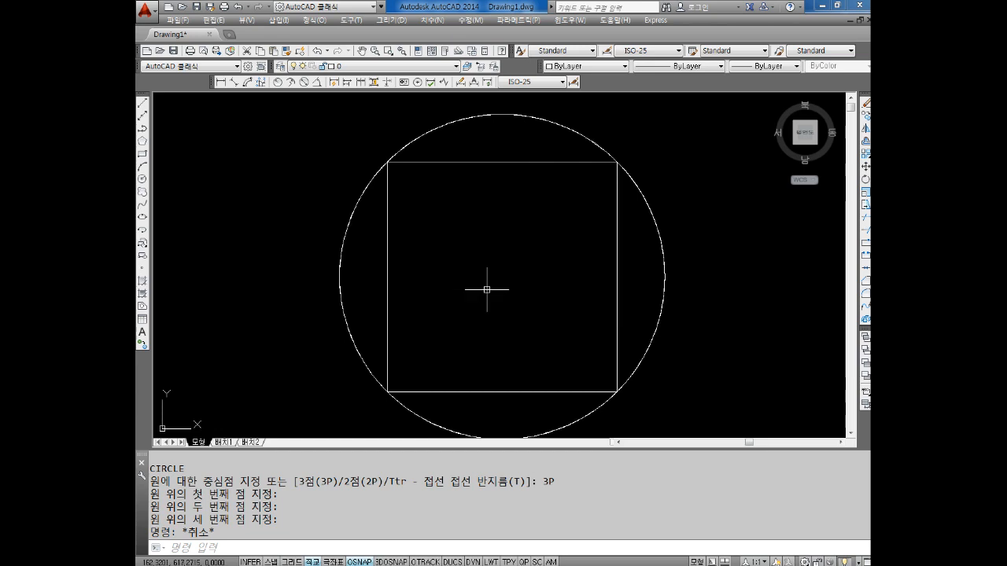
key(alt+Tab)
click(839, 468)
text(접점)
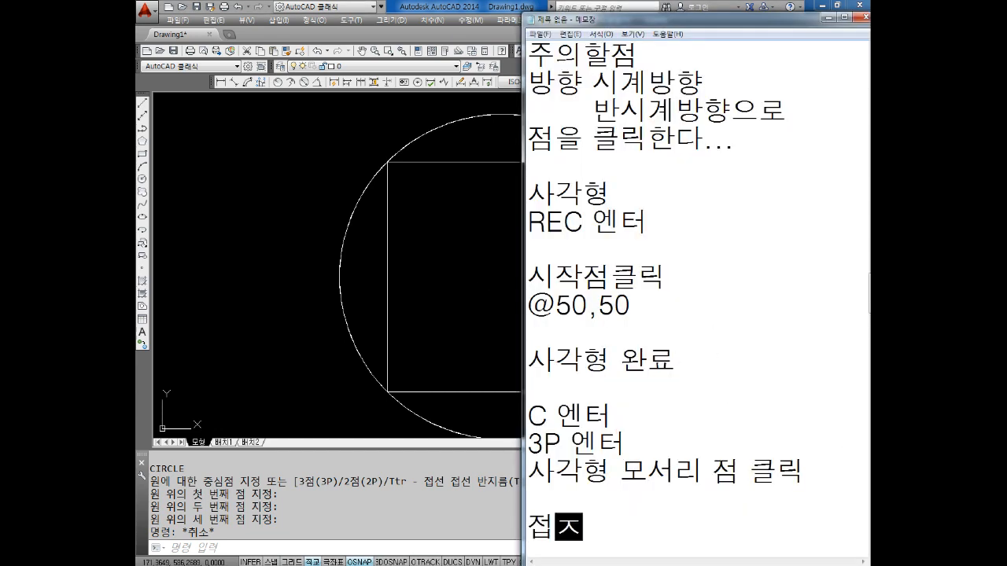
key(Return)
key(Return)
key(Return)
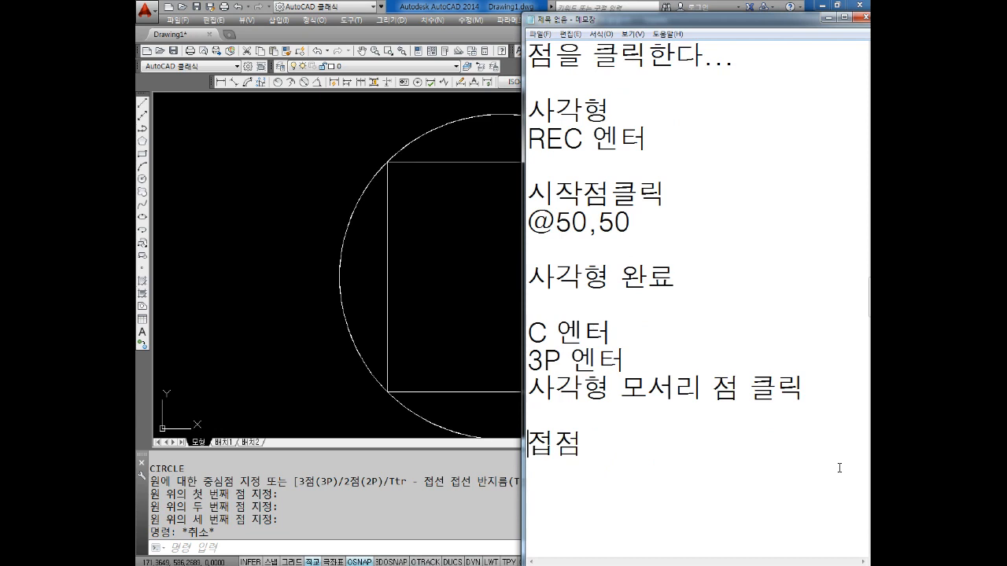
key(Return)
text(OSNAP)
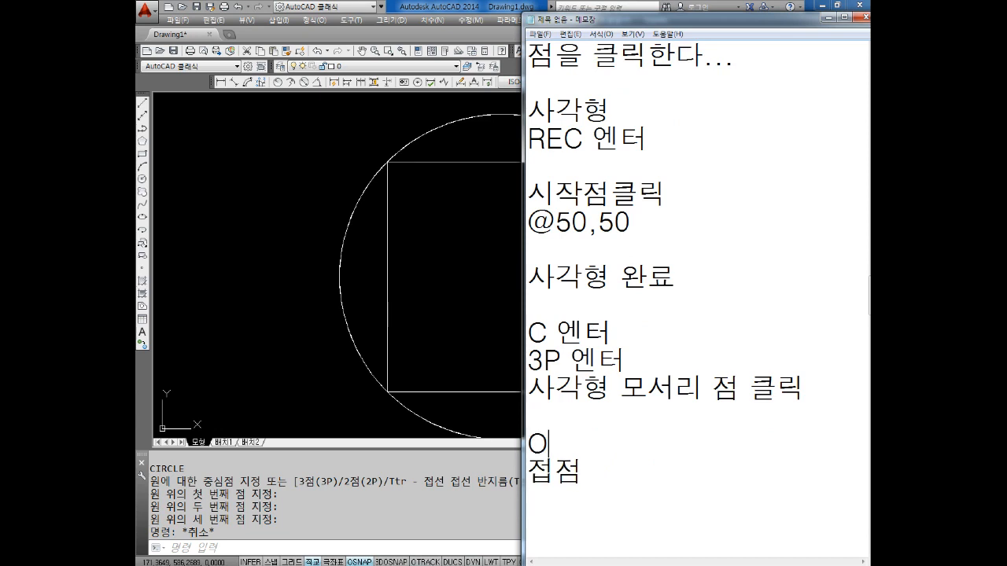
key(BackSpace)
text(P)
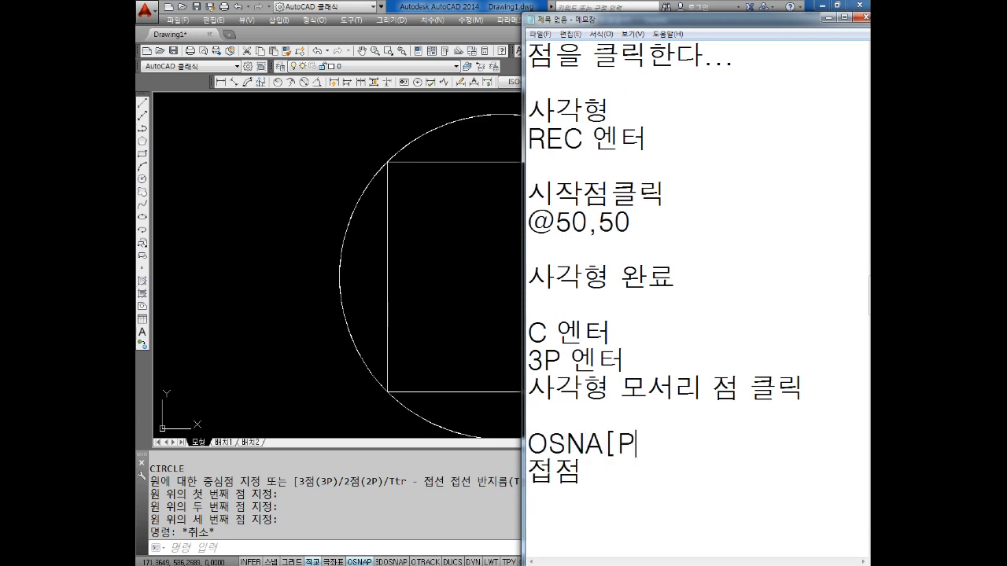
Insert the line "설정" below "OSNAP", extend the line under it to "접점 체크", and leave blank lines after it
key(Return)
text(TJF)
key(BackSpace)
key(BackSpace)
key(BackSpace)
text(설정)
key(Return)
text(접)
key(BackSpace)
key(BackSpace)
key(BackSpace)
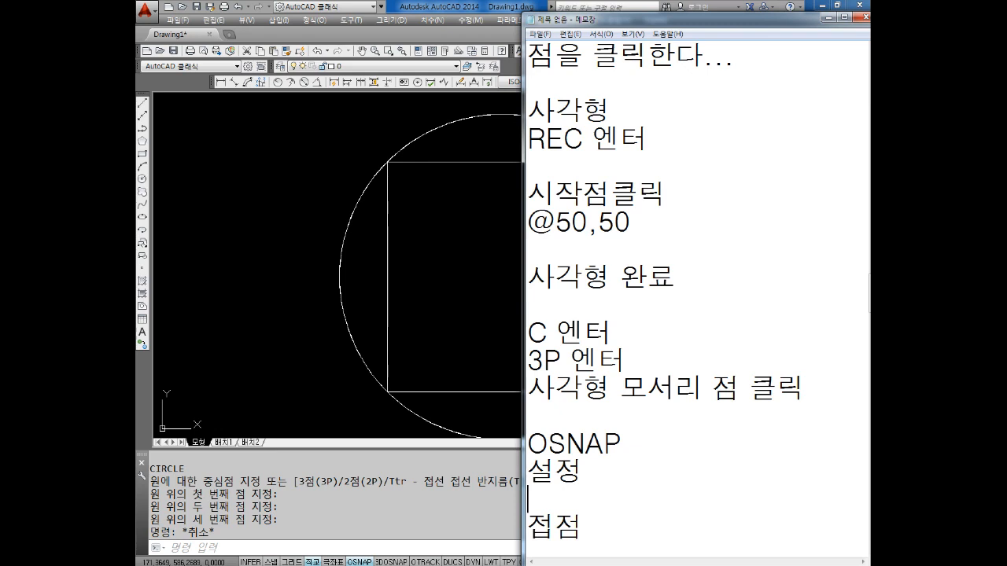
key(BackSpace)
text(체크)
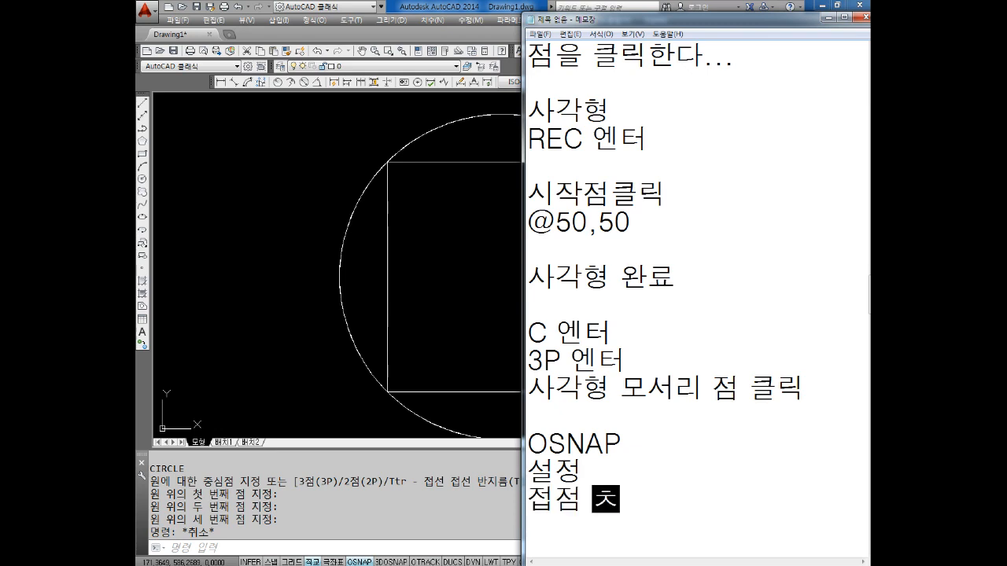
key(Return)
key(Return)
key(Return)
key(Return)
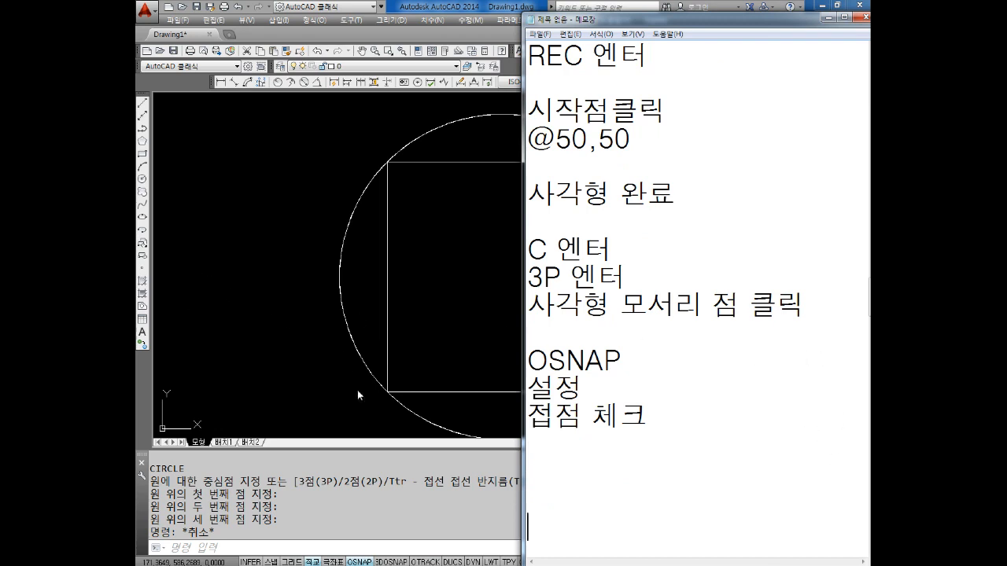
Switch to AutoCAD and enable the tangent (접점) mode in the object snap settings
click(360, 561)
right_click(366, 562)
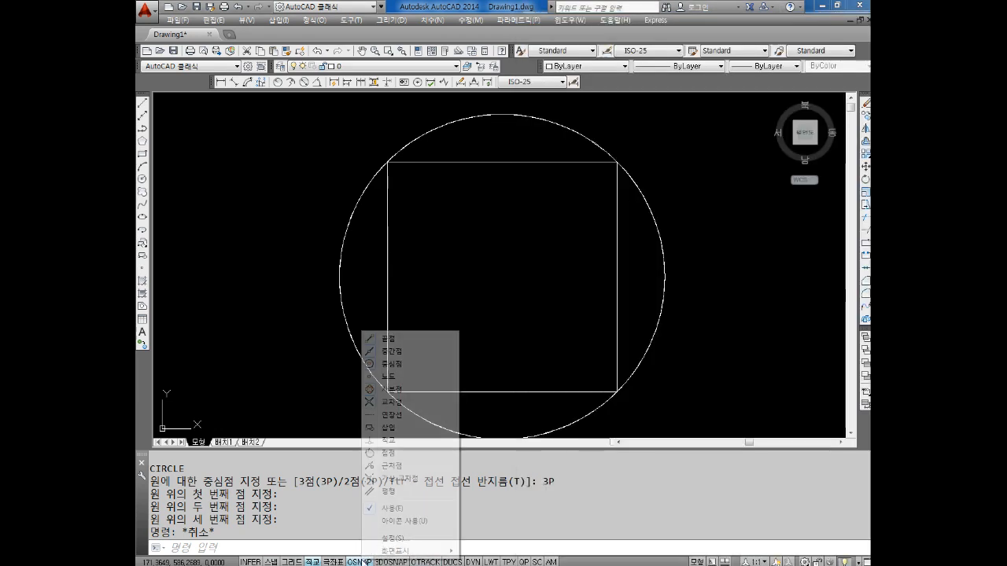
click(395, 540)
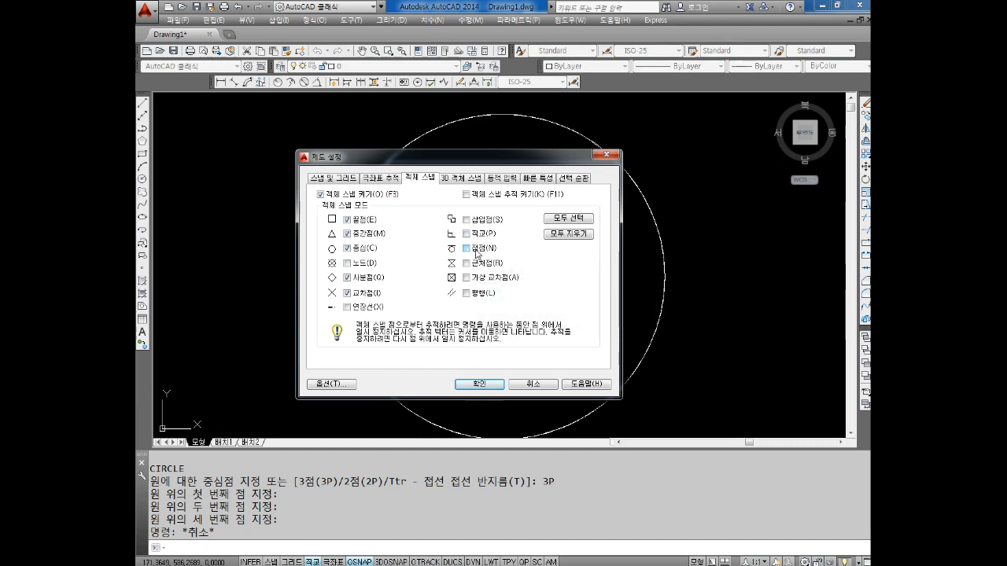
click(468, 250)
click(476, 385)
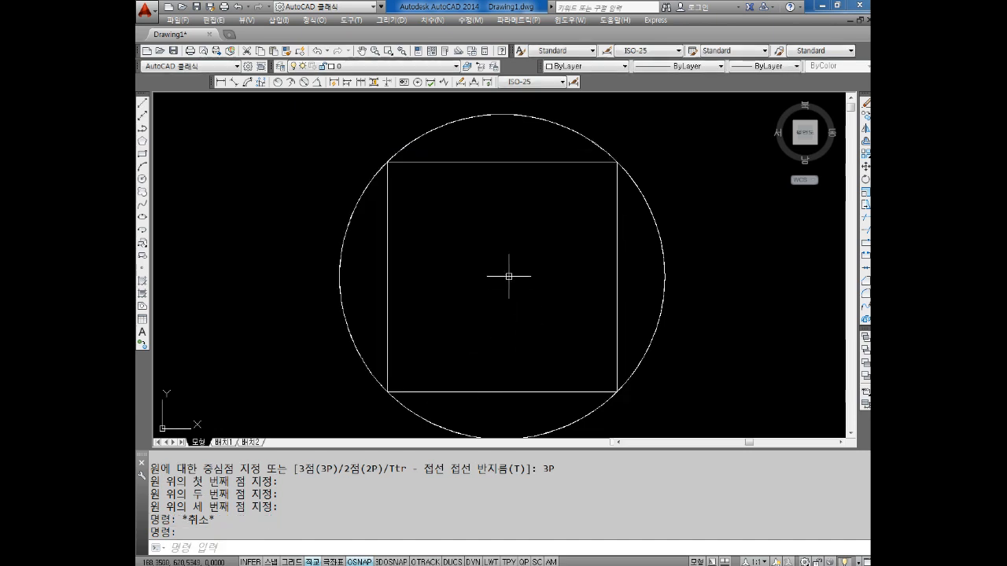
Draw a three-point circle inside the square through the midpoints of its top, left and bottom sides
key(Escape)
key(Escape)
text(c)
key(Return)
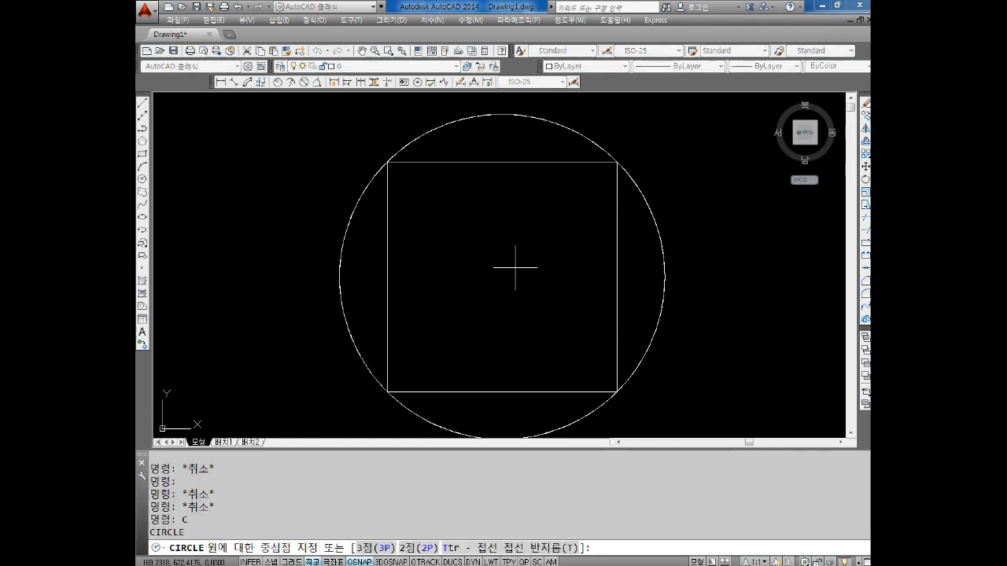
key(Return)
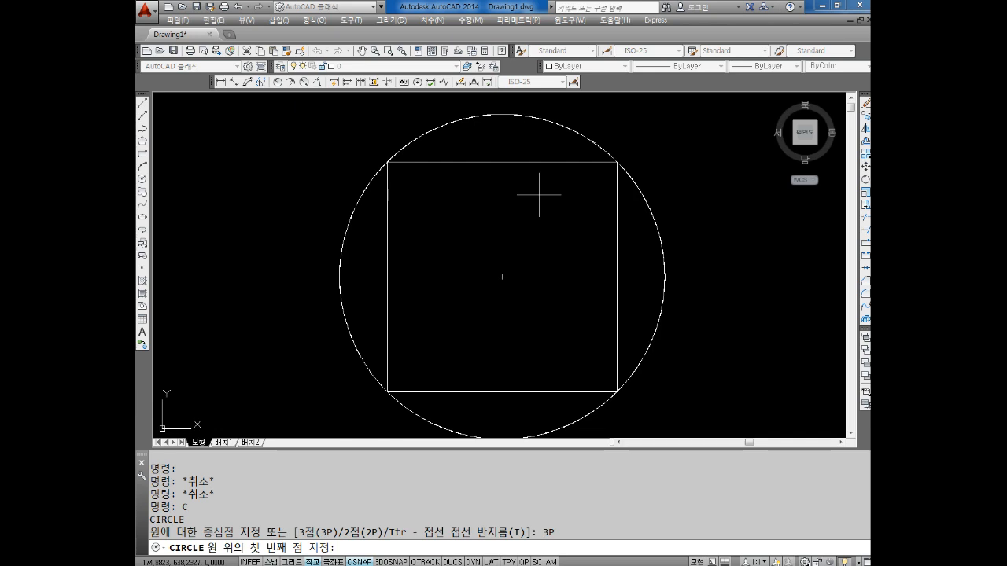
click(502, 162)
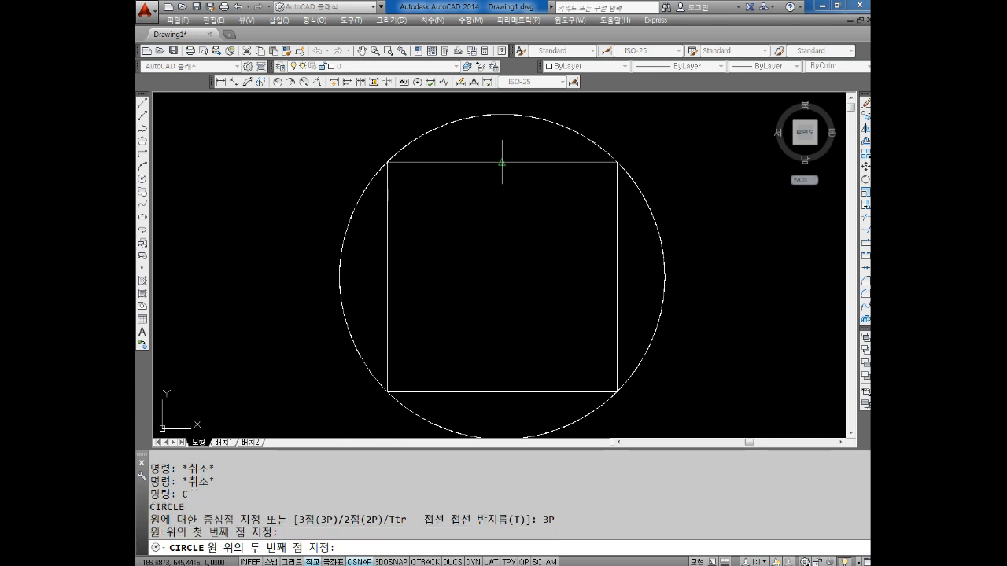
click(388, 277)
click(501, 391)
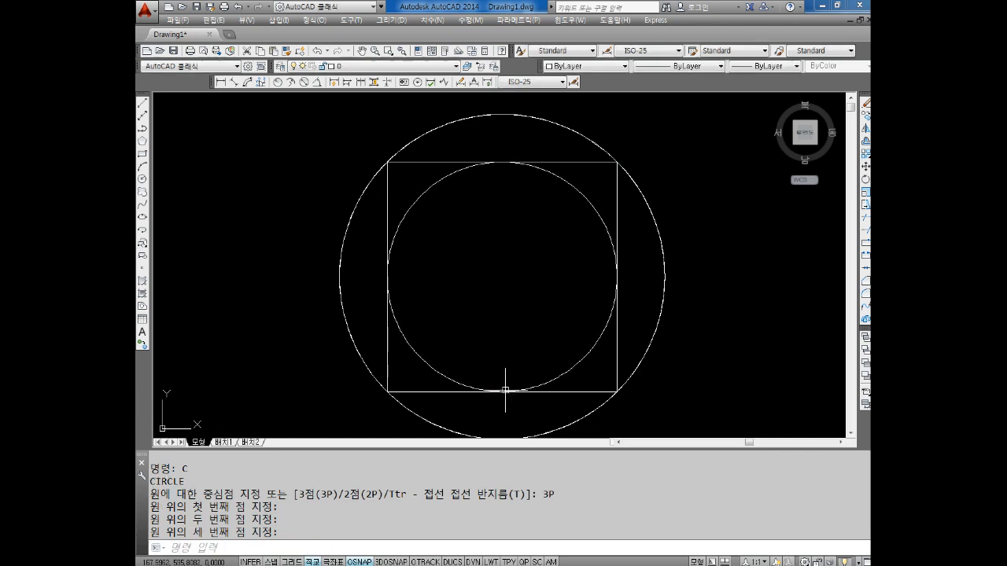
Examine how the inner circle meets the square's sides and how the outer circle passes through its corners
scroll(501, 212, down, 2)
scroll(501, 213, up, 4)
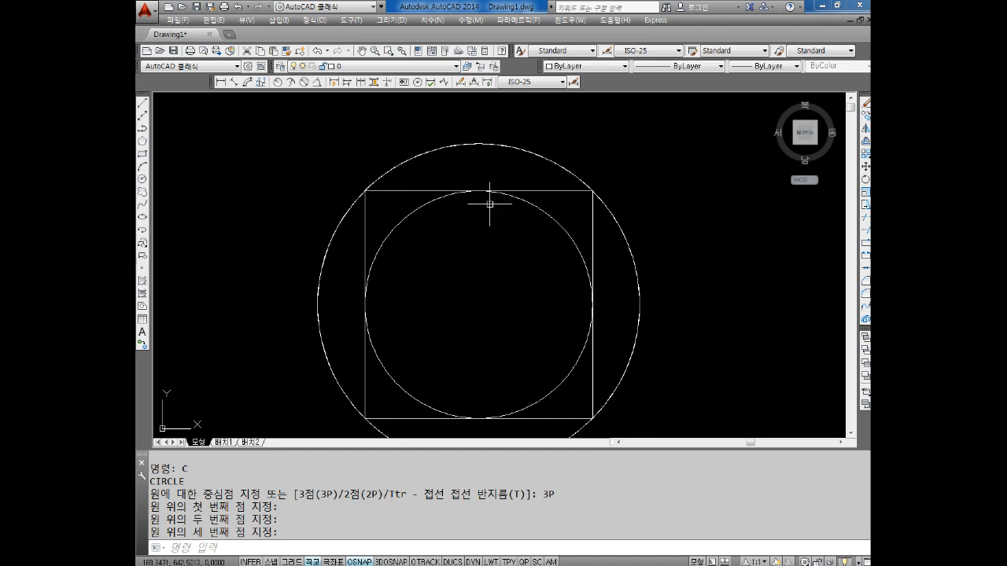
scroll(490, 213, down, 3)
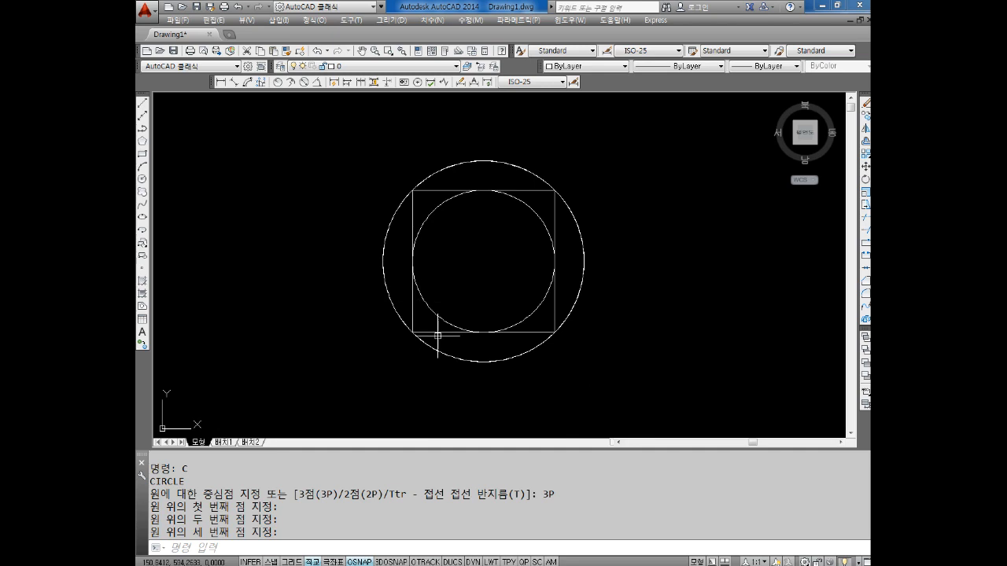
scroll(478, 251, up, 2)
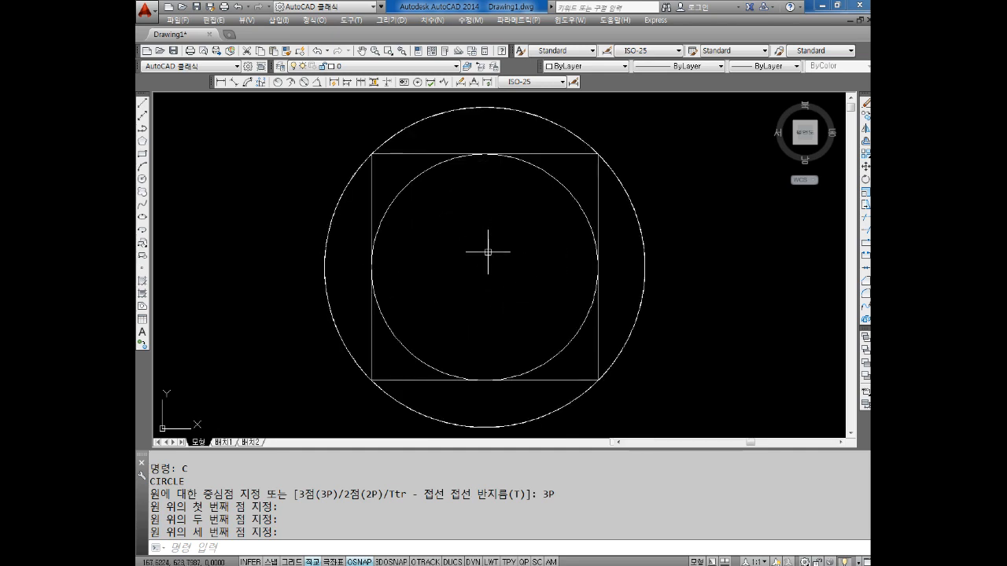
scroll(490, 247, down, 2)
middle_drag(600, 276, 531, 276)
scroll(543, 272, up, 2)
key(Escape)
key(Escape)
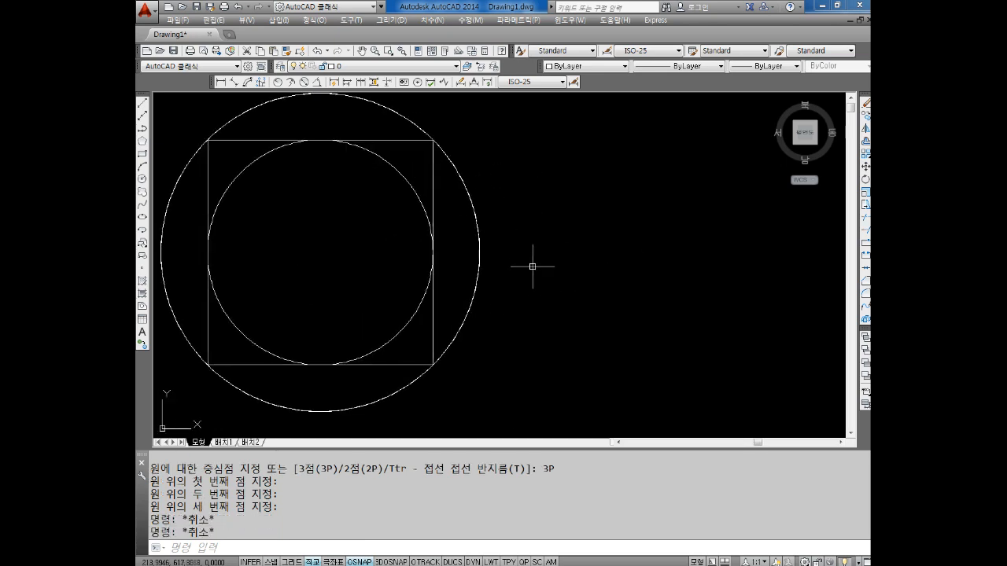
key(Escape)
key(Escape)
key(Escape)
key(Escape)
text(REC)
key(Return)
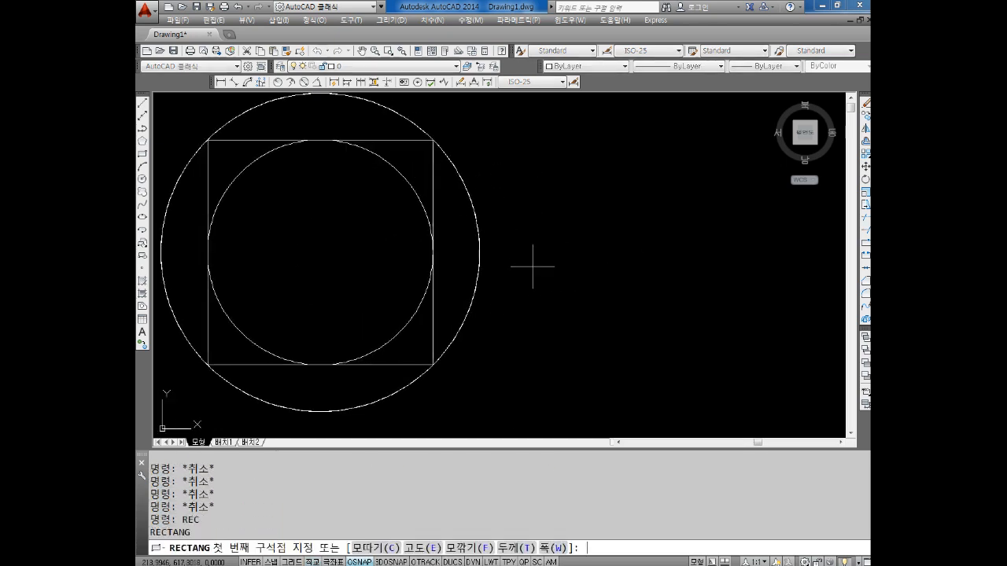
scroll(708, 267, down, 5)
middle_drag(682, 292, 539, 286)
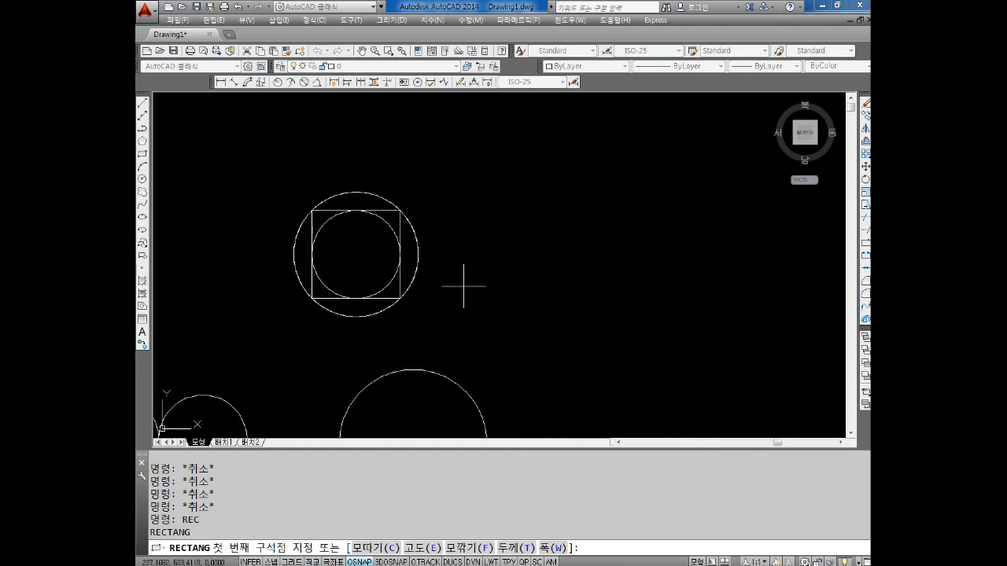
click(464, 300)
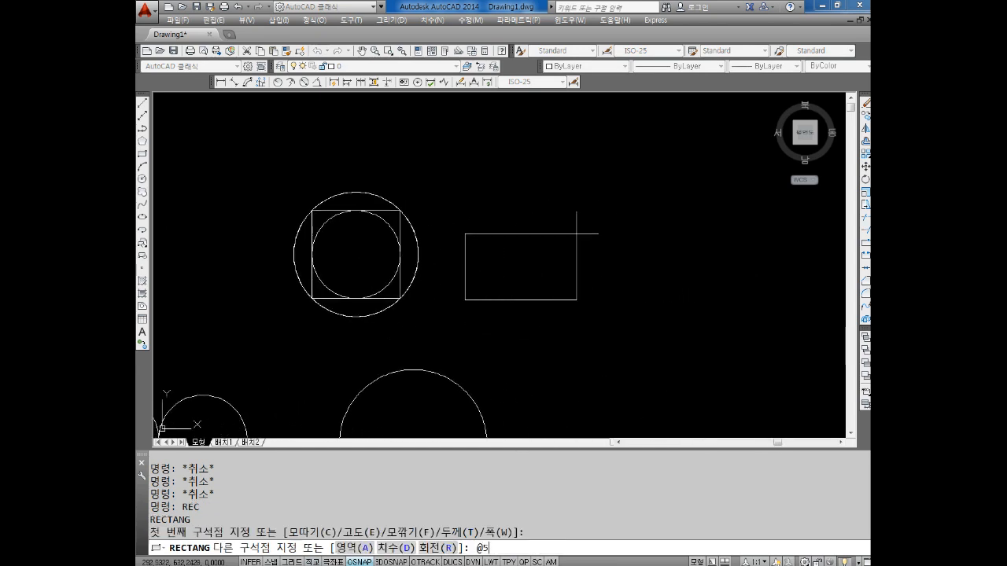
text(@50,50)
key(Return)
scroll(503, 215, up, 3)
mouse_move(503, 216)
middle_down()
mouse_move(513, 177)
mouse_move(519, 205)
middle_up()
scroll(512, 216, down, 2)
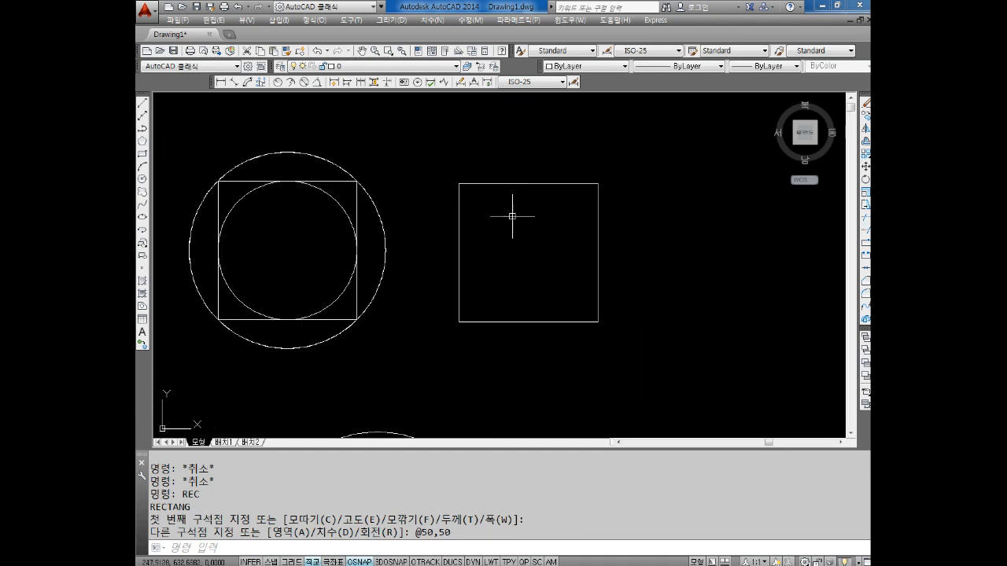
Draw a three-point circle through the new square's upper-left, upper-right and lower-right corners
key(Escape)
key(Escape)
key(Escape)
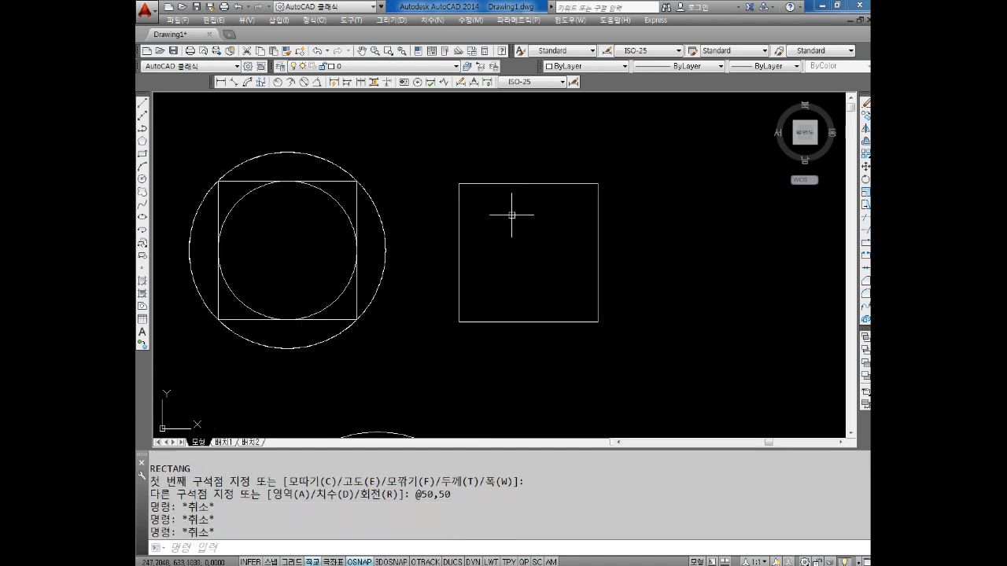
text(C)
key(Return)
text(3P)
key(Return)
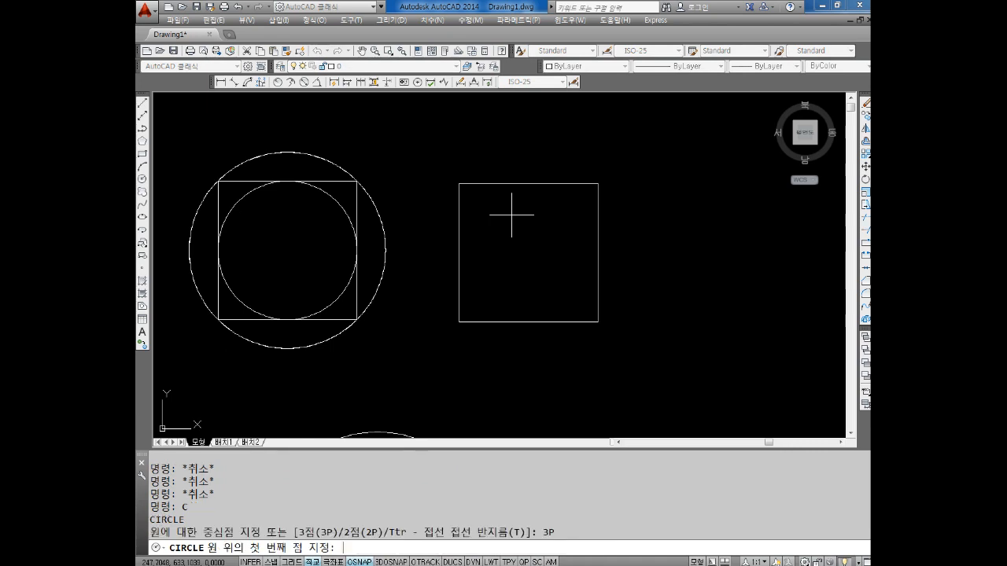
click(459, 184)
click(598, 183)
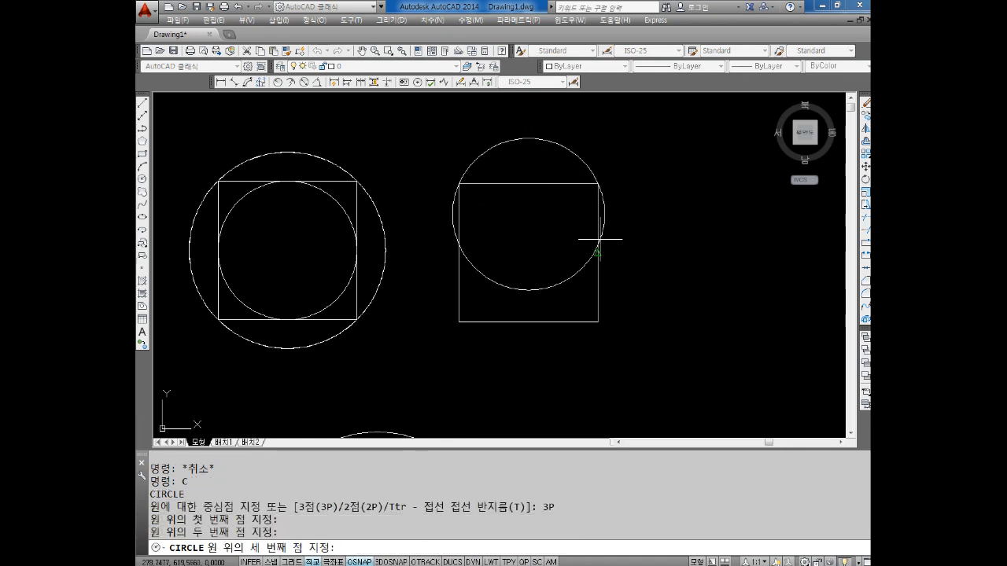
click(600, 322)
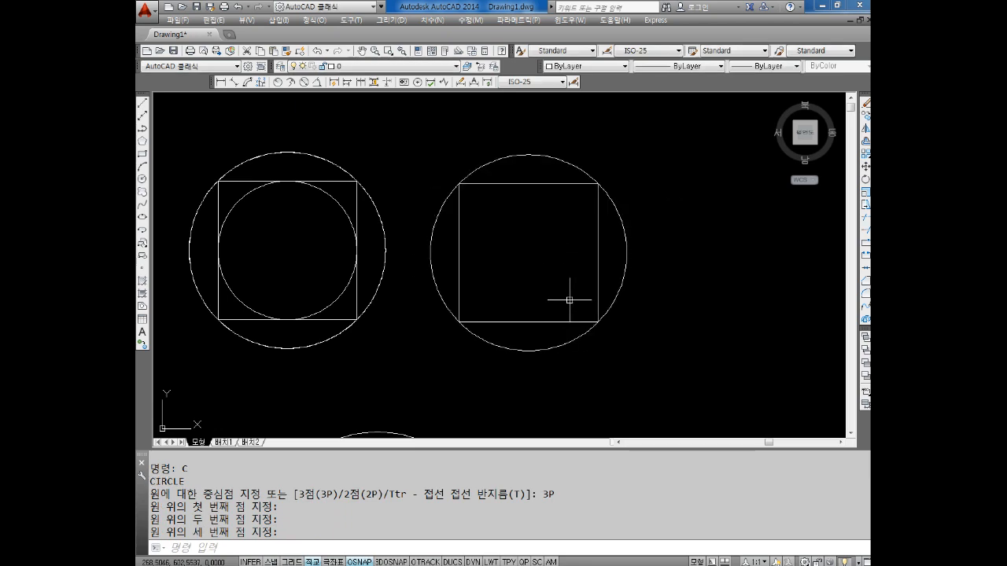
Draw a three-point circle inside the second square through the midpoints of its top, left and bottom sides
key(Escape)
key(Escape)
key(Escape)
text(C)
key(Return)
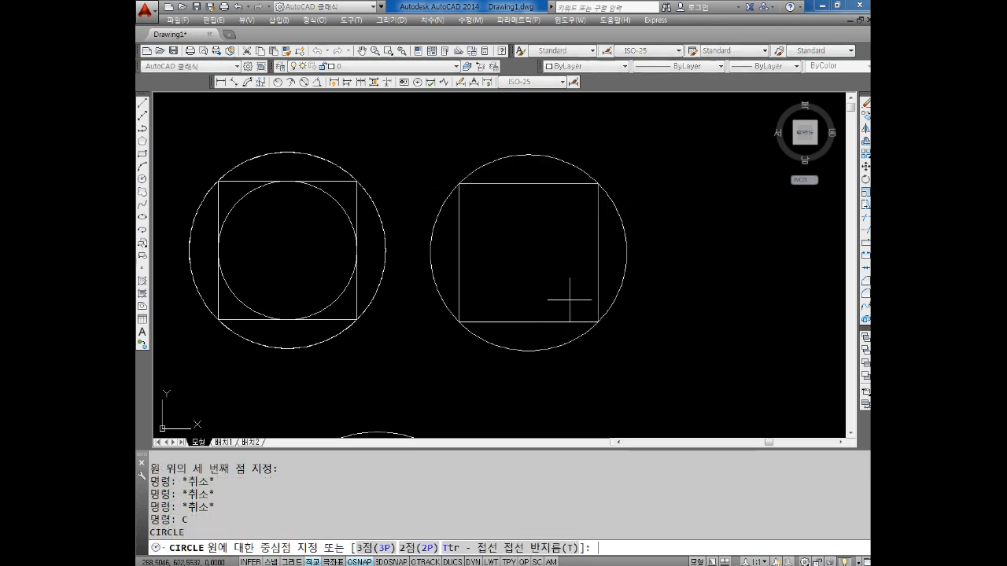
text(3P)
key(Return)
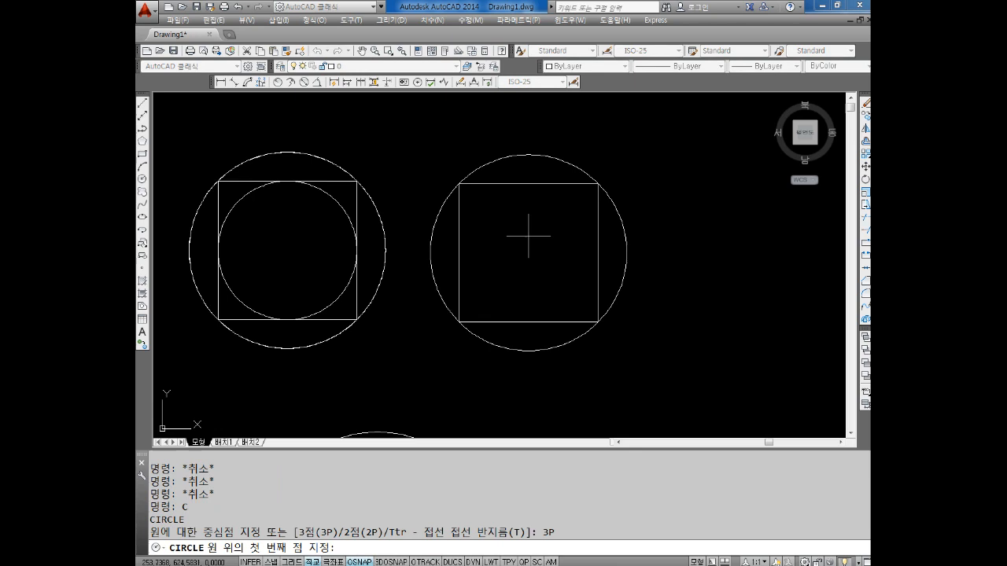
click(528, 183)
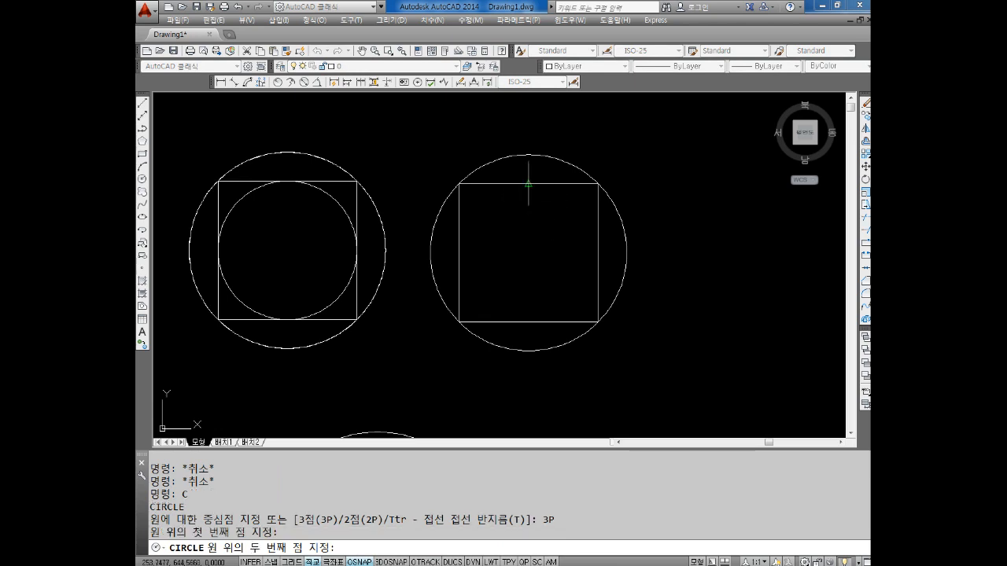
click(459, 253)
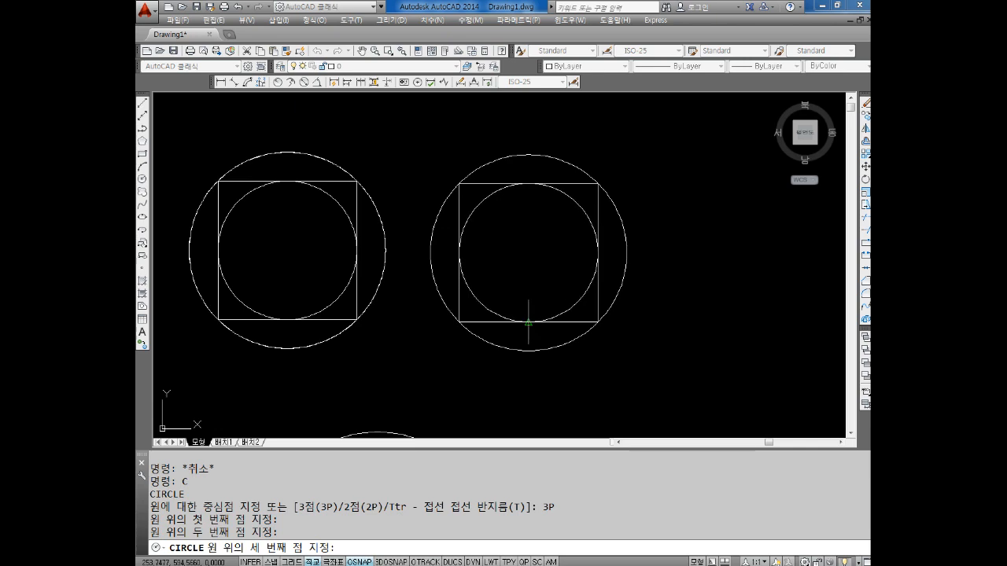
click(528, 322)
key(Escape)
key(Escape)
key(Escape)
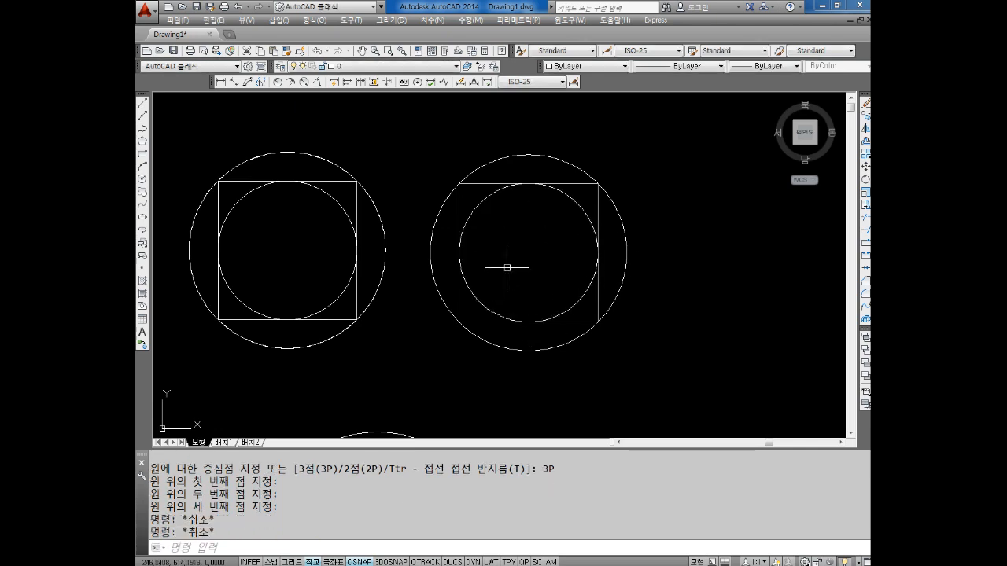
key(Escape)
scroll(547, 241, up, 2)
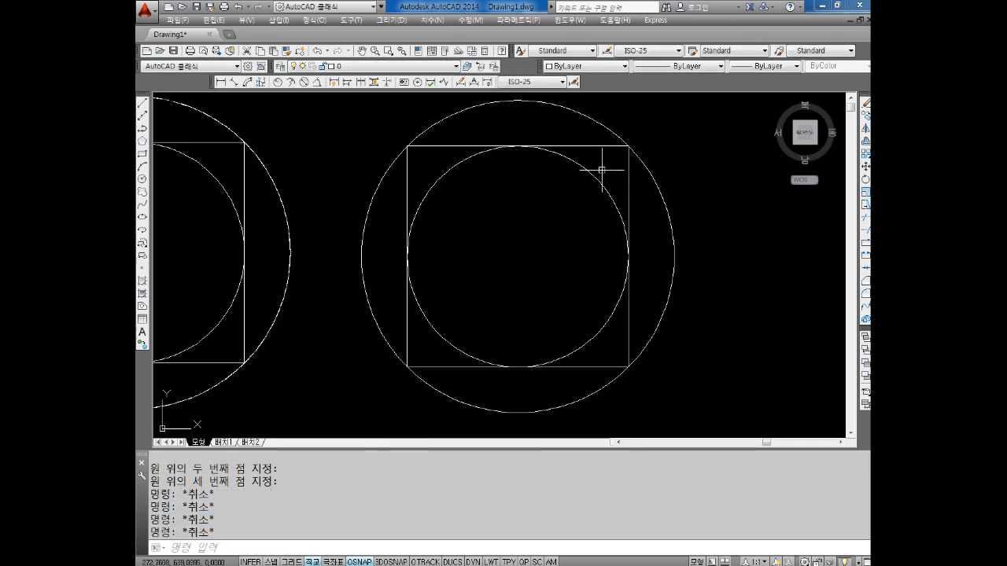
Draw a 120 by 100 rectangle from four connected lines in an empty area, with Ortho mode on
scroll(598, 166, down, 4)
mouse_move(602, 225)
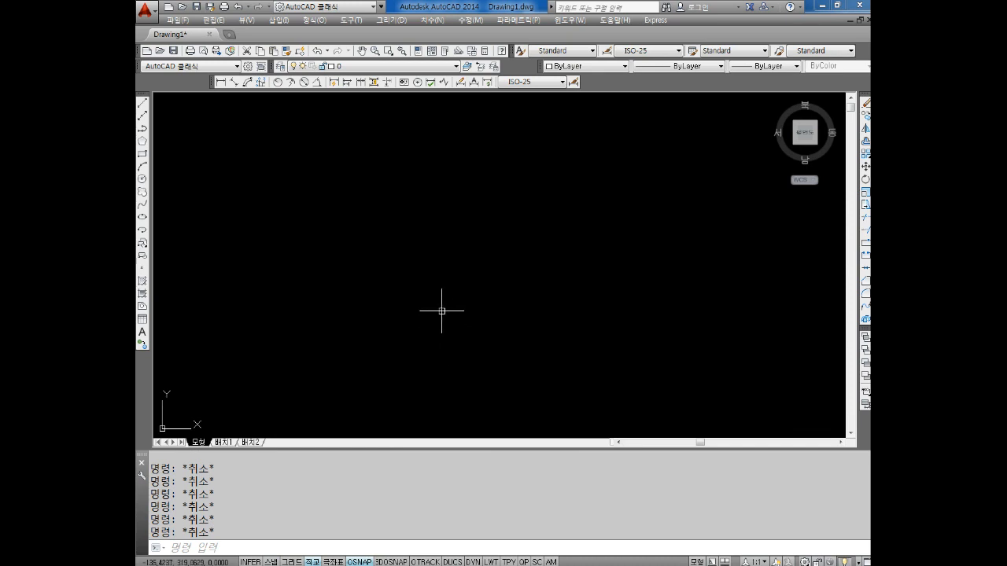
key(F8)
key(F8)
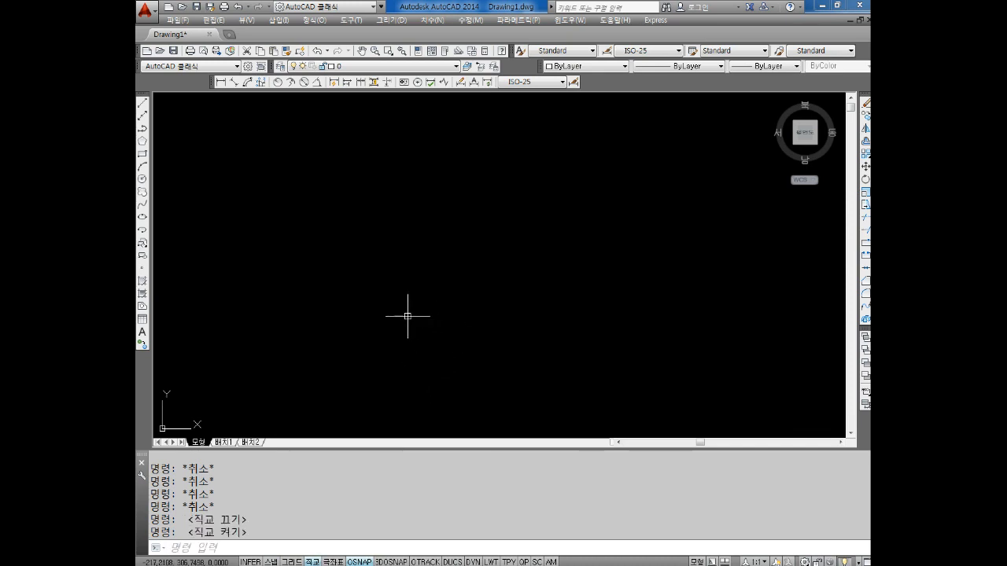
text(l)
key(Return)
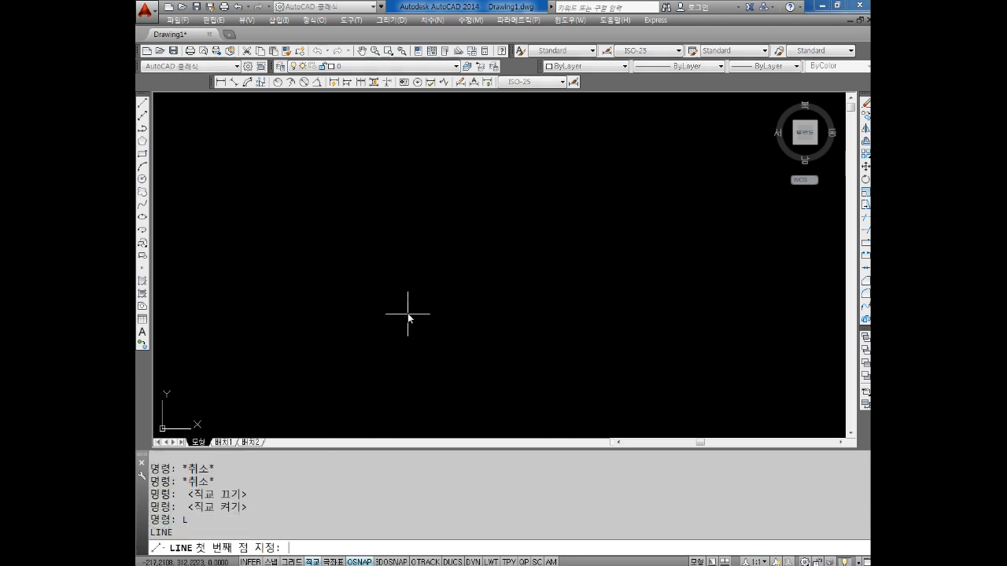
click(352, 331)
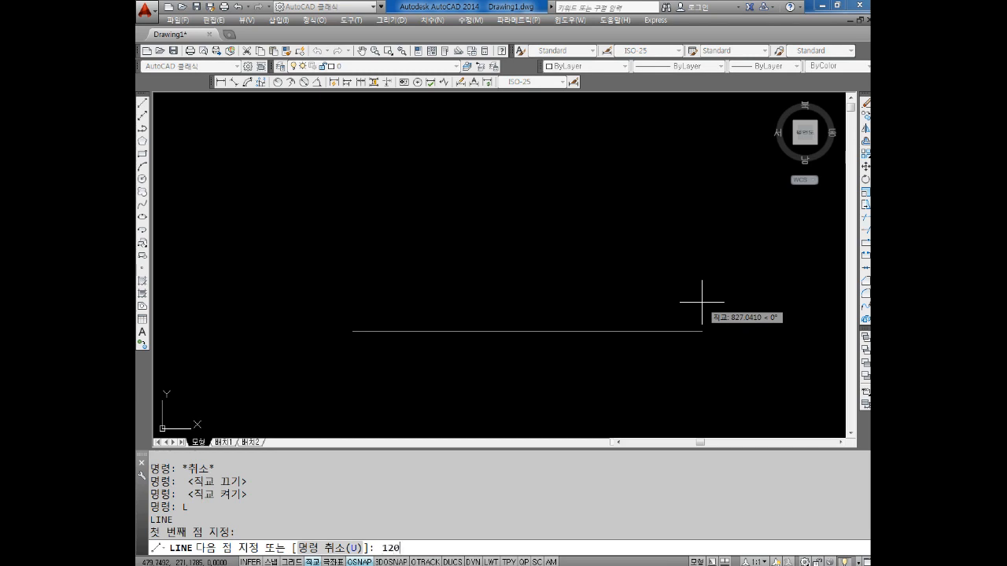
key(Return)
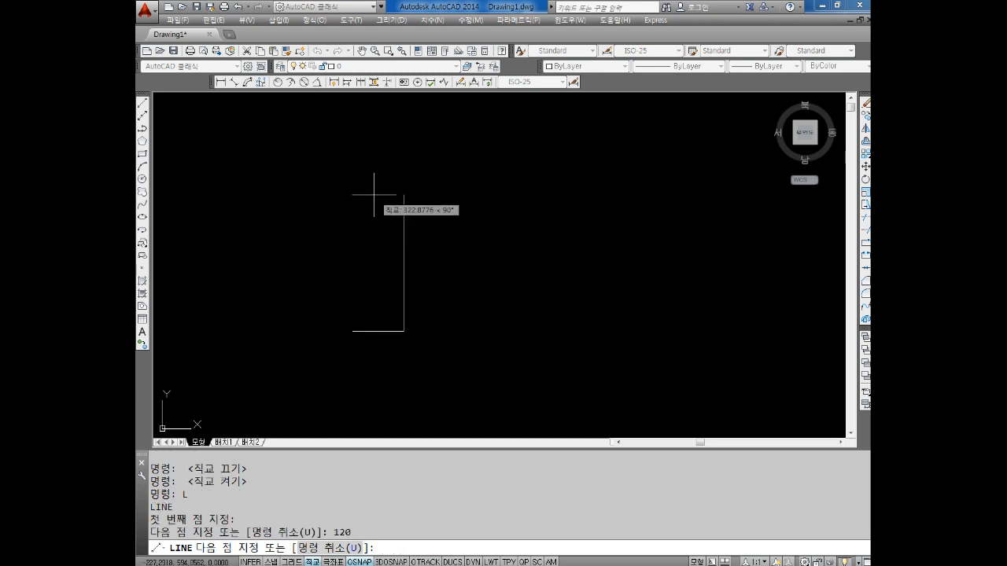
text(100)
key(Return)
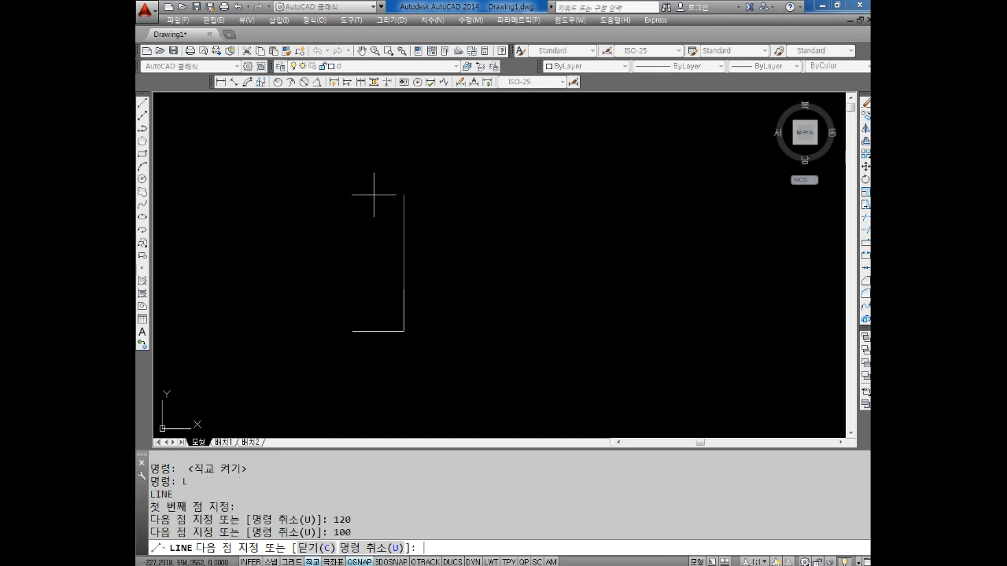
text(120)
key(Return)
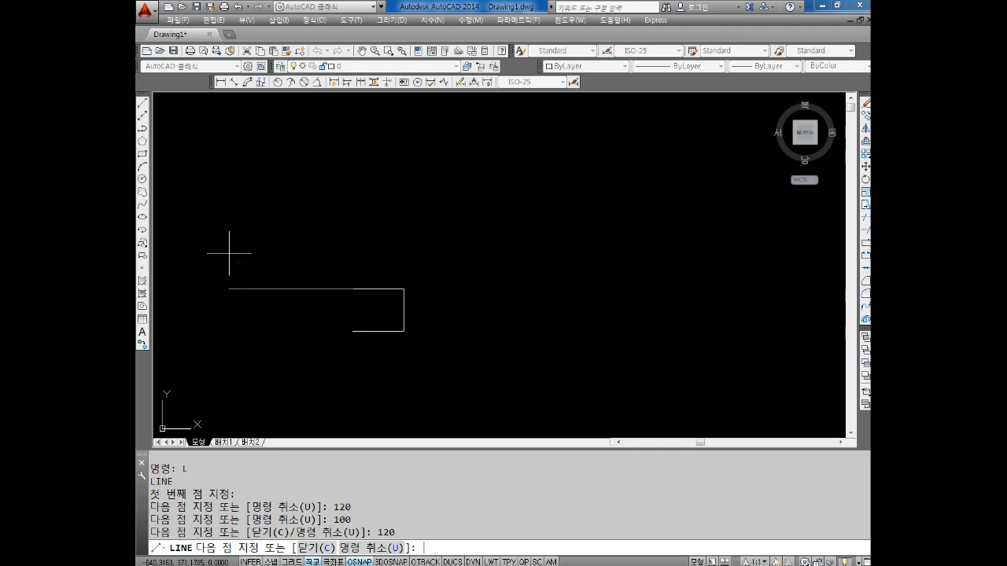
text(100)
key(Return)
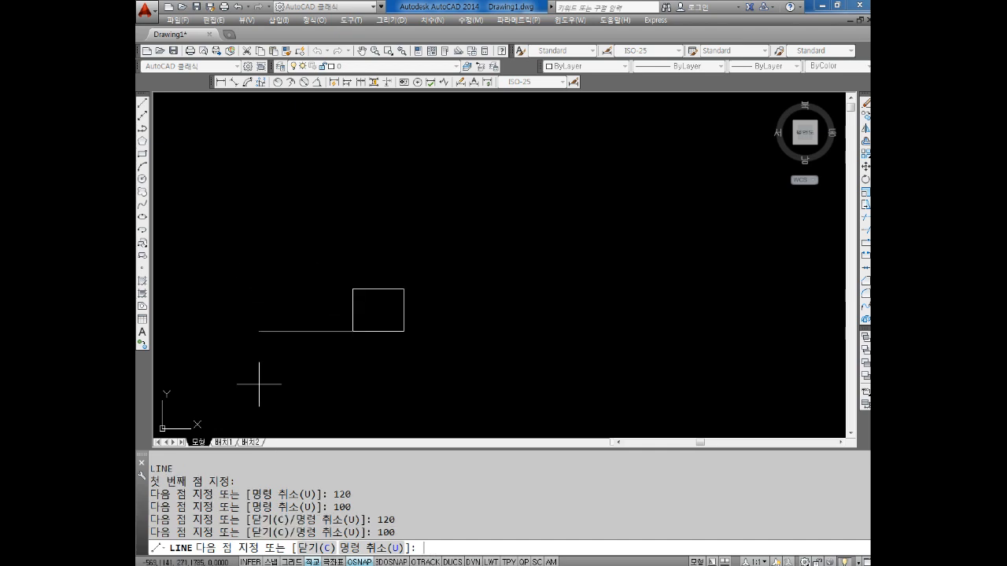
scroll(401, 387, up, 5)
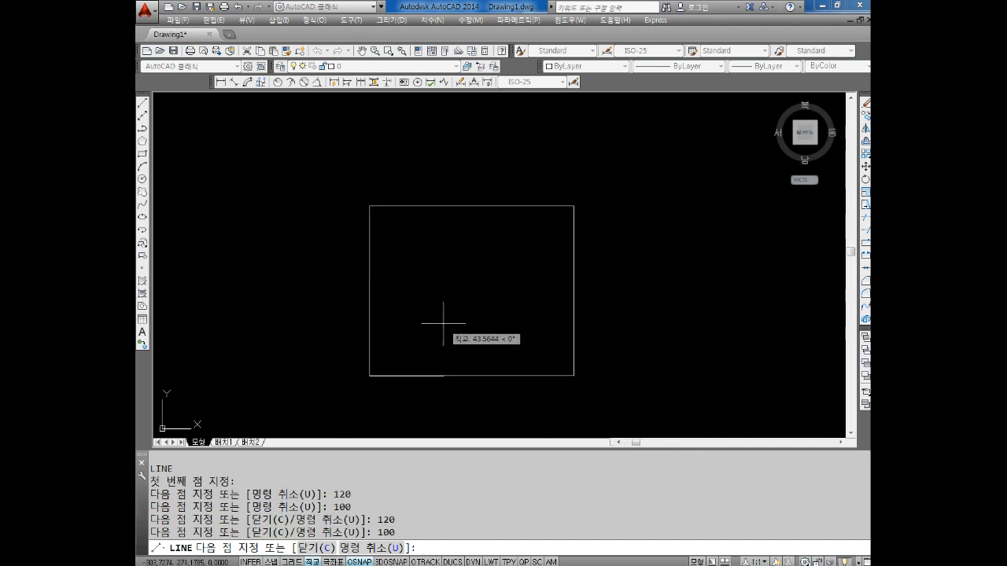
key(Escape)
key(Escape)
key(Escape)
key(Escape)
key(Escape)
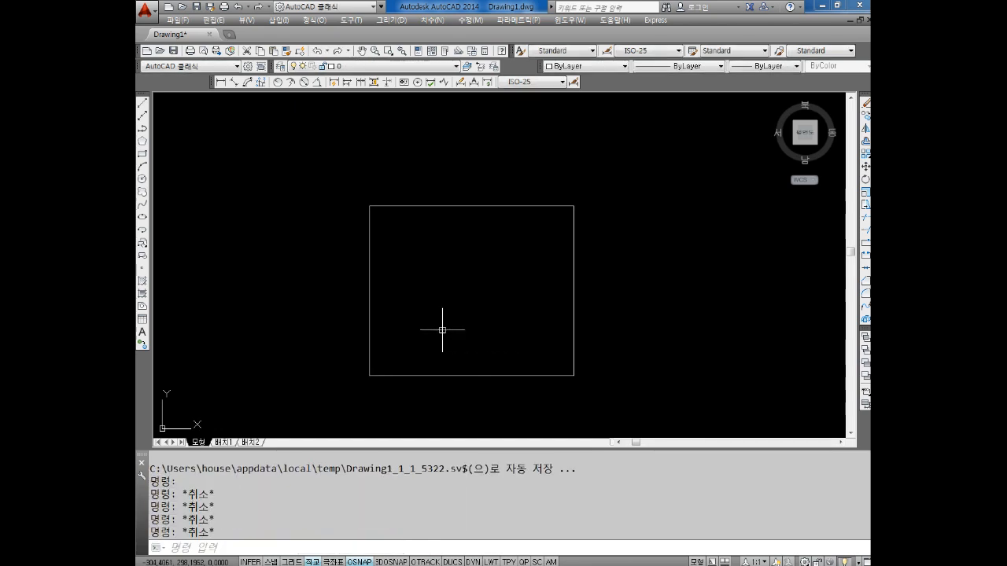
Turn off Ortho mode and draw a circle of radius 30 centred on the rectangle's upper-left corner
key(F8)
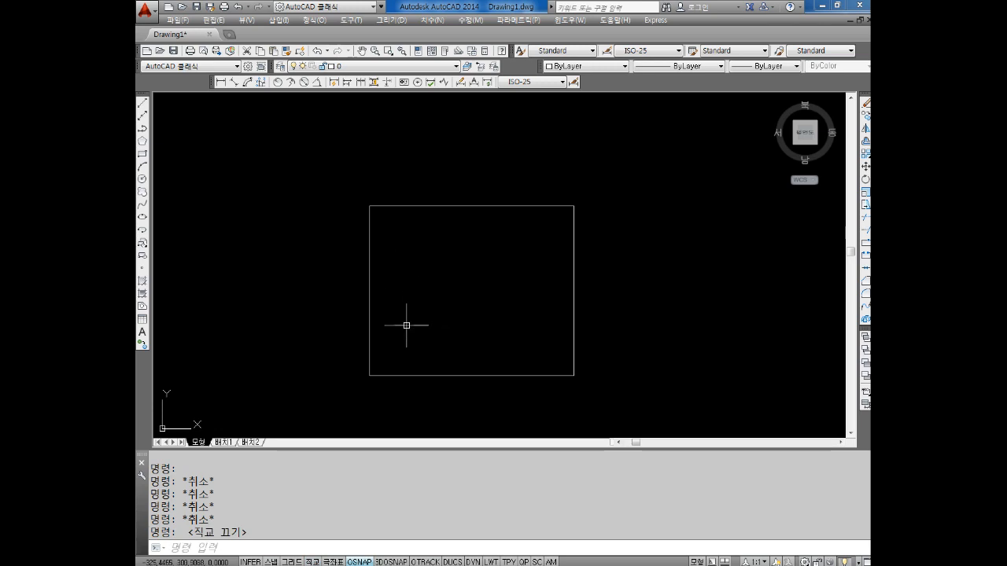
mouse_move(425, 308)
middle_down()
mouse_move(434, 294)
mouse_move(435, 304)
middle_up()
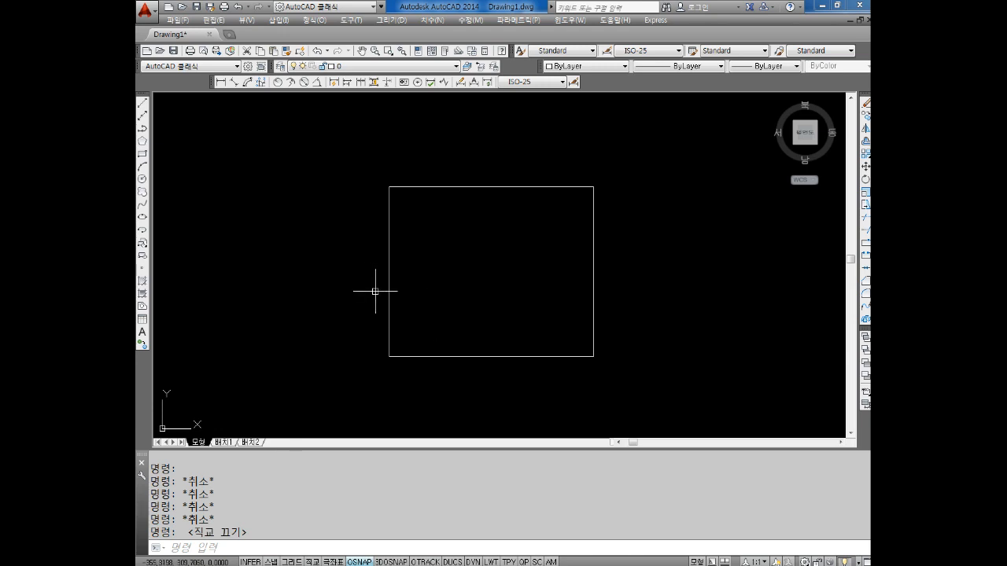
middle_drag(354, 260, 387, 333)
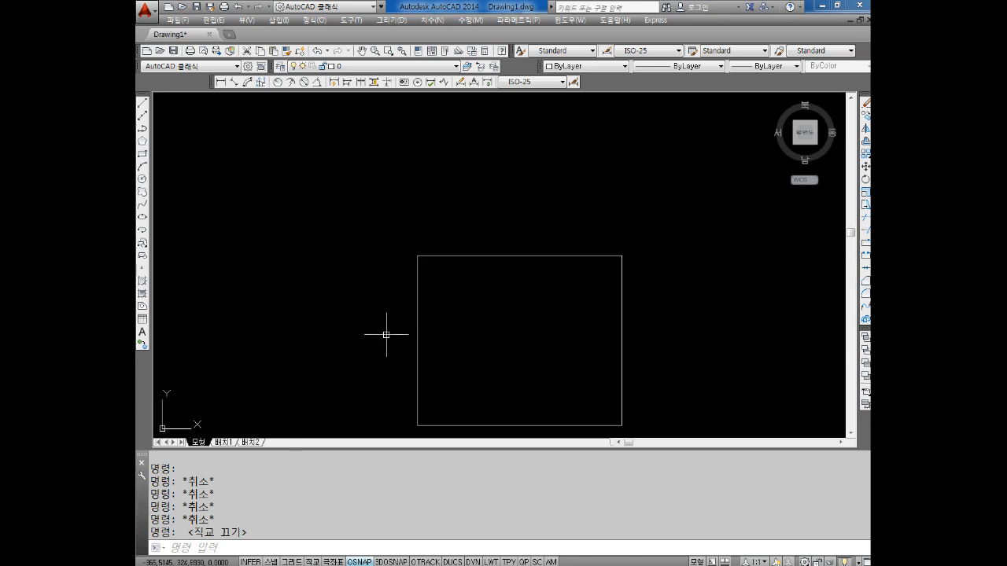
text(c)
key(Return)
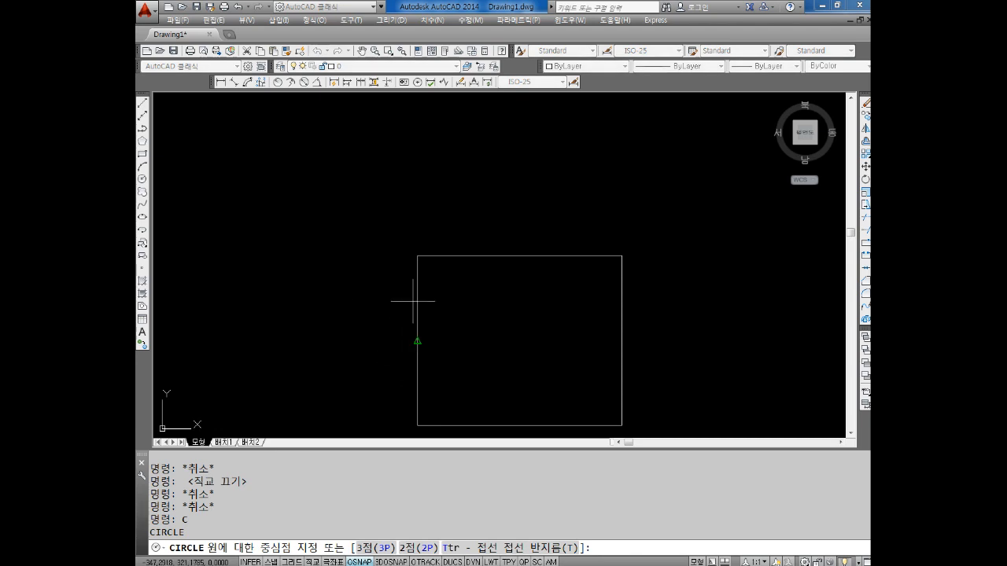
click(417, 255)
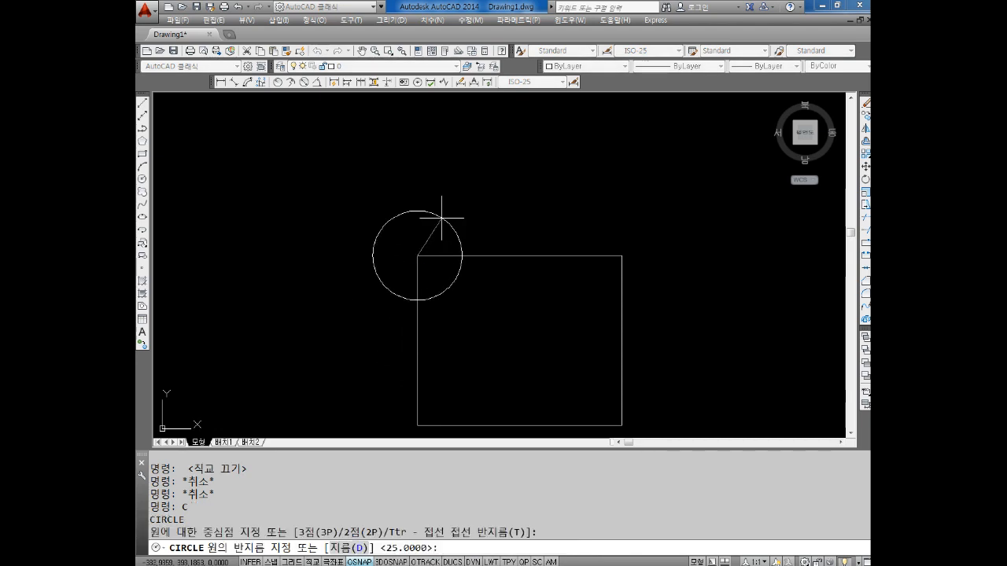
text(30)
key(Return)
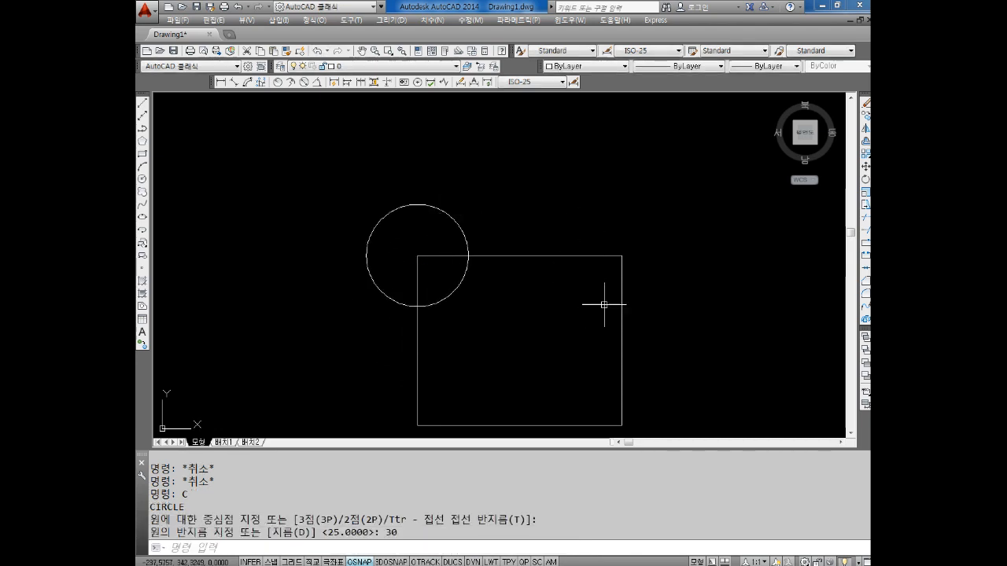
Draw a circle centred on the rectangle's upper-right corner, using the diameter option with a value of 60
middle_drag(630, 284, 609, 281)
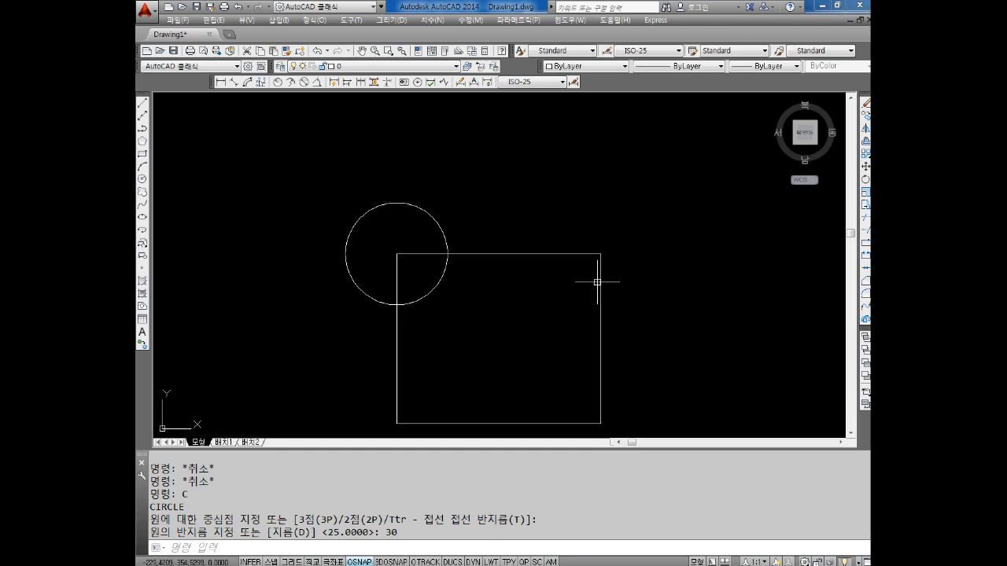
key(Escape)
key(Escape)
text(c)
key(Return)
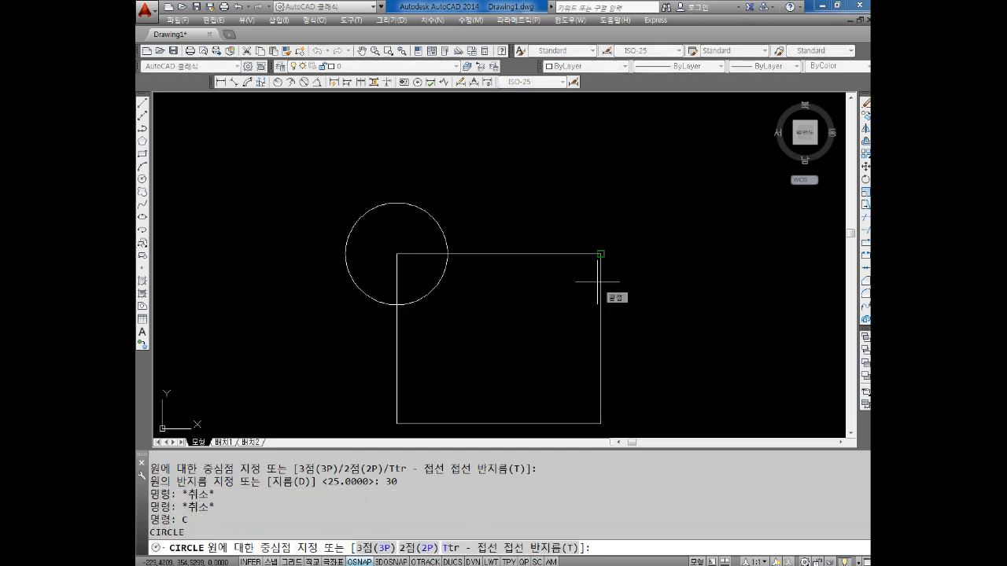
click(600, 254)
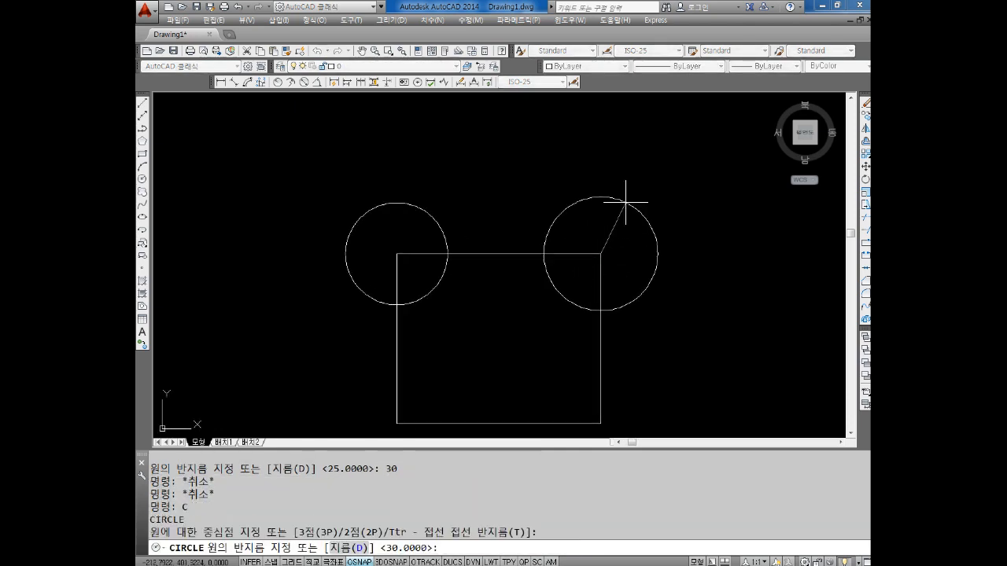
text(d)
key(Return)
text(60)
key(Return)
key(Escape)
key(Escape)
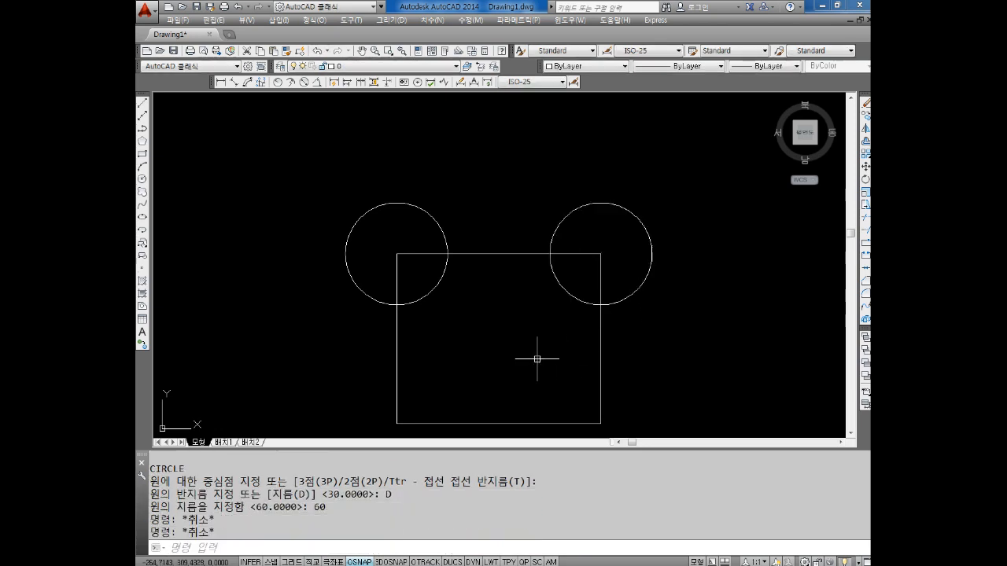
Draw a two-point circle whose diameter runs from the rectangle's lower-left corner to its lower-right corner
middle_drag(535, 355, 556, 294)
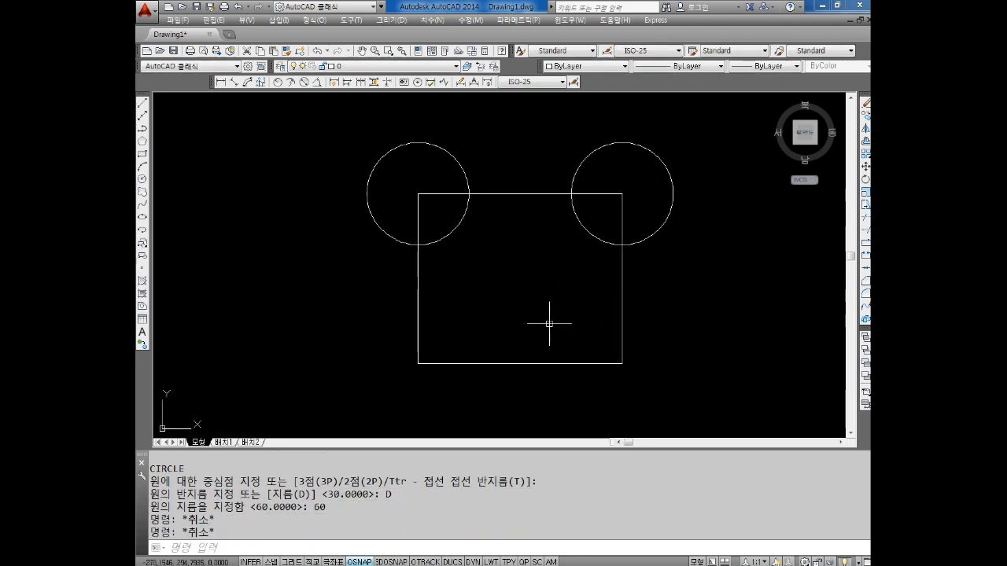
middle_drag(549, 328, 539, 300)
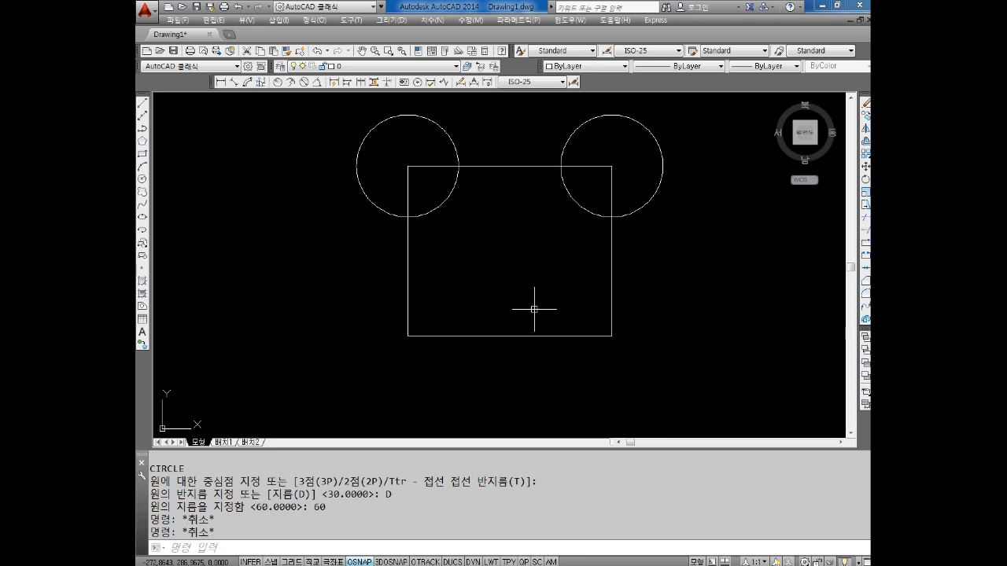
middle_drag(495, 387, 531, 286)
key(Escape)
key(Escape)
key(Escape)
text(c)
key(Return)
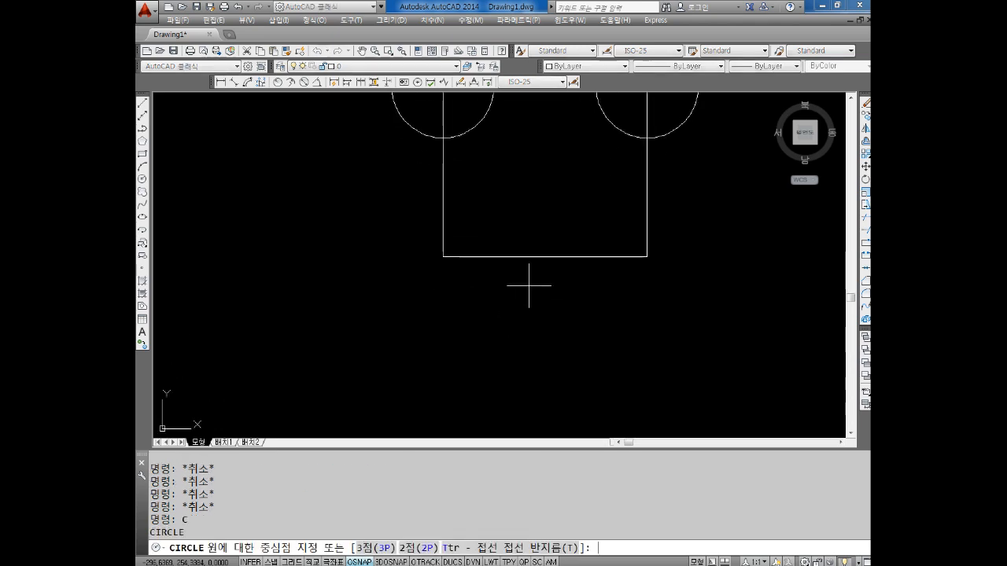
text(2p)
key(Return)
middle_drag(529, 285, 510, 320)
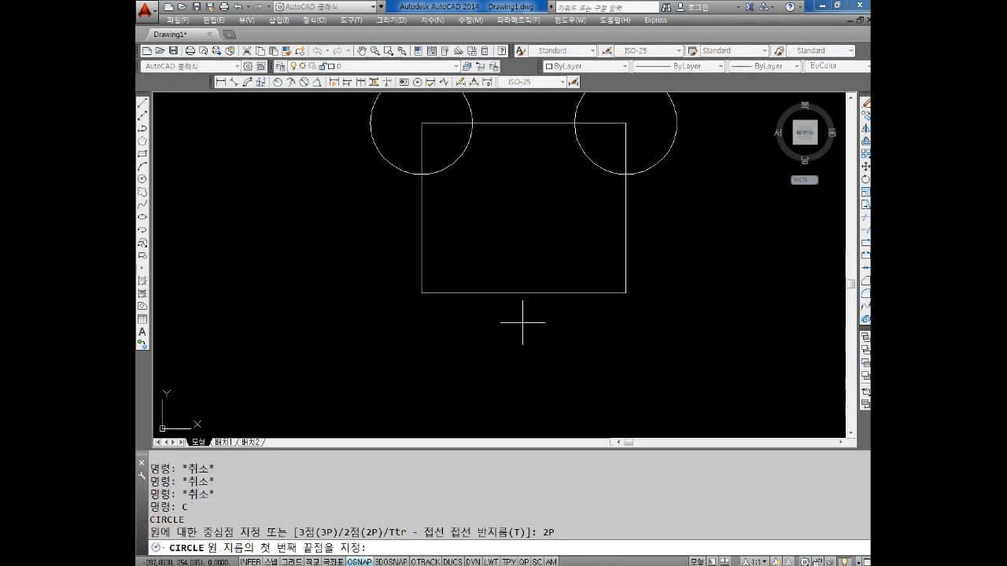
click(420, 291)
click(624, 292)
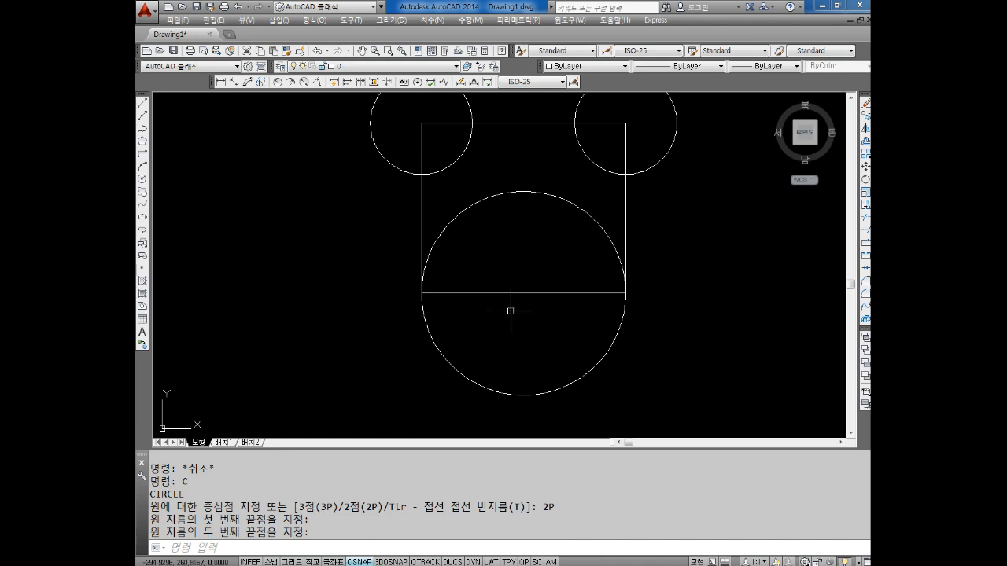
middle_drag(510, 313, 492, 329)
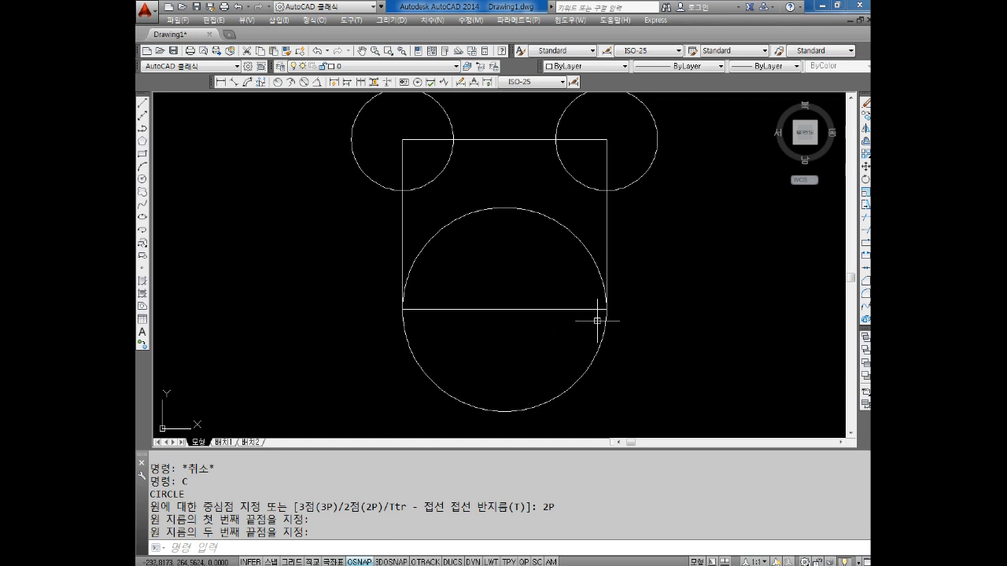
middle_drag(624, 309, 598, 321)
key(Escape)
key(Escape)
text(c)
key(Return)
text(3p)
key(Return)
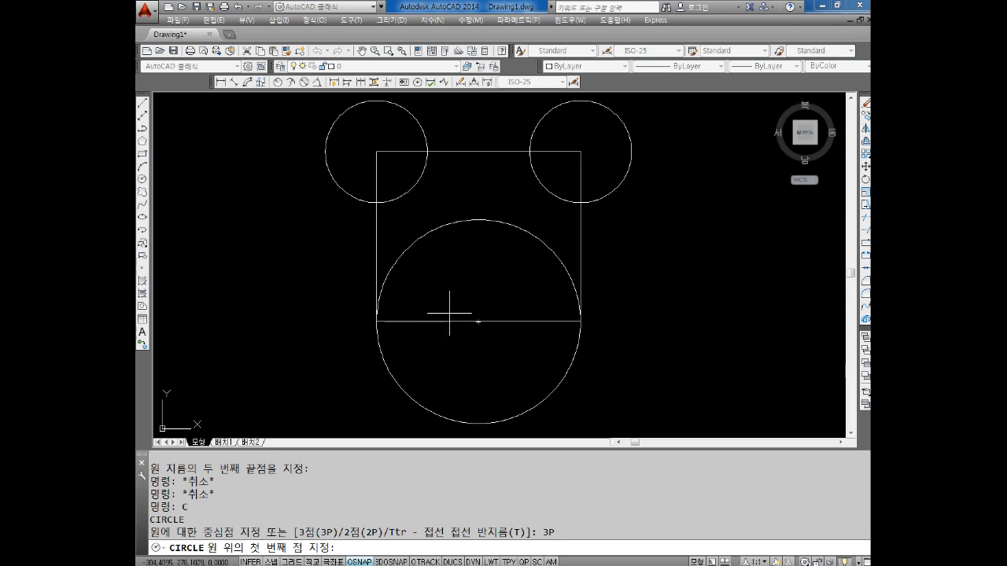
key(Escape)
key(Escape)
key(Escape)
key(Escape)
key(Escape)
key(Escape)
key(Escape)
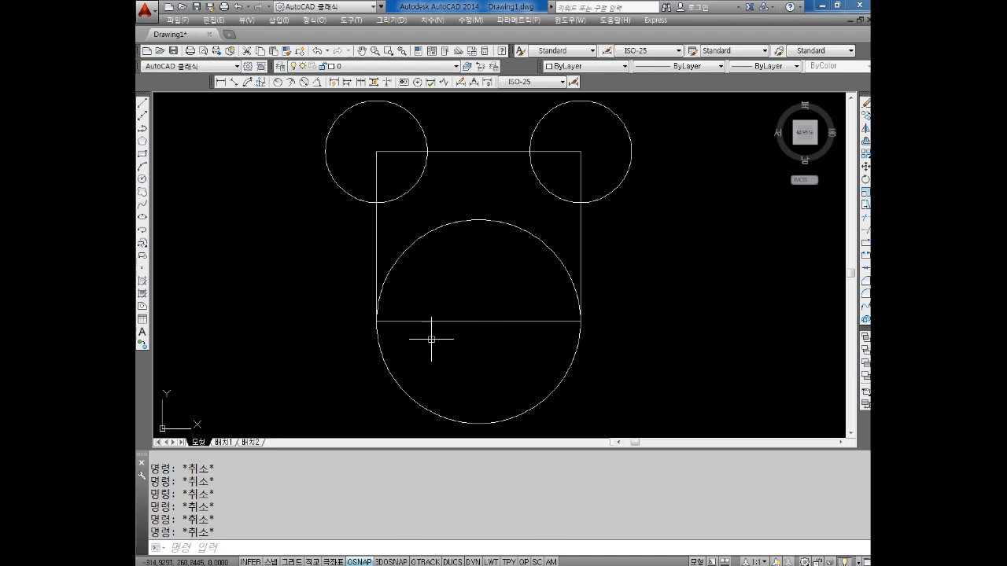
middle_drag(380, 328, 394, 336)
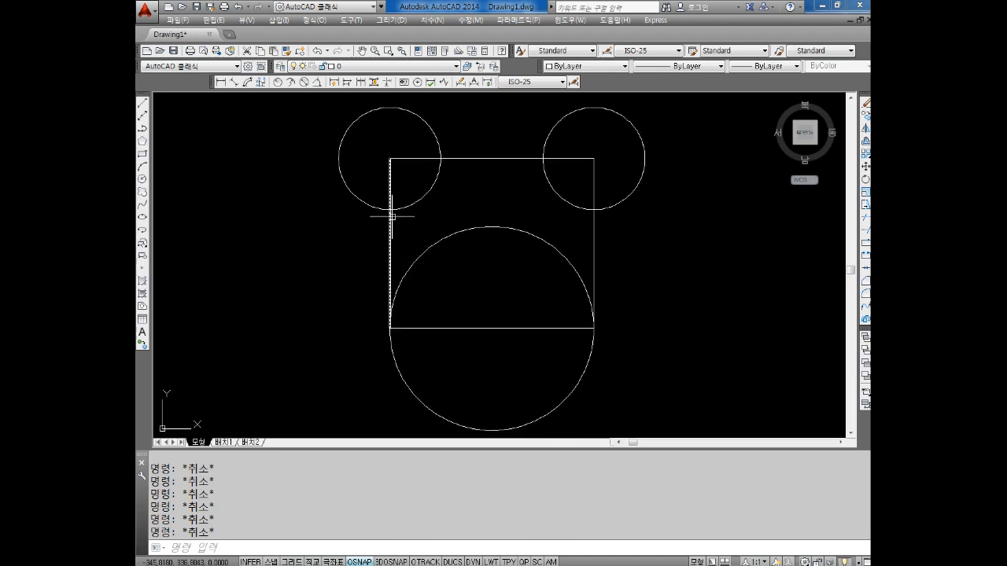
middle_drag(386, 300, 393, 290)
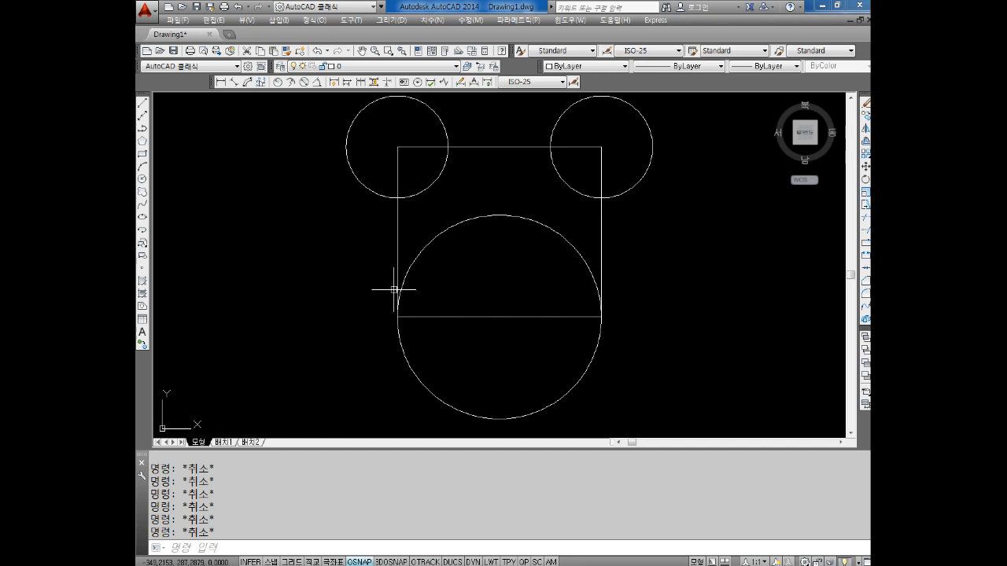
key(Return)
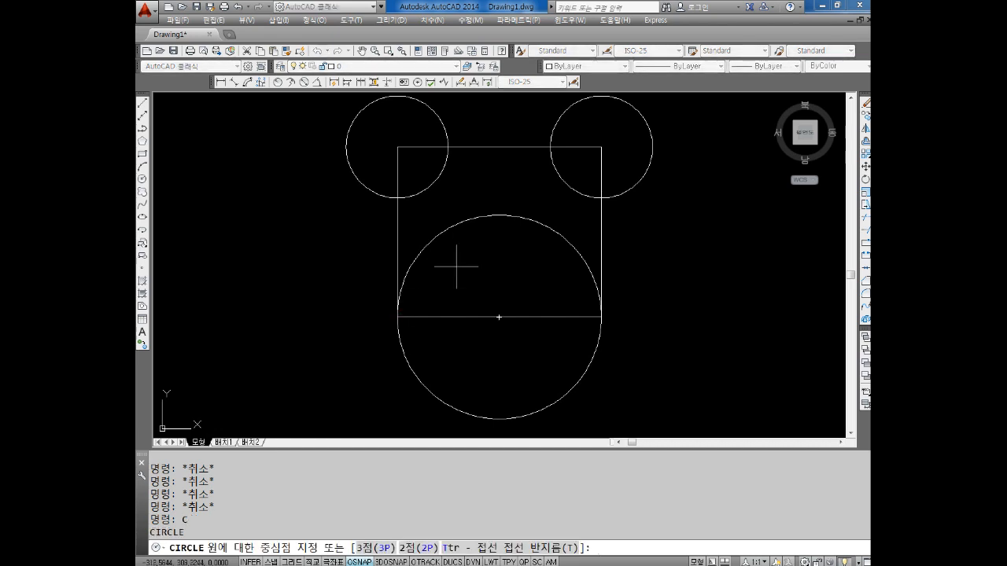
click(397, 317)
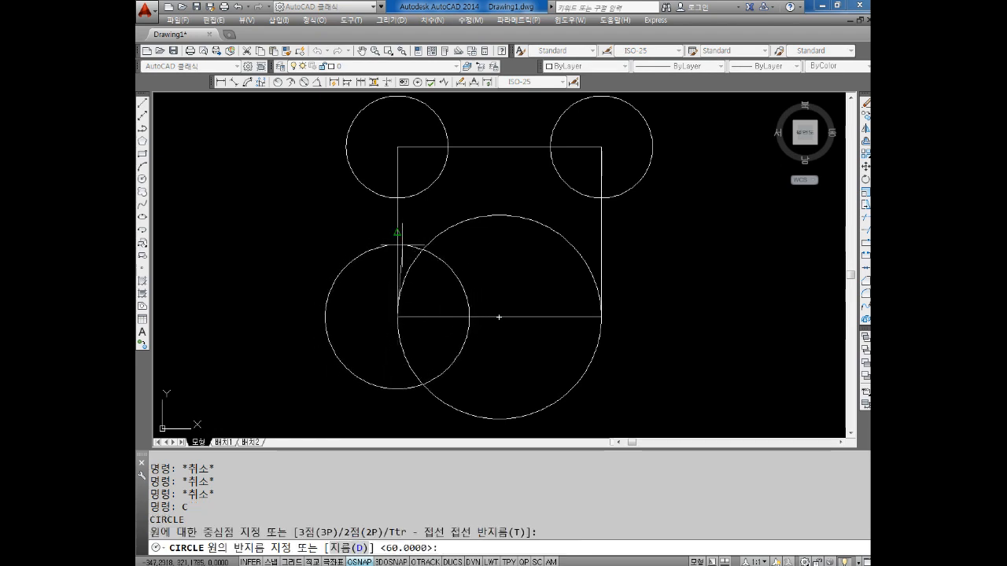
key(Escape)
key(Escape)
key(Escape)
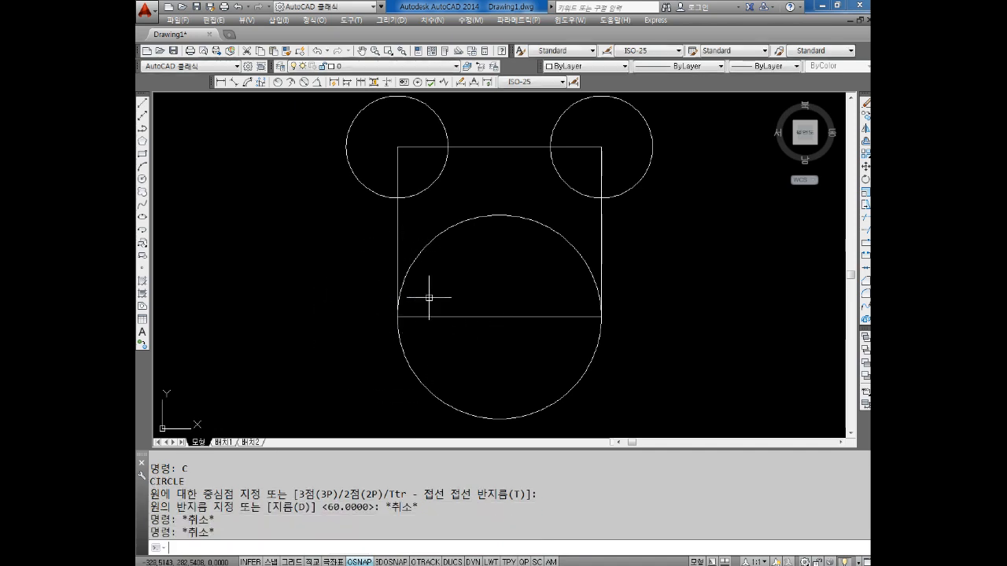
Draw a circle centred on the rectangle's lower-left corner, with its radius reaching the midpoint of the left side
text(c)
key(Return)
click(397, 317)
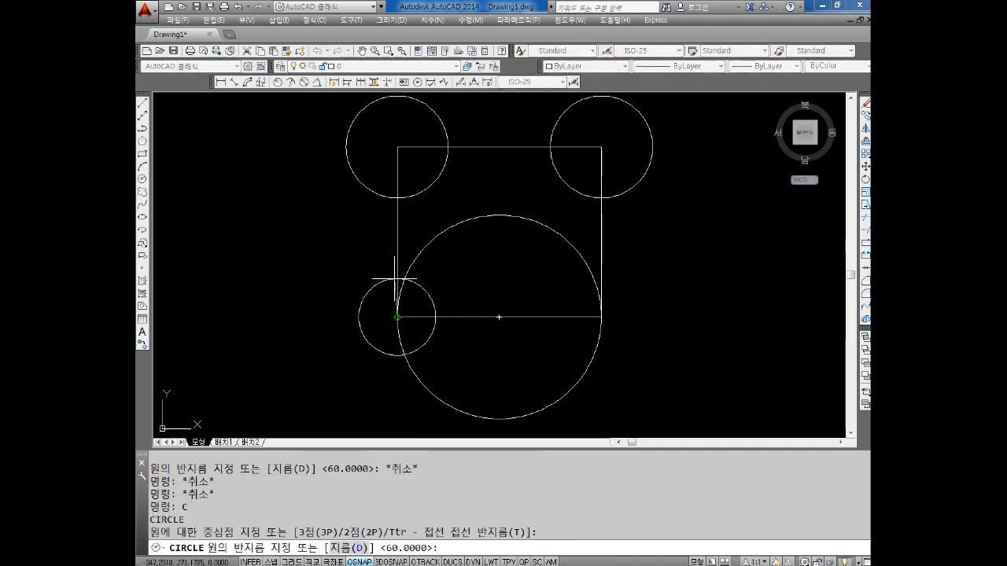
click(407, 232)
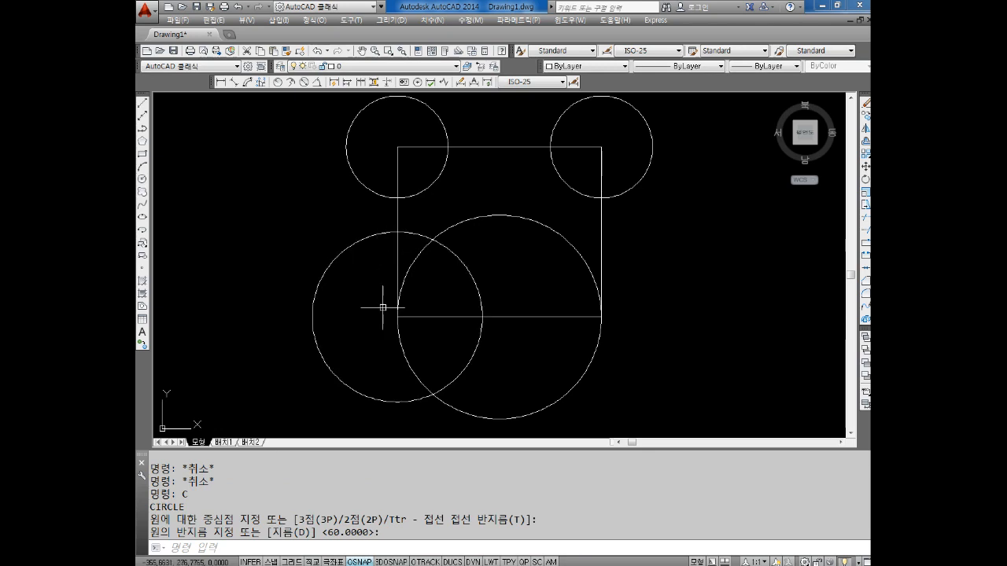
click(358, 226)
click(335, 272)
click(343, 202)
click(324, 263)
key(Escape)
key(Escape)
key(Escape)
click(338, 210)
key(Escape)
key(Escape)
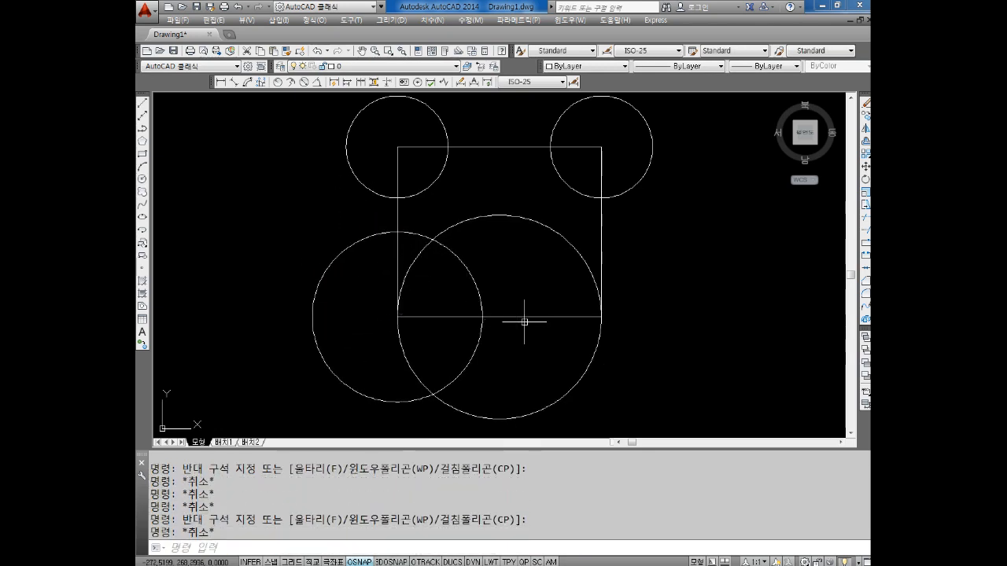
middle_drag(549, 314, 490, 333)
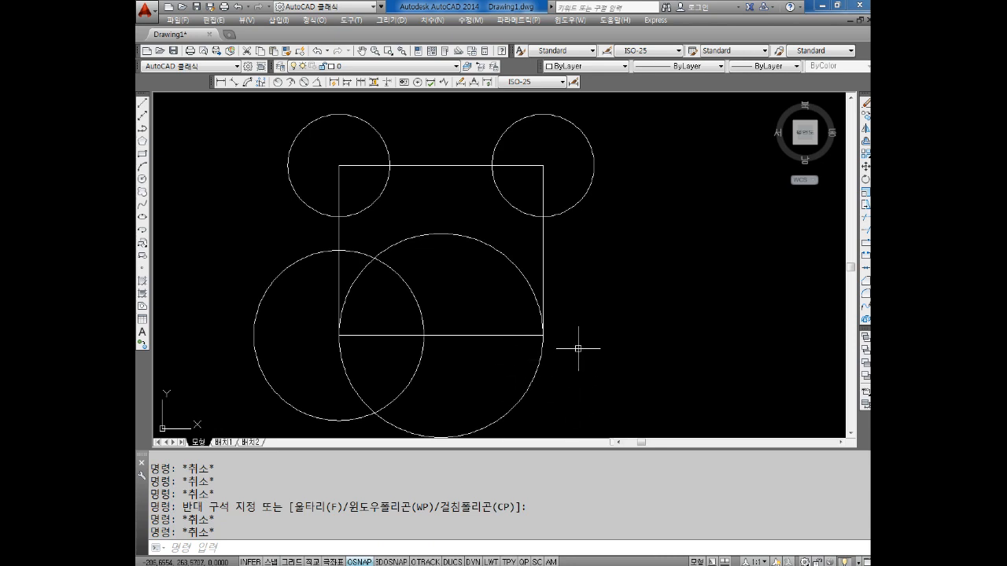
middle_drag(550, 359, 578, 324)
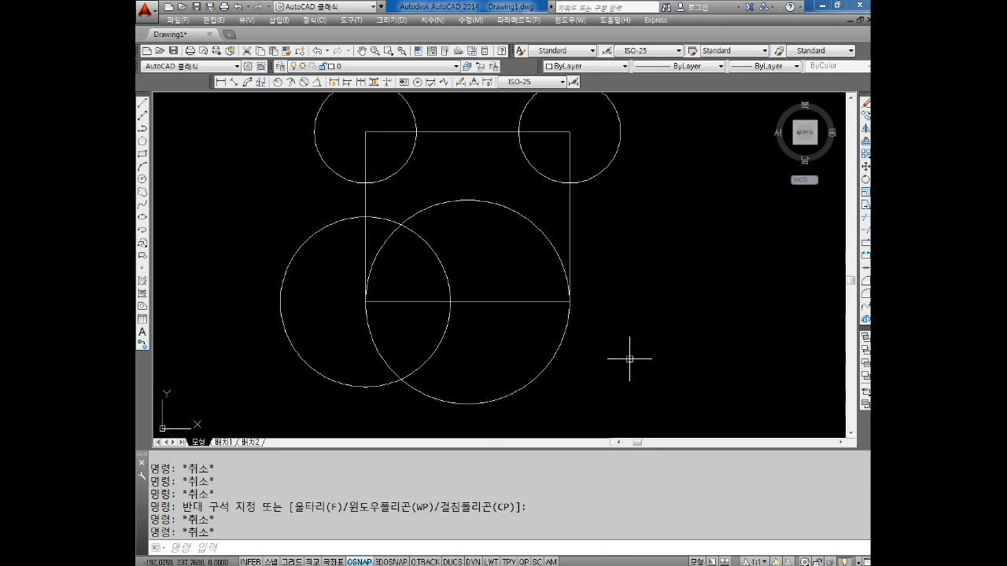
key(Escape)
key(Escape)
middle_drag(584, 366, 596, 348)
key(Escape)
key(Escape)
middle_drag(565, 309, 574, 336)
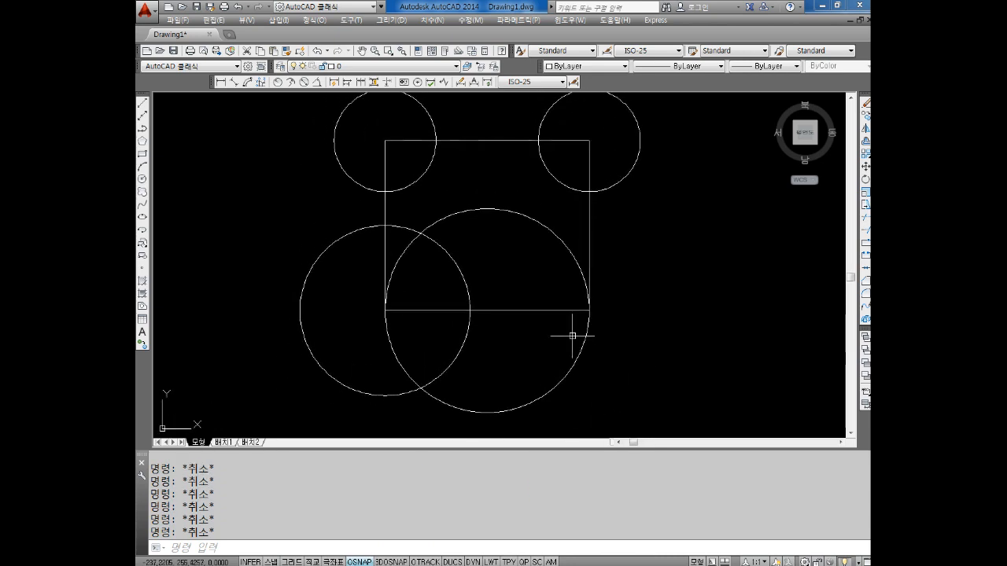
Draw a 3P circle through the bottom side's intersection with the lower-left circle, the lower-right corner, and the right side's intersection with the upper-right circle
text(c)
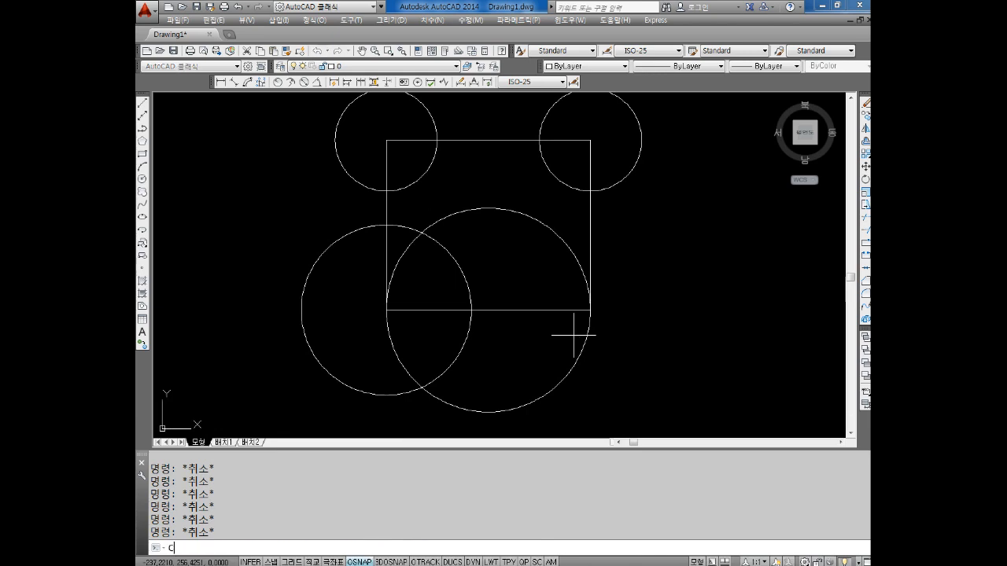
key(Return)
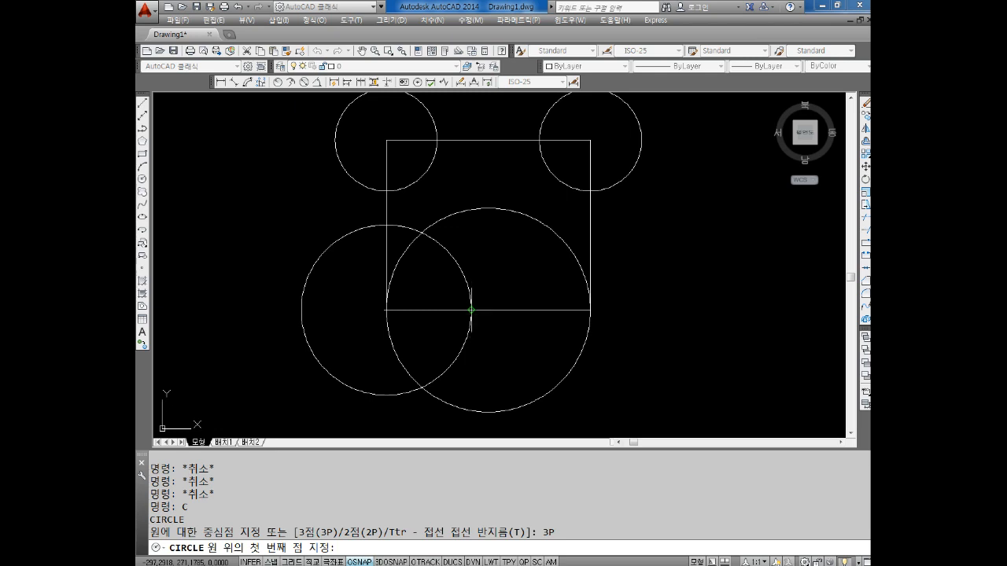
click(471, 310)
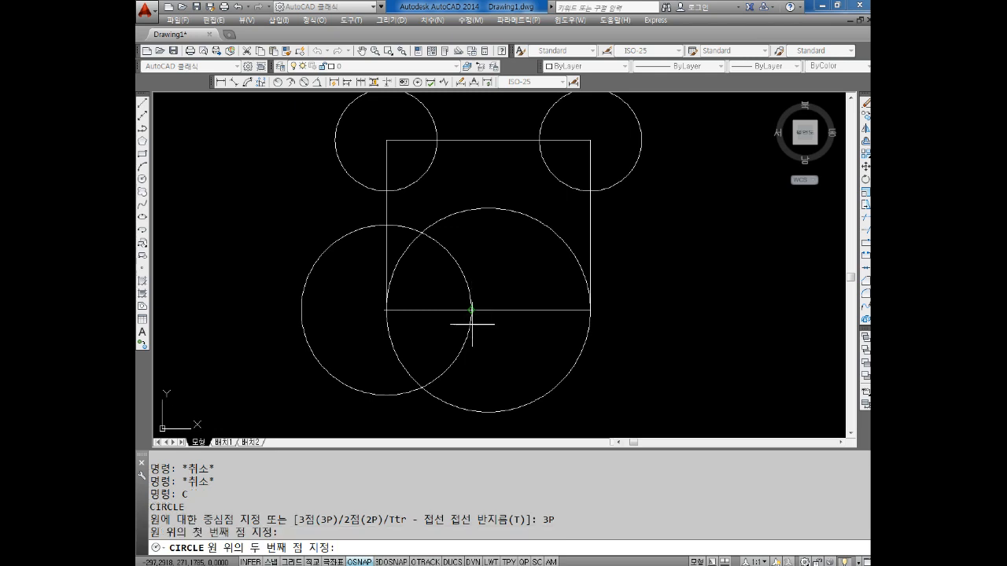
click(590, 310)
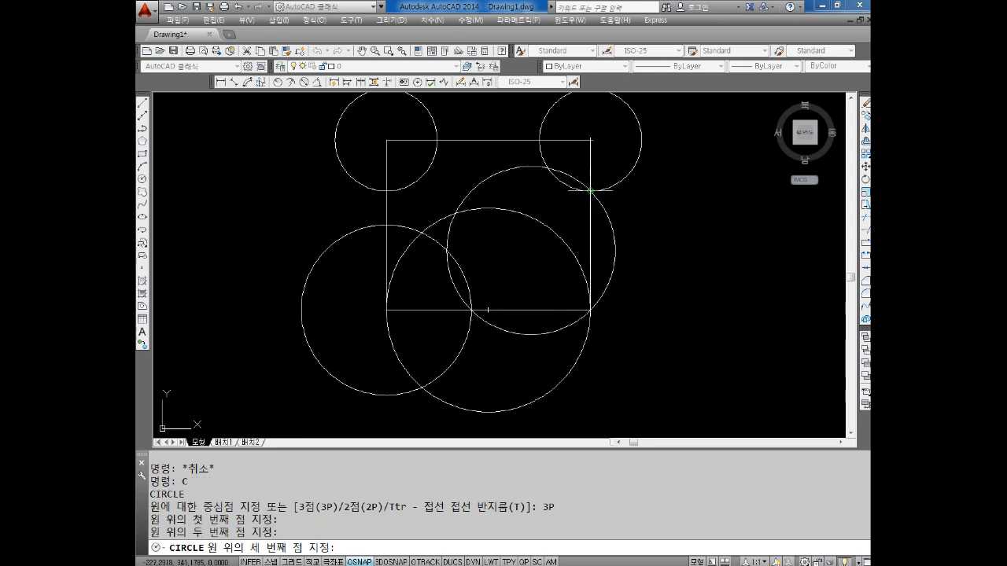
click(588, 190)
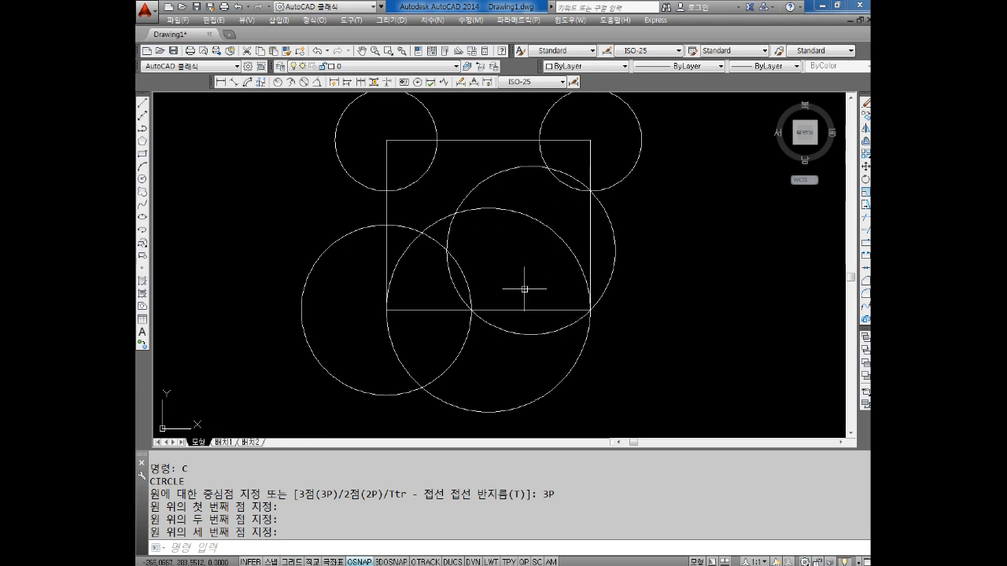
key(Escape)
key(Escape)
Mark the three points that define the 3P circle with small circles of radius 2
scroll(527, 271, down, 3)
scroll(490, 288, up, 5)
key(Escape)
text(c)
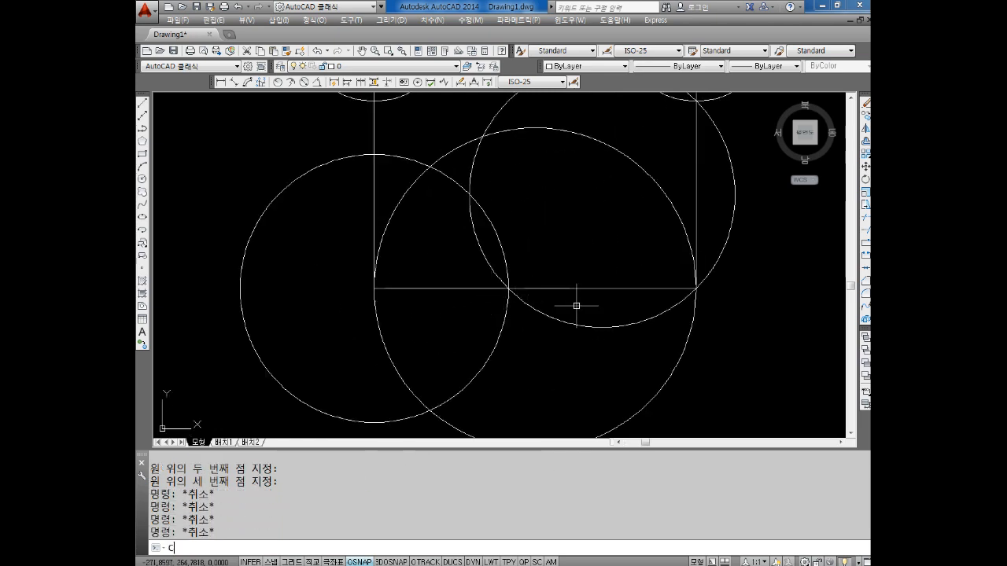
key(Return)
click(510, 289)
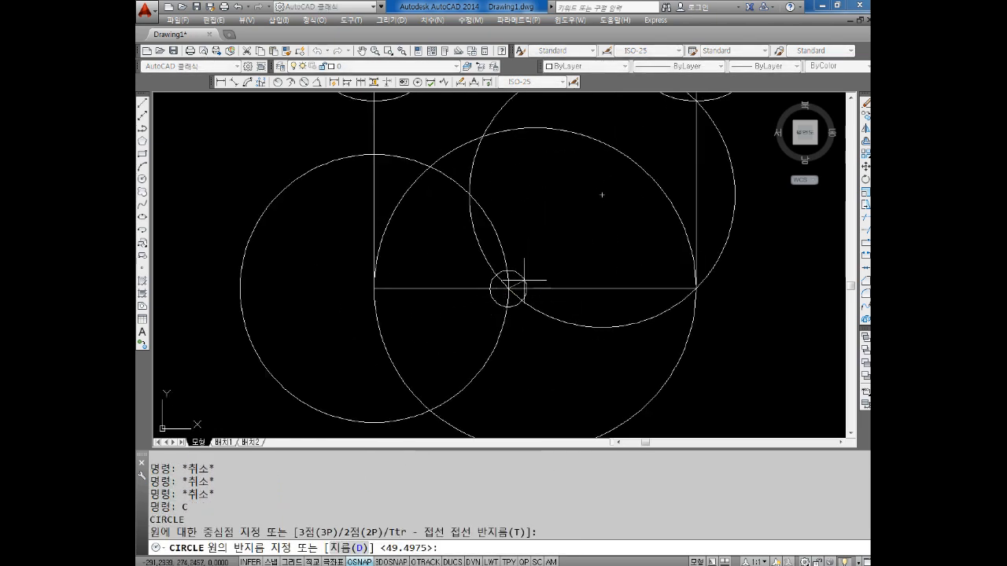
text(2)
key(Return)
key(Return)
click(696, 289)
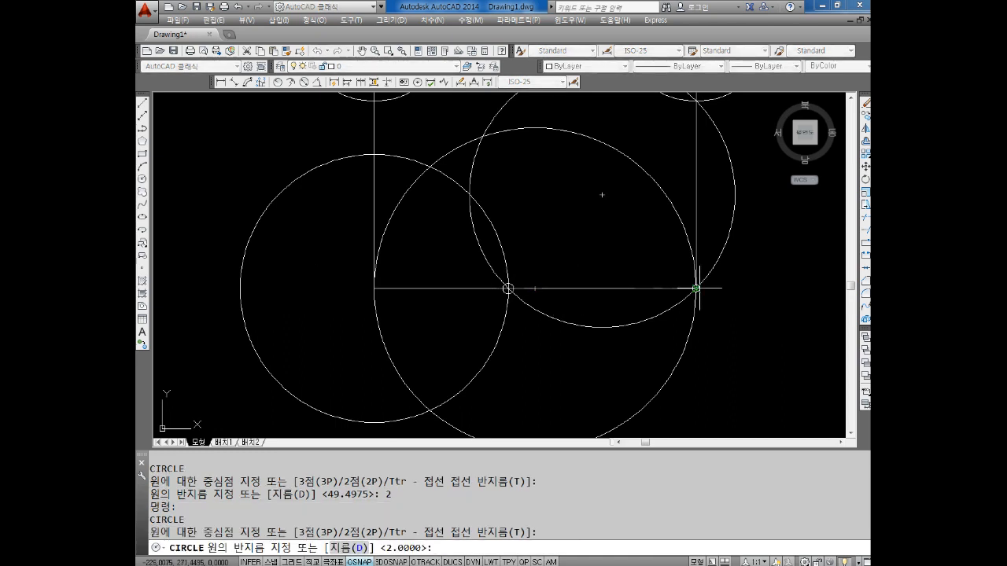
text(2)
scroll(670, 274, down, 2)
scroll(670, 274, up, 2)
key(Return)
key(Return)
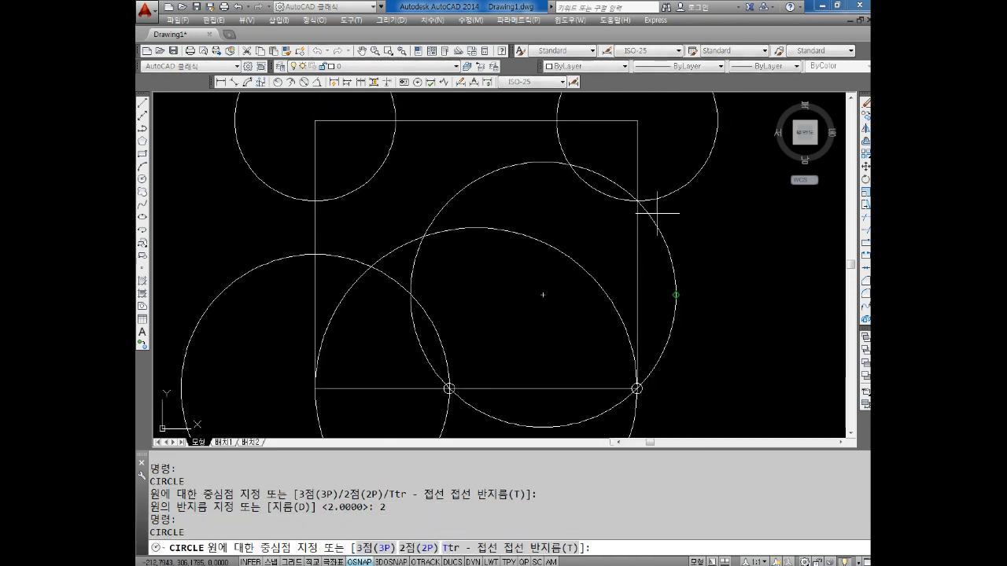
click(643, 202)
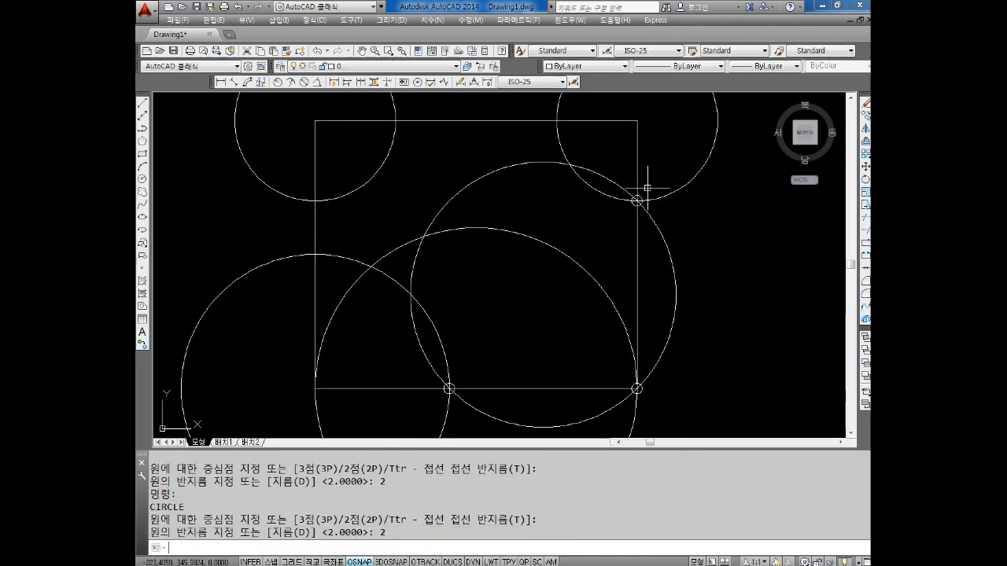
key(Escape)
key(Escape)
Erase the whole exercise drawing, including the rectangle and all its circles
scroll(670, 294, down, 2)
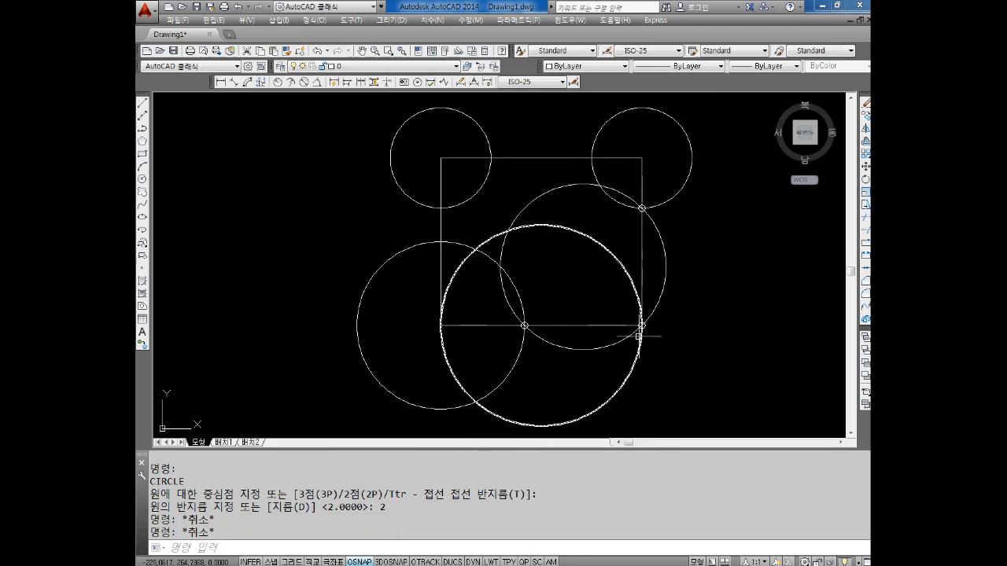
scroll(639, 336, down, 2)
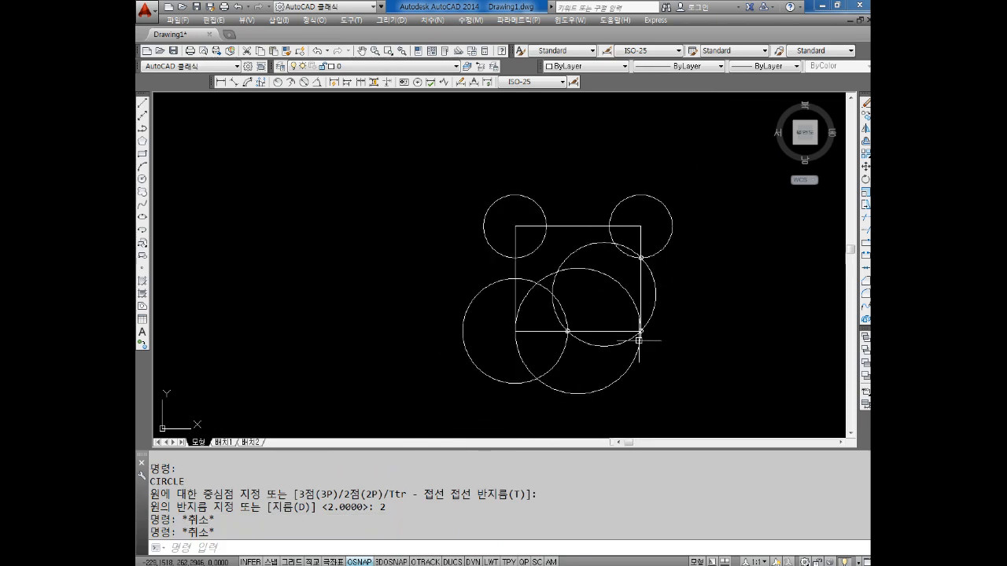
key(Escape)
click(683, 144)
click(425, 401)
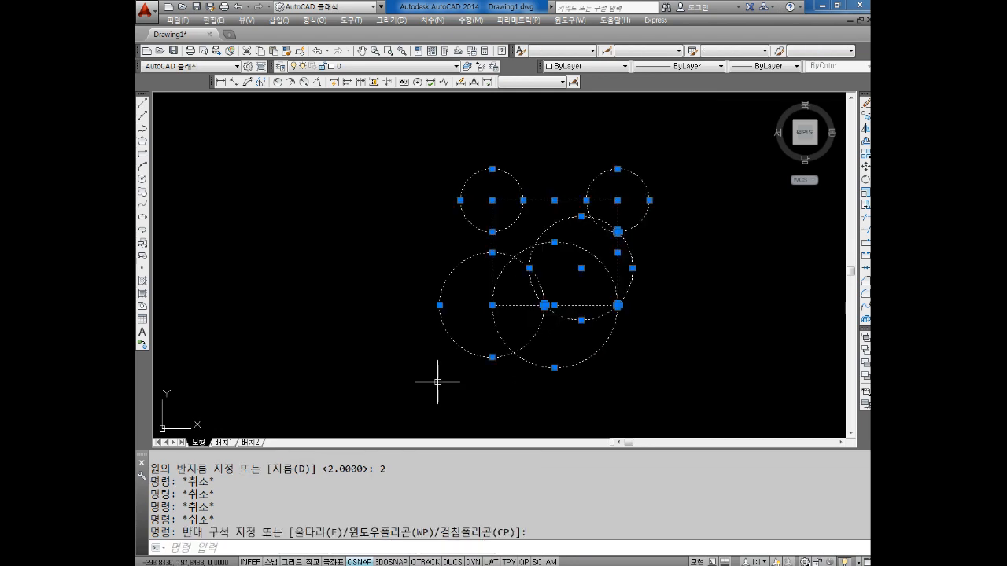
key(Delete)
key(Escape)
key(Escape)
text(R)
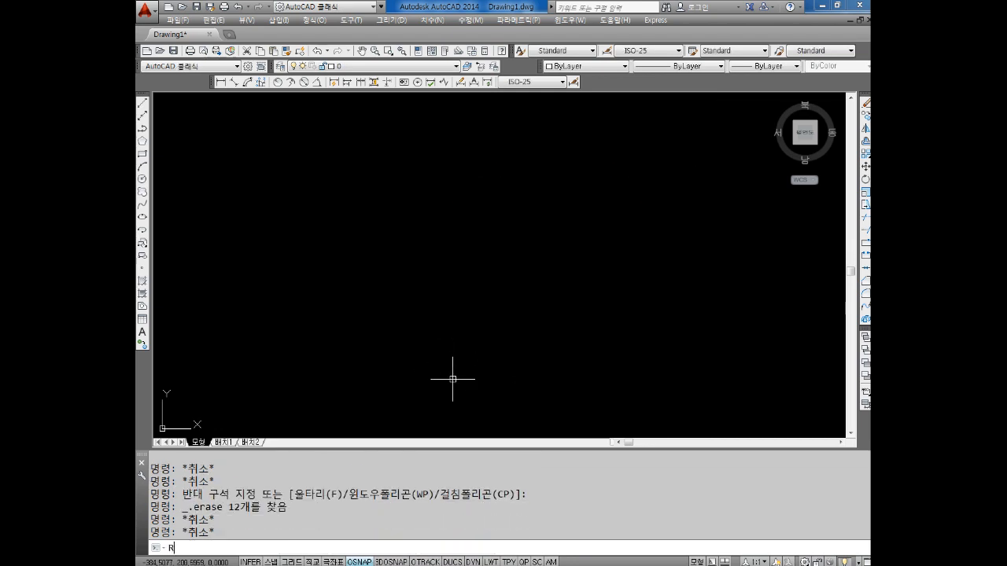
text(EC)
key(Return)
click(382, 304)
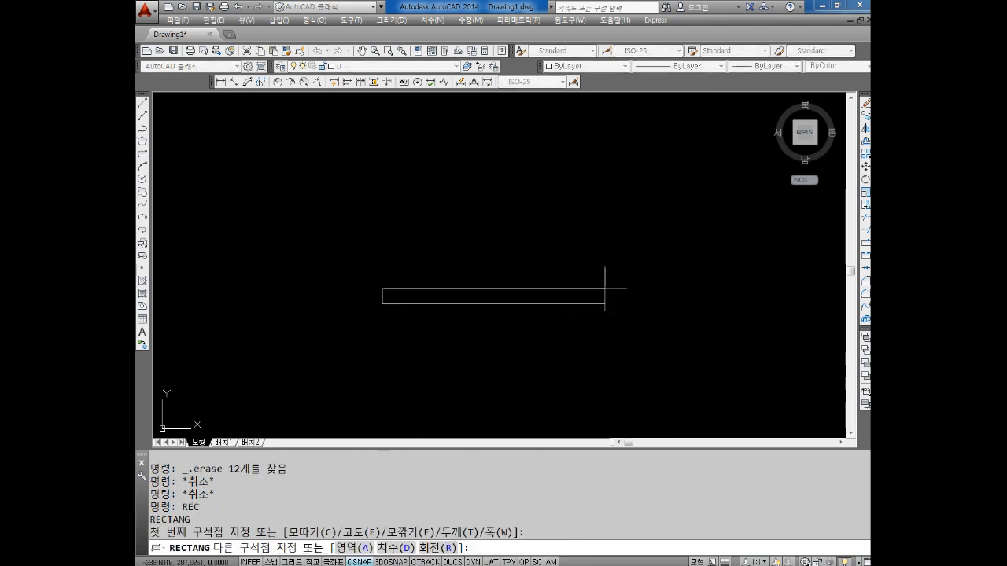
key(Escape)
key(Escape)
key(Escape)
key(Escape)
key(Escape)
key(Escape)
key(Escape)
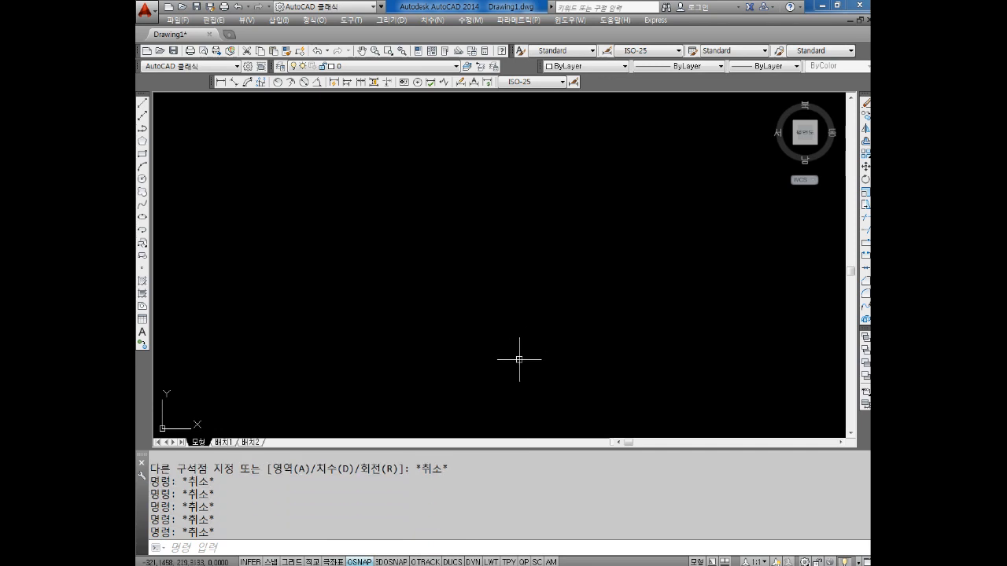
text(REC)
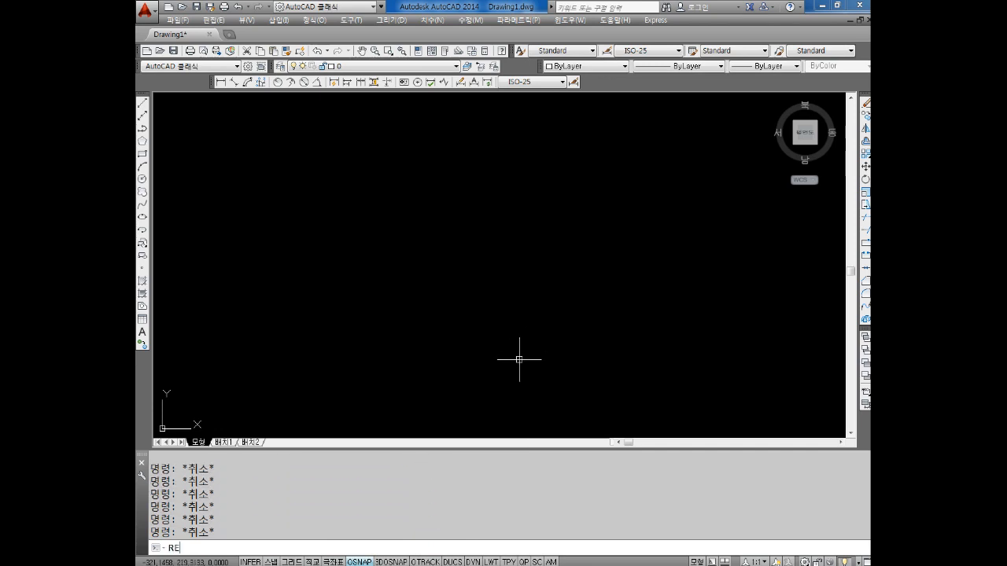
key(Return)
click(371, 356)
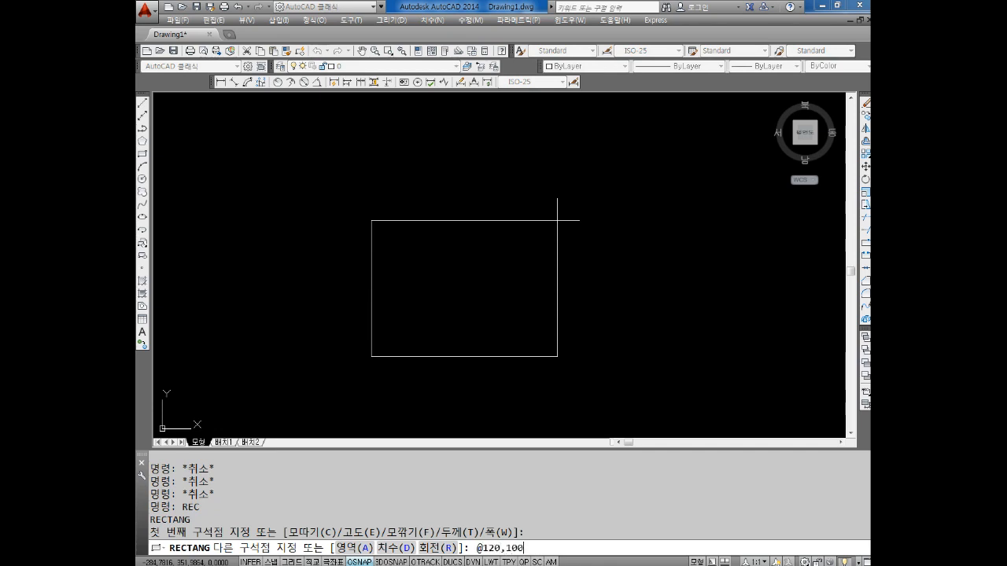
text(@120,100)
key(Return)
key(Escape)
key(Escape)
key(Escape)
Draw a circle of radius 30 centred on the new rectangle's upper-left corner
scroll(438, 303, up, 2)
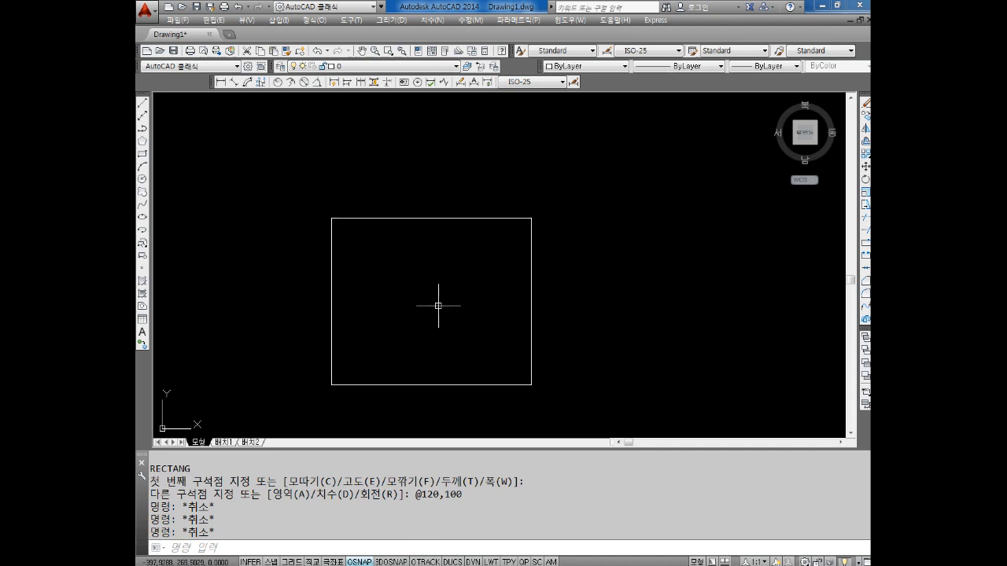
middle_drag(397, 331, 438, 335)
key(Escape)
key(Escape)
text(C)
key(Return)
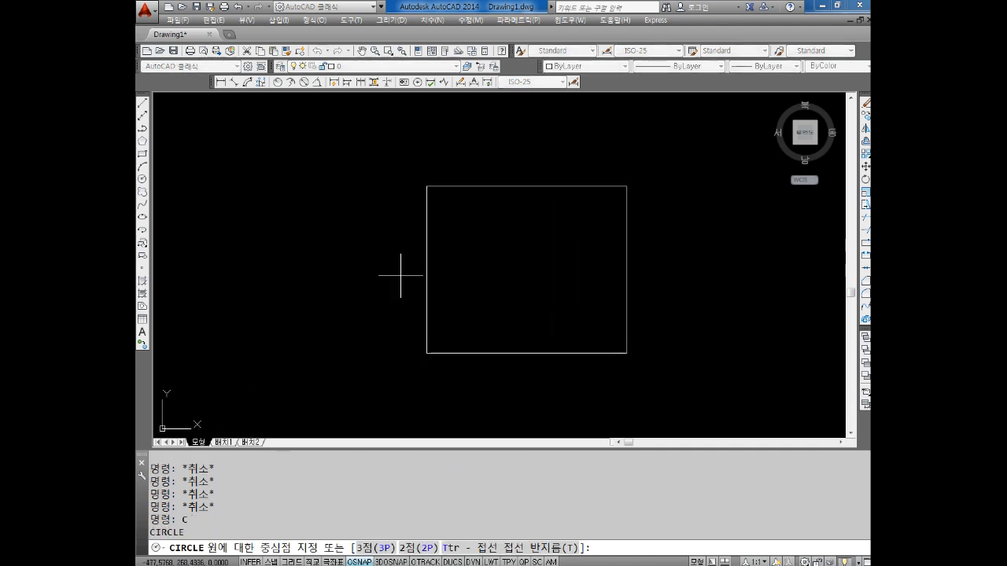
click(426, 186)
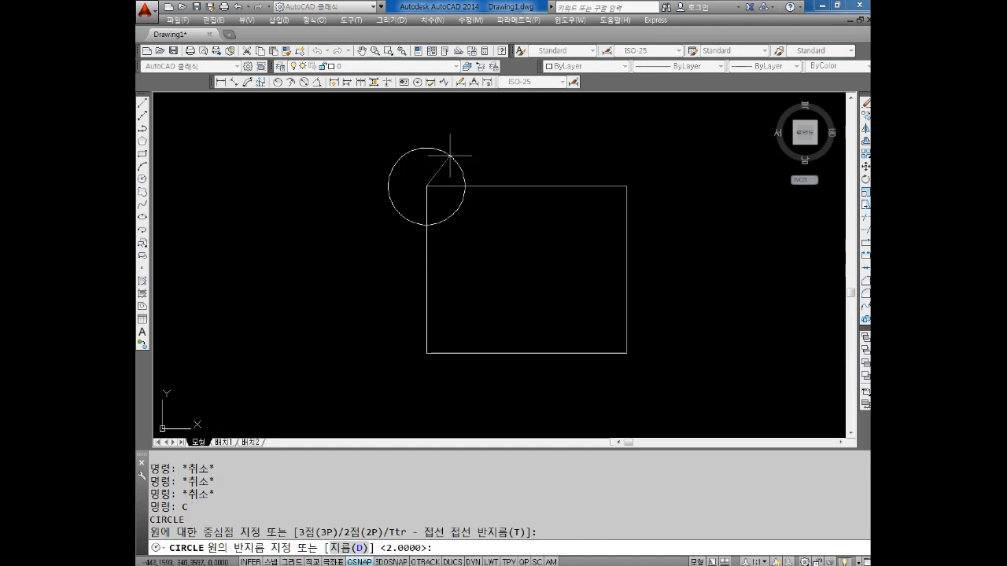
text(30)
key(Return)
key(Escape)
key(Escape)
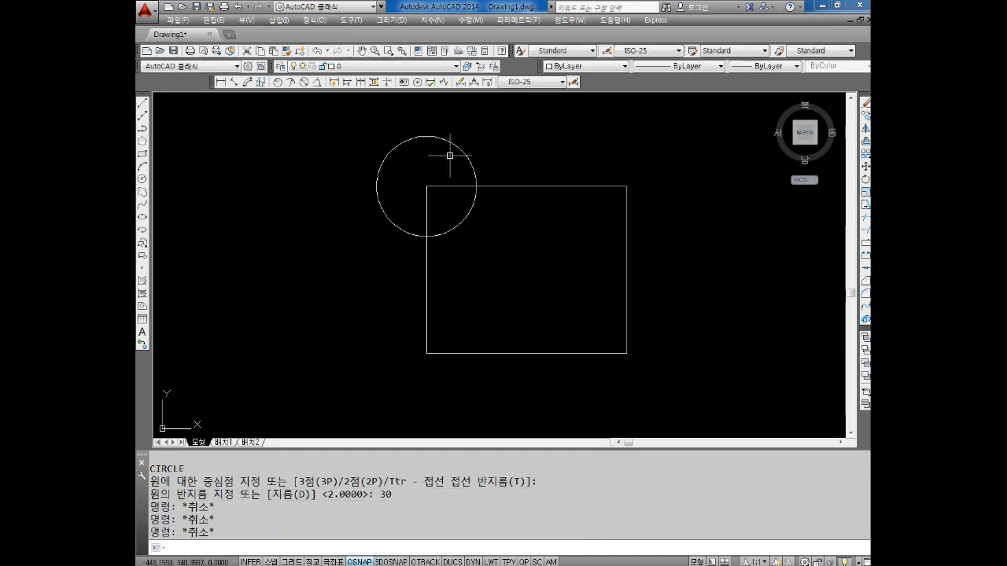
Draw a circle centred on the new rectangle's upper-right corner, using the diameter option with a value of 60
key(Escape)
key(Return)
click(626, 187)
text(D)
key(Return)
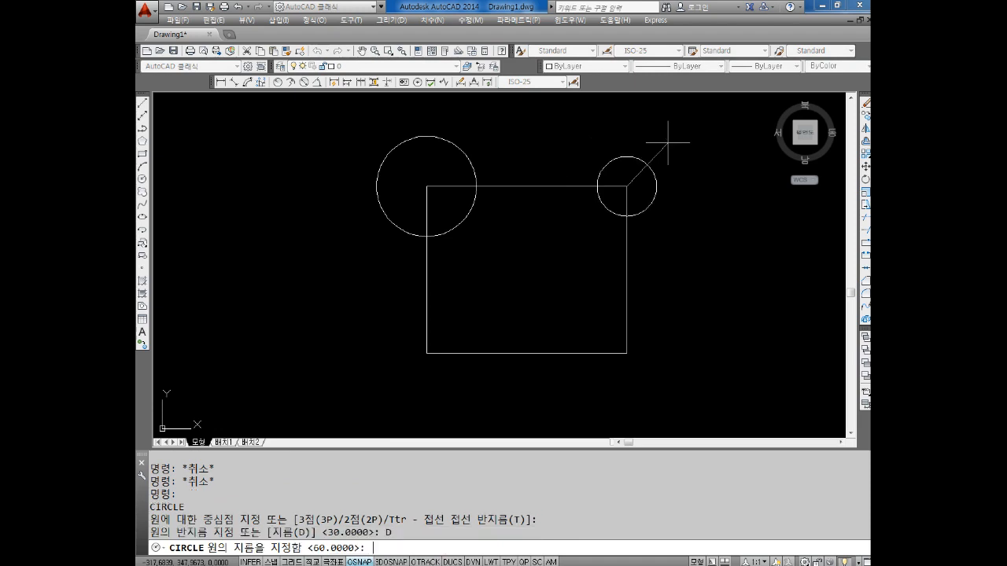
text(60)
key(Return)
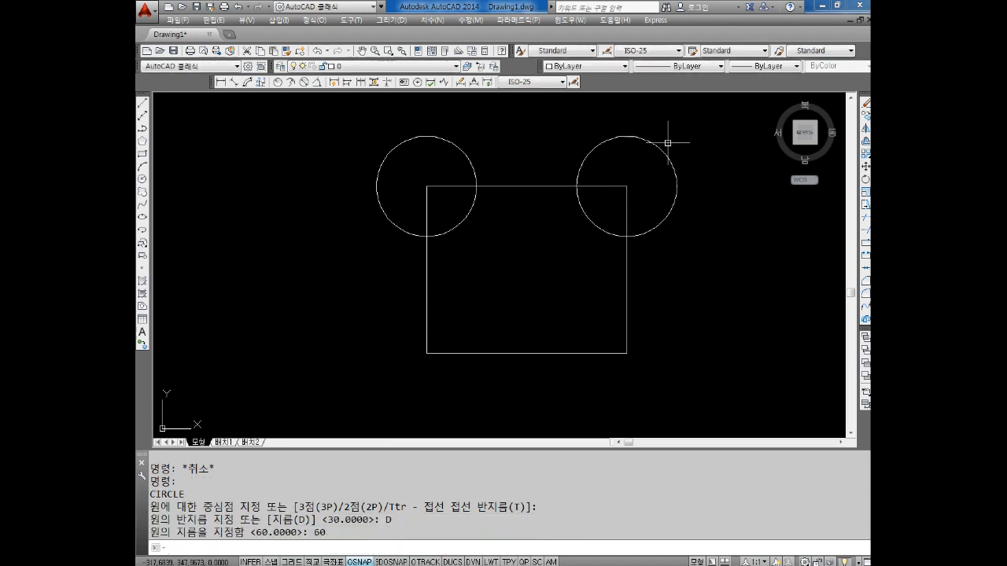
key(Escape)
key(Escape)
Draw a circle centred on the rectangle's lower-left corner, with its radius reaching the midpoint of the left edge
key(Return)
click(426, 353)
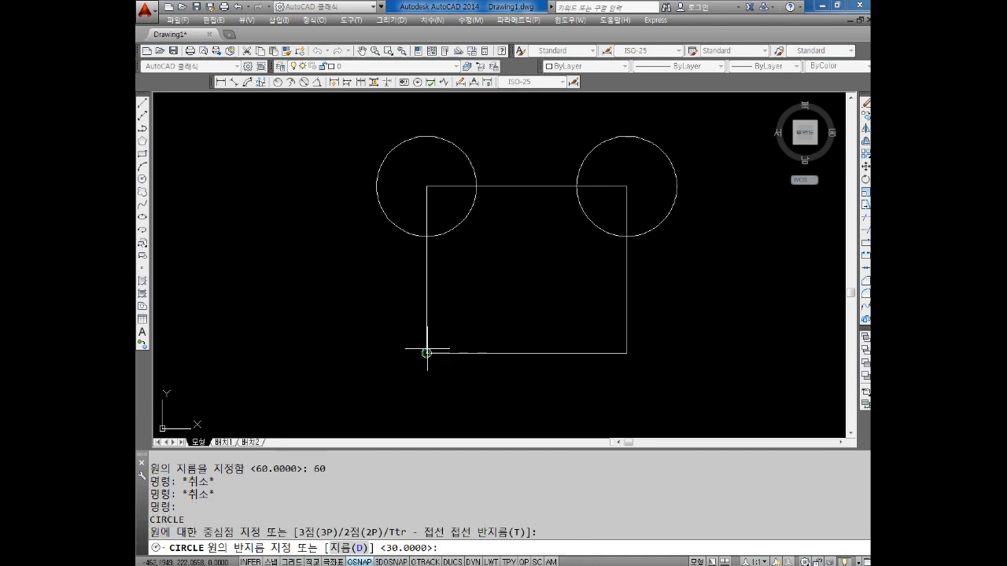
scroll(521, 349, down, 3)
key(Escape)
key(Escape)
key(Escape)
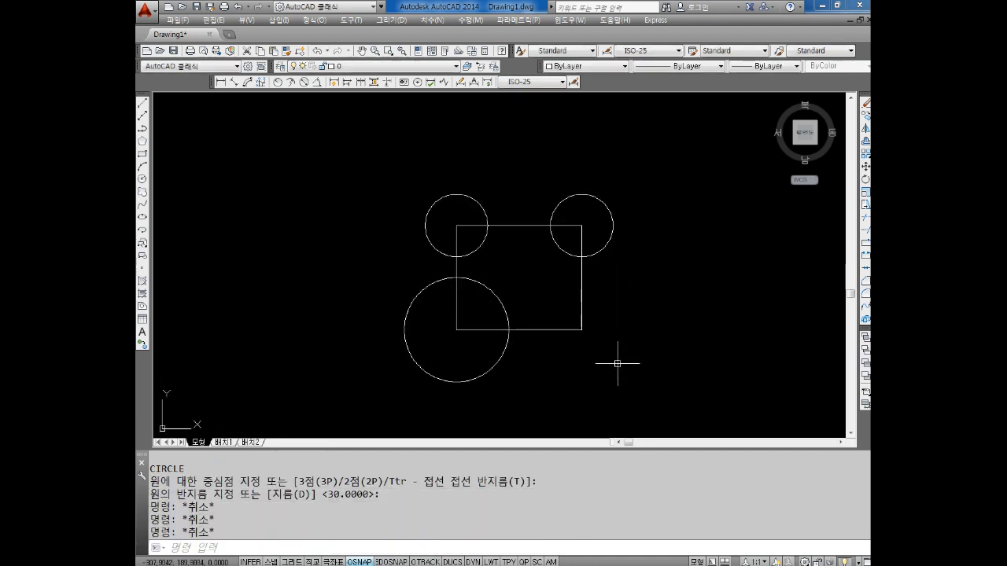
Draw a two-point (2P) circle using the rectangle's lower-left and lower-right corners as the diameter endpoints
text(c)
key(Return)
text(2p)
key(Return)
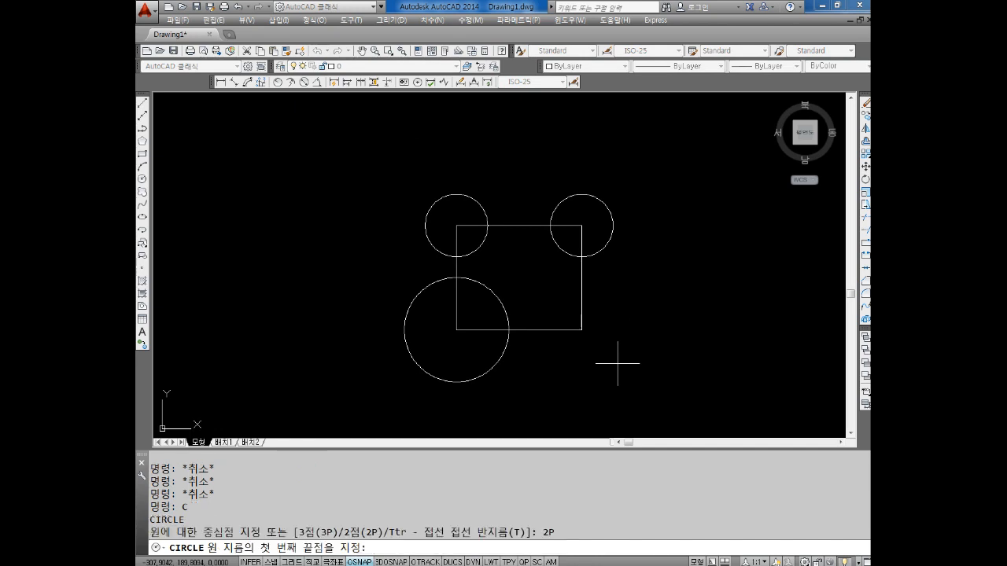
click(456, 330)
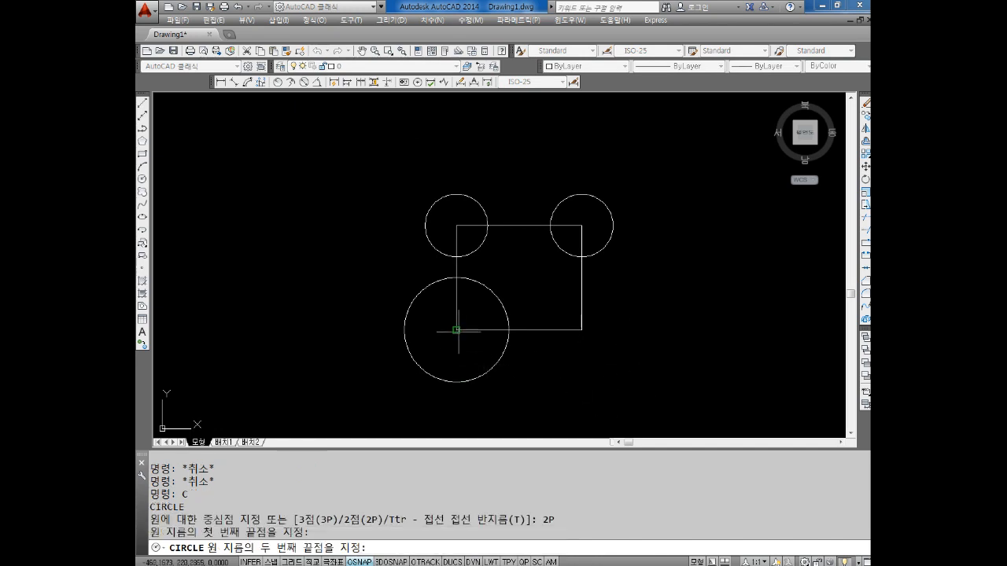
click(581, 331)
key(Escape)
key(Escape)
key(Escape)
Draw a 3P circle through the lower-left circle's intersection with the base edge, the rectangle's lower-right corner and the upper-right circle's lowest point
text(c)
key(Return)
text(3p)
key(Return)
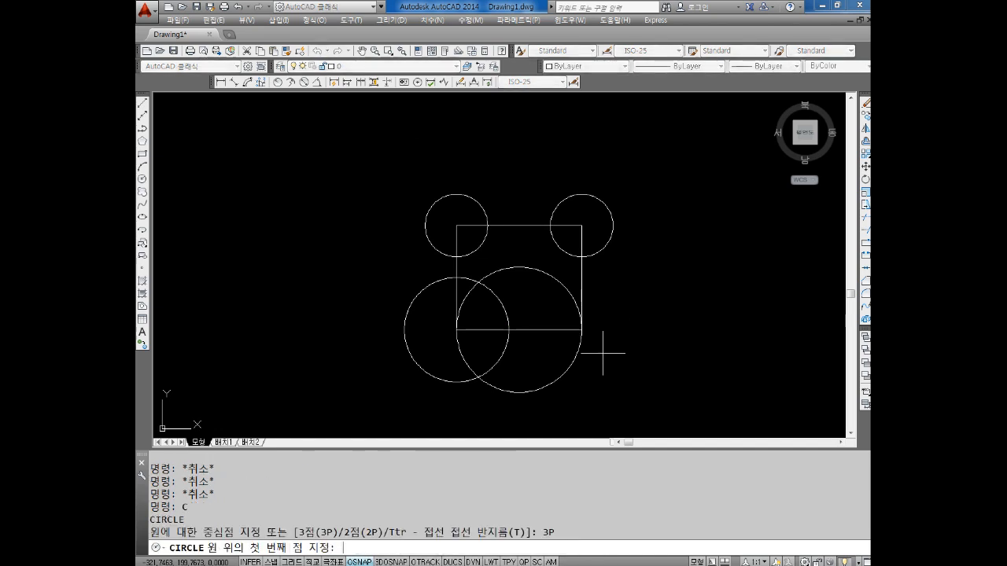
scroll(456, 355, up, 2)
click(538, 317)
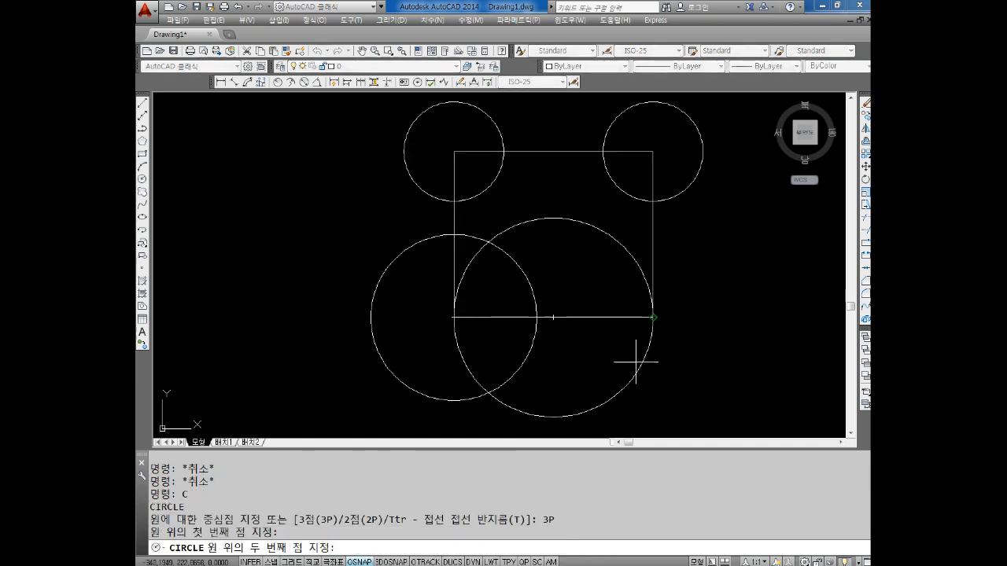
click(653, 317)
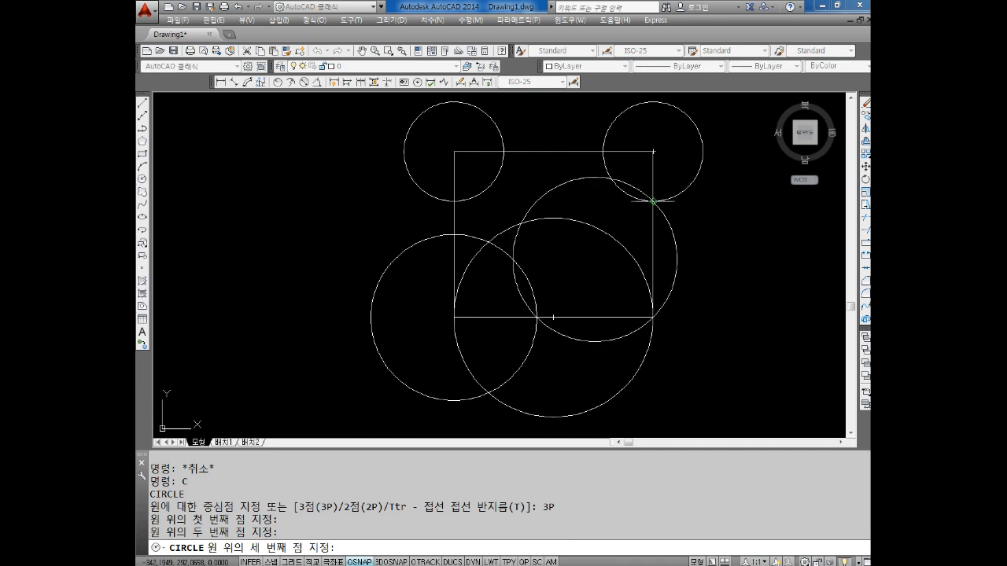
click(657, 201)
key(Escape)
key(Escape)
scroll(653, 315, down, 2)
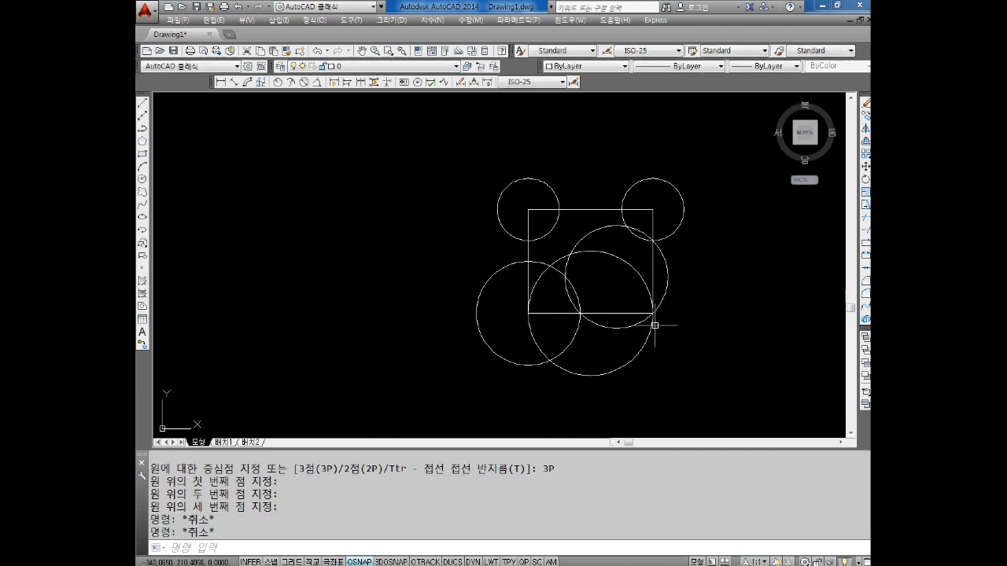
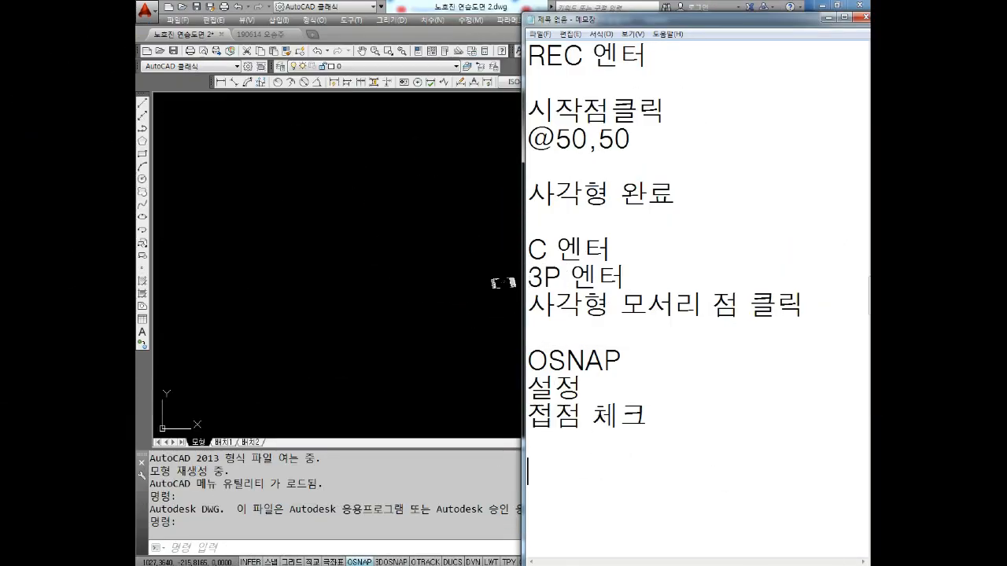
Below the OSNAP notes in Notepad, add blank lines and the note "선을 먼저 그린다.(보조선)"
key(Return)
key(Return)
key(Return)
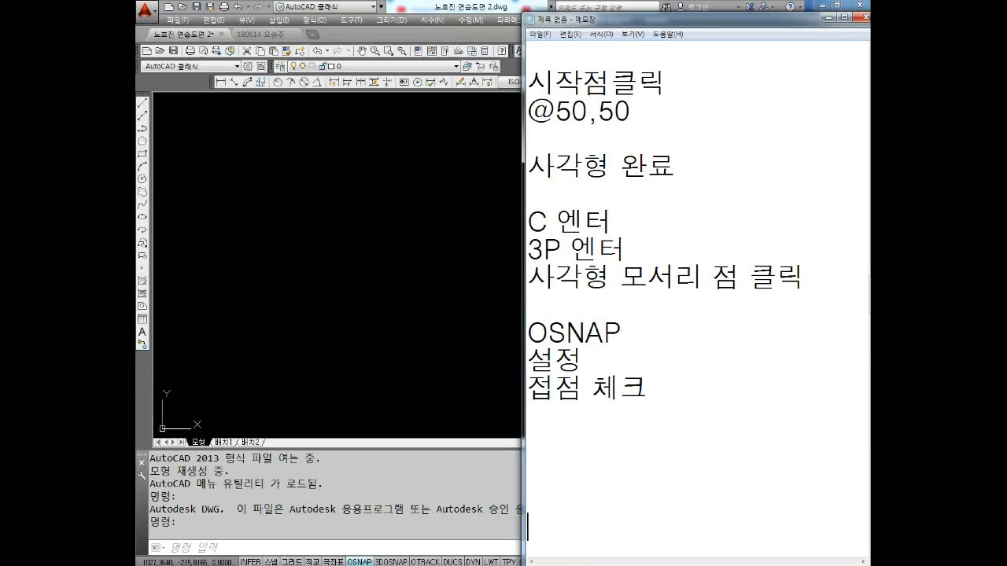
key(Return)
key(Return)
key(Return)
key(Return)
key(Return)
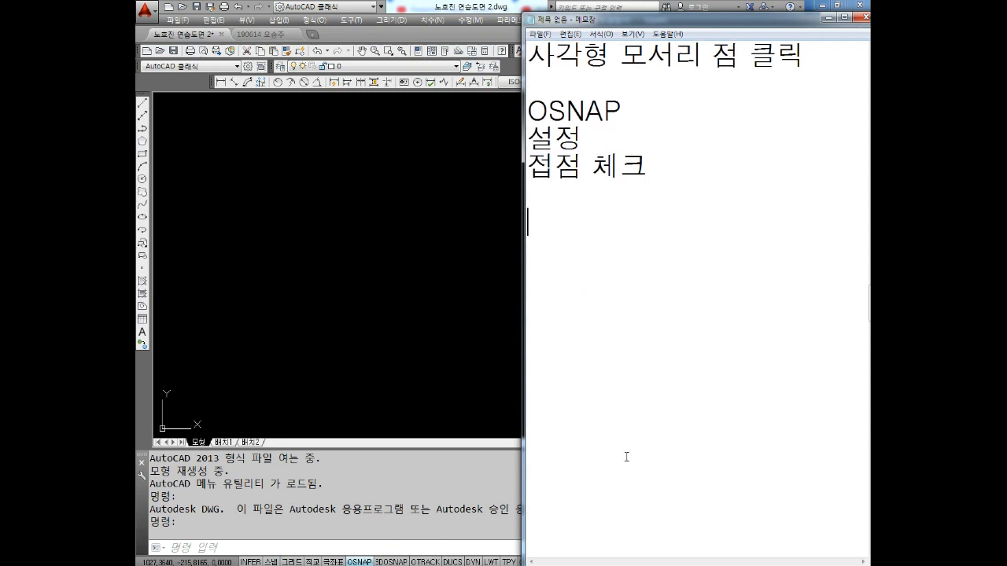
text(선을)
text( ㅁ)
text(먼저 그린다.)
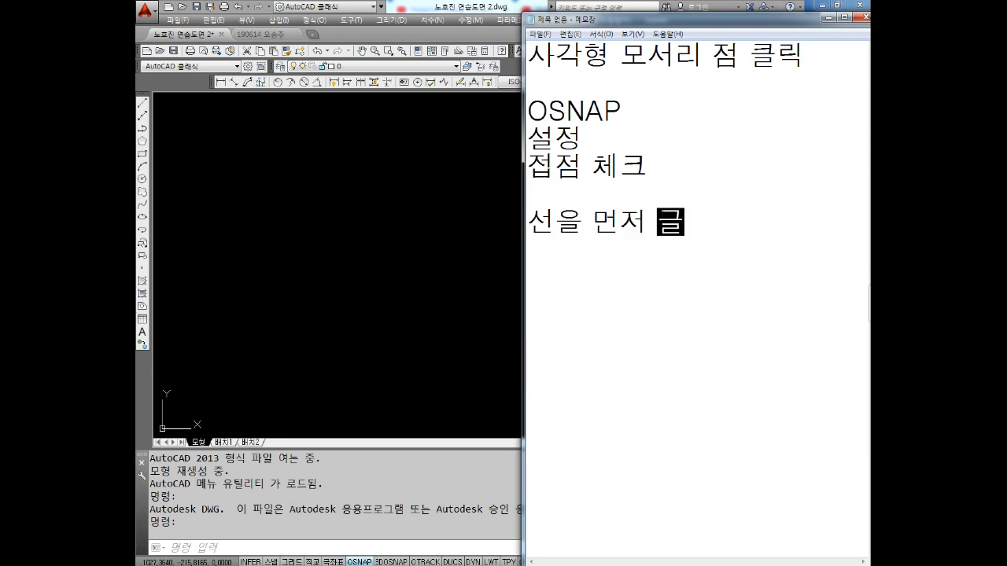
text((보조서)
text())
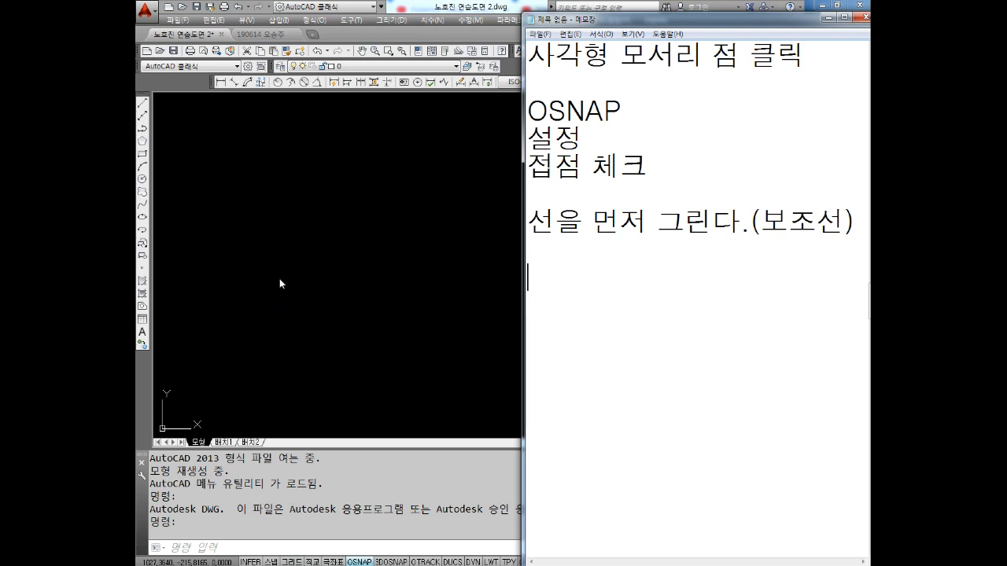
click(281, 311)
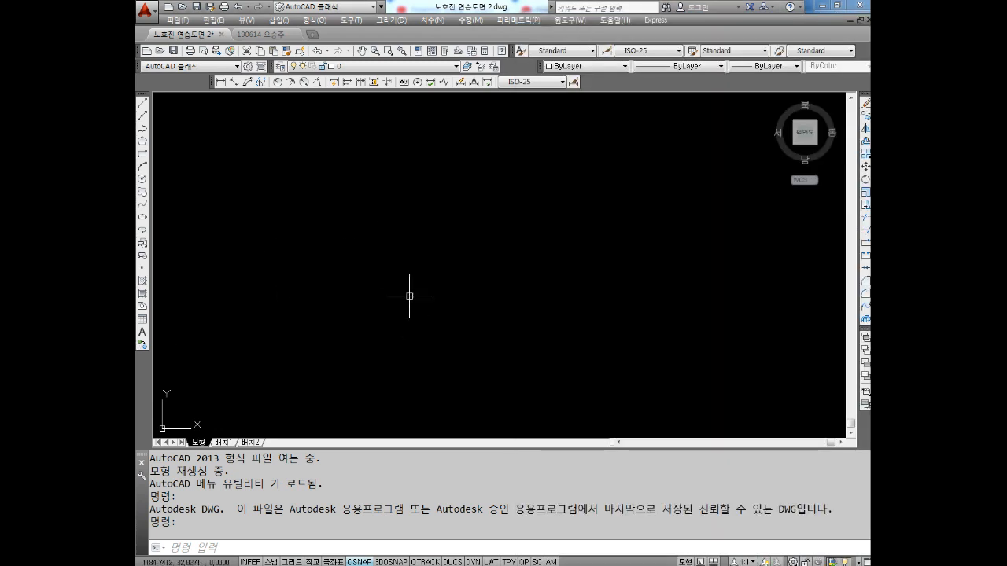
key(Escape)
key(Escape)
text(rec)
key(Return)
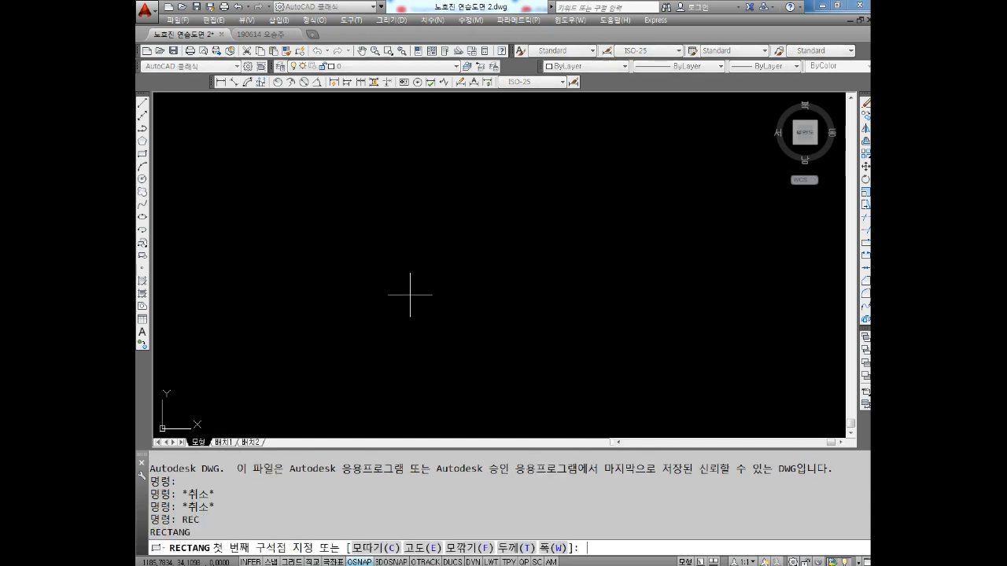
click(368, 258)
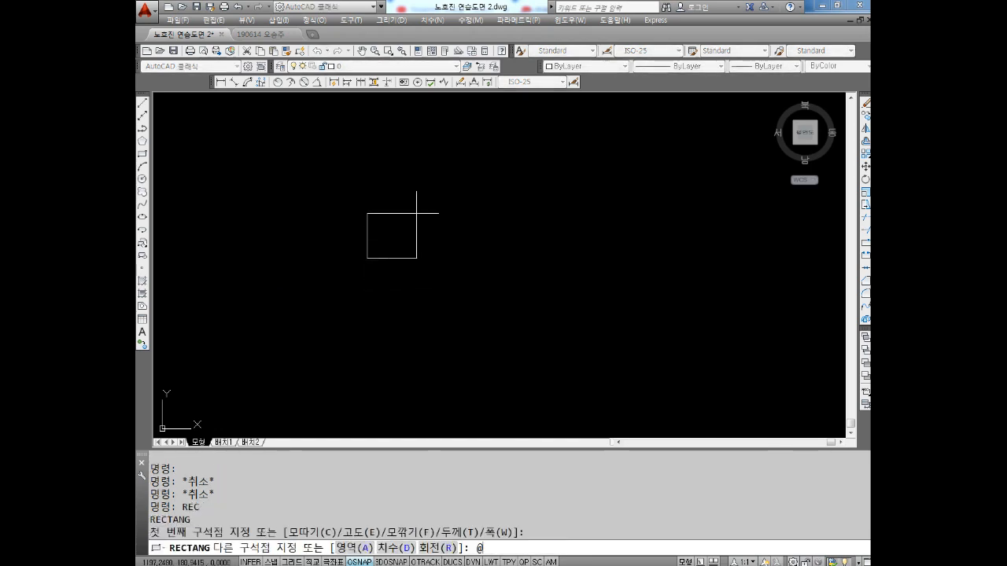
text(@100.)
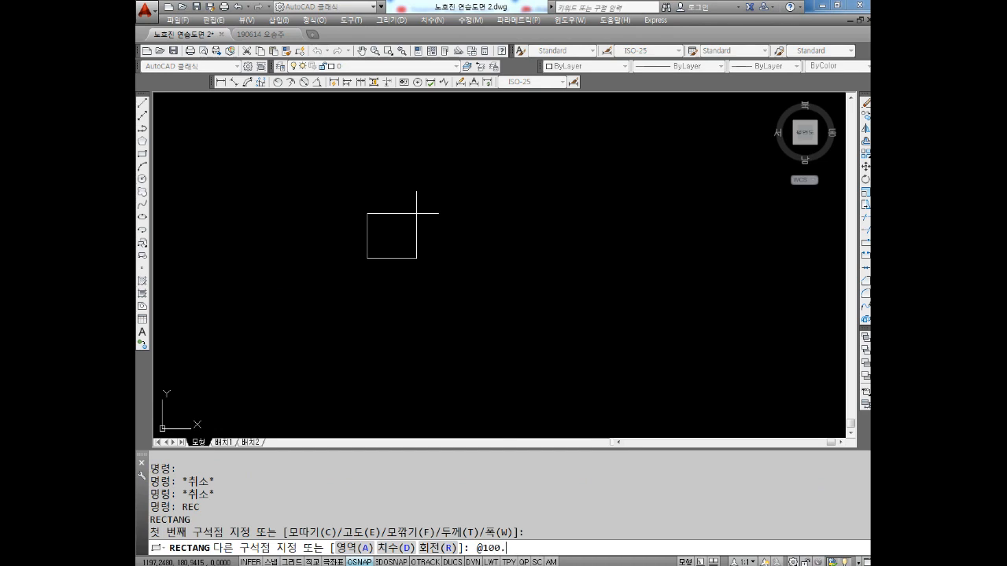
text(100)
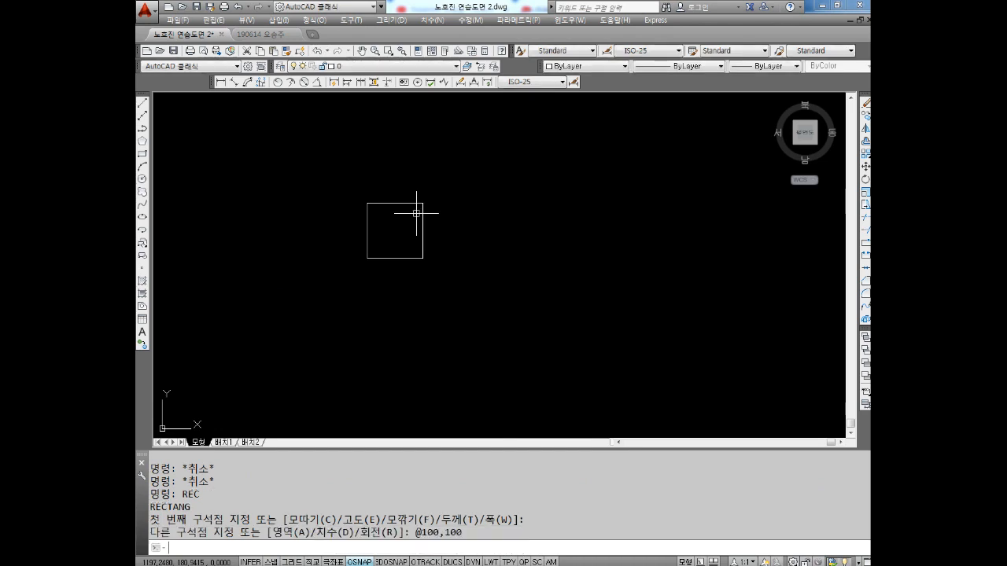
key(Return)
key(Escape)
key(Escape)
scroll(405, 209, up, 3)
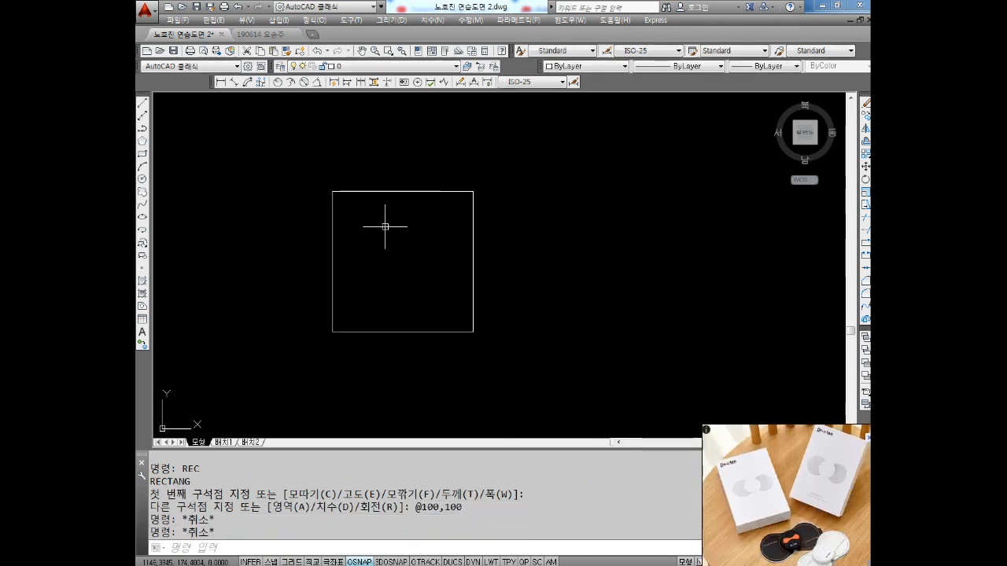
key(Escape)
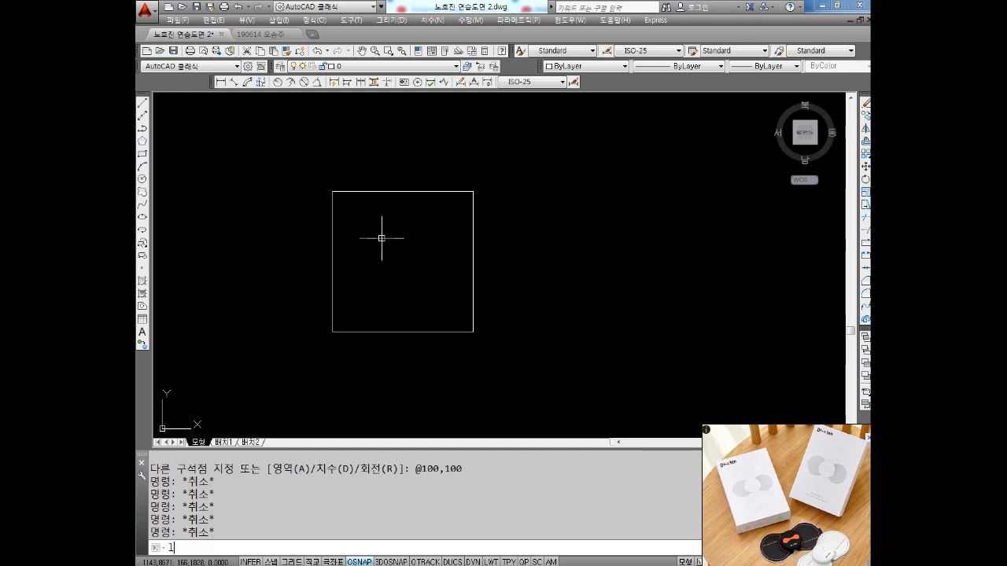
Draw a vertical guide line from the midpoint of the square's top edge to the midpoint of its bottom edge
text(l)
key(Return)
click(402, 191)
click(402, 332)
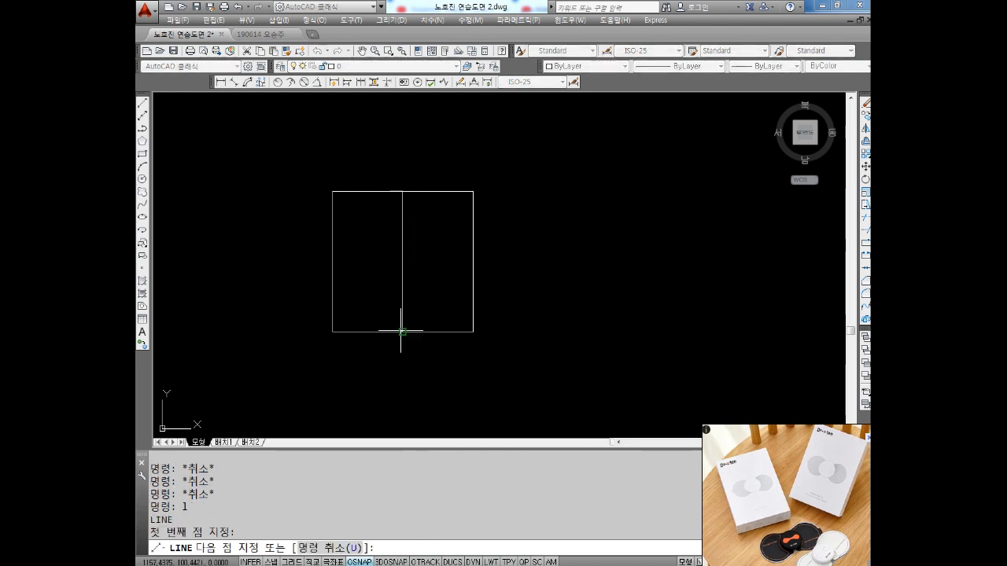
key(Escape)
Draw a horizontal guide line between the midpoints of the square's left and right edges
key(Return)
click(333, 261)
click(478, 262)
key(Escape)
scroll(386, 254, up, 4)
scroll(415, 240, down, 2)
scroll(436, 267, down, 2)
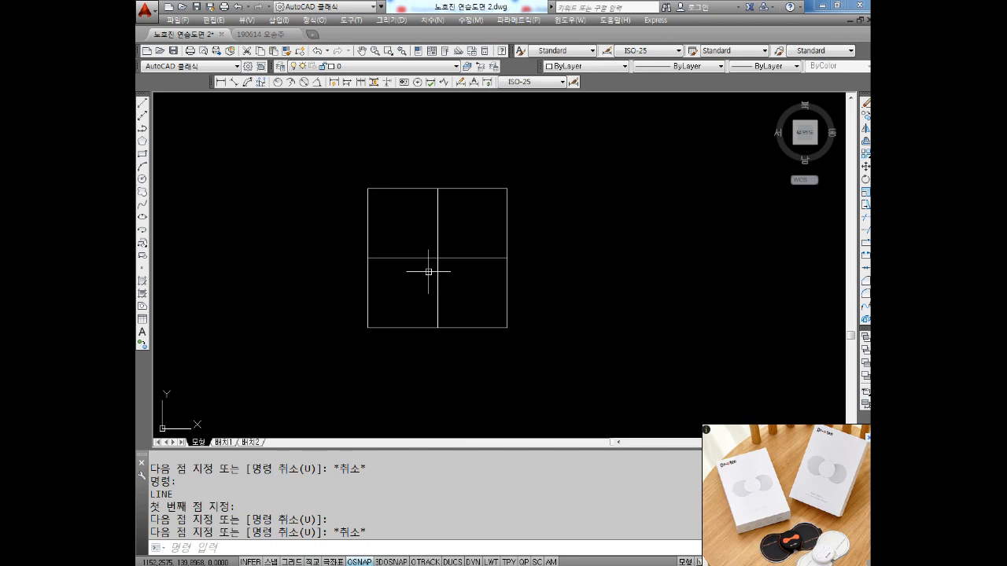
middle_drag(420, 234, 437, 245)
key(Escape)
key(Escape)
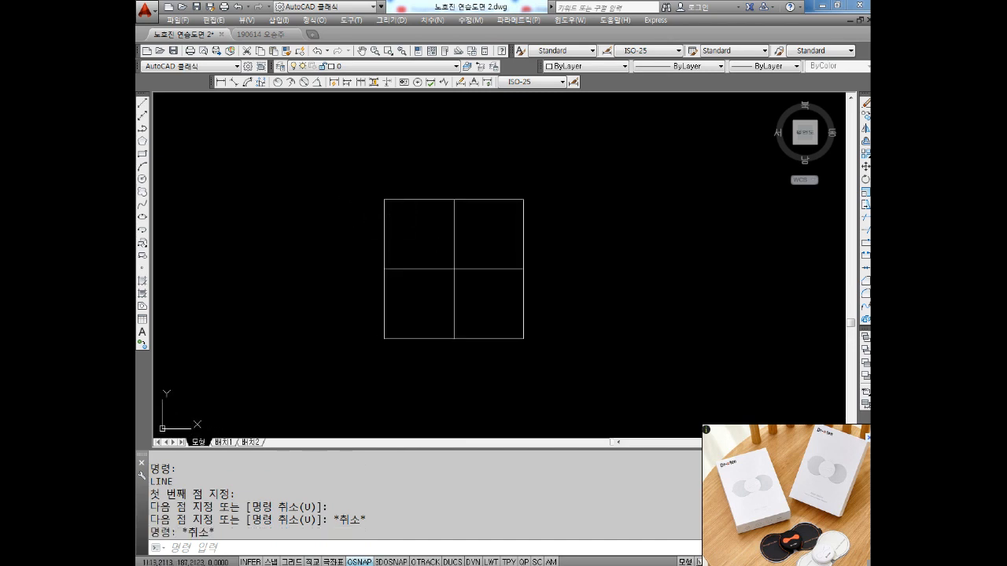
Draw a circle centred on the square's upper-left corner, using the diameter option with a value of 20
text(c)
key(Return)
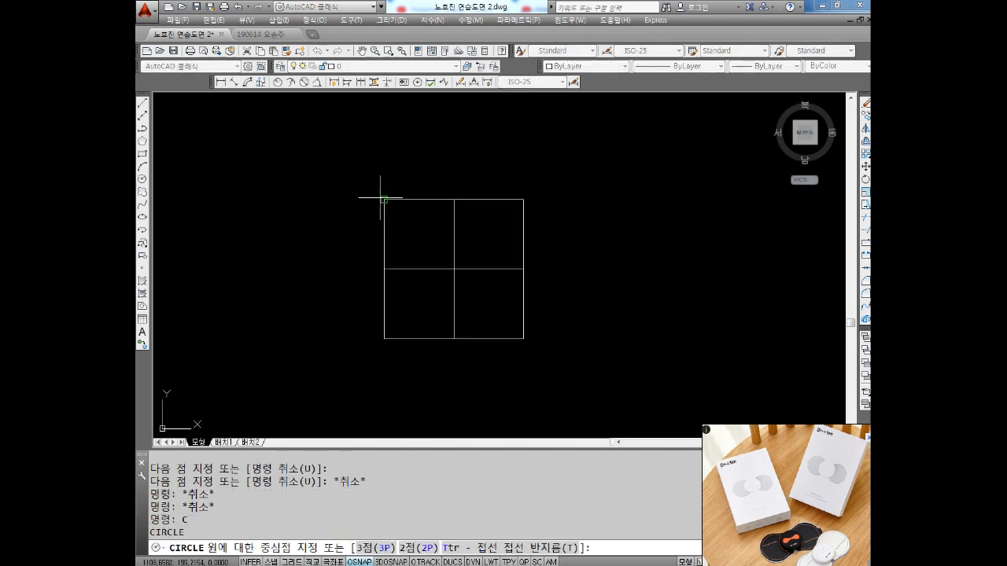
click(384, 200)
text(d)
key(Return)
text(2)
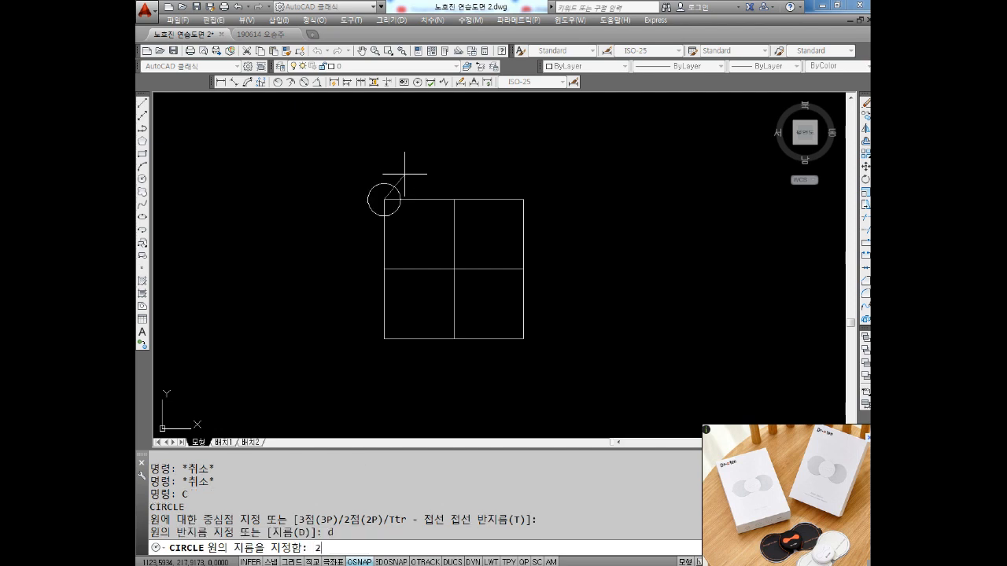
text(0)
key(Return)
Draw a concentric circle of diameter 30 on the square's upper-left corner
key(Return)
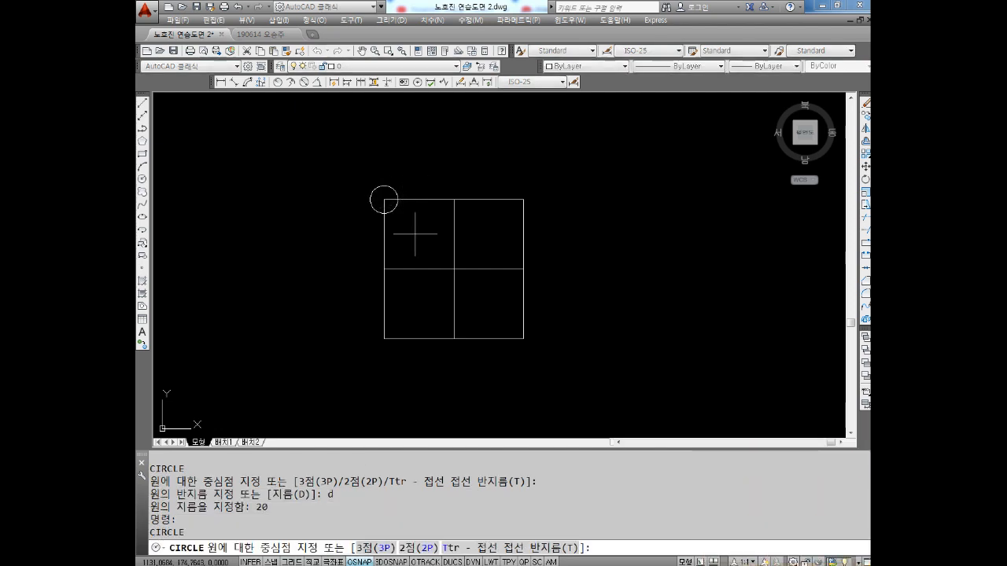
scroll(388, 192, up, 2)
click(384, 200)
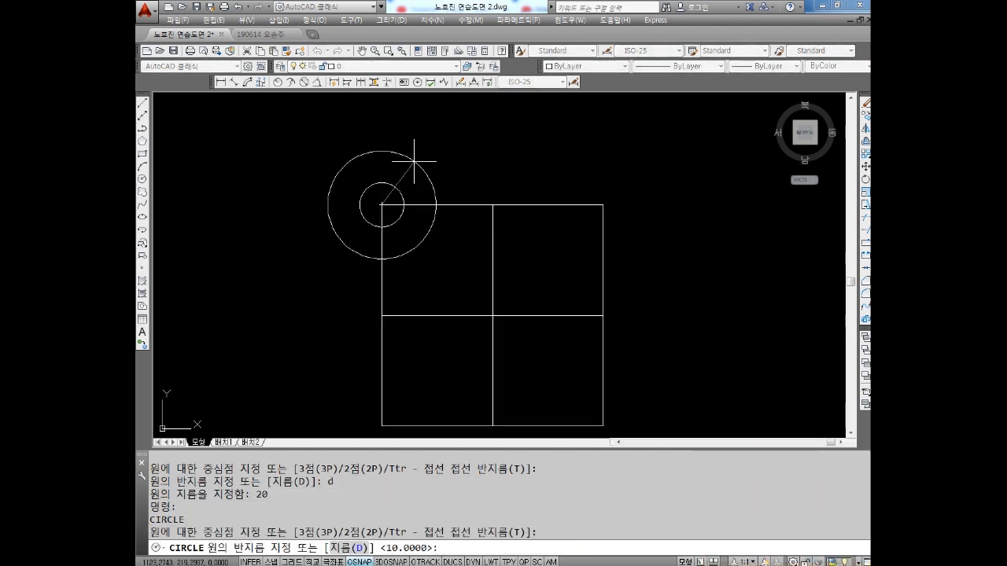
text(d)
key(Return)
text(30)
key(Return)
key(Escape)
key(Escape)
scroll(394, 188, up, 2)
middle_drag(394, 188, 395, 211)
click(425, 164)
click(349, 219)
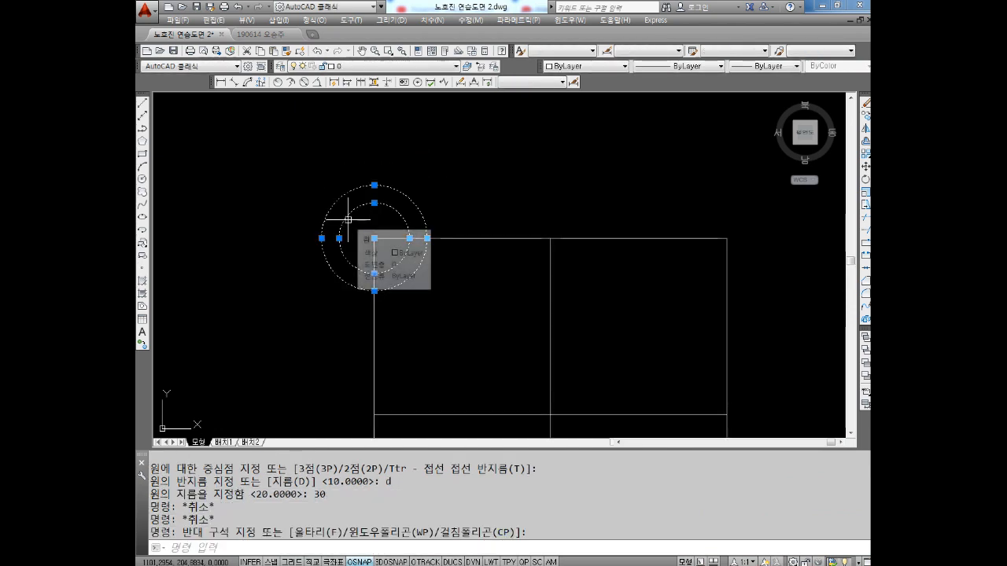
scroll(348, 219, down, 2)
key(Escape)
key(Escape)
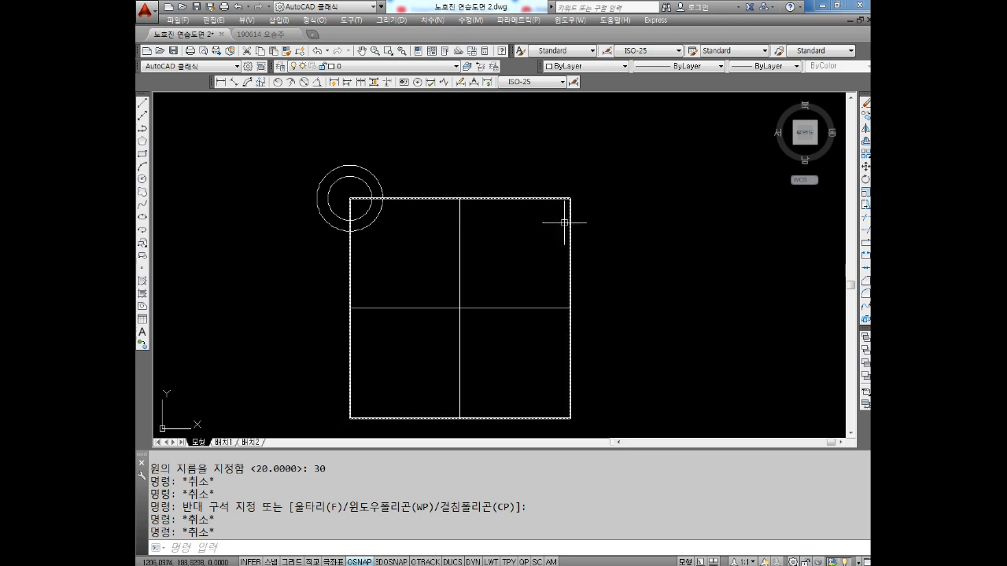
middle_drag(317, 210, 325, 198)
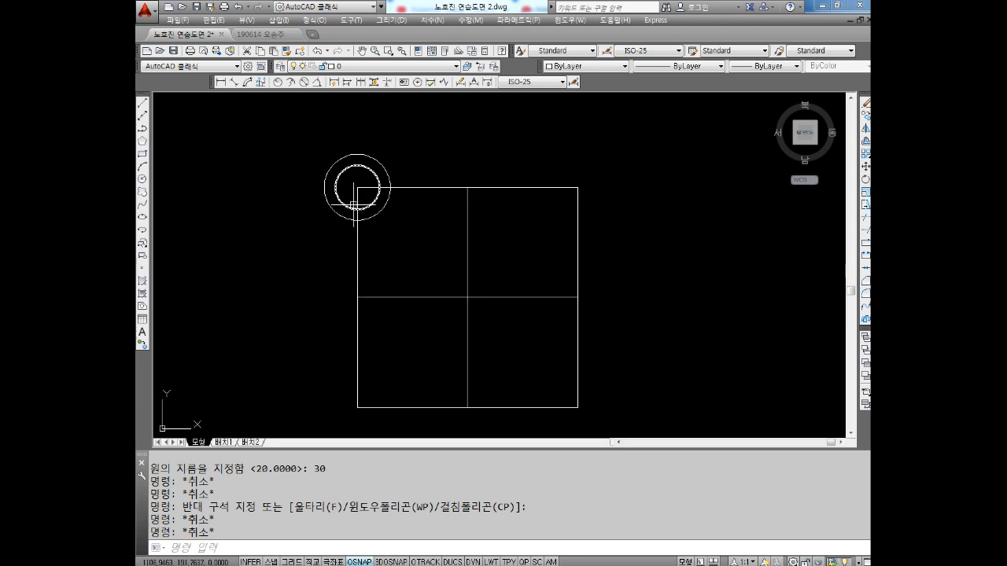
scroll(370, 200, up, 2)
key(Escape)
key(Escape)
text(co)
key(Return)
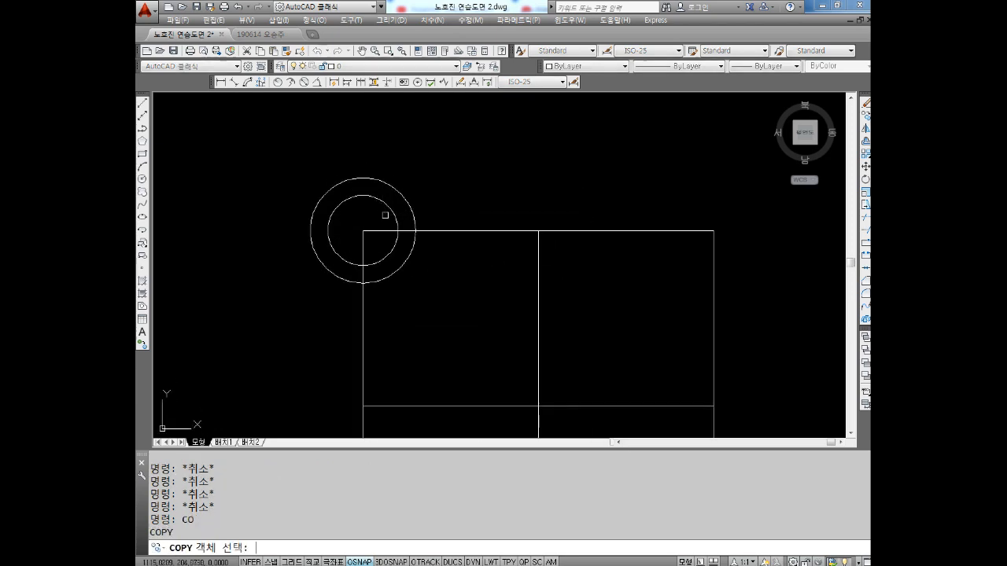
key(Escape)
key(Escape)
key(Escape)
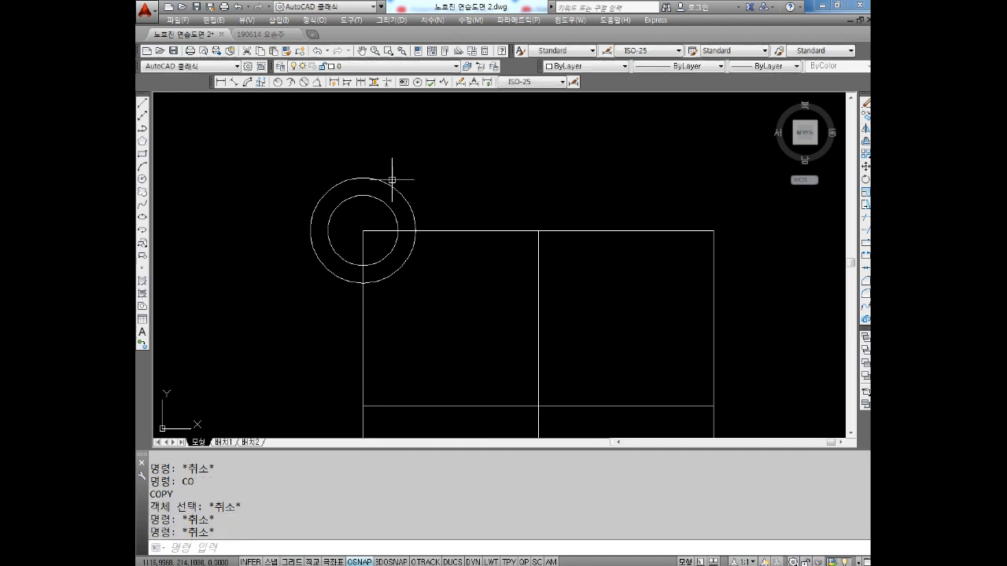
Copy both concentric circles from the square's upper-left corner to its other three corners, using that corner as the base point
key(Escape)
key(Escape)
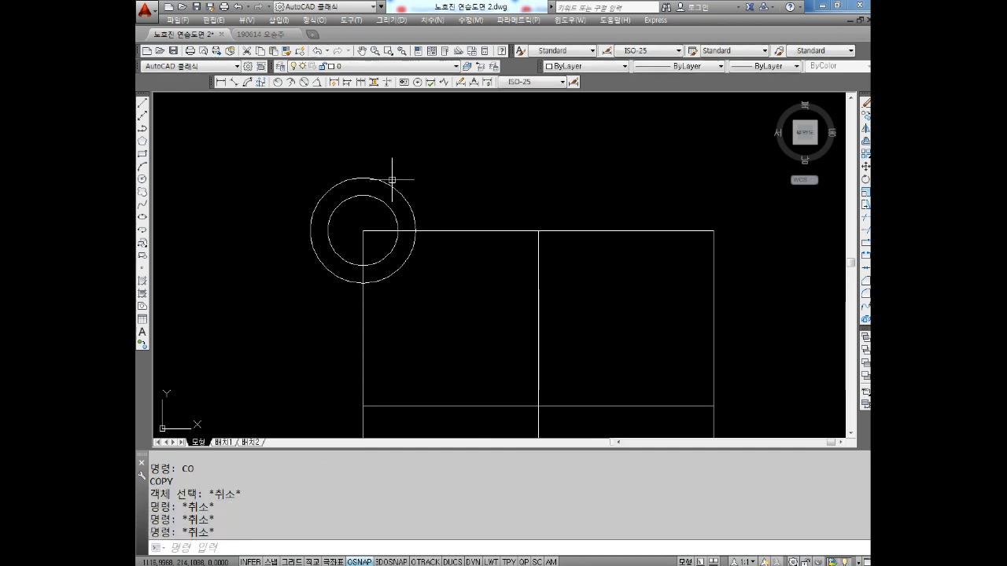
key(Return)
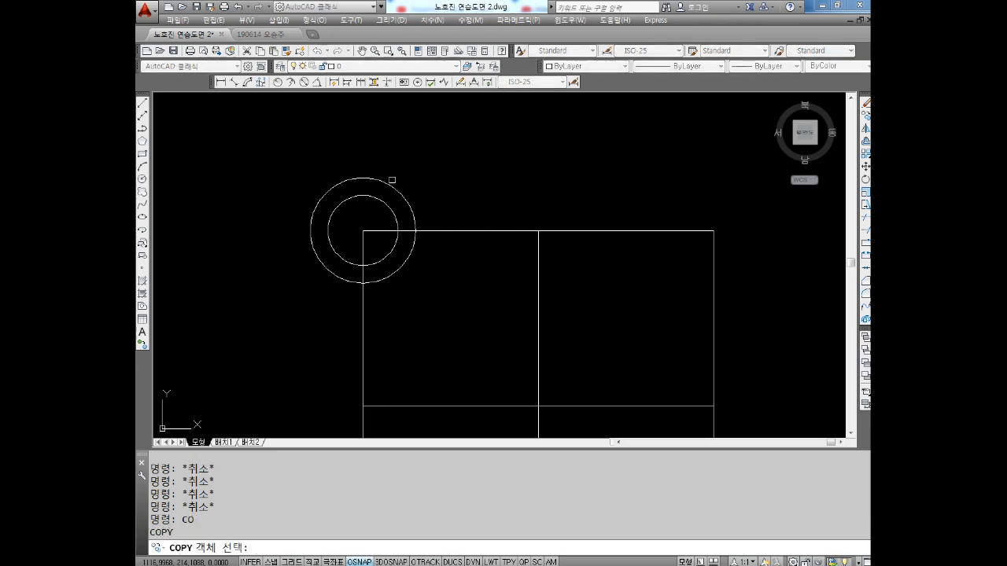
click(401, 166)
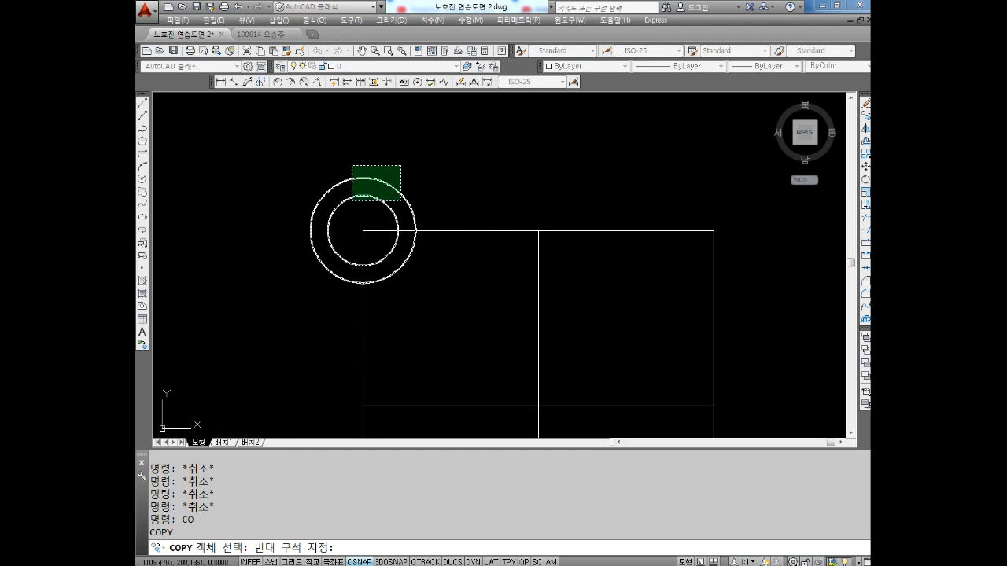
click(348, 205)
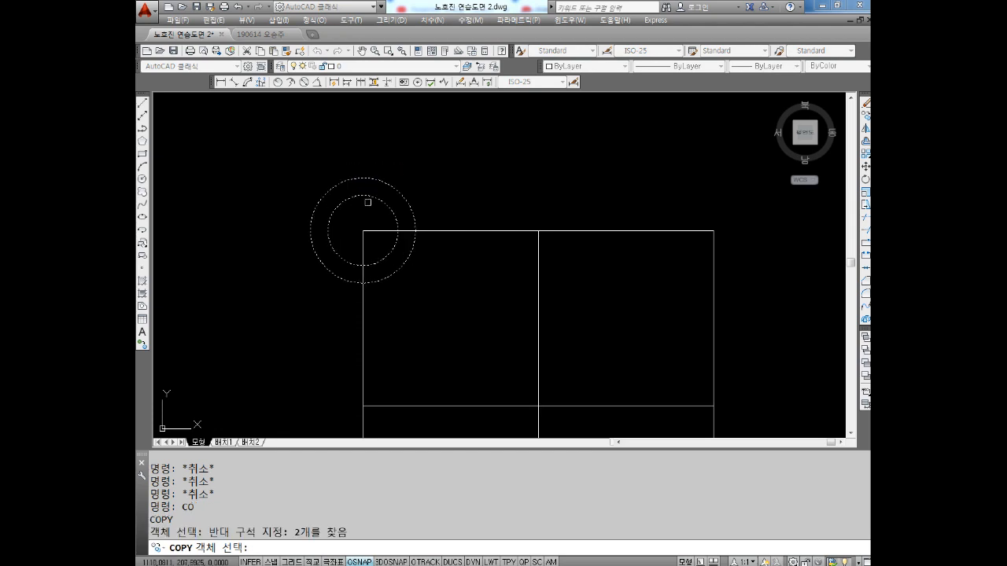
key(Return)
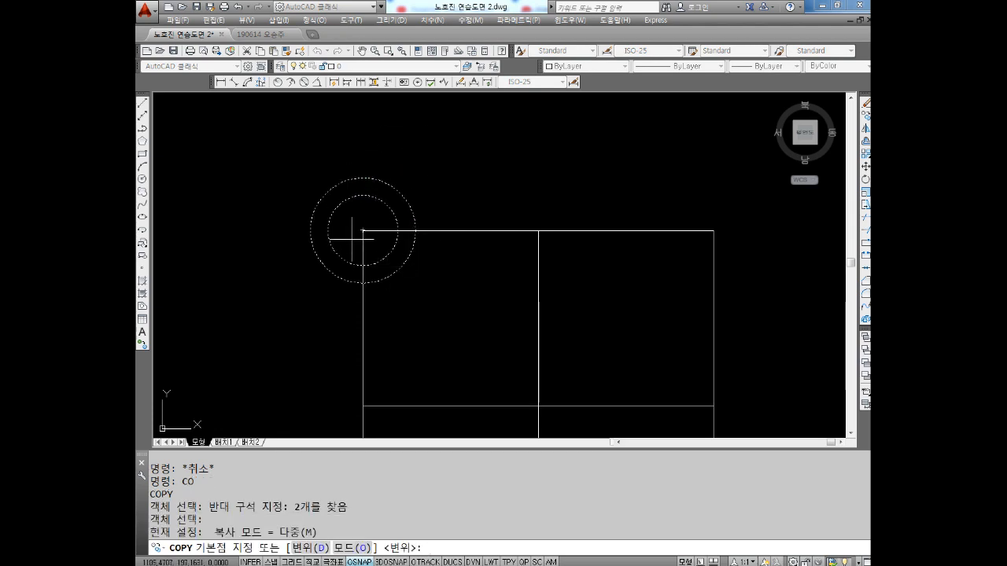
click(363, 230)
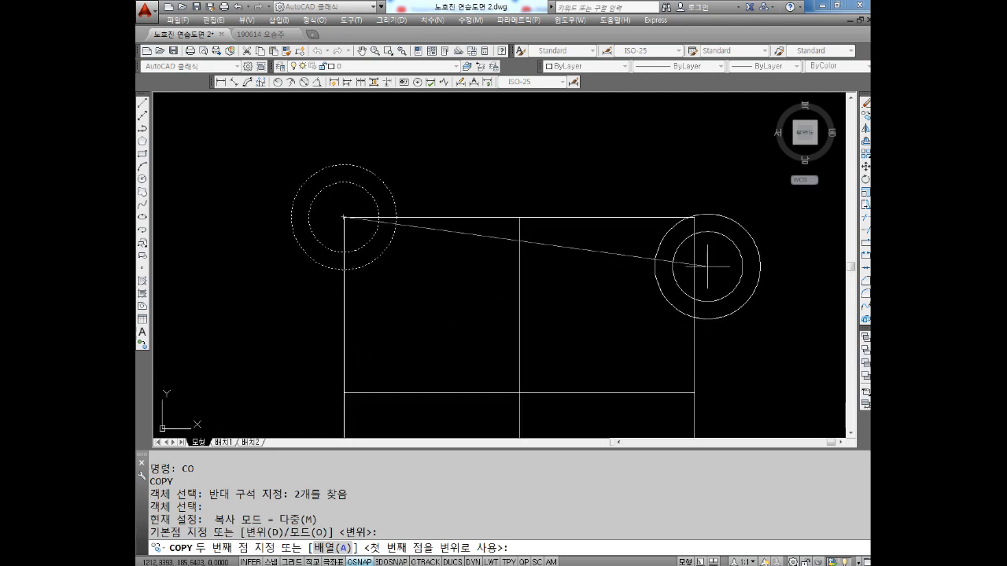
click(693, 216)
scroll(694, 216, down, 2)
middle_drag(697, 270, 656, 168)
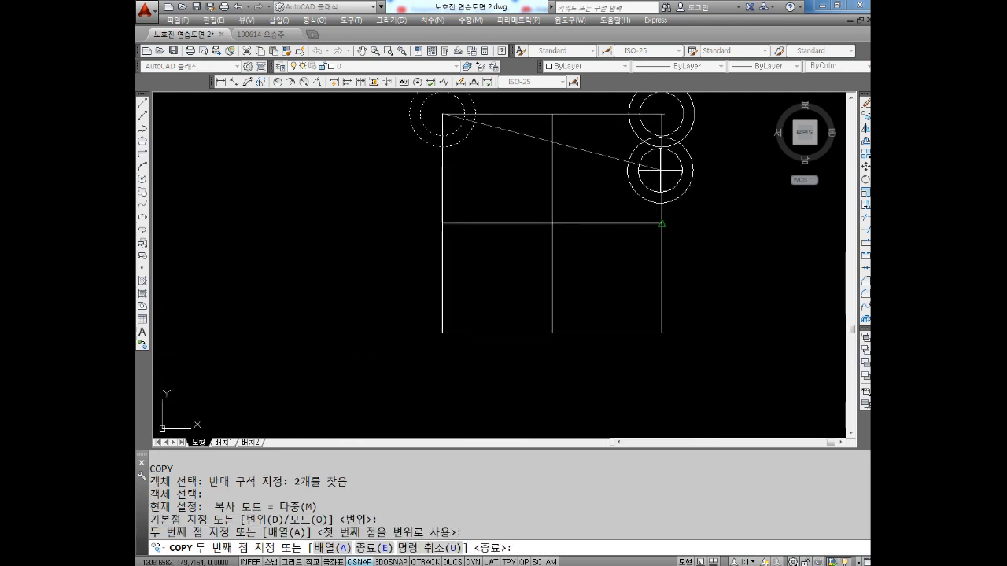
click(661, 333)
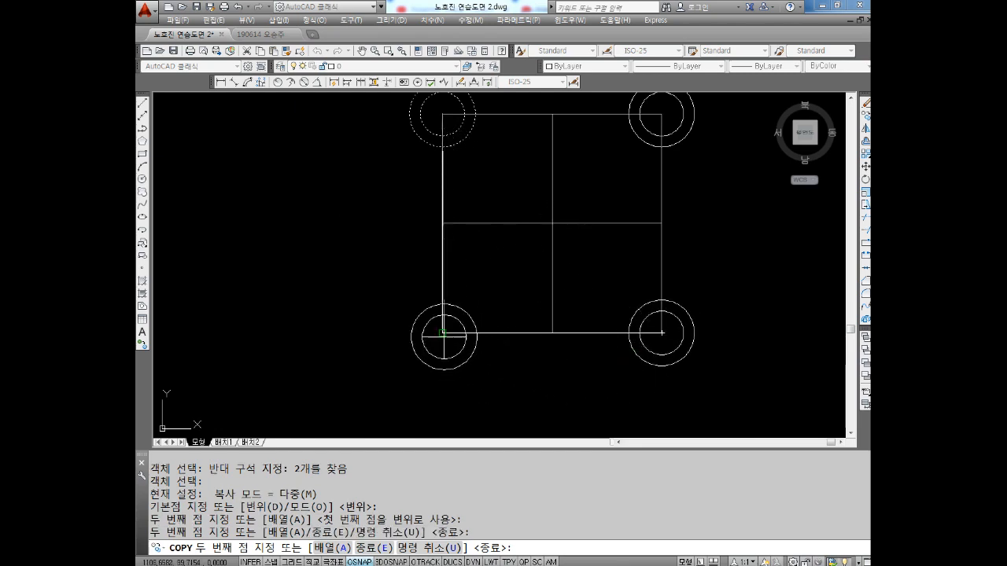
click(442, 333)
key(Escape)
middle_drag(569, 202, 517, 247)
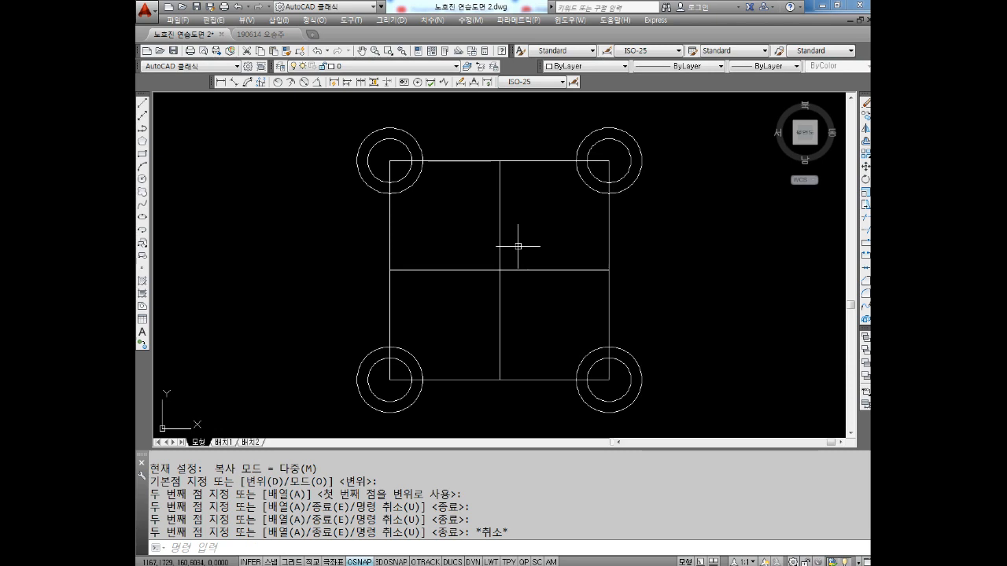
Start a new circle with the Circle command
key(Escape)
key(Escape)
text(c)
key(Return)
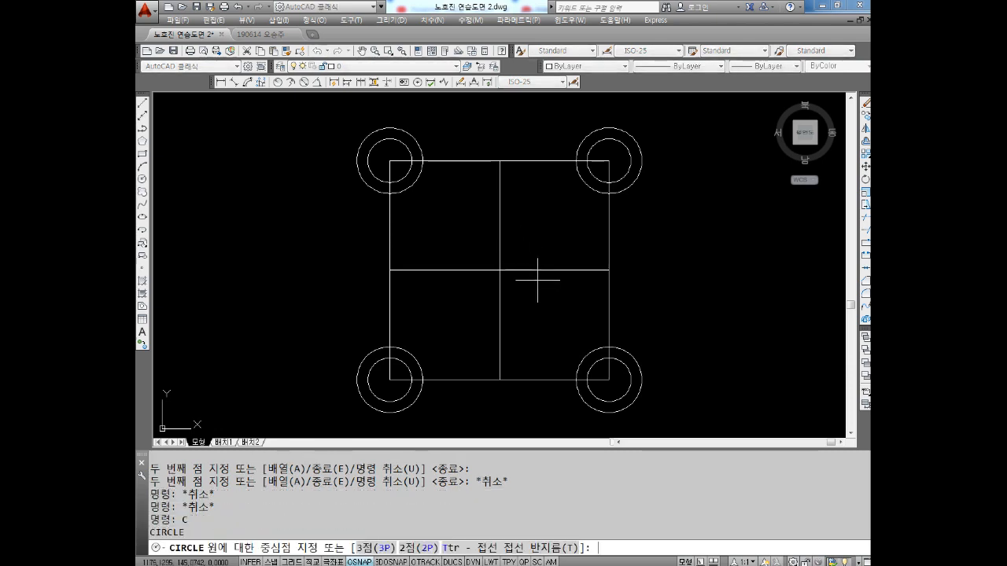
Draw a circle centred on the square's centre, with its radius reaching the midpoint of the square's right edge
click(499, 269)
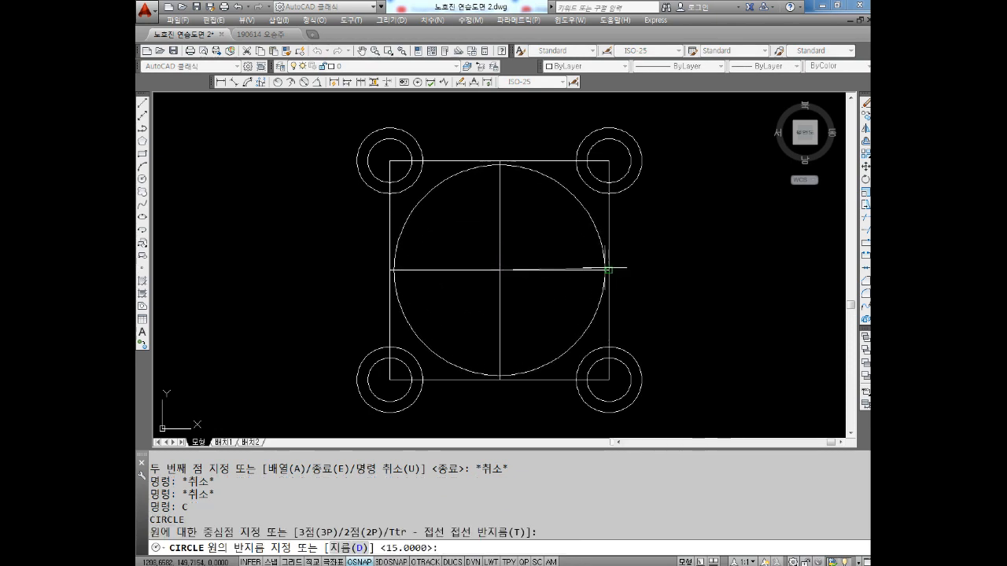
click(608, 270)
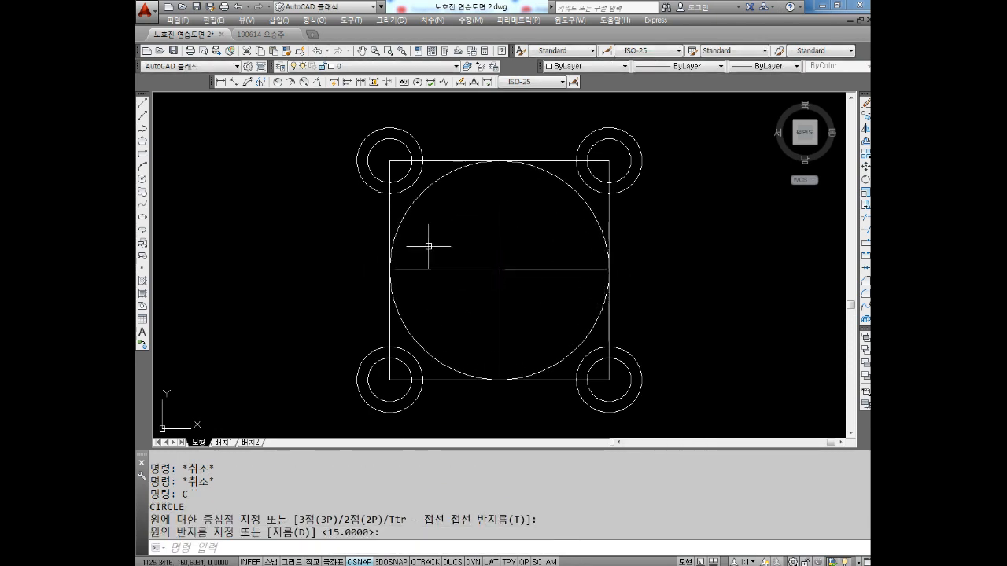
key(Escape)
key(Escape)
key(Escape)
Draw a two-point (2P) circle with its diameter from the midpoint of the square's left edge to the square's centre
text(c)
key(Return)
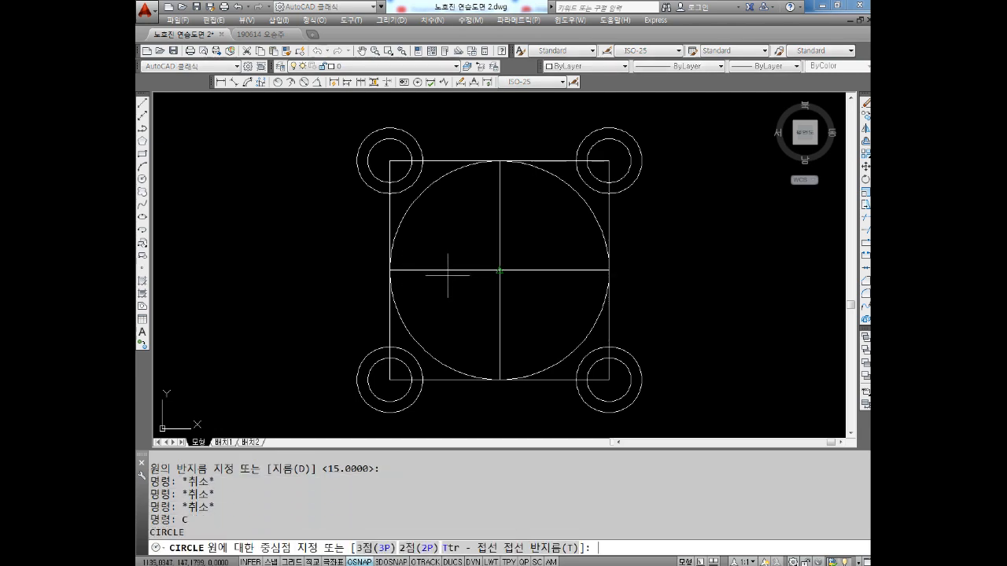
text(2p)
key(Return)
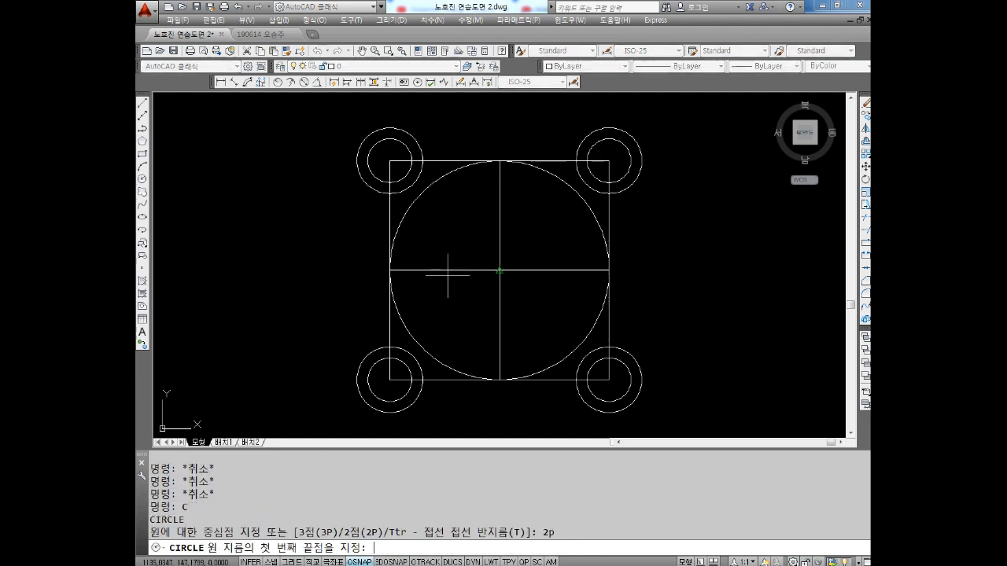
click(389, 270)
click(501, 270)
key(Escape)
key(Escape)
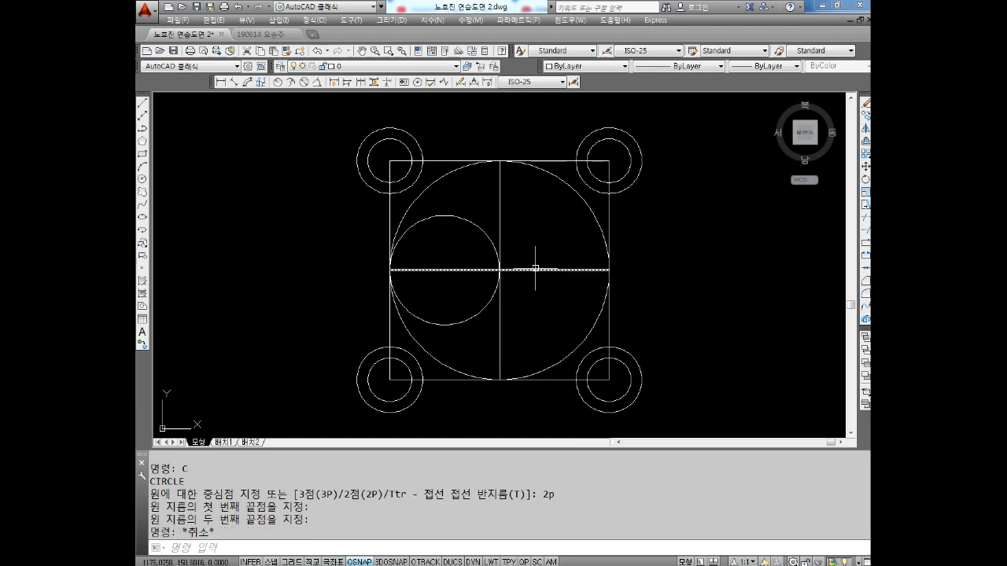
Draw a two-point (2P) circle with its diameter from the bottom edge's midpoint to the square's centre
text(c)
key(Return)
text(2p)
key(Return)
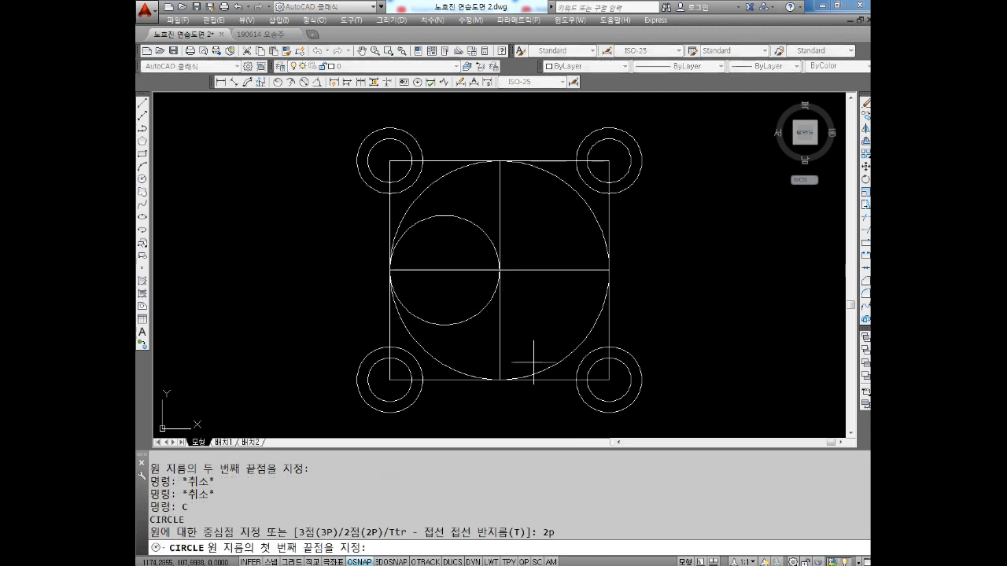
click(500, 379)
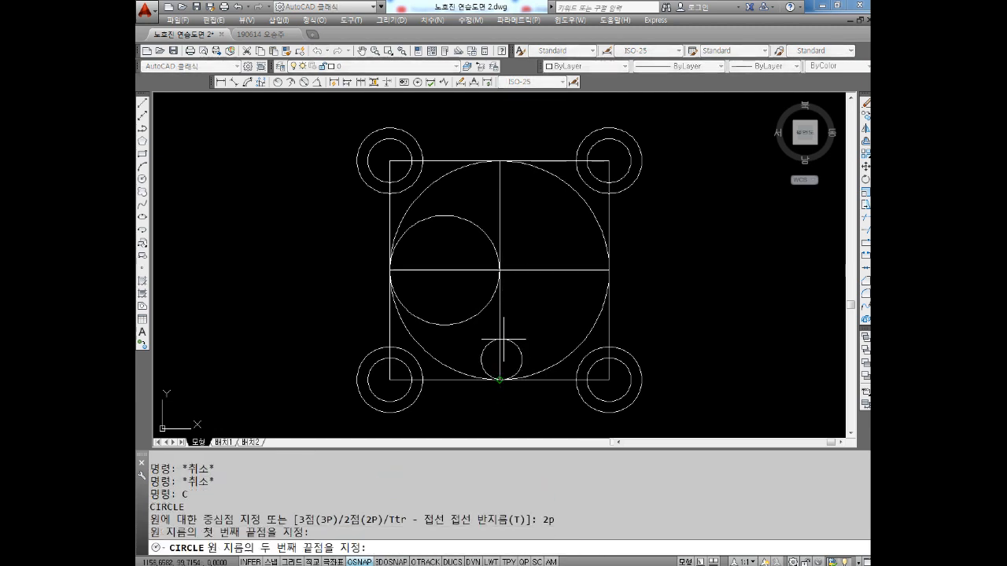
click(500, 270)
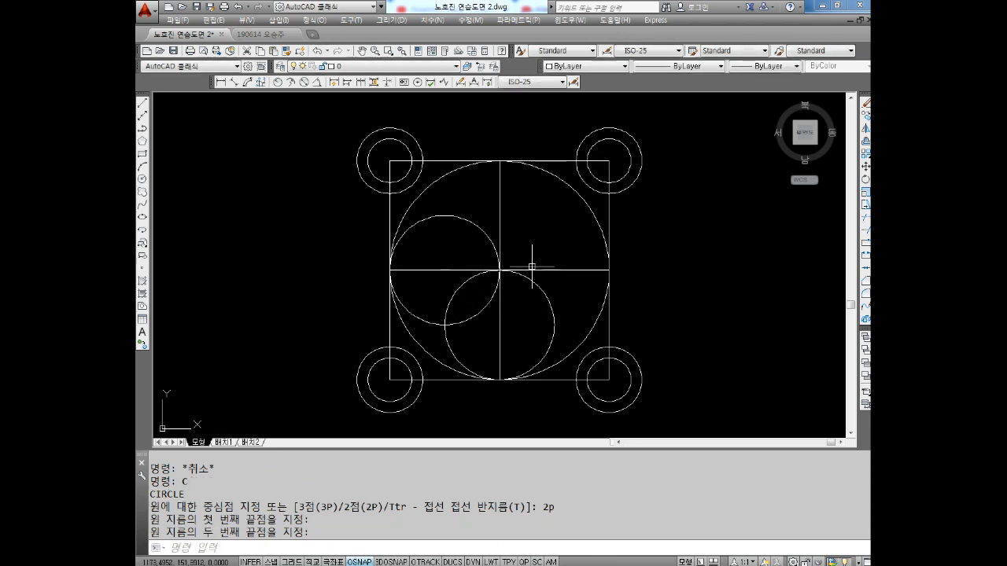
key(Escape)
key(Escape)
text(c)
key(Return)
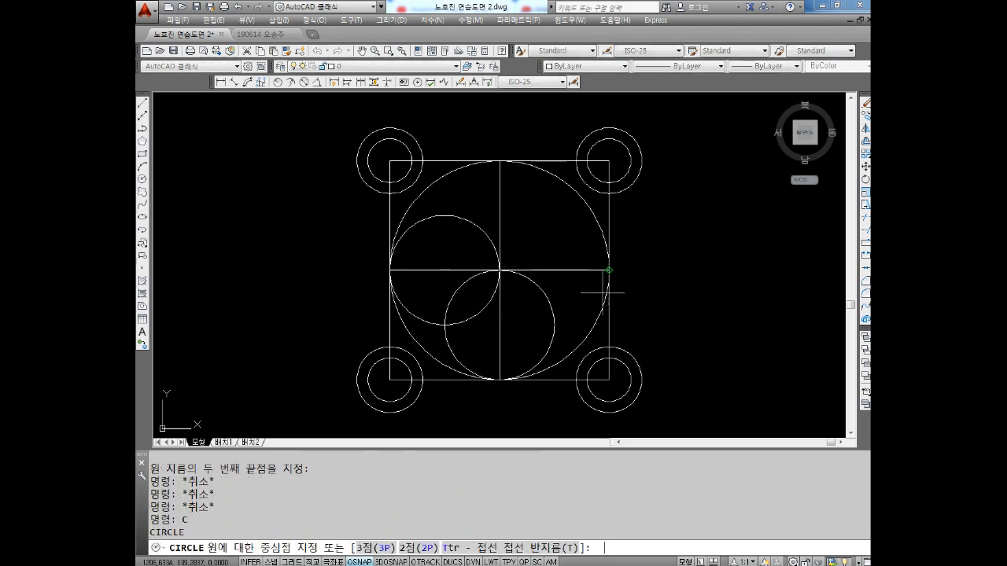
key(Escape)
key(Escape)
key(Escape)
Delete the small circle between the bottom edge's midpoint and the square's centre
click(554, 313)
click(535, 314)
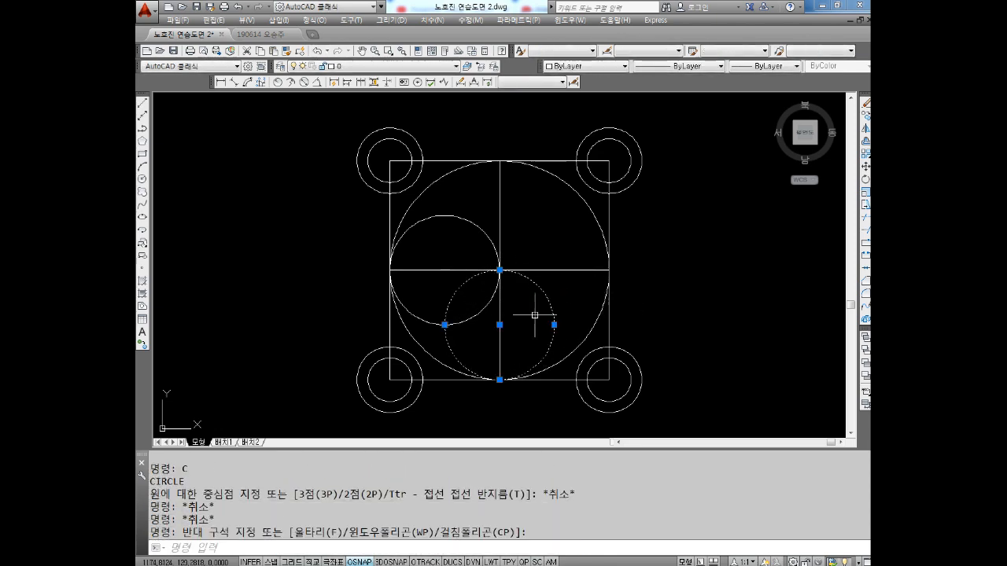
key(Delete)
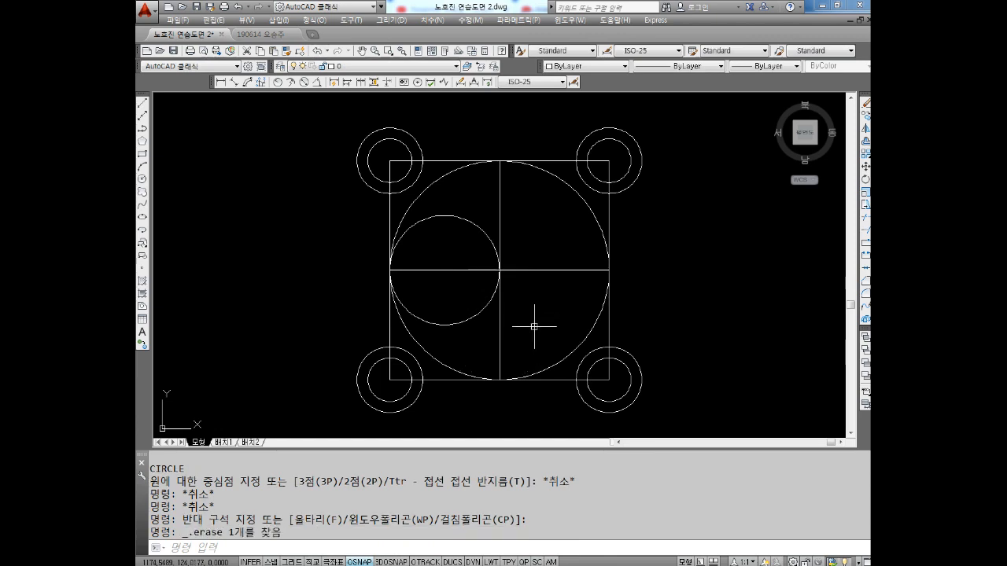
key(Escape)
key(Escape)
key(Escape)
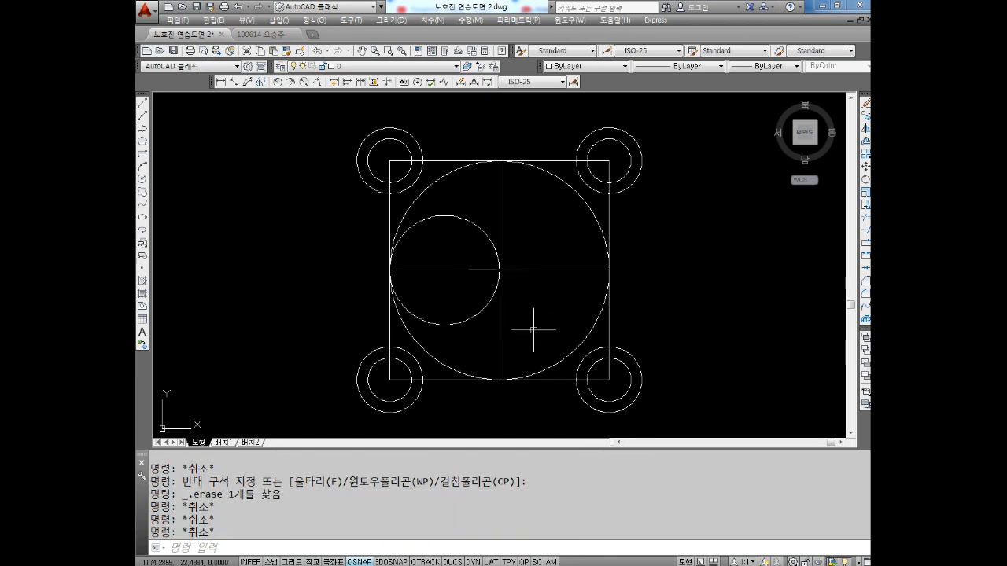
text(C)
key(Return)
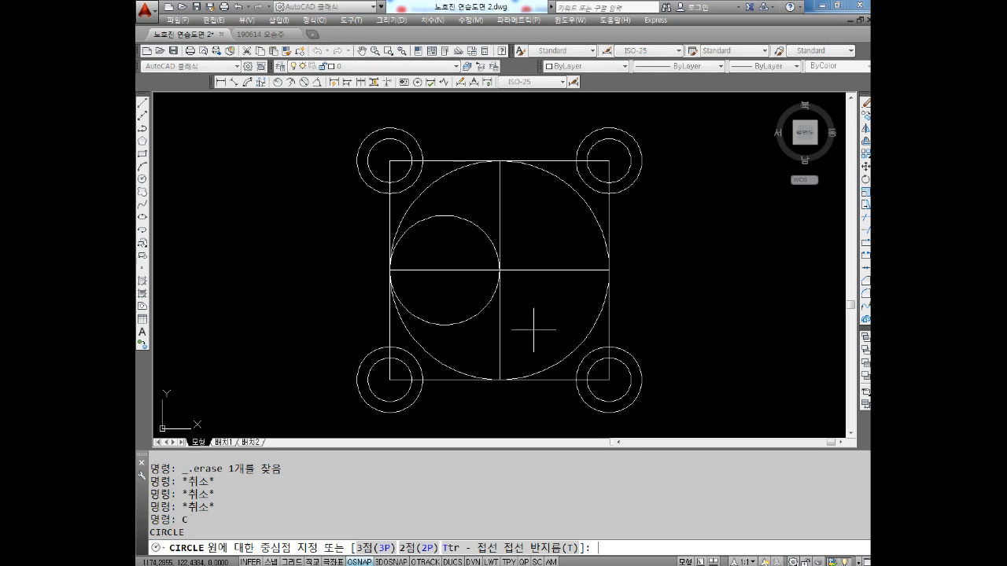
text(2p)
key(Return)
key(Escape)
key(Escape)
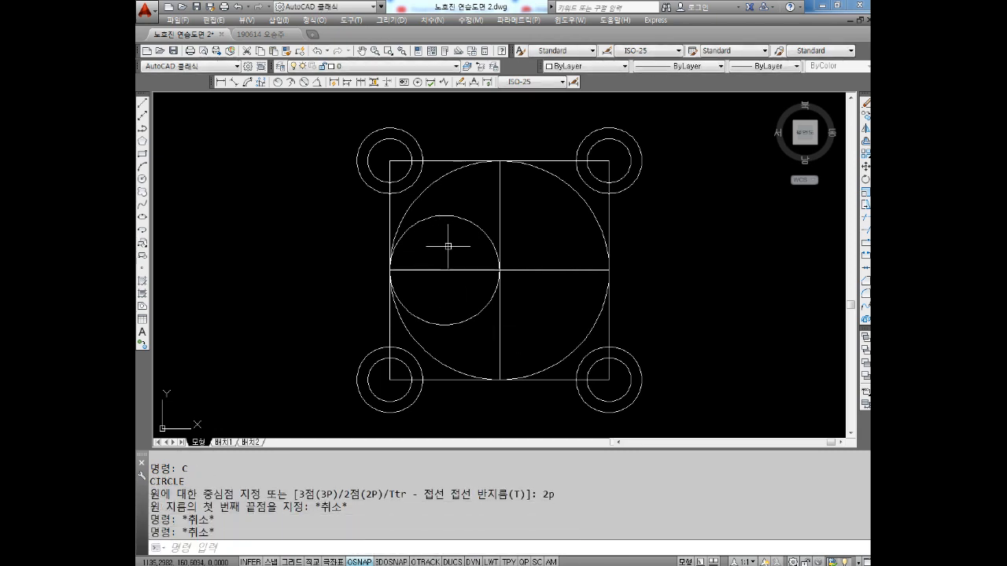
Draw a two-point (2P) circle spanning from the midpoint of the square's bottom edge up to the square's centre
text(C)
key(Return)
text(2p)
key(Return)
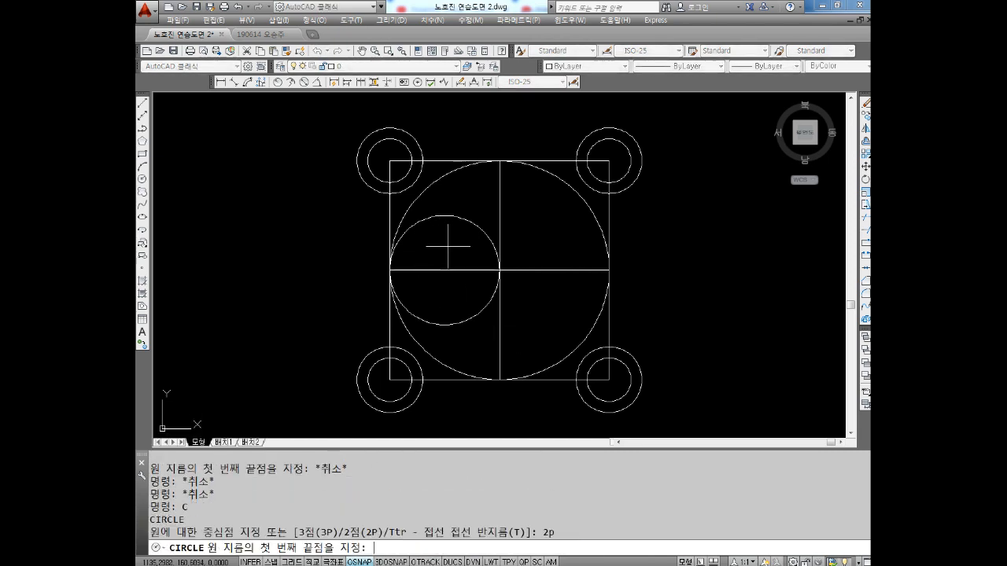
click(501, 380)
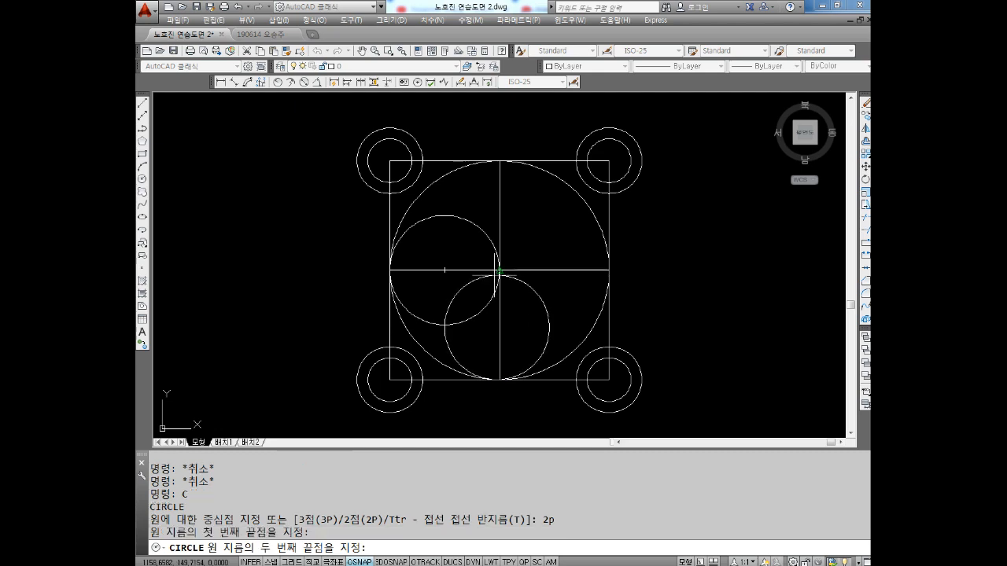
key(Escape)
key(Escape)
Draw a two-point (2P) circle with its diameter from the midpoint of the square's right edge to the square's centre
text(C)
key(Return)
text(2p)
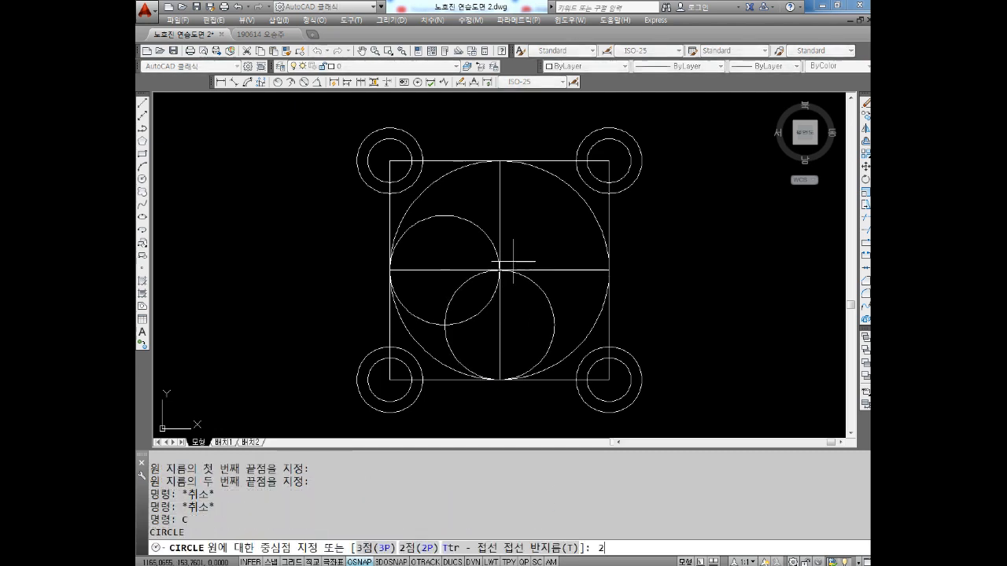
key(Return)
click(608, 270)
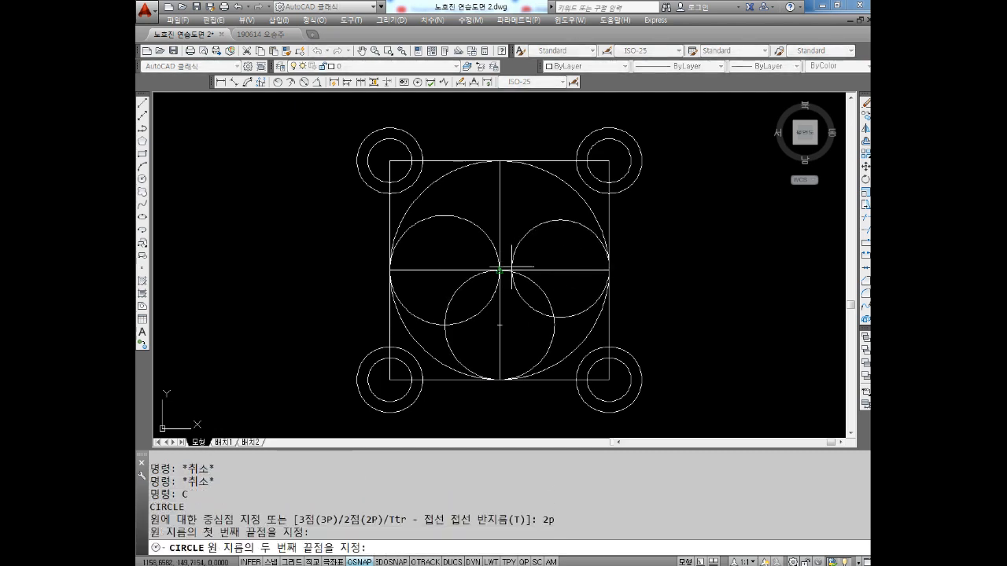
click(500, 270)
key(Escape)
key(Escape)
key(Escape)
Draw a two-point (2P) circle with its diameter from the midpoint of the square's top edge to the square's centre
text(C)
key(Return)
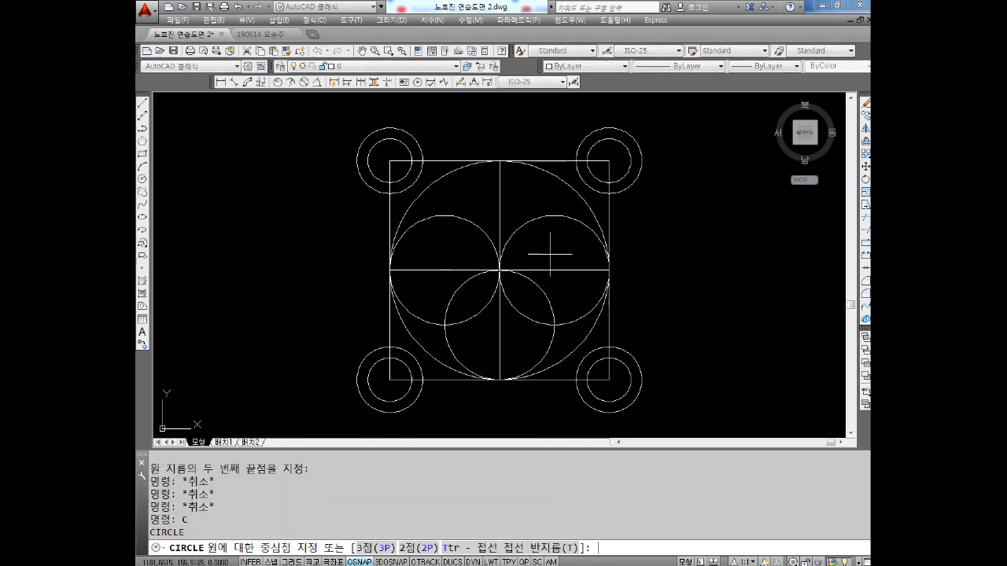
text(2p)
key(Return)
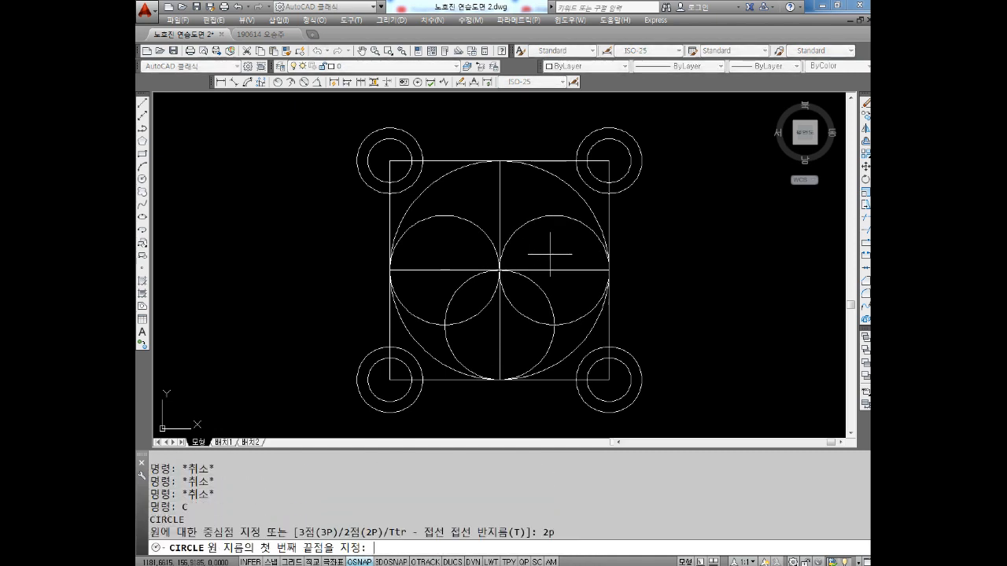
click(501, 160)
click(501, 270)
key(Escape)
key(Escape)
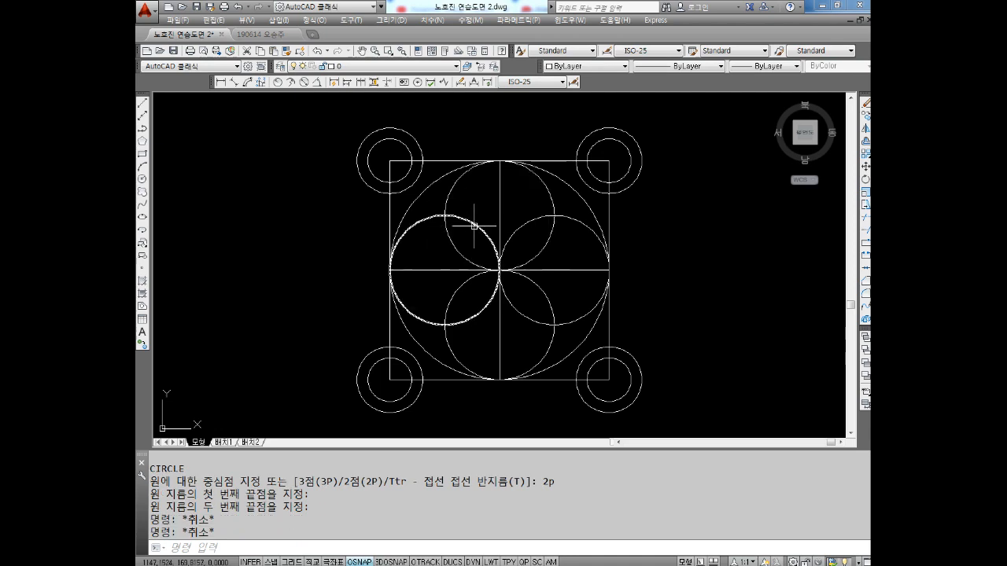
key(Escape)
key(Escape)
key(Escape)
key(Escape)
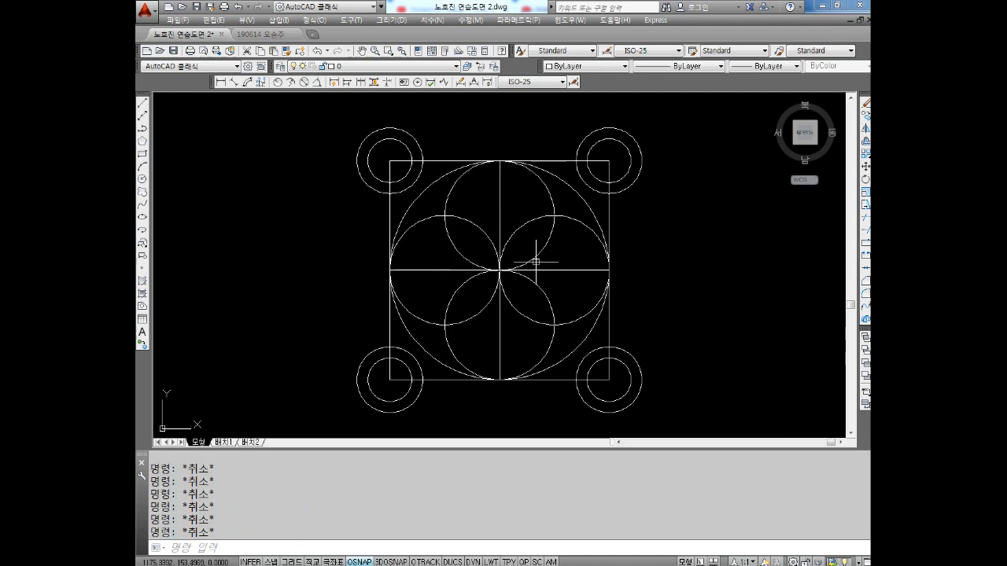
text(C)
key(Return)
text(3)
key(Escape)
key(Escape)
Draw a three-point (3P) circle through the upper-left, upper-right and lower-right outer intersections of the four small inner circles
text(C)
key(Return)
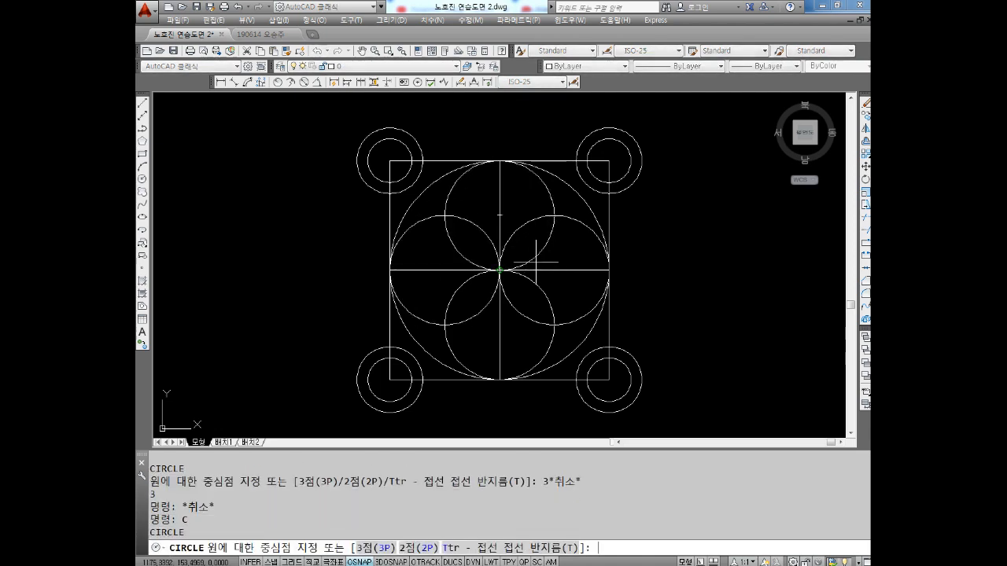
text(3p)
key(Return)
scroll(448, 201, up, 3)
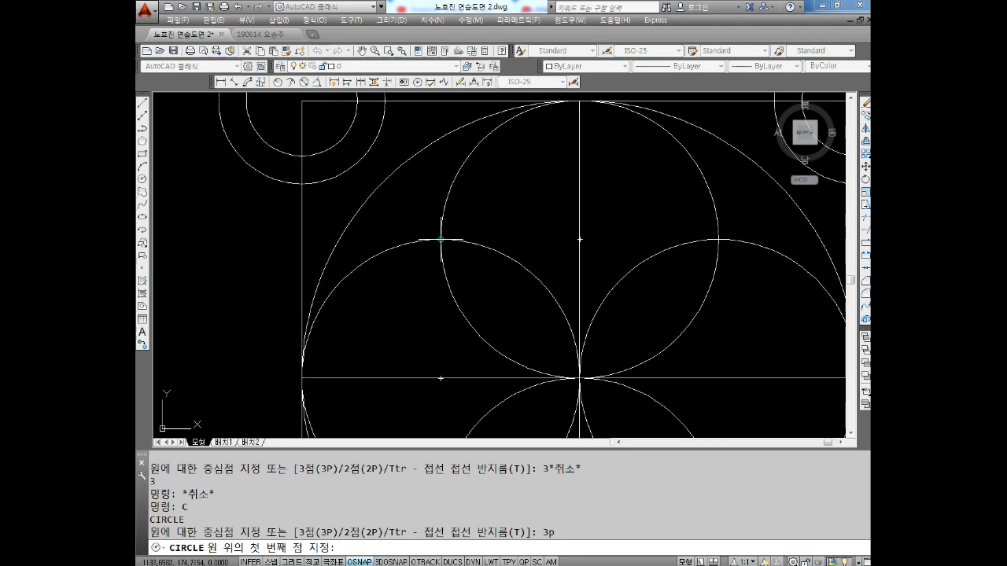
click(441, 239)
scroll(490, 242, down, 2)
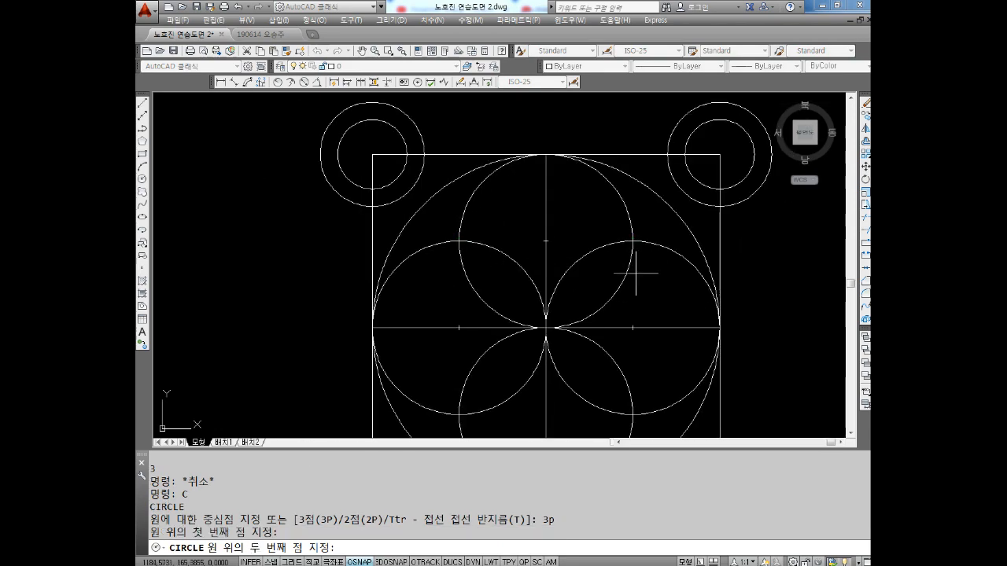
click(633, 241)
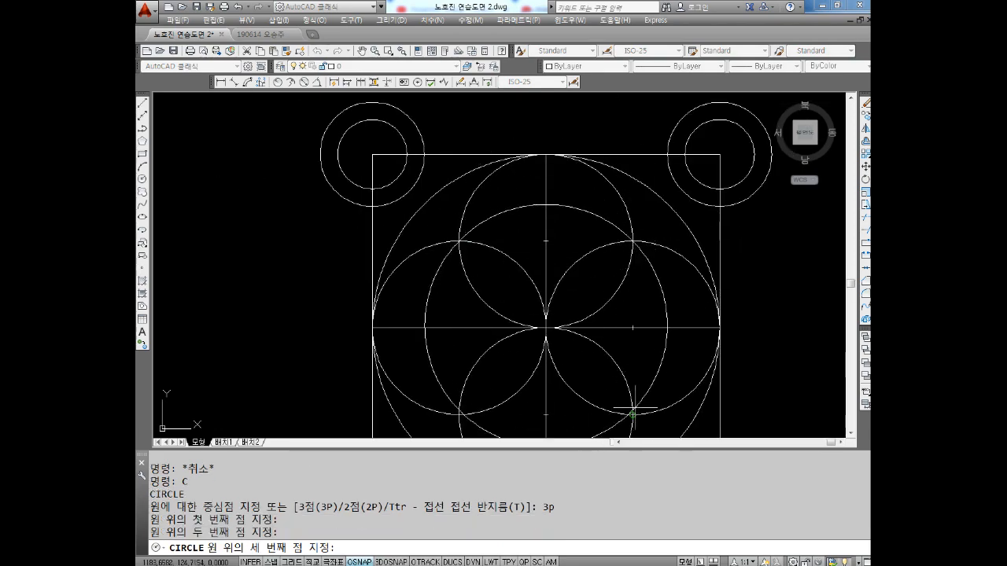
middle_drag(639, 403, 611, 326)
click(606, 340)
key(Escape)
key(Escape)
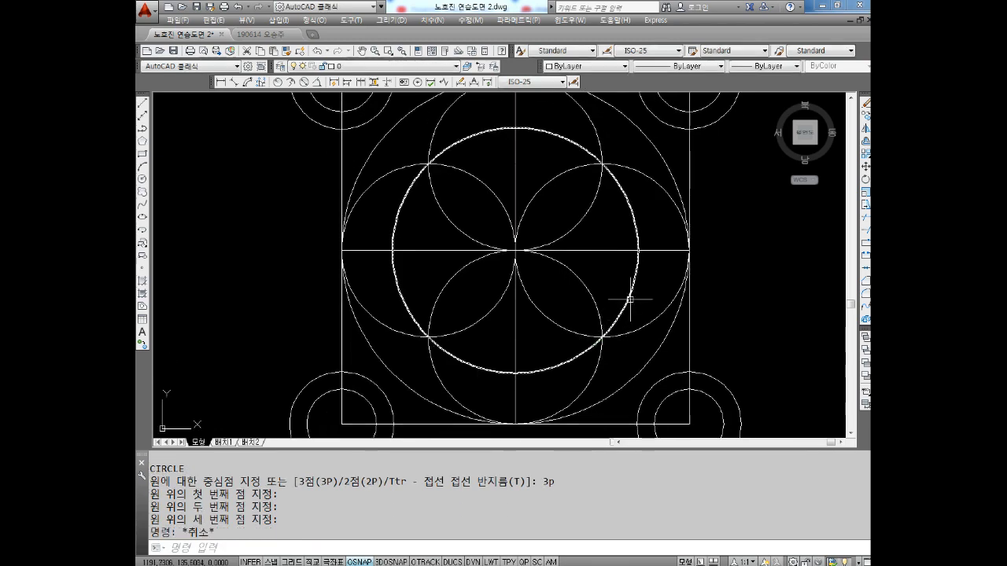
scroll(632, 298, down, 4)
scroll(632, 297, up, 3)
key(Escape)
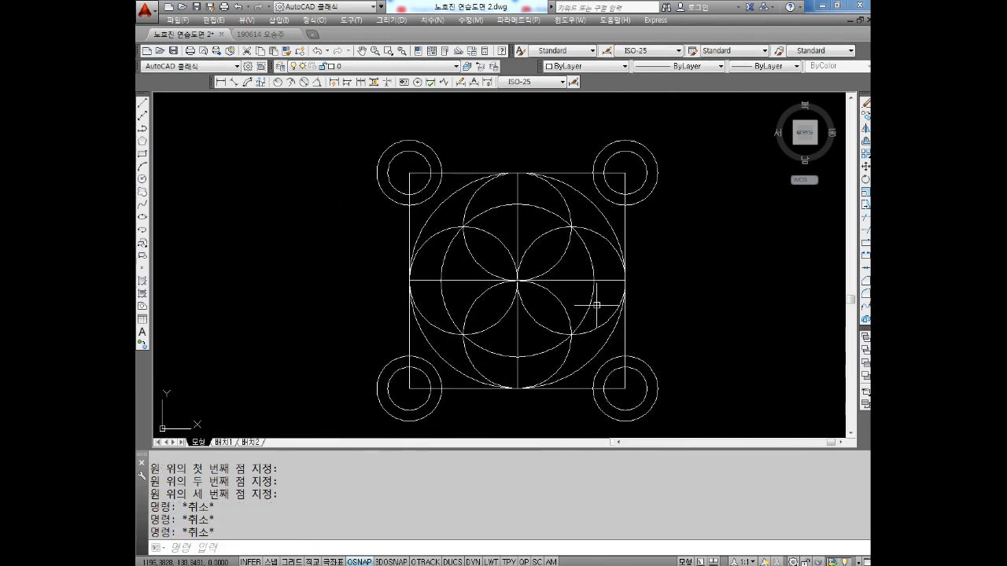
key(Escape)
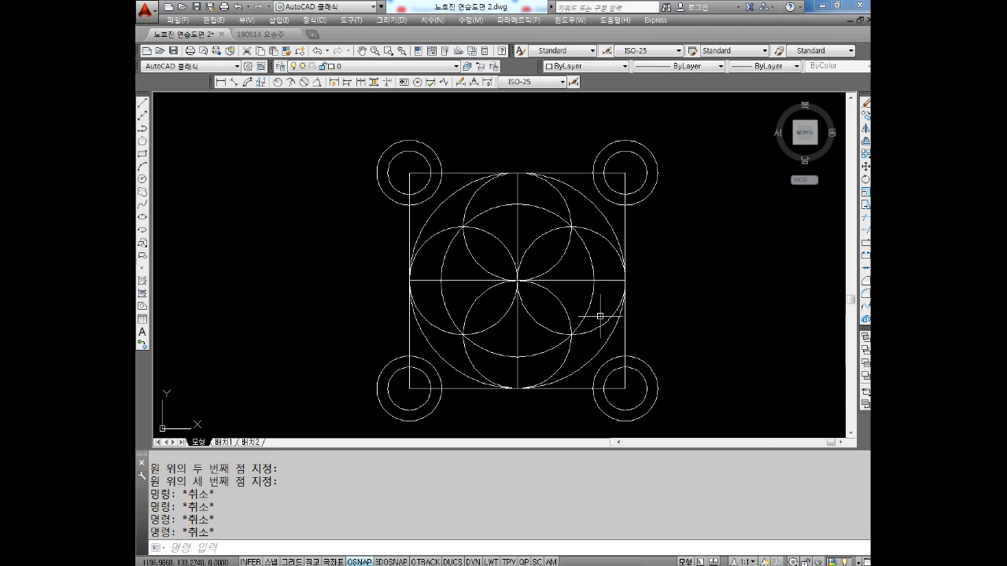
scroll(578, 303, down, 3)
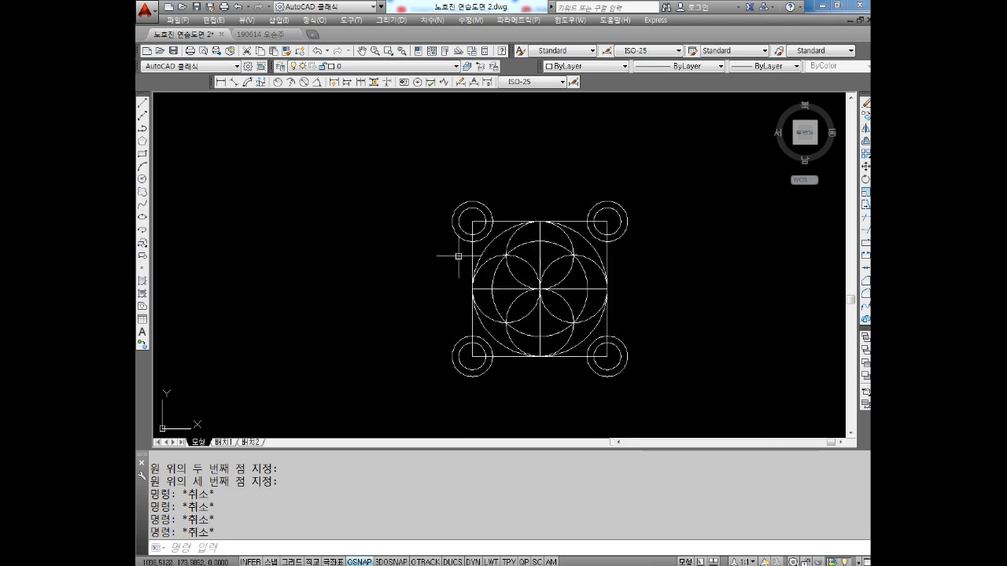
Switch to the Notepad notes and add the lines "co(복사)" and "m (이동)" below the existing text
click(401, 565)
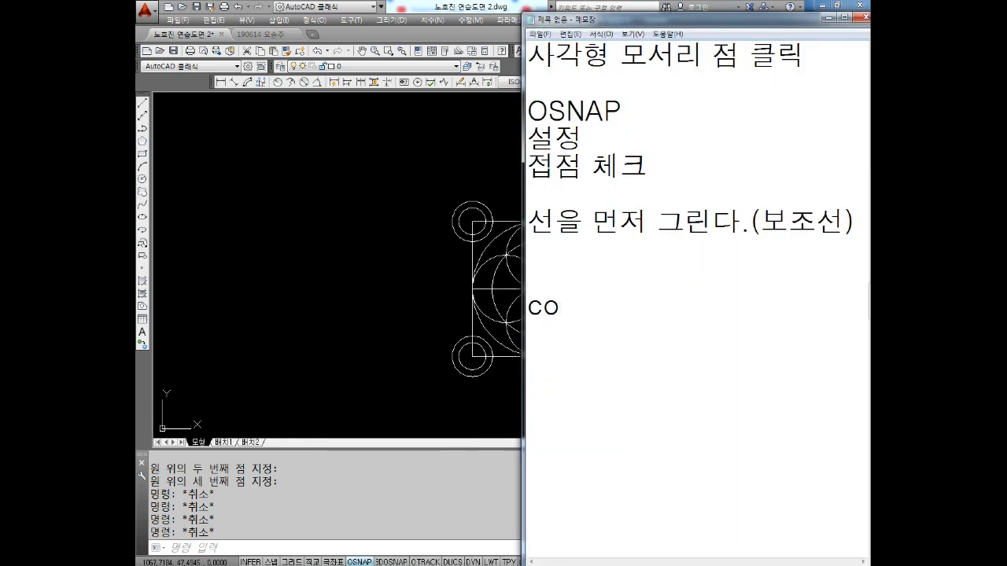
text(co(복사))
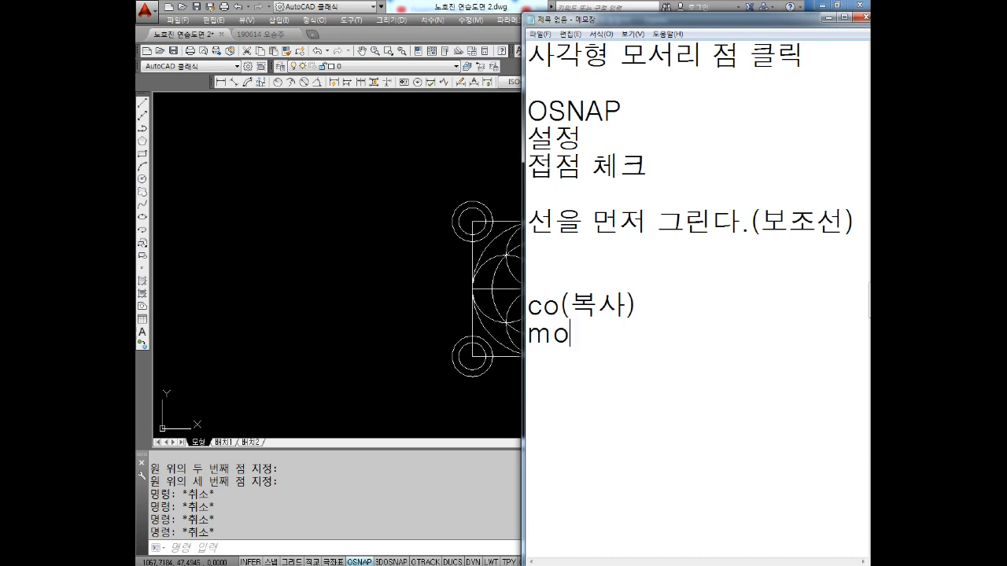
text(이동))
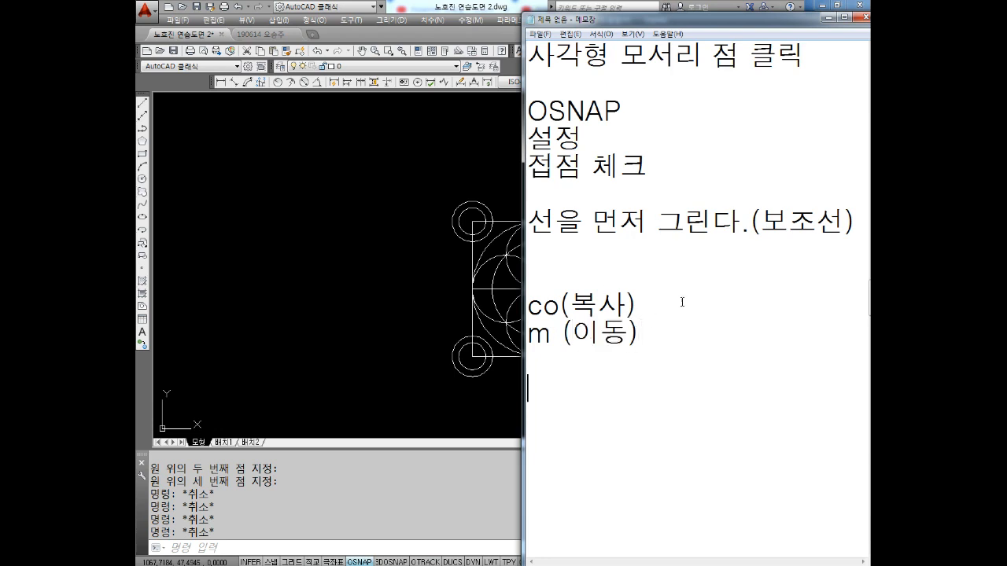
Add the remark "원본을 살린다." after "co(복사)" in the notes
text( ㅇ)
text(본)
text(을 사린ㄷ)
key(BackSpace)
key(BackSpace)
key(BackSpace)
text(살린다.)
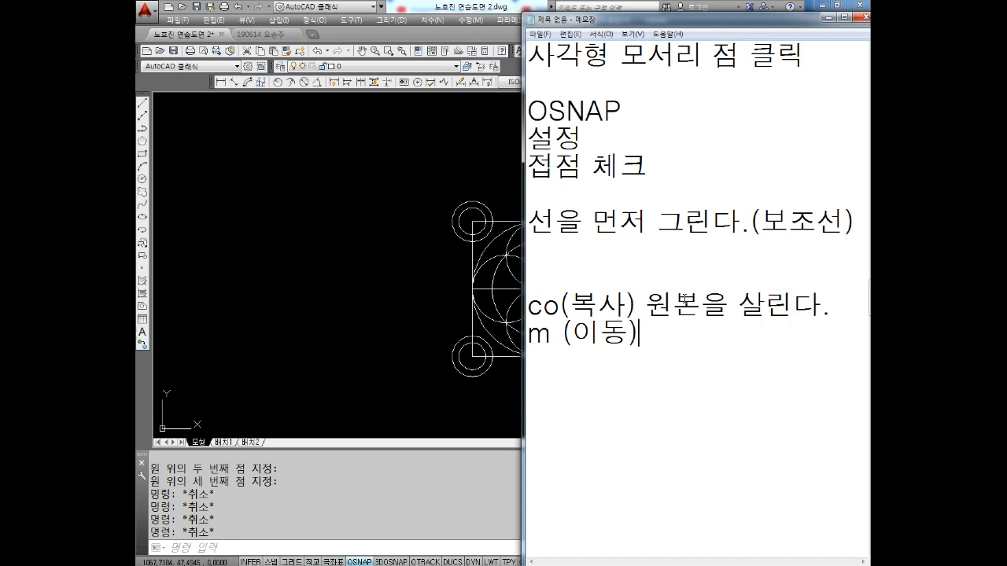
Add the remark "원본 삭제" after "m (이동)" in the notes
text(우)
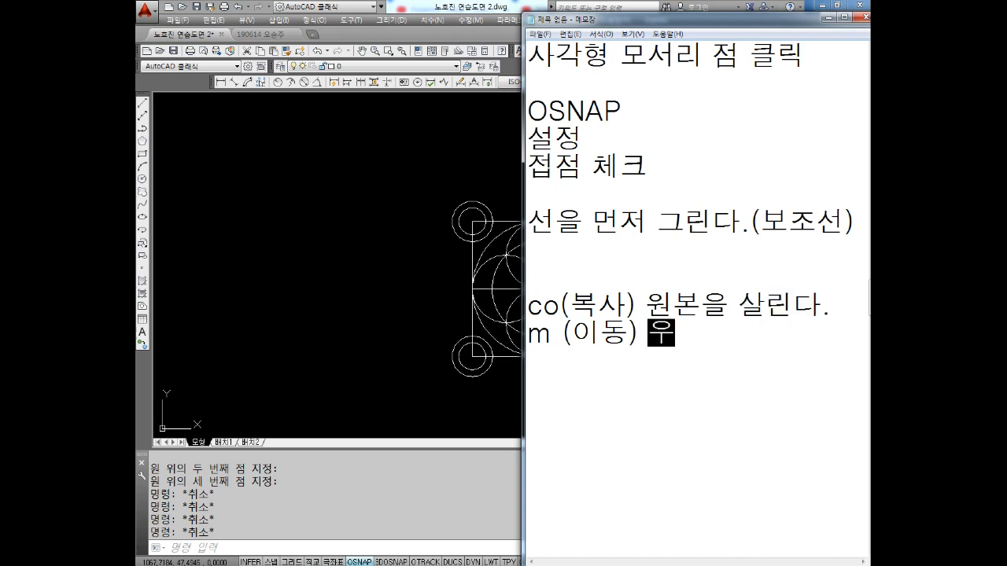
text(본 삭제)
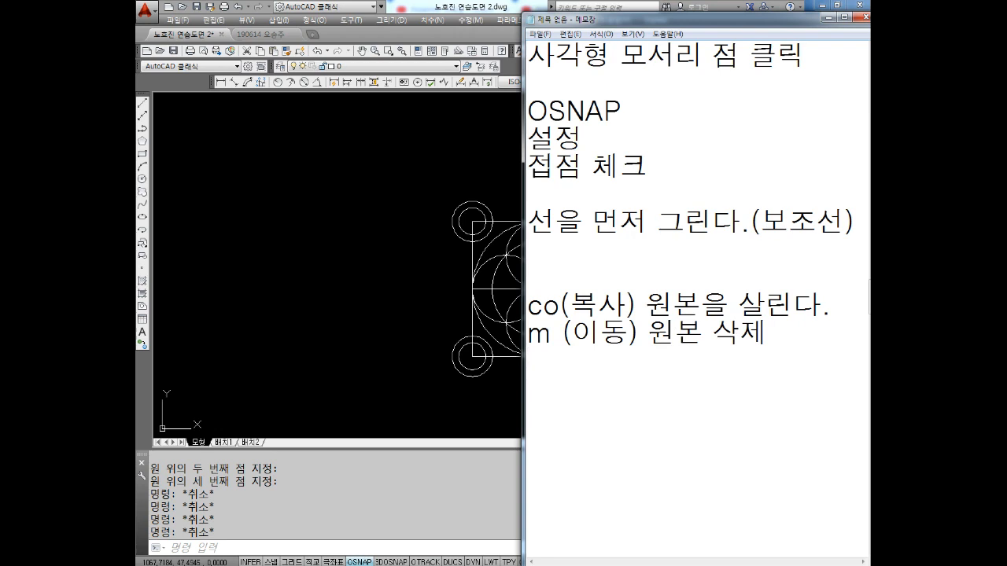
Switch back to the AutoCAD drawing and look over the six framed practice shapes
click(358, 236)
scroll(359, 232, down, 3)
middle_drag(360, 232, 666, 253)
middle_drag(355, 271, 476, 260)
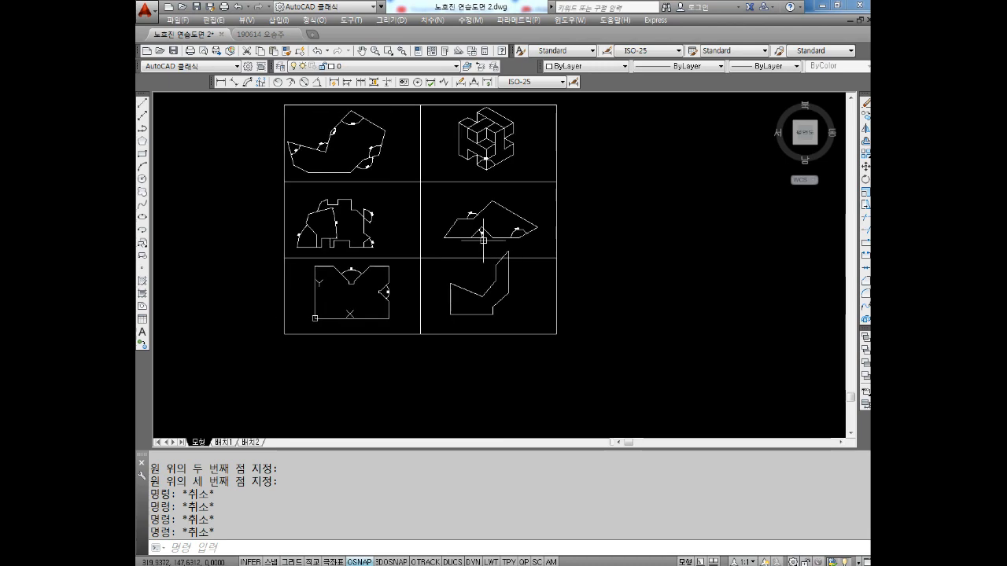
scroll(366, 230, up, 2)
middle_drag(444, 237, 458, 285)
scroll(333, 142, up, 2)
middle_drag(432, 224, 483, 166)
middle_drag(661, 251, 602, 196)
scroll(605, 199, down, 2)
middle_drag(616, 270, 611, 248)
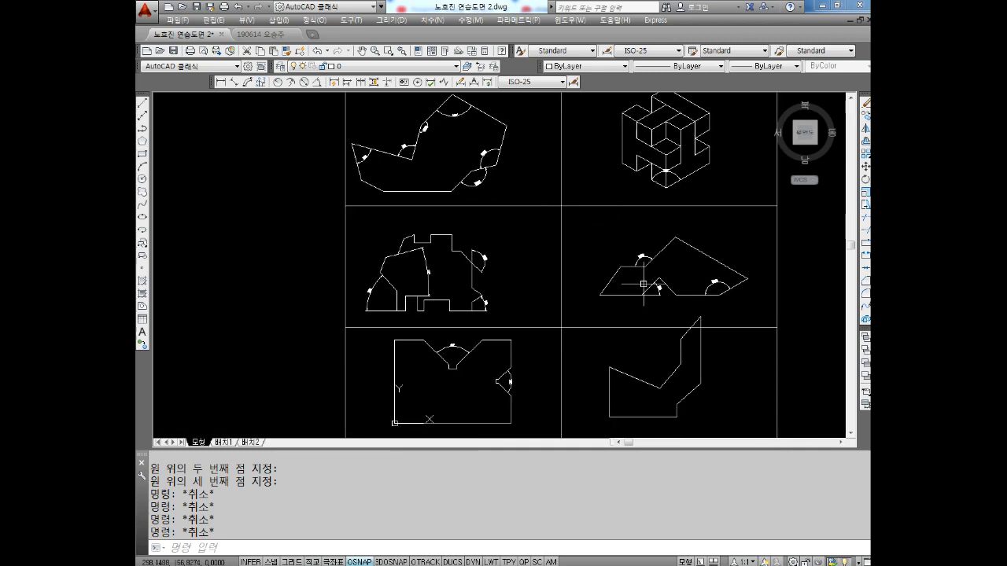
Delete the 15° and 48° angle dimensions from the stepped outline in the middle-left frame
scroll(376, 270, up, 5)
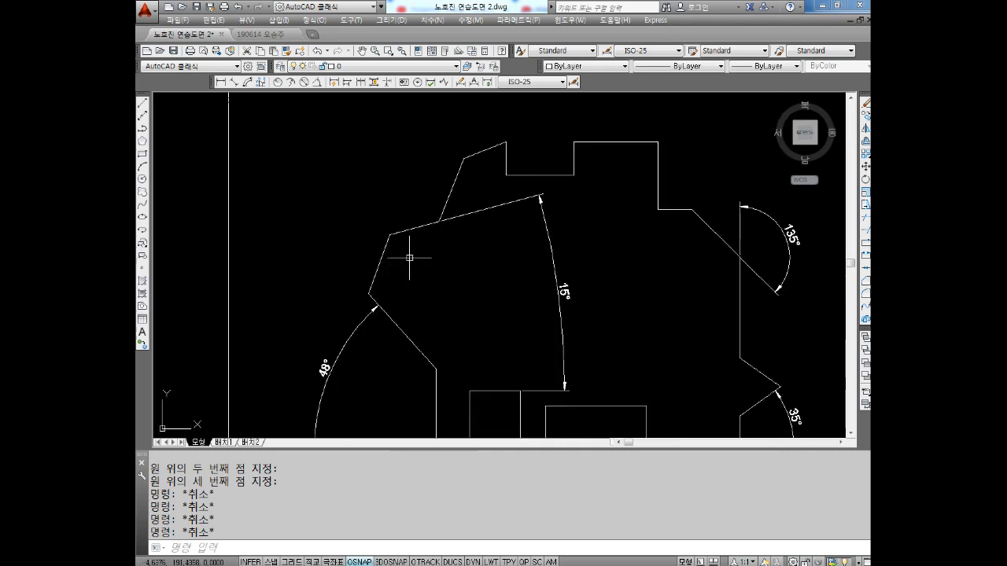
middle_drag(553, 303, 551, 264)
scroll(555, 241, down, 3)
click(563, 227)
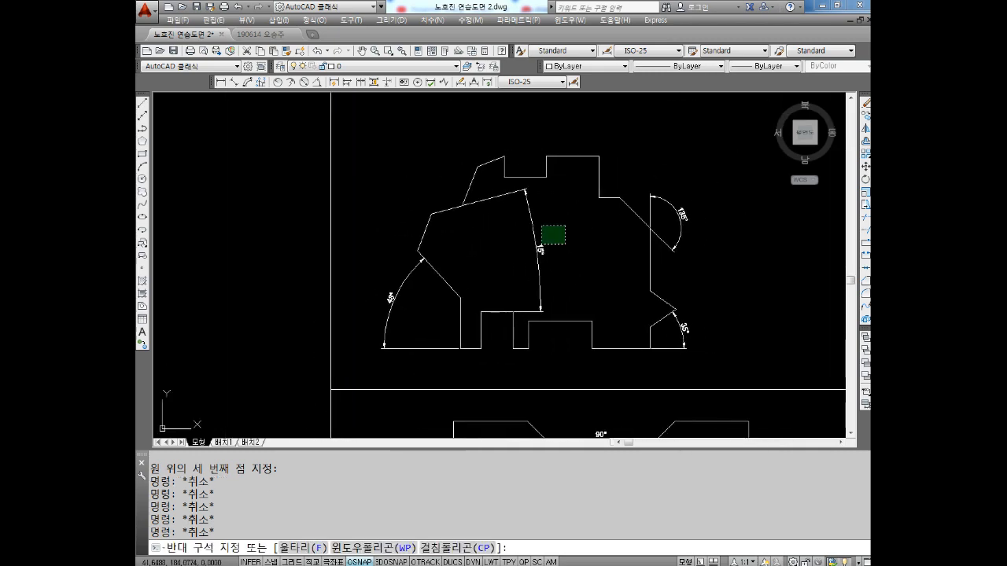
click(532, 256)
key(Delete)
middle_drag(499, 267, 499, 264)
click(404, 295)
click(381, 346)
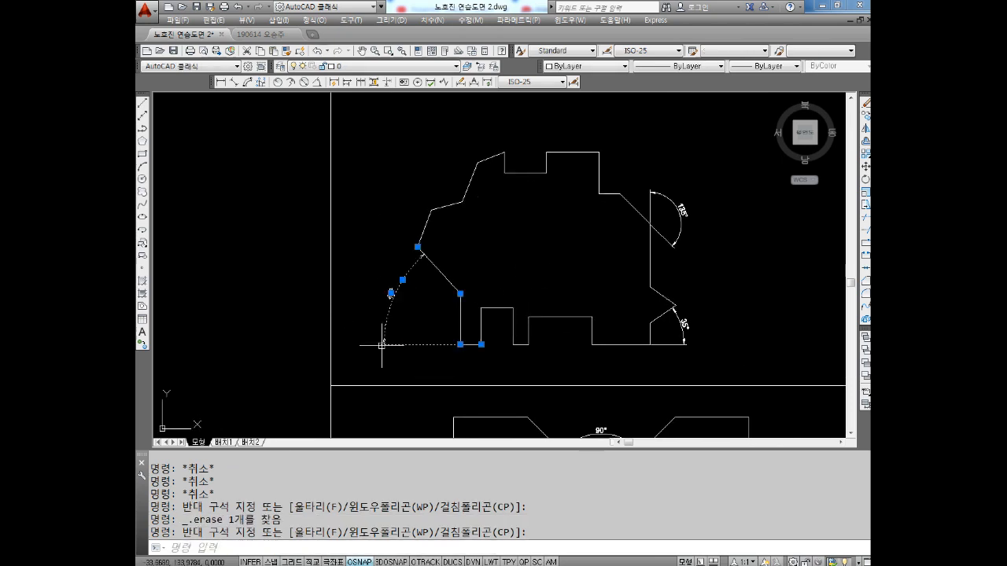
key(Delete)
Delete the 135° and 35° angle dimensions from the stepped outline in the middle-left frame
scroll(397, 334, down, 4)
scroll(519, 269, up, 2)
click(523, 286)
click(500, 321)
key(Delete)
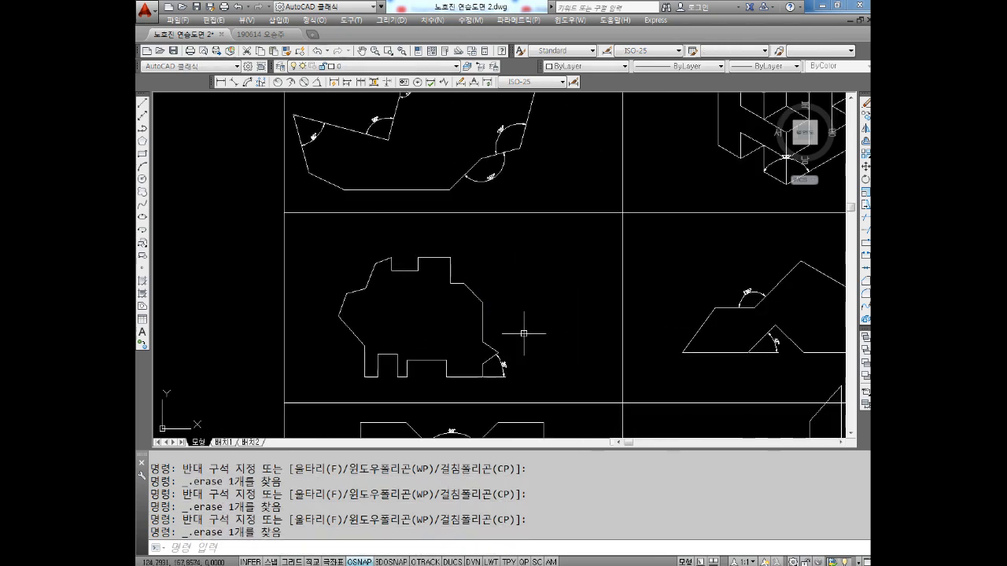
scroll(524, 334, up, 2)
middle_drag(496, 390, 448, 330)
click(479, 330)
click(436, 362)
key(Delete)
middle_drag(746, 416, 404, 212)
middle_drag(701, 270, 579, 254)
middle_drag(636, 175, 606, 180)
key(Escape)
click(670, 142)
click(646, 197)
key(Escape)
key(Escape)
key(Escape)
Move all nine lines of the V-shaped outline down and slightly right within the bottom-right frame
scroll(535, 237, down, 4)
scroll(531, 246, up, 2)
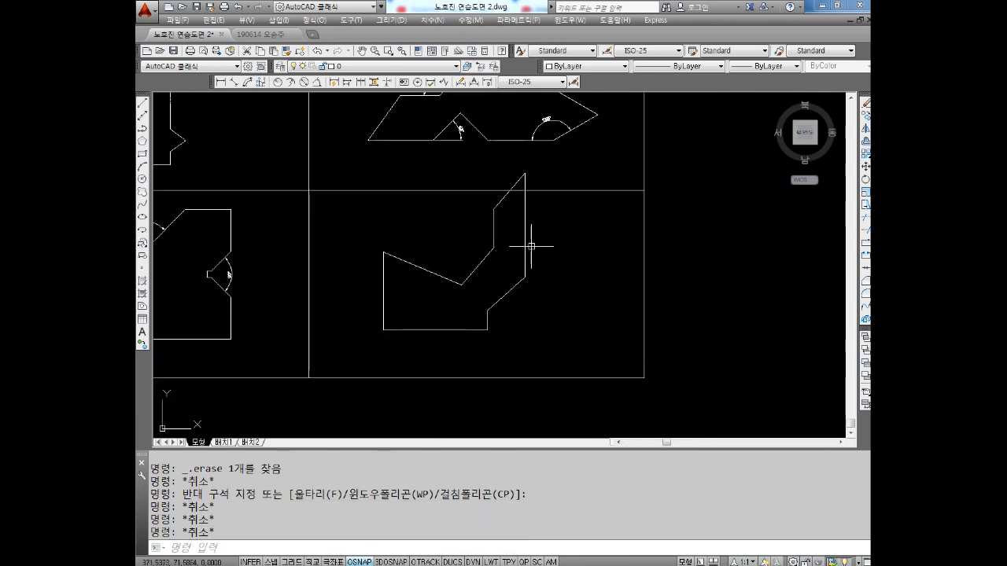
key(Escape)
text(m)
key(Return)
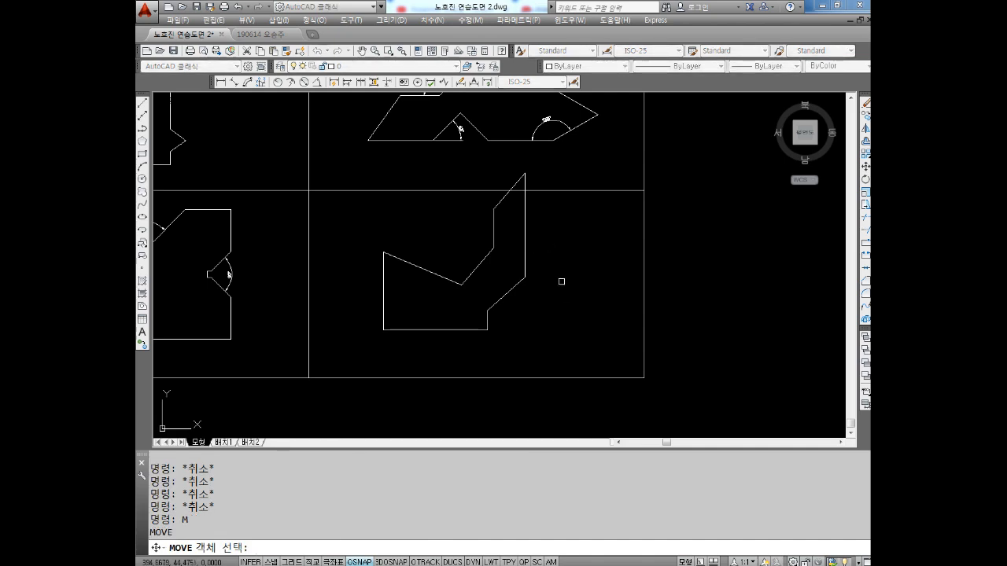
click(563, 236)
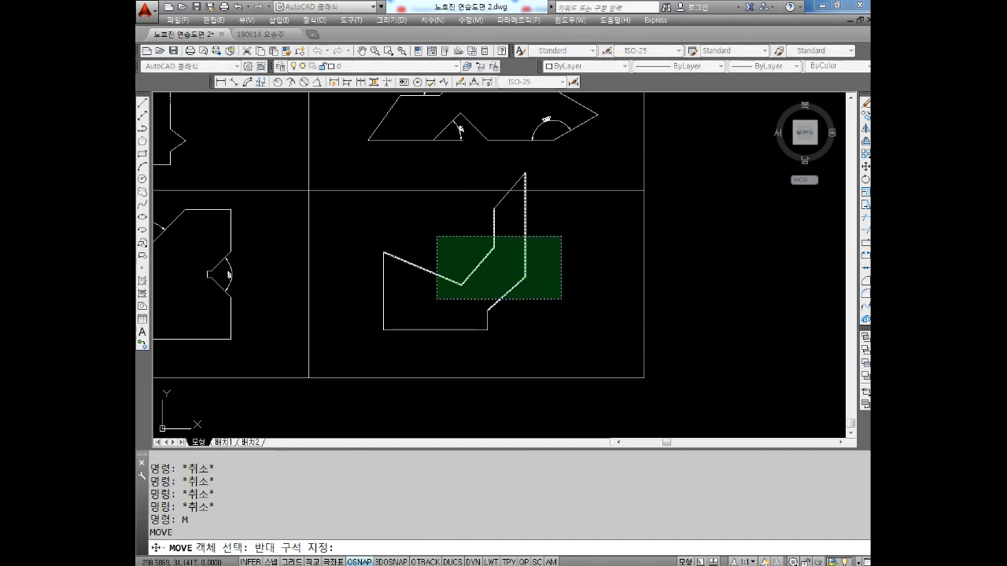
click(363, 345)
scroll(518, 213, up, 2)
click(547, 143)
click(498, 164)
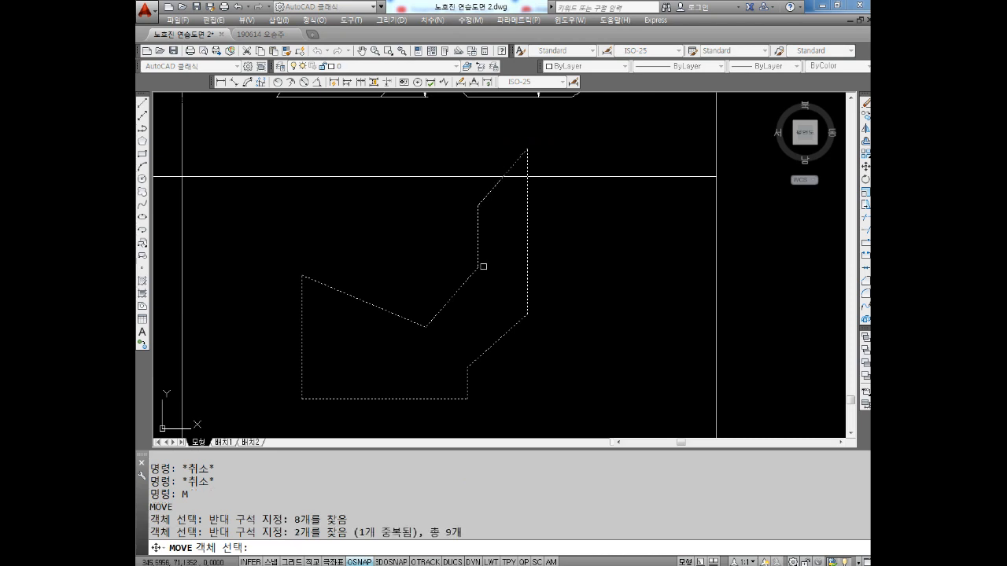
middle_drag(524, 308, 522, 287)
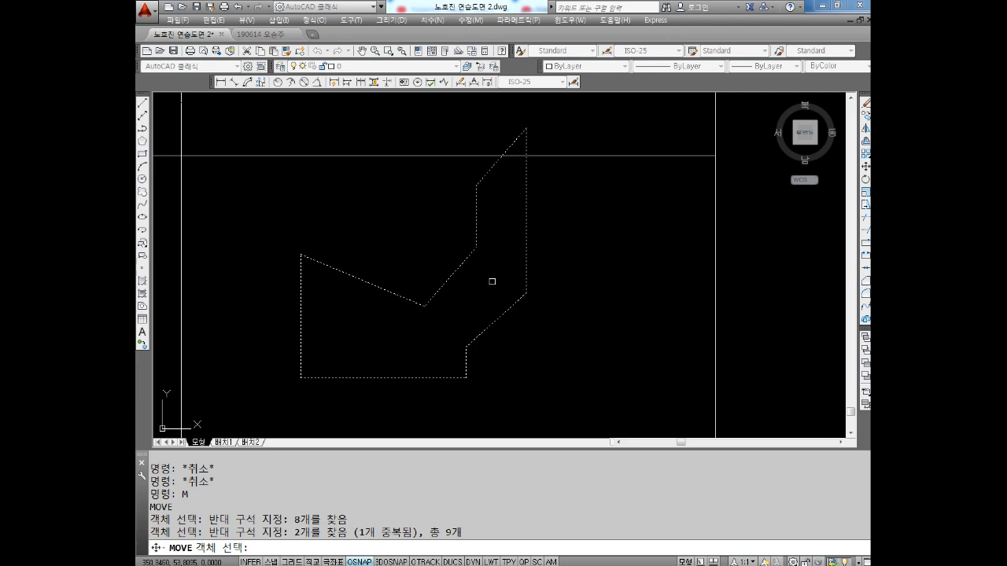
key(Return)
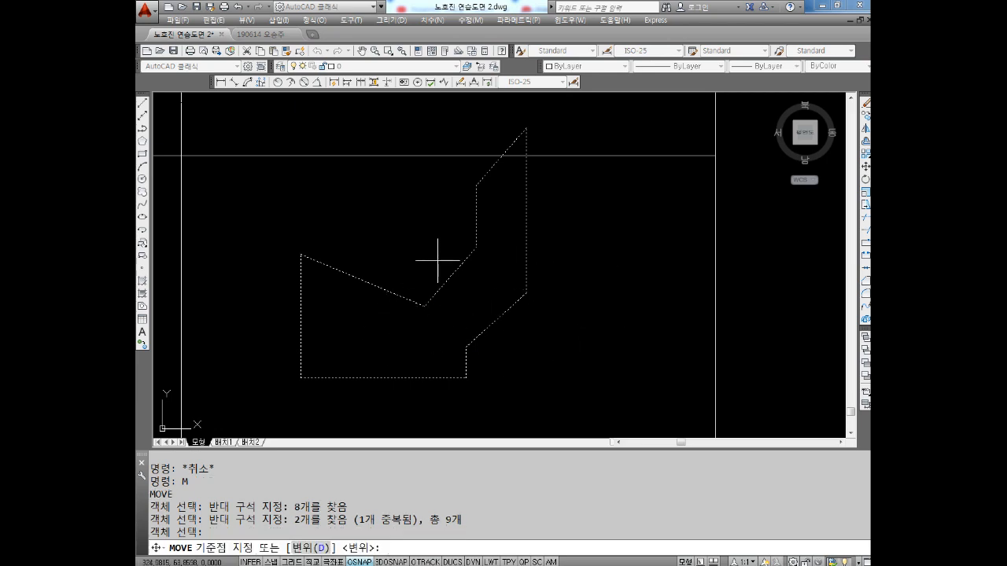
click(441, 329)
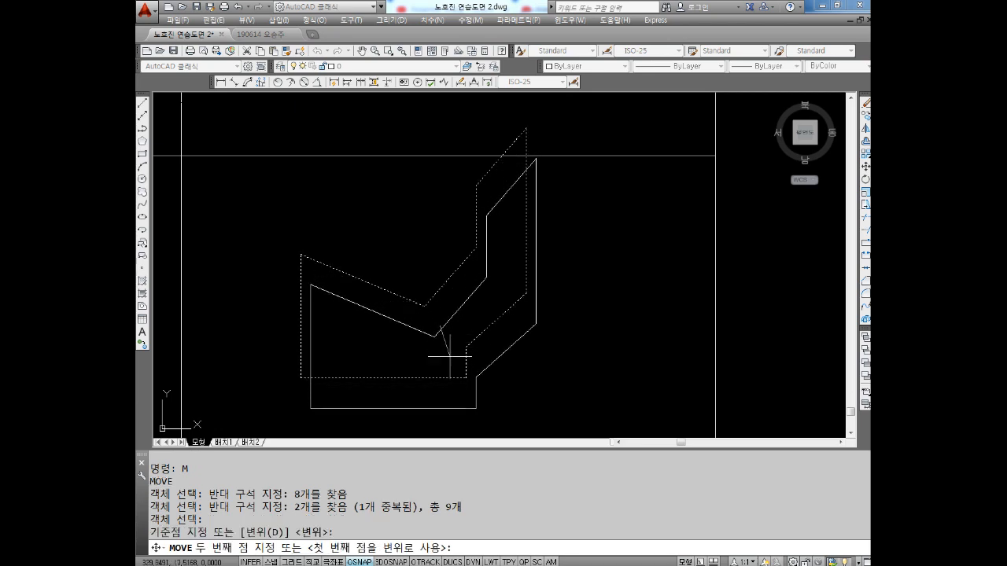
click(463, 376)
middle_drag(474, 236, 490, 206)
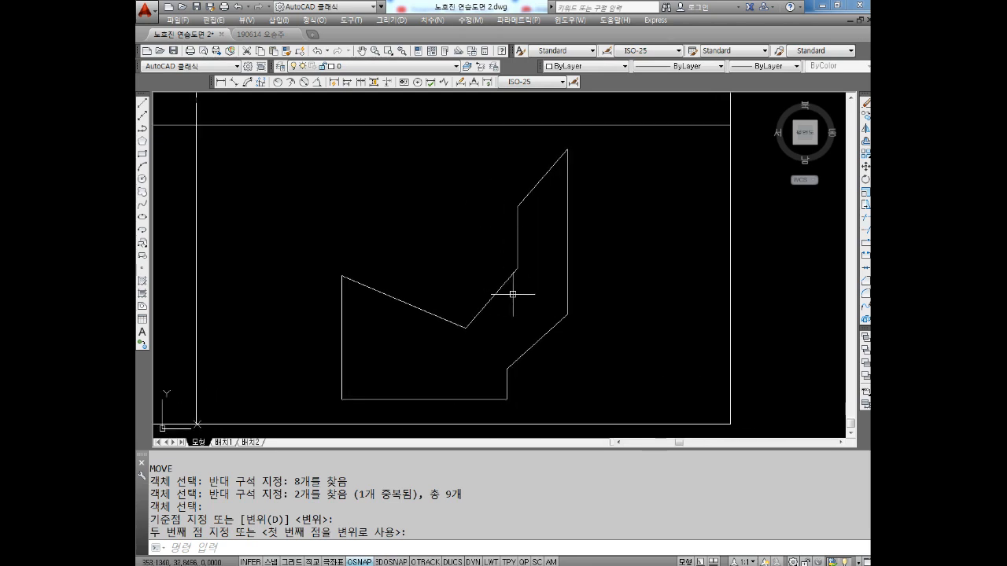
Undo the last move of the V-shaped outline
key(Escape)
key(Escape)
key(ctrl+z)
key(ctrl+z)
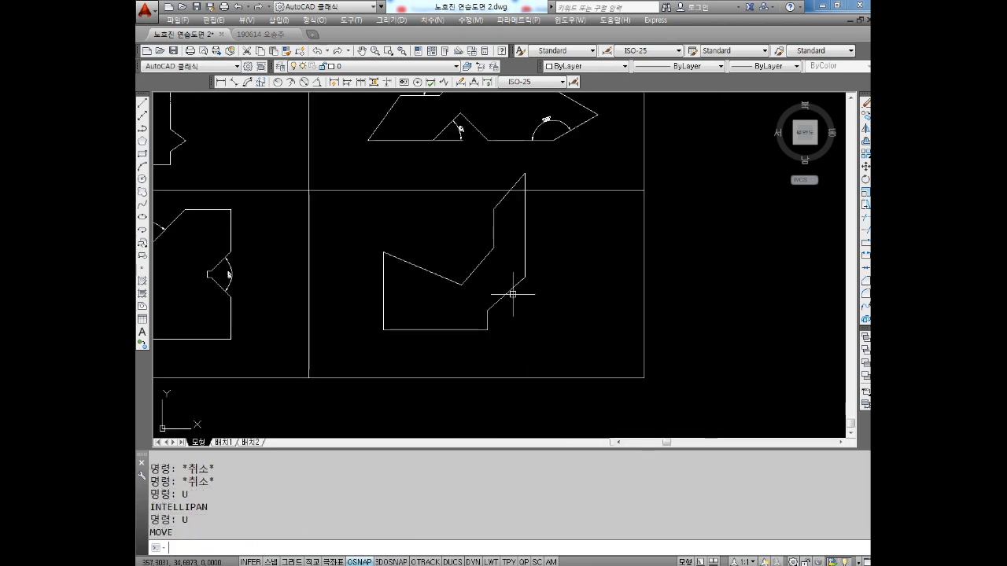
key(Escape)
key(Escape)
middle_drag(514, 281, 514, 261)
key(Escape)
key(Escape)
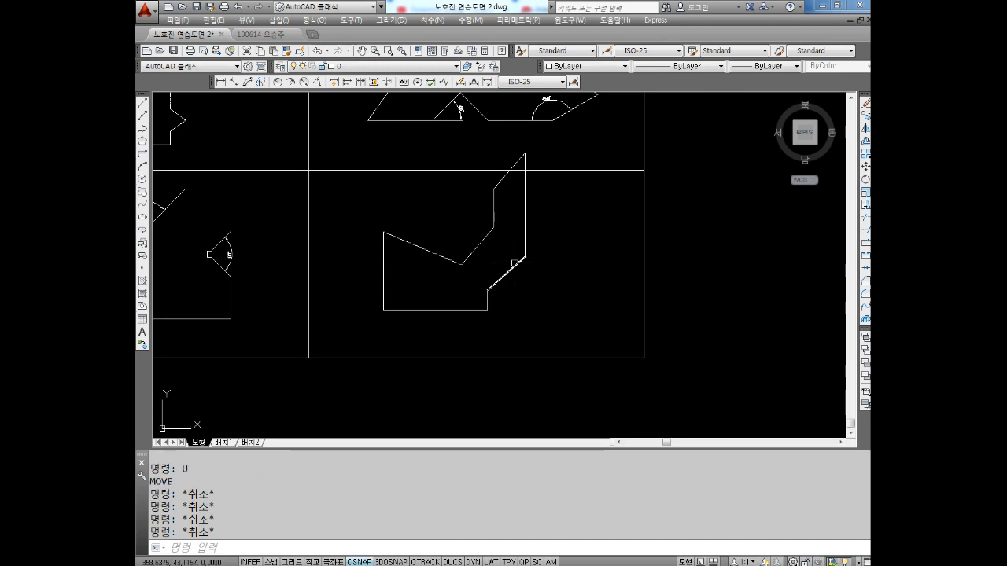
Move the complete V-shaped outline down and slightly right so it fits inside the bottom-right frame
text(M)
key(Return)
click(588, 221)
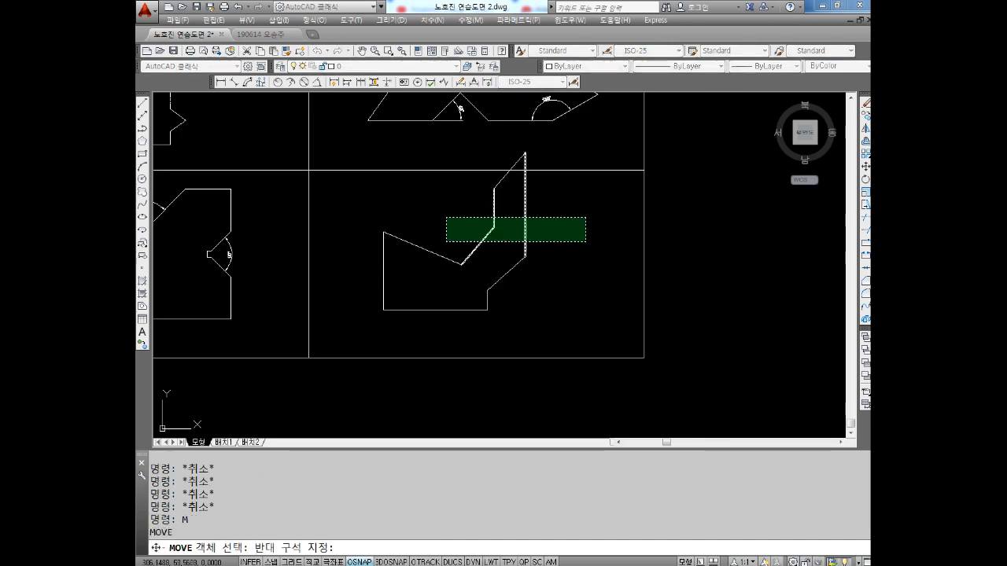
click(361, 321)
scroll(516, 168, up, 2)
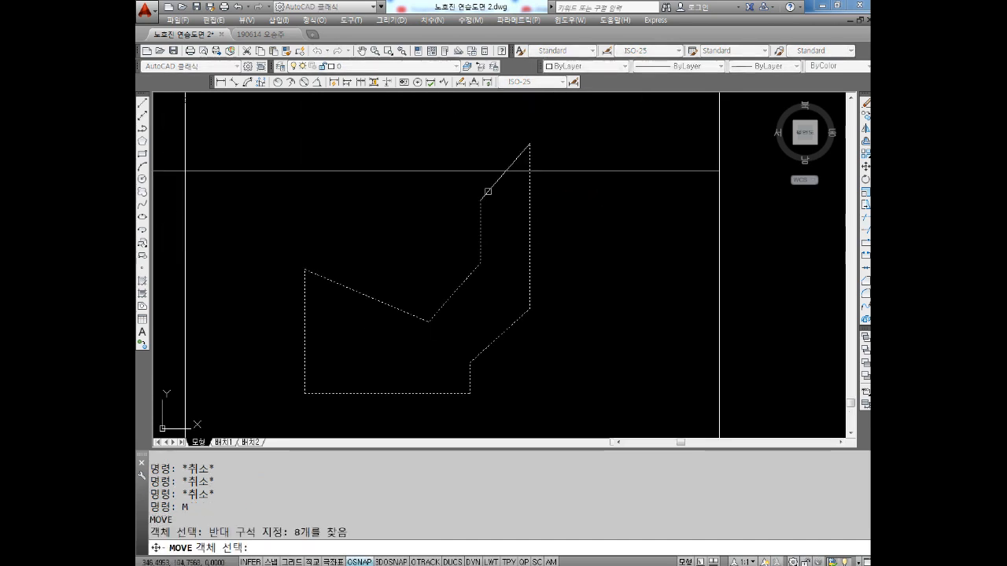
click(488, 191)
scroll(488, 191, down, 1)
key(Return)
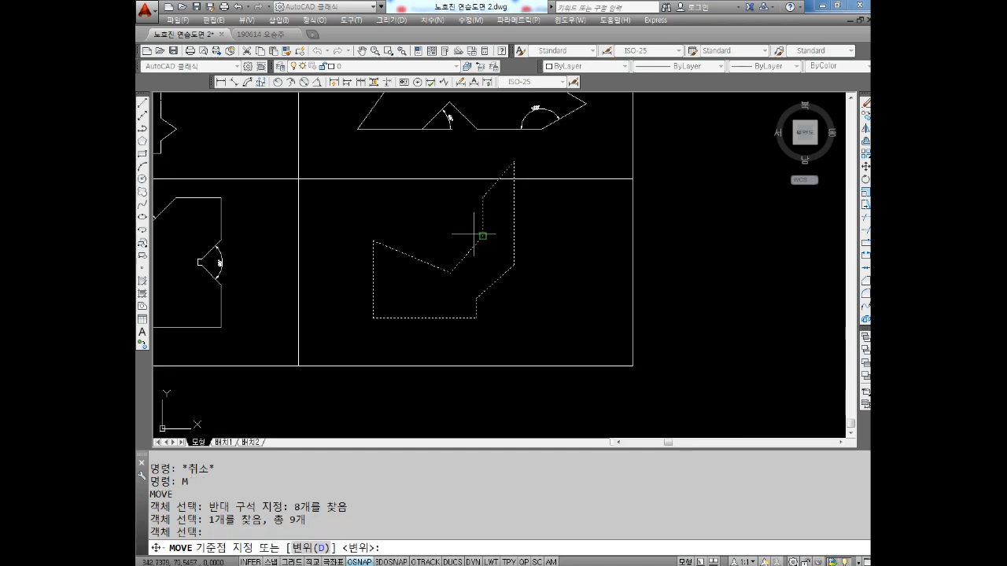
click(471, 277)
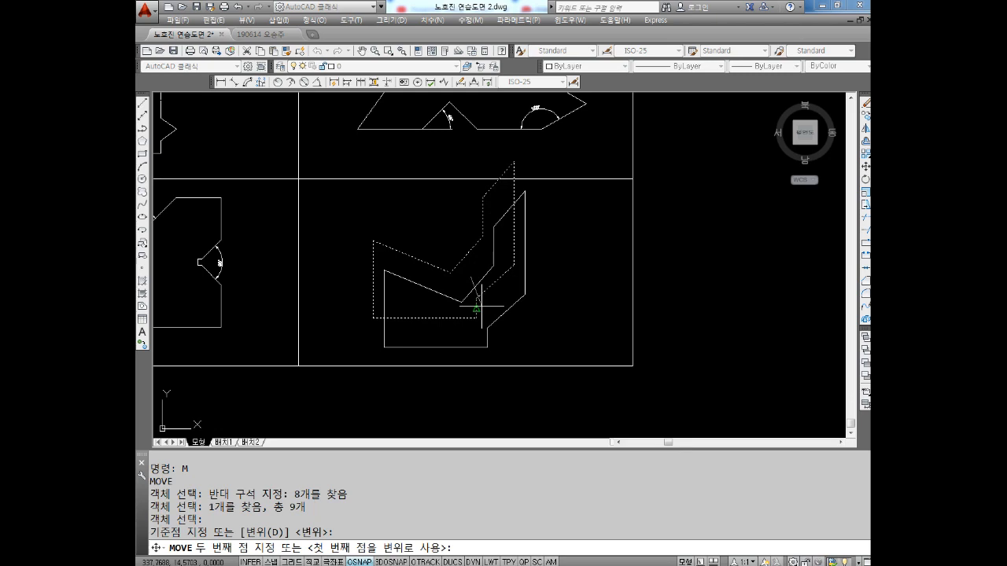
key(Escape)
key(Escape)
Move the isometric cube figure with its angle dimension slightly down within the top-right frame
scroll(656, 288, down, 6)
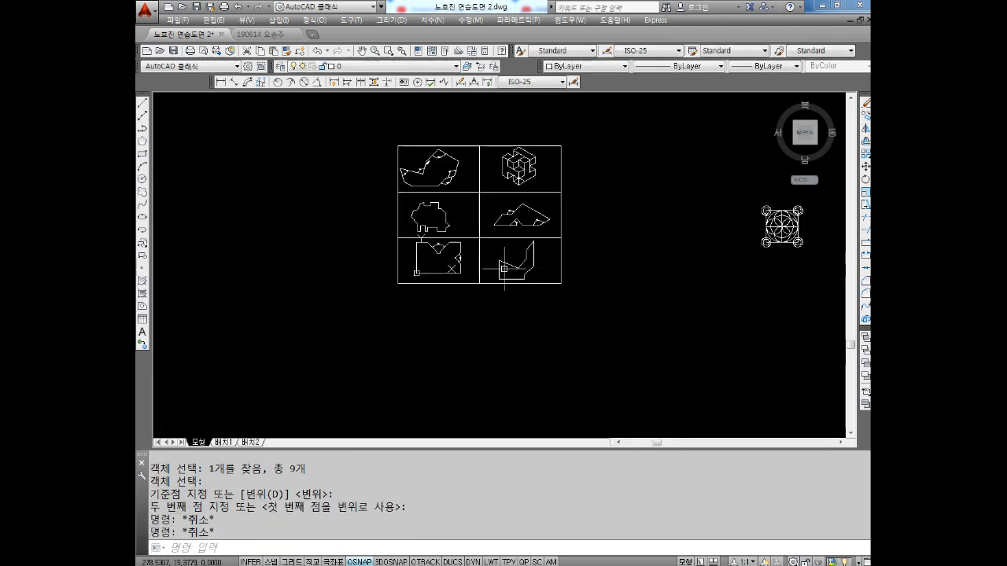
scroll(488, 189, up, 5)
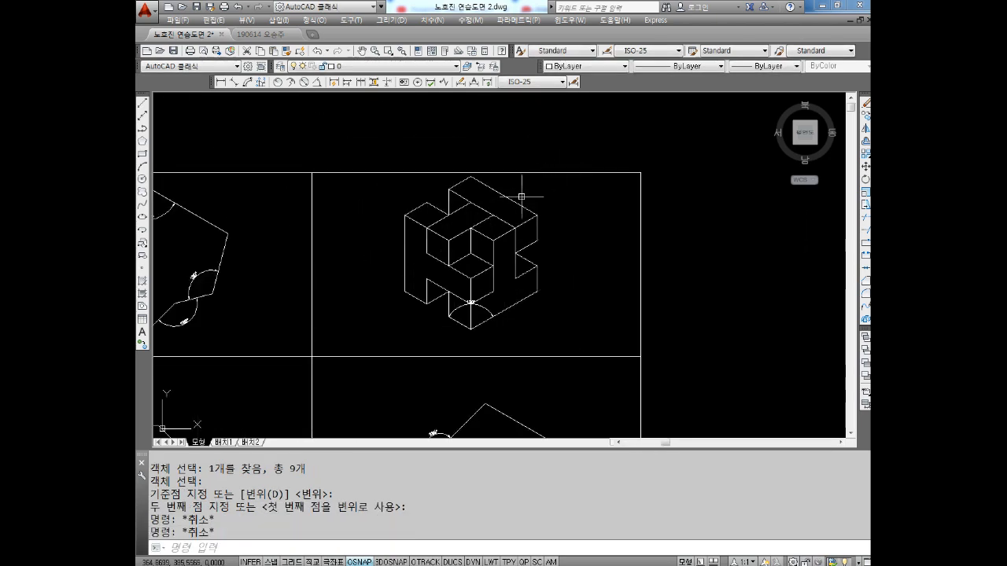
key(Escape)
key(Escape)
text(m)
key(Return)
click(544, 176)
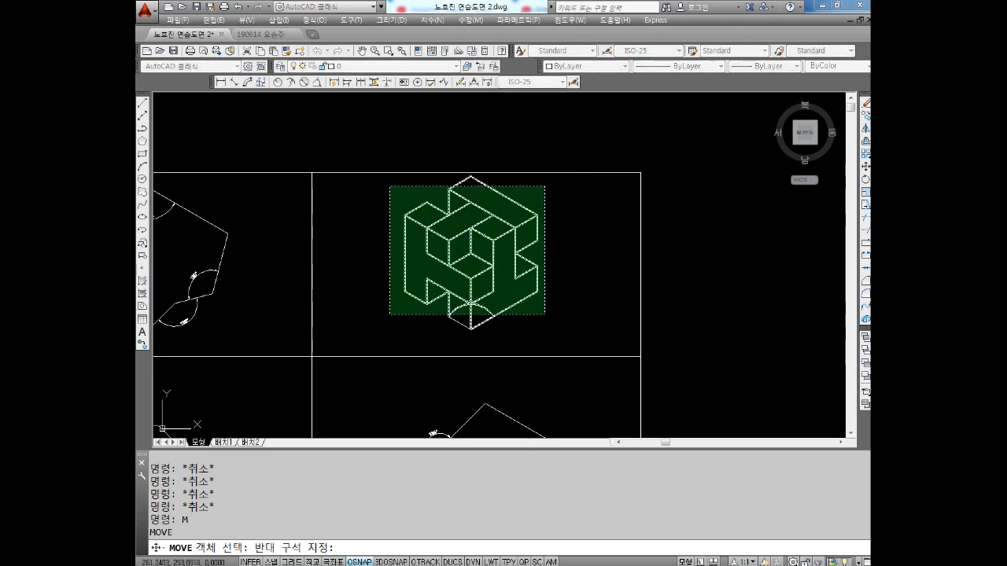
click(389, 328)
click(538, 289)
click(447, 328)
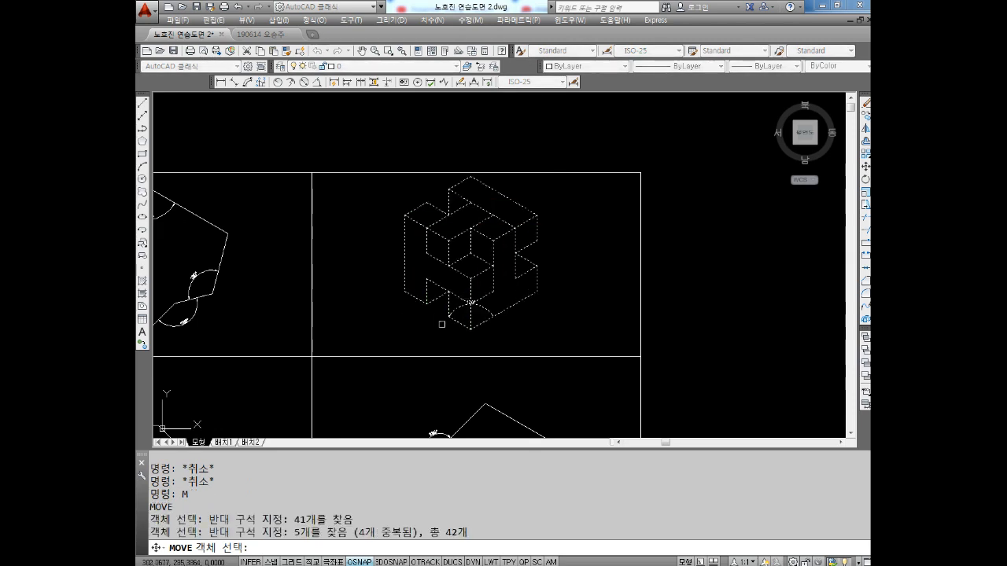
key(Return)
click(470, 268)
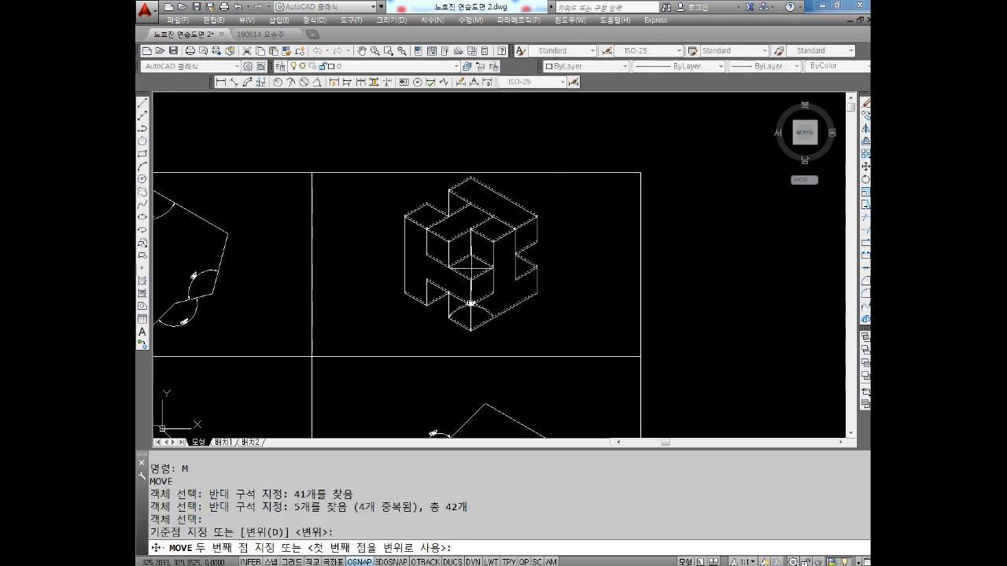
key(Escape)
key(Escape)
Move the angled polygon with its angle dimensions slightly right within the top-left frame
scroll(526, 284, down, 2)
middle_drag(486, 280, 559, 241)
middle_drag(368, 297, 446, 244)
middle_drag(444, 181, 448, 227)
scroll(456, 213, up, 2)
key(Escape)
text(m)
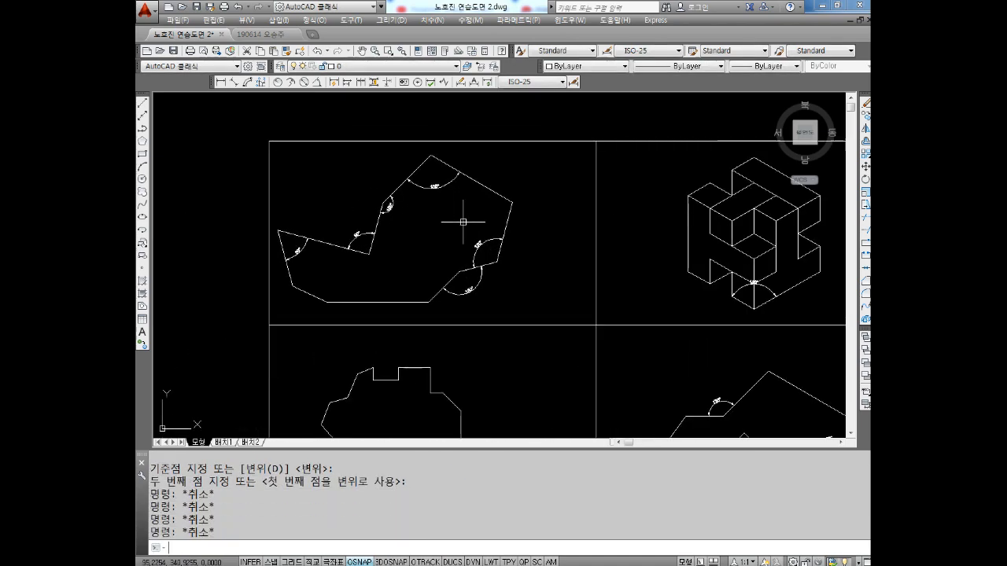
key(Return)
click(538, 159)
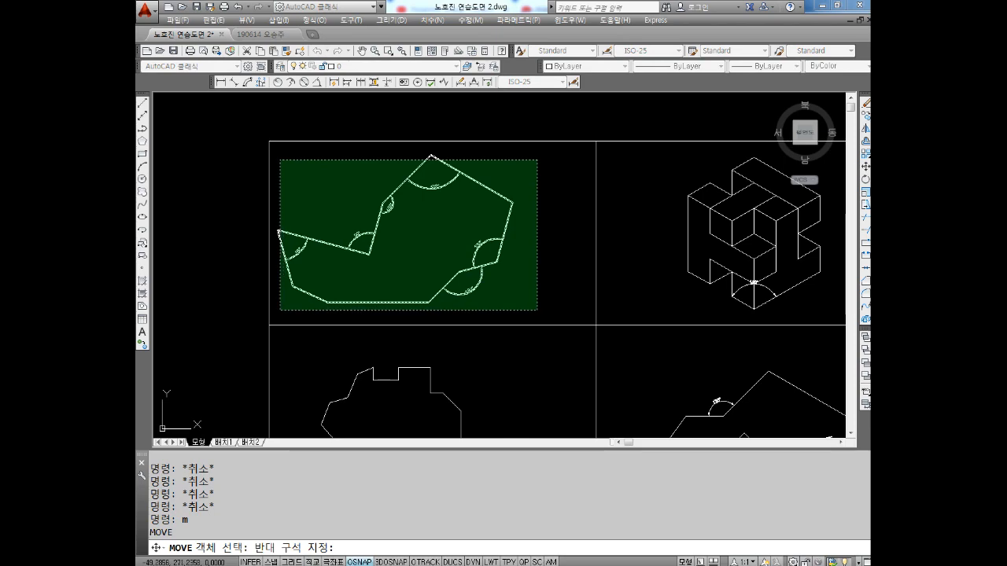
click(277, 306)
key(Return)
click(406, 255)
click(428, 257)
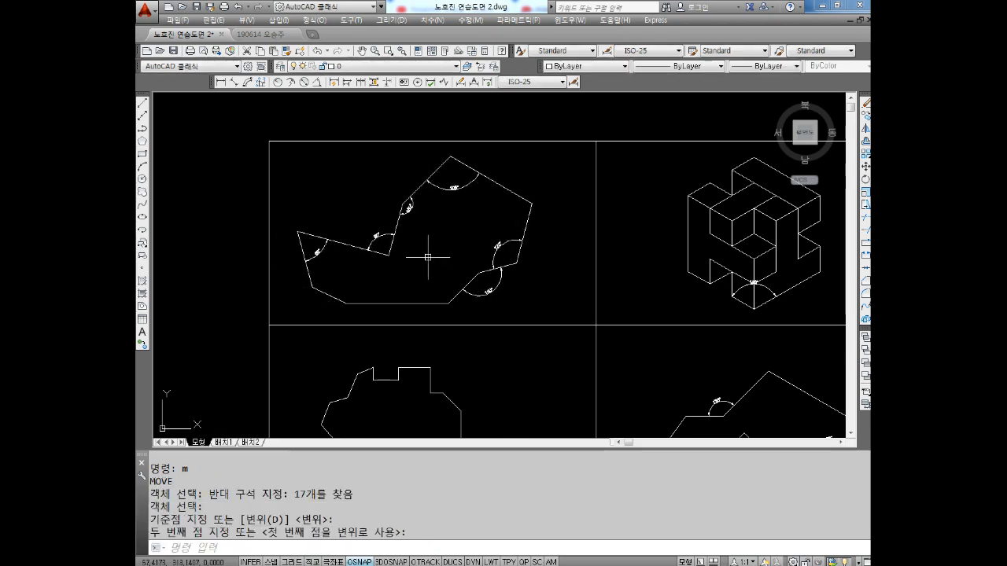
key(Escape)
Move the stepped outline slightly right within the middle-left frame
middle_drag(453, 308, 446, 236)
middle_drag(443, 272, 442, 240)
key(Escape)
key(Escape)
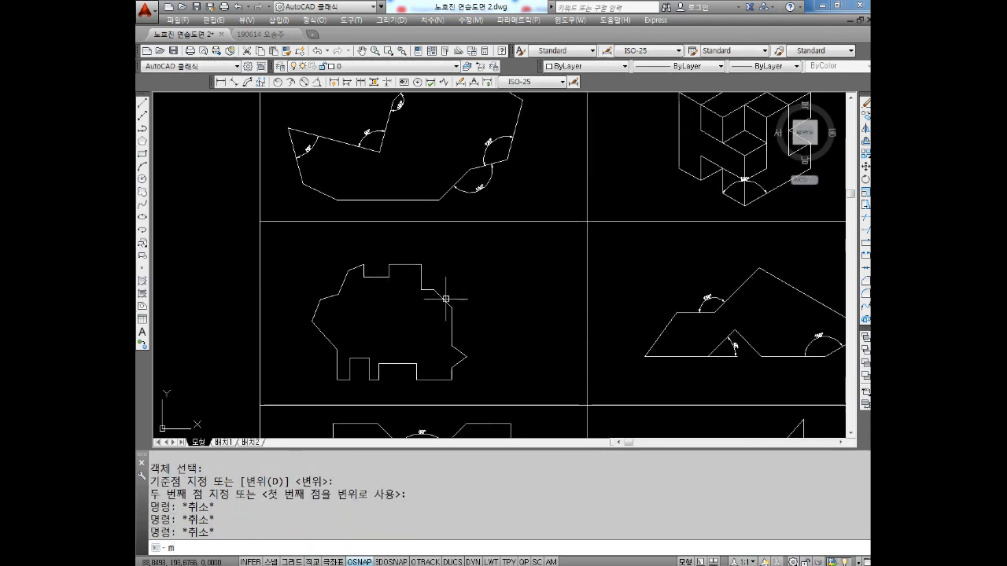
text(m)
key(Return)
click(513, 255)
click(299, 388)
key(Return)
click(381, 330)
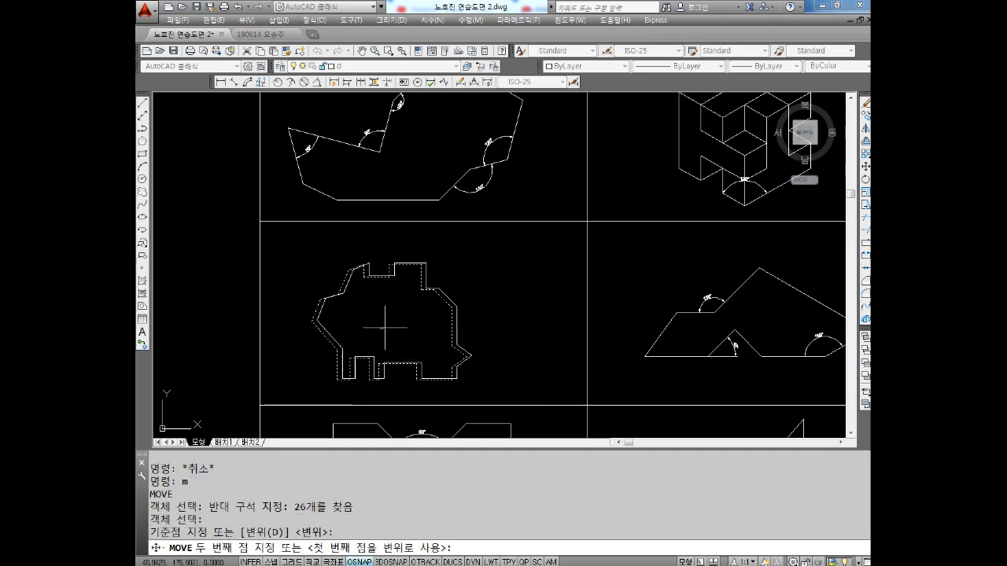
click(404, 323)
key(Escape)
scroll(464, 340, down, 2)
middle_drag(523, 375, 499, 254)
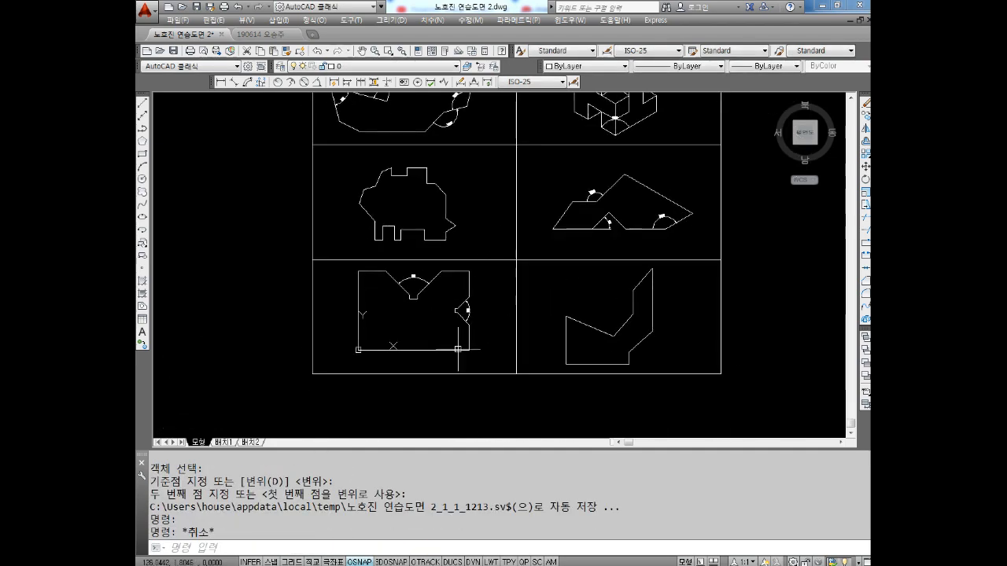
mouse_move(480, 308)
middle_down()
mouse_move(489, 326)
mouse_move(462, 313)
middle_up()
middle_drag(451, 256, 449, 280)
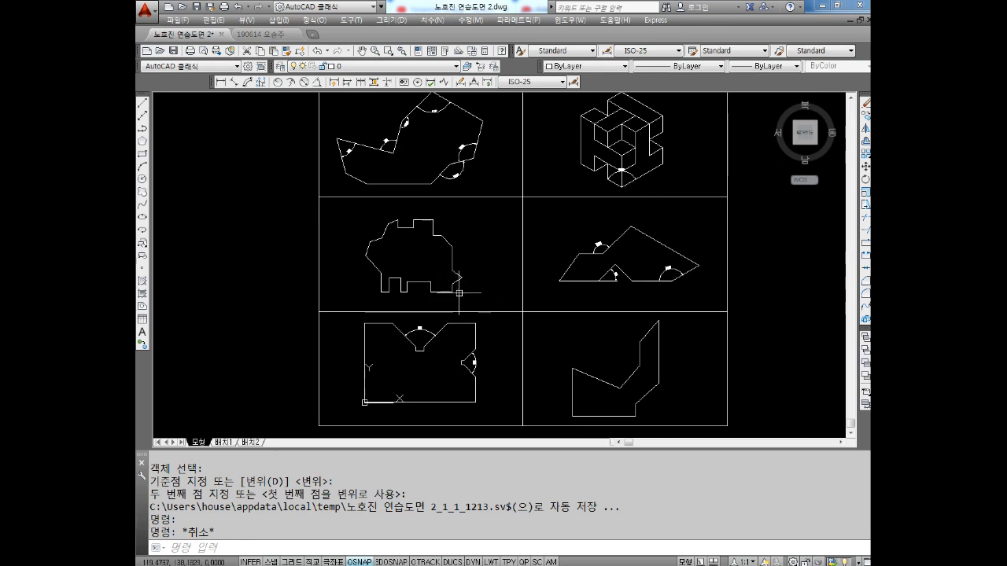
middle_drag(469, 342, 471, 306)
key(Escape)
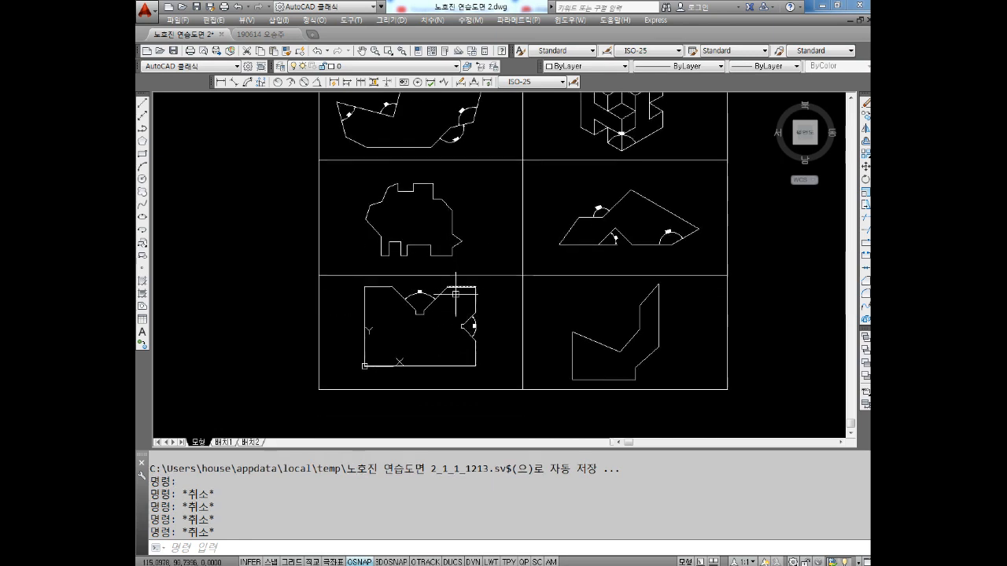
key(Return)
scroll(454, 301, up, 2)
scroll(802, 268, down, 5)
key(Escape)
scroll(441, 322, up, 2)
key(Escape)
scroll(432, 335, up, 4)
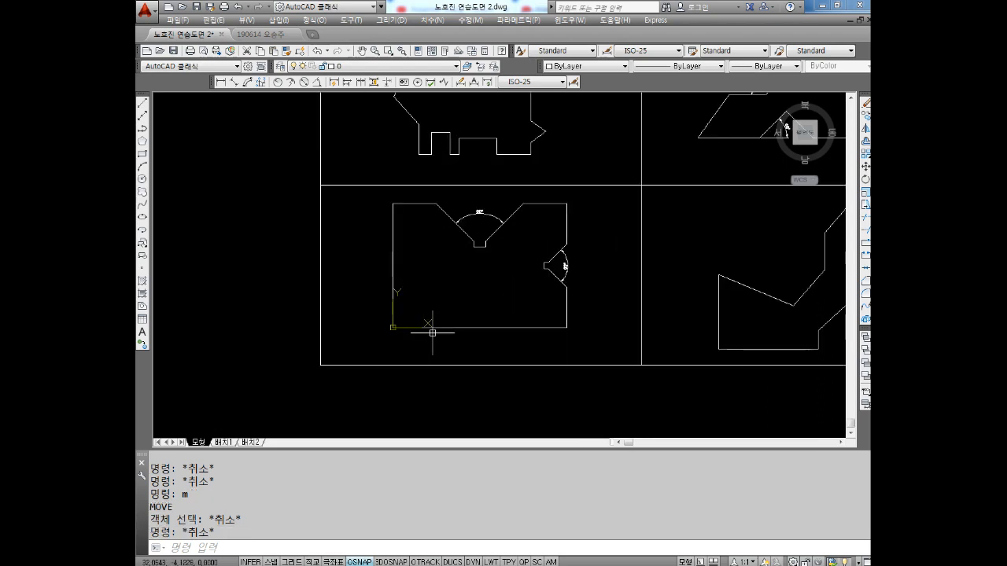
scroll(394, 320, up, 4)
scroll(382, 335, down, 10)
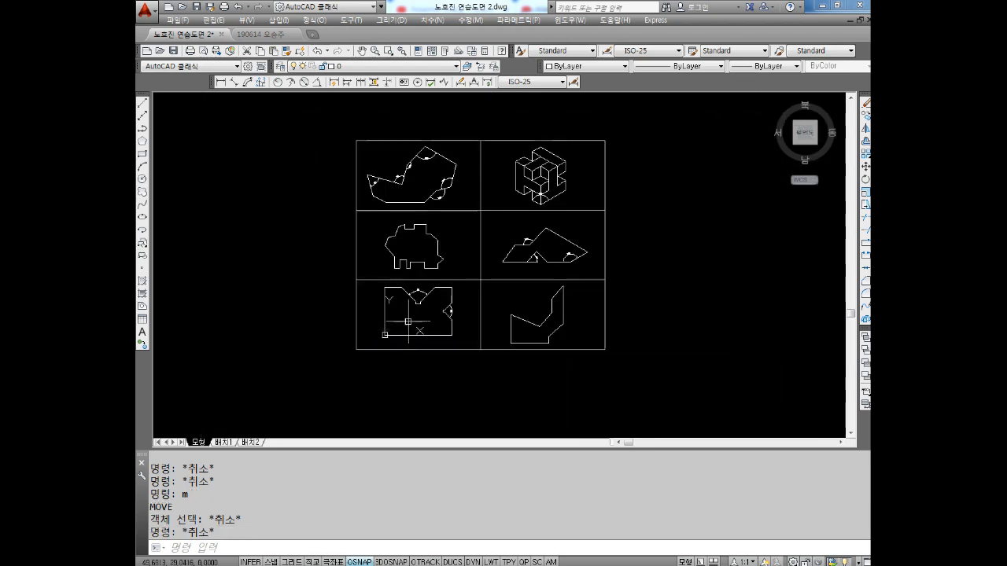
Move all six frames together with their shapes up and to the right, away from the origin
key(Escape)
key(Escape)
text(m)
key(Return)
click(629, 148)
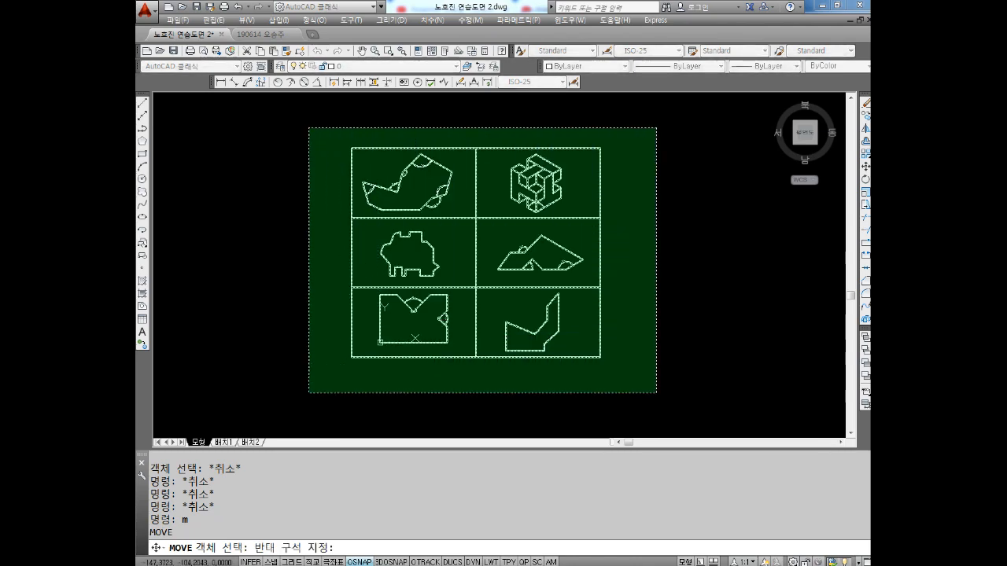
click(321, 376)
key(Return)
click(476, 287)
key(Escape)
key(Escape)
scroll(493, 255, down, 6)
scroll(497, 244, up, 3)
scroll(486, 326, up, 5)
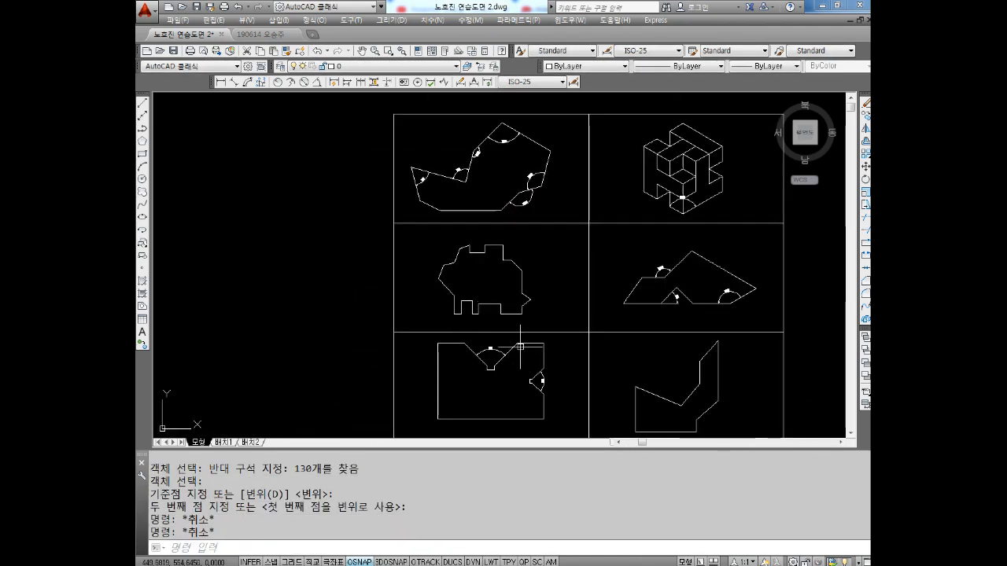
Move the whole six-frame sheet down to sit between the origin and the circle practice drawing
scroll(456, 299, down, 5)
key(Escape)
key(Escape)
text(m)
key(Return)
click(665, 173)
click(364, 378)
key(Return)
click(459, 323)
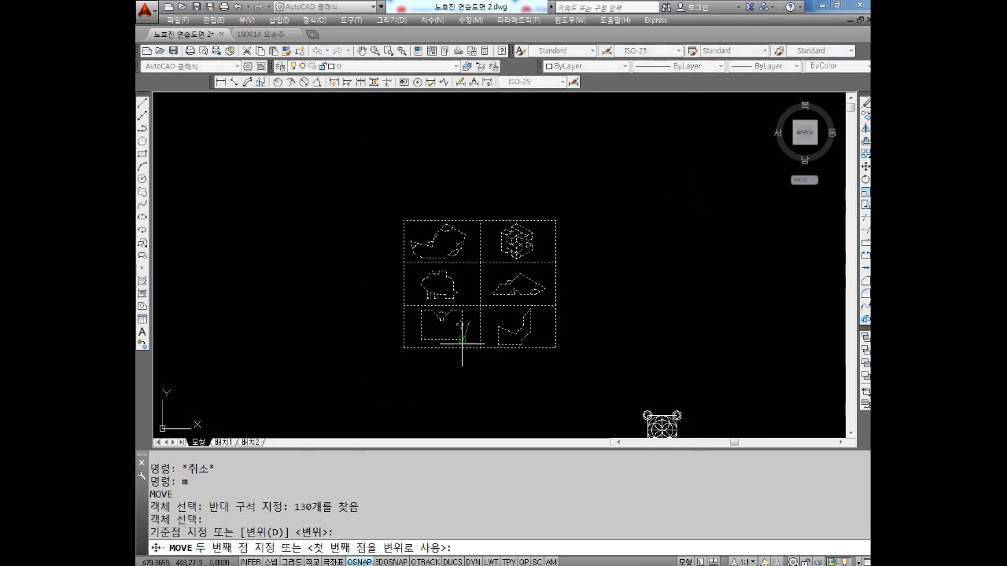
middle_drag(422, 355, 512, 225)
middle_drag(504, 365, 432, 283)
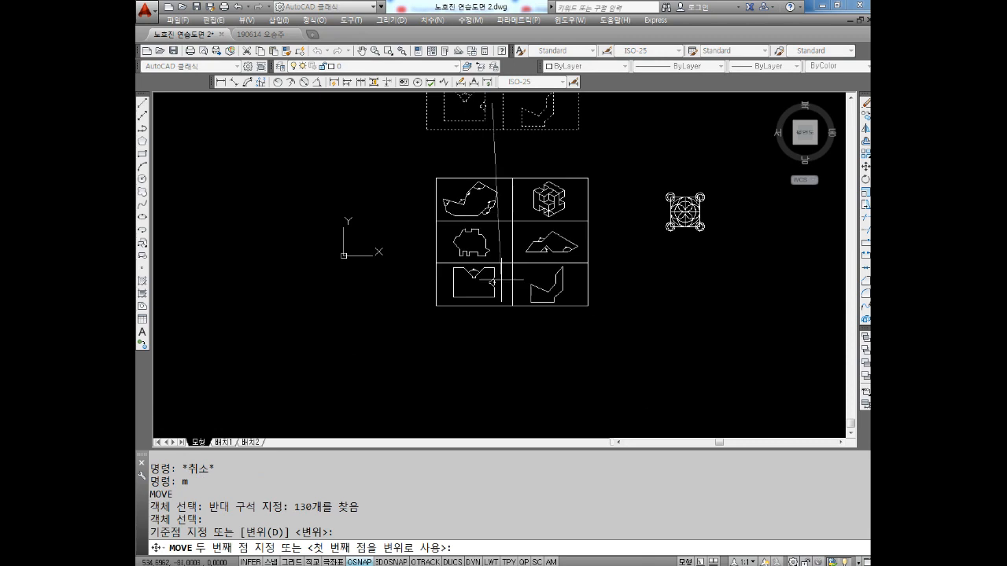
key(Escape)
key(Escape)
scroll(449, 252, up, 4)
scroll(450, 244, down, 2)
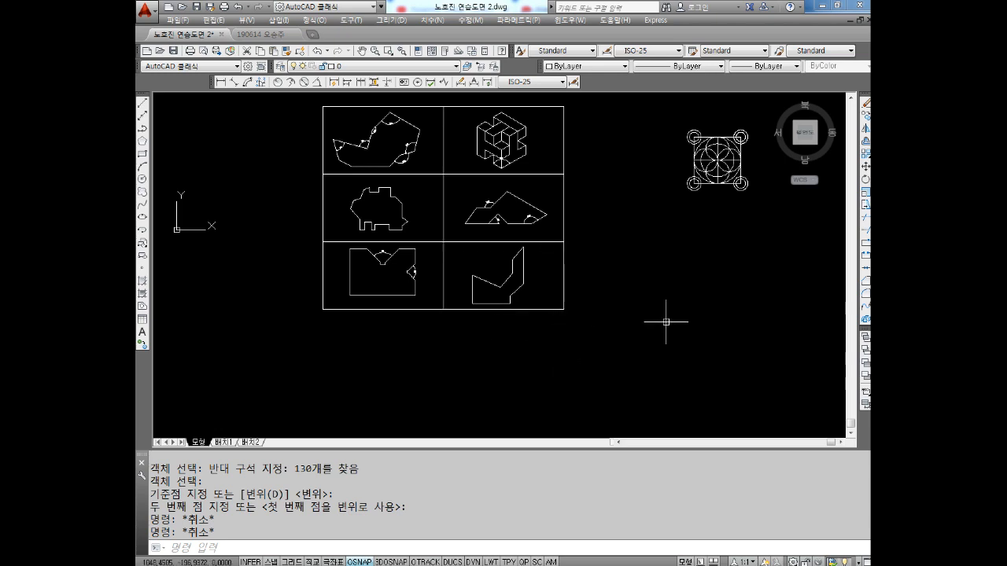
Draw a horizontal line with Ortho on in the empty area below and to the right of the circle drawing
scroll(659, 291, down, 3)
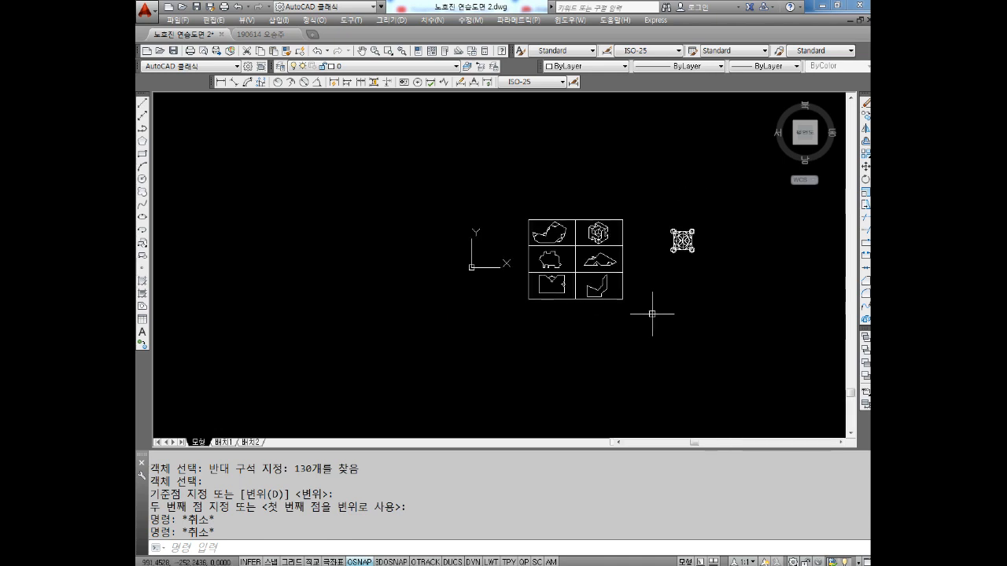
middle_drag(730, 270, 478, 275)
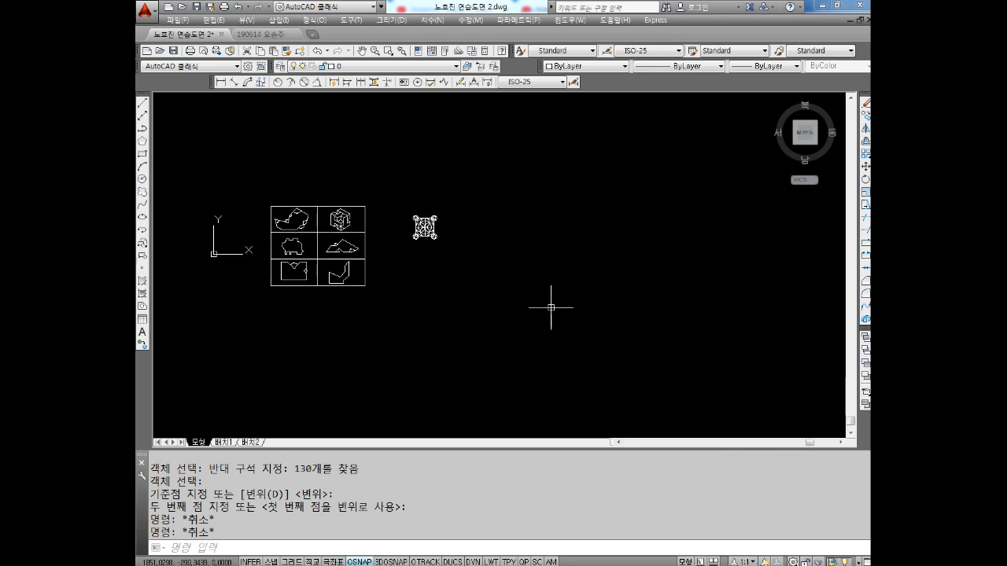
scroll(460, 218, up, 4)
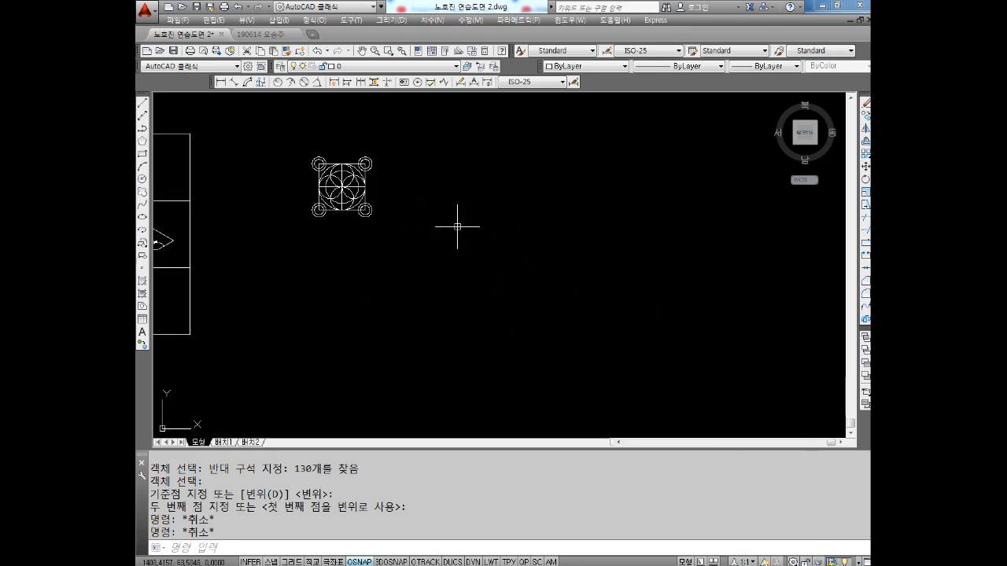
middle_drag(420, 275, 431, 259)
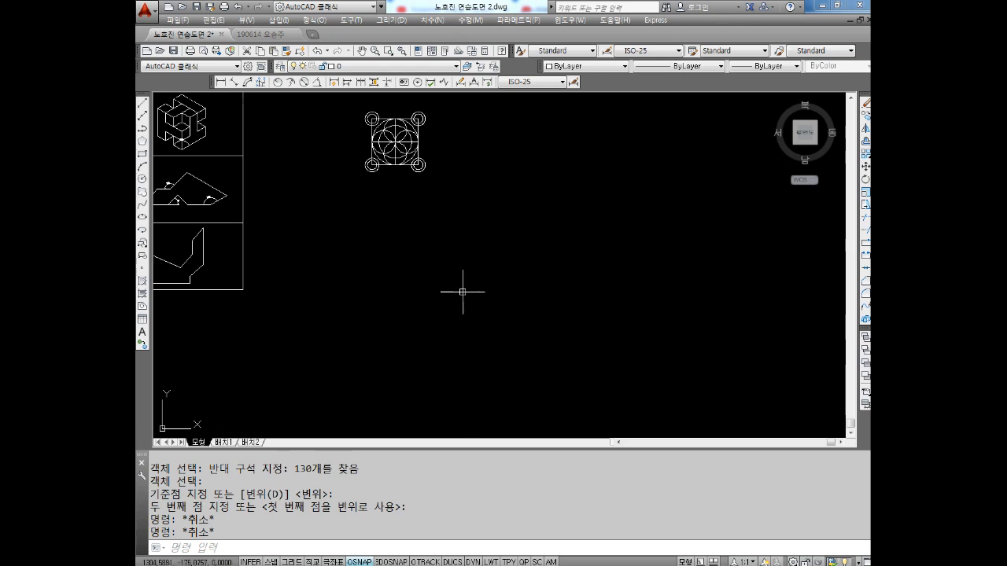
key(Escape)
text(l)
key(Return)
click(439, 291)
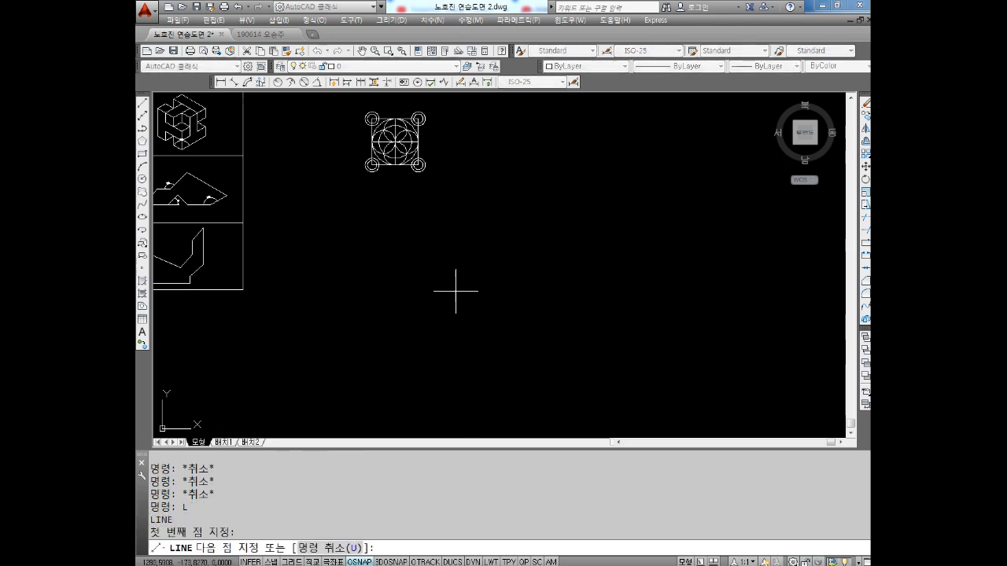
key(F8)
click(679, 291)
key(Escape)
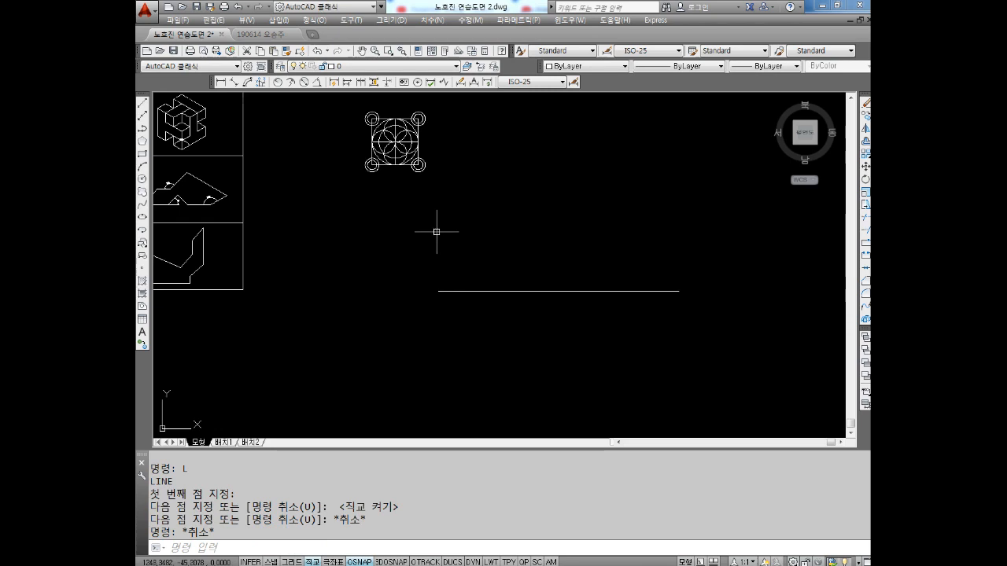
Draw a vertical line crossing the horizontal line about a third of the way from its left end
key(Escape)
key(Return)
click(513, 170)
click(512, 418)
key(Escape)
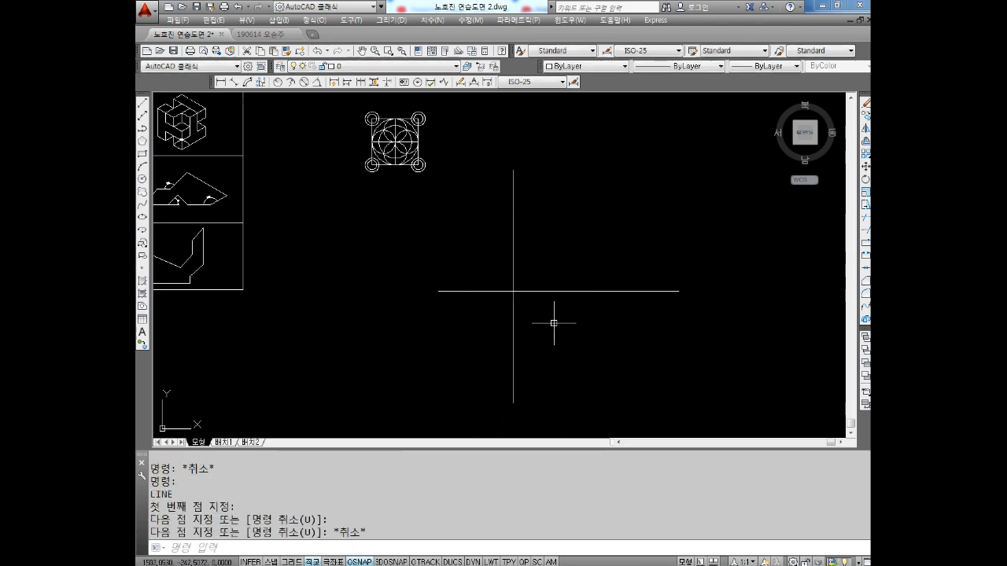
key(Escape)
scroll(534, 318, up, 3)
middle_drag(527, 286, 487, 319)
key(Escape)
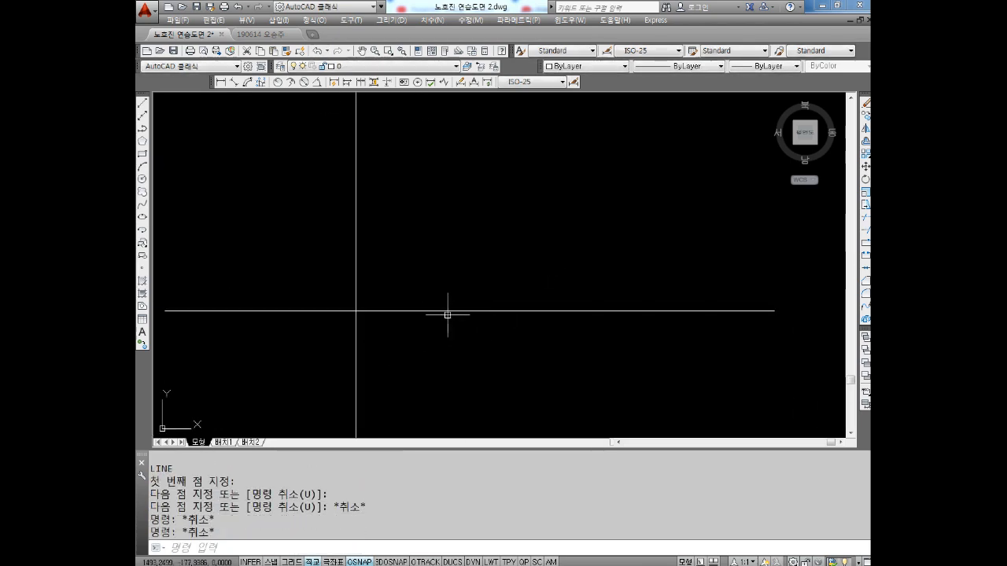
scroll(449, 318, down, 2)
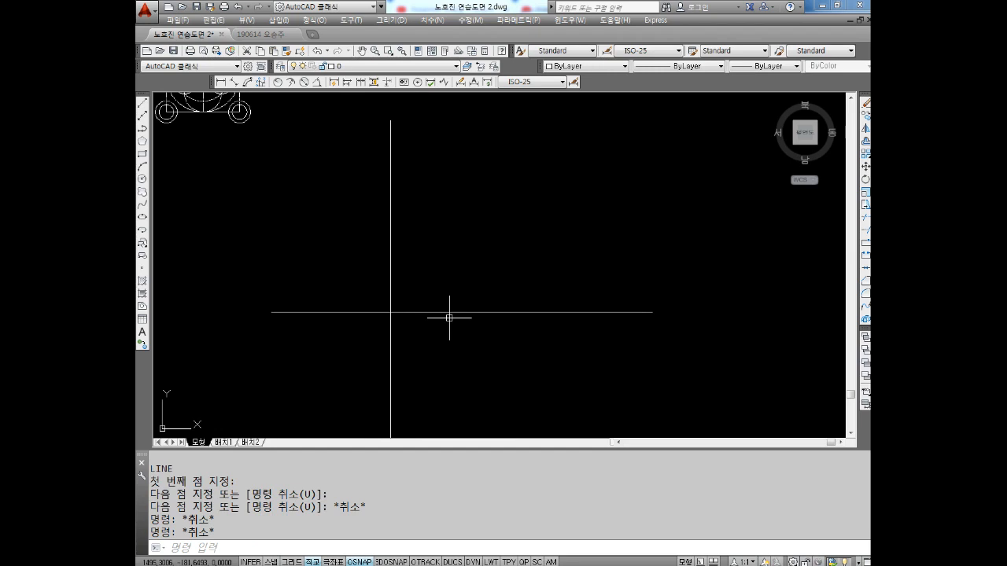
key(Escape)
key(Escape)
middle_drag(427, 310, 403, 279)
key(Escape)
key(Escape)
middle_drag(432, 229, 418, 279)
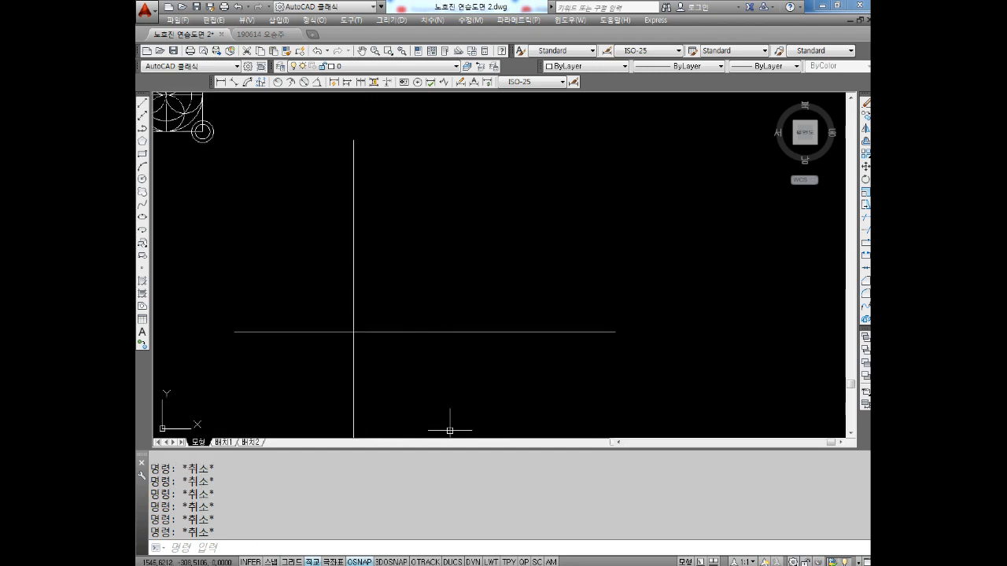
Switch to Notepad and add the notes "C 엔터" and "TTR (접점+접점+반경값)" below the move note
key(alt+Tab)
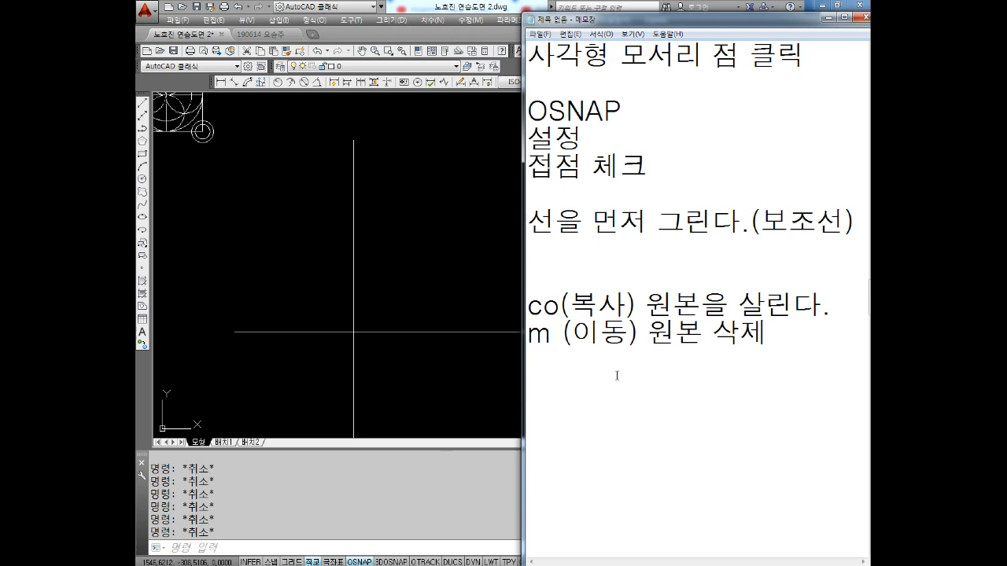
text(ㅊ)
key(BackSpace)
text(ㅊ)
key(BackSpace)
text(C 엔터)
key(Return)
text(TTR ()
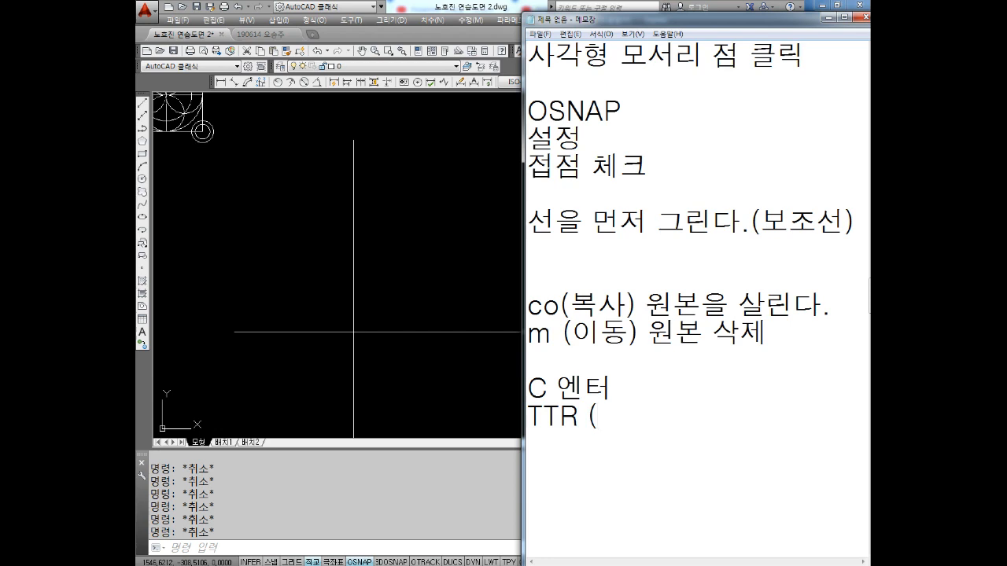
text(저점)
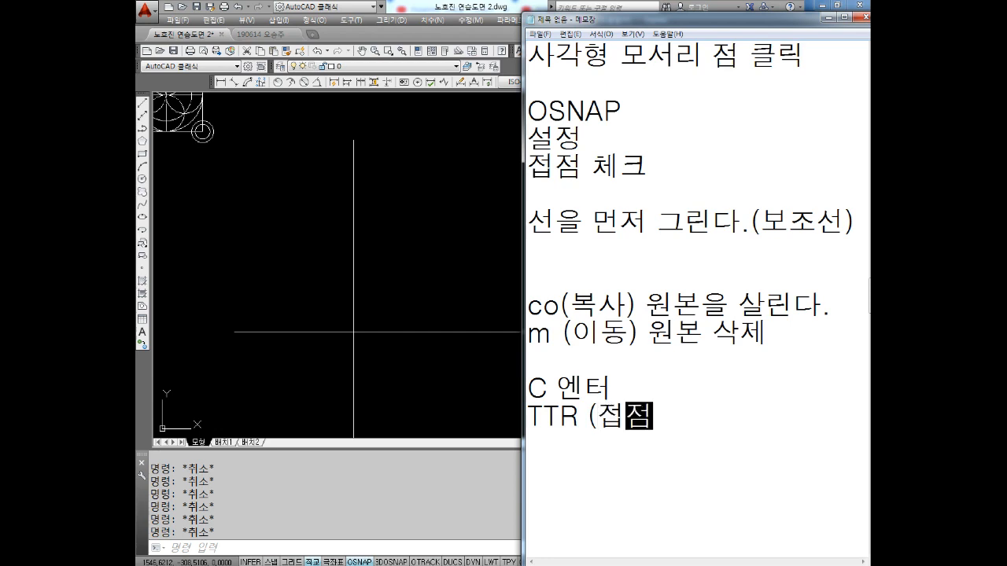
text(+저점))
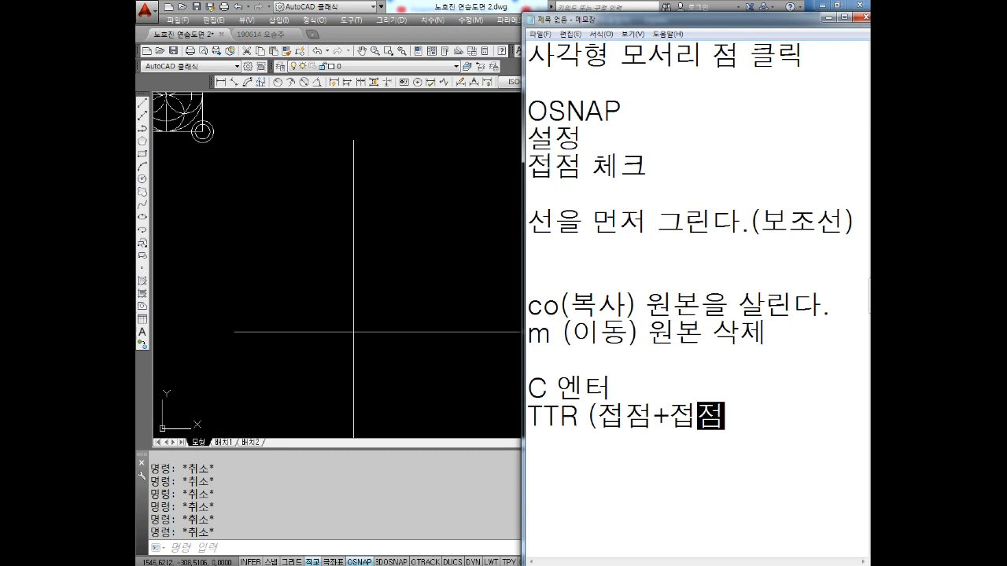
text(+반경값))
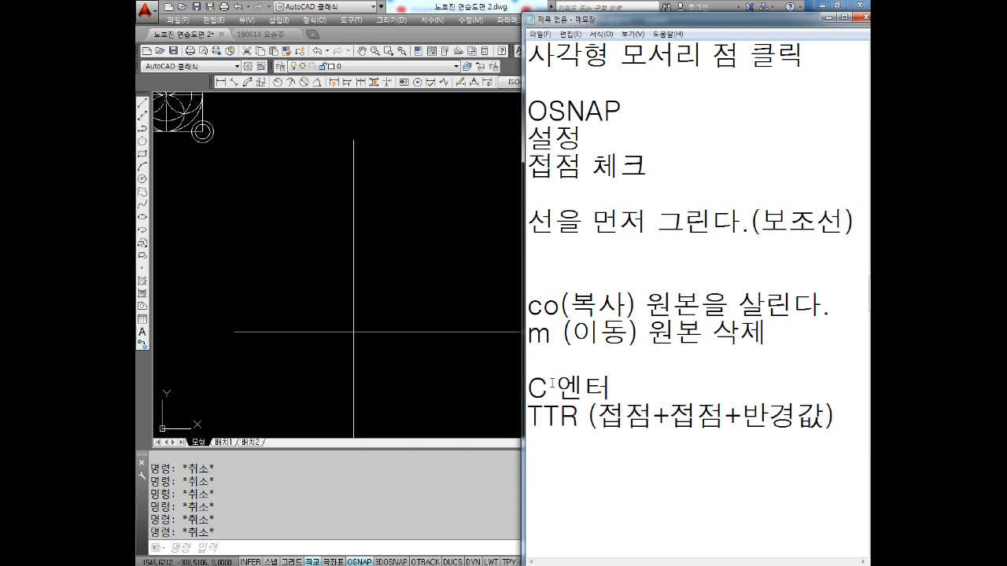
Correct the start of the tangent circle note from "TTR" to "T 엔터"
key(BackSpace)
key(BackSpace)
key(BackSpace)
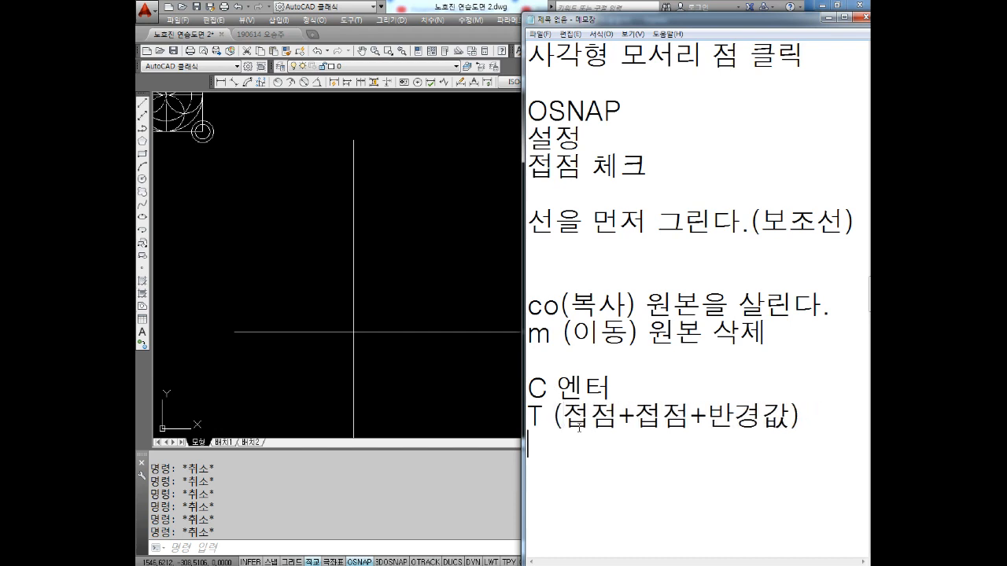
text(DP)
key(BackSpace)
key(BackSpace)
text(엔터)
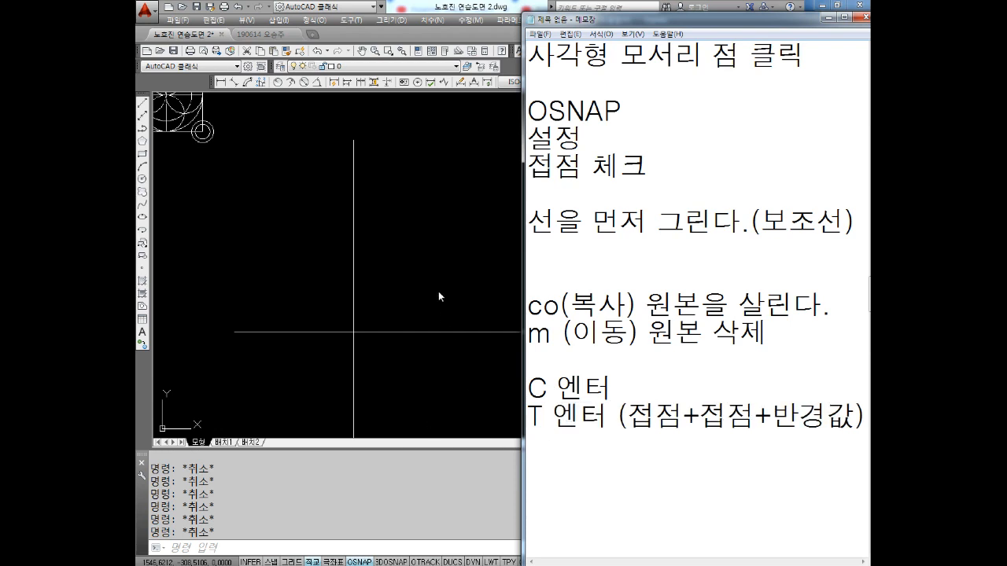
Return to AutoCAD and draw a Ttr circle of radius 10 tangent to the vertical and horizontal lines, in their upper-right quadrant
click(444, 316)
text(C)
key(Return)
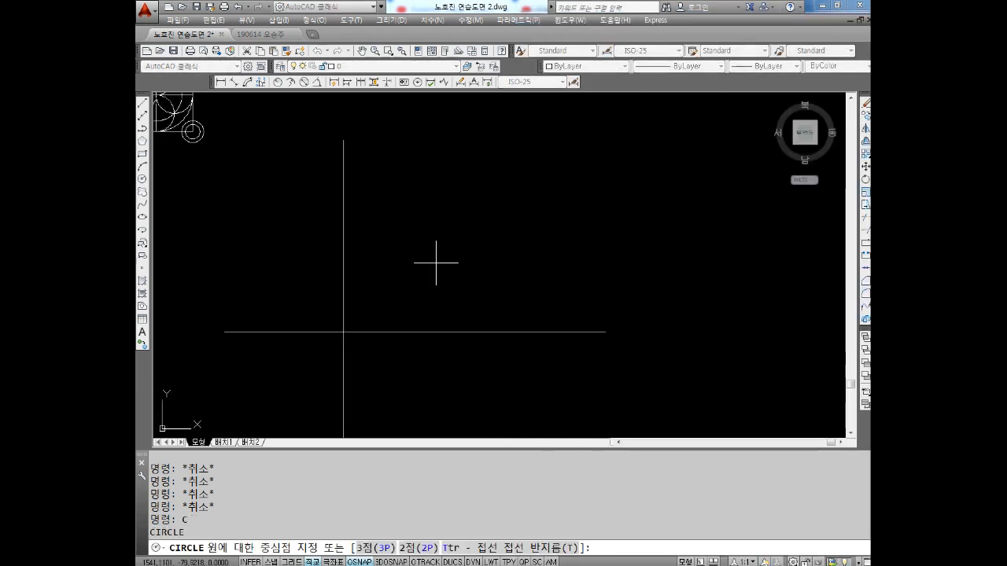
text(T)
key(Return)
scroll(398, 328, up, 2)
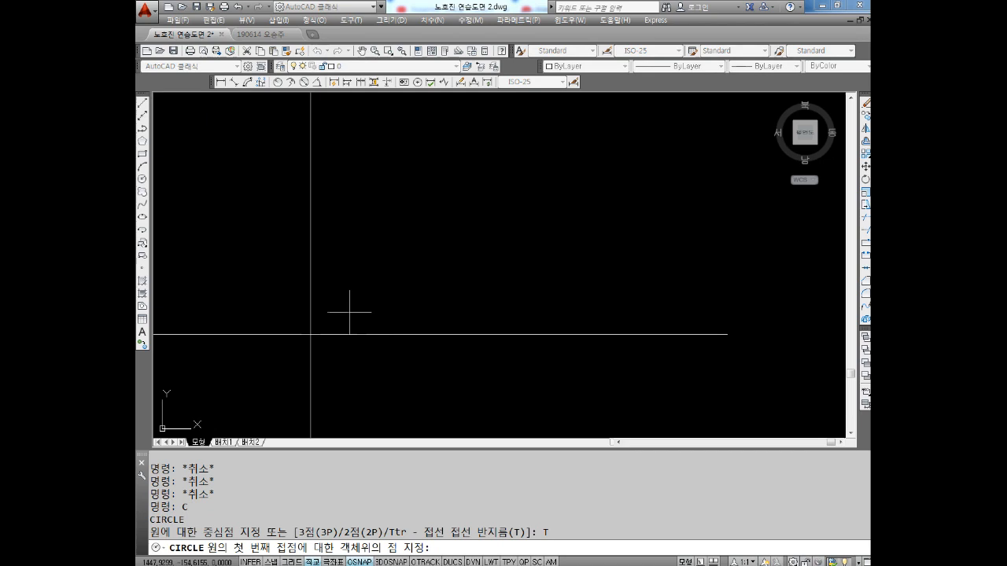
click(311, 249)
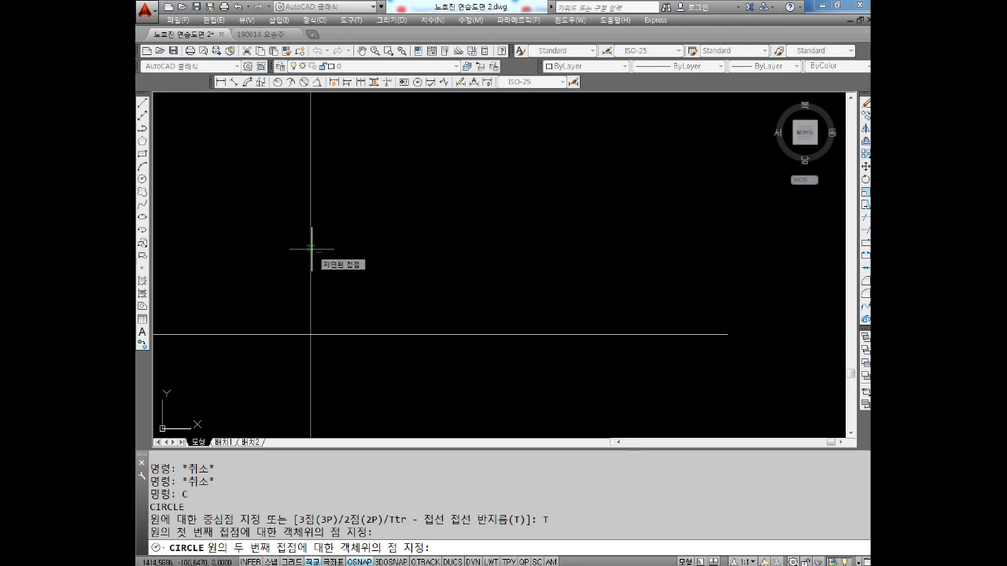
click(404, 335)
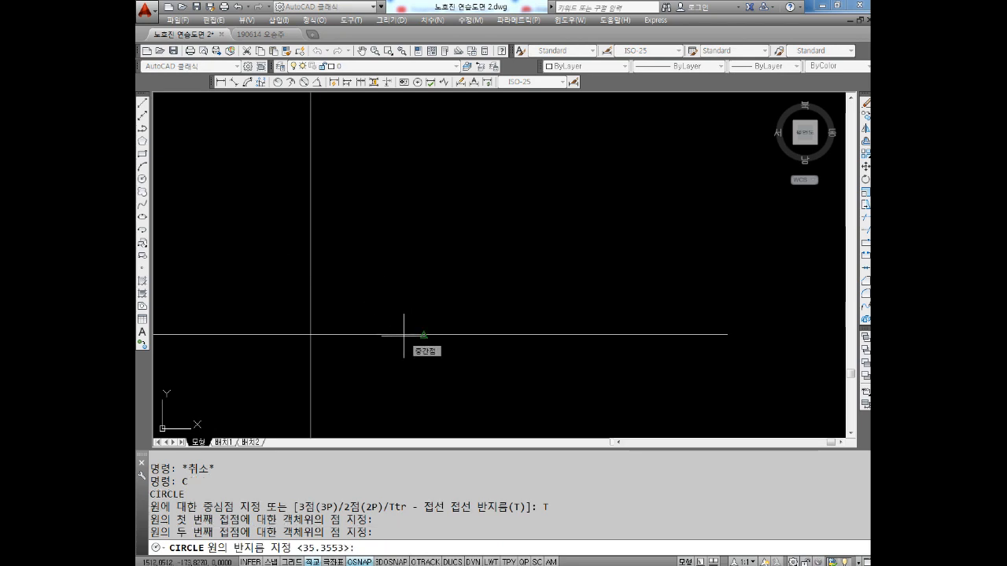
text(10)
key(Return)
key(Escape)
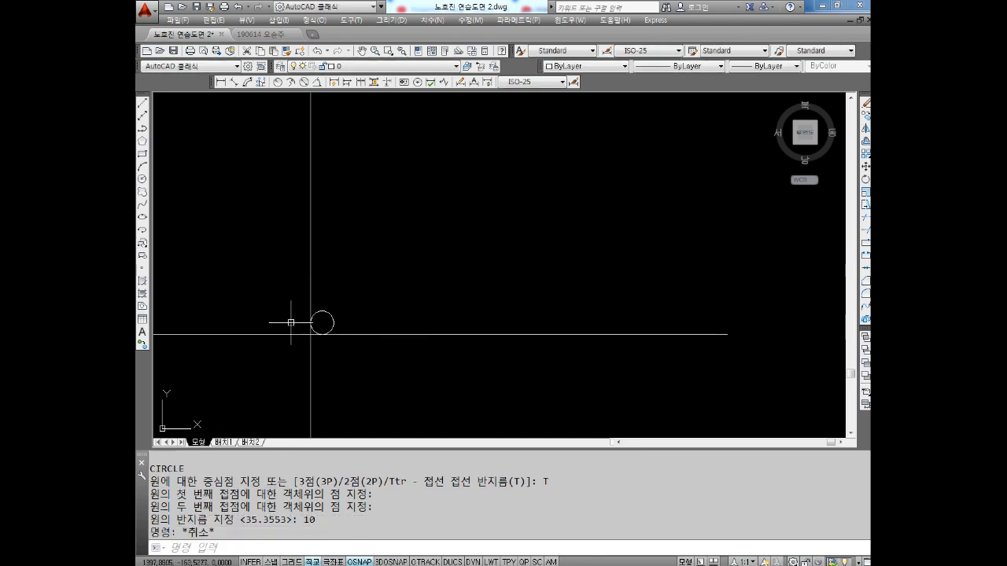
Examine where the radius 10 circle touches the vertical and horizontal lines
key(Escape)
scroll(322, 340, up, 3)
scroll(323, 340, up, 4)
middle_drag(235, 198, 346, 283)
key(Escape)
click(318, 135)
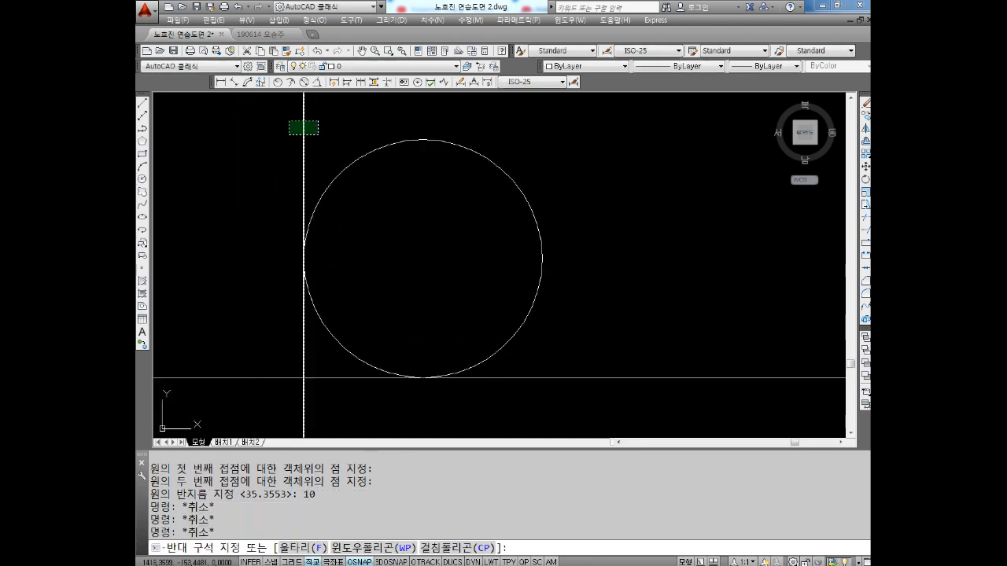
click(288, 122)
click(516, 405)
click(517, 406)
scroll(517, 405, down, 4)
mouse_move(517, 405)
middle_down()
mouse_move(519, 346)
mouse_move(486, 325)
middle_up()
key(Escape)
key(Escape)
key(Escape)
key(Escape)
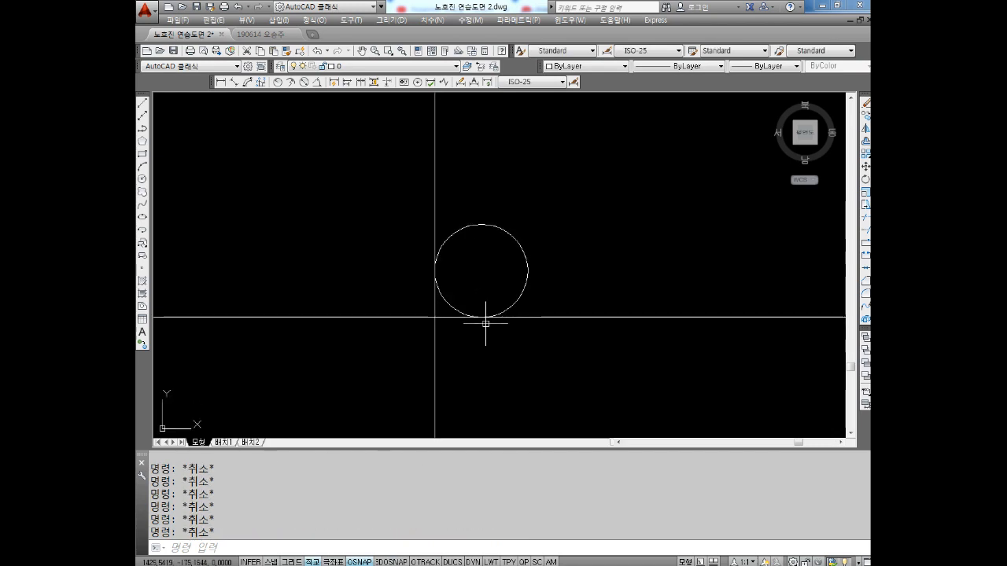
Draw a Ttr circle of radius 5 tangent to the horizontal and vertical lines, in their upper-left quadrant
text(C)
key(Return)
text(T)
key(Return)
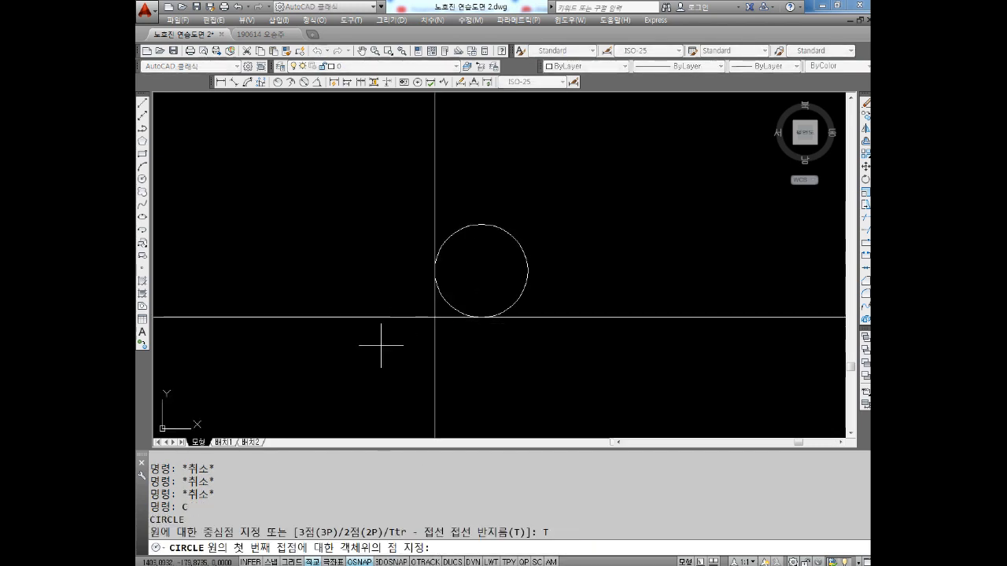
click(383, 319)
click(432, 221)
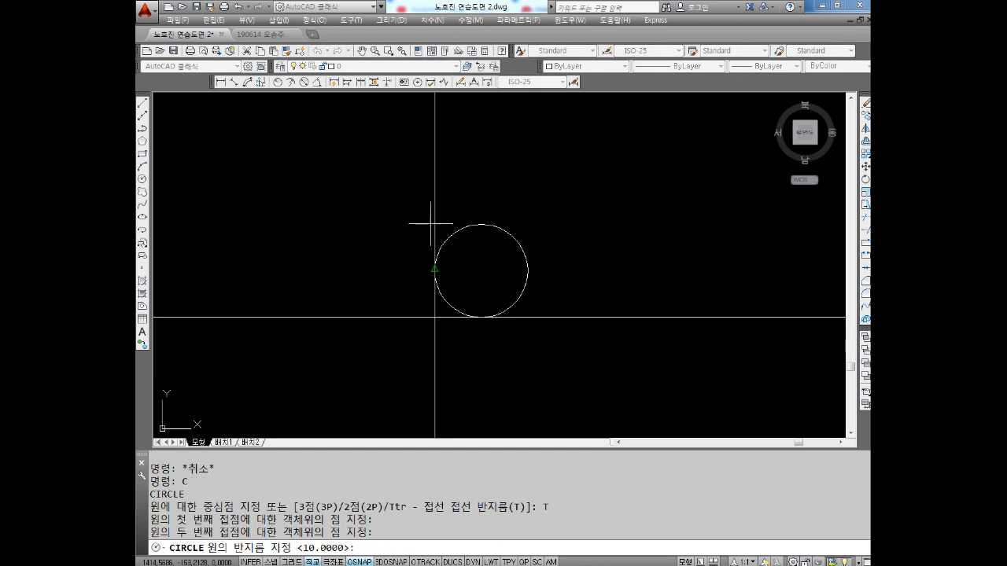
text(5)
key(Return)
key(Escape)
key(Escape)
scroll(429, 304, up, 6)
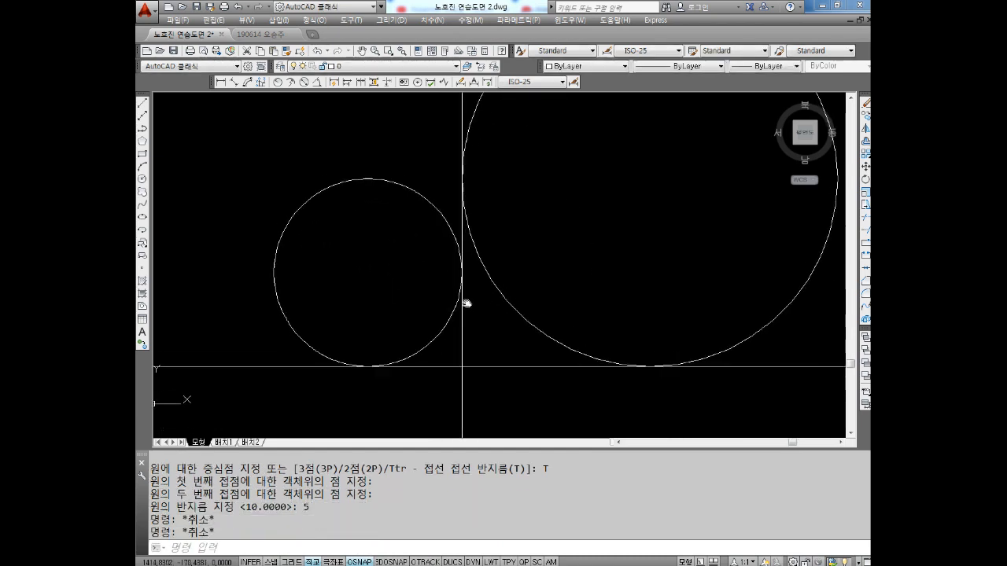
scroll(462, 291, down, 2)
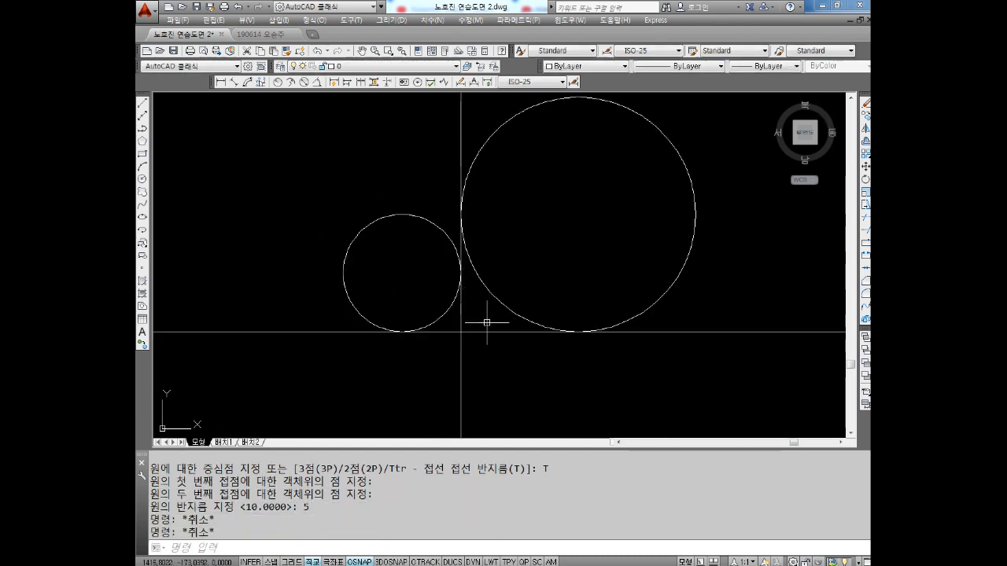
scroll(488, 322, down, 3)
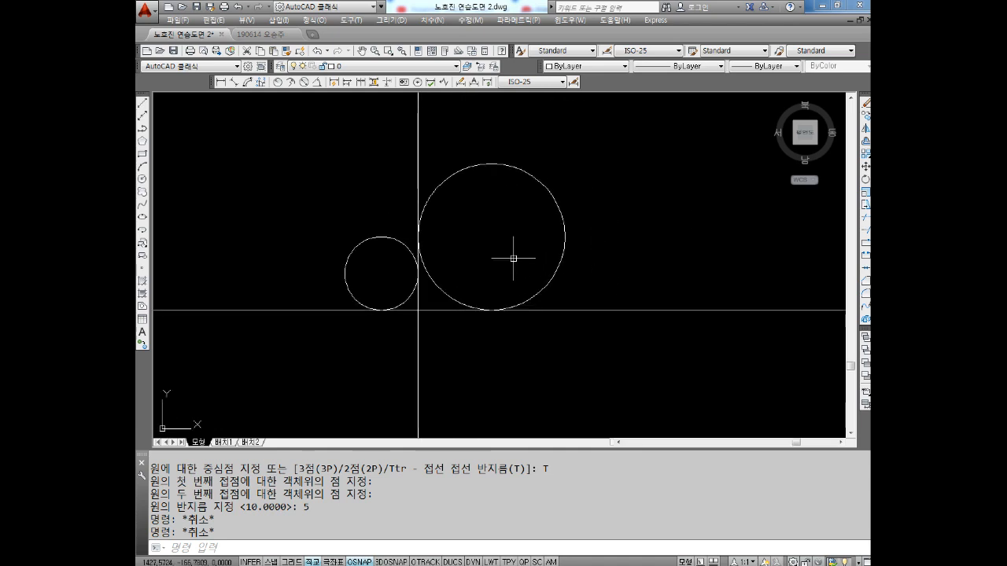
middle_drag(608, 262, 556, 284)
key(Escape)
key(Escape)
key(Escape)
key(Escape)
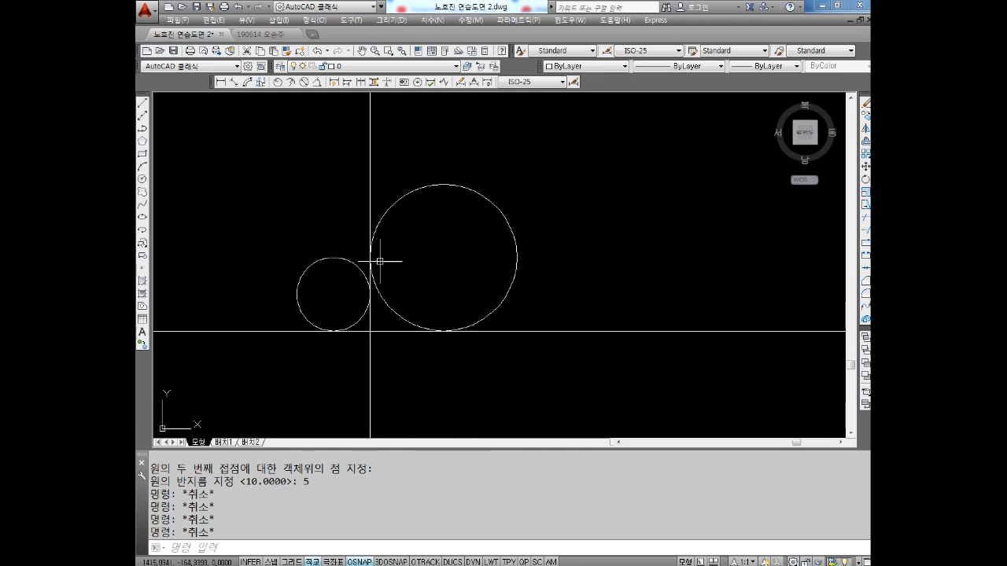
click(594, 309)
click(556, 360)
click(549, 236)
click(473, 268)
key(Escape)
key(Escape)
key(Escape)
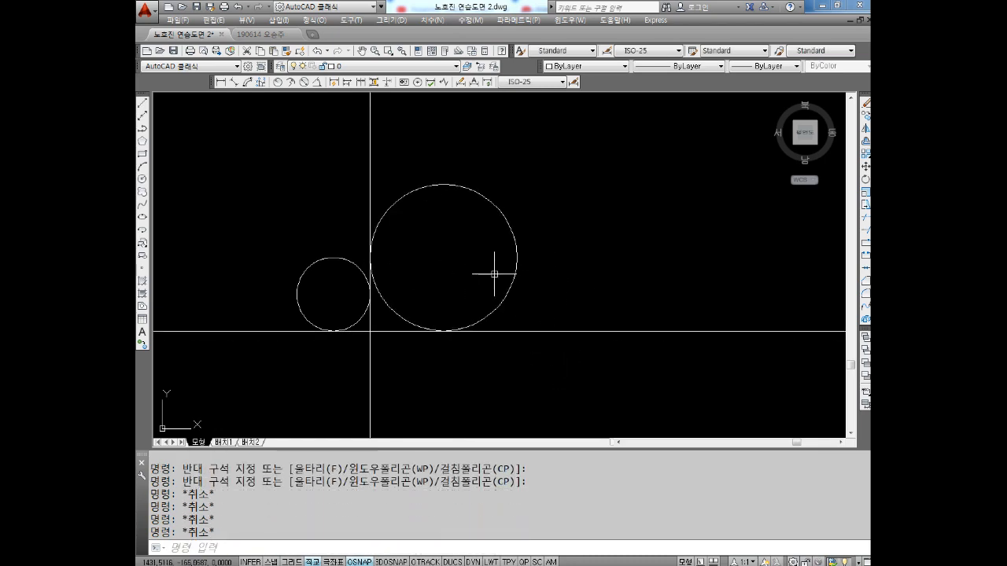
Draw a Ttr circle of radius 5 tangent to the radius 10 circle's lower right side and the horizontal line
text(C)
key(Return)
text(T)
key(Return)
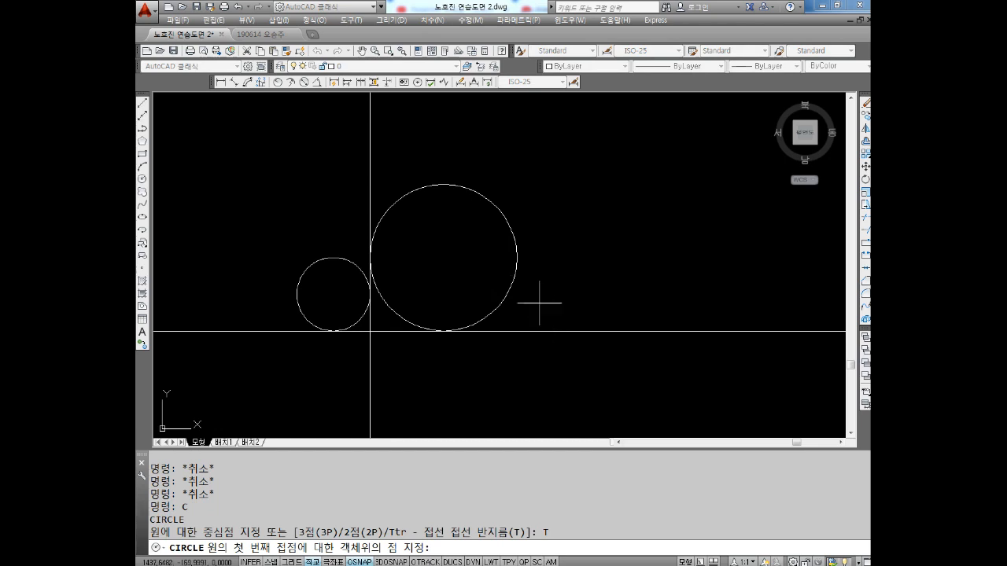
click(516, 277)
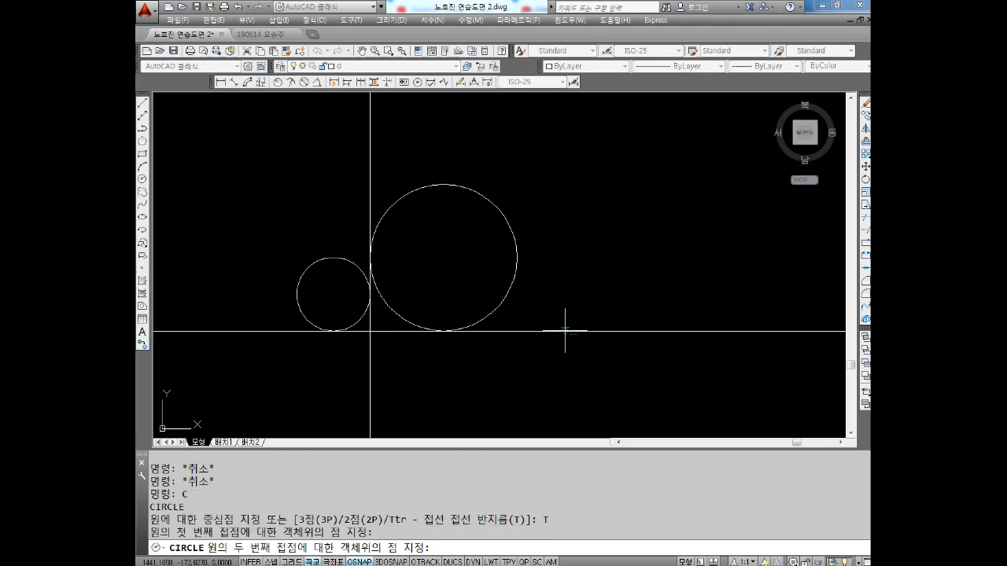
click(565, 331)
text(5)
key(Return)
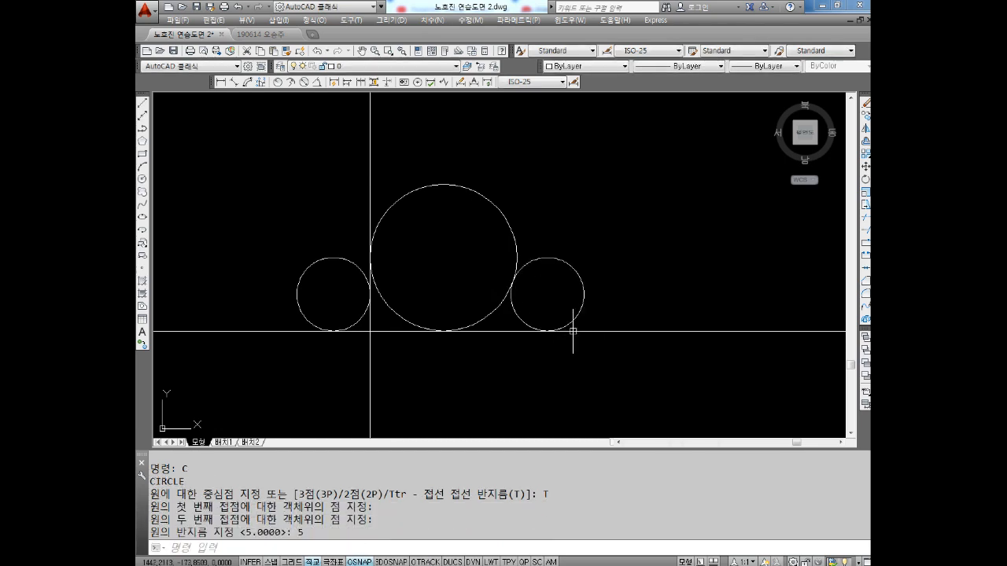
key(Escape)
key(Escape)
Examine where the new radius 5 circle touches the radius 10 circle and the horizontal line
scroll(527, 252, up, 2)
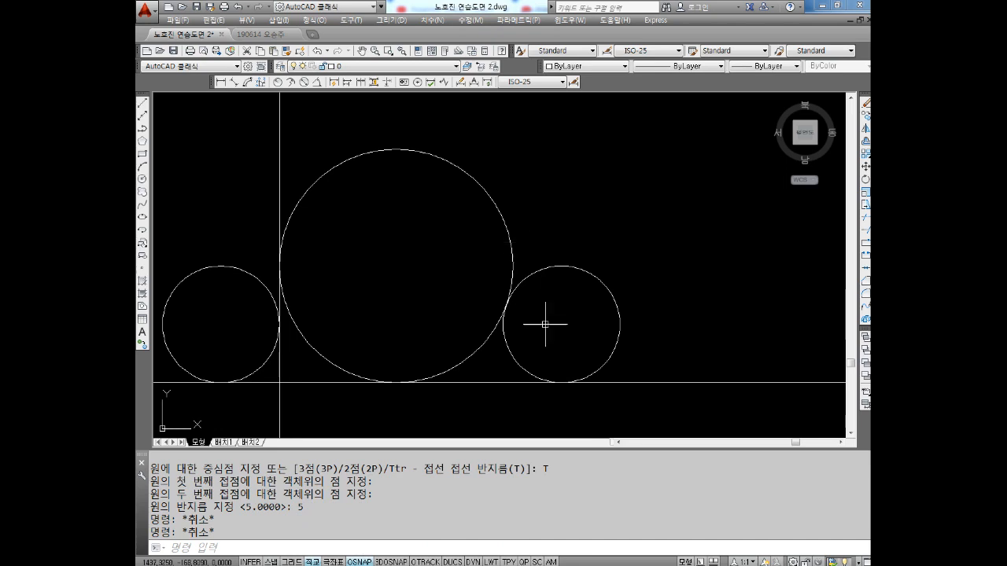
click(478, 348)
click(437, 335)
key(Escape)
click(515, 345)
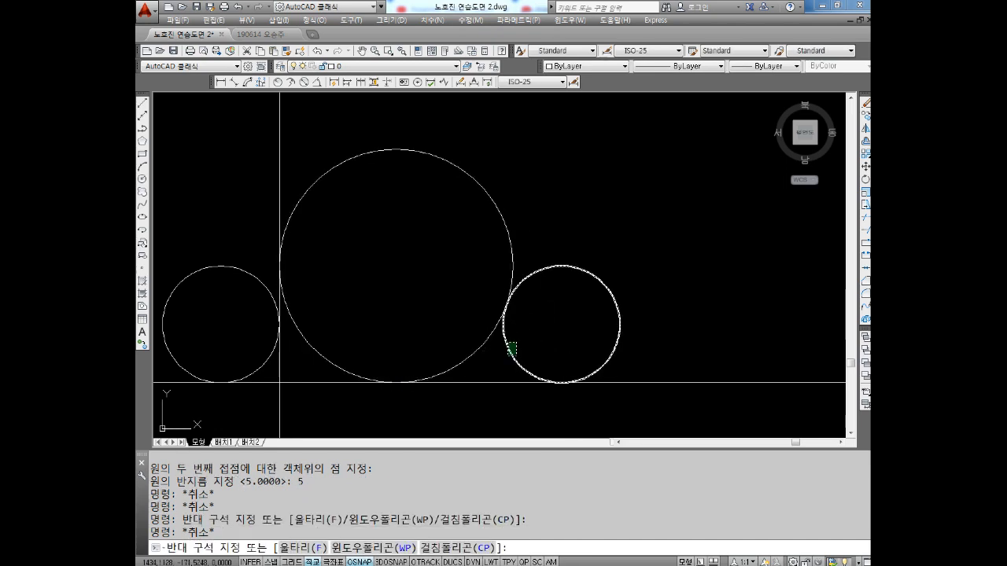
click(503, 358)
key(Escape)
key(Escape)
scroll(514, 325, down, 2)
scroll(554, 304, up, 2)
key(Escape)
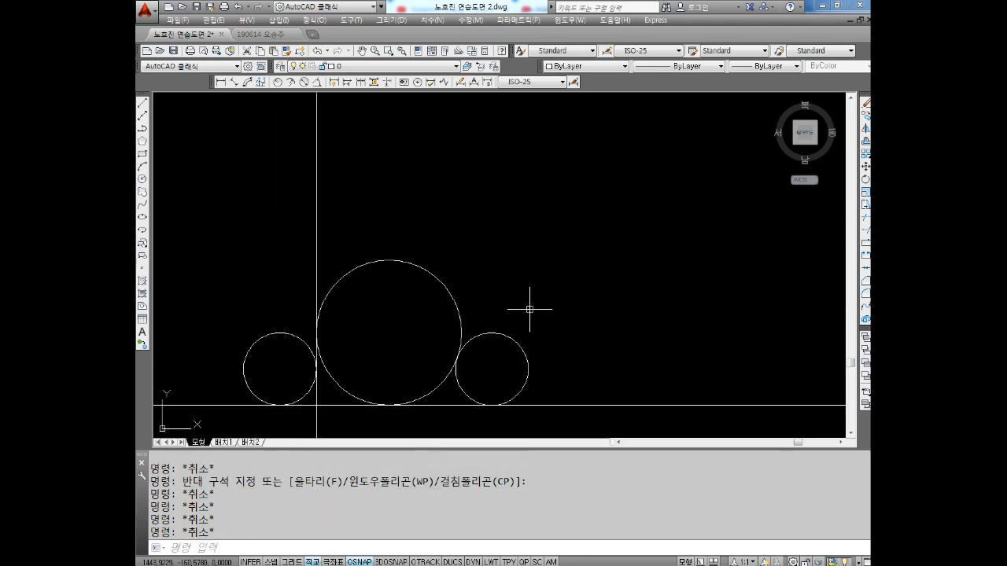
Draw a Ttr circle of radius 3 tangent to the radius 10 circle and the top of the right-hand radius 5 circle
text(c)
key(Return)
text(t)
key(Return)
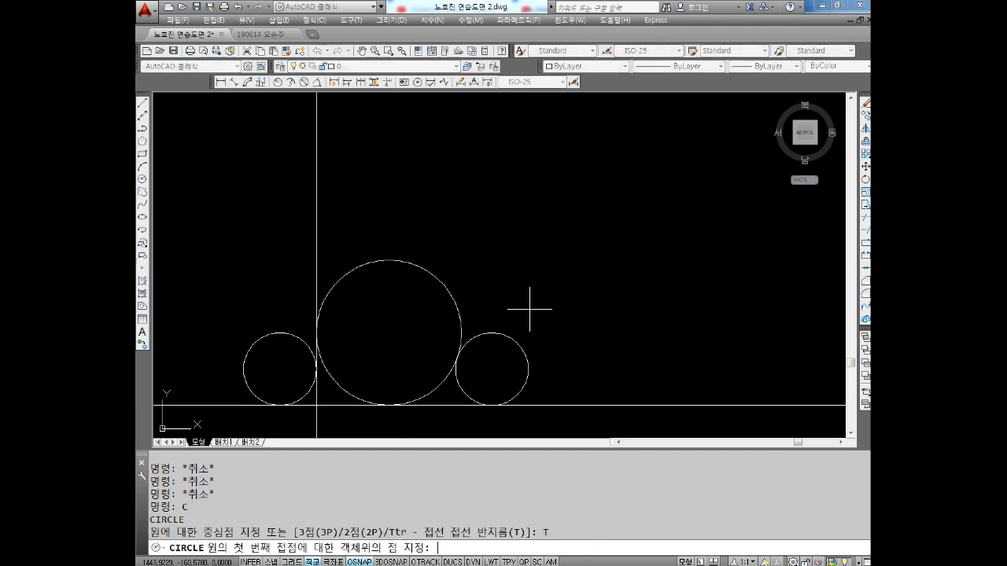
click(442, 288)
click(507, 333)
text(3)
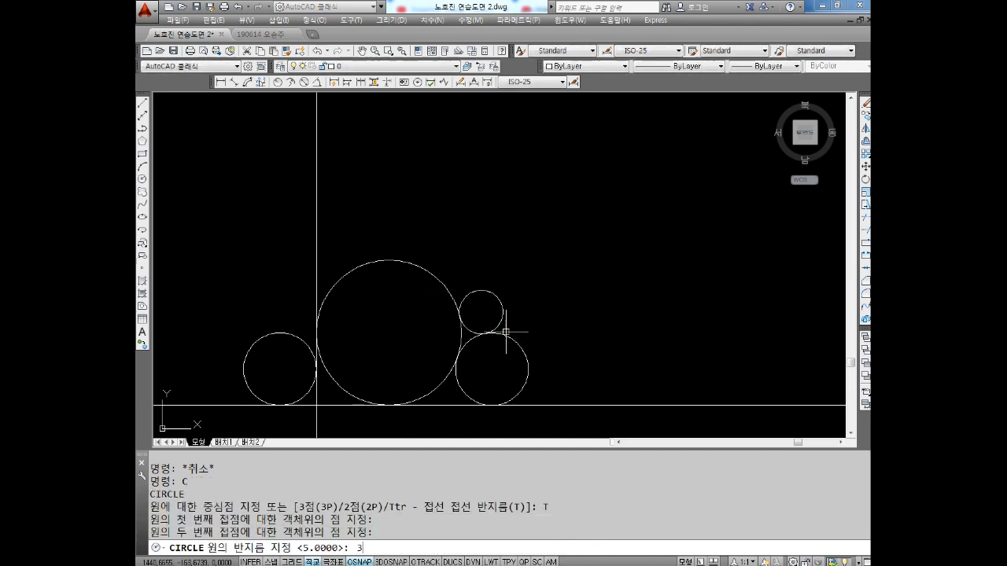
key(Return)
scroll(485, 343, up, 2)
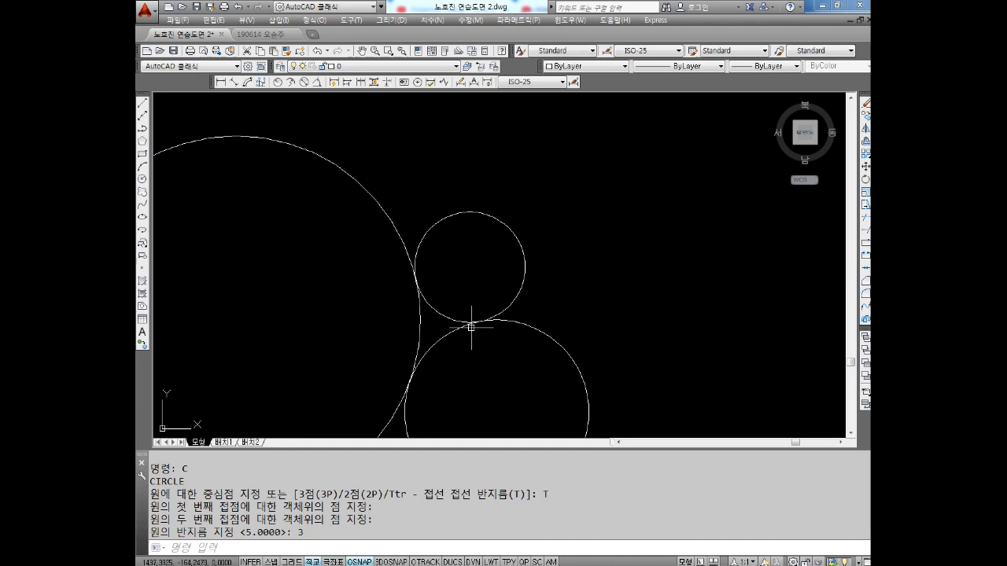
scroll(458, 314, down, 4)
mouse_move(465, 297)
middle_down()
mouse_move(475, 308)
mouse_move(438, 270)
middle_up()
key(Escape)
key(Escape)
key(Escape)
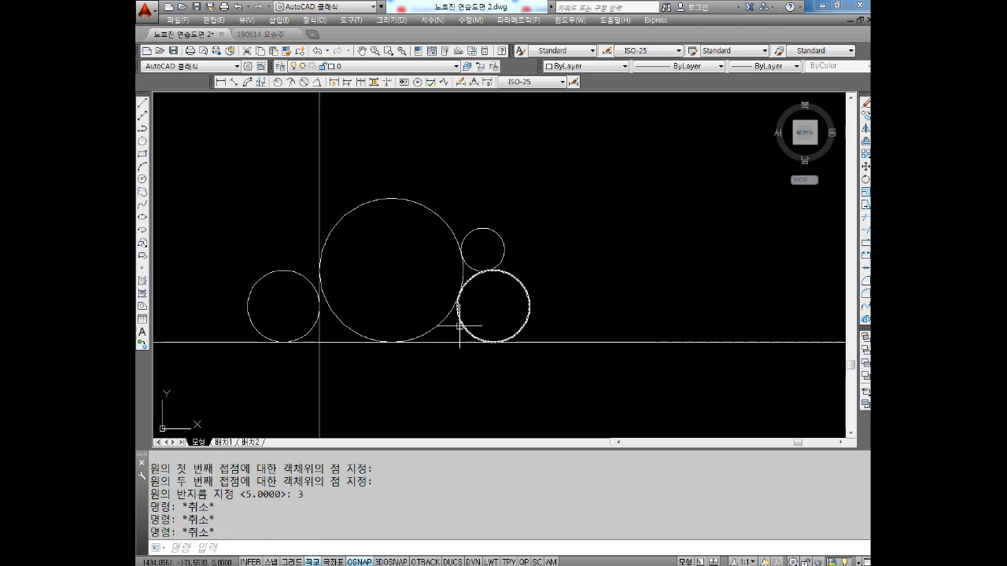
Draw a Ttr circle of radius 10 tangent to the horizontal and vertical lines, in their lower-right quadrant
text(c)
key(Return)
text(t)
key(Return)
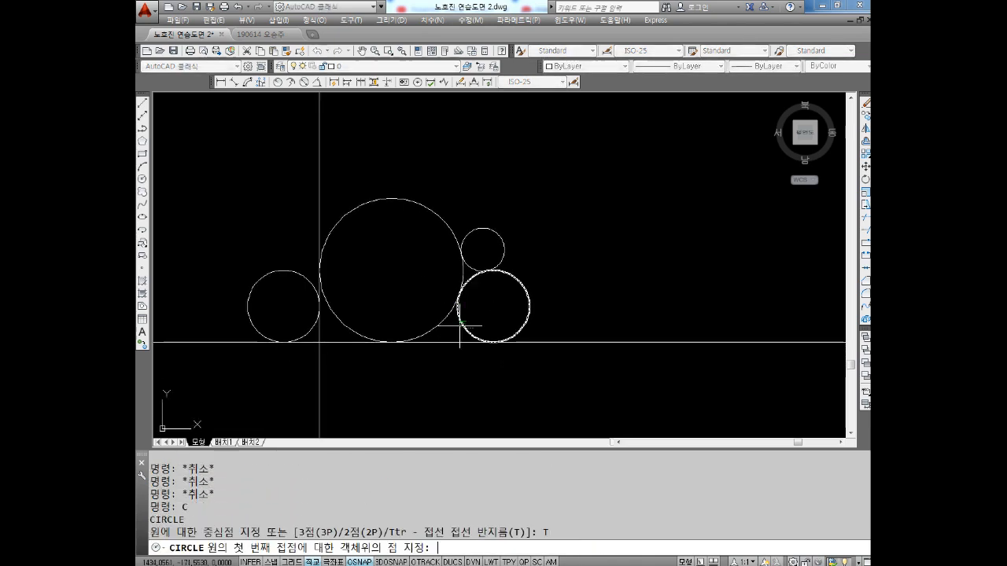
click(337, 342)
click(321, 384)
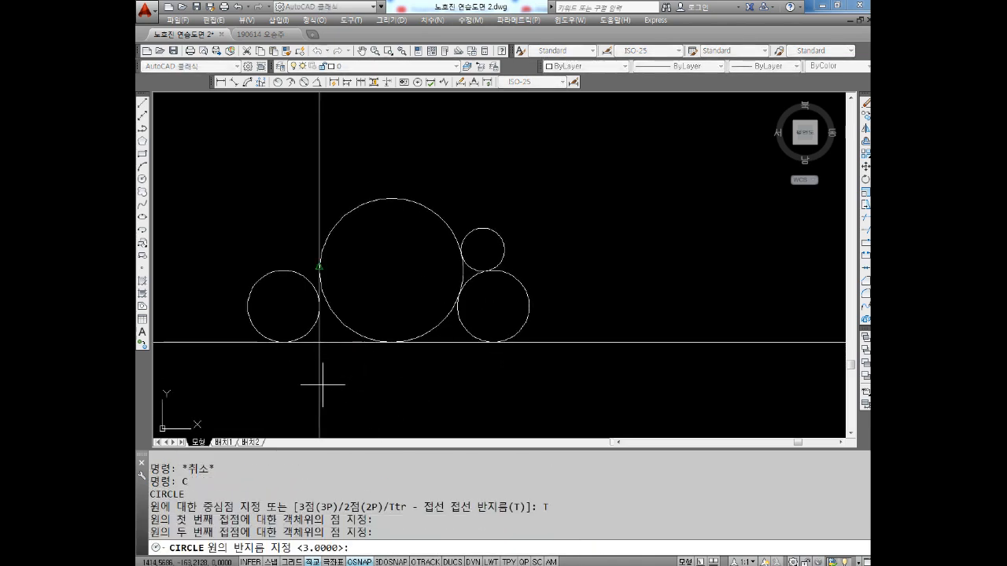
text(10)
key(Return)
key(Escape)
key(Escape)
Draw a Ttr circle of radius 7 tangent to the horizontal line and the left side of the left-hand radius 5 circle
middle_drag(326, 387, 363, 308)
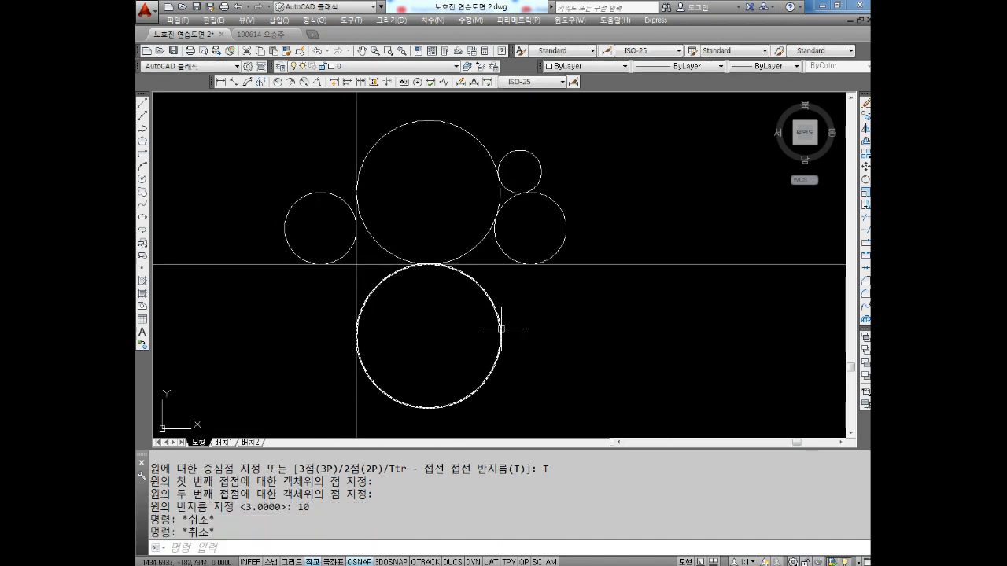
mouse_move(548, 236)
middle_down()
mouse_move(572, 282)
mouse_move(540, 268)
middle_up()
key(Escape)
key(Escape)
text(C)
key(Return)
text(T)
key(Return)
click(265, 305)
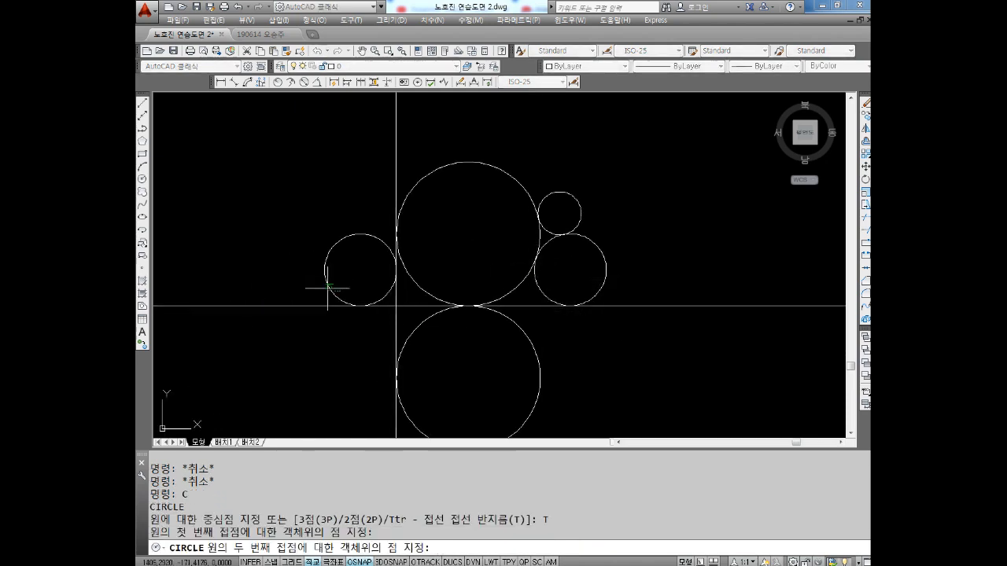
click(325, 272)
text(7)
key(Return)
key(Escape)
key(Escape)
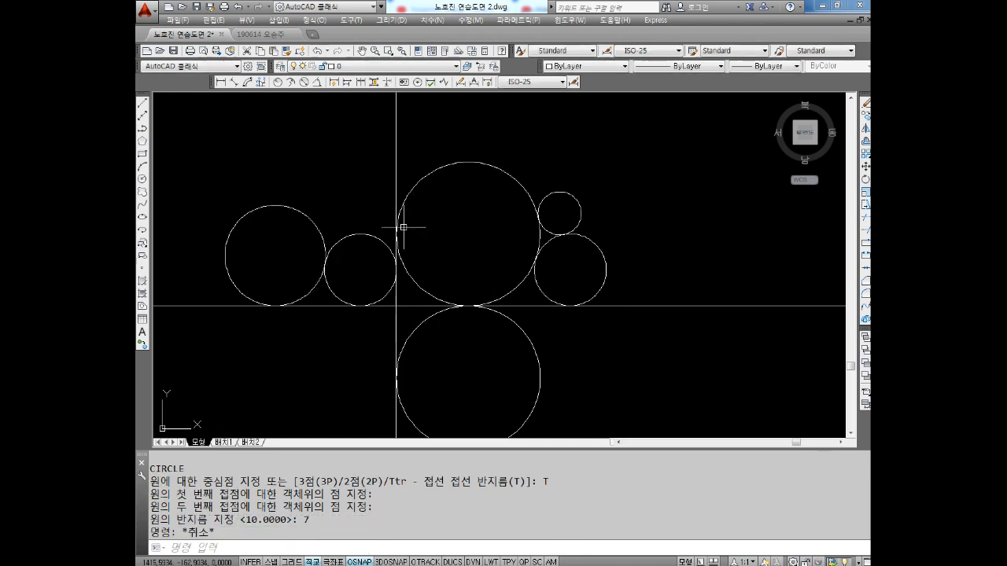
scroll(400, 236, down, 2)
scroll(362, 261, up, 3)
scroll(350, 260, down, 3)
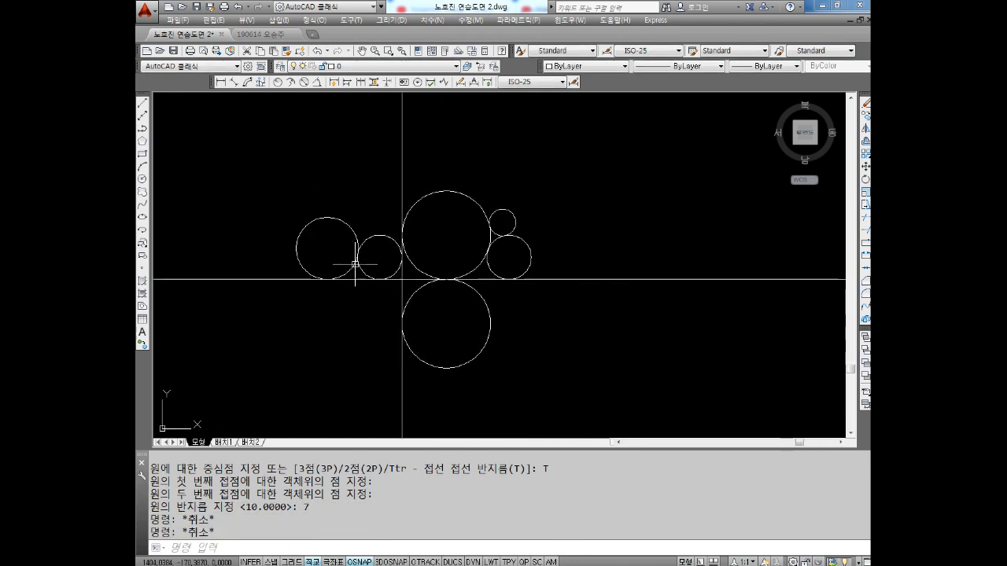
mouse_move(358, 266)
middle_down()
mouse_move(402, 258)
mouse_move(419, 281)
middle_up()
scroll(402, 258, down, 2)
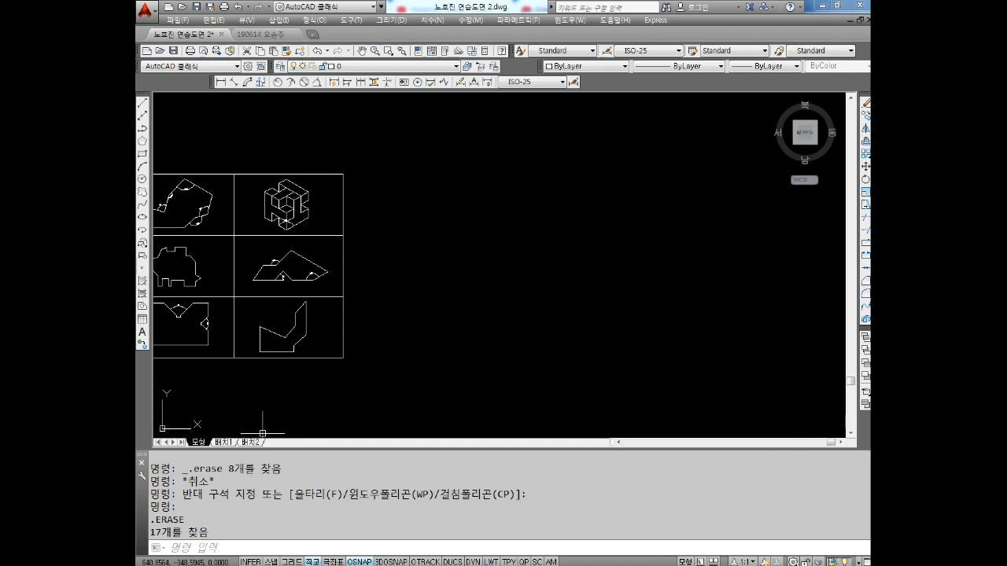
Switch to Notepad and add the line "원에 (반경값,직경값)" below the tangent circle note
key(alt+Tab)
click(546, 342)
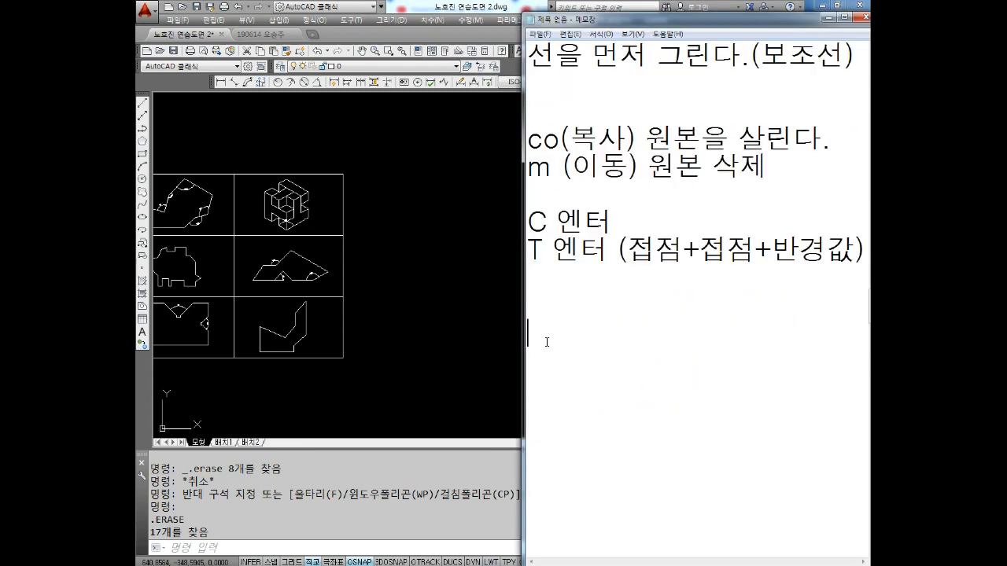
text(유ㅇ)
key(BackSpace)
key(BackSpace)
text(유ㅓ)
key(BackSpace)
key(BackSpace)
text(원)
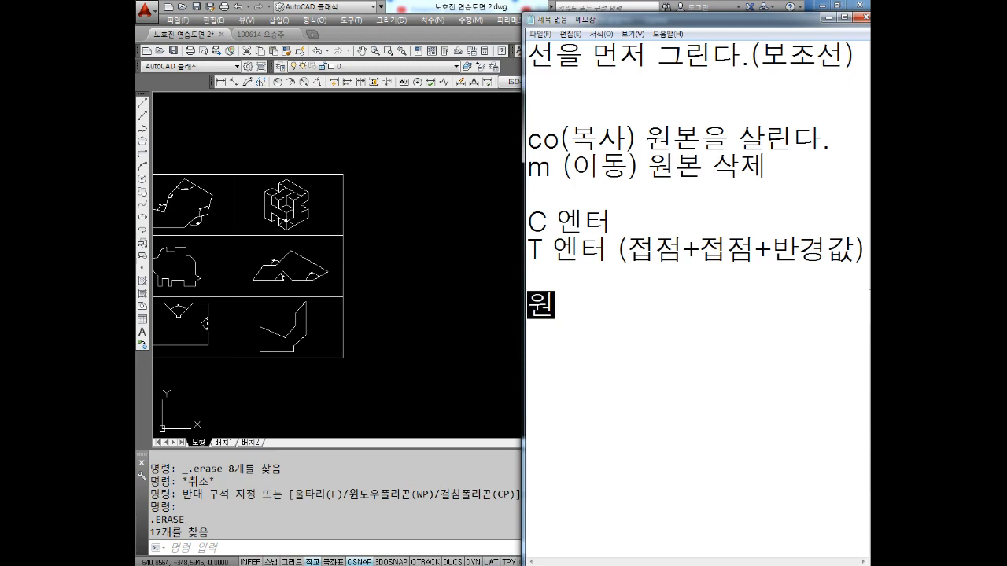
text(에 (반겨)
key(BackSpace)
key(BackSpace)
text(경값)
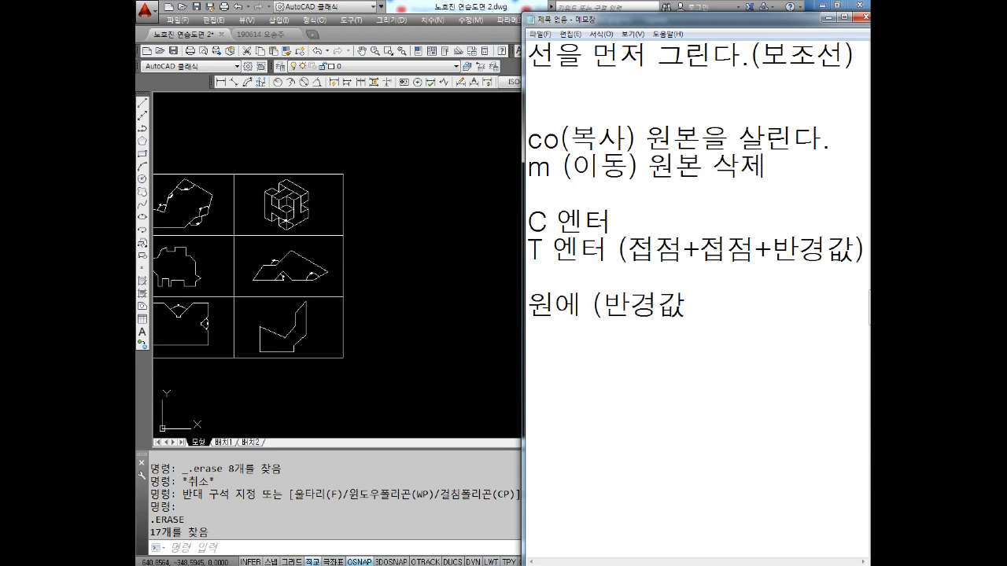
text(,직경값)
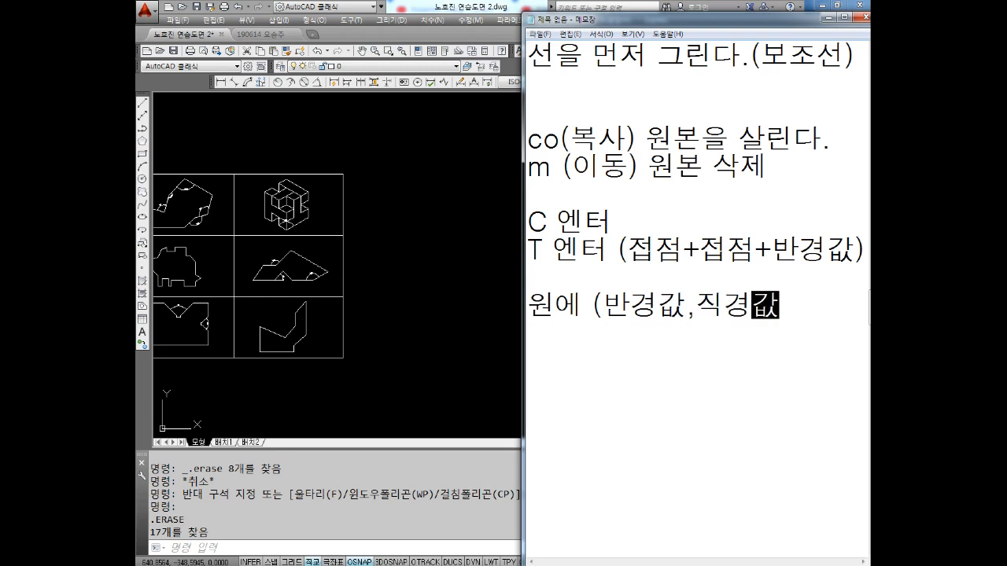
text())
key(Return)
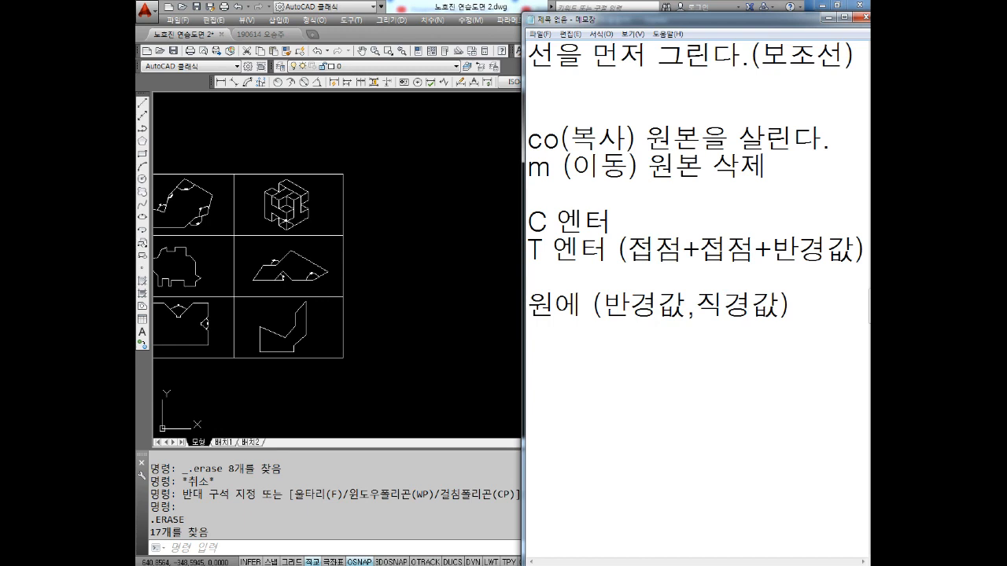
Continue the note with the lines "있으면" and "C -> T 그린다."
text(있으면)
key(Return)
text(C)
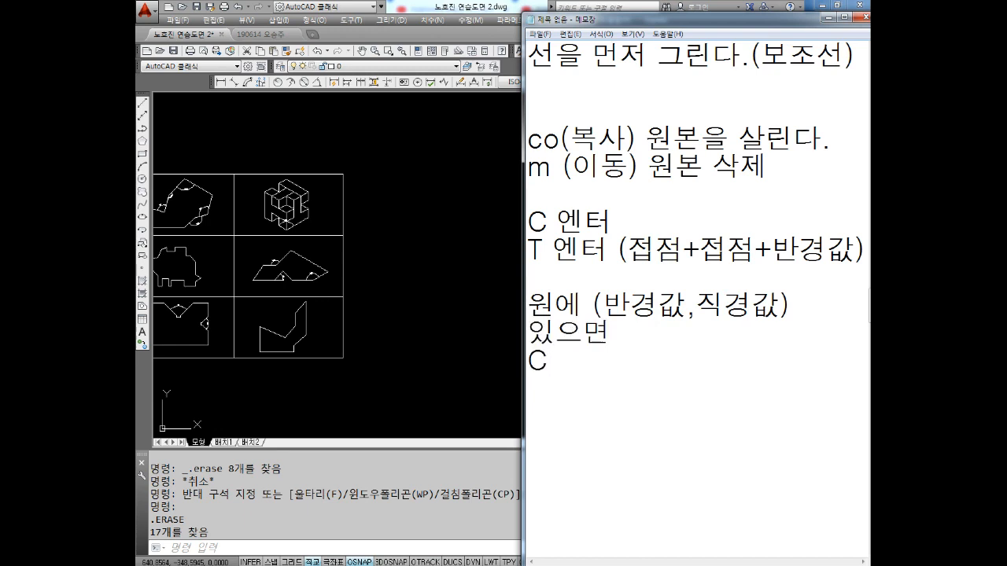
text( -> ㅅ)
key(BackSpace)
text(T 가)
key(BackSpace)
text(그린다.  )
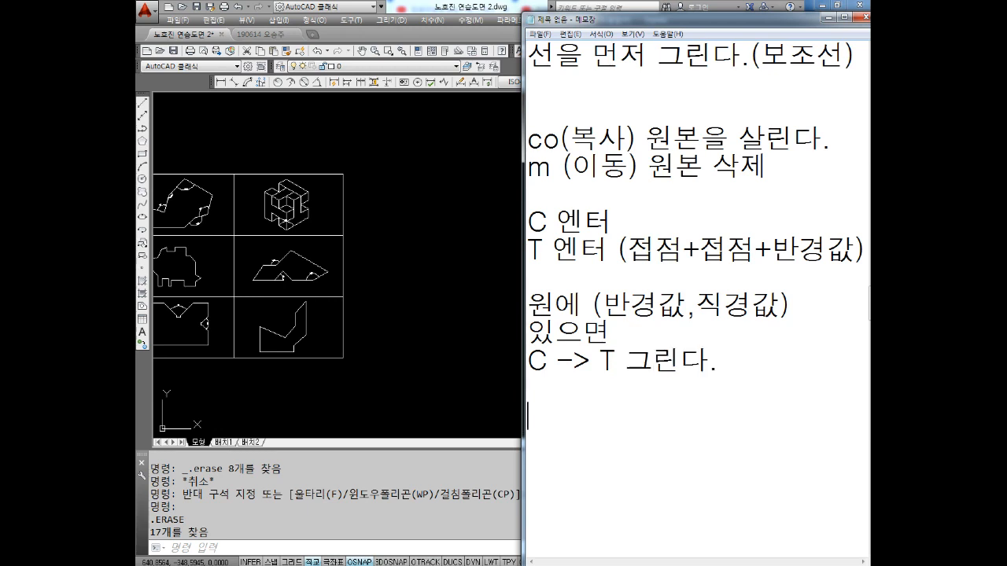
Add the line "없는 도형" below a blank line to introduce the case without given values
text(없는 혀)
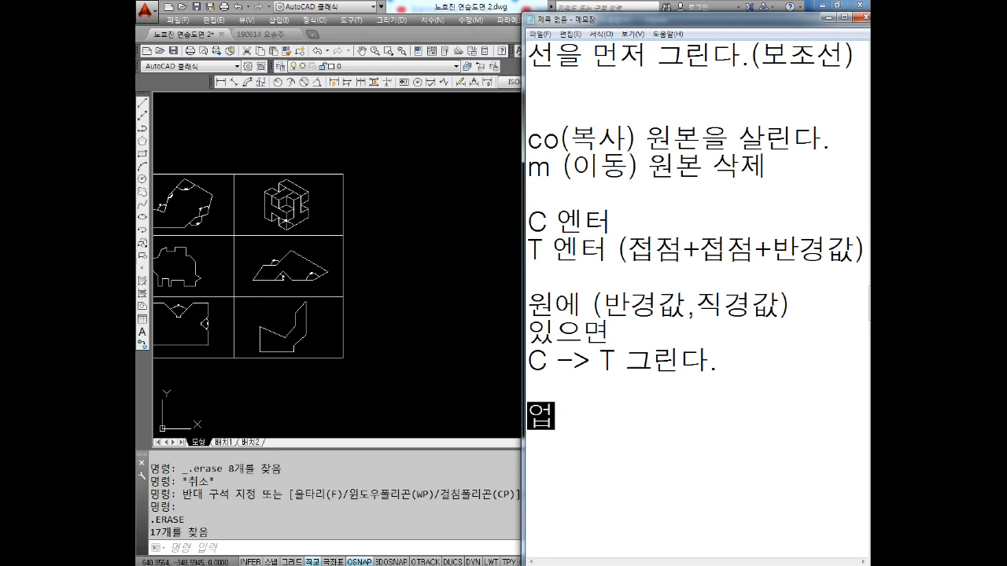
key(BackSpace)
key(BackSpace)
text(도형)
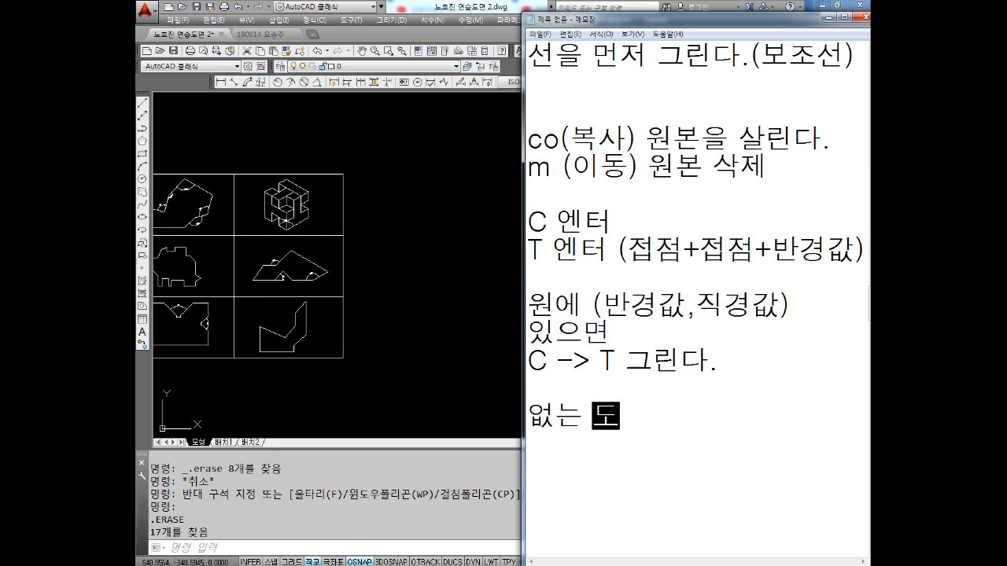
key(Return)
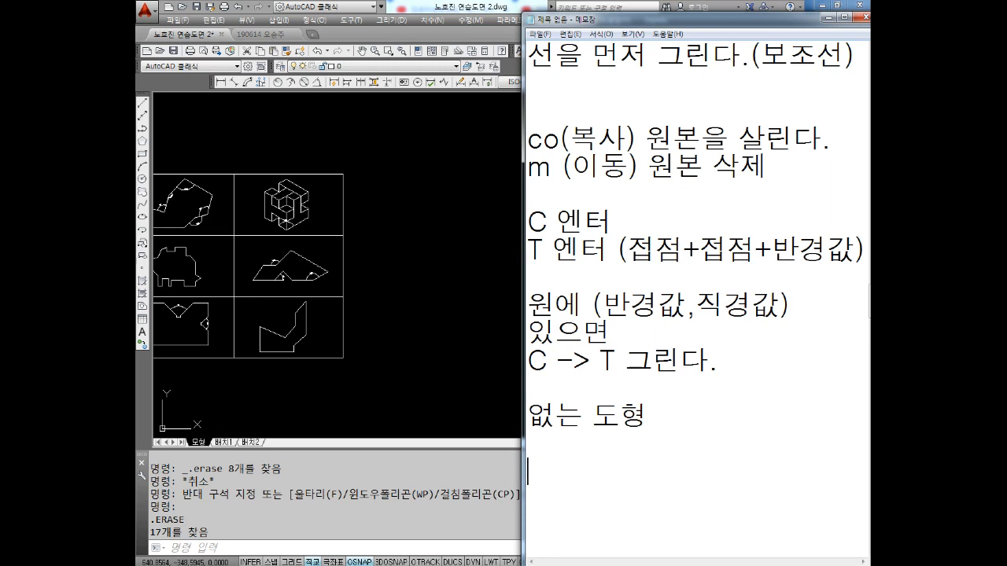
Write "3P로 그린다.." as the method under the "없는 도형" line
text(3)
text(ㅔ)
key(BackSpace)
text(ㅐ)
key(BackSpace)
text(OP)
key(BackSpace)
key(BackSpace)
text(ㅔ)
key(BackSpace)
text(P로)
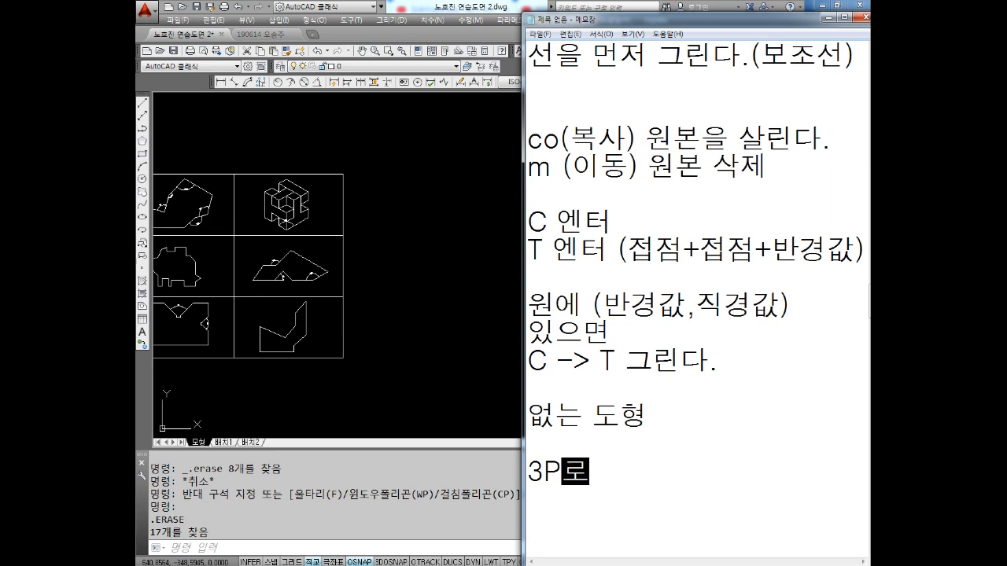
text( 그린다..)
Add the line "순서는 C -> T 우선" below the 3P note, separated by blank lines
key(Return)
key(Return)
key(Return)
key(Return)
key(Return)
key(Return)
key(Return)
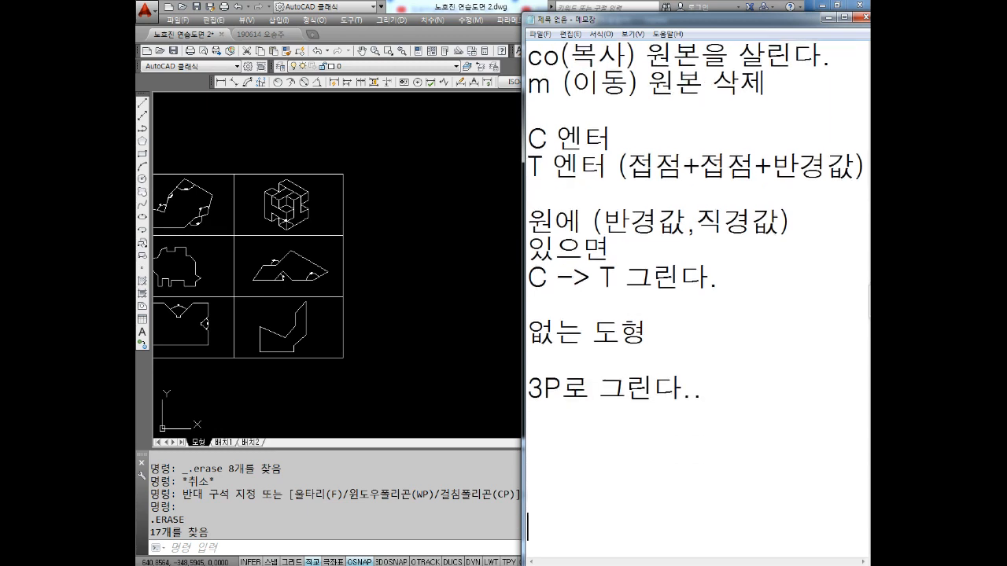
text(순서는 C)
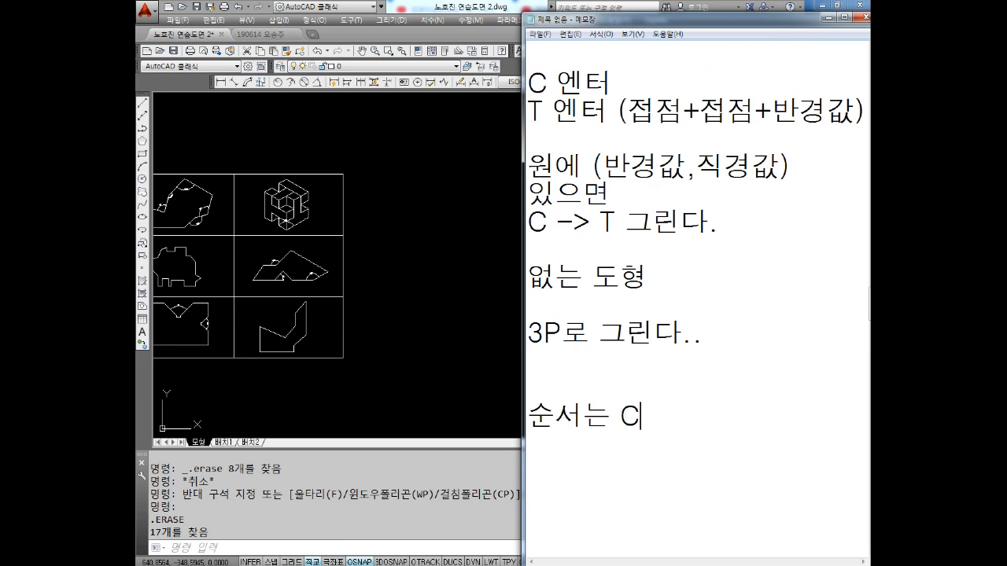
text( -> T 우선)
key(Return)
Continue the order note with the line "그리고 3P로 이동", followed by blank lines
text(그리고 )
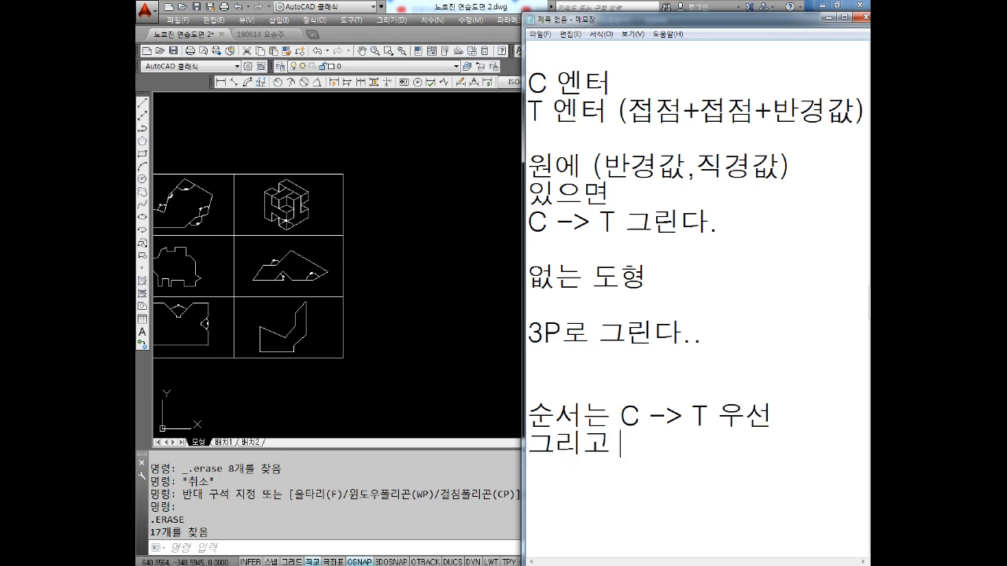
text(3P로 )
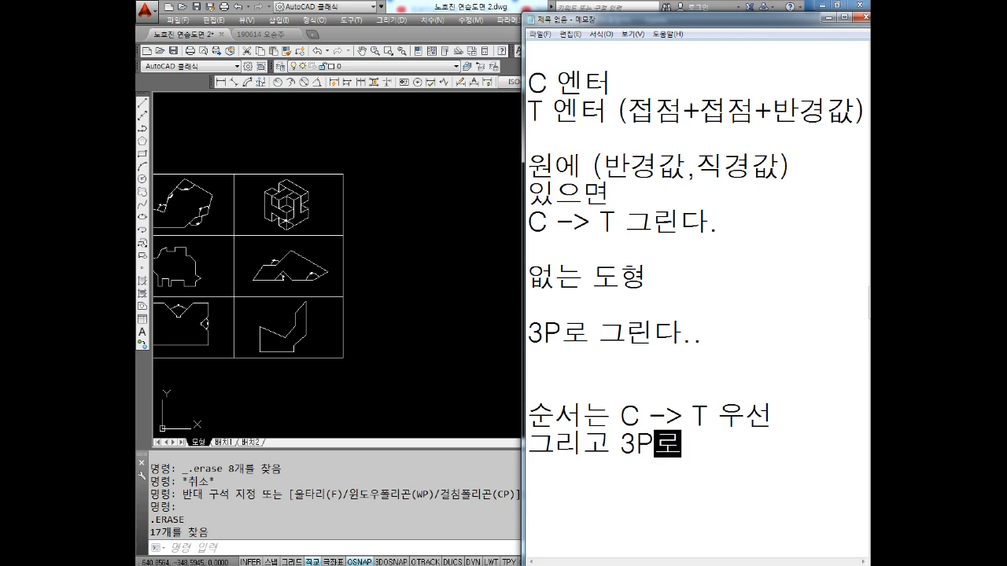
text(이동)
key(Return)
key(Return)
key(Return)
key(Return)
key(Return)
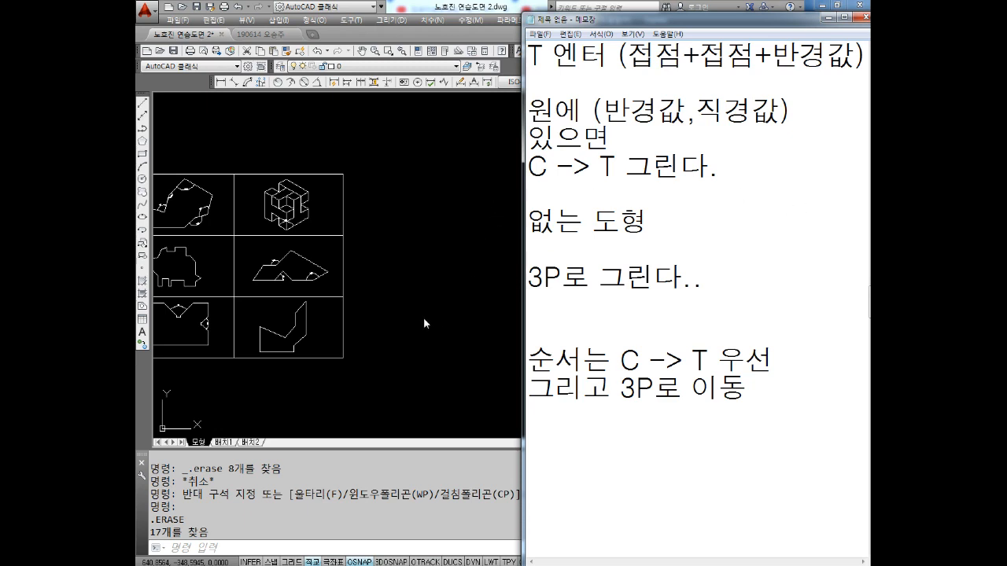
Switch to AutoCAD and draw a 100 by 140 rectangle in the empty area beside the practice drawings
click(400, 274)
mouse_move(485, 265)
middle_down()
mouse_move(386, 249)
mouse_move(387, 281)
middle_up()
key(Escape)
key(Escape)
key(Escape)
key(Escape)
text(REC)
key(Return)
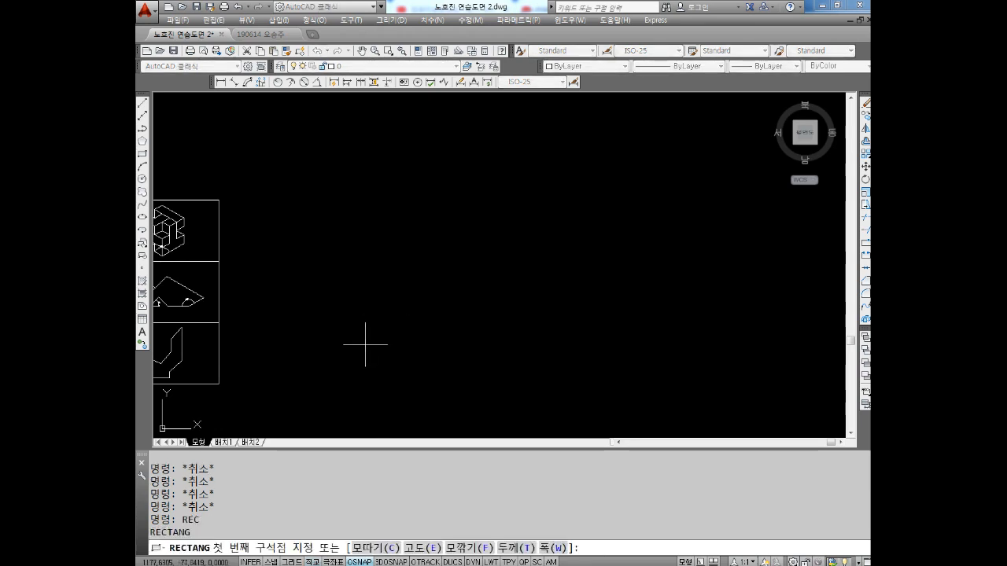
click(369, 317)
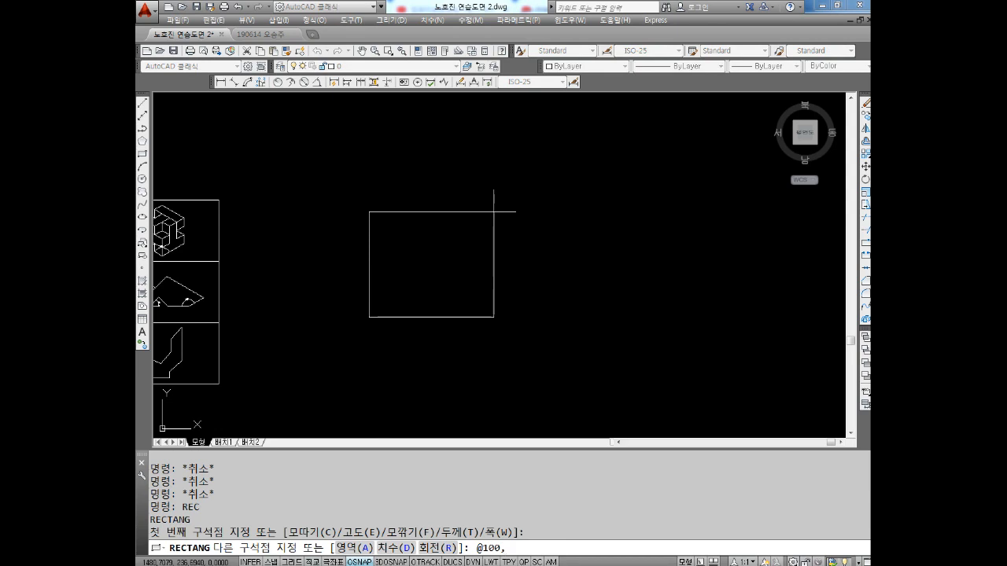
text(140)
key(Return)
key(Escape)
key(Escape)
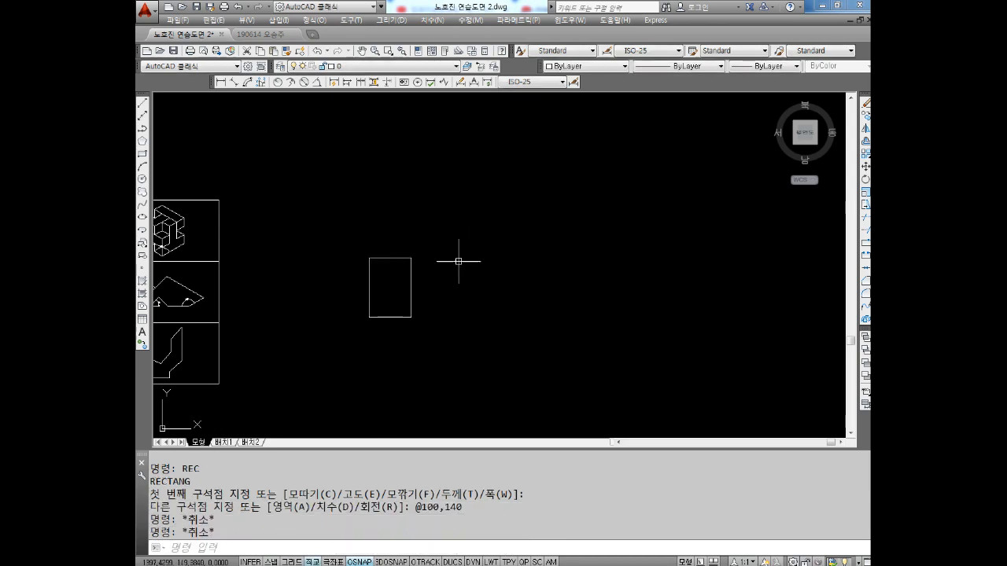
Draw a Ttr circle of radius 30 tangent to the rectangle's left and bottom edges
scroll(381, 297, up, 5)
mouse_move(349, 299)
middle_down()
mouse_move(334, 275)
mouse_move(351, 275)
middle_up()
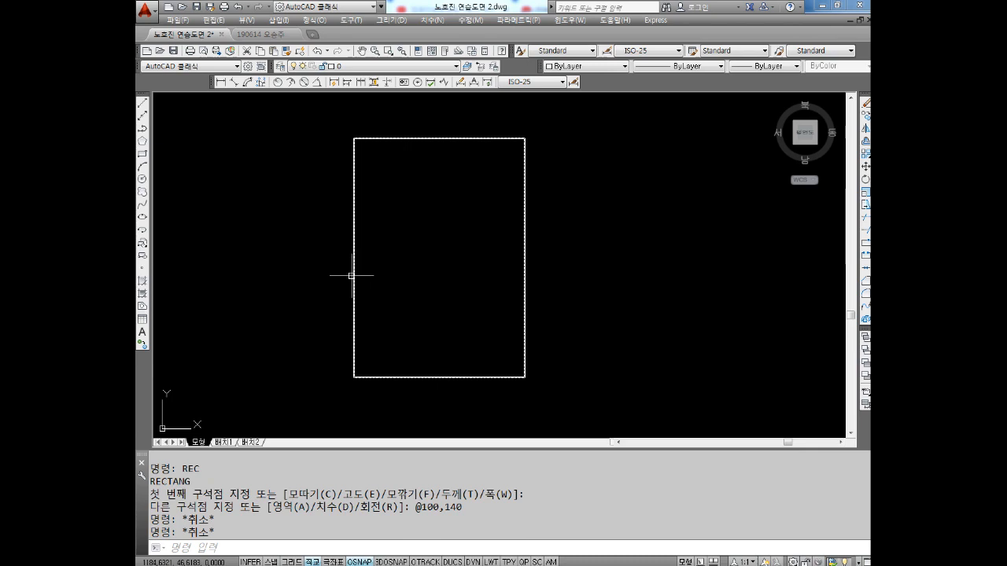
key(Escape)
text(c)
key(Return)
text(t)
key(Return)
scroll(359, 371, up, 2)
click(352, 319)
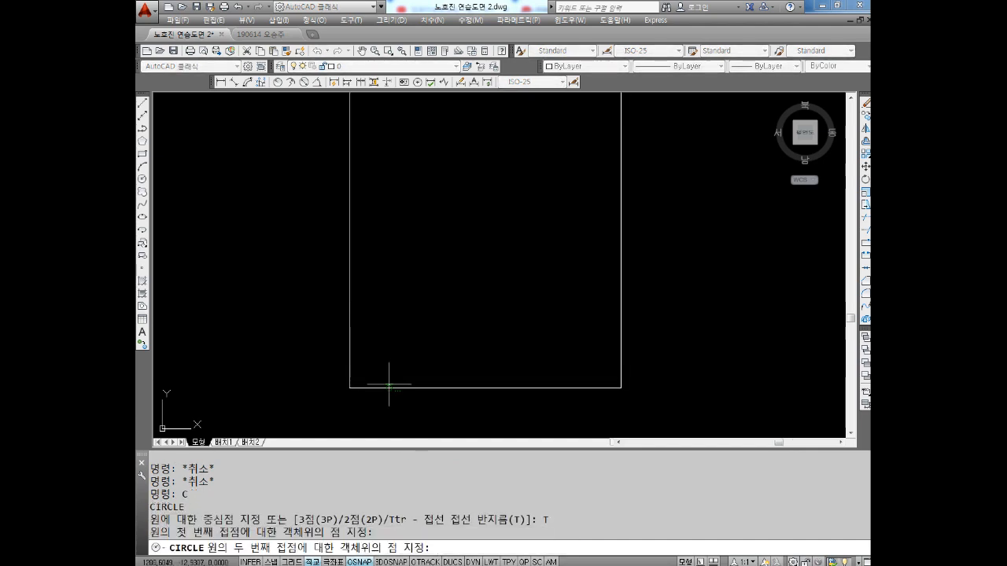
click(388, 385)
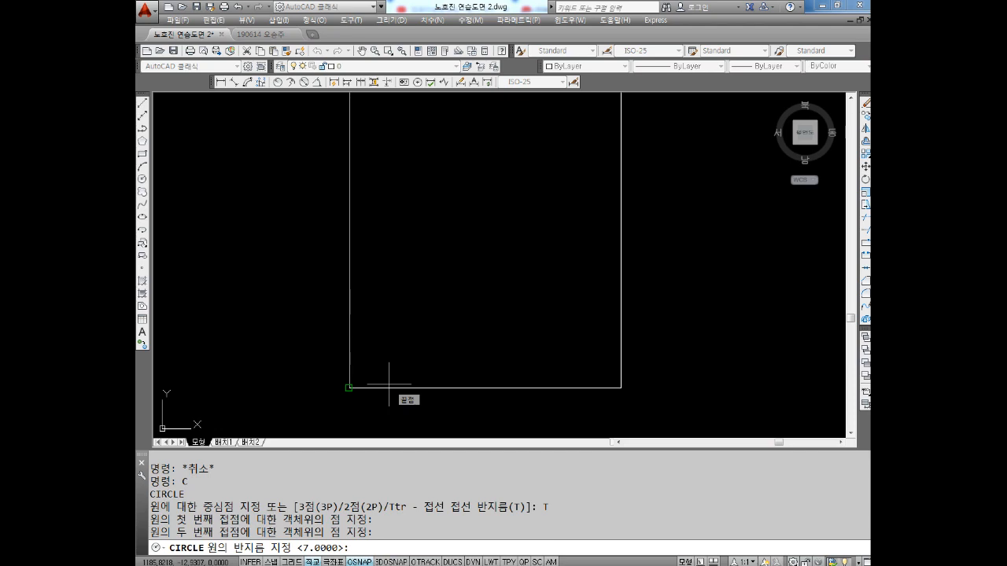
text(30)
key(Return)
key(Escape)
key(Escape)
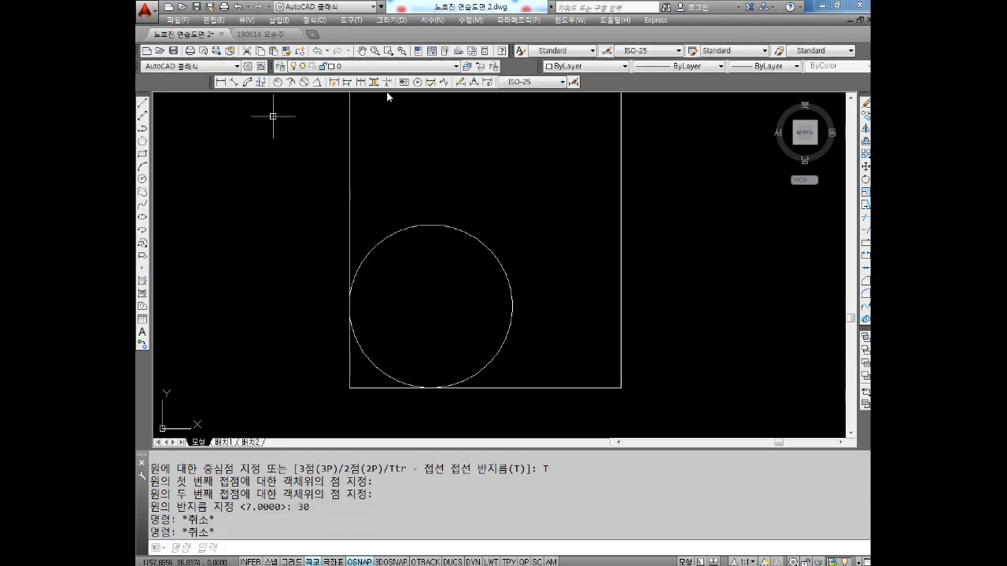
Add a diameter dimension to the circle in the rectangle's lower-left corner, with its text outside the left edge
click(305, 82)
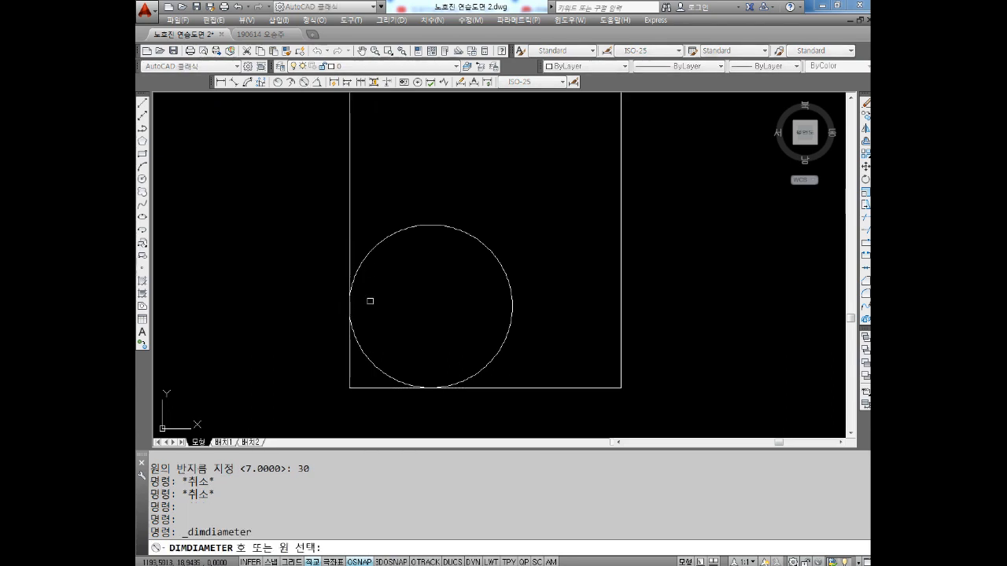
click(366, 261)
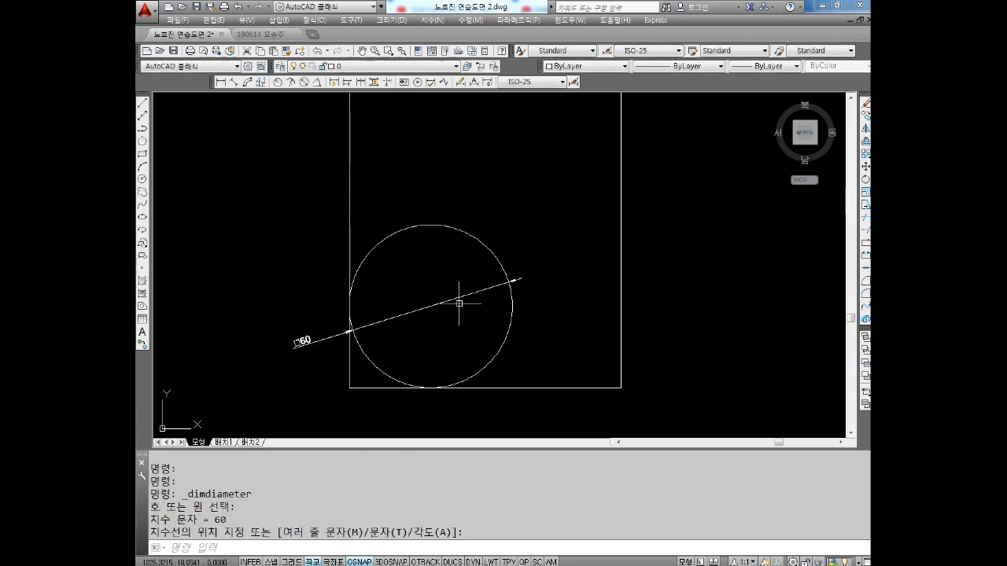
click(512, 283)
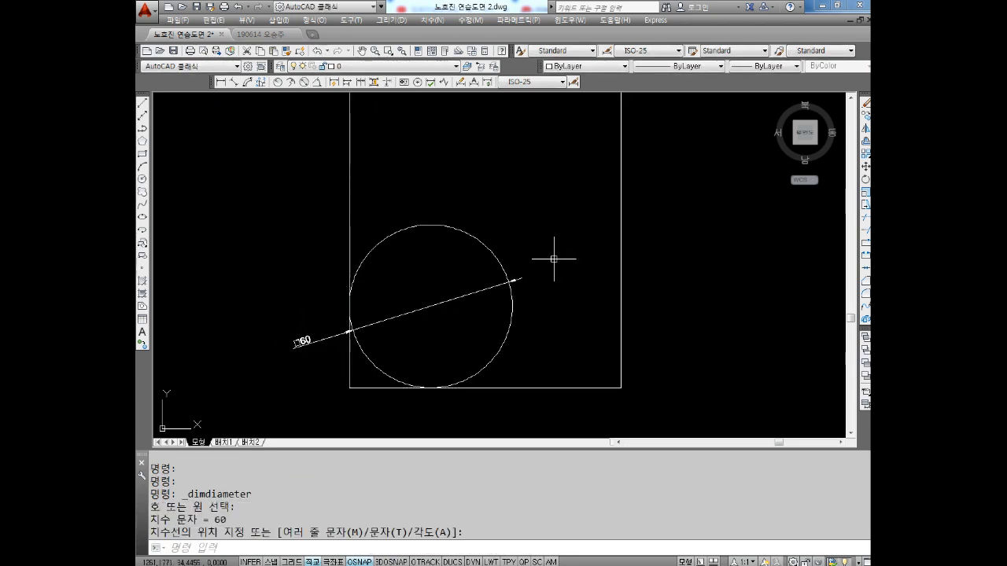
Draw a Ttr circle of radius 30 tangent to the rectangle's top and right edges
middle_drag(546, 245, 509, 334)
mouse_move(523, 194)
middle_down()
mouse_move(486, 292)
mouse_move(452, 238)
middle_up()
key(Escape)
key(Escape)
key(Escape)
key(Escape)
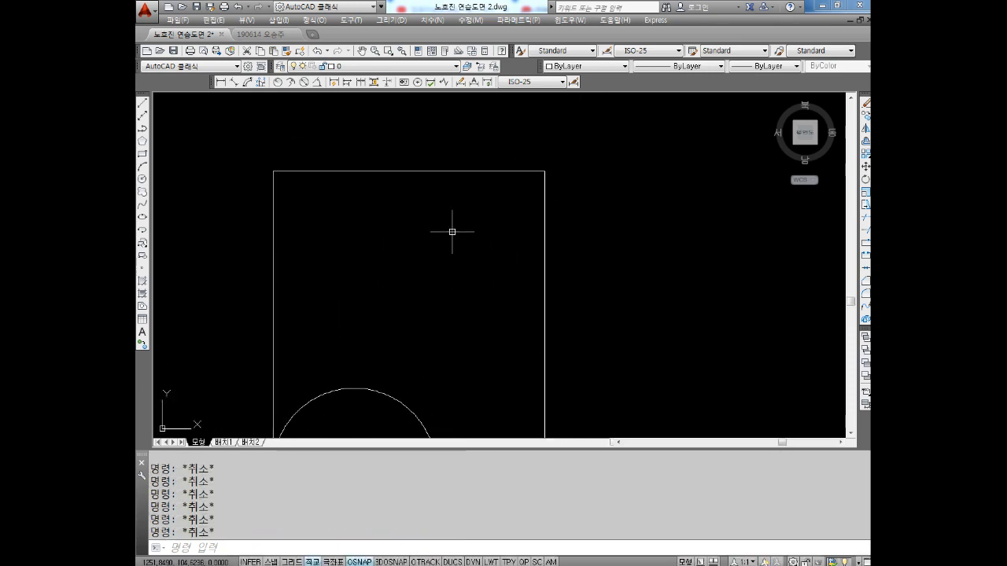
text(C)
key(Return)
text(T)
key(Return)
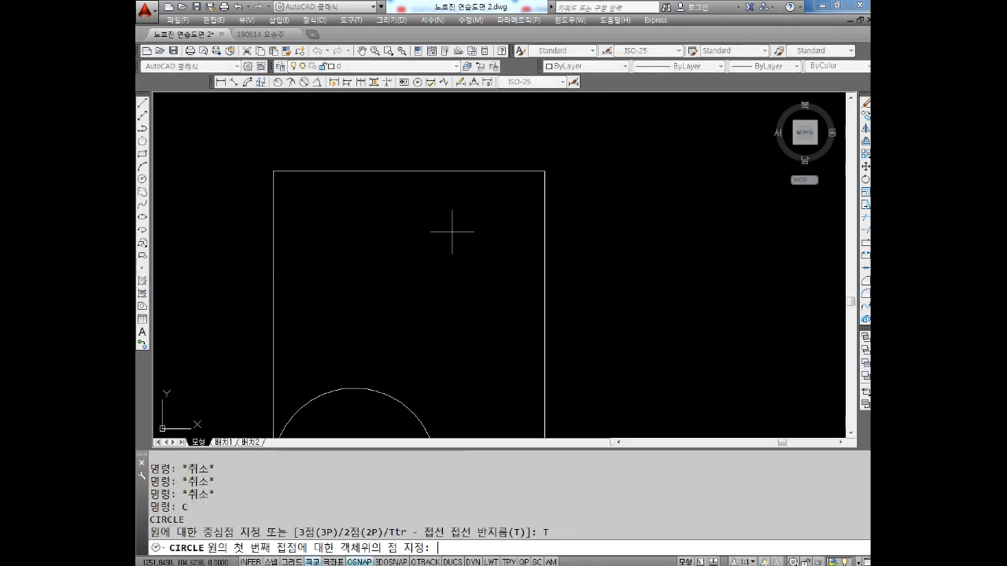
click(457, 172)
click(545, 254)
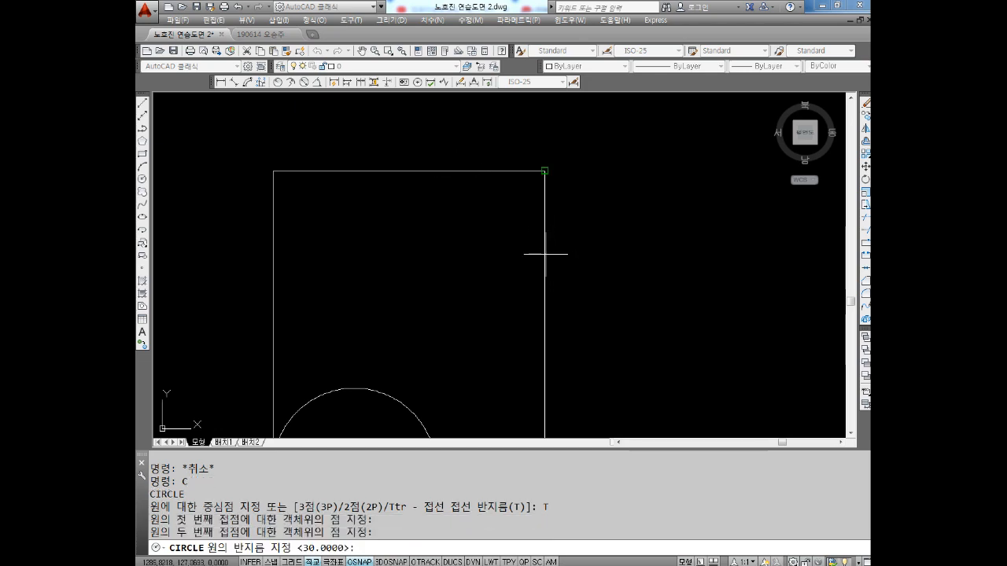
text(30)
key(Return)
key(Escape)
key(Escape)
key(Escape)
key(Escape)
key(Escape)
key(Escape)
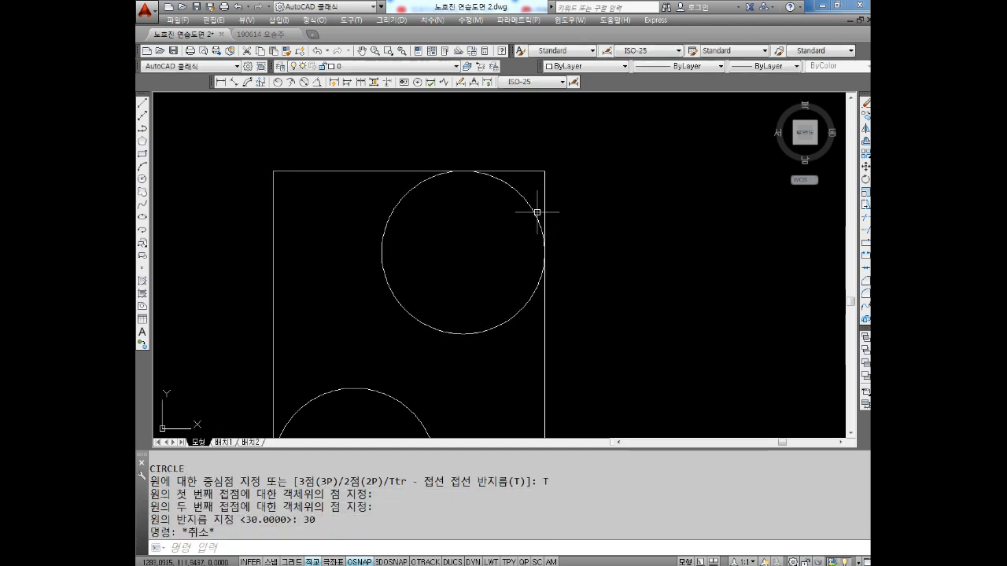
Add a diameter dimension to the upper-right circle, with its text above the rectangle's top edge
click(305, 82)
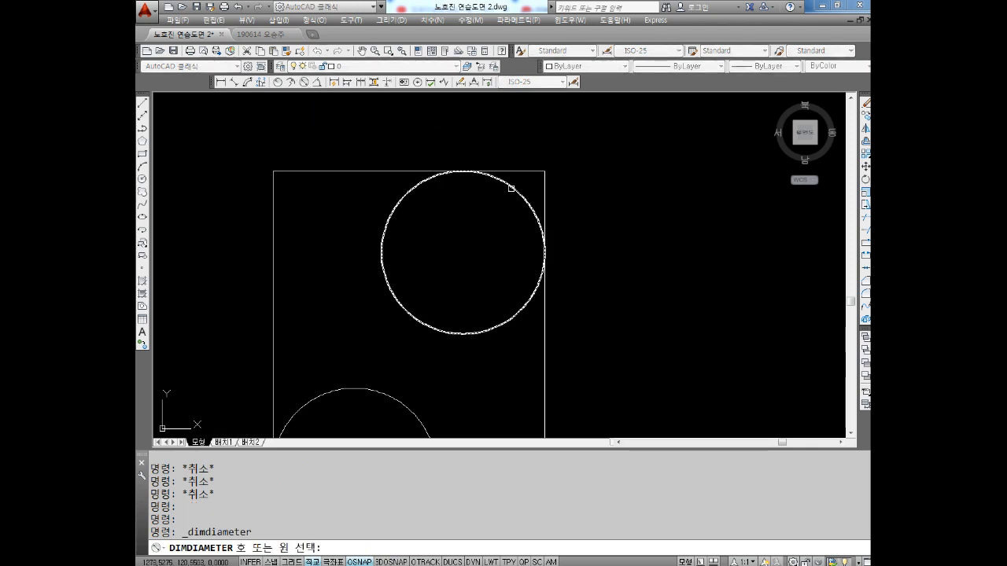
click(515, 192)
click(555, 145)
key(Escape)
key(Escape)
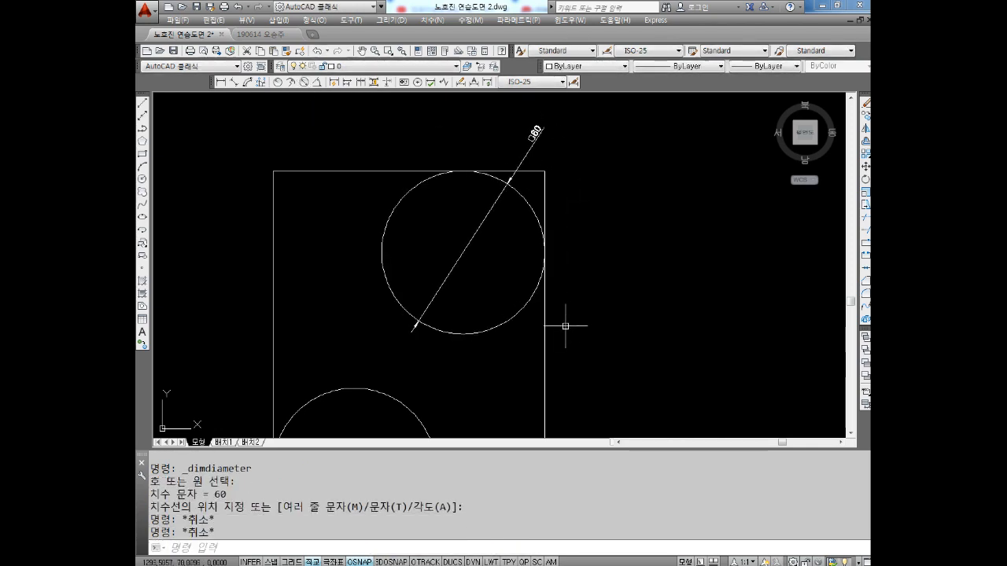
Draw a Ttr circle of radius 20 tangent to the underside of the upper-right circle and the rectangle's right edge
middle_drag(569, 330, 548, 275)
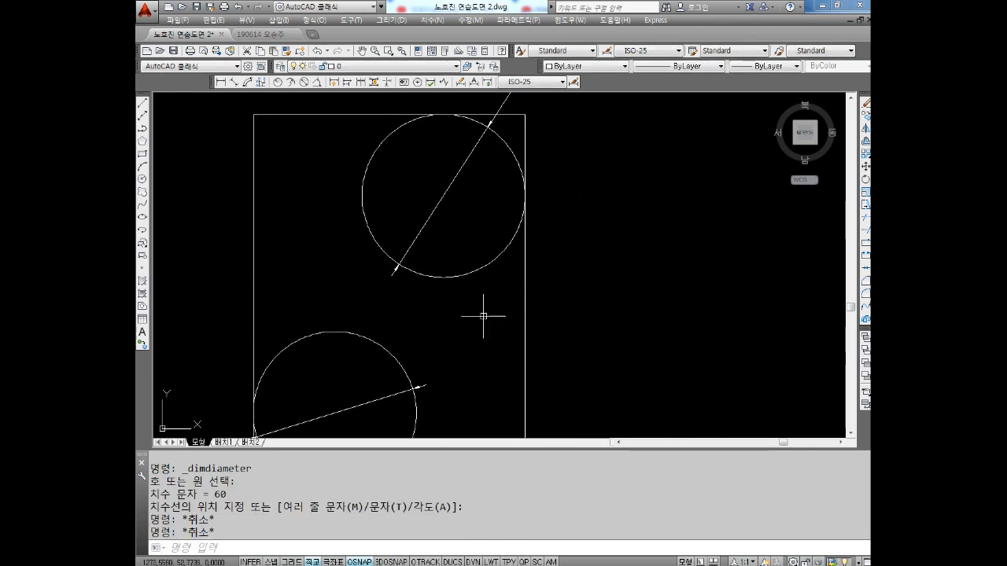
middle_drag(471, 316, 470, 310)
key(Escape)
key(Escape)
text(c)
key(Return)
text(t)
key(Return)
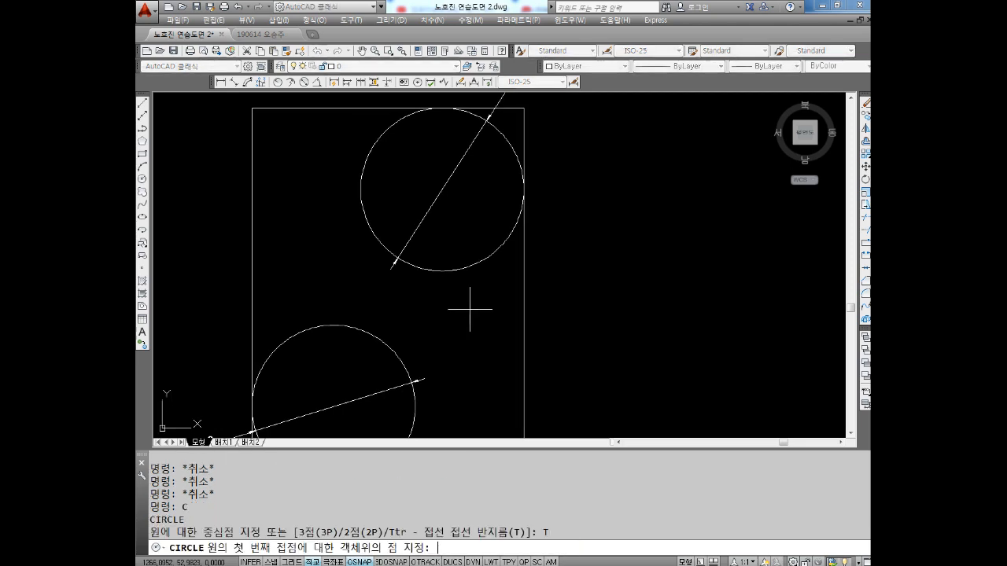
click(473, 268)
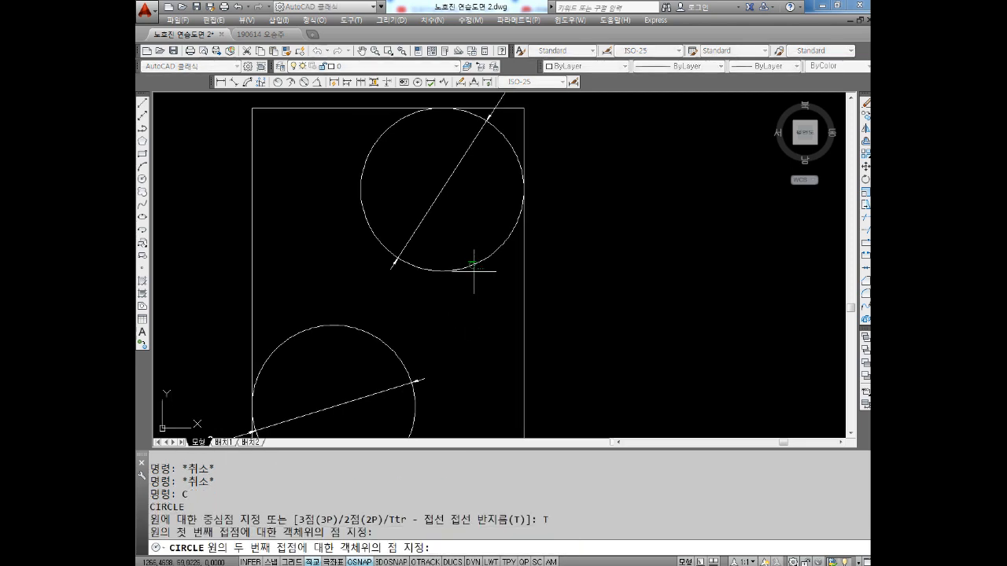
click(524, 310)
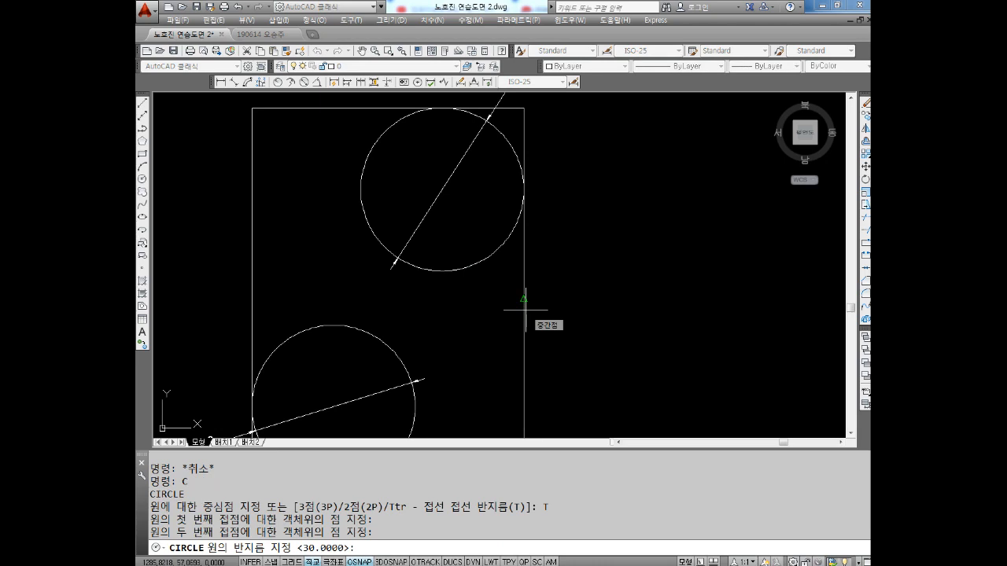
text(20)
key(Return)
middle_drag(382, 169, 380, 144)
key(Escape)
key(Escape)
key(Escape)
Add a diameter dimension to the radius 20 circle, with its text outside the rectangle's right edge
click(305, 82)
click(508, 251)
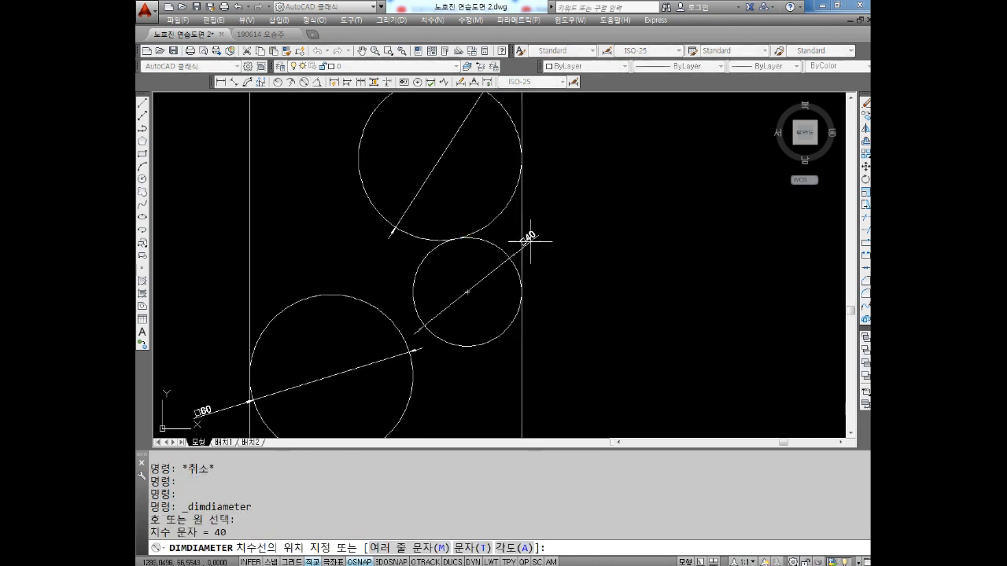
click(562, 225)
key(Escape)
Draw a Ttr circle of radius 10 tangent to the underside of the radius 20 circle and the rectangle's right edge
mouse_move(524, 354)
middle_down()
mouse_move(509, 283)
mouse_move(474, 301)
middle_up()
key(Escape)
key(Escape)
text(c)
key(Return)
text(T)
key(Return)
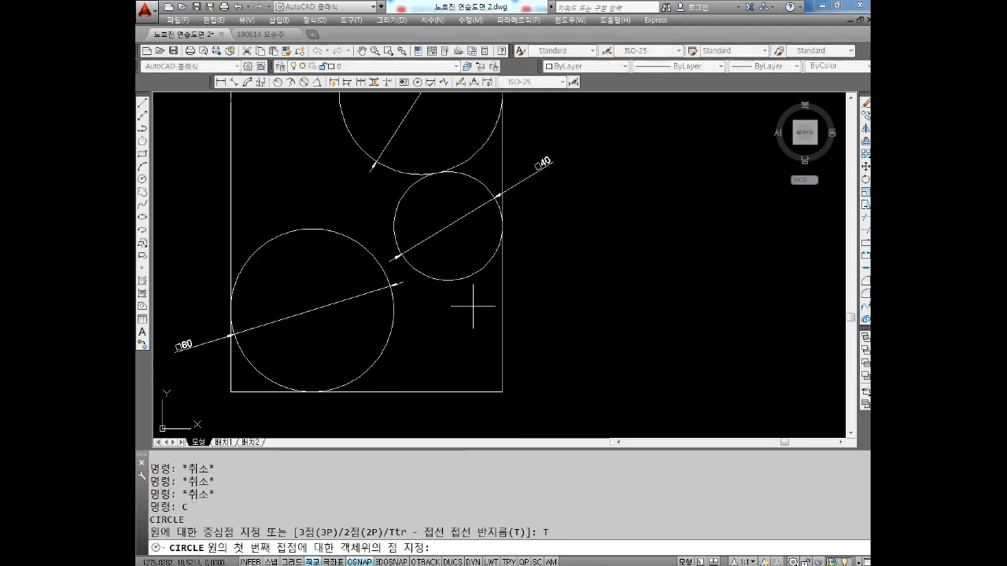
click(479, 277)
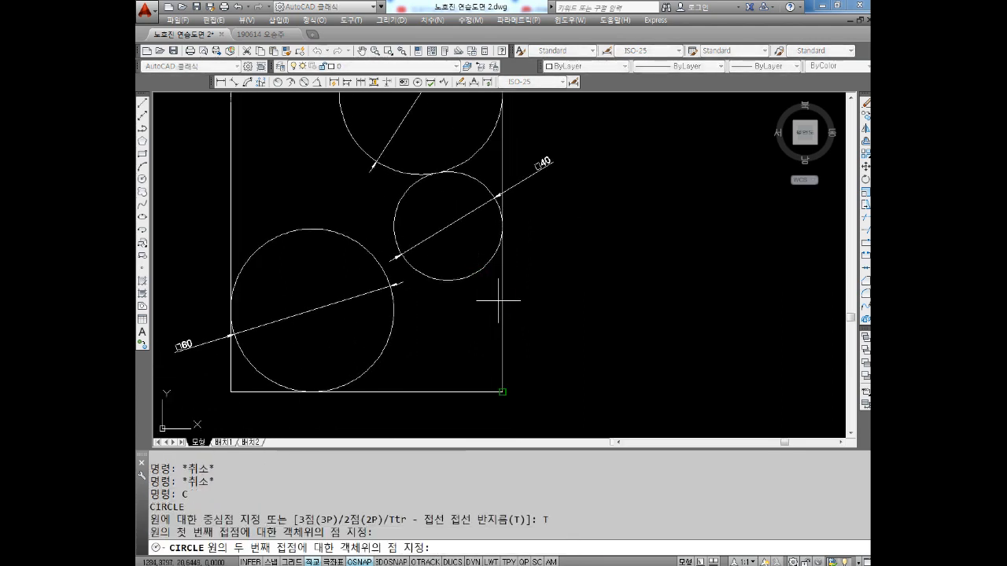
click(498, 299)
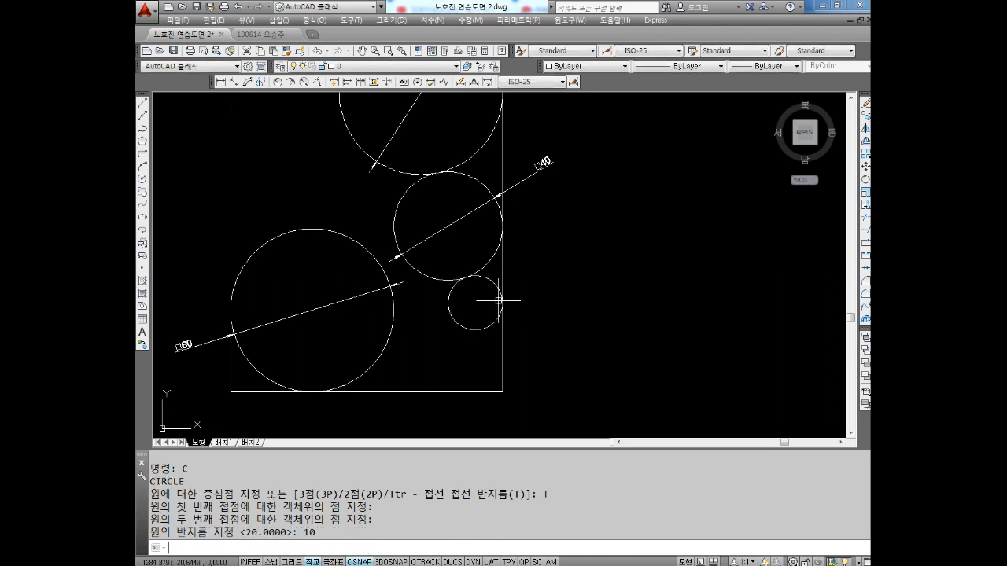
text(10)
key(Return)
key(Escape)
key(Escape)
key(Escape)
Add a diameter dimension to the radius 10 circle, with its text outside the rectangle's right edge
click(306, 81)
click(496, 289)
click(531, 260)
key(Escape)
key(Escape)
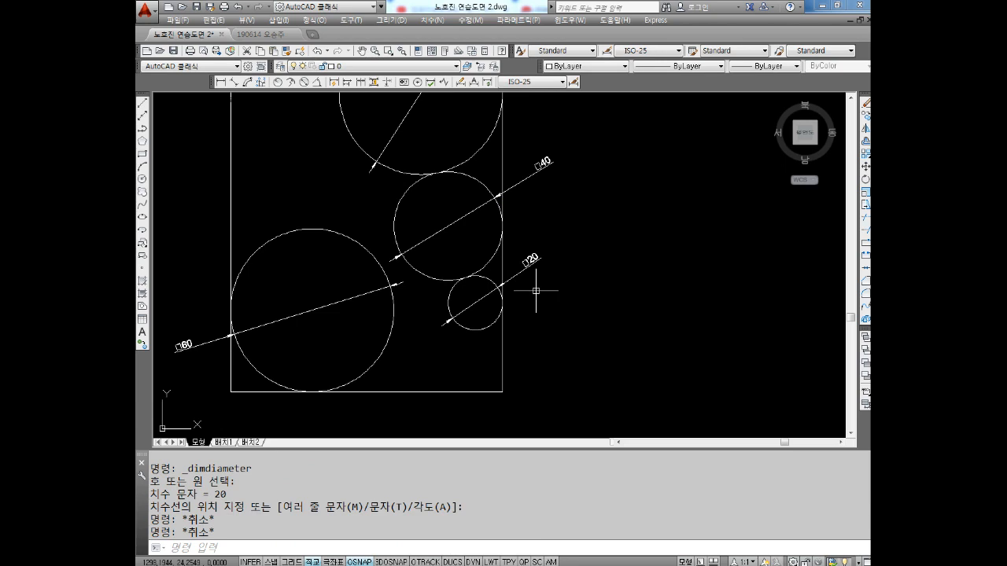
Start the Circle command and try P as the option for a three-point circle
key(Escape)
key(Escape)
text(C)
key(Return)
text(P)
key(Return)
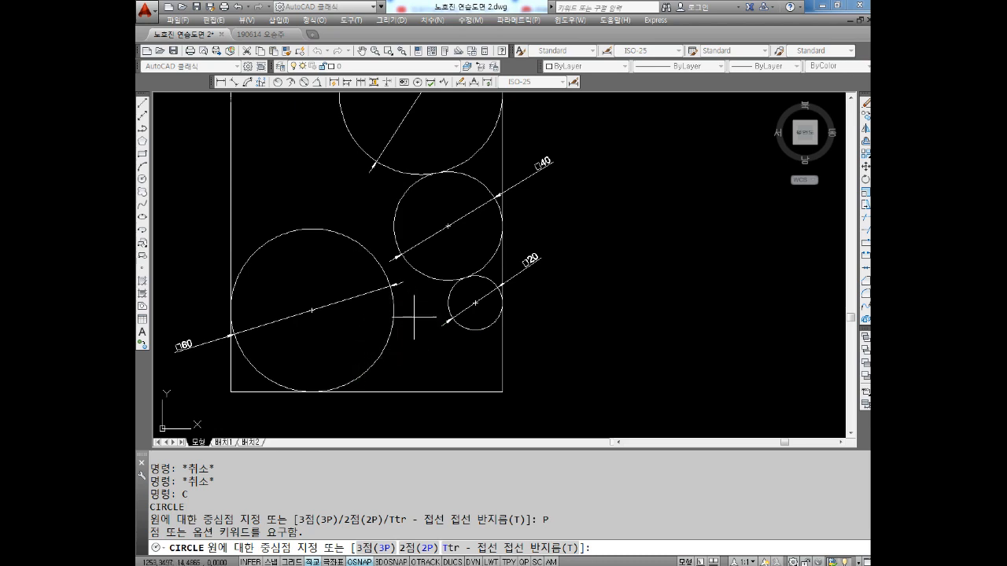
Clear all object snap modes and enable only the tangent snap (접점)
right_click(358, 562)
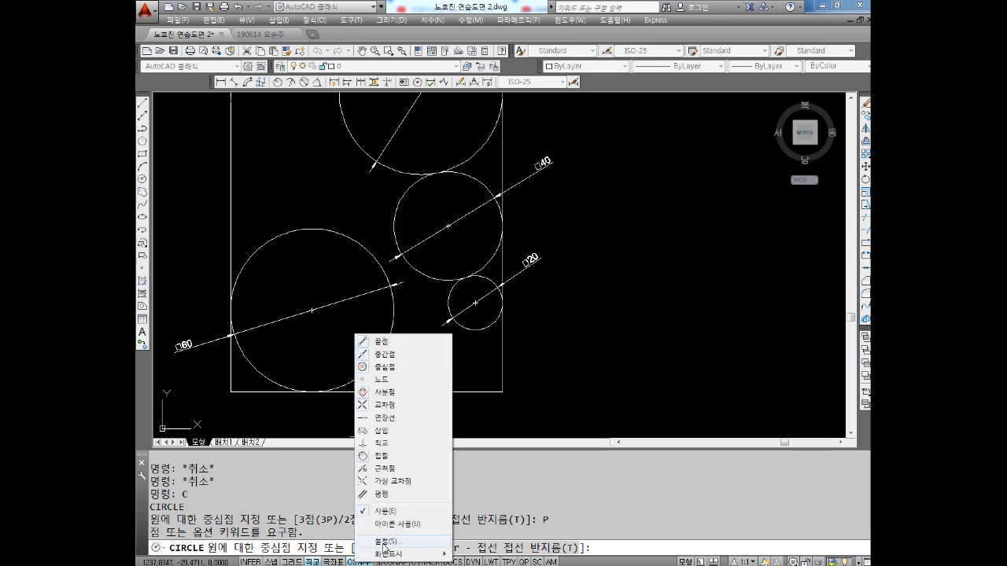
click(383, 542)
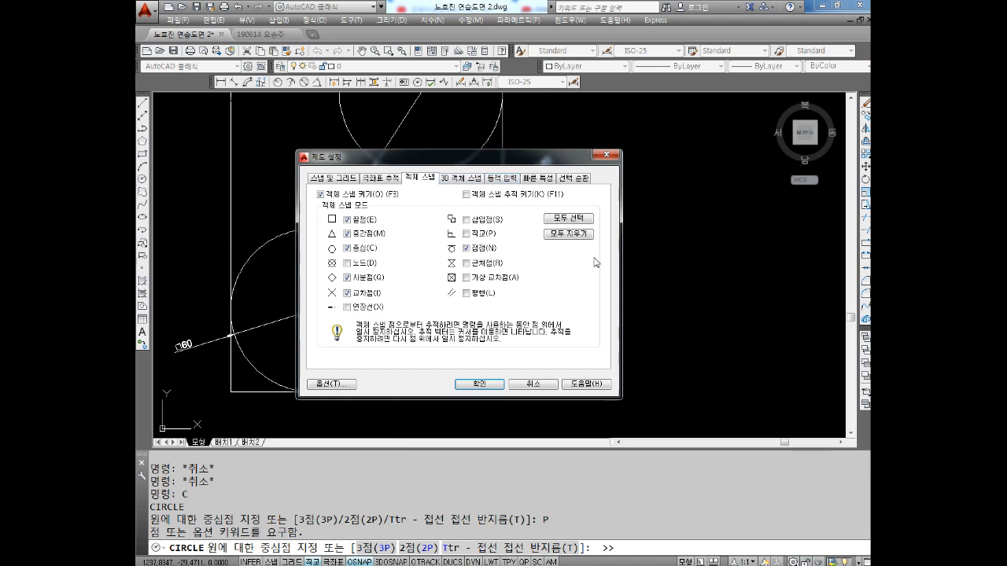
click(566, 235)
click(470, 248)
click(479, 384)
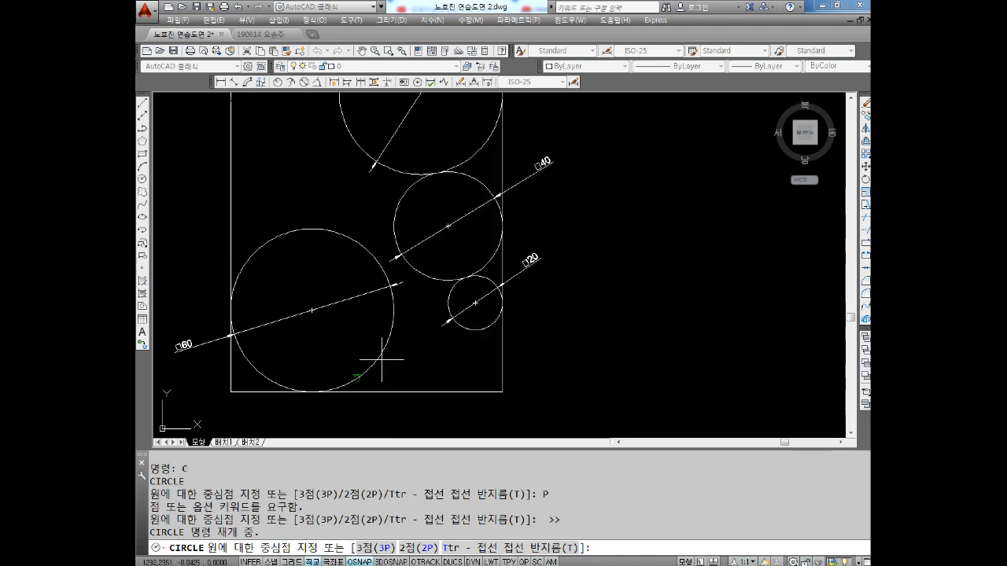
click(358, 379)
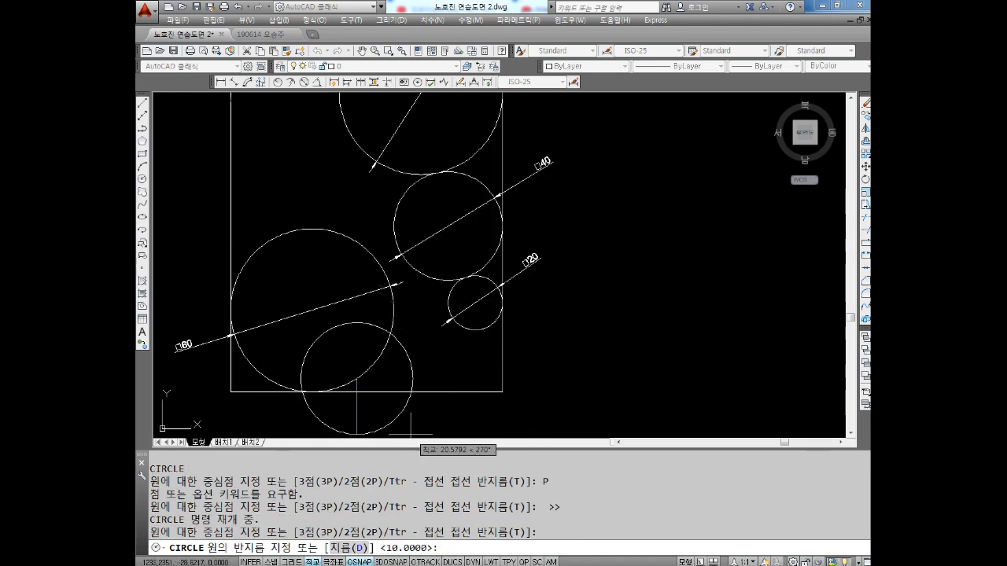
key(Escape)
key(Escape)
key(Escape)
key(Escape)
Draw a 3P circle tangent to the lower-left radius 30 circle, the radius 10 circle and the rectangle's bottom edge
text(c)
key(Return)
text(3p)
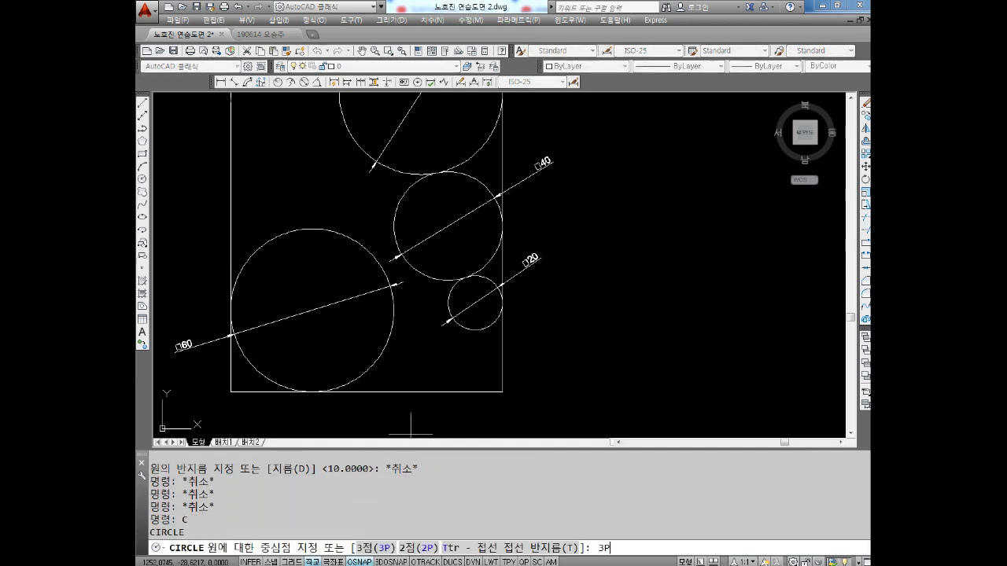
key(Return)
click(377, 358)
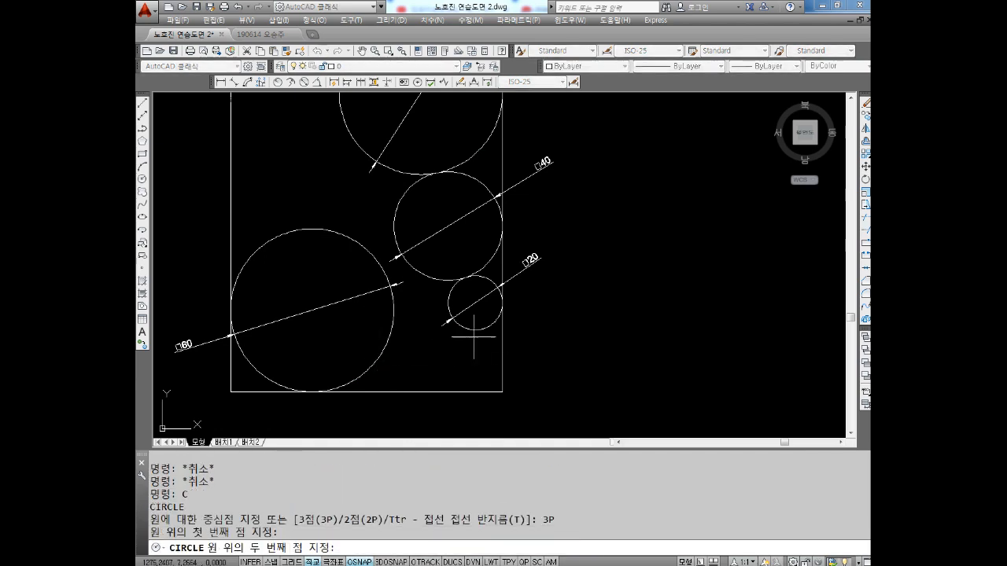
click(458, 330)
click(403, 391)
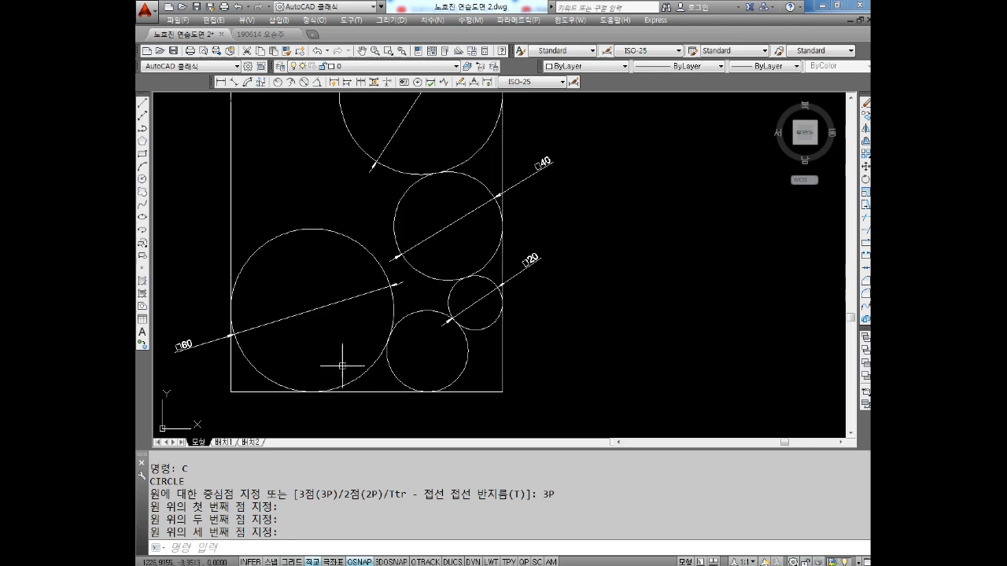
scroll(479, 371, up, 3)
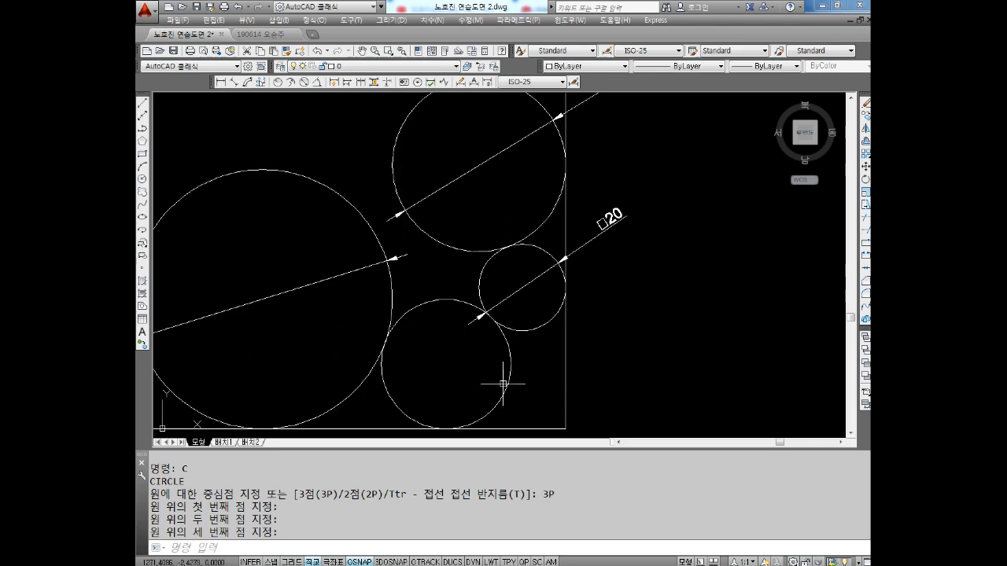
key(Escape)
key(Escape)
key(Escape)
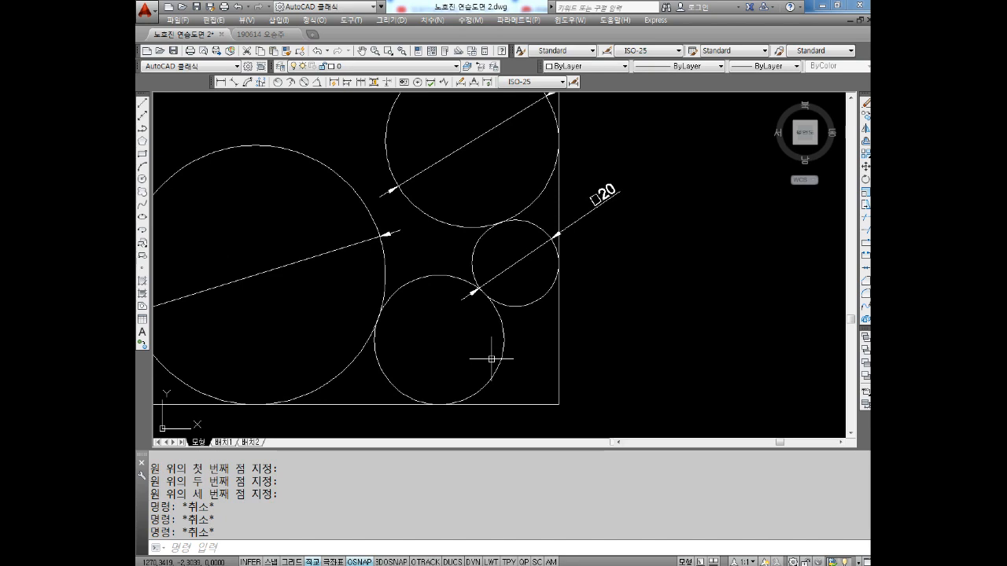
Enable the endpoint, midpoint, centre, quadrant and intersection object snaps alongside the tangent snap
right_click(361, 562)
click(393, 538)
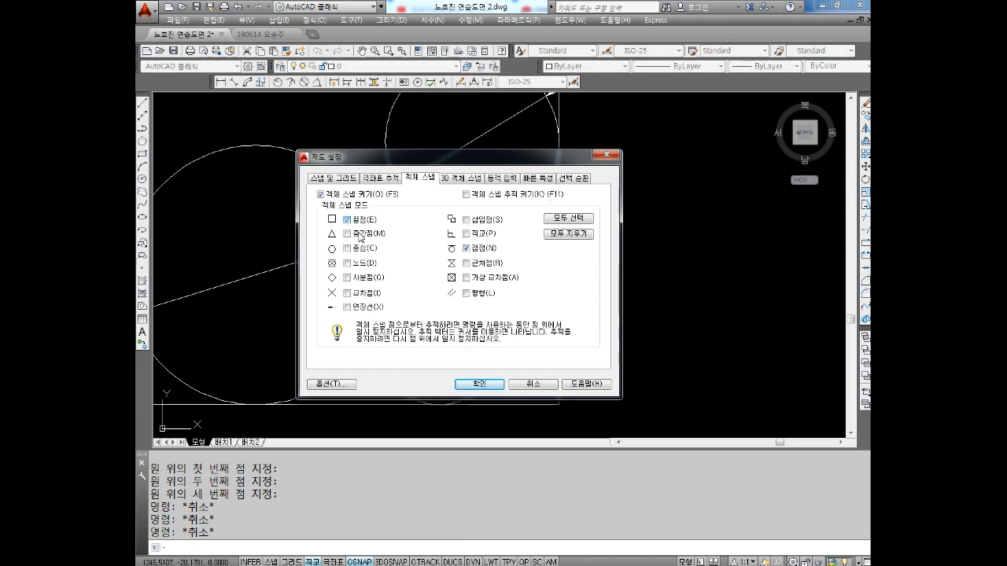
click(358, 280)
click(491, 389)
Start a 3P circle with its first point tangent to the new bottom circle, using the one-time tangent snap override (접점)
scroll(483, 370, down, 3)
scroll(463, 319, up, 2)
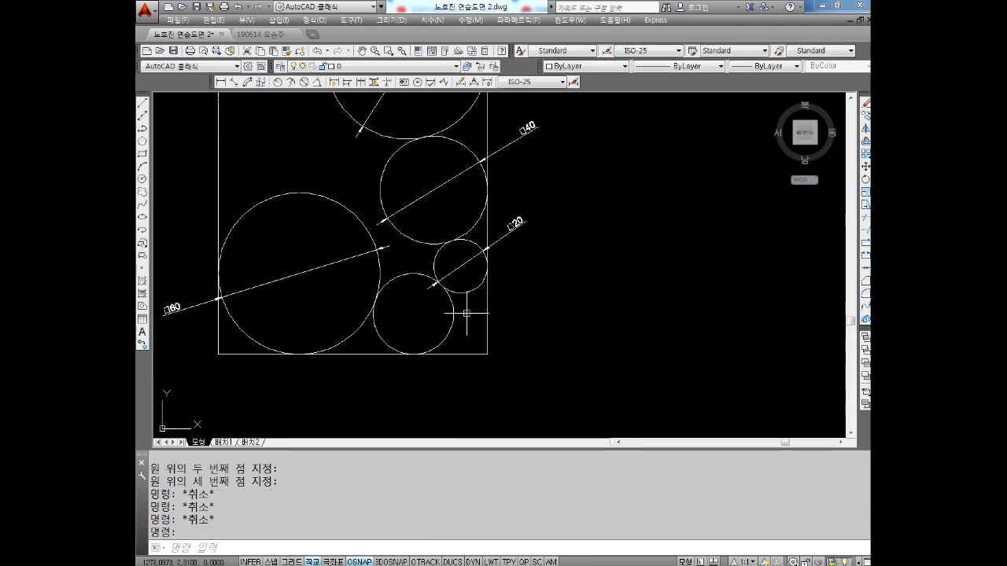
scroll(467, 313, up, 2)
text(c)
key(Return)
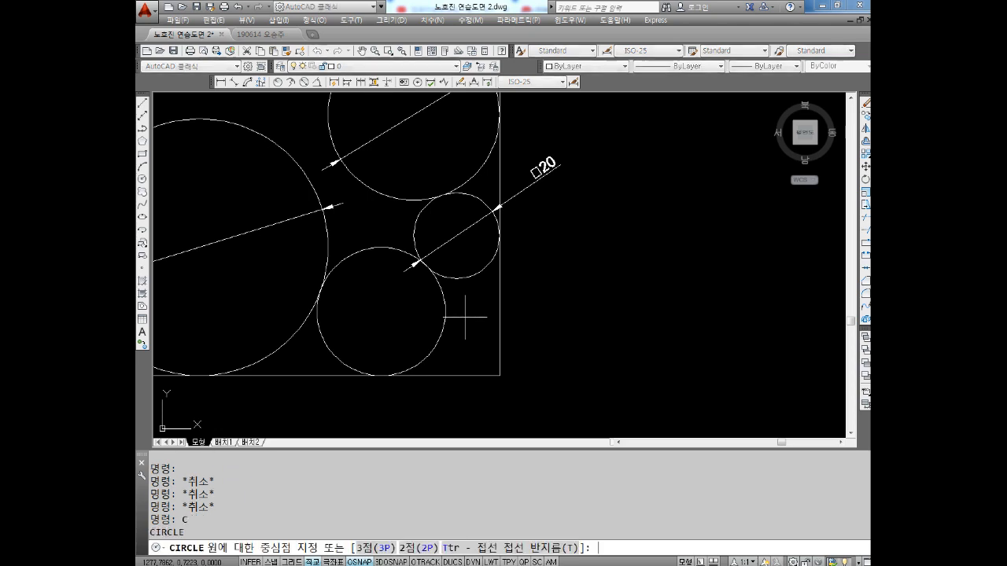
text(3p)
key(Return)
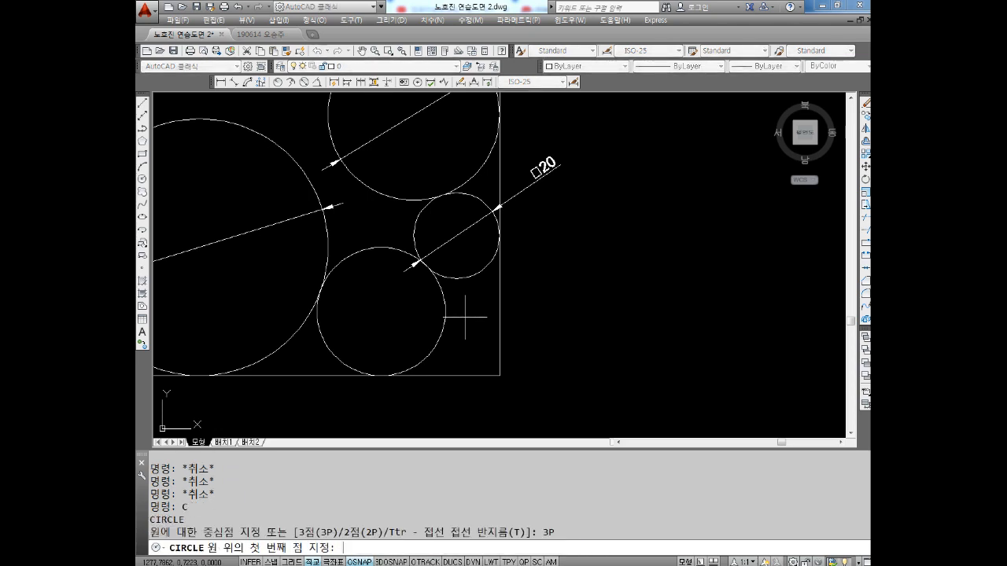
shift+right_click(584, 249)
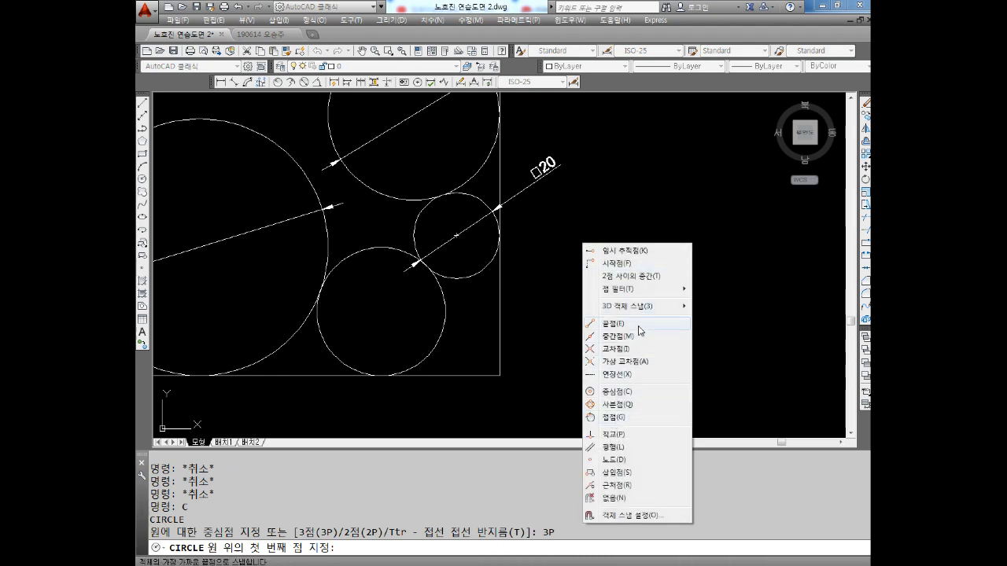
click(616, 417)
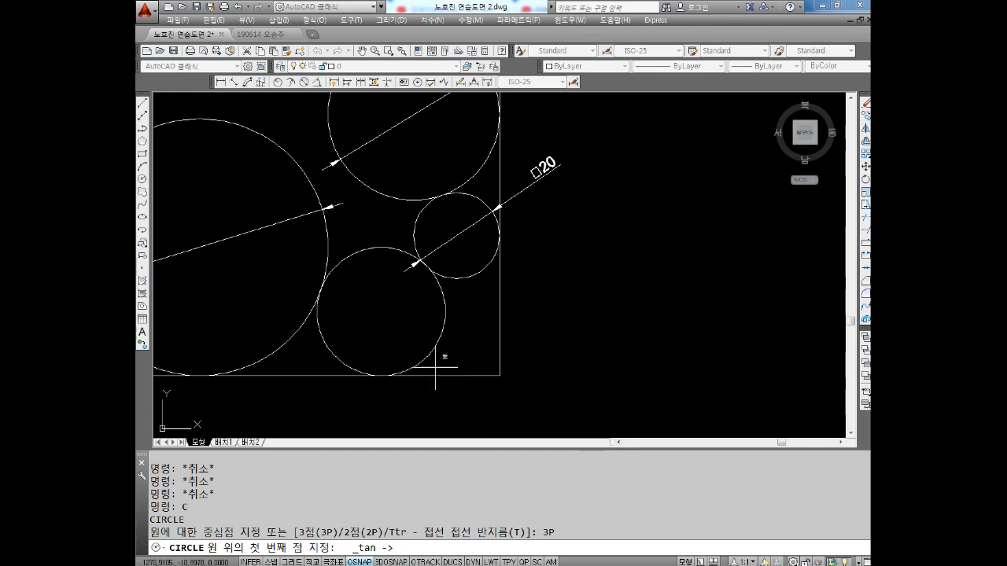
click(437, 343)
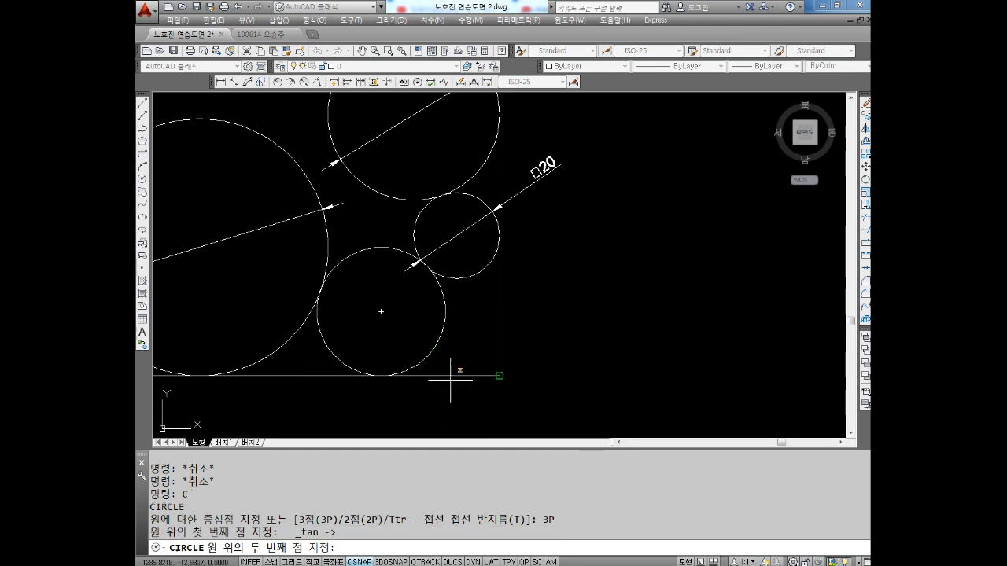
Complete the 3P circle in the rectangle's lower-right corner, tangent to the bottom and right edges through tangent overrides
shift+right_click(608, 247)
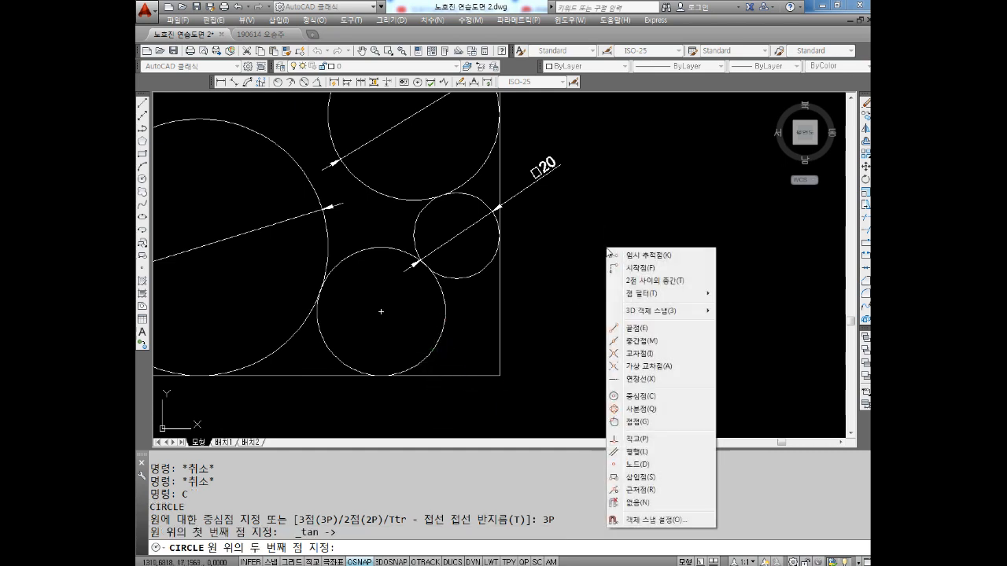
click(635, 424)
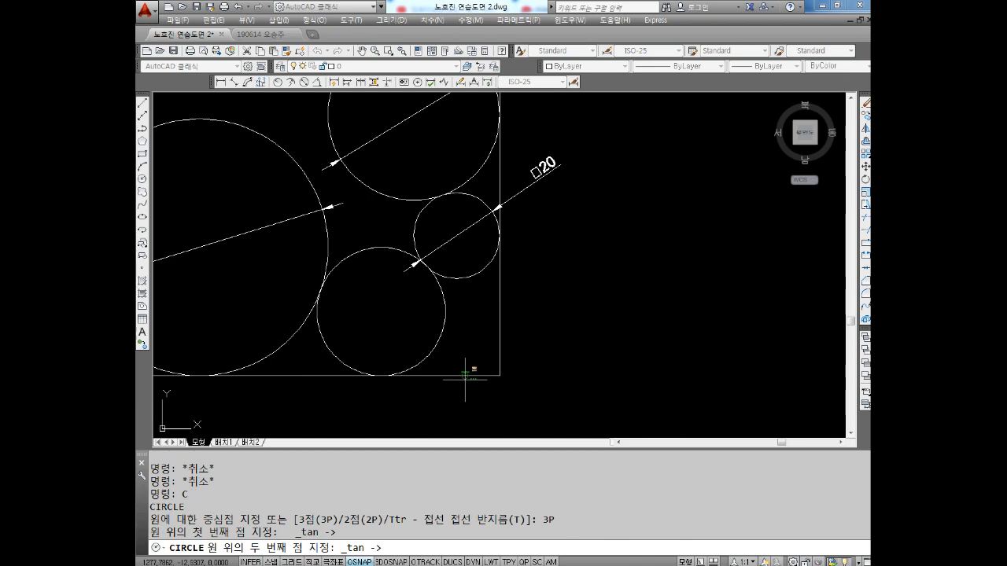
click(465, 379)
shift+right_click(594, 254)
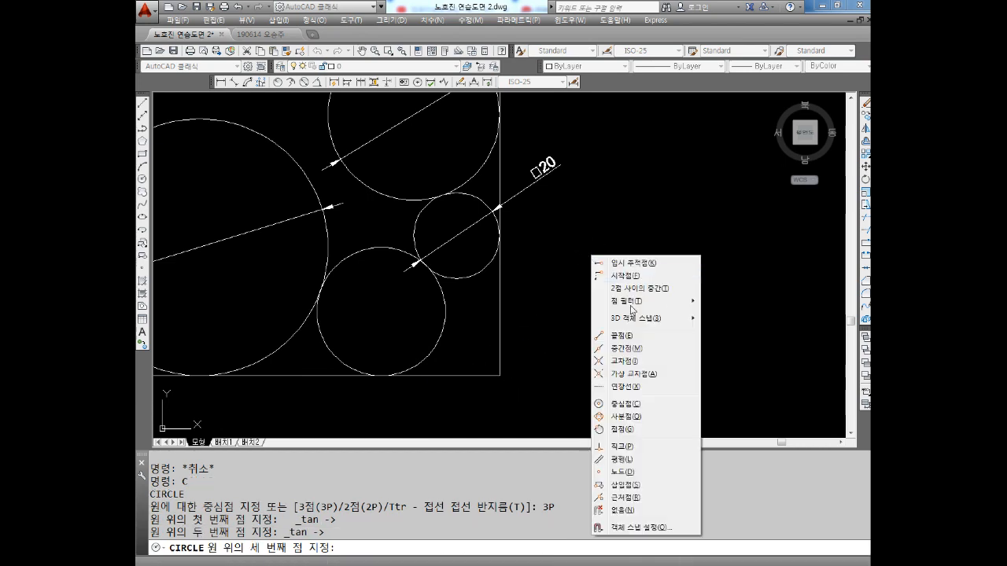
click(621, 430)
click(461, 376)
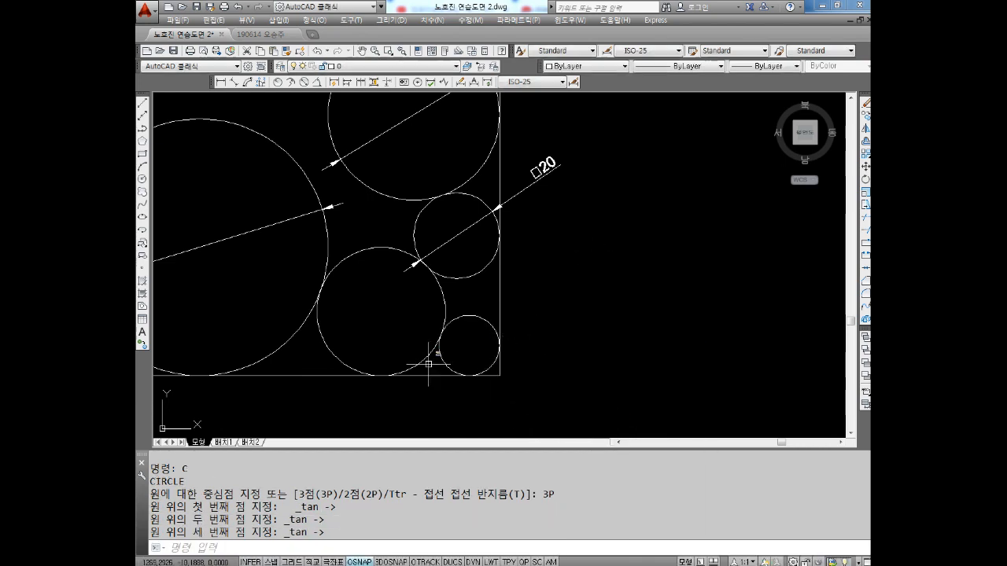
mouse_move(400, 284)
middle_down()
mouse_move(521, 279)
mouse_move(521, 342)
middle_up()
scroll(521, 279, down, 2)
key(Escape)
key(Escape)
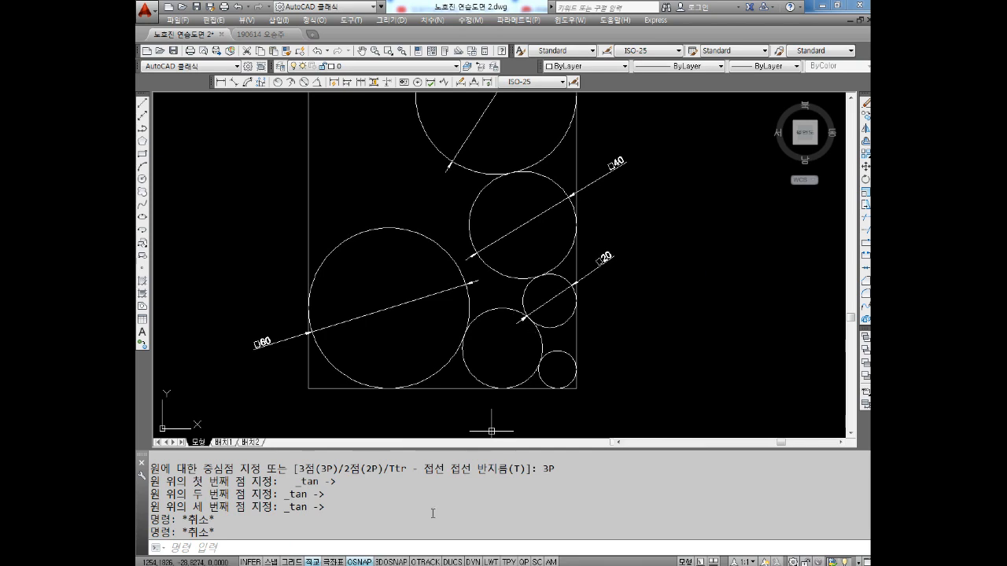
Check which object snap modes are enabled in the drafting settings
right_click(372, 561)
click(395, 542)
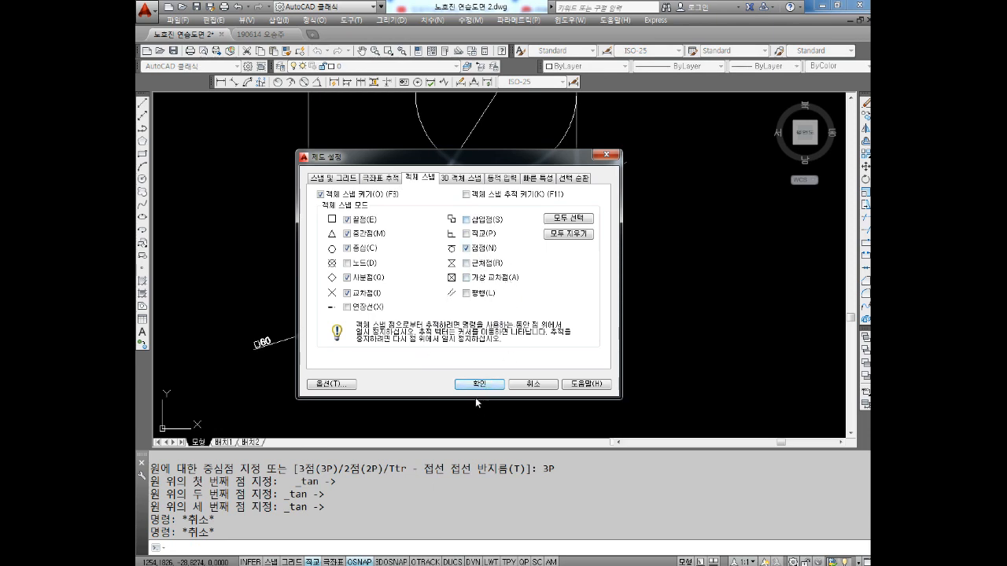
click(478, 385)
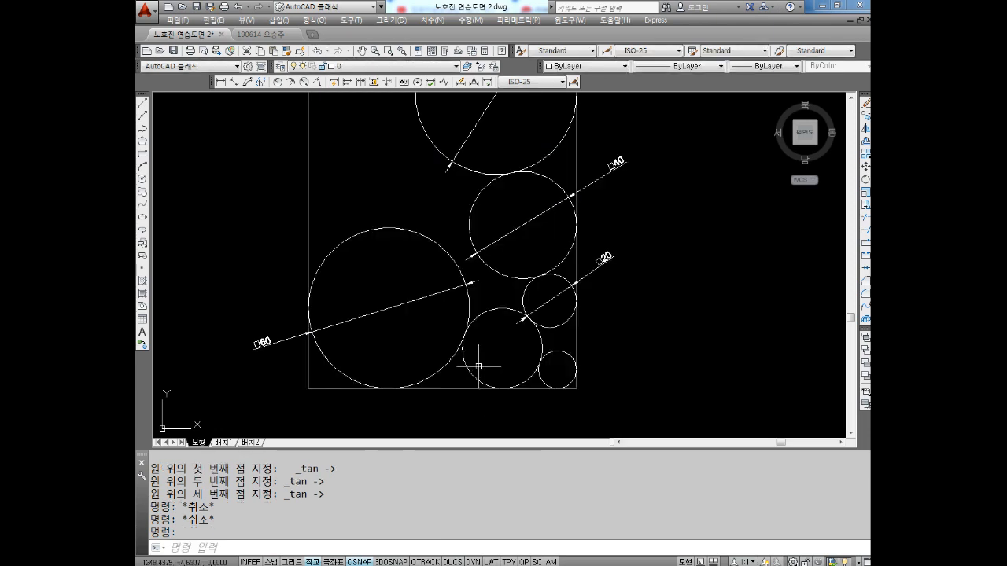
scroll(346, 275, down, 1)
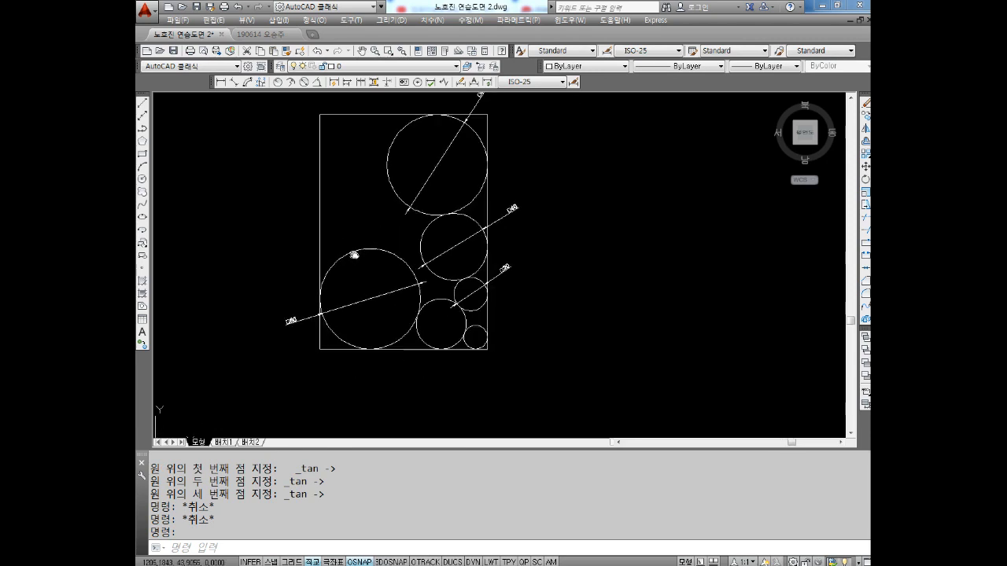
middle_drag(354, 255, 339, 259)
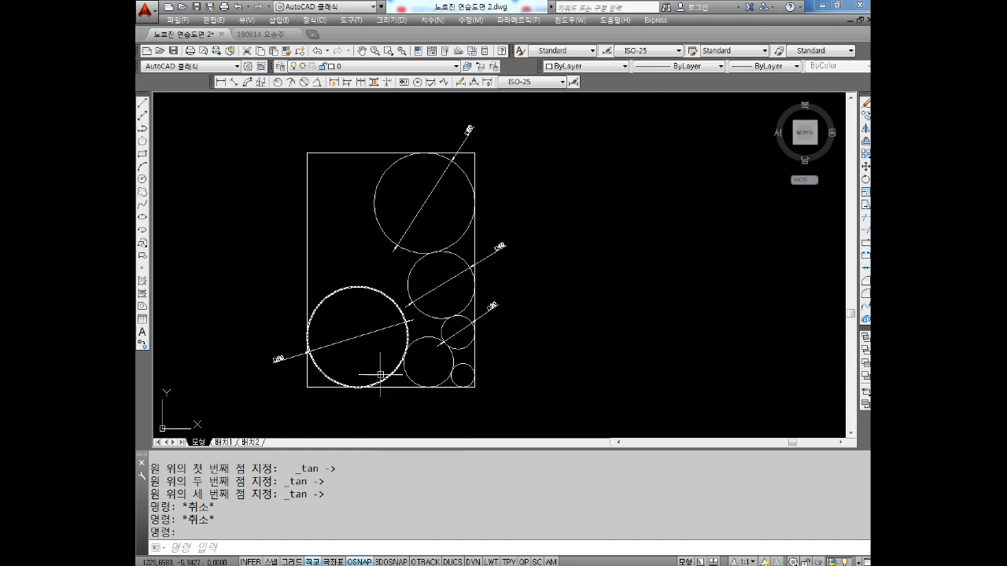
scroll(349, 240, up, 3)
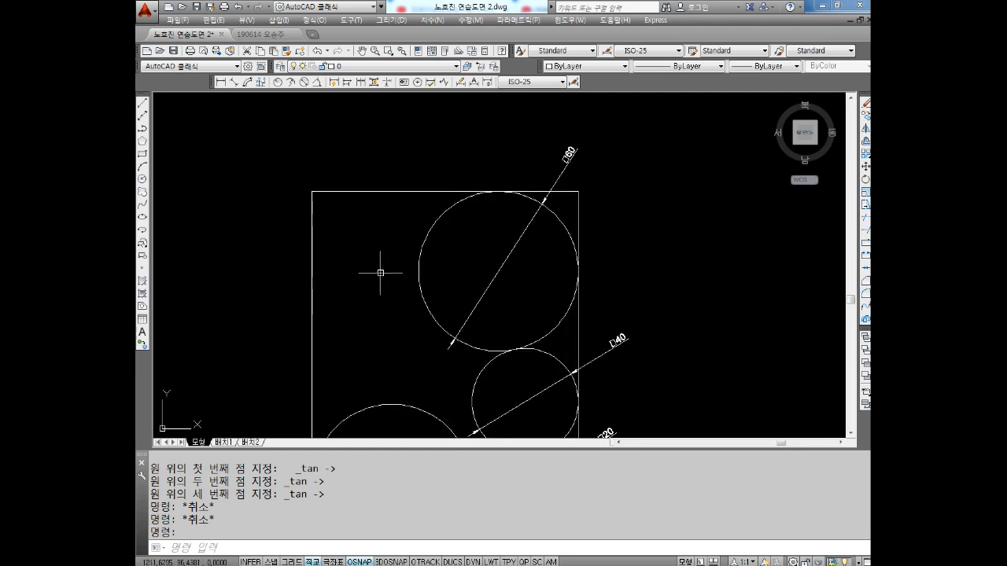
middle_drag(392, 304, 441, 292)
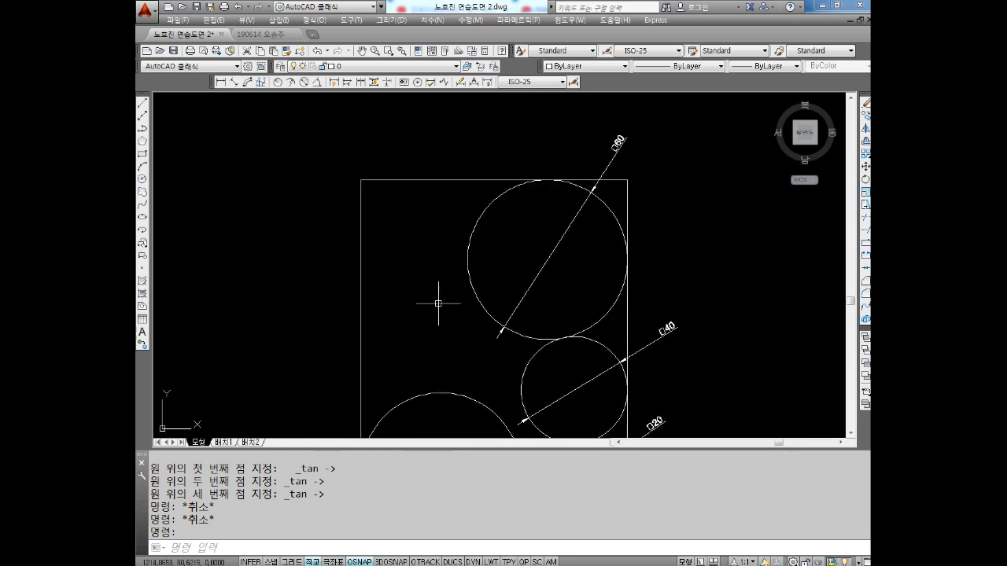
key(Escape)
key(Escape)
key(Escape)
key(Escape)
text(c)
key(Return)
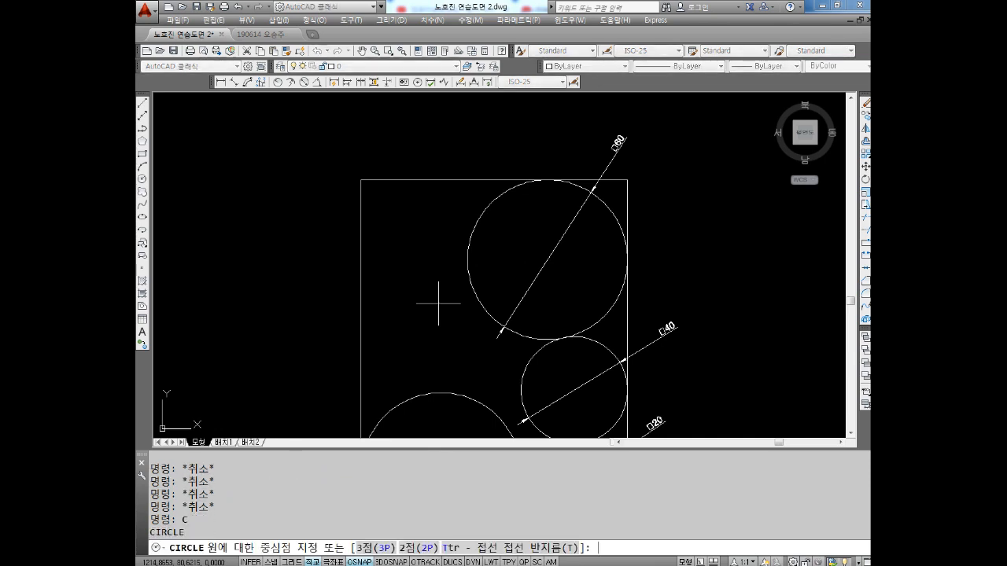
key(Return)
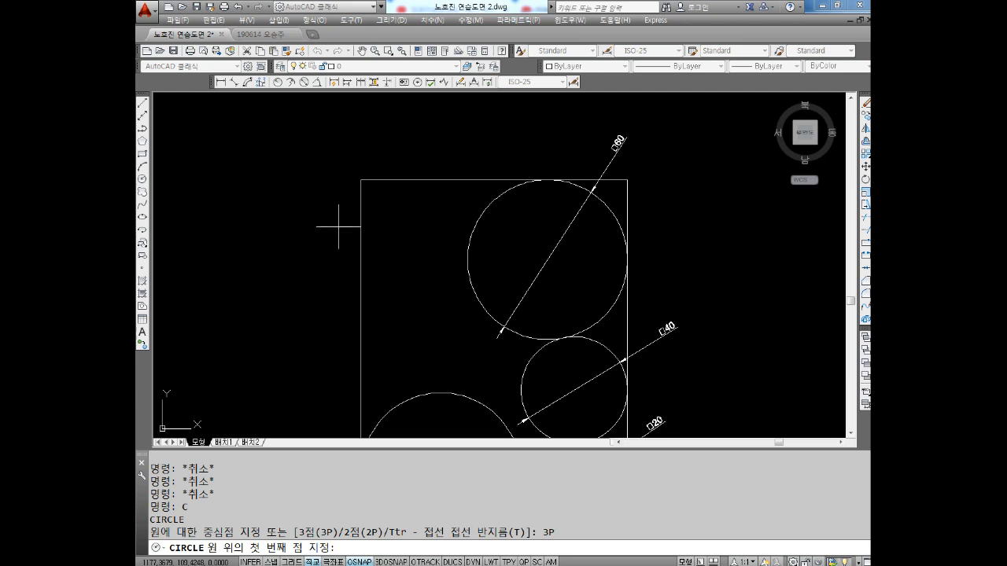
shift+right_click(319, 193)
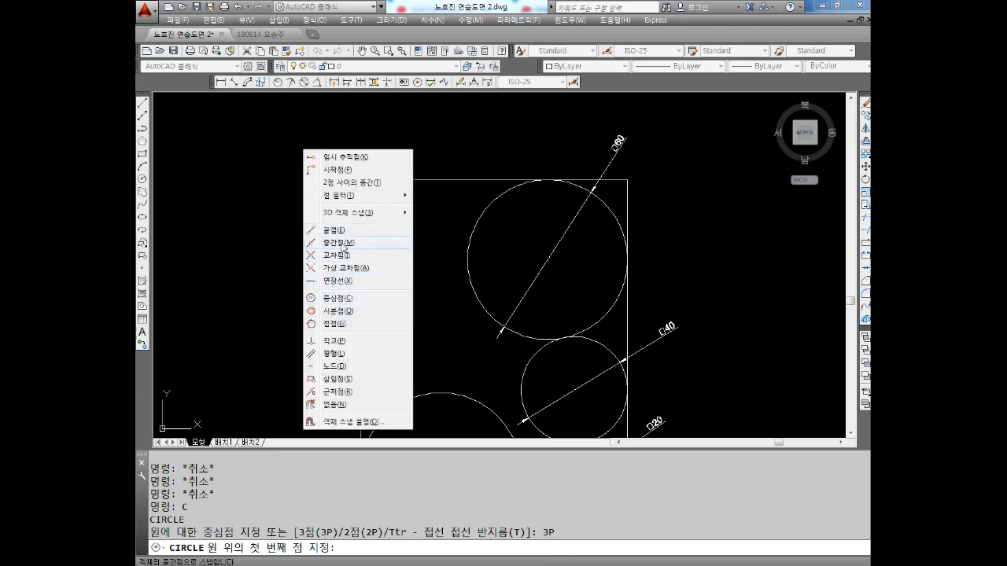
click(354, 324)
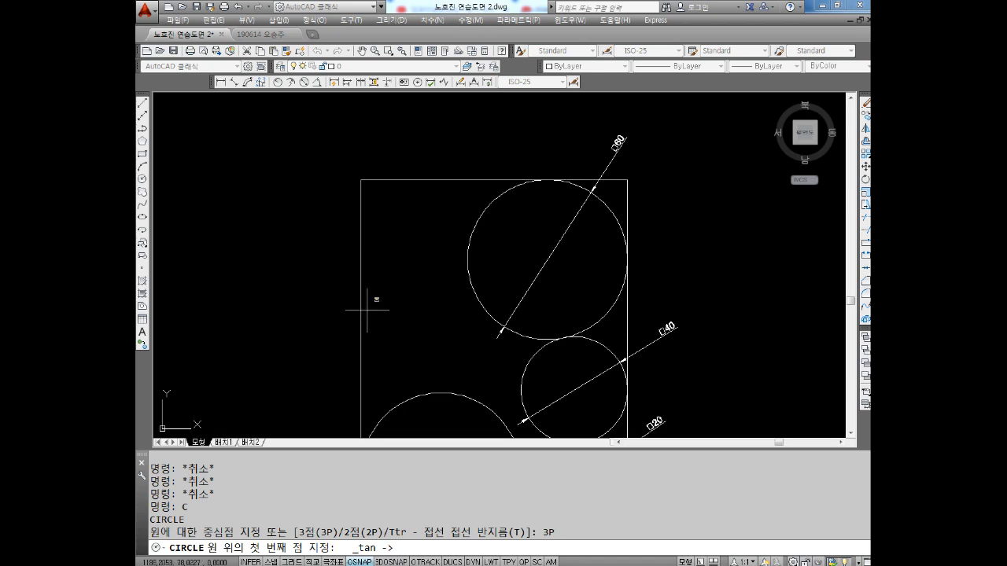
click(403, 180)
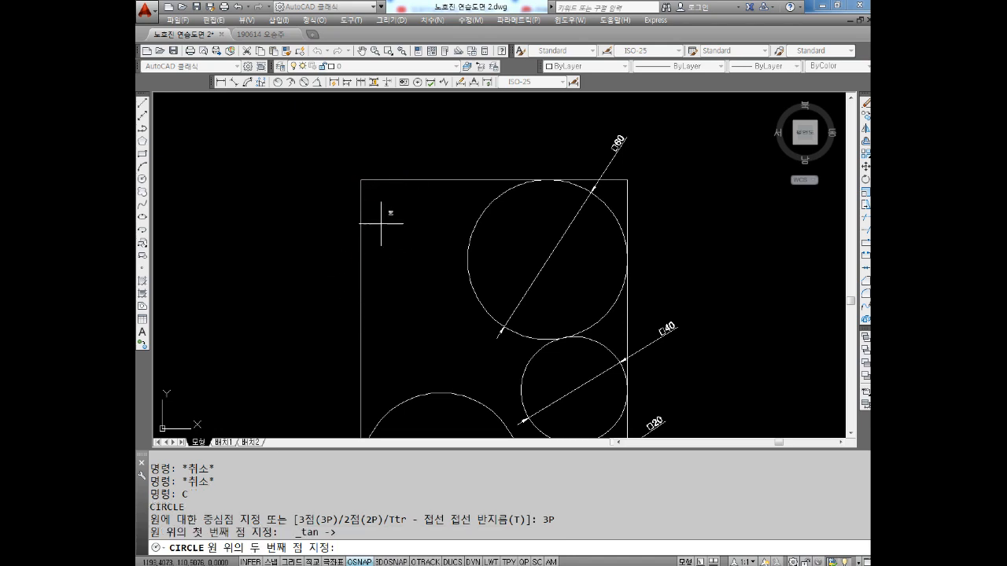
shift+right_click(413, 233)
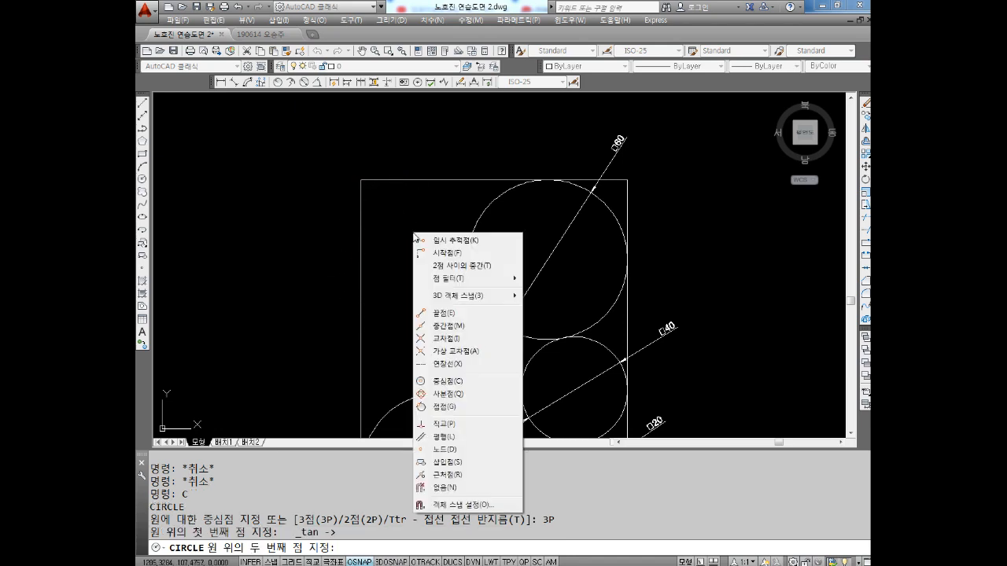
click(445, 408)
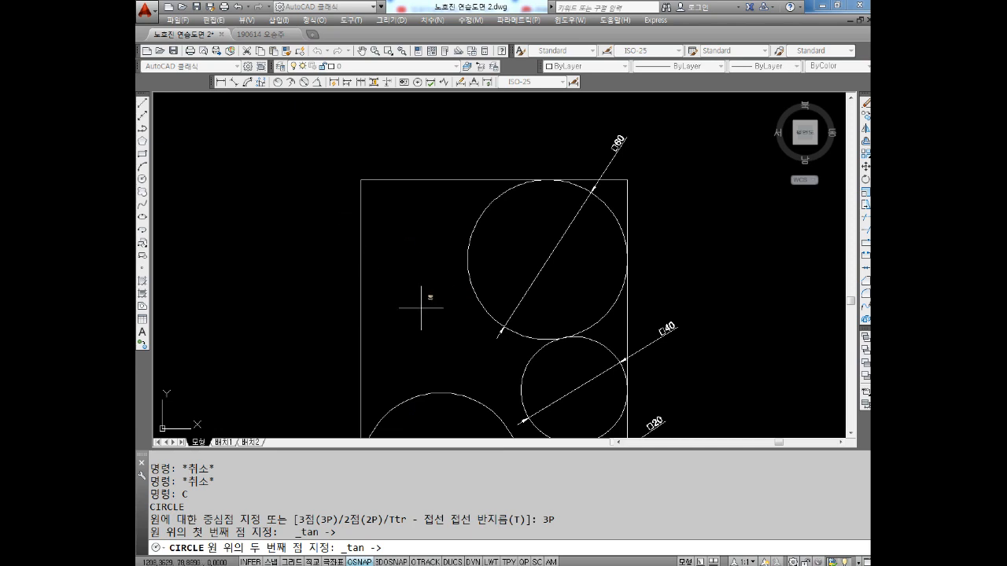
key(Escape)
mouse_move(454, 383)
middle_down()
mouse_move(445, 317)
mouse_move(414, 267)
middle_up()
key(Escape)
key(Escape)
key(Escape)
key(Escape)
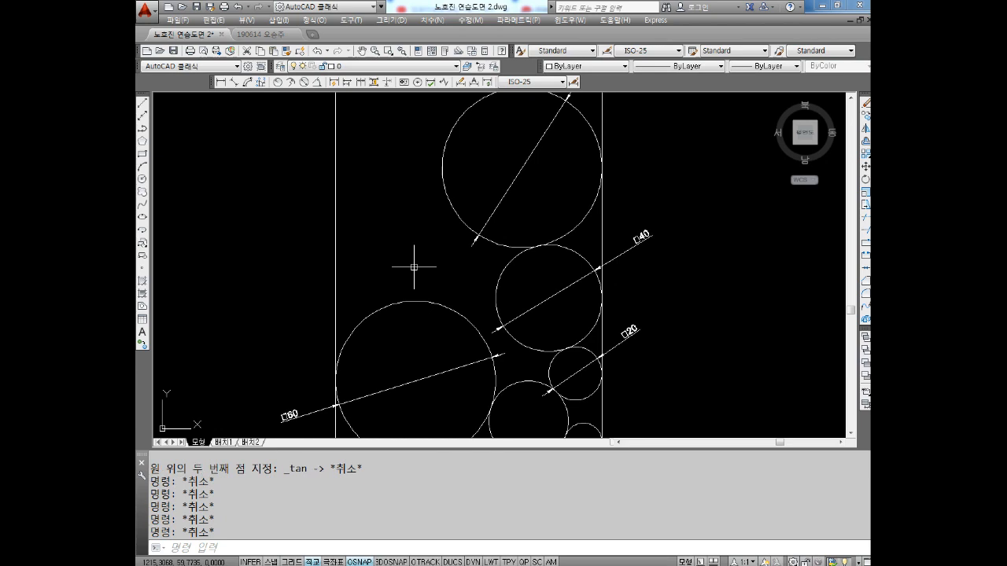
Start a 3P circle with its first point tangent to the top of the lower-left 60 circle, using the tangent snap override (접점)
text(C)
key(Return)
text(3P)
key(Return)
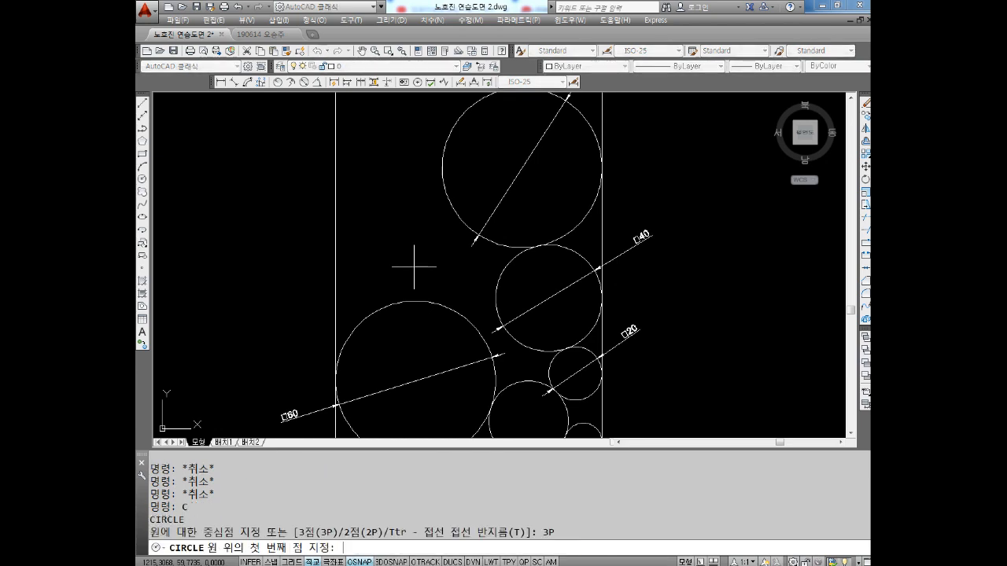
shift+right_click(197, 209)
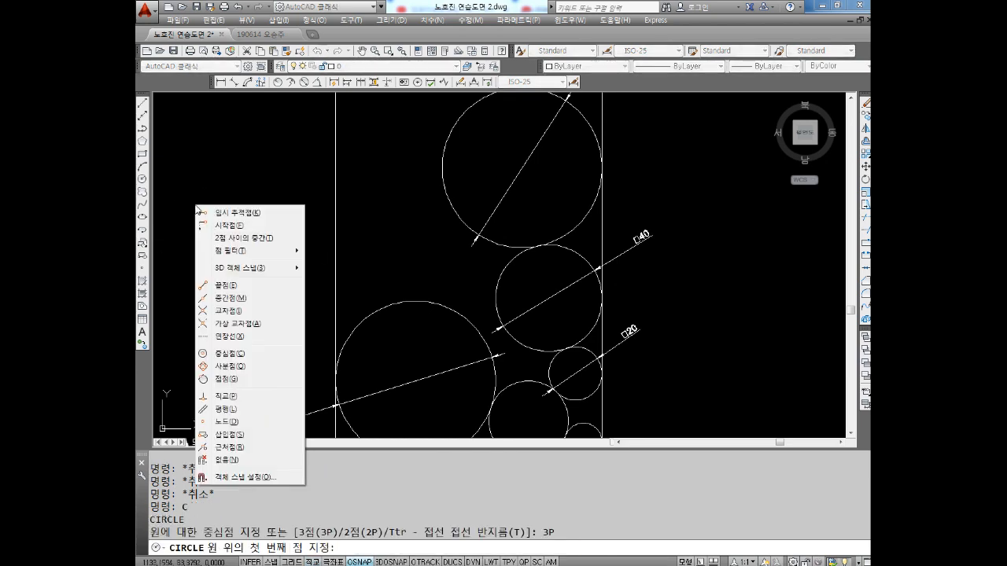
click(228, 378)
click(403, 288)
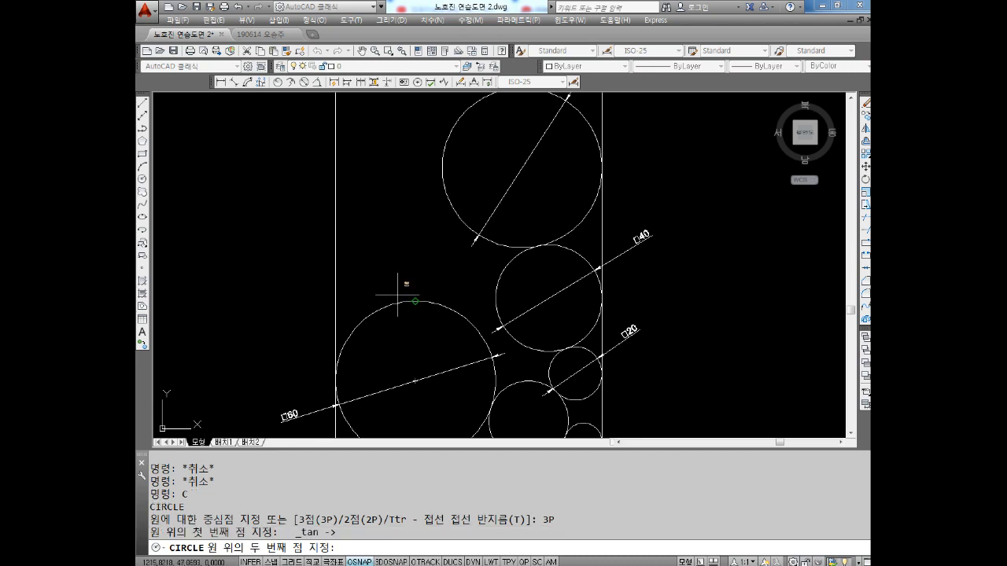
Complete the 3P circle tangent to the upper-right 60 circle and the rectangle's left edge through tangent overrides
shift+right_click(392, 234)
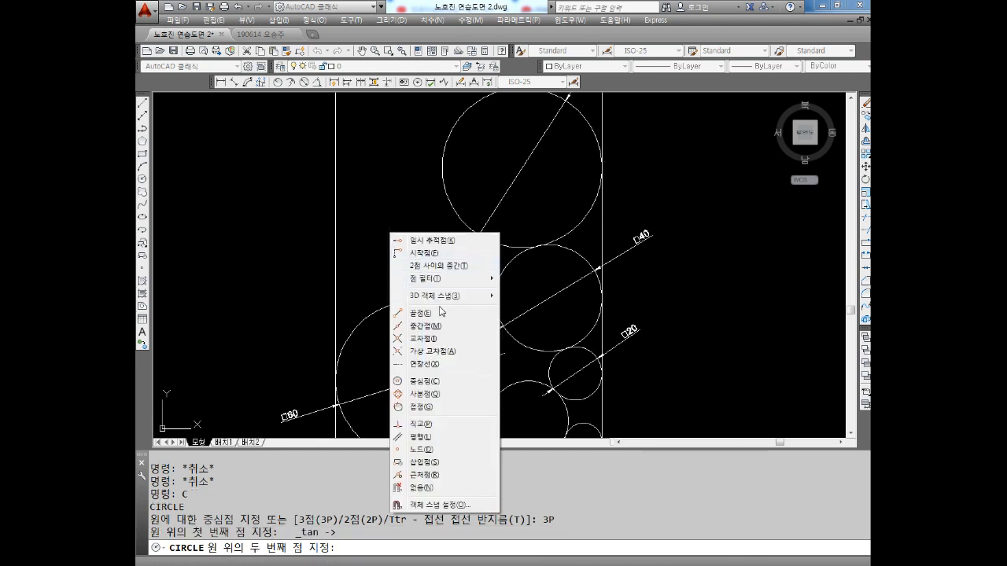
click(421, 407)
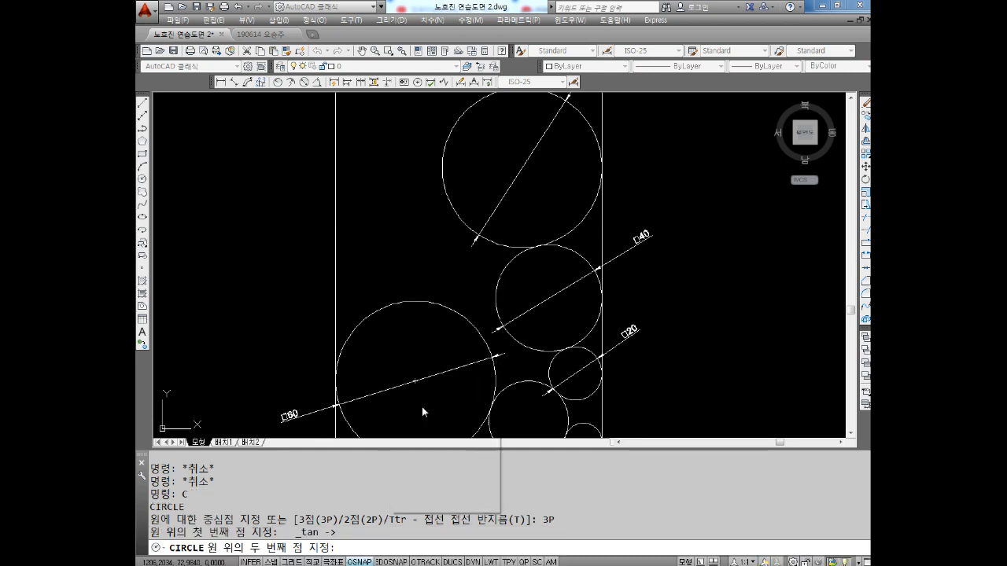
click(441, 191)
shift+right_click(423, 208)
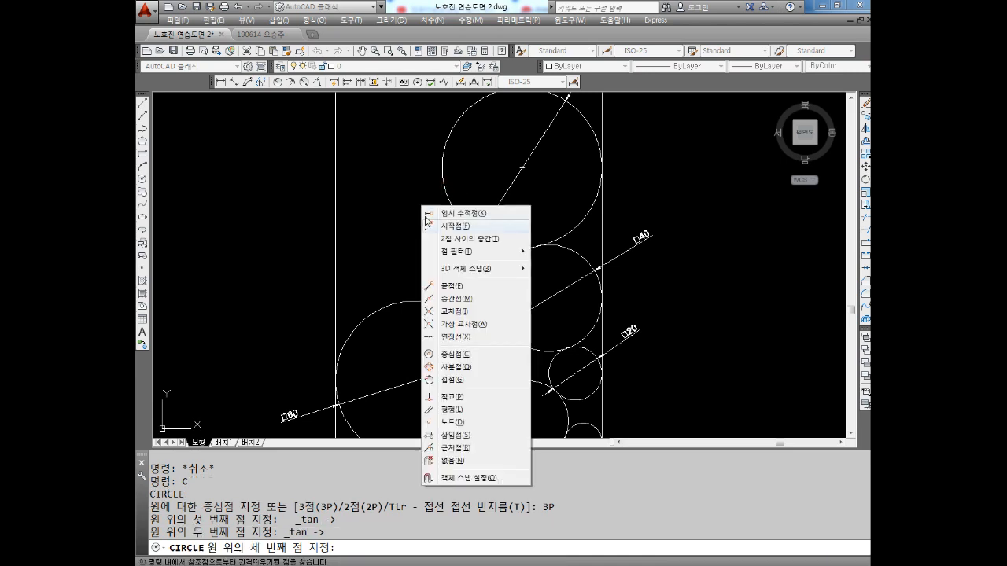
click(452, 379)
click(340, 217)
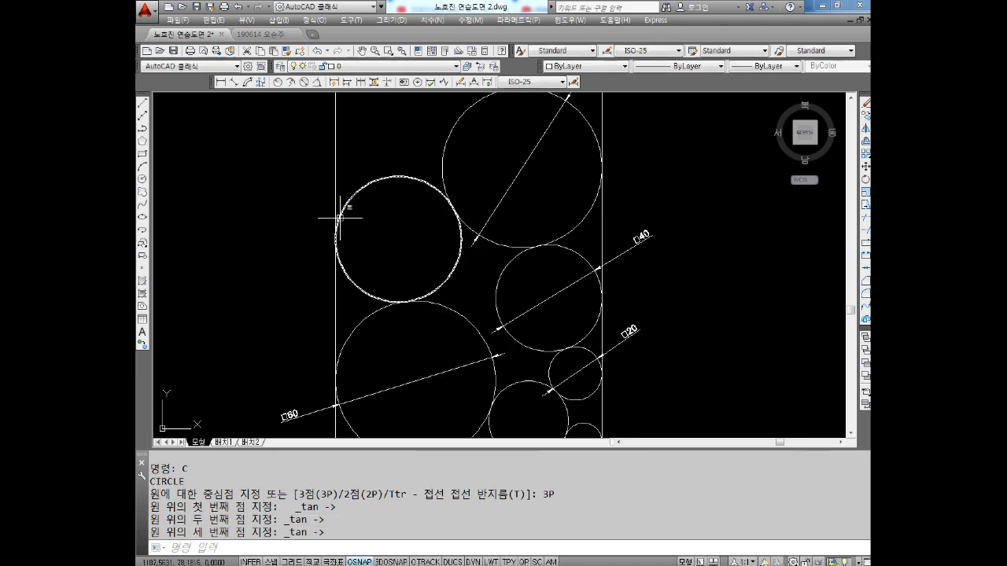
Start another 3P circle in the rectangle's upper-left corner with its first point tangent to the top edge, using the tangent override
middle_drag(375, 193, 380, 280)
middle_drag(379, 227, 380, 247)
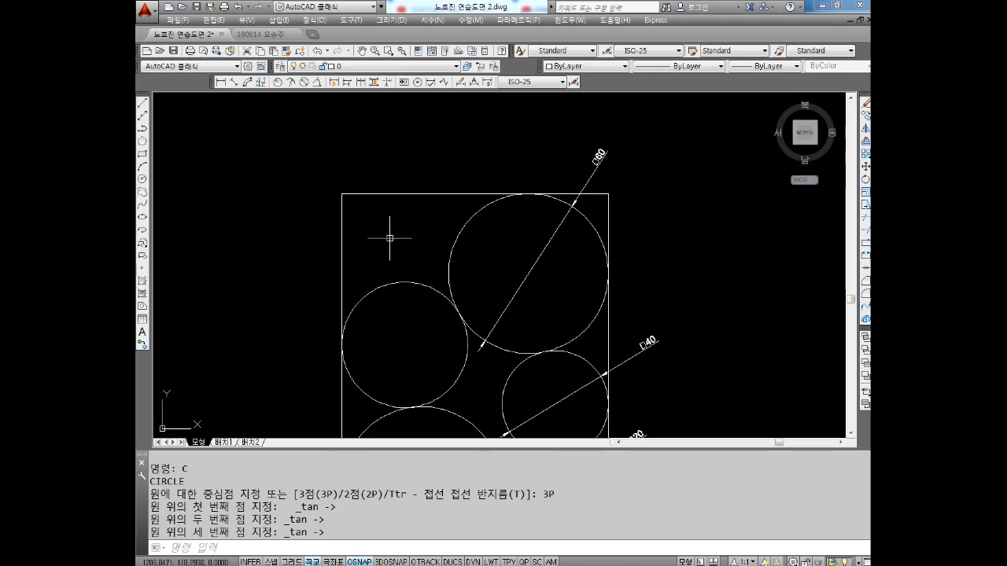
key(Escape)
text(c)
key(Return)
text(3p)
key(Return)
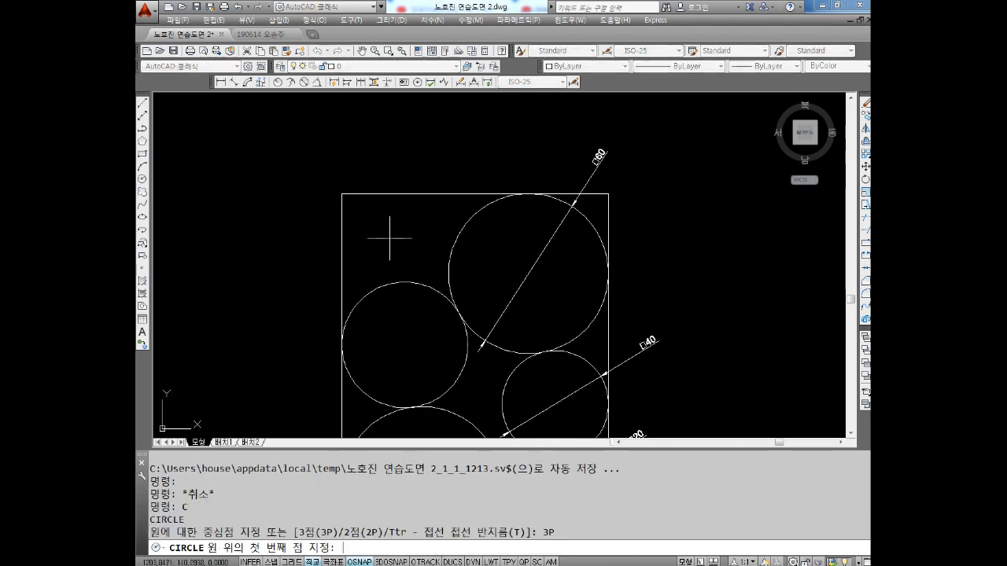
shift+right_click(289, 145)
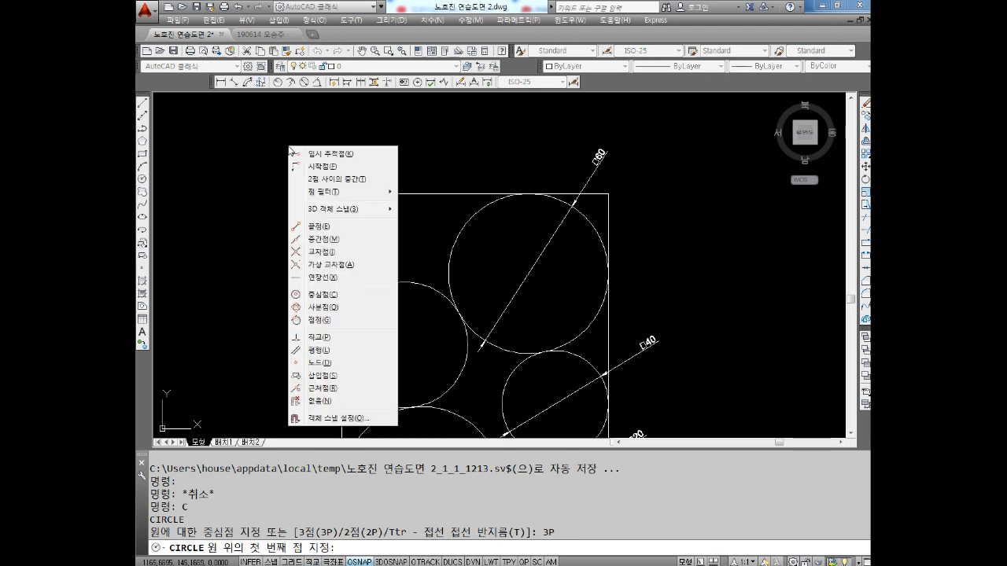
click(318, 320)
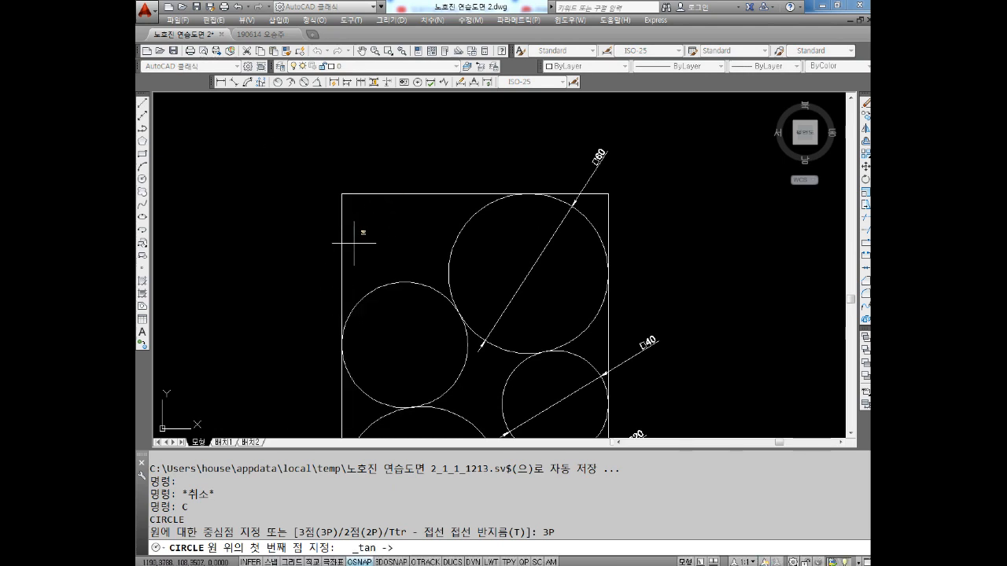
click(389, 196)
Complete the corner 3P circle tangent to the rectangle's left edge and the circle below it through tangent overrides
shift+right_click(310, 217)
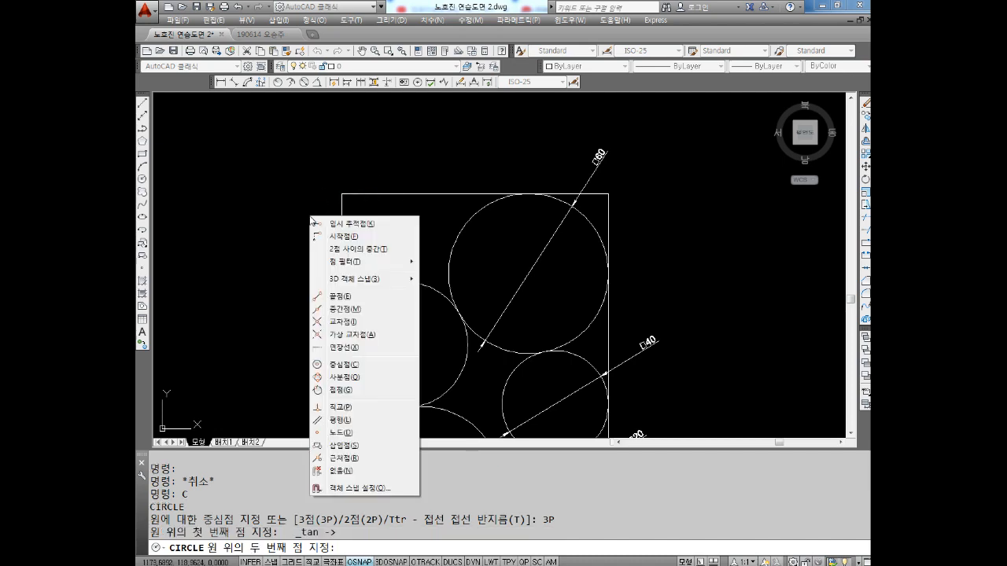
click(344, 389)
click(344, 253)
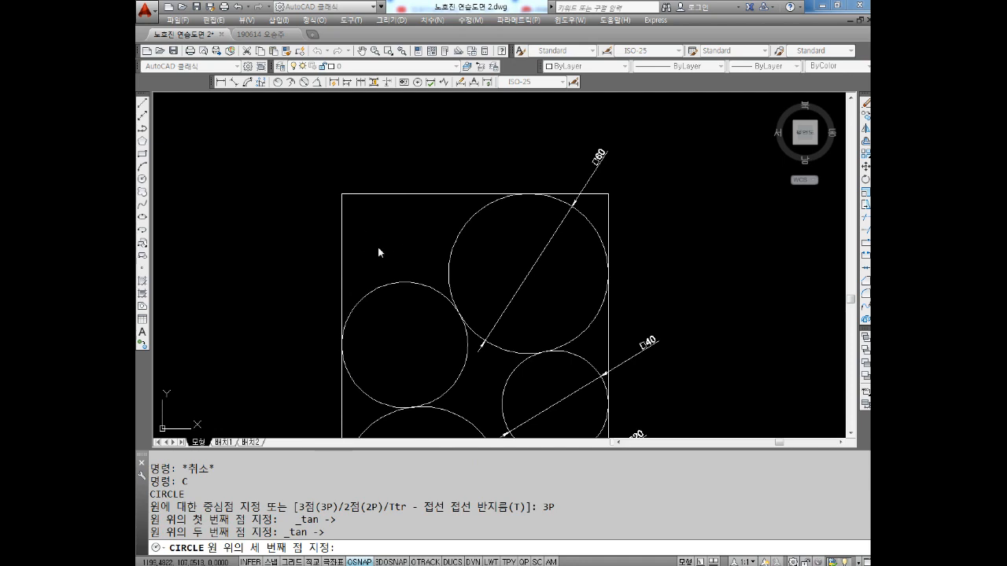
shift+right_click(381, 247)
click(406, 424)
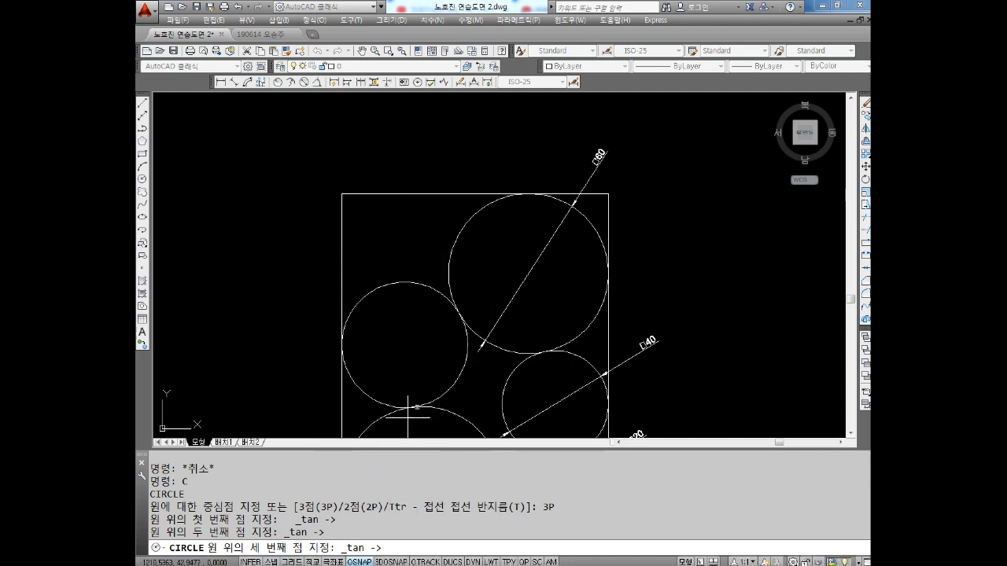
click(395, 272)
Examine the finished arrangement of tangent circles inside the rectangle, including the new upper-left corner circle
scroll(378, 260, down, 4)
key(Escape)
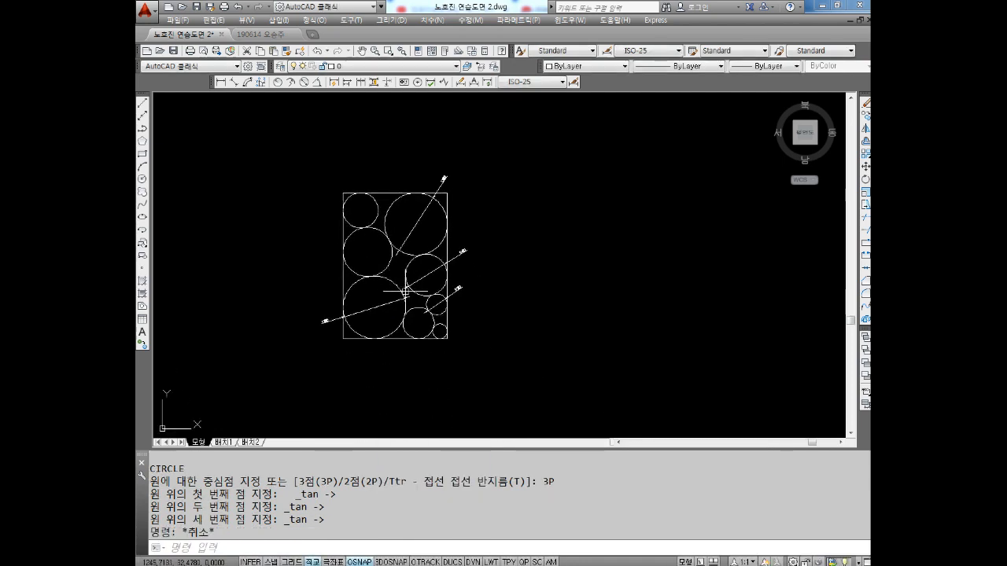
key(Escape)
scroll(360, 224, up, 4)
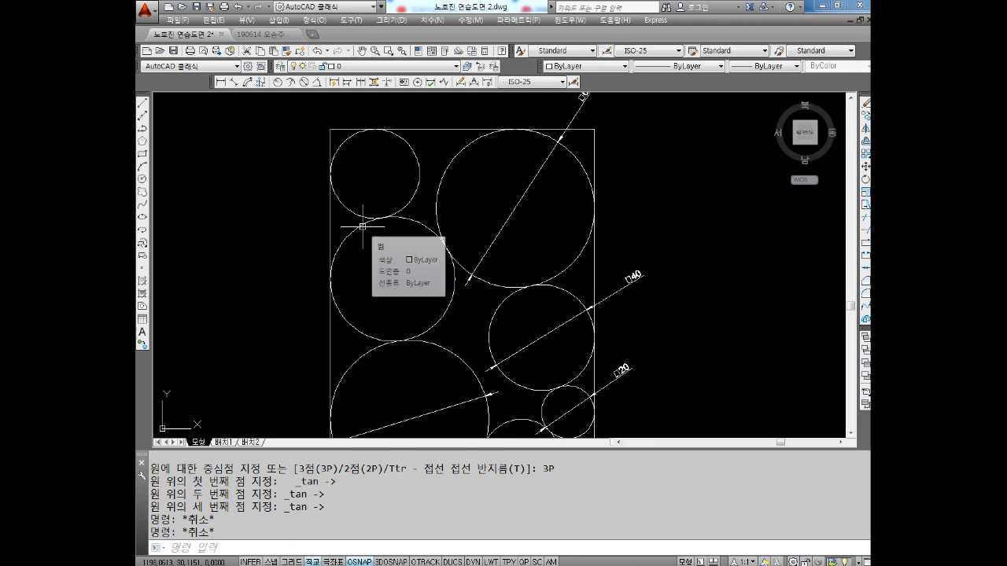
scroll(365, 226, down, 4)
scroll(378, 261, up, 2)
middle_drag(379, 260, 388, 286)
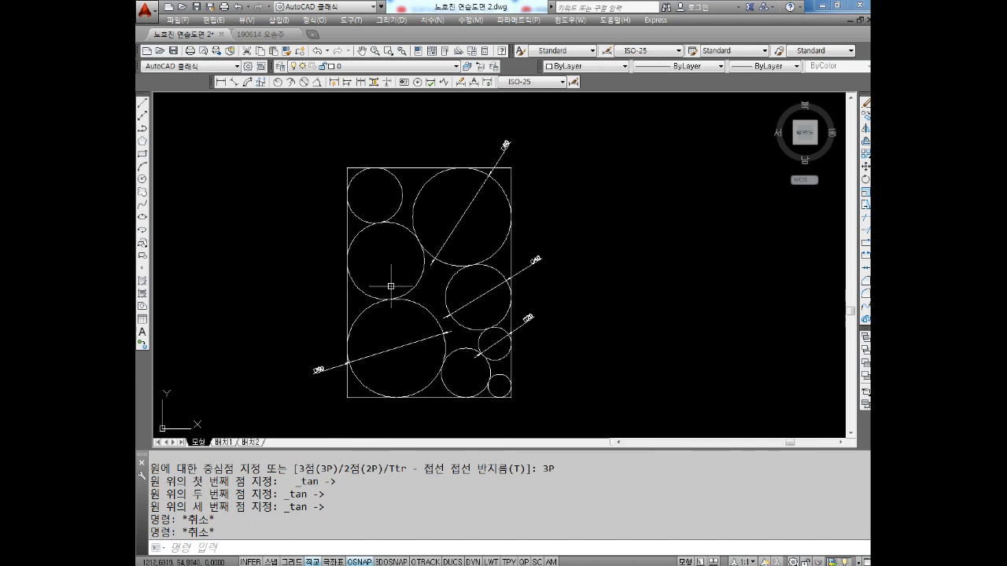
key(Escape)
key(Escape)
key(Escape)
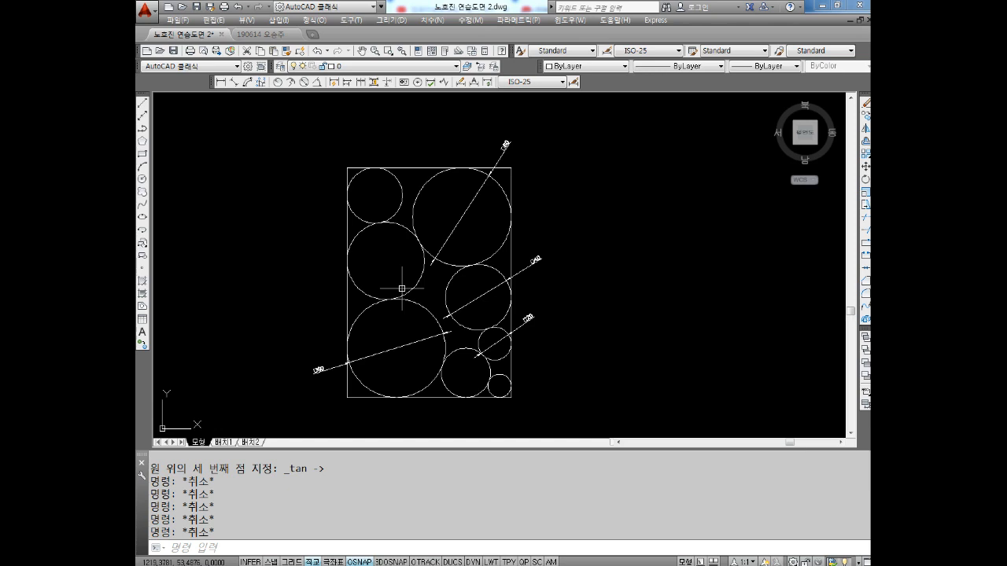
Draw a vertical line 40 long, running downward, in the empty area to the right of the rectangle
mouse_move(724, 304)
middle_down()
mouse_move(519, 256)
mouse_move(452, 256)
middle_up()
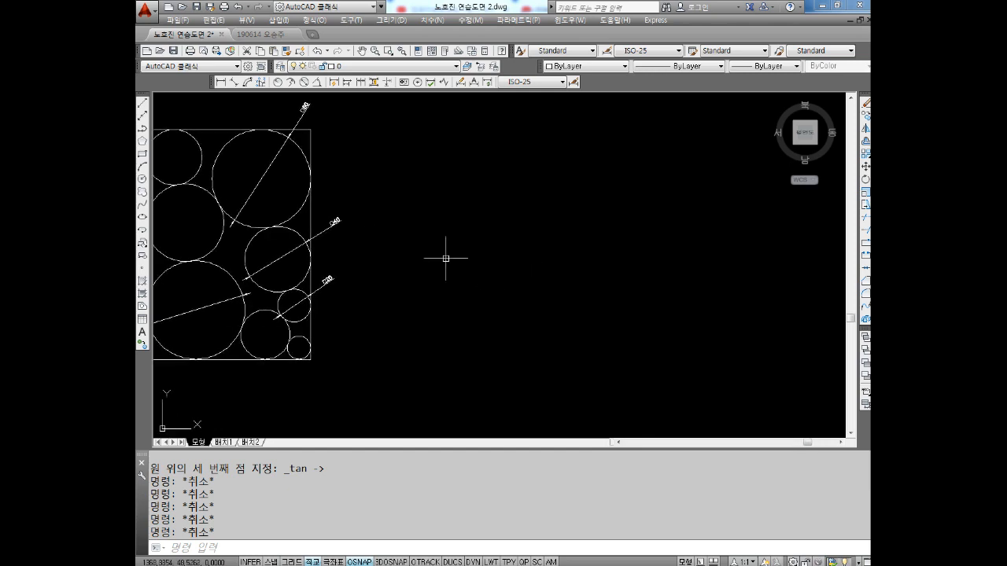
middle_drag(479, 276, 449, 293)
key(Escape)
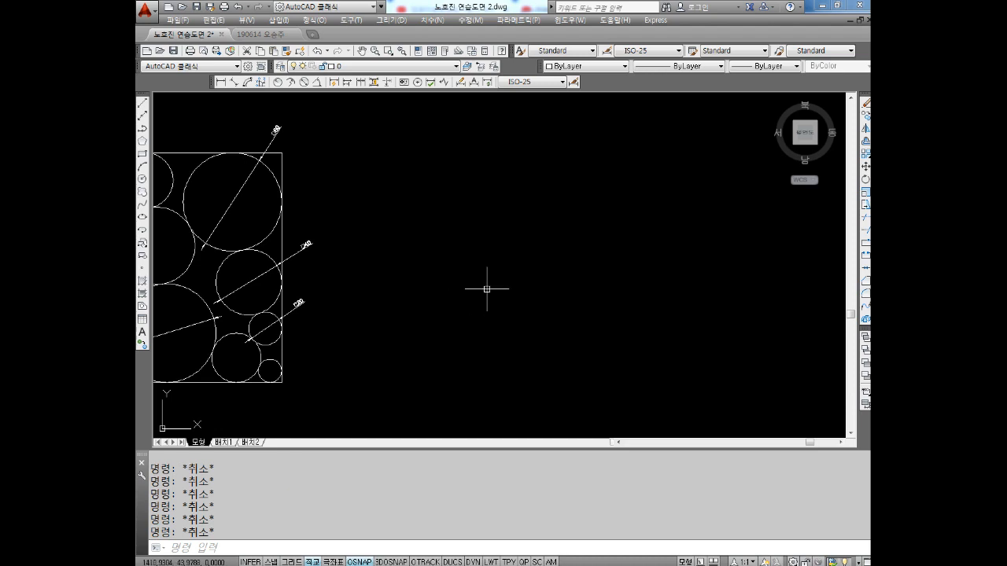
text(l)
key(Return)
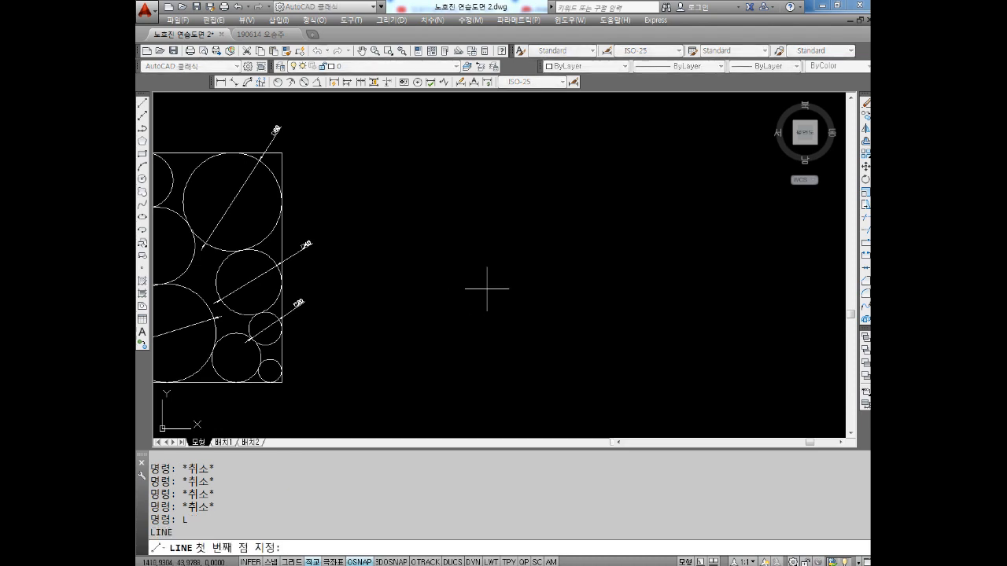
click(533, 178)
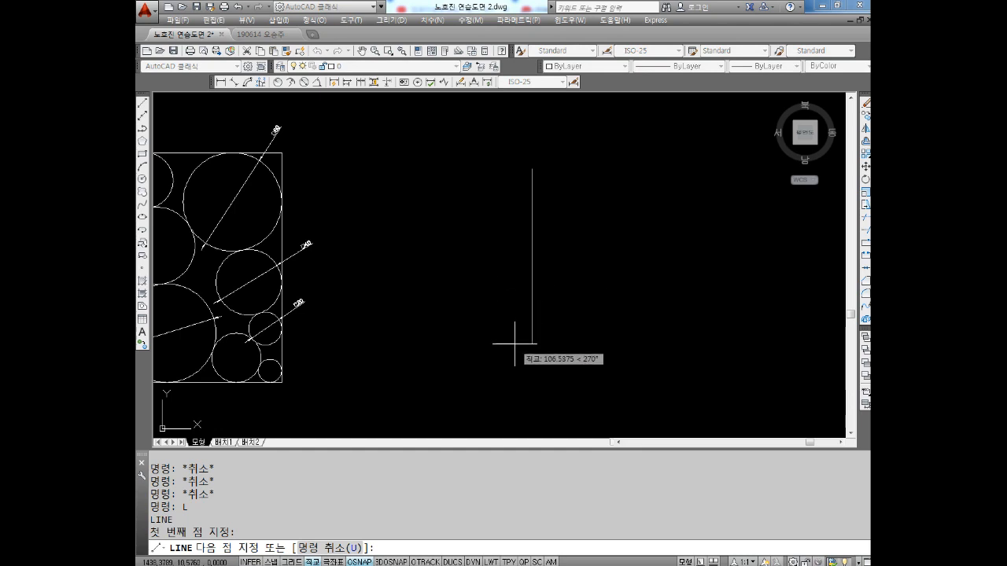
text(40)
key(Return)
key(Escape)
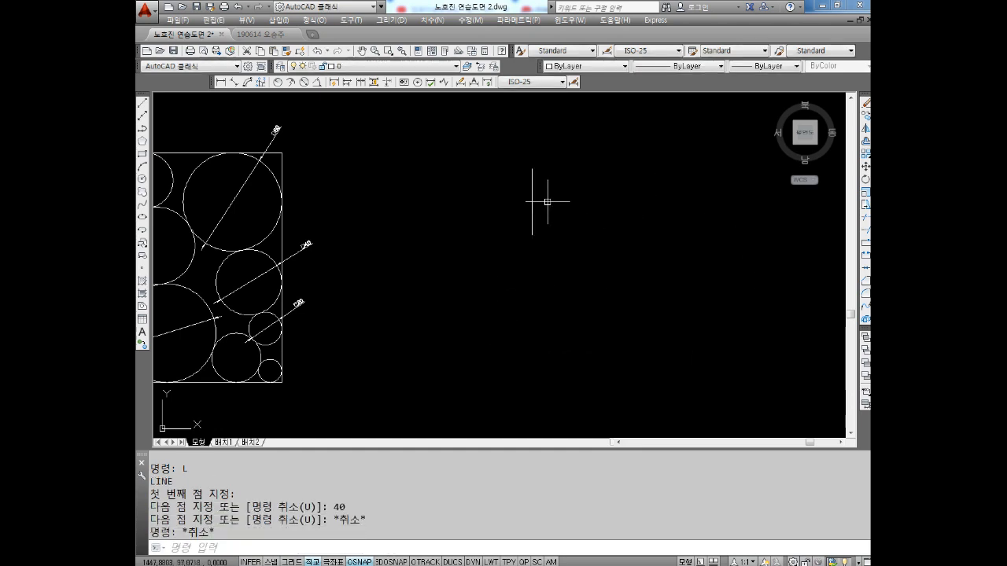
Draw a circle of radius 16 centred on the lower endpoint of the 40-long vertical line
scroll(562, 209, up, 4)
key(Escape)
key(Escape)
key(Escape)
text(c)
key(Return)
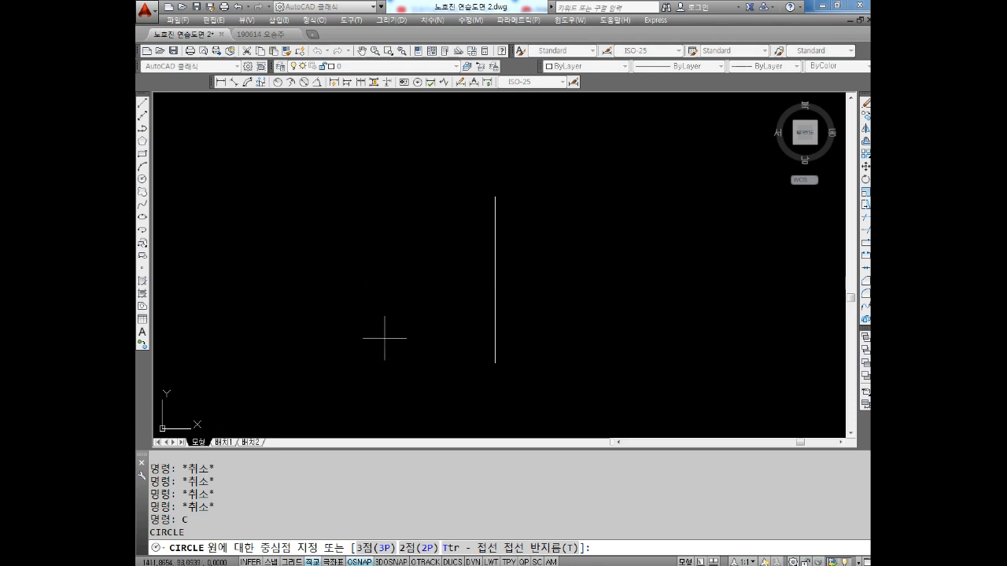
click(495, 364)
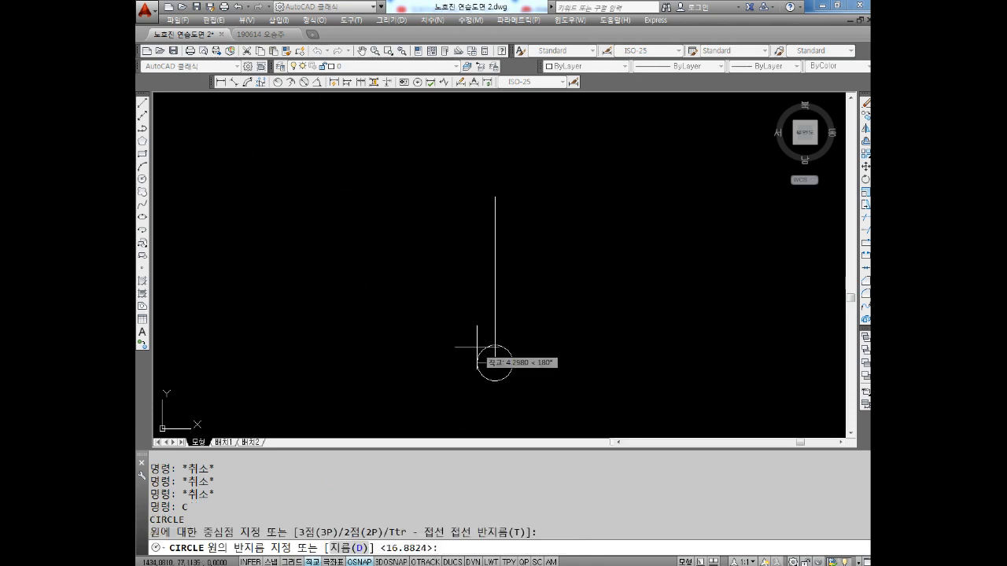
text(16)
key(Return)
Draw a second circle of radius 16 centred on the upper endpoint of the vertical line
key(Return)
click(496, 196)
key(Return)
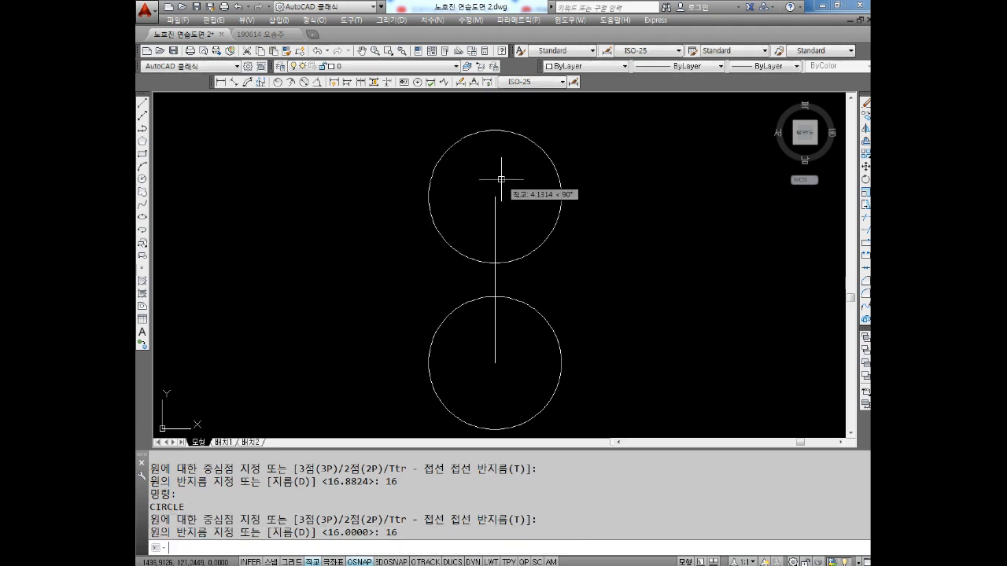
key(Escape)
key(Escape)
scroll(476, 218, down, 3)
scroll(461, 262, up, 2)
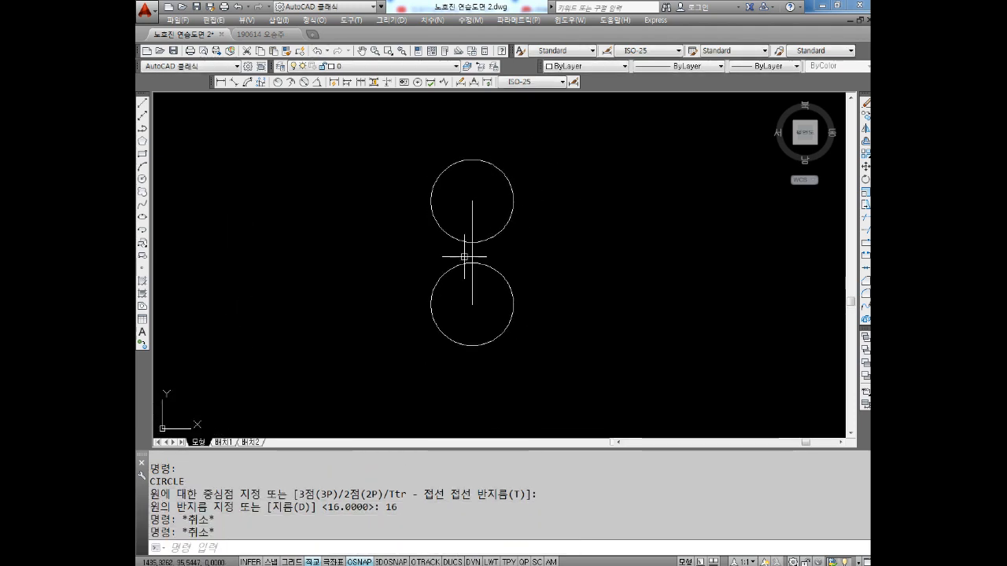
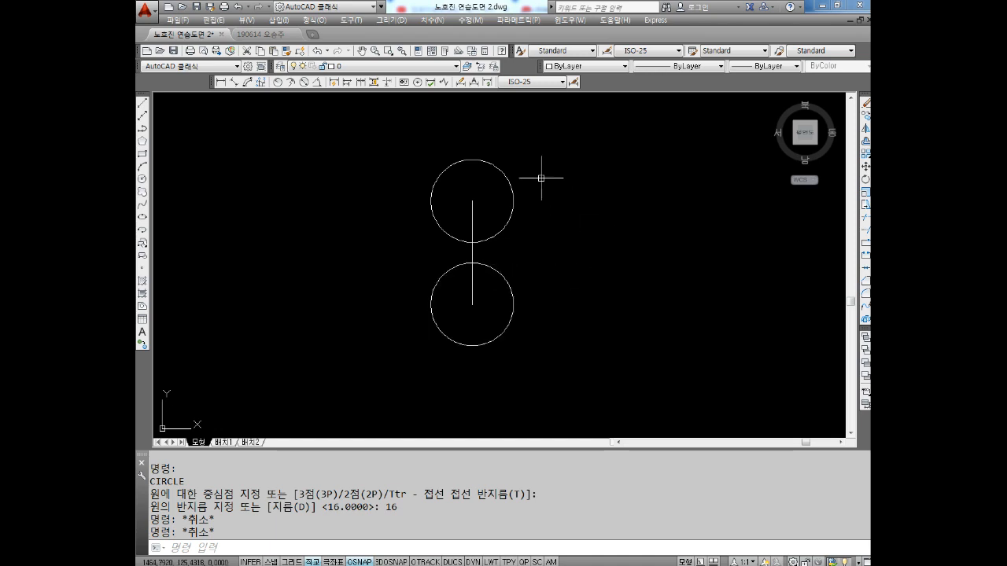
Draw a freehand trial circle of about radius 26 to the right of the two circles and erase it
key(Escape)
text(C)
key(Return)
click(573, 247)
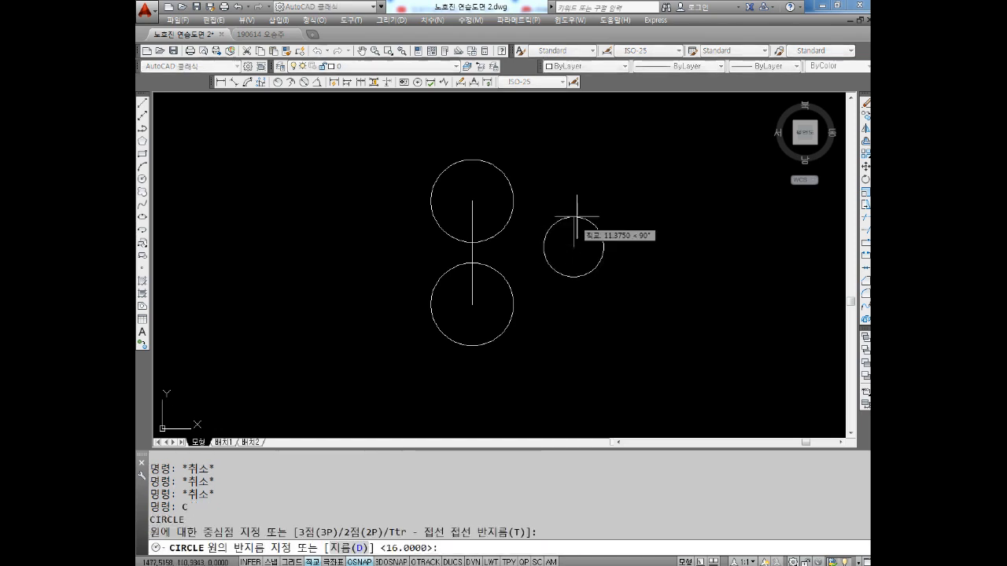
click(595, 180)
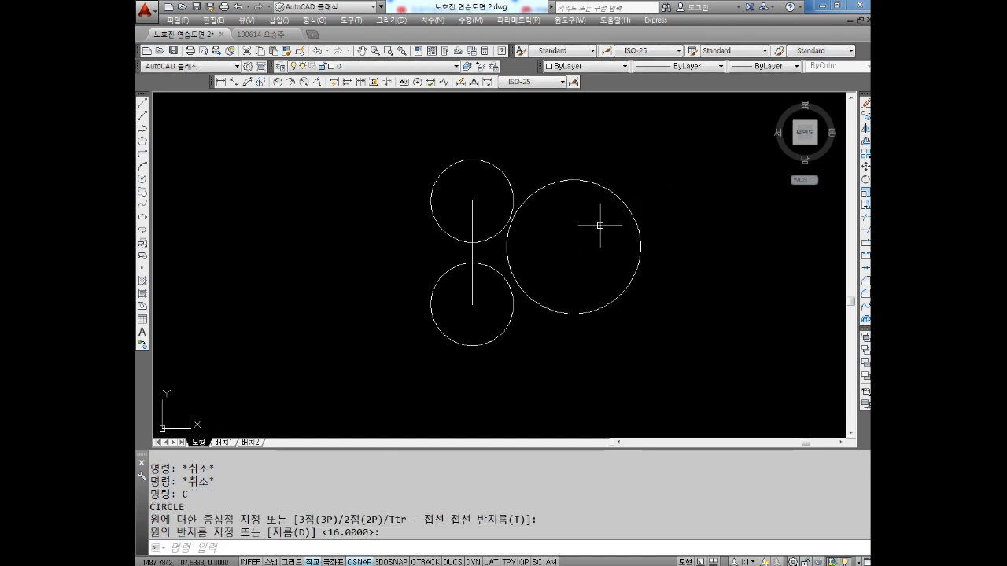
click(645, 162)
click(607, 210)
key(Delete)
key(Escape)
key(Escape)
Draw a Ttr circle of radius 48 tangent to the facing right sides of the upper and lower radius-16 circles
text(C)
key(Return)
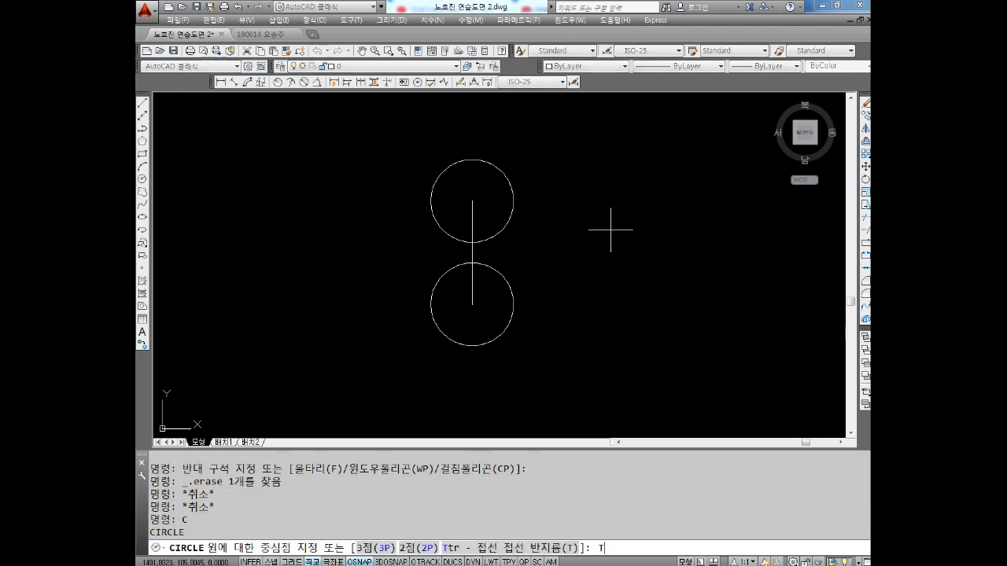
text(T)
key(Return)
middle_drag(469, 259, 457, 259)
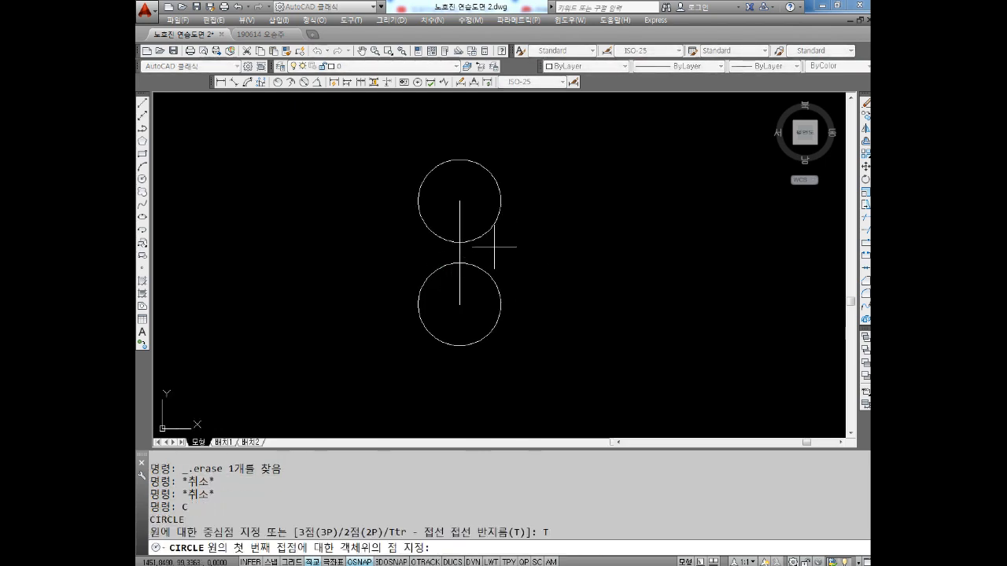
scroll(493, 233, up, 2)
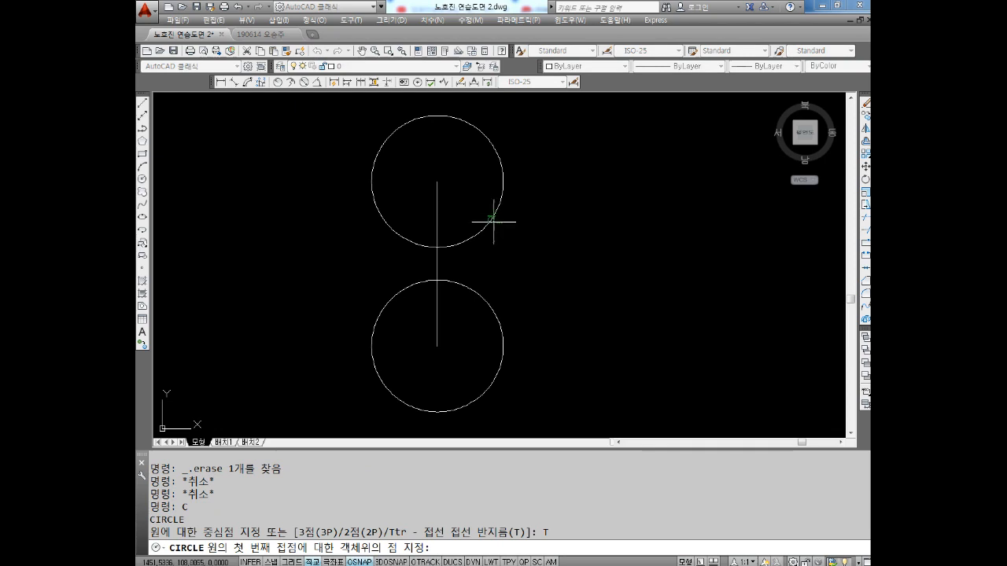
click(494, 221)
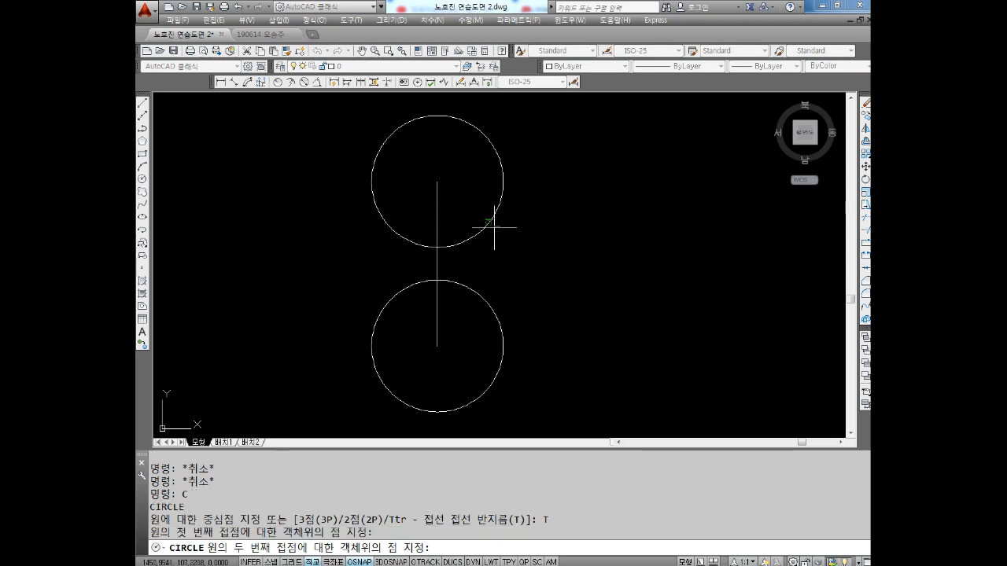
click(486, 298)
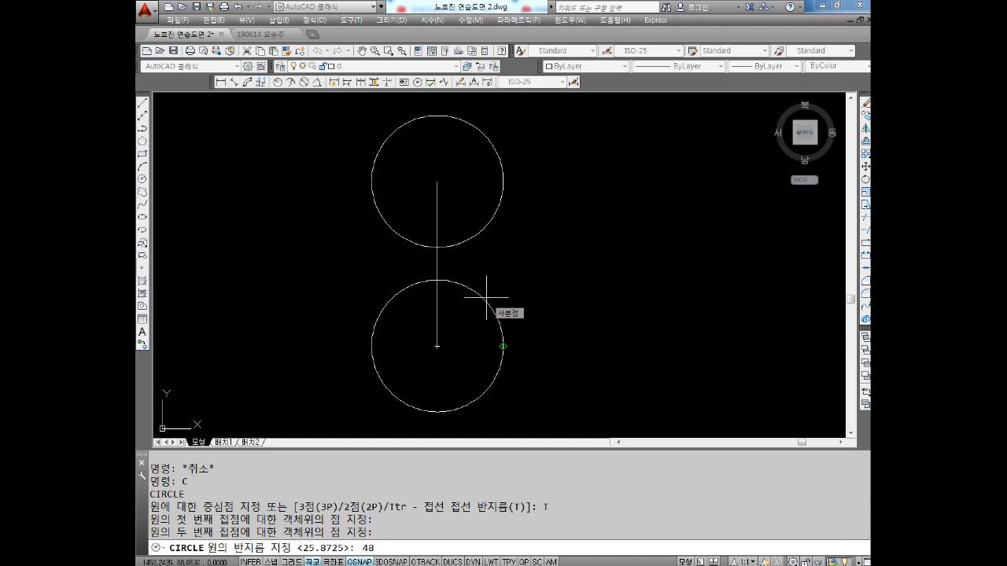
key(Return)
scroll(476, 293, down, 2)
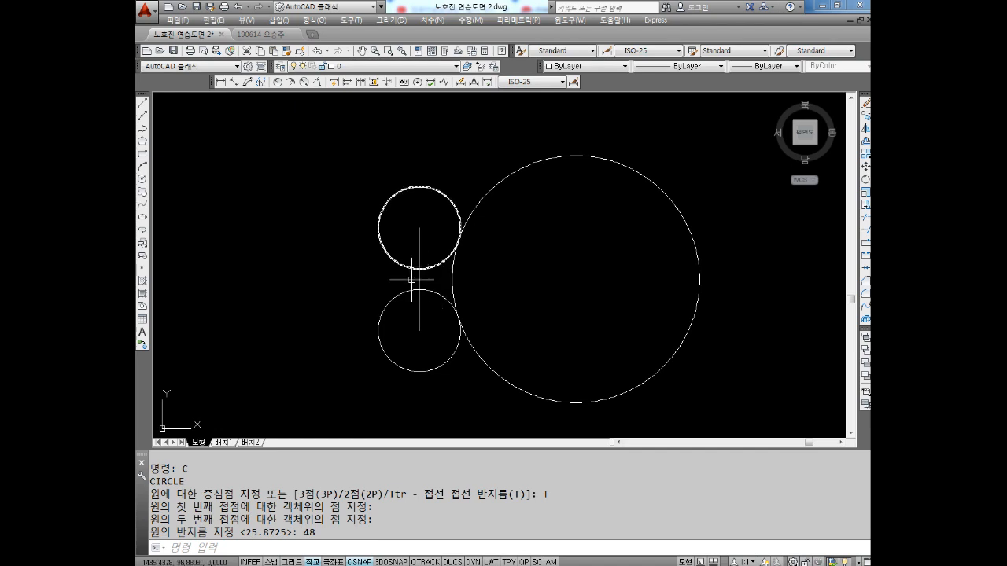
Draw a matching Ttr circle of radius 48 tangent to the left sides of the two radius-16 circles
key(Escape)
key(Escape)
key(Escape)
text(C)
key(Return)
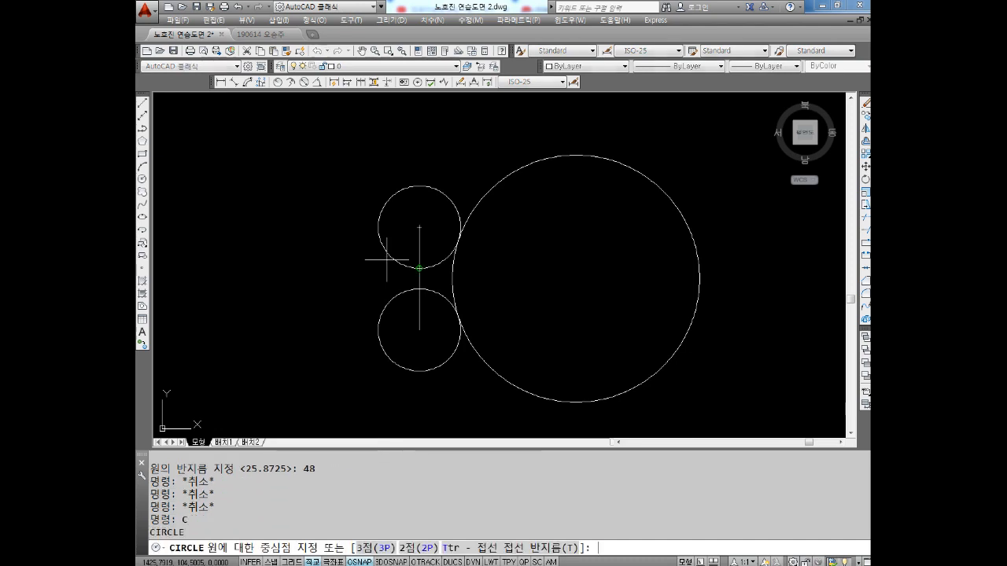
text(T)
key(Return)
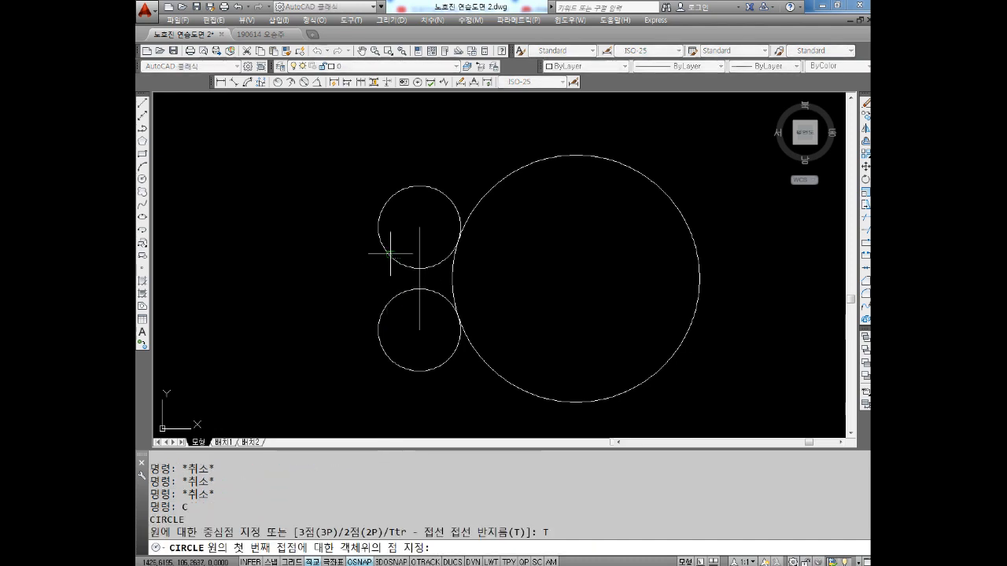
click(388, 258)
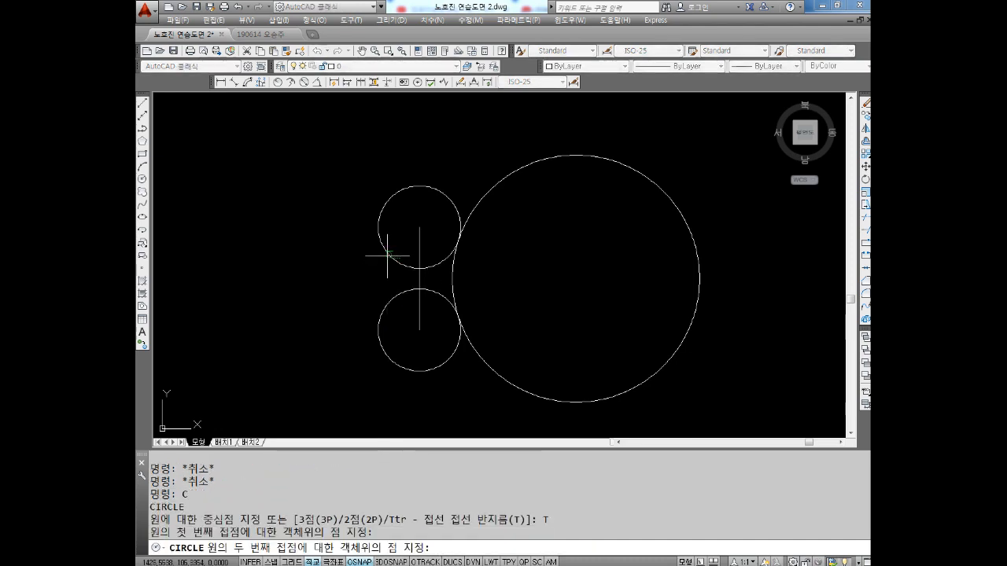
click(391, 299)
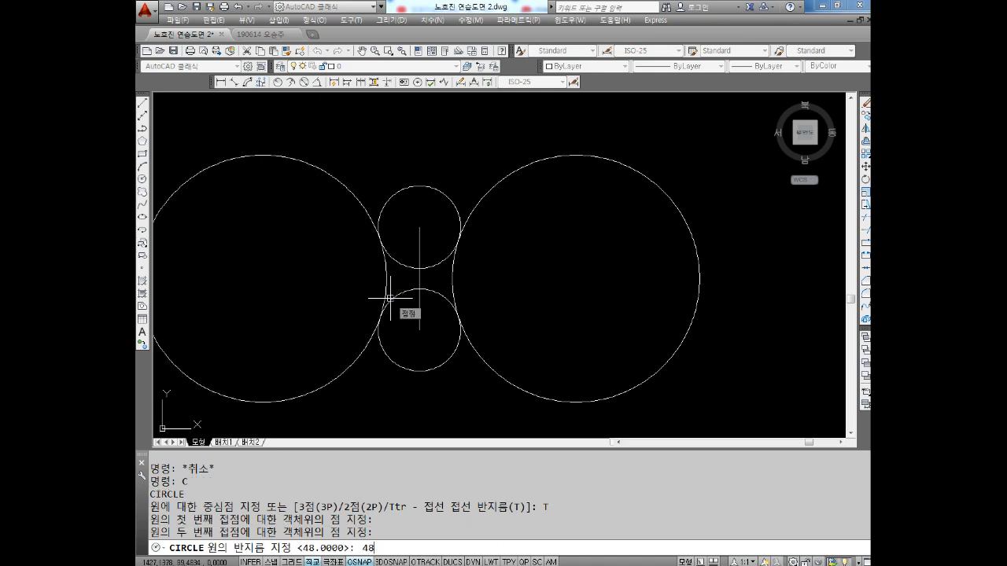
text(48)
key(Return)
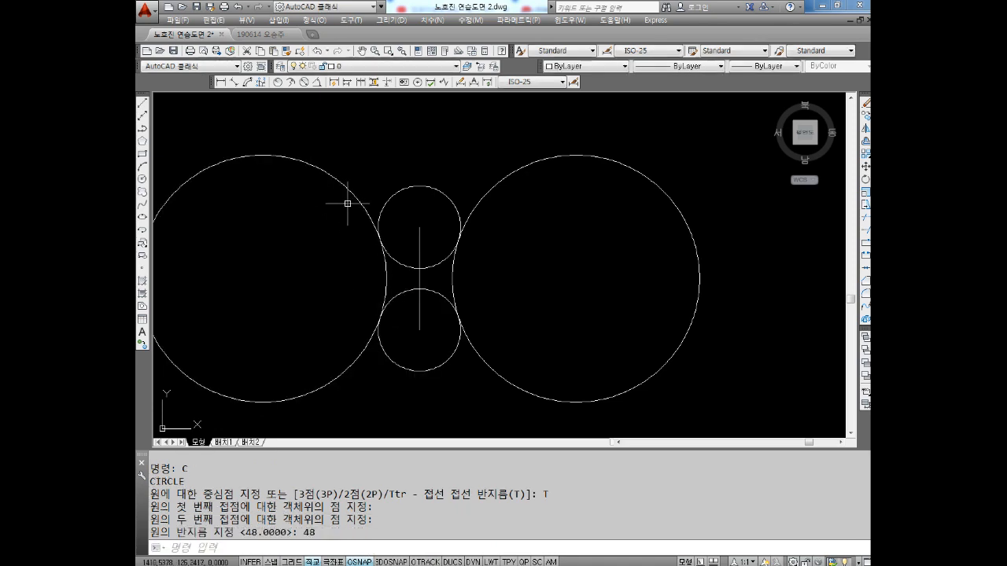
Draw a freehand trial circle of about radius 75 above the two small circles and erase it
mouse_move(476, 188)
middle_down()
mouse_move(453, 250)
mouse_move(464, 211)
middle_up()
key(Escape)
key(Escape)
key(Escape)
text(C)
key(Return)
click(495, 151)
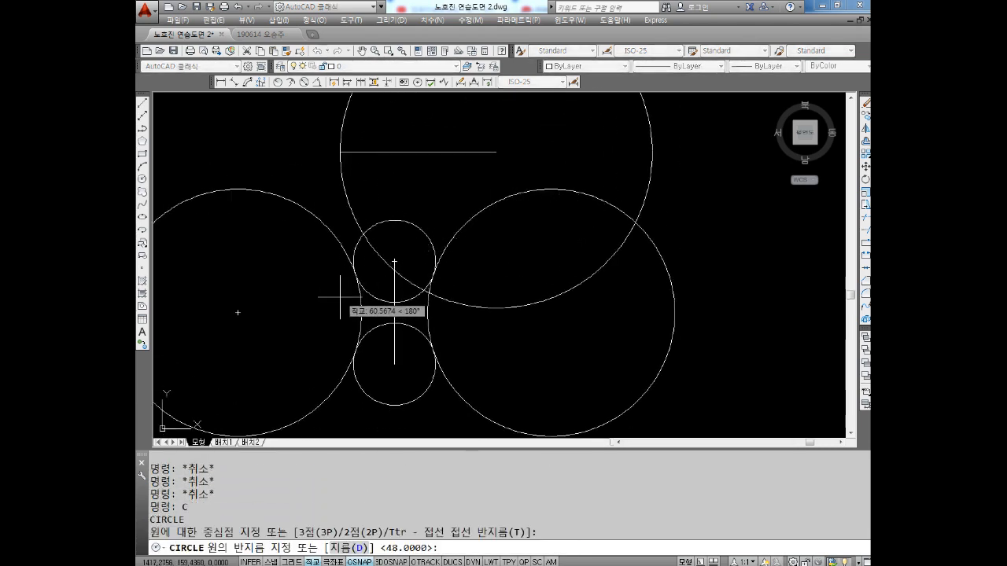
click(304, 288)
scroll(613, 308, down, 3)
scroll(566, 293, up, 1)
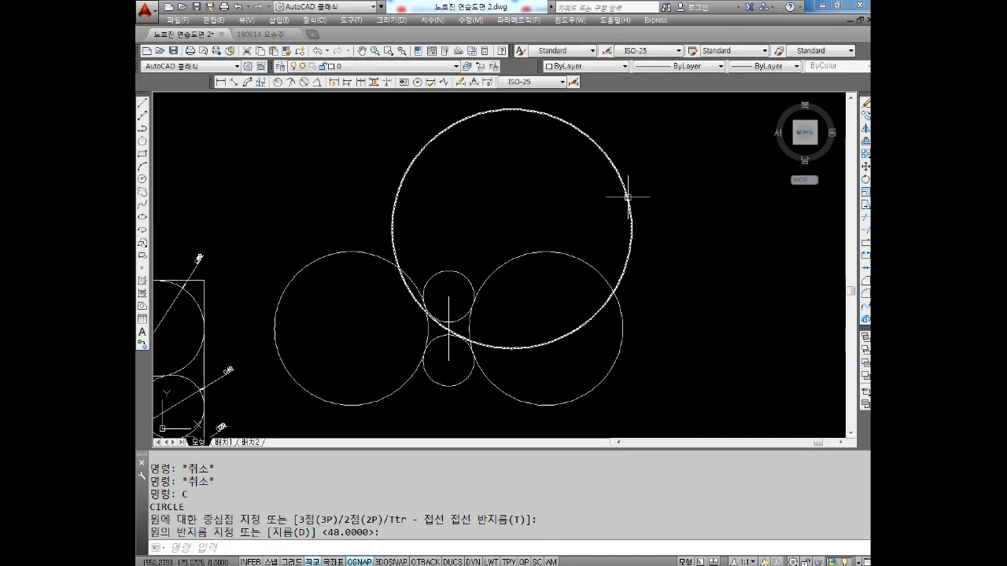
key(Escape)
key(Escape)
click(667, 149)
click(562, 162)
key(Delete)
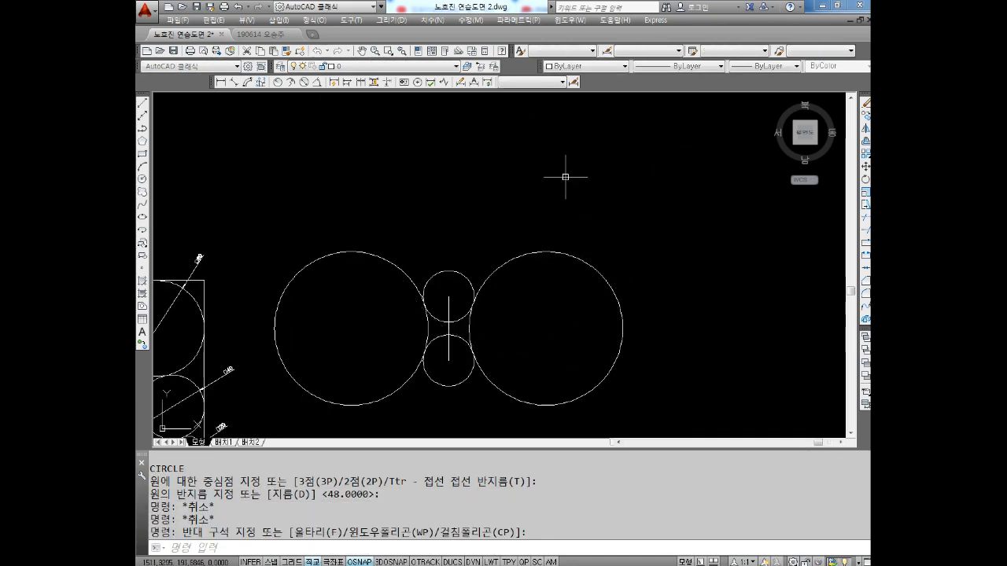
Draw a radius-48 Ttr circle tangent to the upper small circle's lower-left arc and the lower small circle's upper-right arc, enclosing the upper one
middle_drag(539, 279, 543, 272)
scroll(543, 273, up, 2)
key(Escape)
key(Escape)
key(Escape)
text(c)
key(Return)
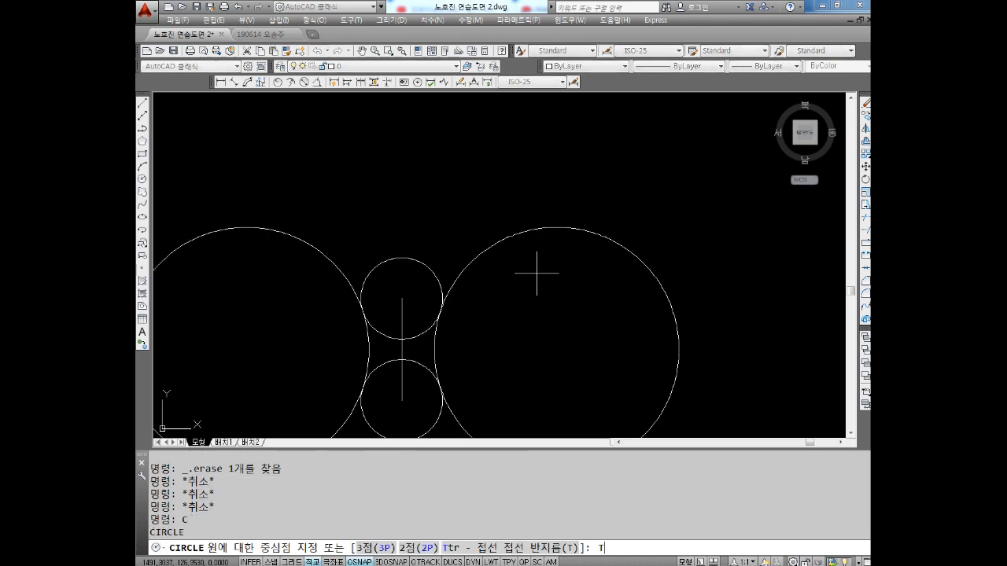
text(t)
key(Return)
mouse_move(388, 261)
middle_down()
mouse_move(420, 224)
mouse_move(450, 225)
mouse_move(450, 208)
middle_up()
scroll(406, 277, up, 2)
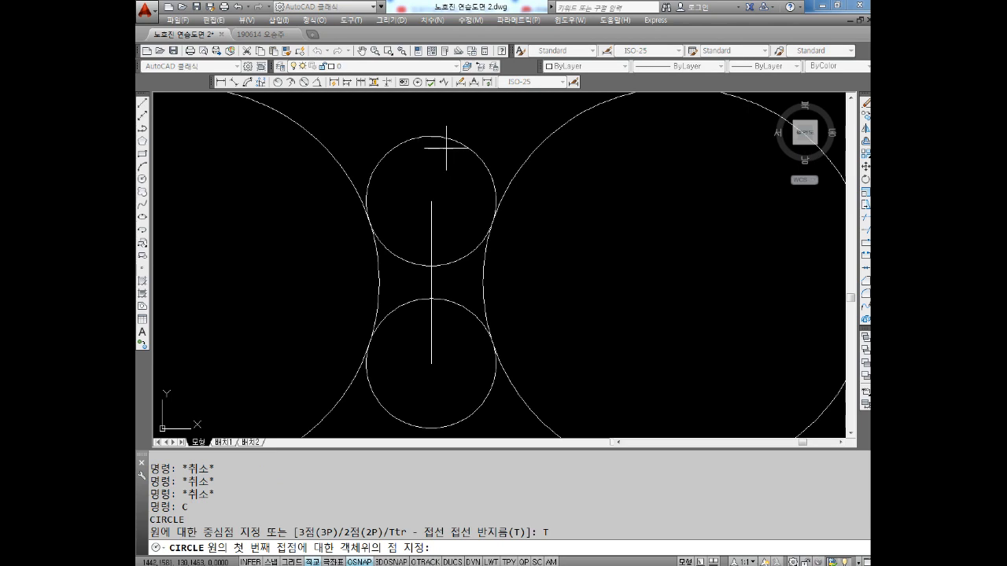
click(383, 248)
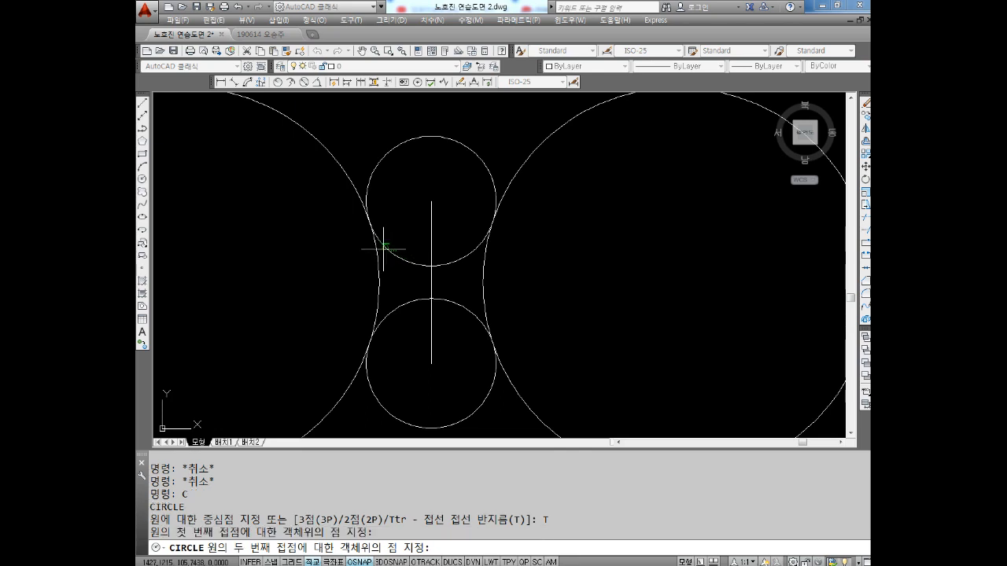
click(472, 316)
text(48)
key(Return)
scroll(477, 315, down, 3)
scroll(573, 296, up, 1)
middle_drag(478, 298, 465, 281)
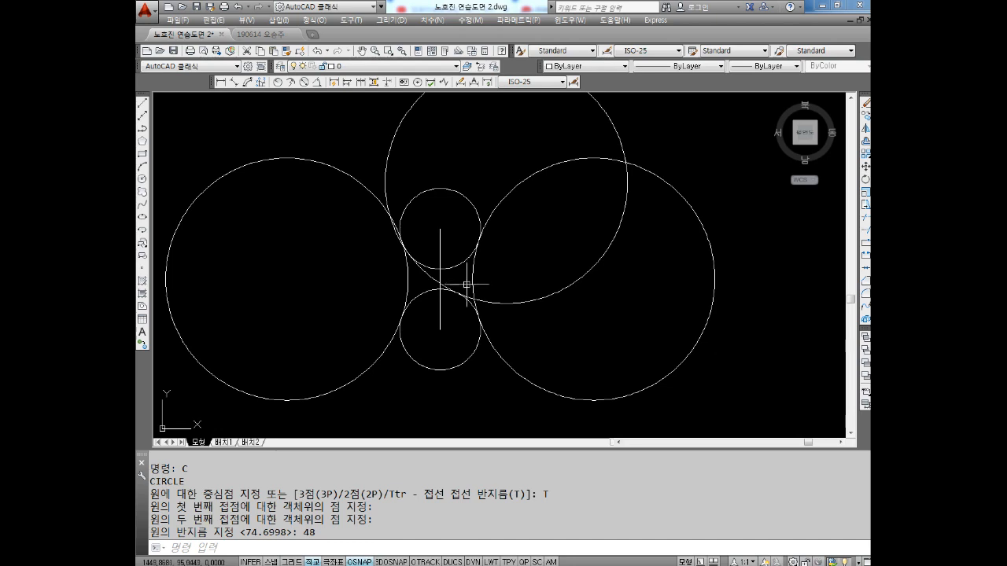
Draw a radius-48 Ttr circle tangent to the upper small circle's lower-right arc and the lower small circle's upper-left arc, enclosing the upper one
key(Escape)
key(Escape)
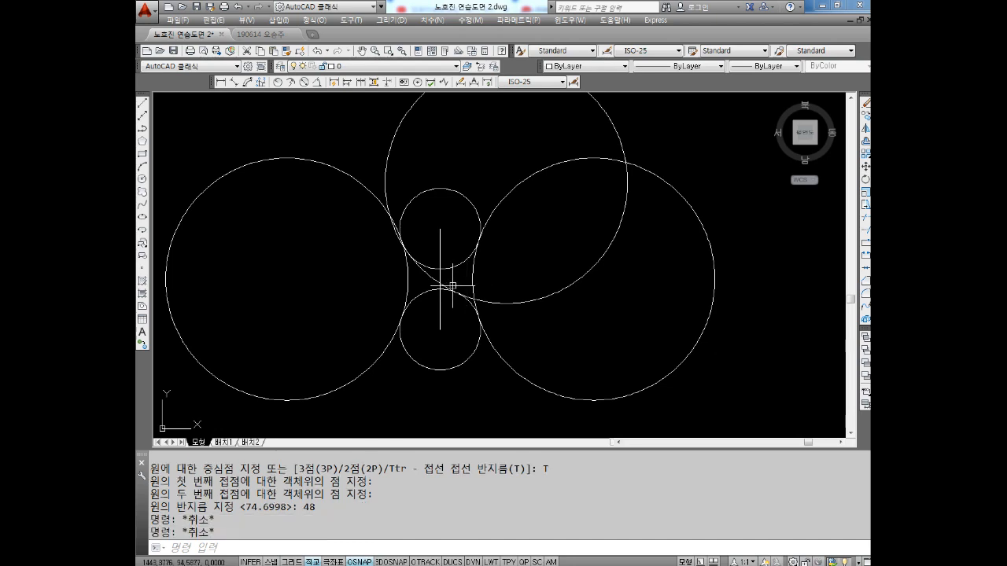
text(c)
key(Return)
text(t)
key(Return)
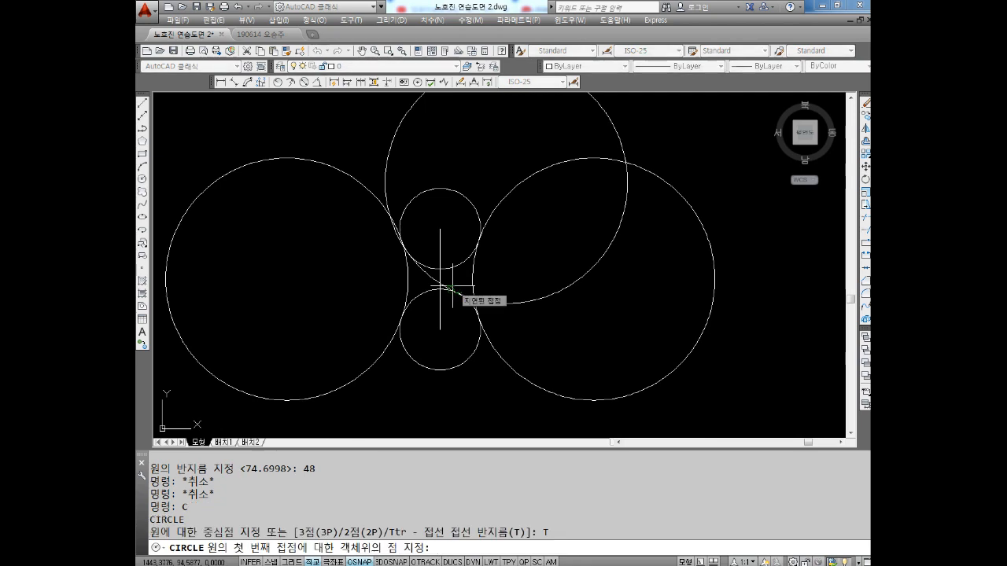
scroll(472, 267, up, 4)
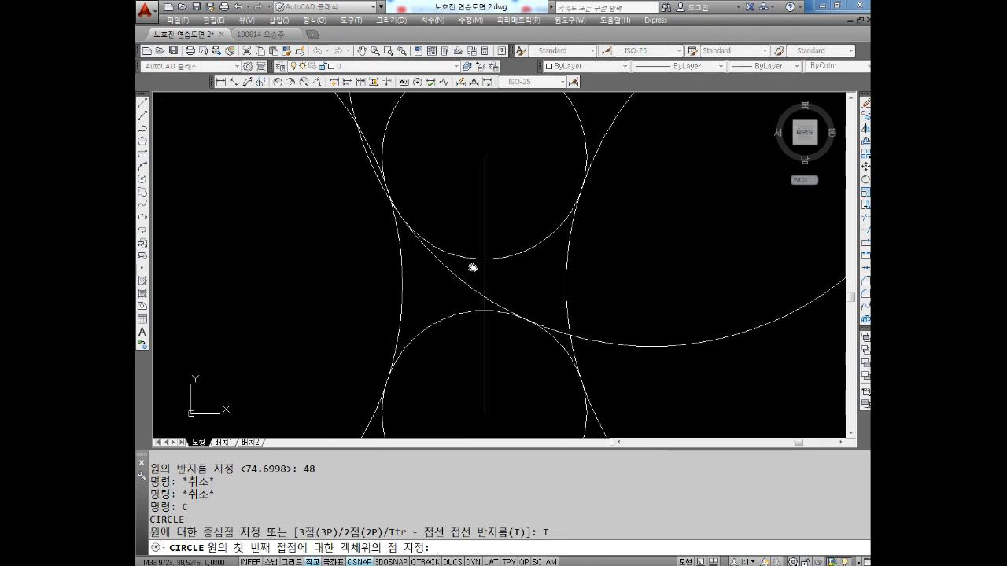
click(552, 227)
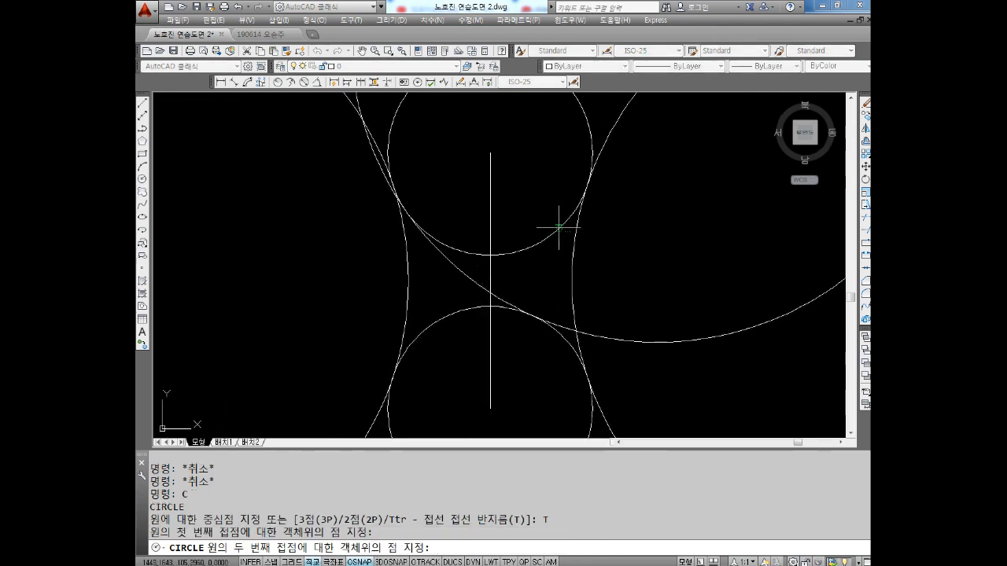
click(424, 334)
text(48)
key(Return)
scroll(479, 299, down, 4)
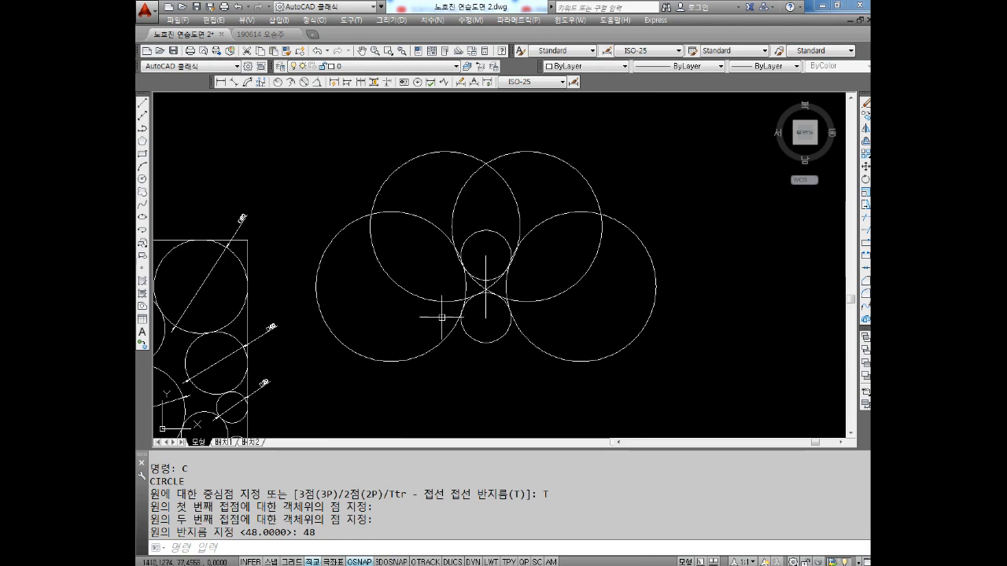
Draw a radius-48 Ttr circle tangent to the lower small circle's upper-right arc and the upper small circle's lower-left arc, enclosing the lower one
scroll(546, 364, up, 2)
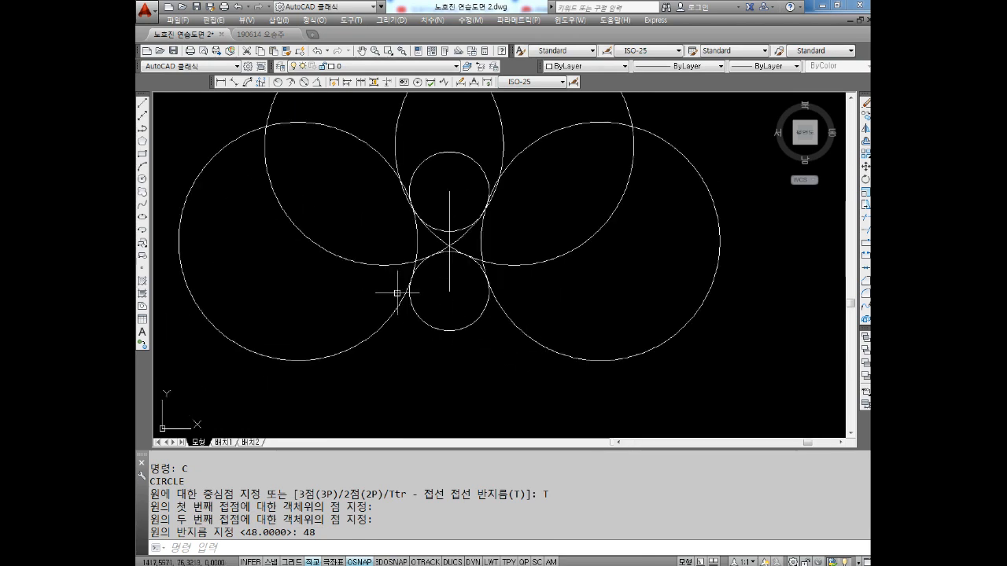
middle_drag(399, 286, 423, 243)
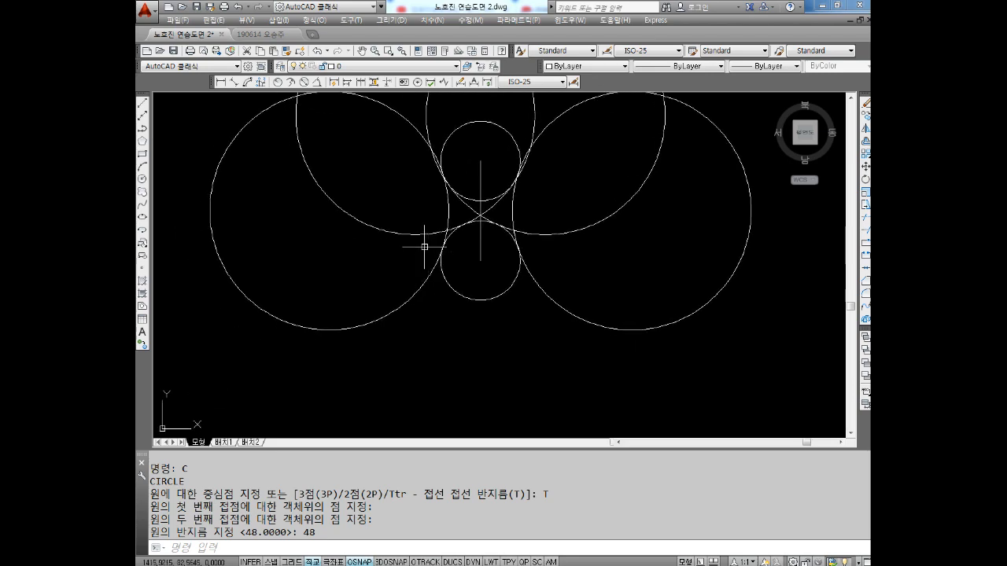
middle_drag(452, 281, 468, 296)
key(Escape)
key(Escape)
key(Escape)
text(c)
key(Return)
text(t)
key(Return)
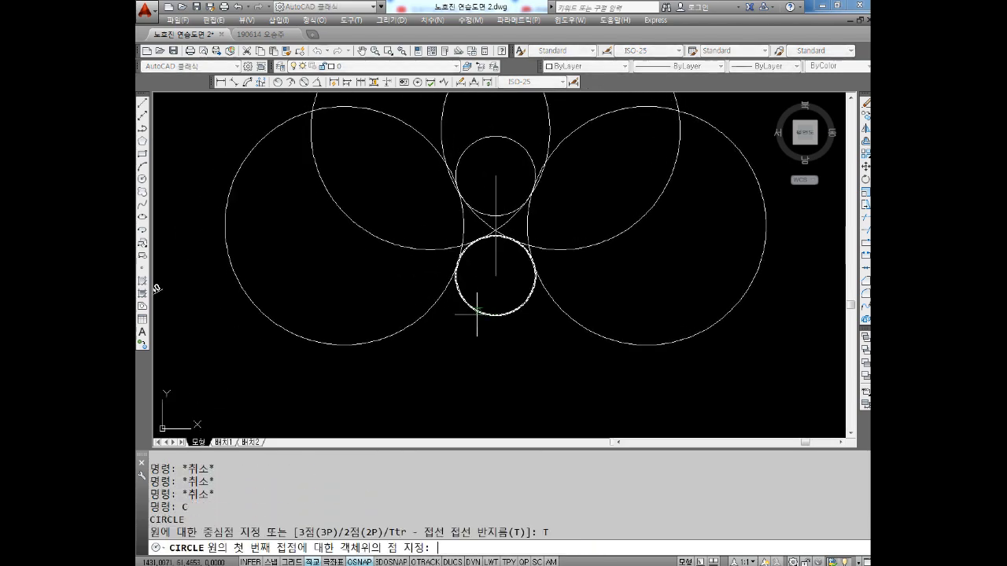
scroll(452, 204, up, 3)
scroll(470, 250, down, 1)
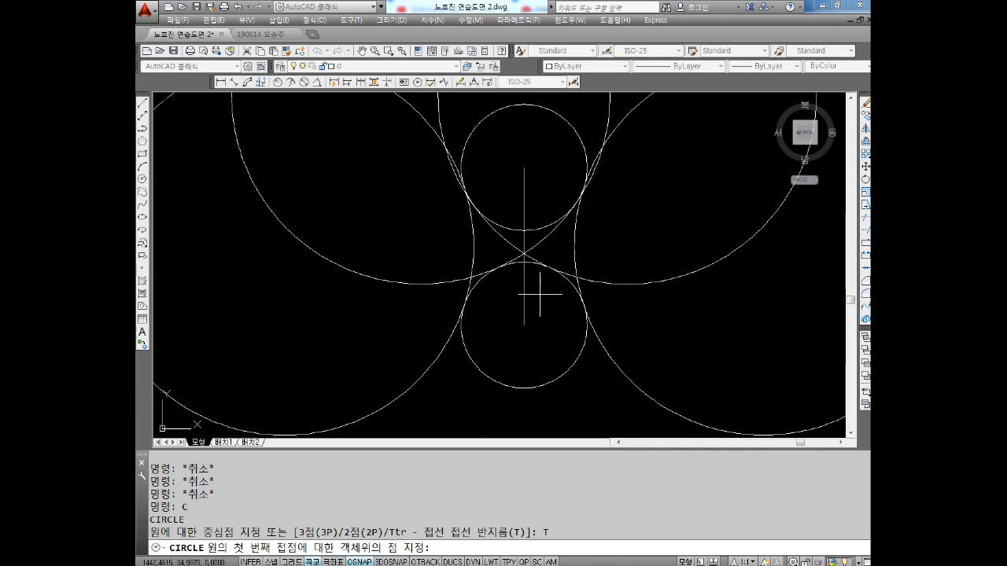
scroll(554, 284, up, 4)
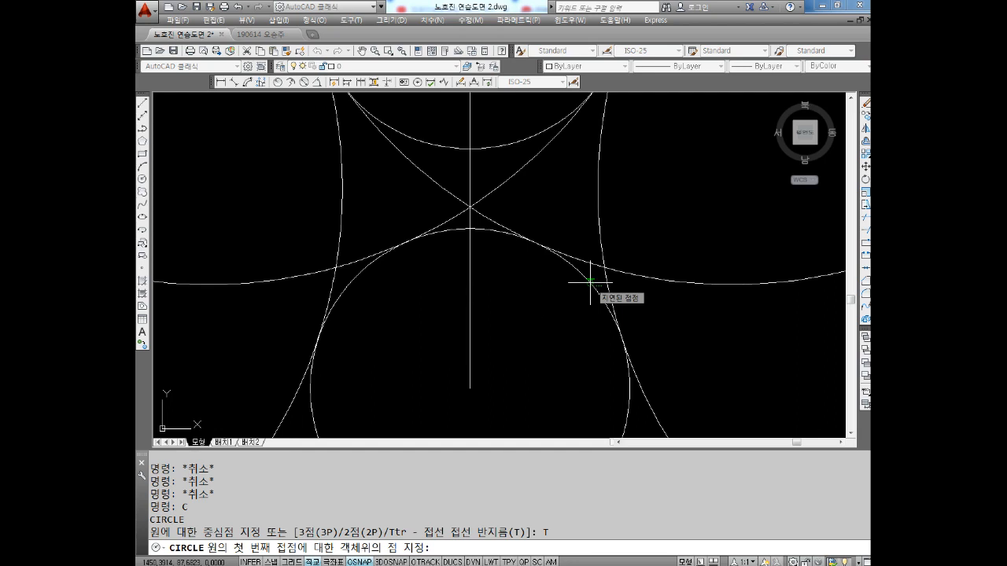
click(590, 281)
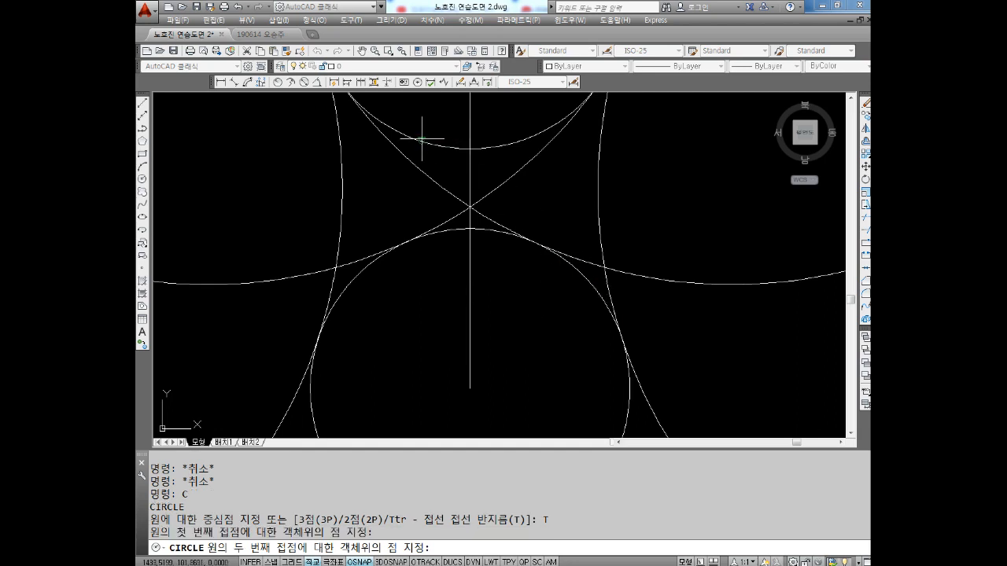
click(421, 139)
text(48)
key(Return)
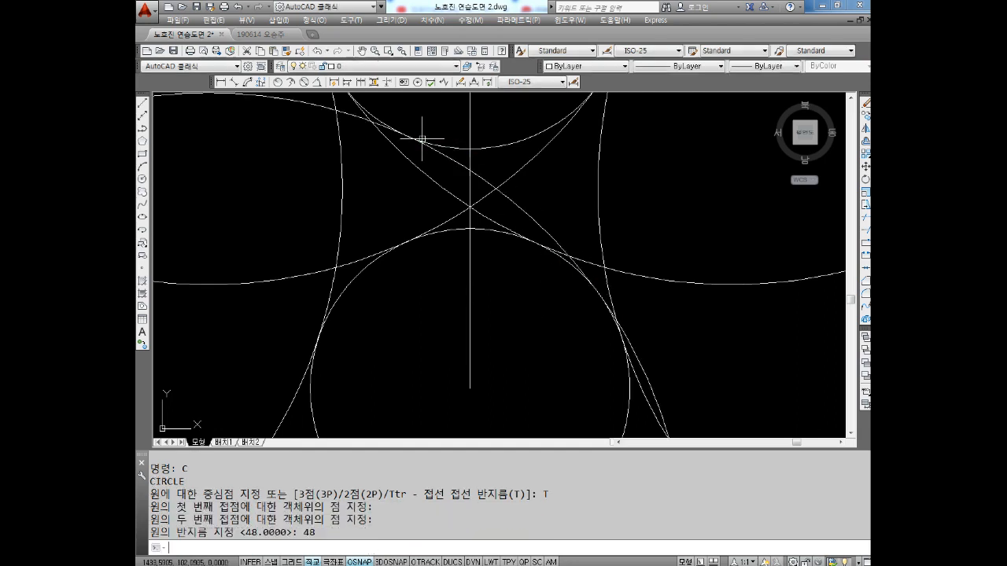
scroll(422, 139, down, 3)
scroll(494, 246, up, 4)
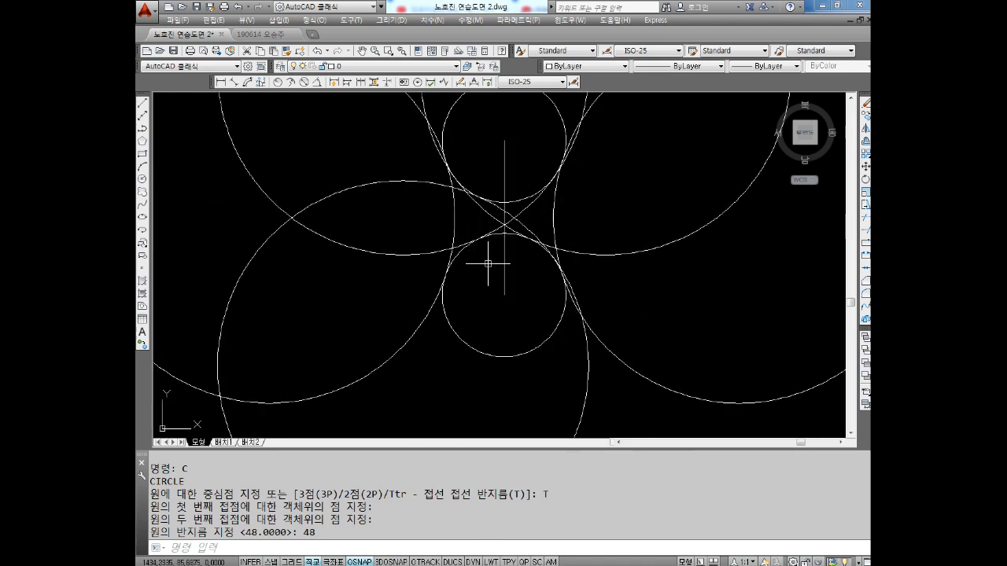
Draw a radius-48 Ttr circle tangent to the upper small circle's lower-right arc and the lower small circle's upper-left arc, enclosing the lower one
key(Escape)
key(Escape)
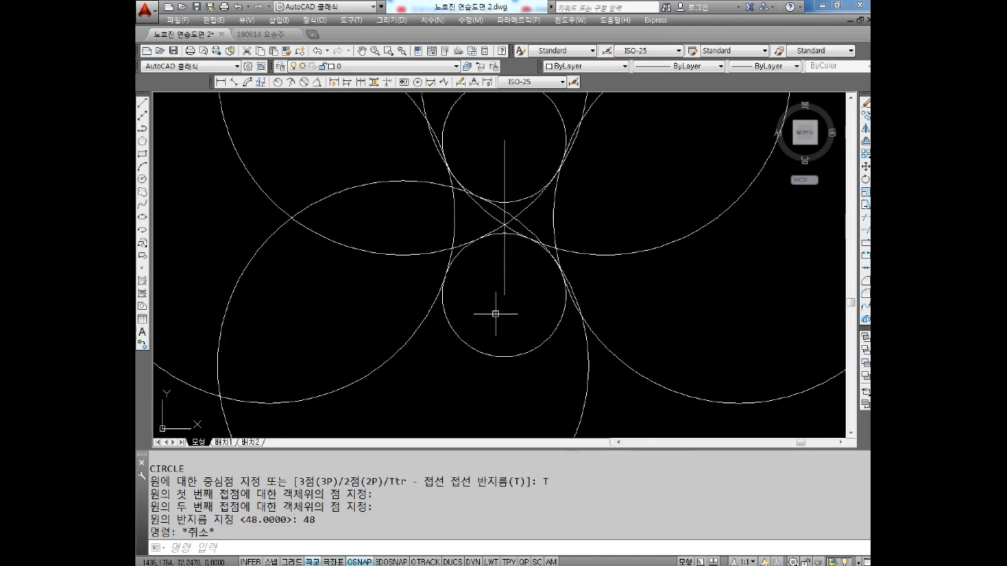
text(c)
key(Return)
text(T)
key(Return)
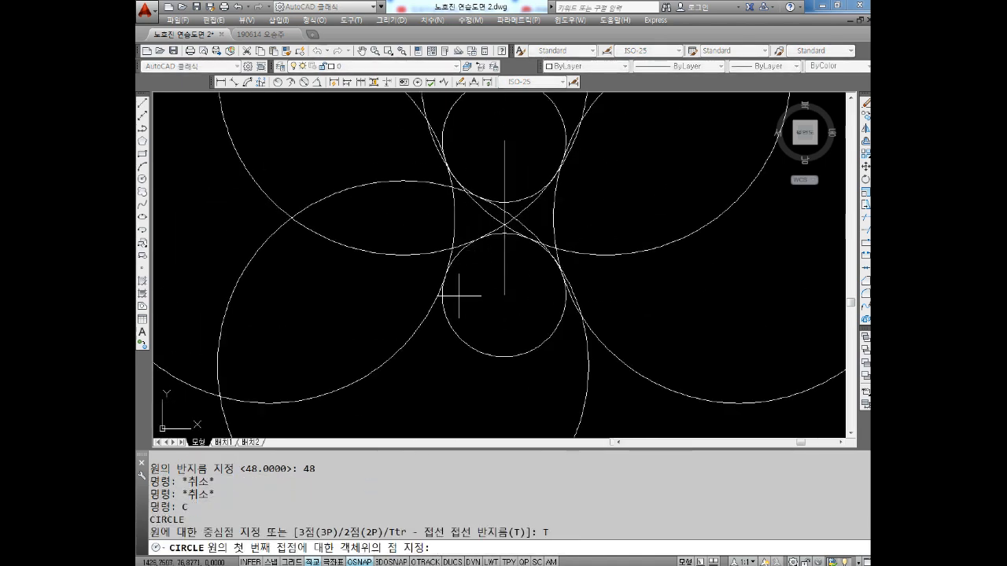
scroll(539, 211, up, 2)
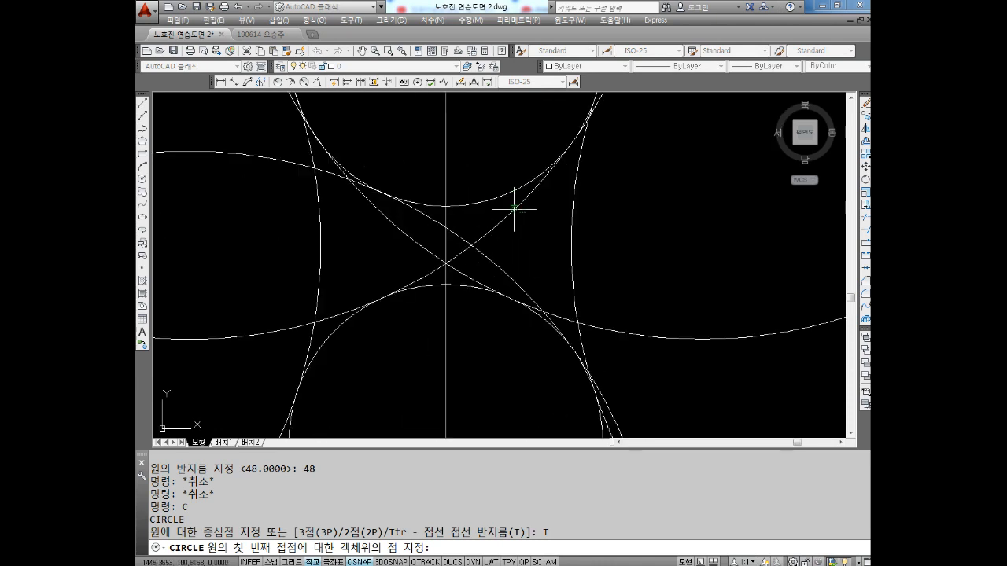
click(486, 219)
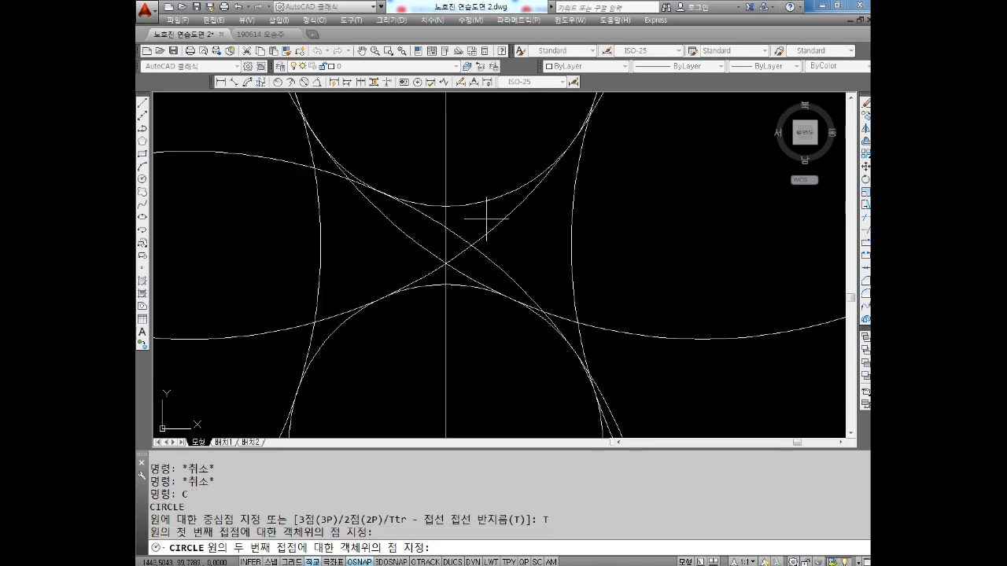
click(333, 330)
scroll(349, 324, down, 3)
text(4)
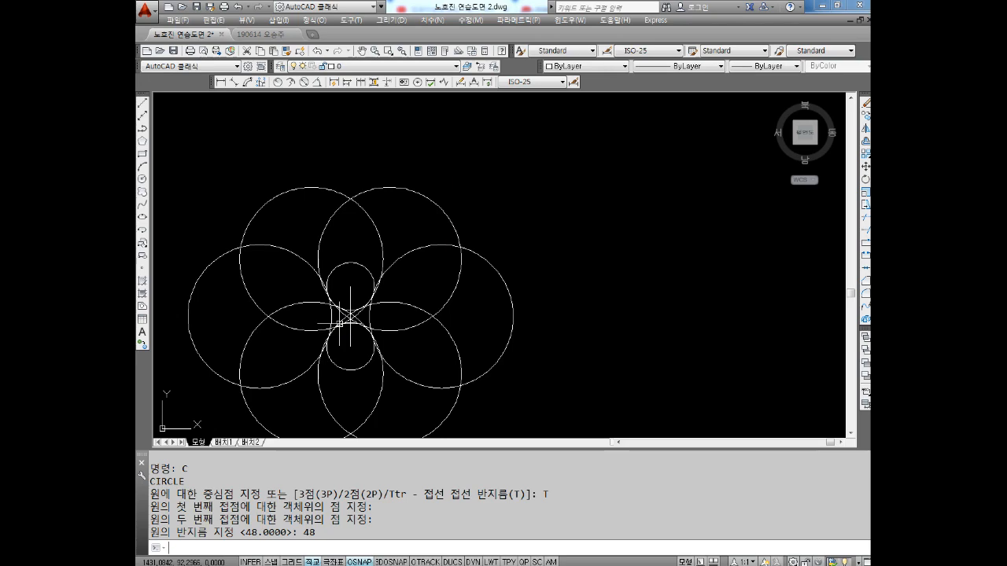
text(8)
key(Return)
key(Escape)
key(Escape)
middle_drag(394, 363, 477, 304)
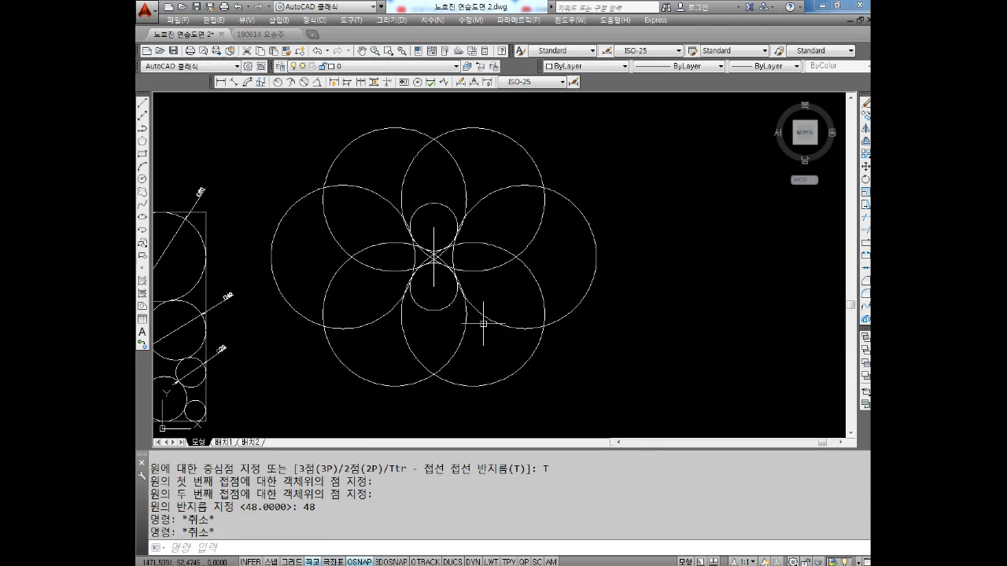
Draw a radius-48 Ttr circle tangent to the upper small circle's upper-right arc and the lower small circle's lower-right arc, enclosing both
scroll(465, 318, up, 3)
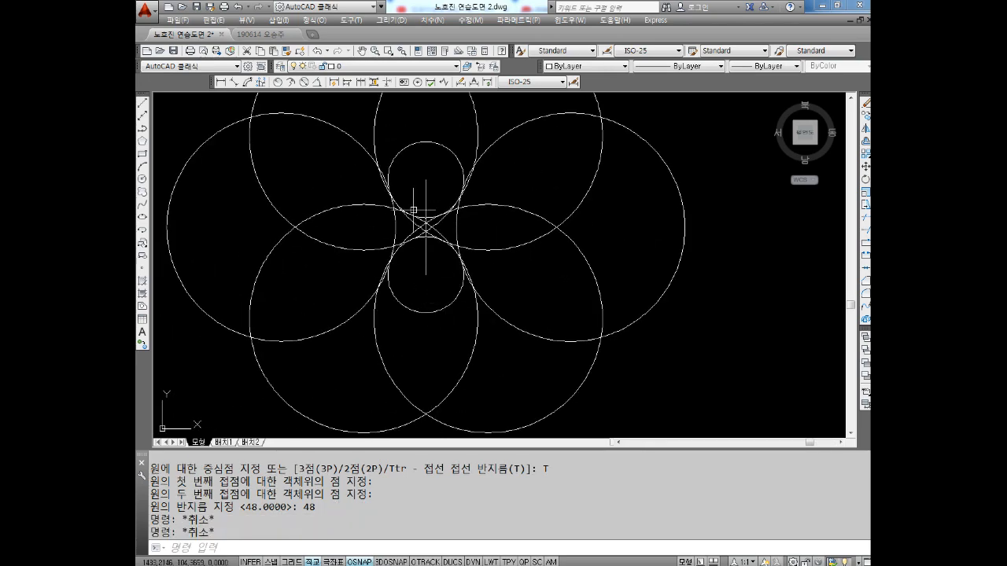
key(Escape)
key(Escape)
key(Escape)
text(c)
key(Return)
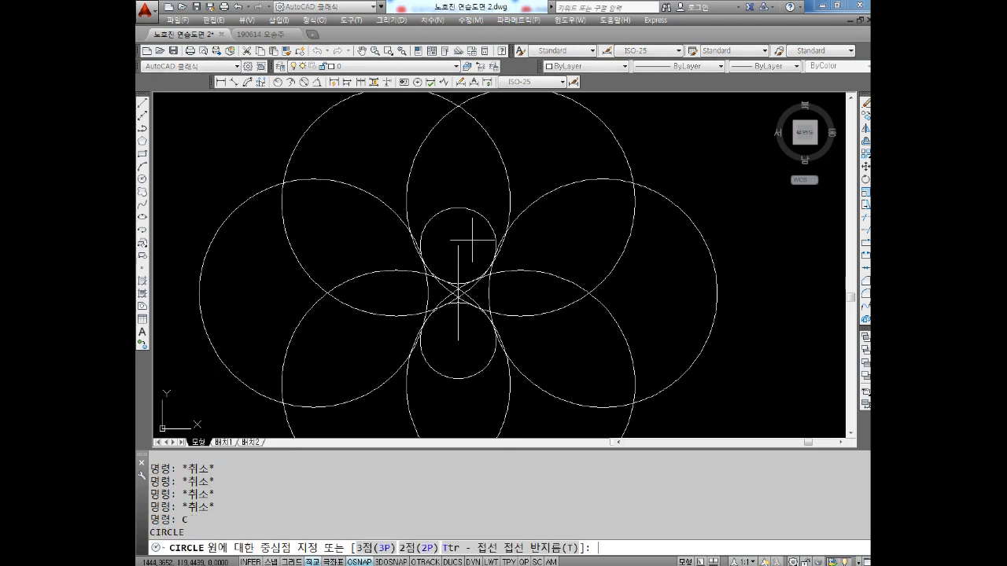
text(t)
key(Return)
scroll(476, 236, up, 2)
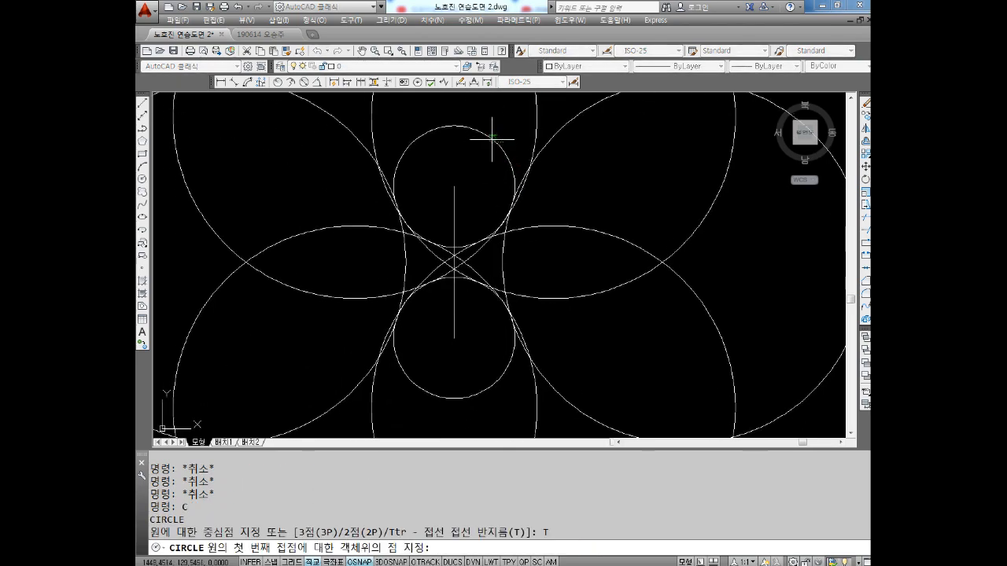
click(490, 137)
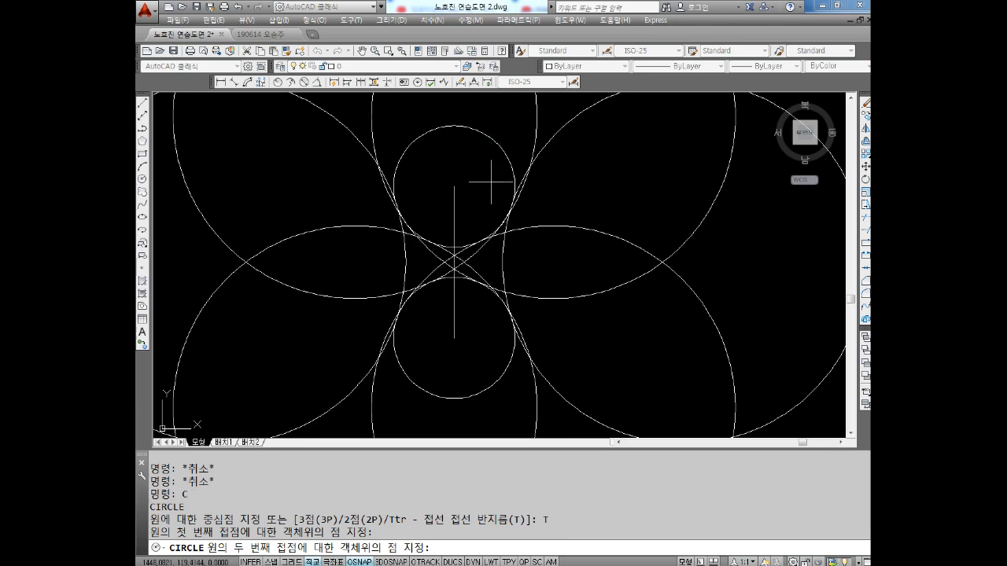
click(493, 382)
text(48)
key(Return)
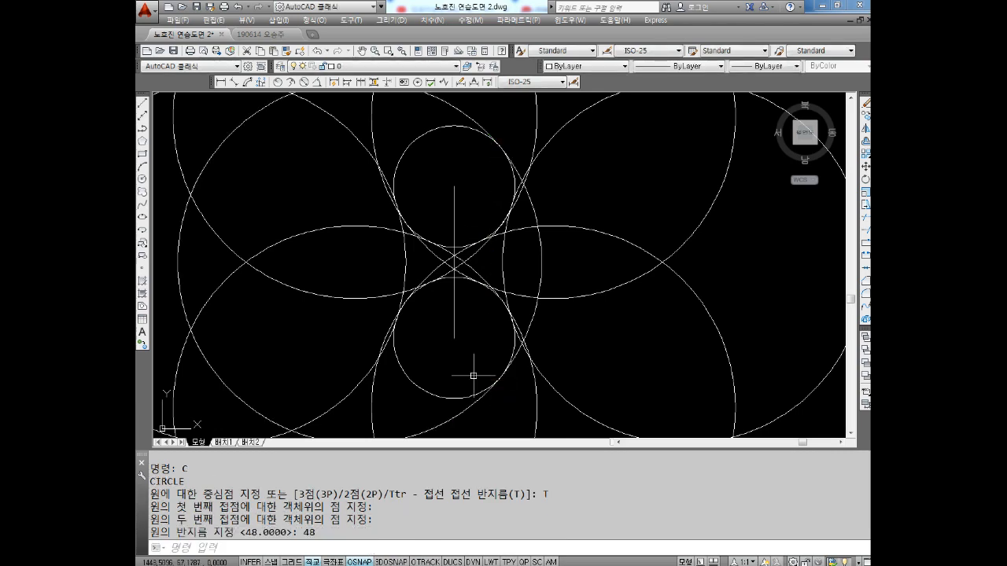
Draw a radius-48 Ttr circle tangent to the upper small circle's upper-left arc and the lower small circle's lower-left arc, enclosing both
scroll(464, 346, down, 2)
key(Return)
scroll(449, 251, up, 2)
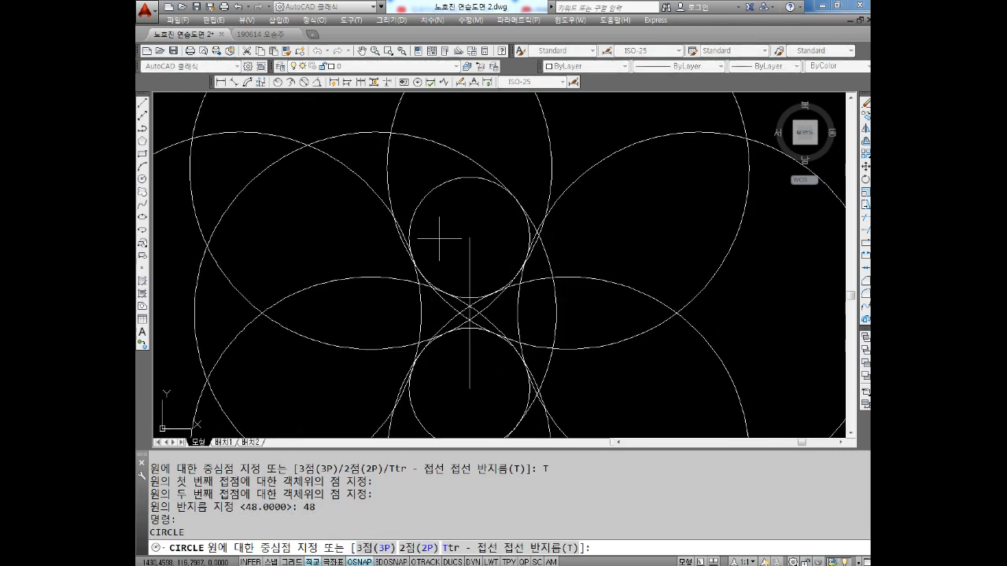
key(Escape)
key(Escape)
text(c)
key(Return)
text(t)
key(Return)
click(434, 188)
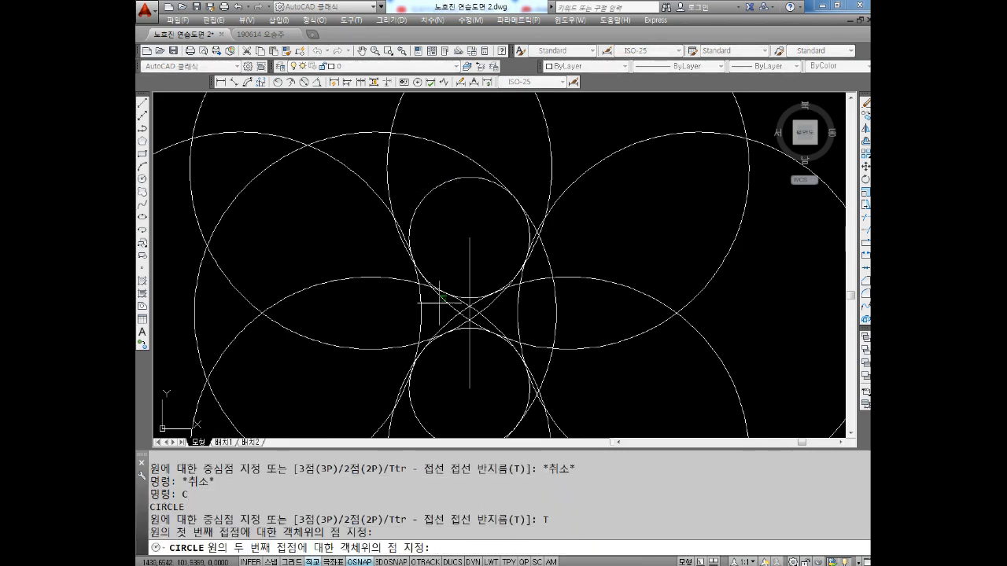
middle_drag(441, 391, 442, 328)
click(414, 348)
text(48)
key(Return)
key(Escape)
key(Escape)
scroll(413, 350, down, 2)
middle_drag(398, 337, 407, 309)
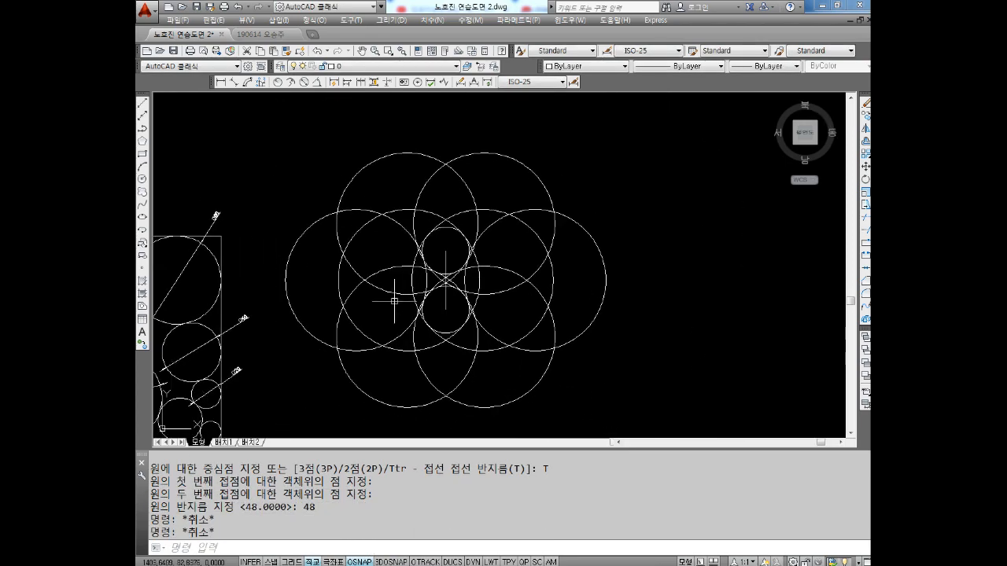
Erase all the radius-48 tangent circles, keeping the two small circles and the line between their centres
scroll(401, 300, up, 2)
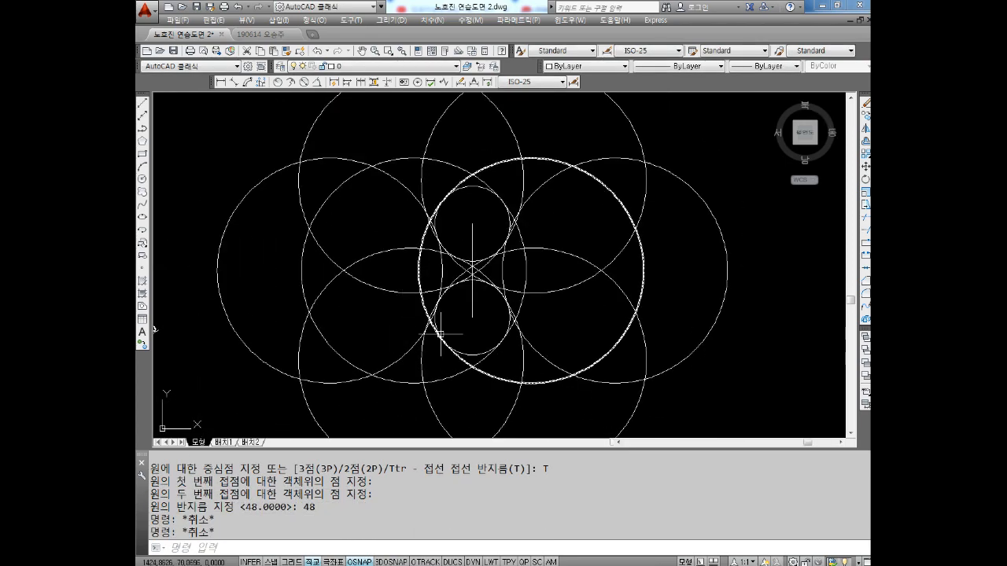
scroll(582, 354, down, 2)
key(Escape)
key(Escape)
click(698, 191)
click(603, 376)
key(Delete)
click(563, 153)
click(437, 209)
key(Delete)
click(472, 236)
click(443, 306)
key(Delete)
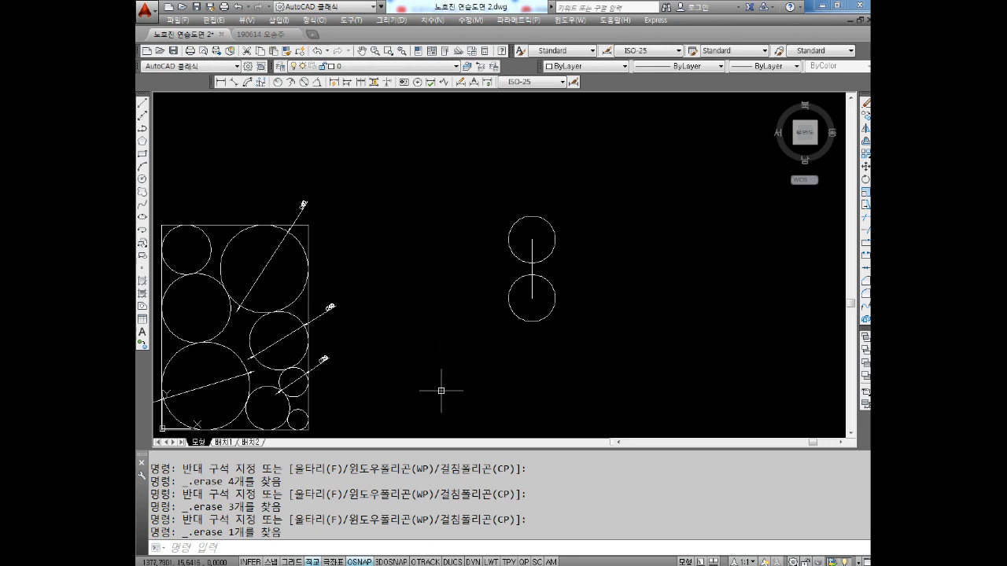
middle_drag(448, 411, 477, 371)
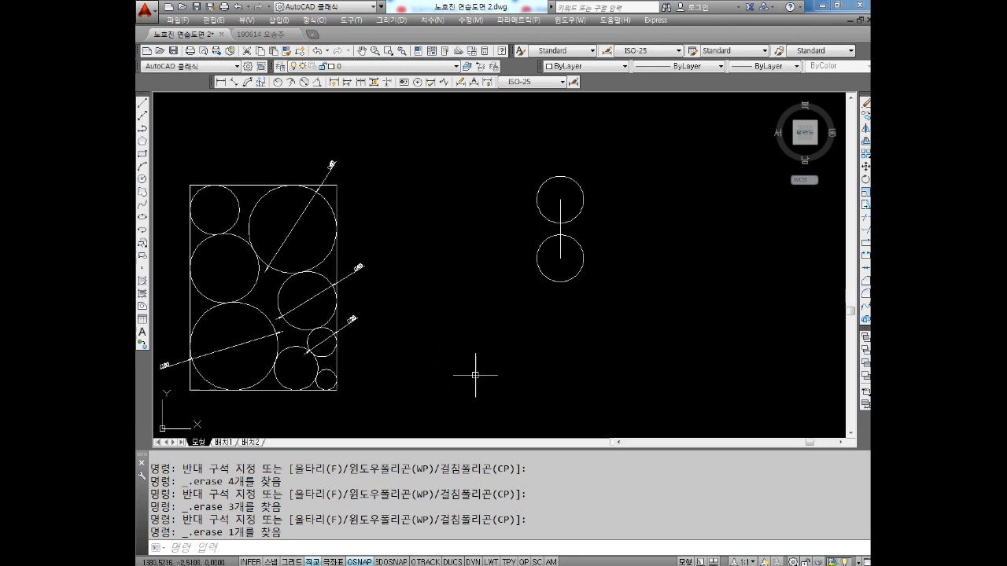